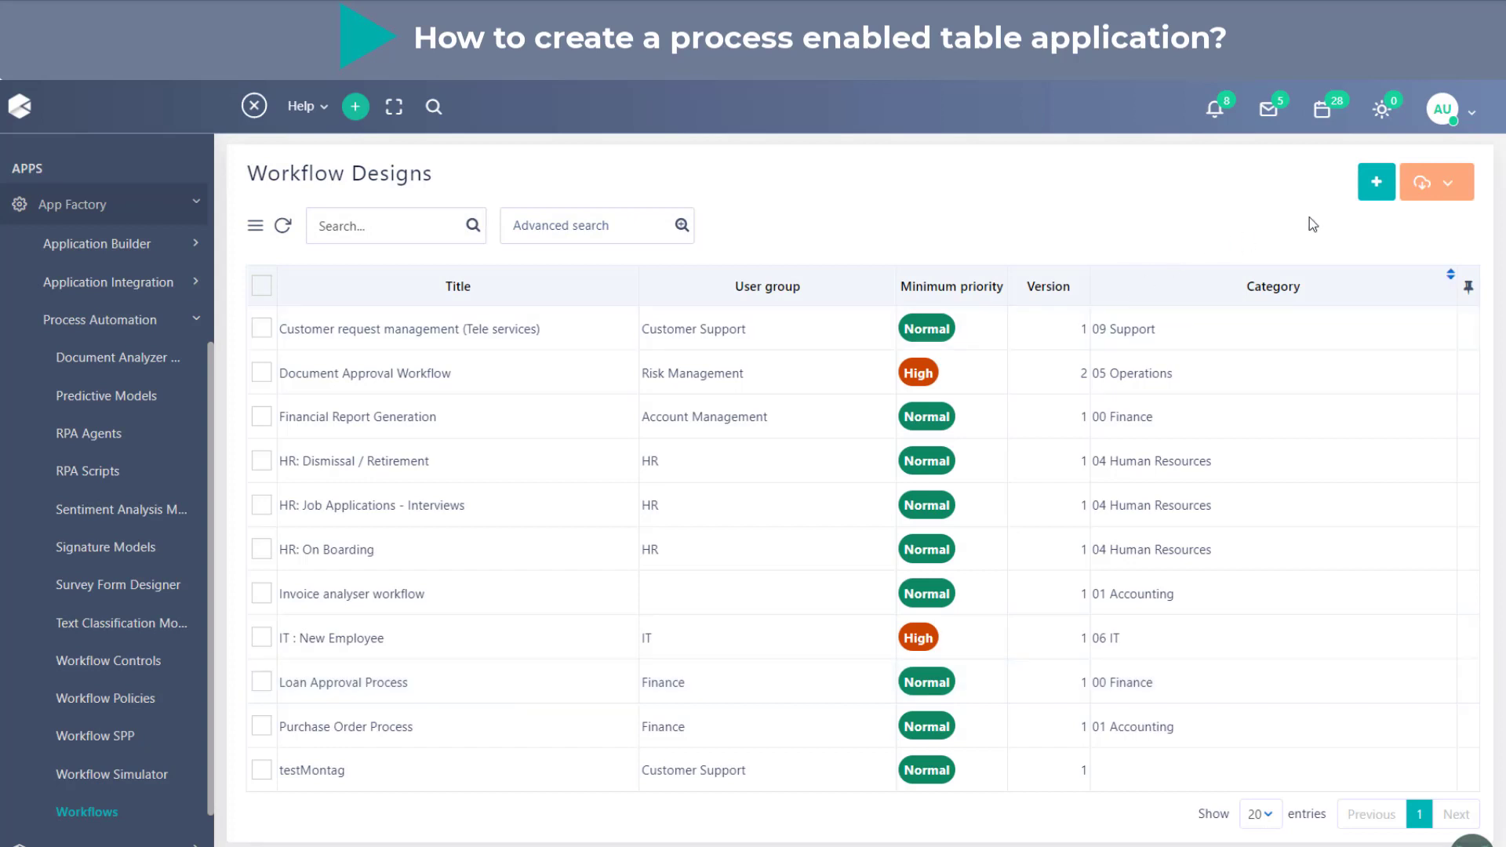
- Create and save a new workflow design titled "Supply request wf"
left_click(1375, 184)
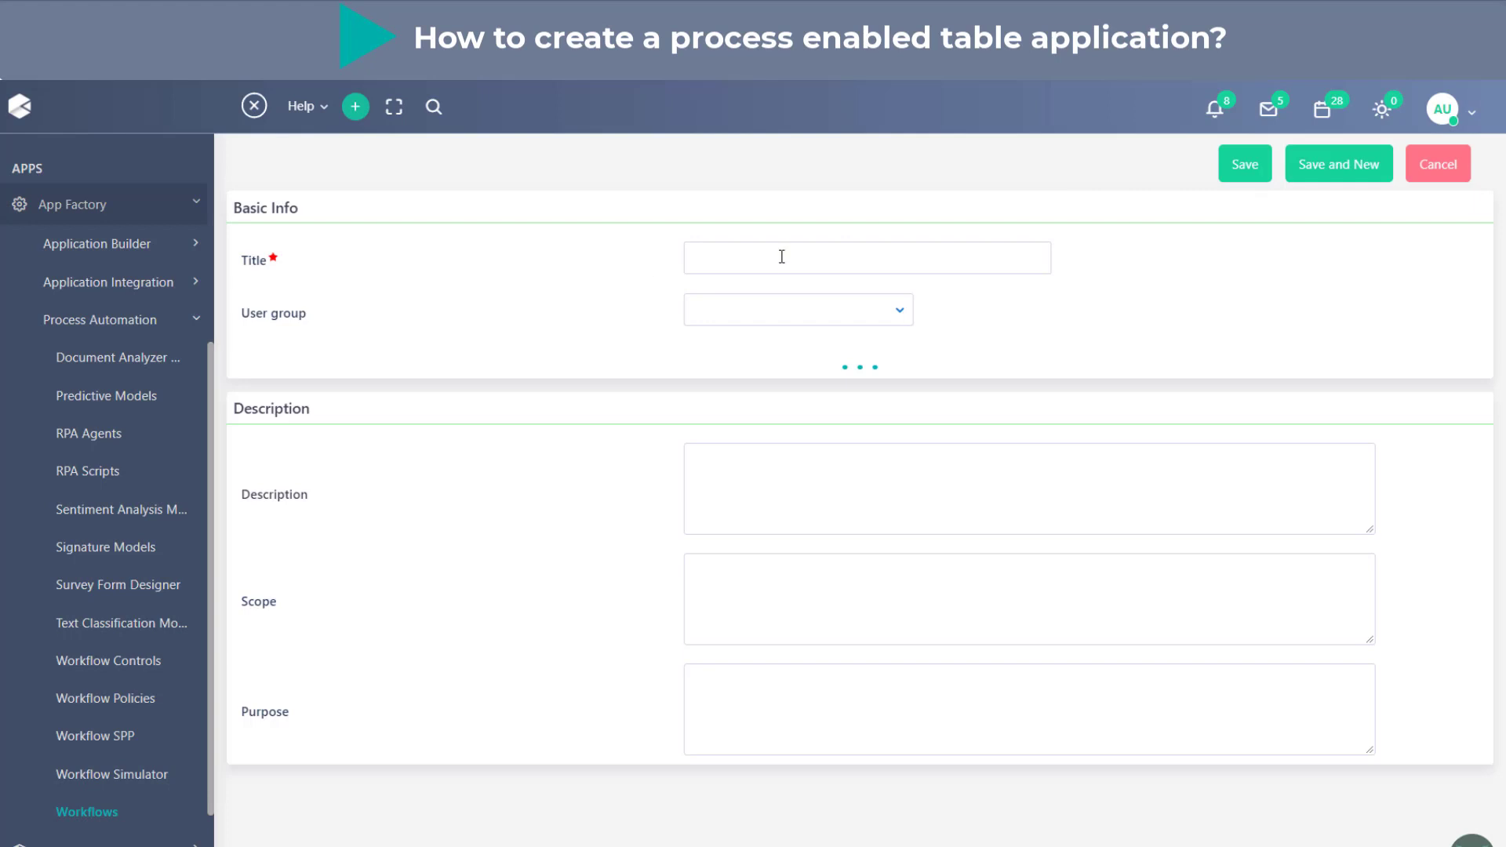
left_click(781, 257)
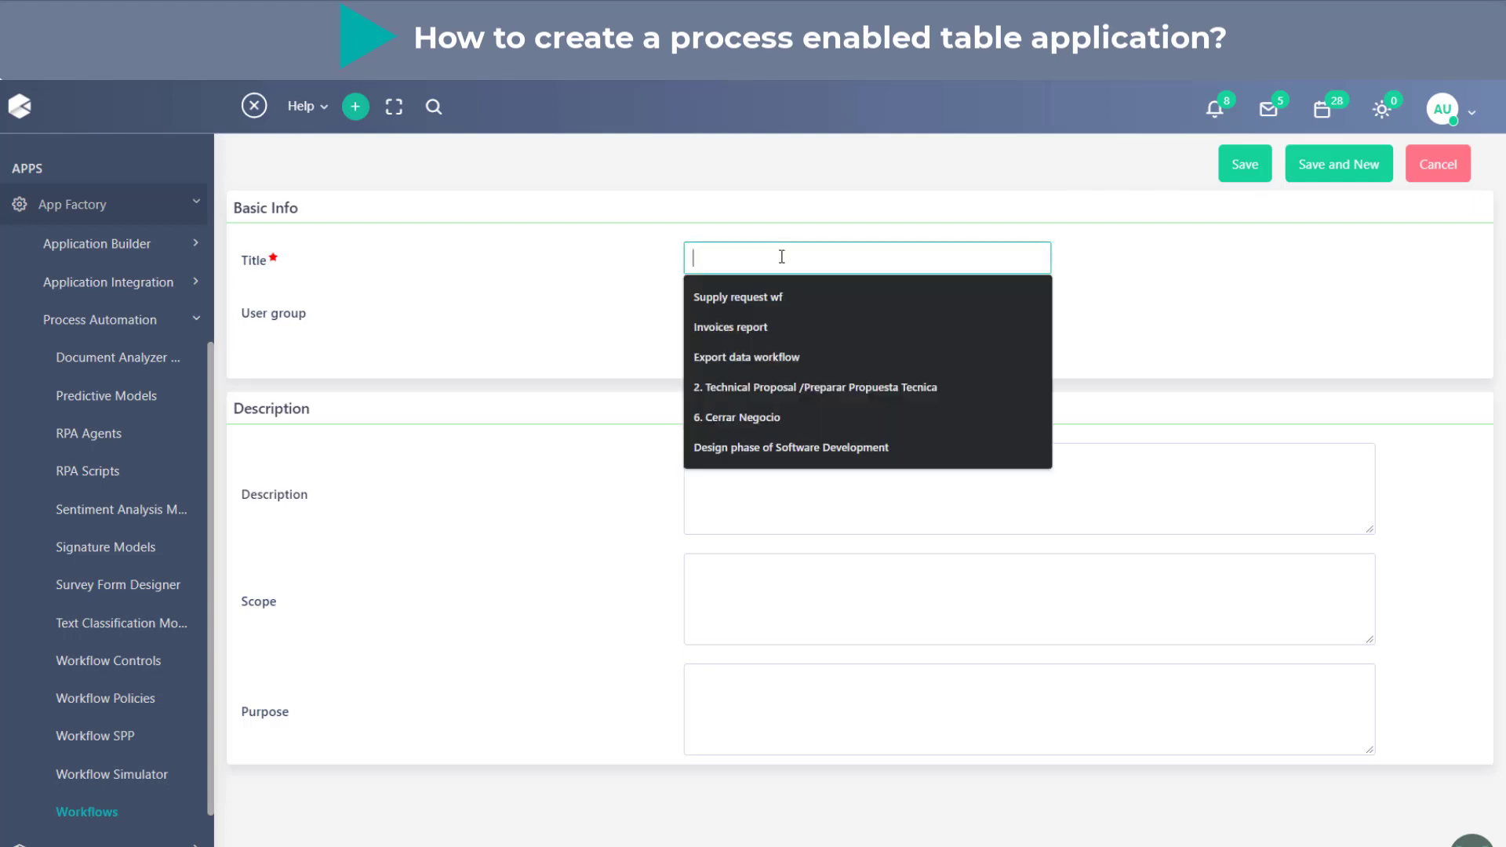
type("Su")
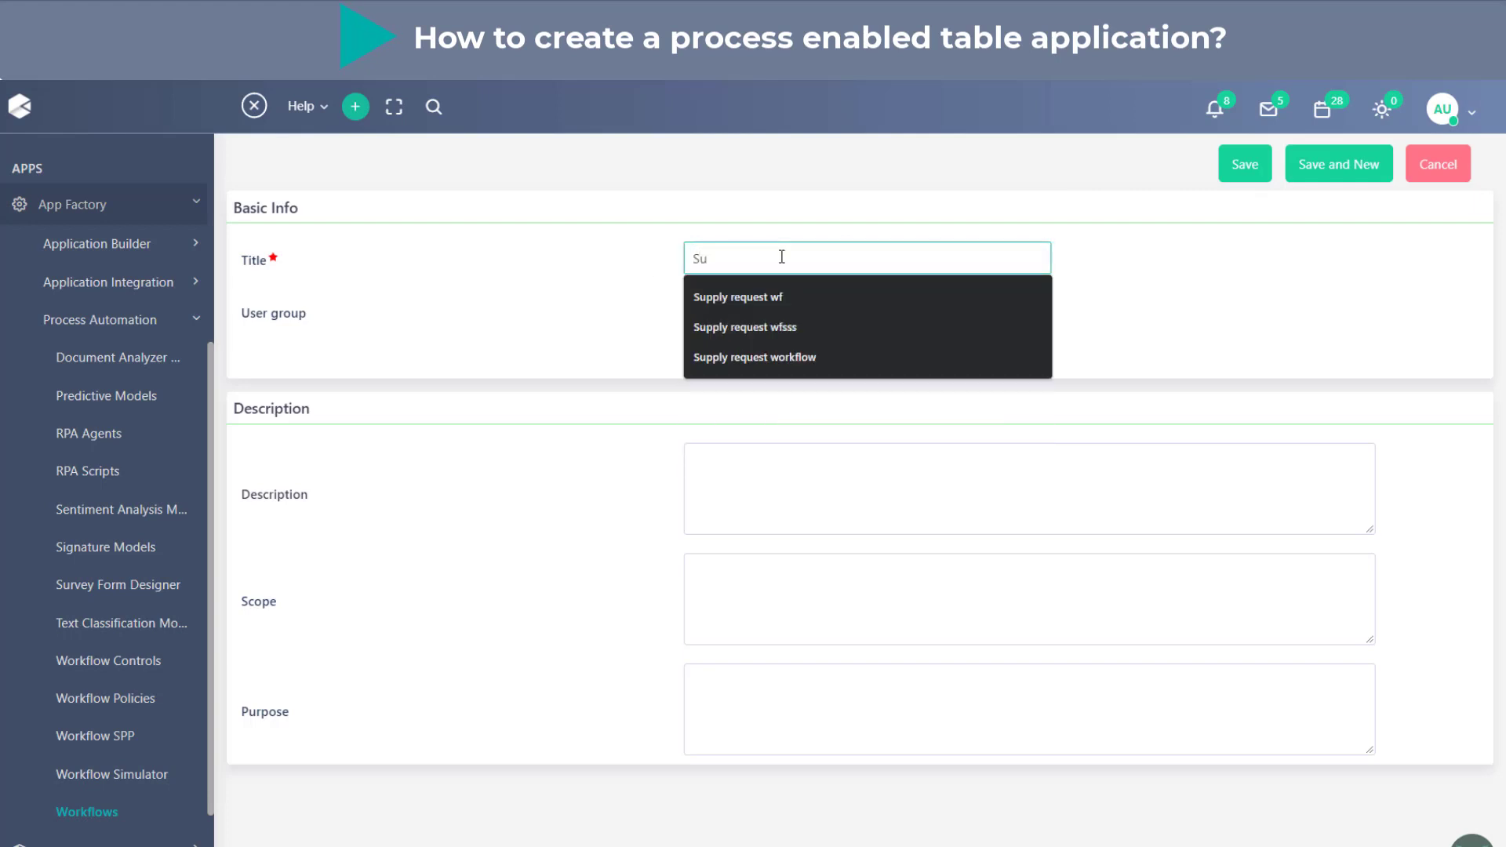
key("Down")
key("Return")
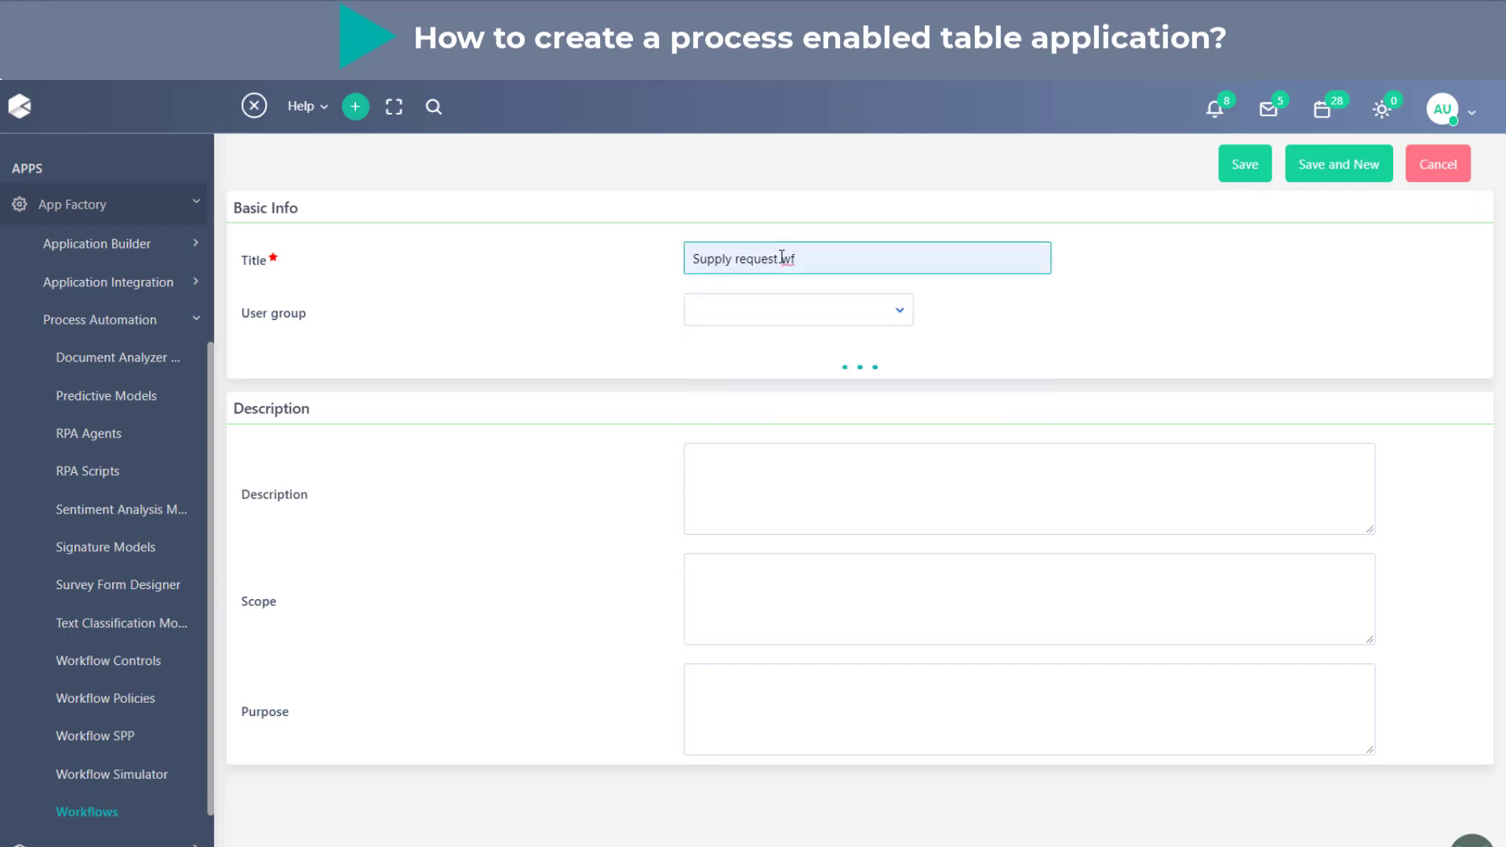
left_click(1078, 330)
left_click(1261, 166)
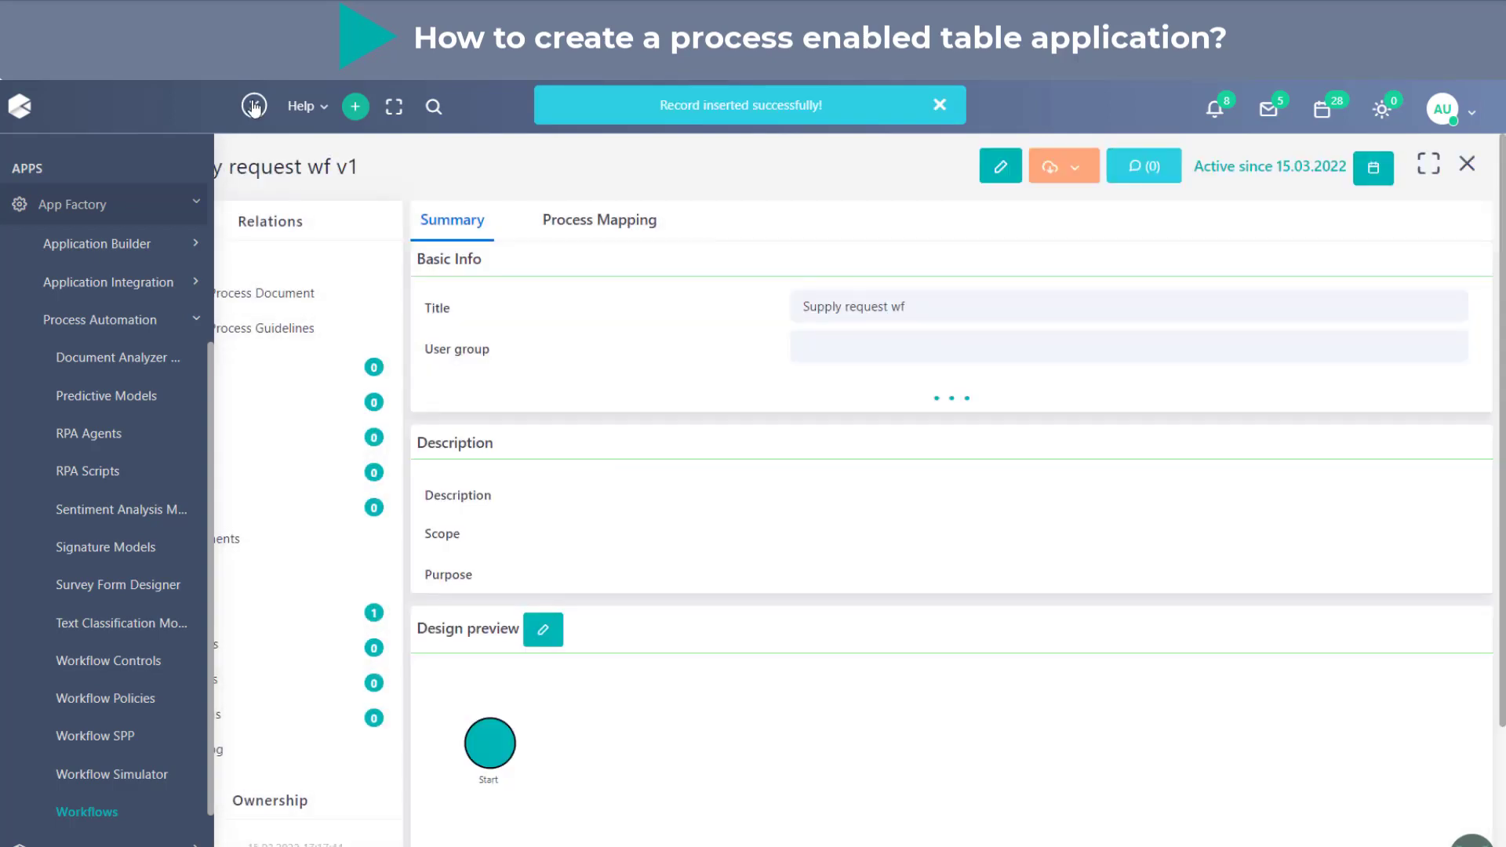
- Collapse the navigation sidebar, expand the workflow record to full width and open its process design
left_click(253, 105)
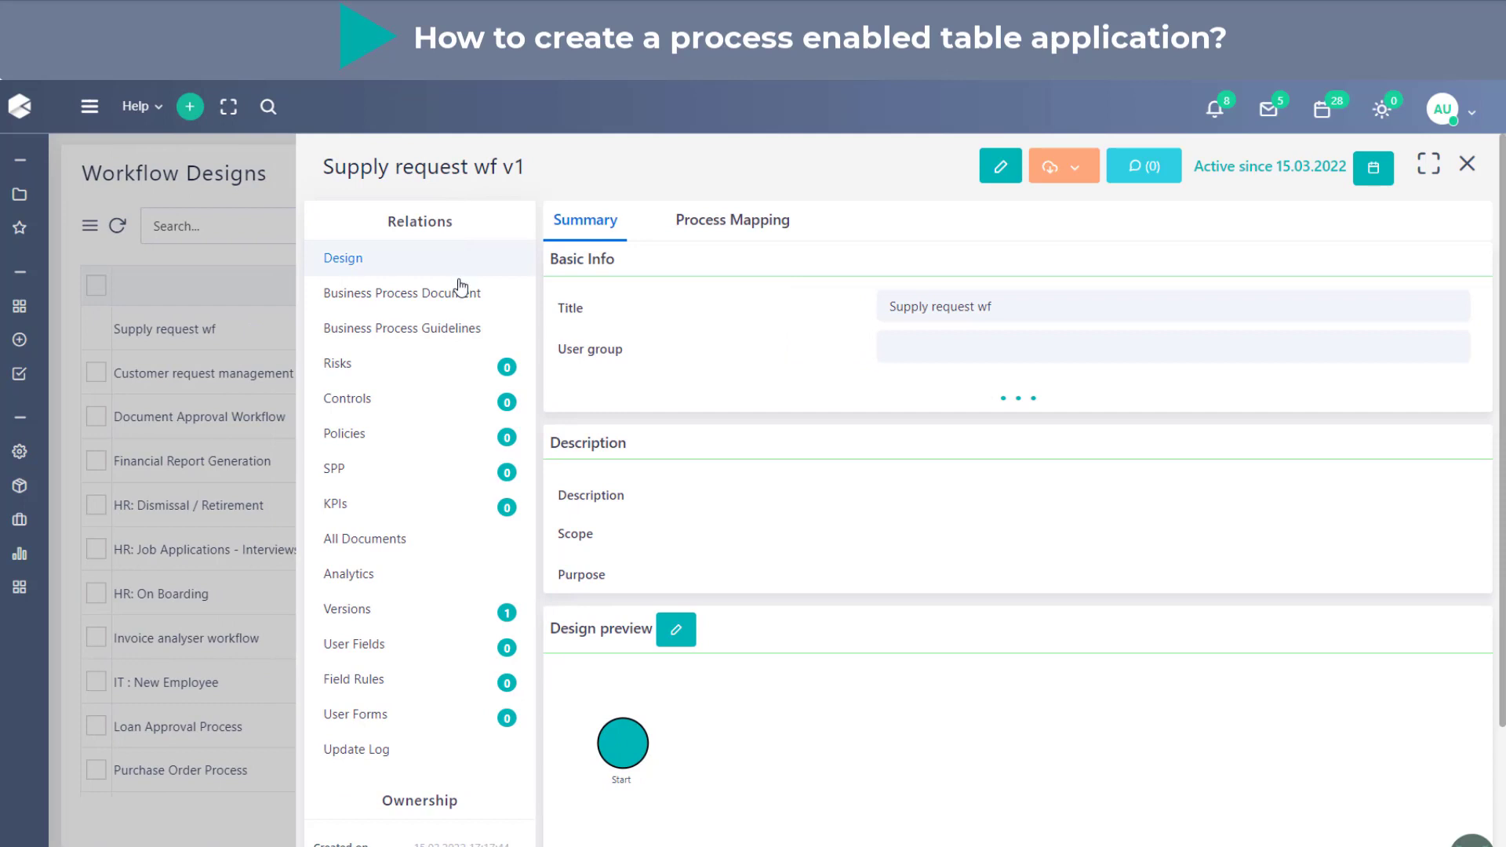
left_click(1430, 174)
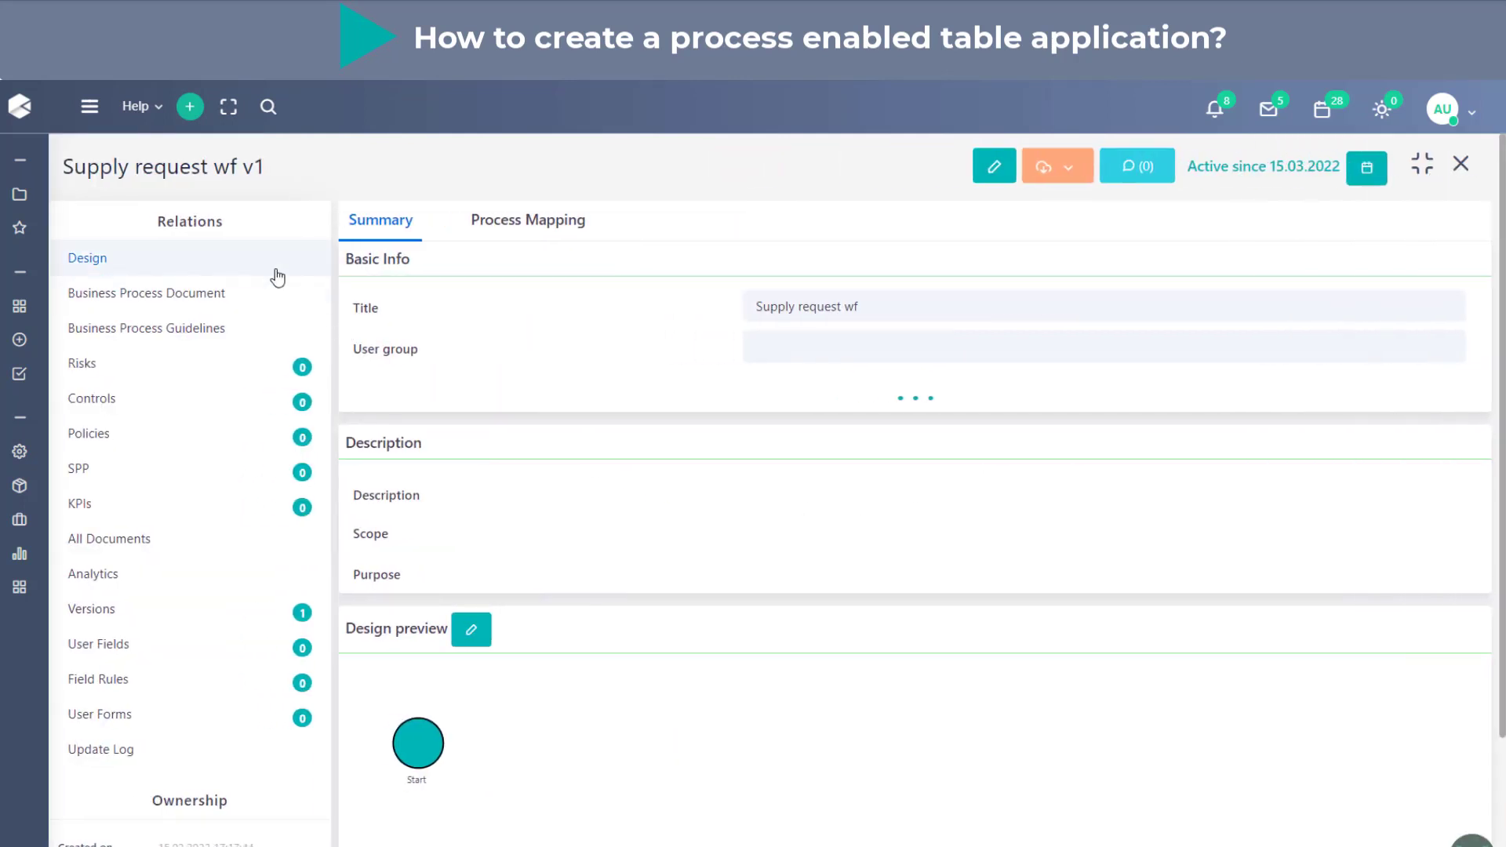
left_click(277, 277)
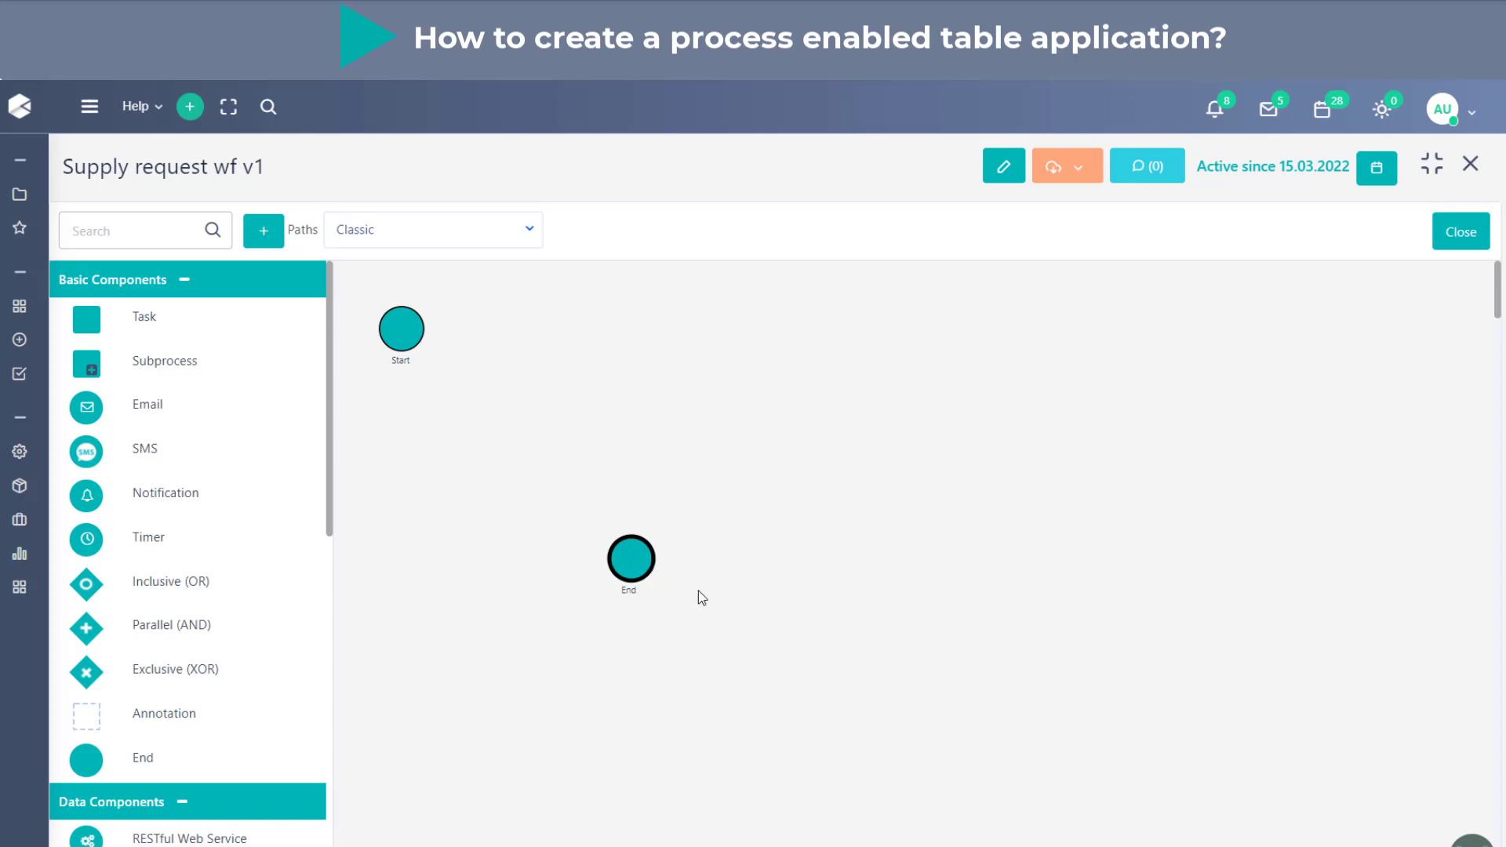
- Add a lane titled "Requestor" and move the Start event inside it
left_click(271, 235)
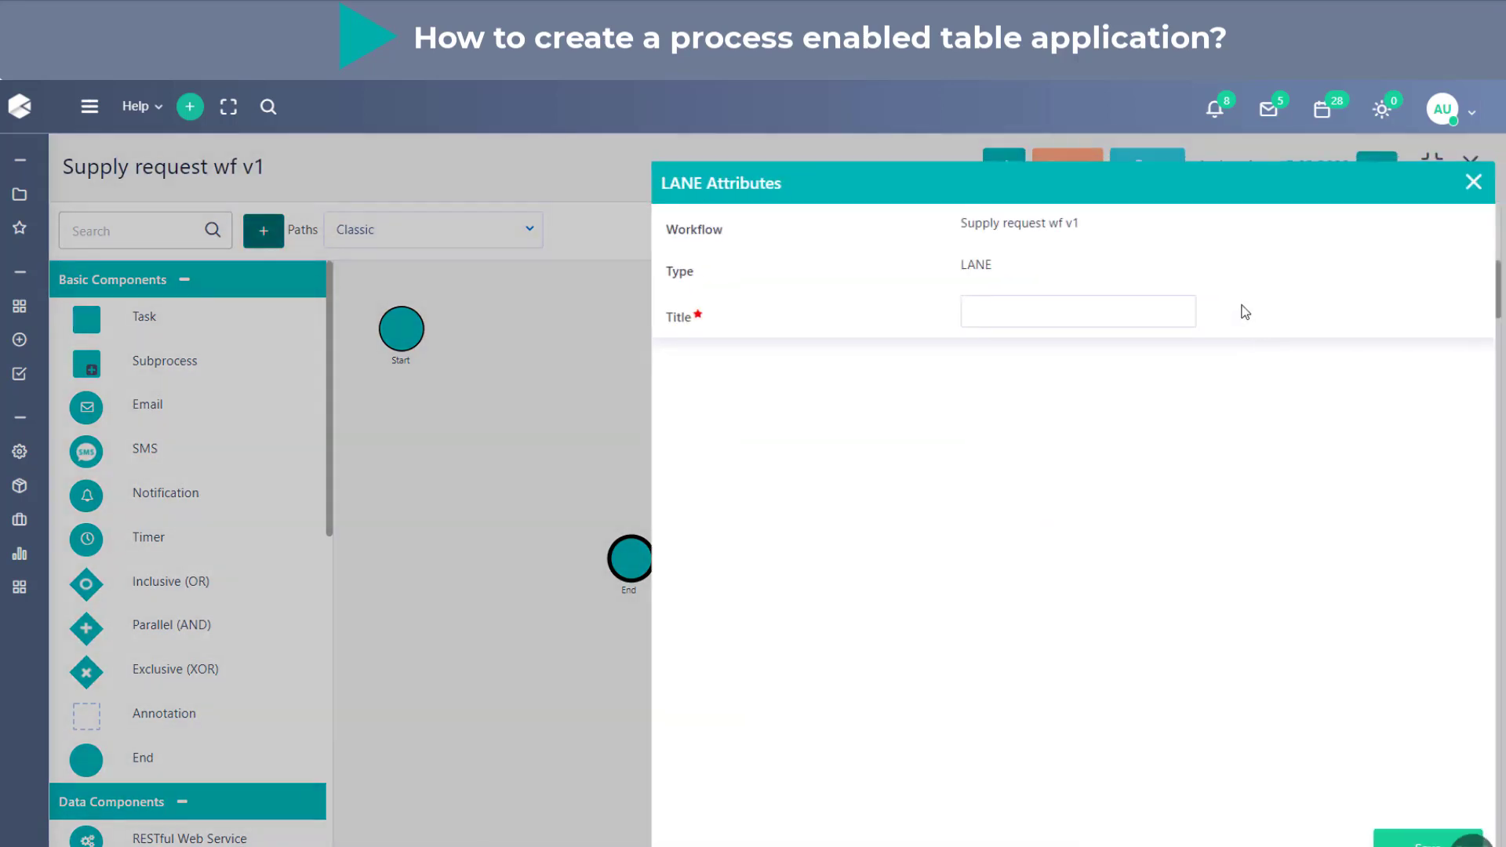
left_click(1129, 310)
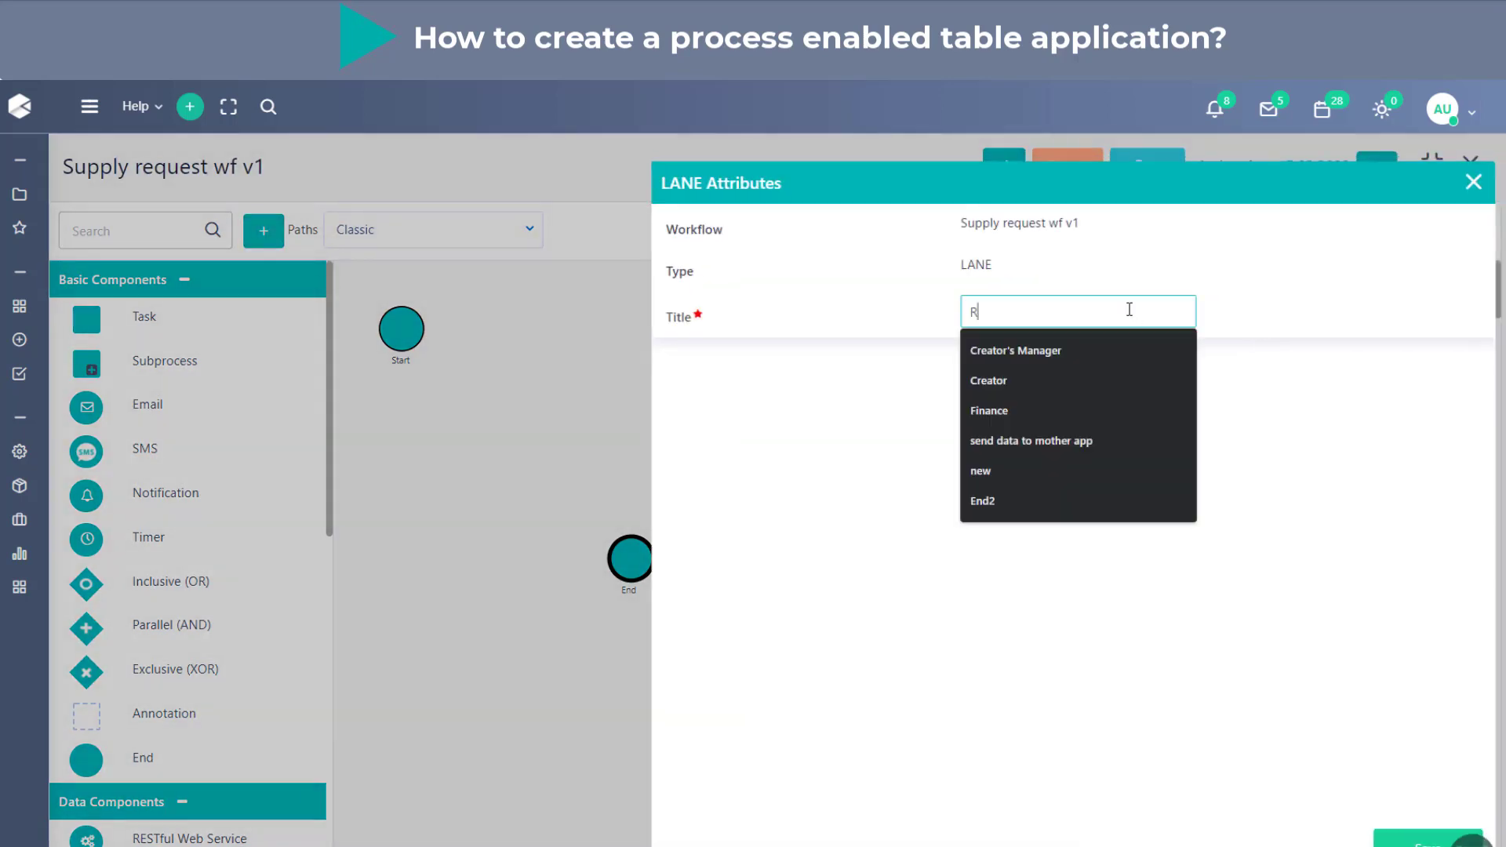
type("Re")
key("Down")
key("Return")
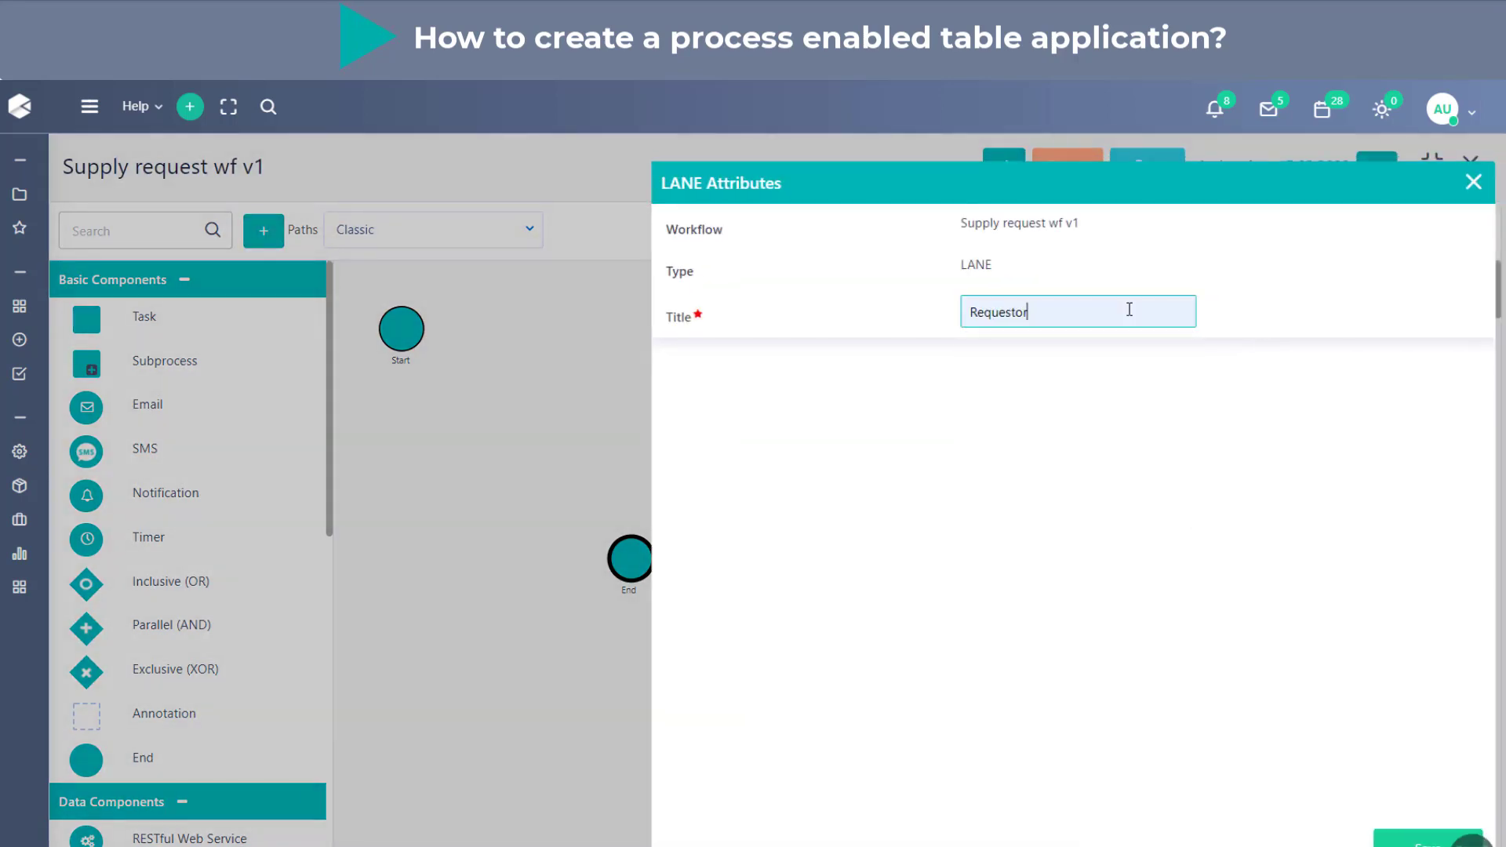
left_click(1427, 840)
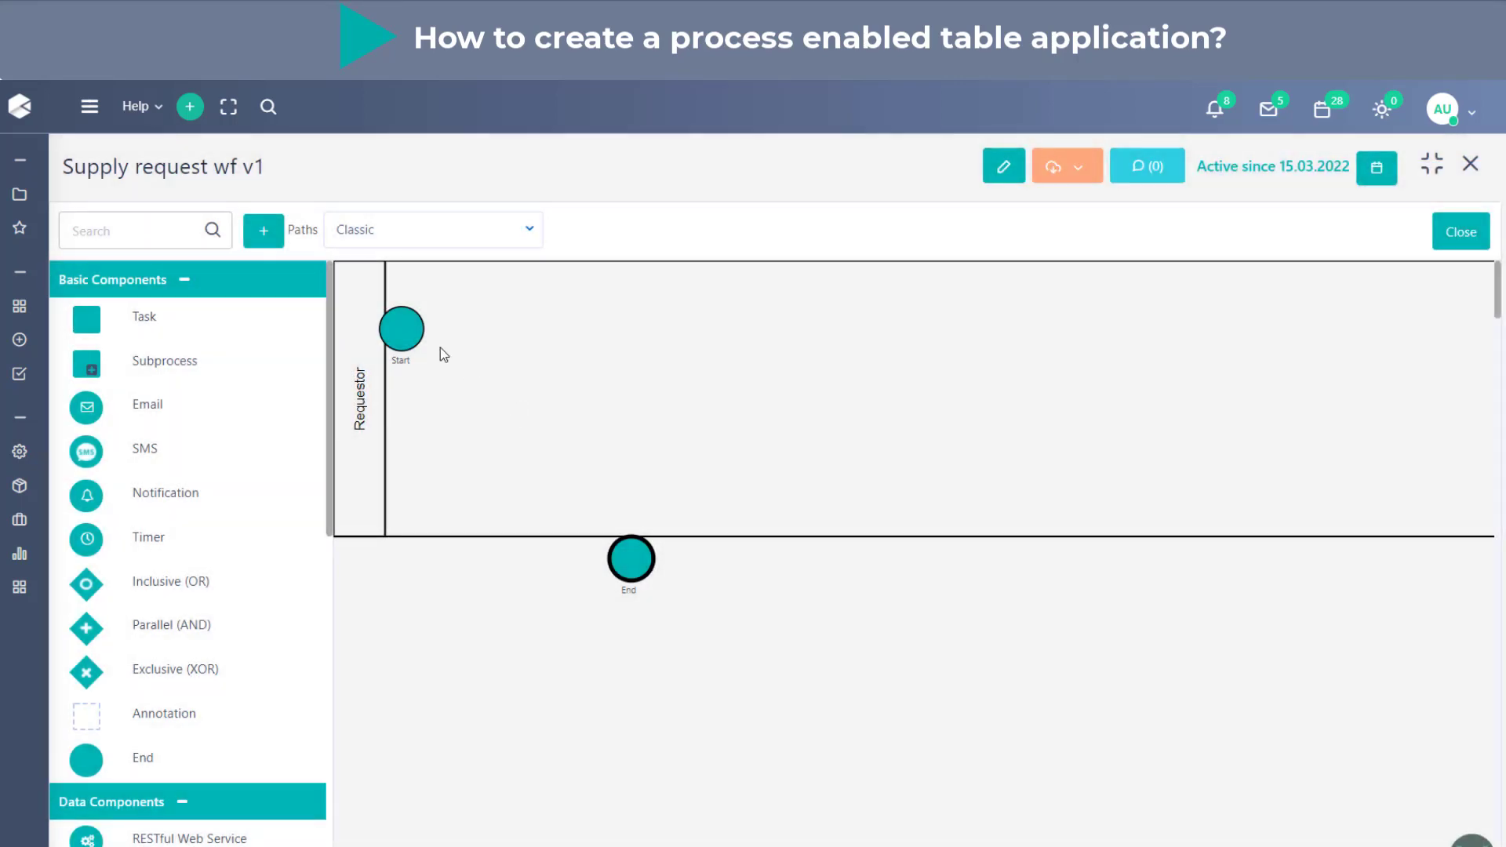
left_click_drag(421, 339, 501, 379)
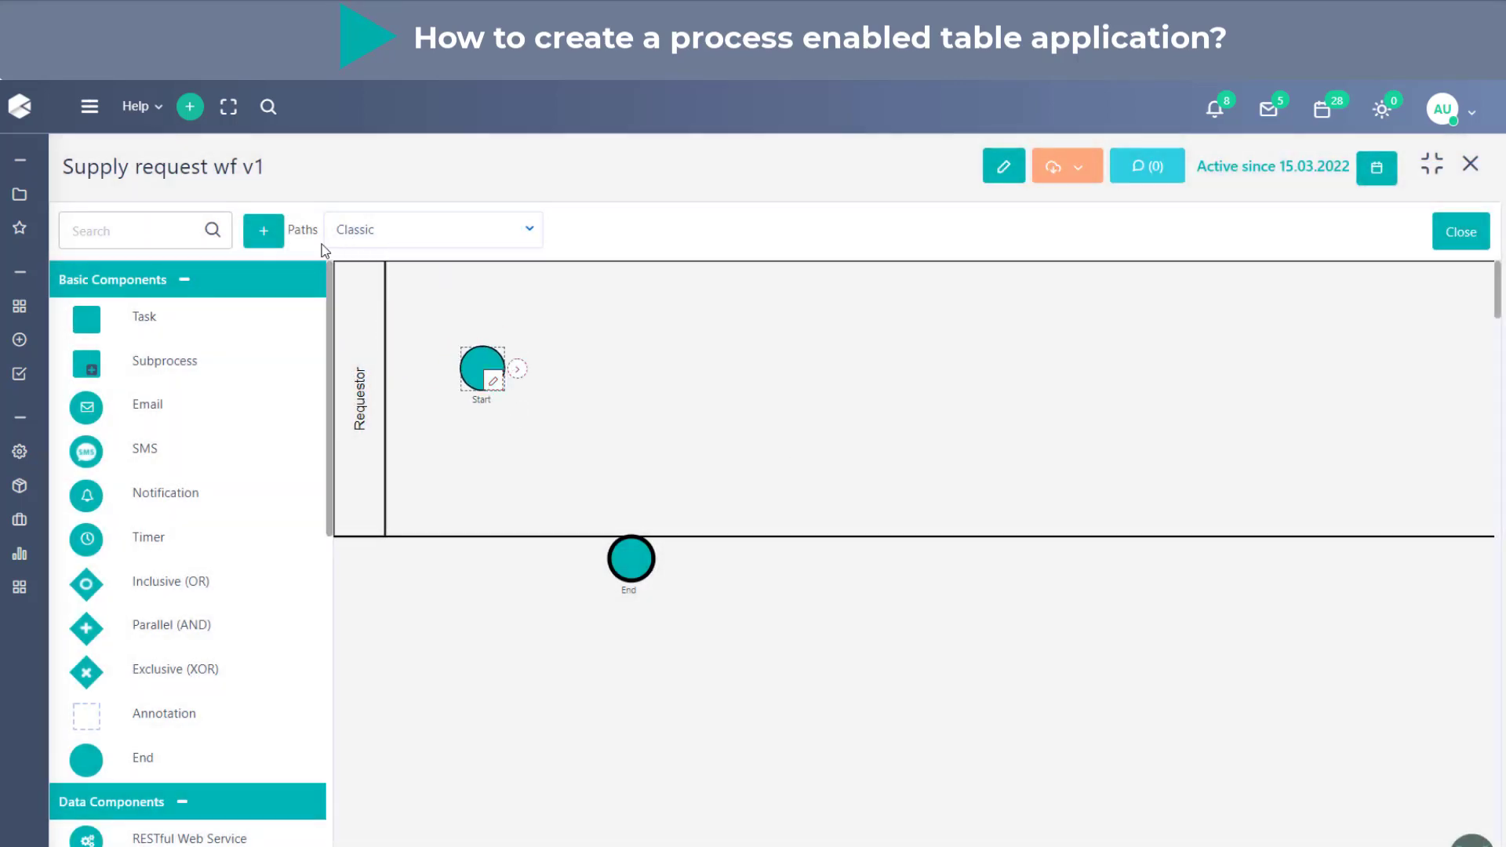
- Add a second lane titled "Requestor's manager" below the Requestor lane
left_click(264, 231)
left_click(1133, 308)
type("Re")
key("Down")
key("Down")
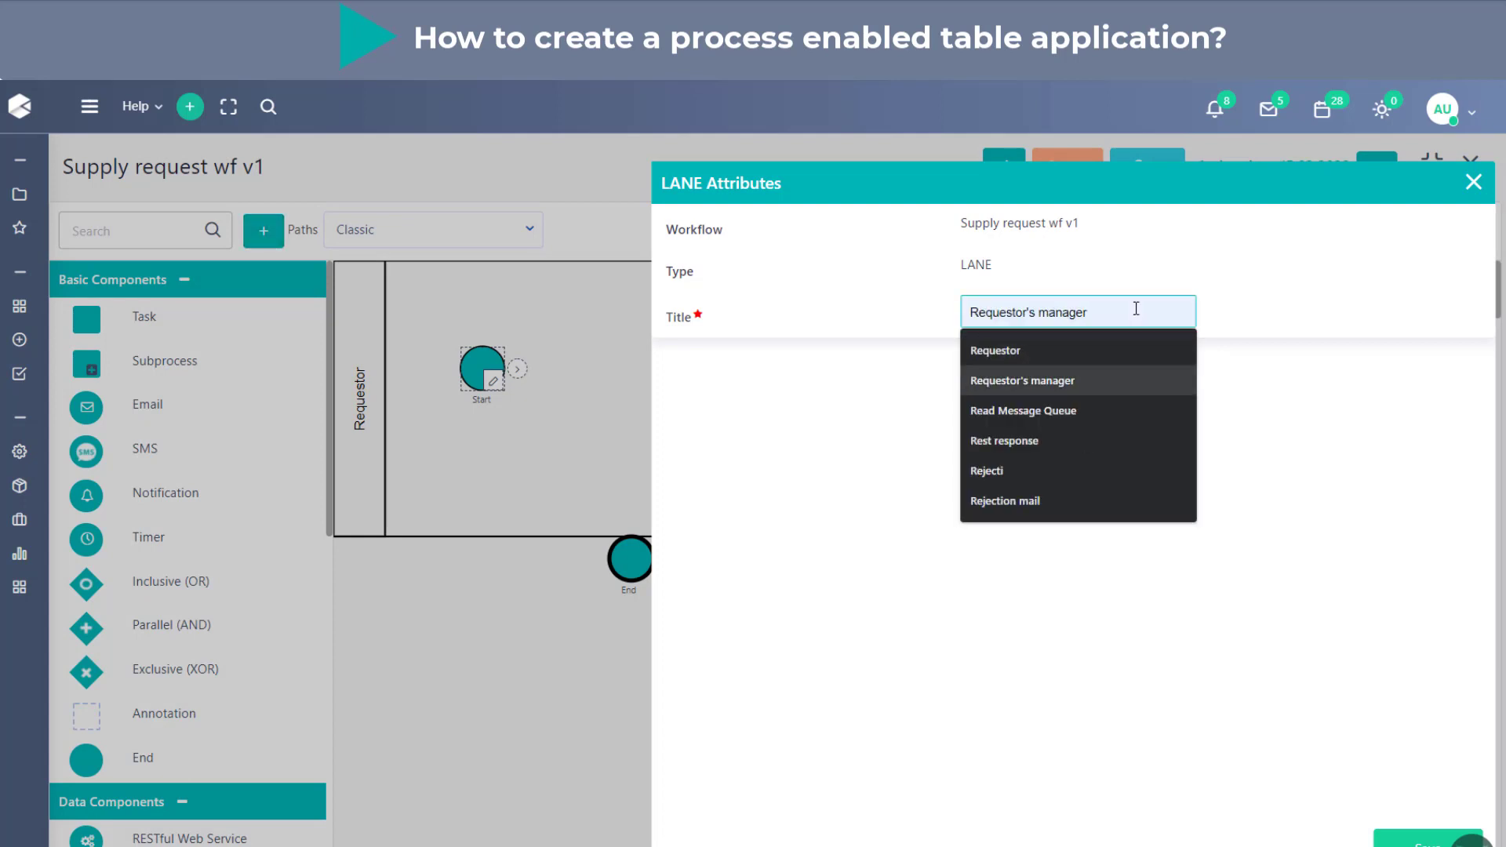
key("Return")
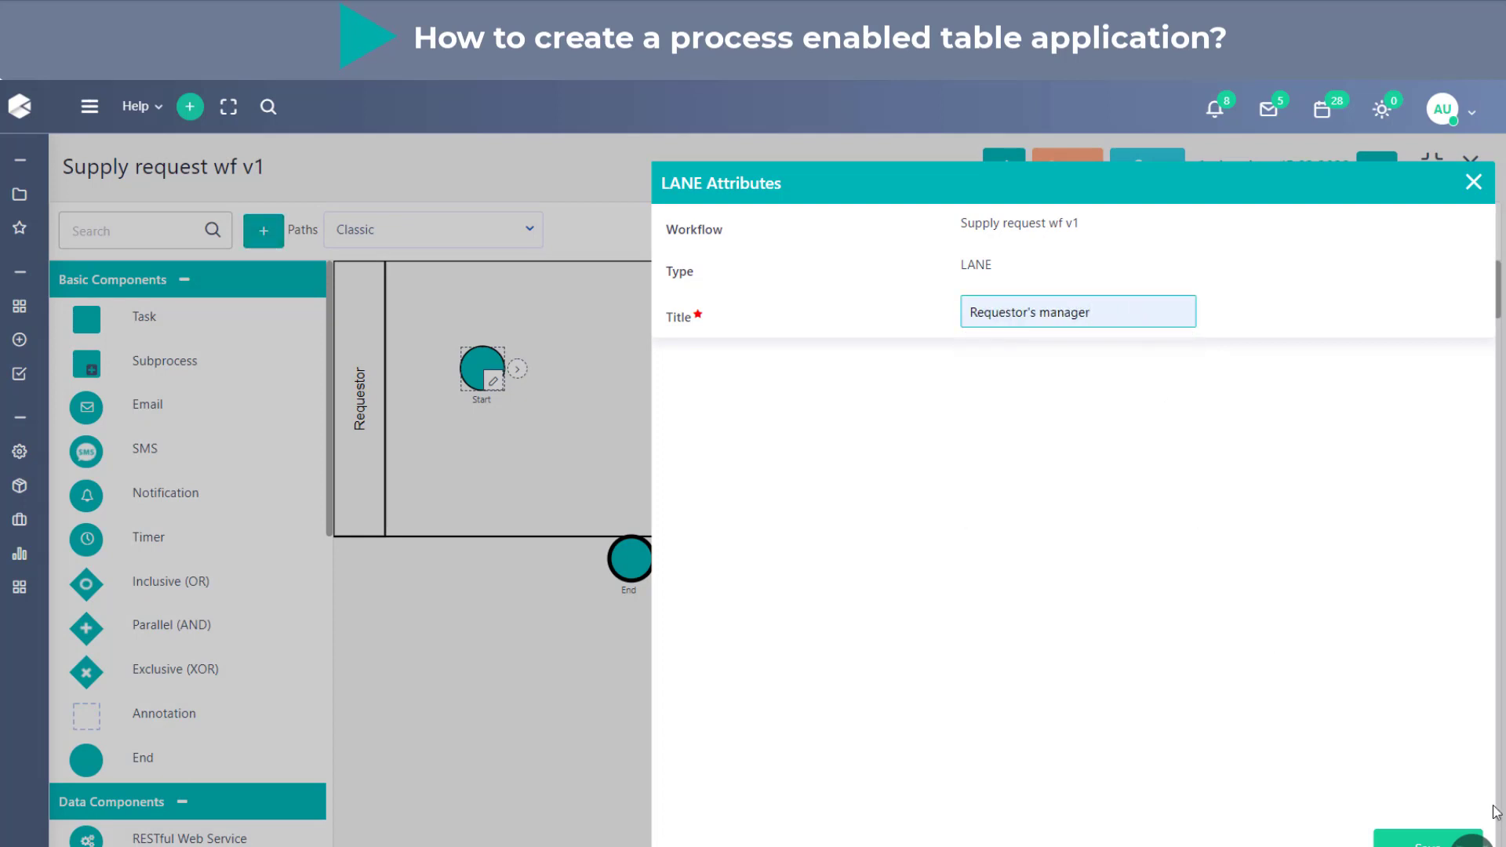
left_click(1423, 839)
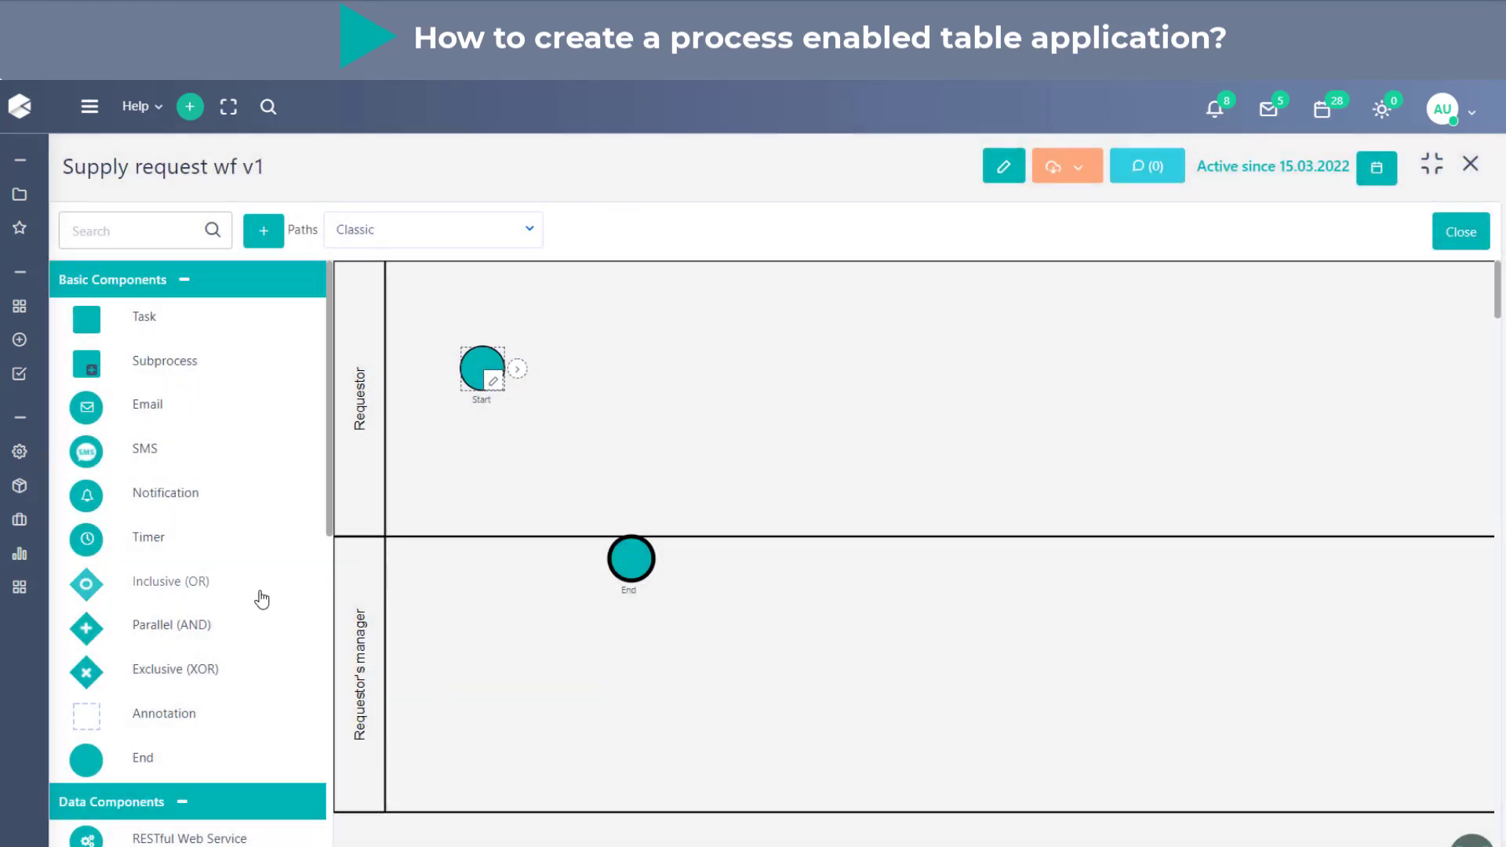
- Add a third lane titled "Finance" and move the End event farther into the Requestor's manager lane
left_click(278, 231)
left_click(1137, 316)
type("Fin")
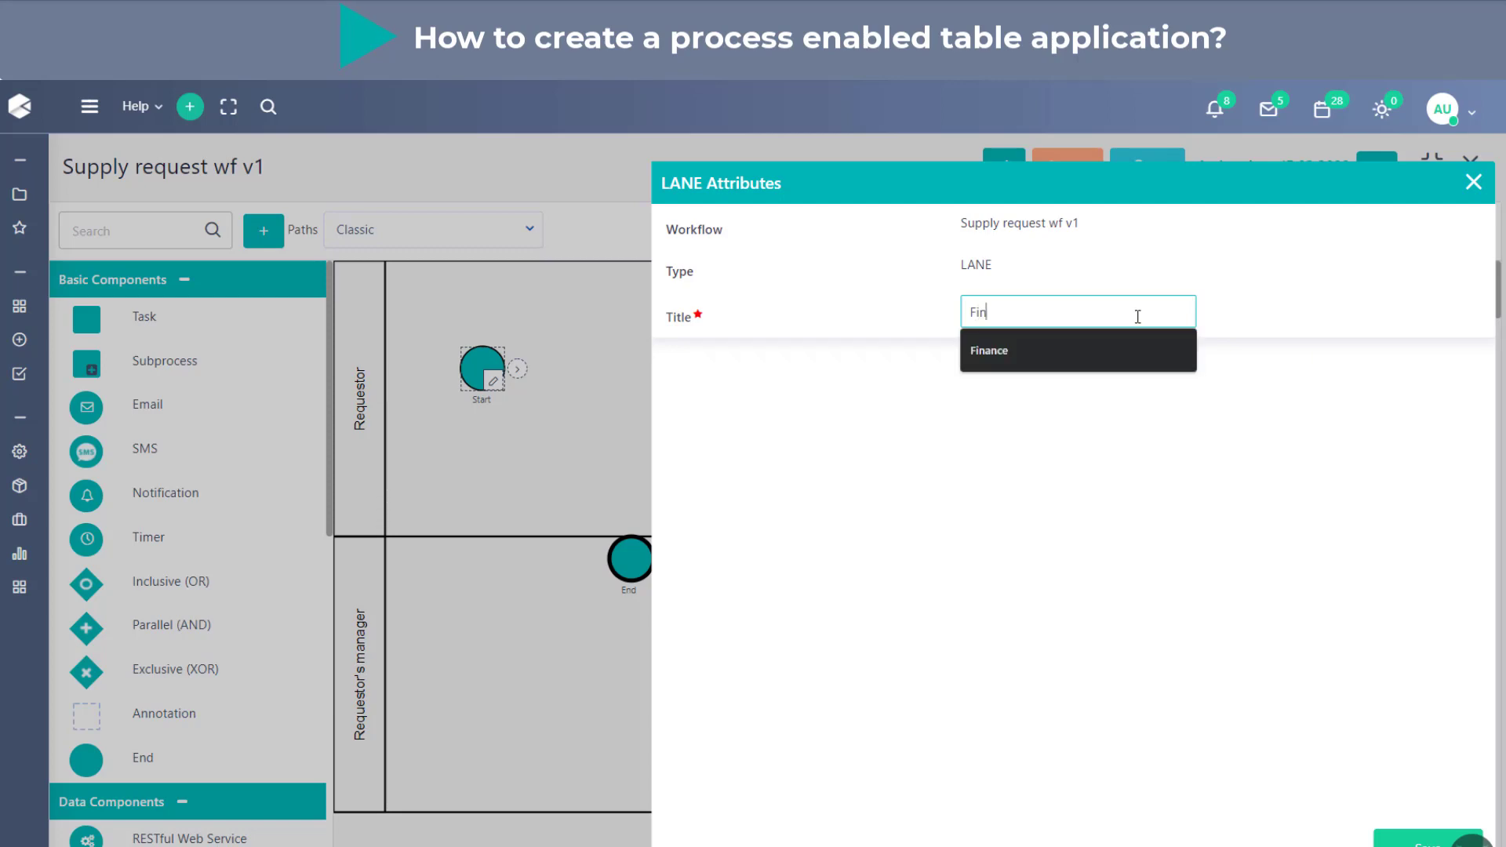
key("Down")
key("Return")
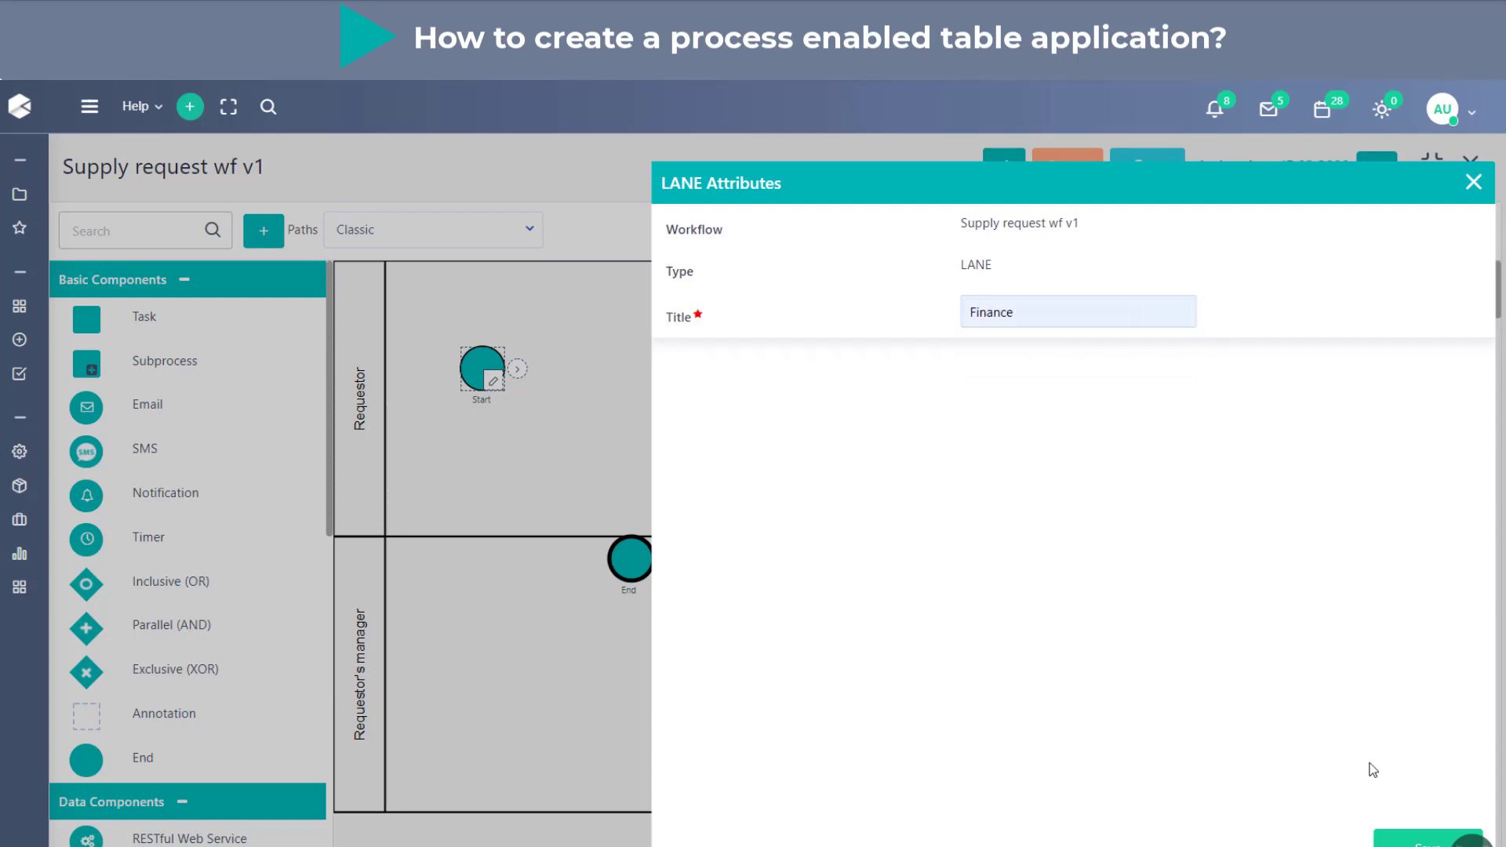
left_click(1405, 844)
scroll(736, 709, "down", 2)
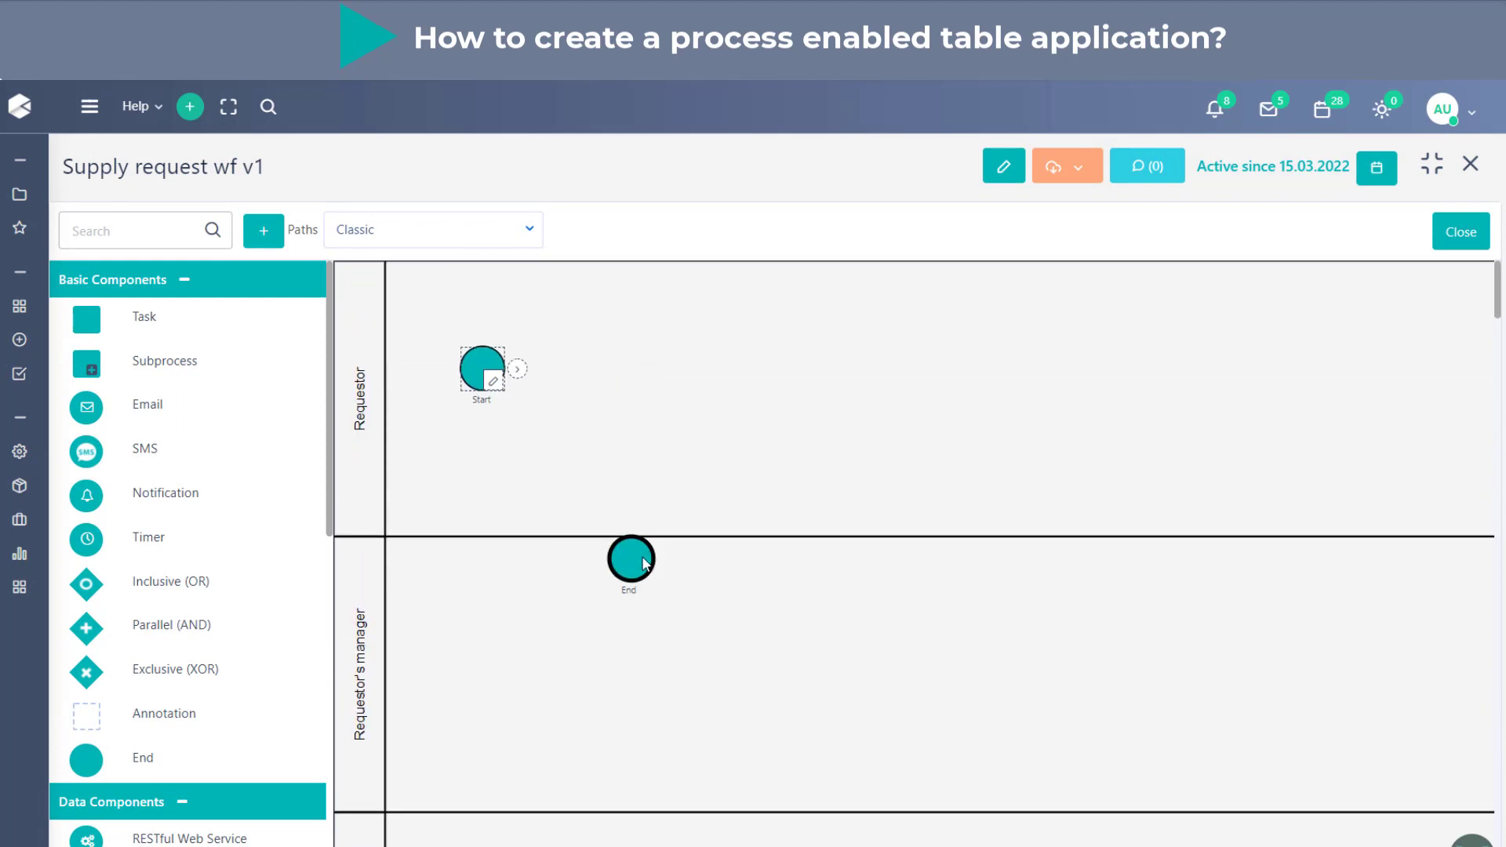
left_click_drag(647, 561, 1122, 650)
- Move the Requestor's manager lane above the Requestor lane, placing the Start event back in the Requestor lane
mouse_move(364, 588)
left_click(400, 642)
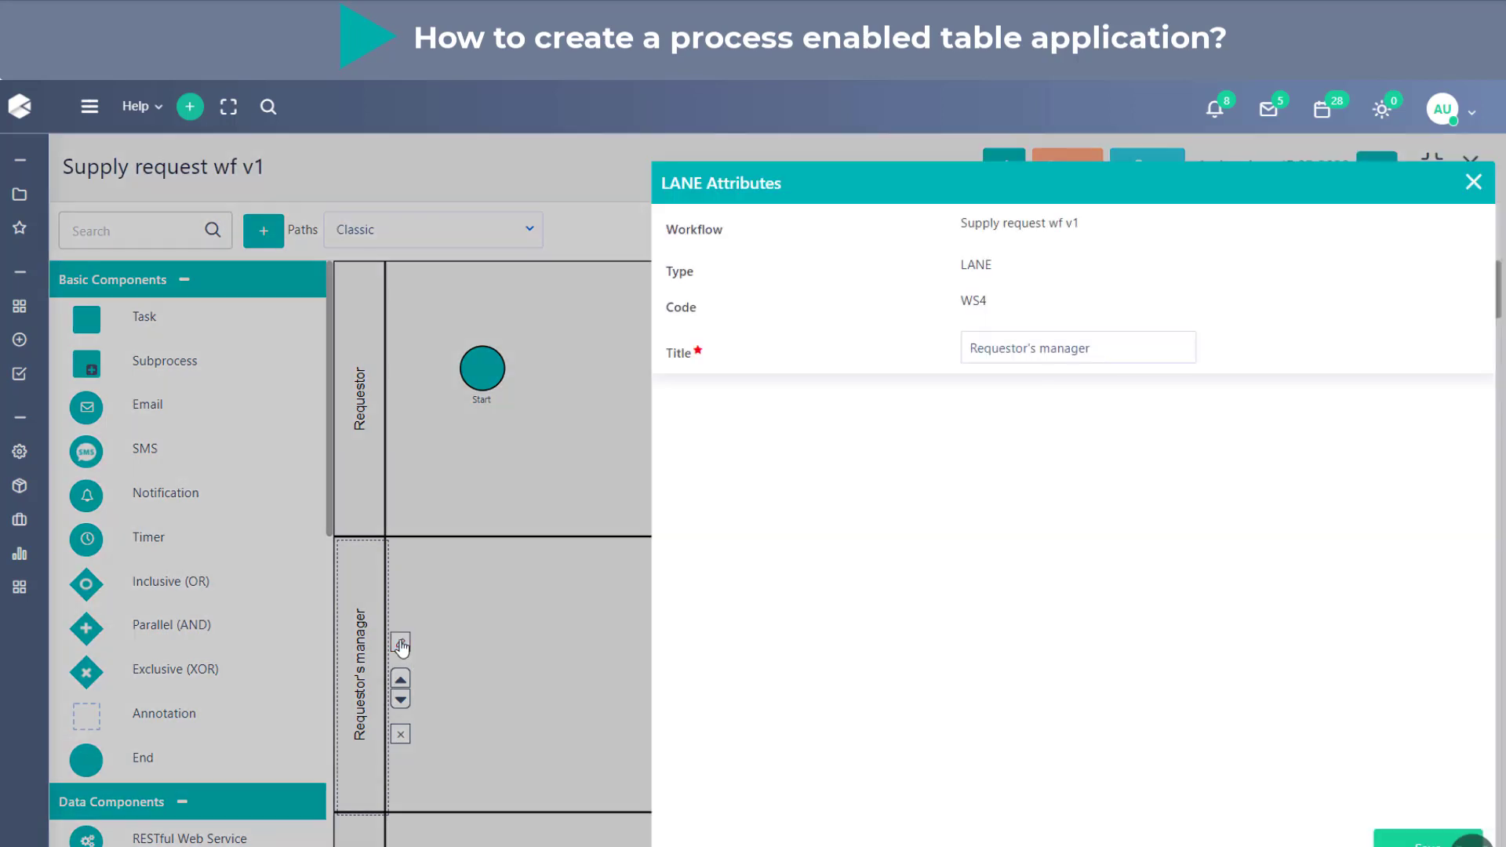
left_click(1473, 182)
left_click(401, 680)
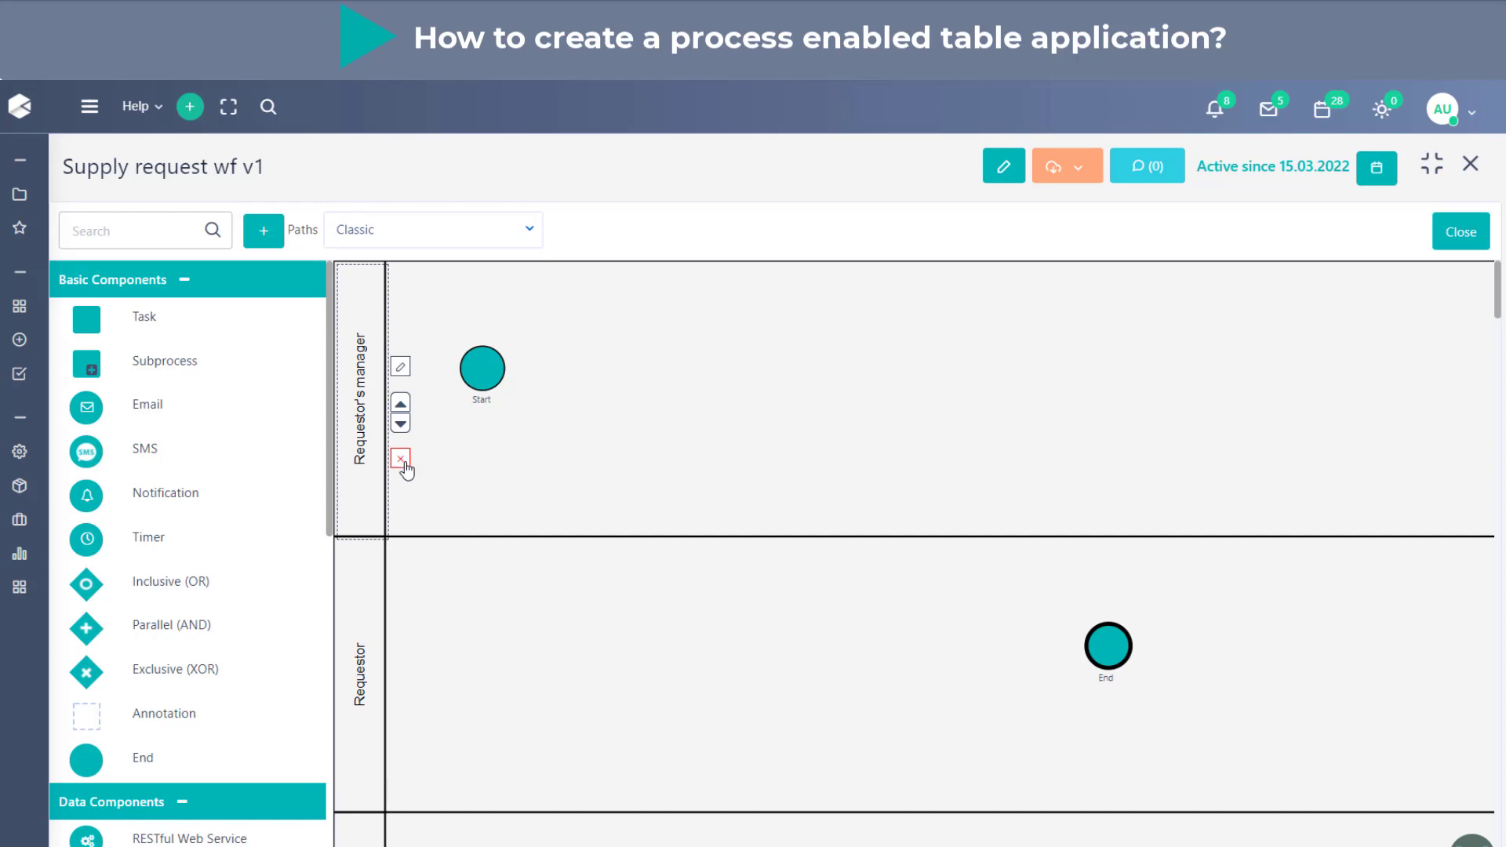
left_click_drag(488, 372, 495, 632)
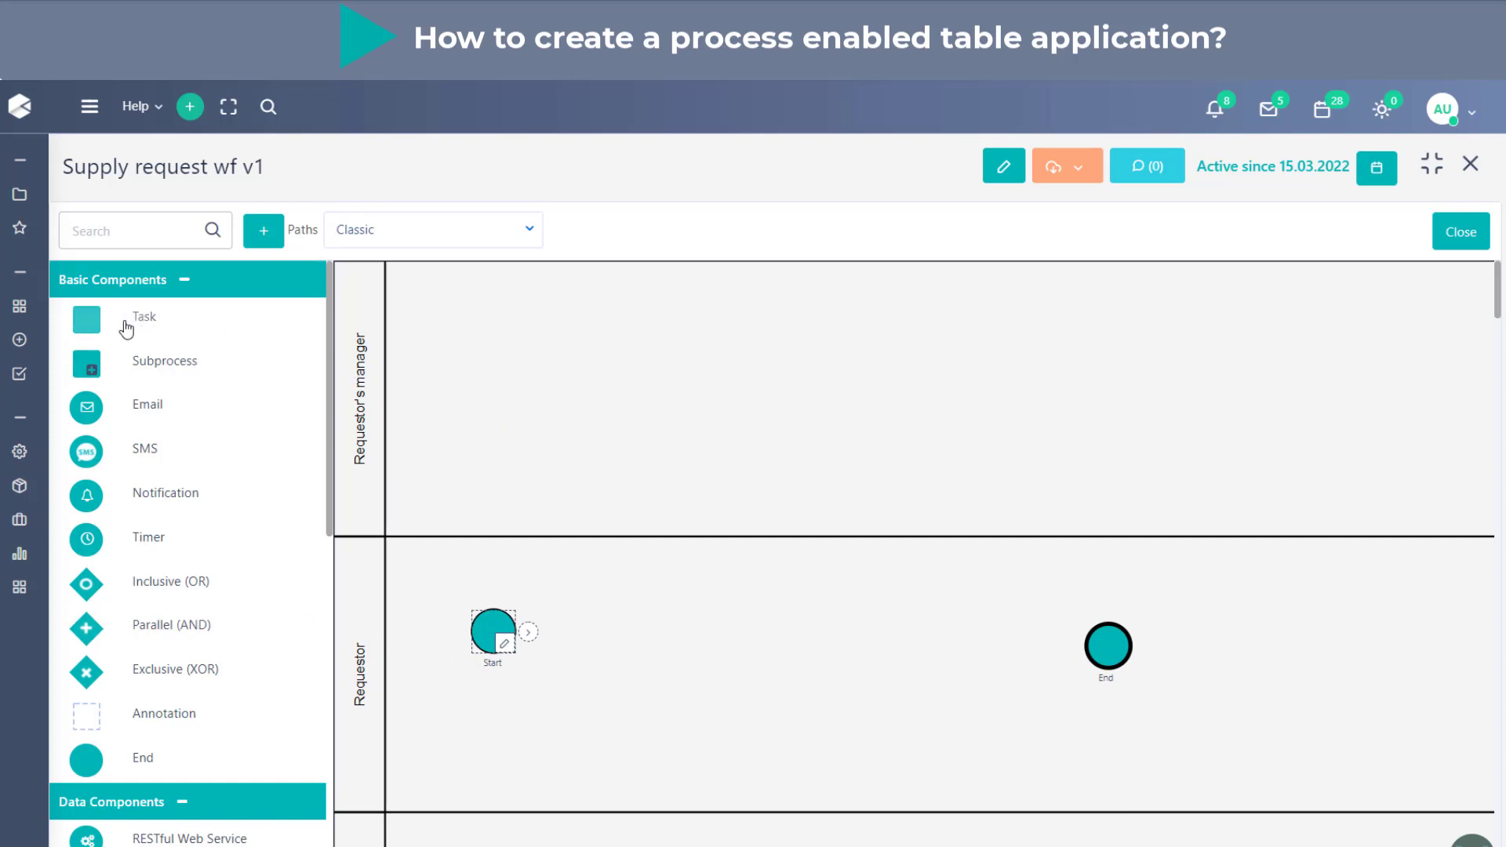
- Add a task to the Requestor's manager lane and title it "Review Supply request by manager"
left_click_drag(134, 322, 670, 321)
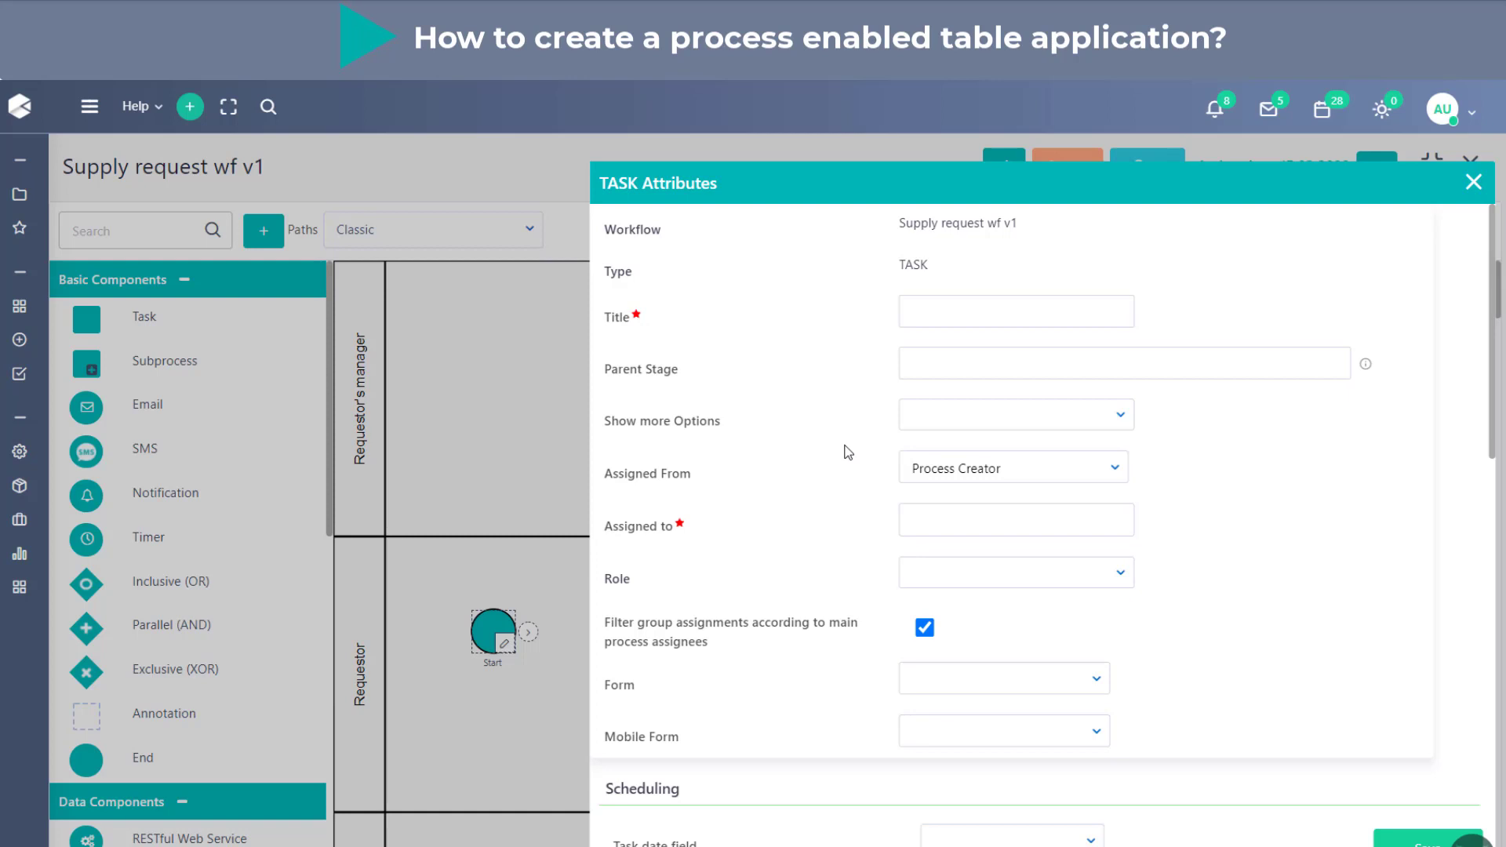
left_click(1004, 310)
type("Review")
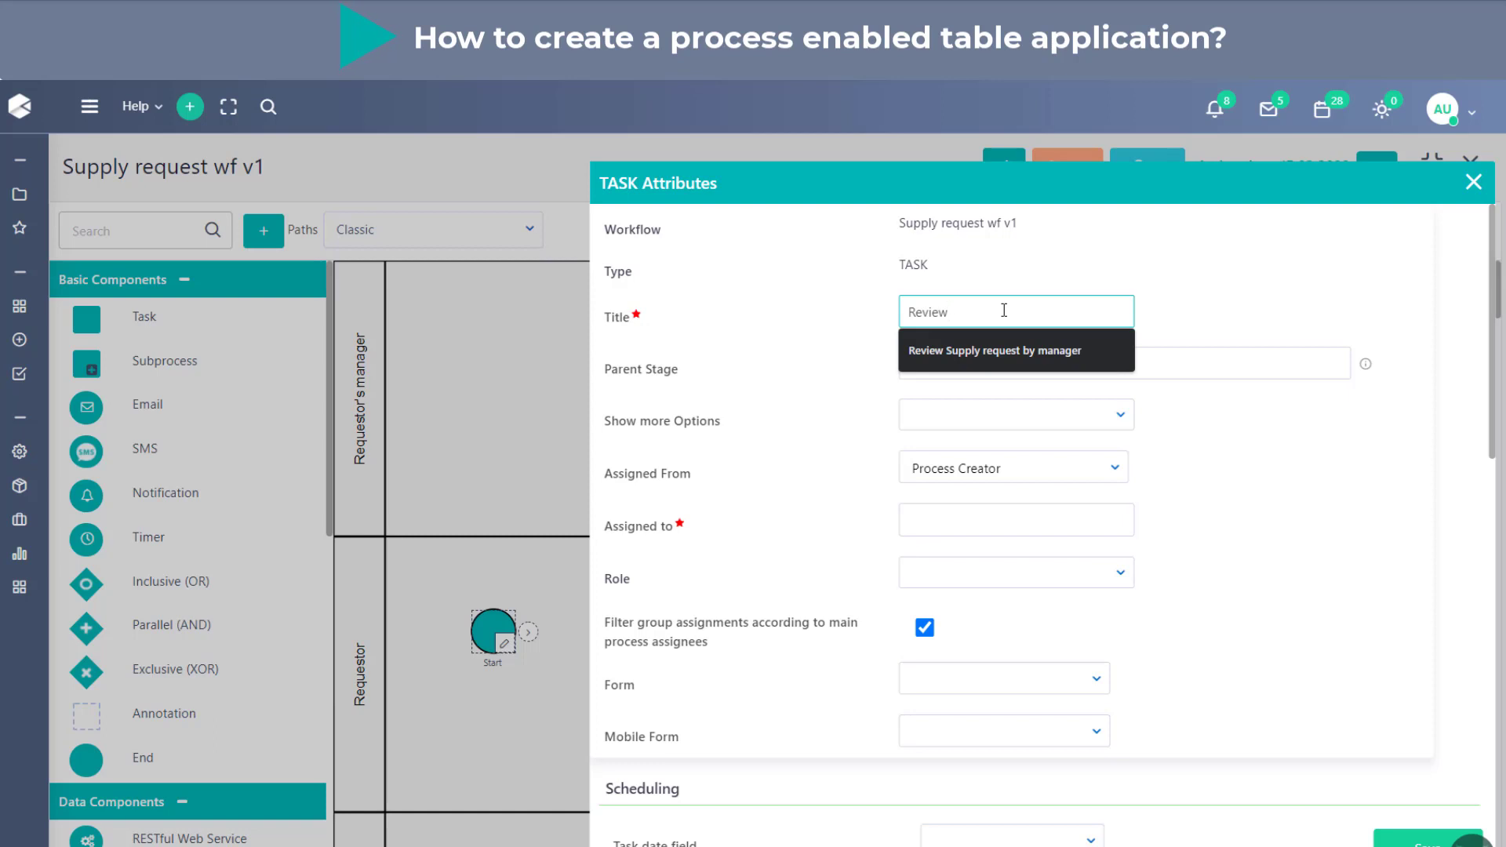
key("Down")
key("Return")
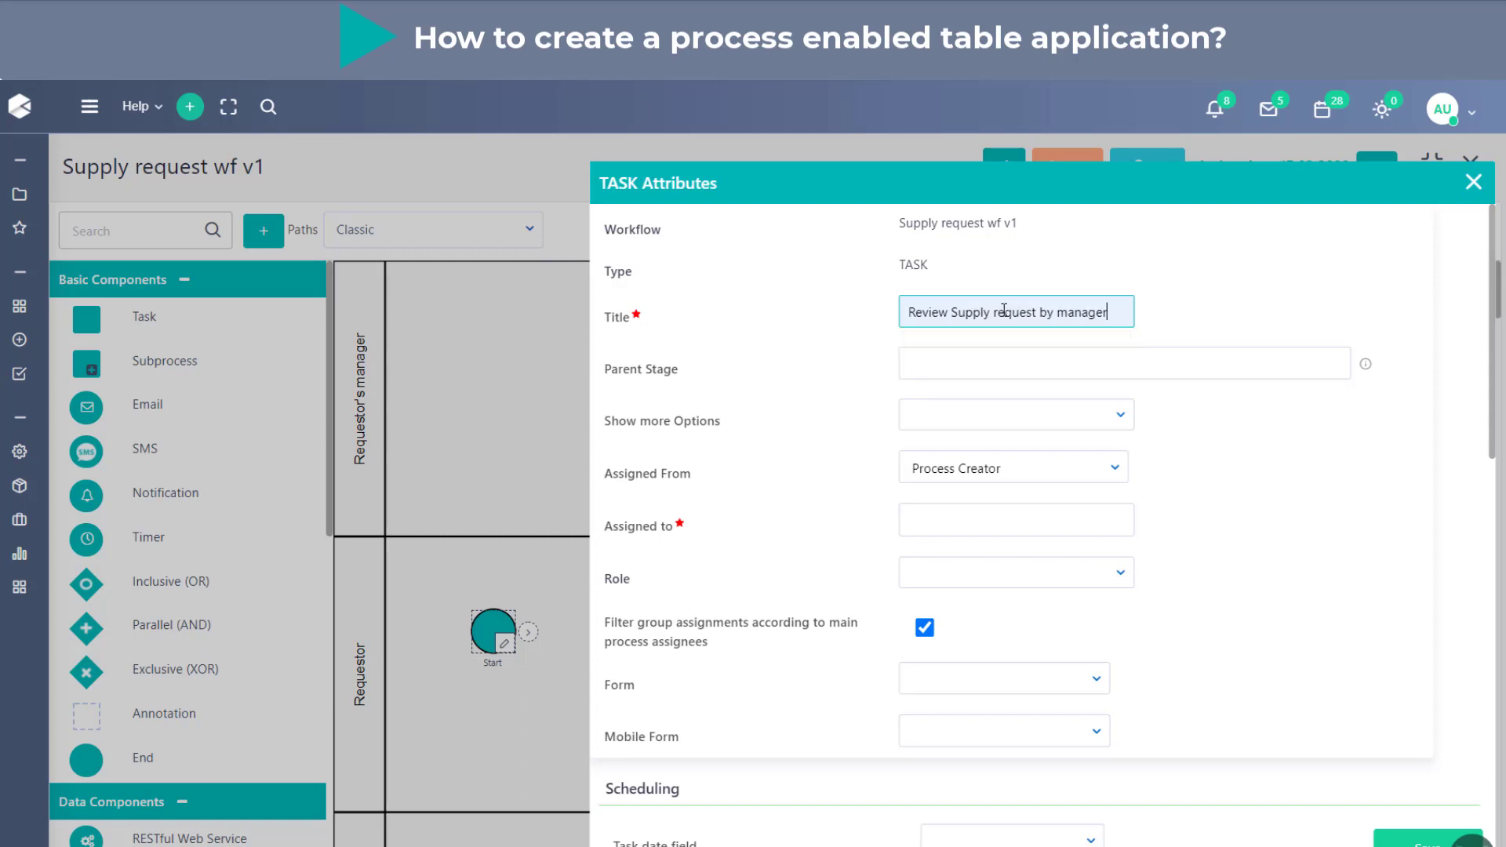
left_click(1231, 309)
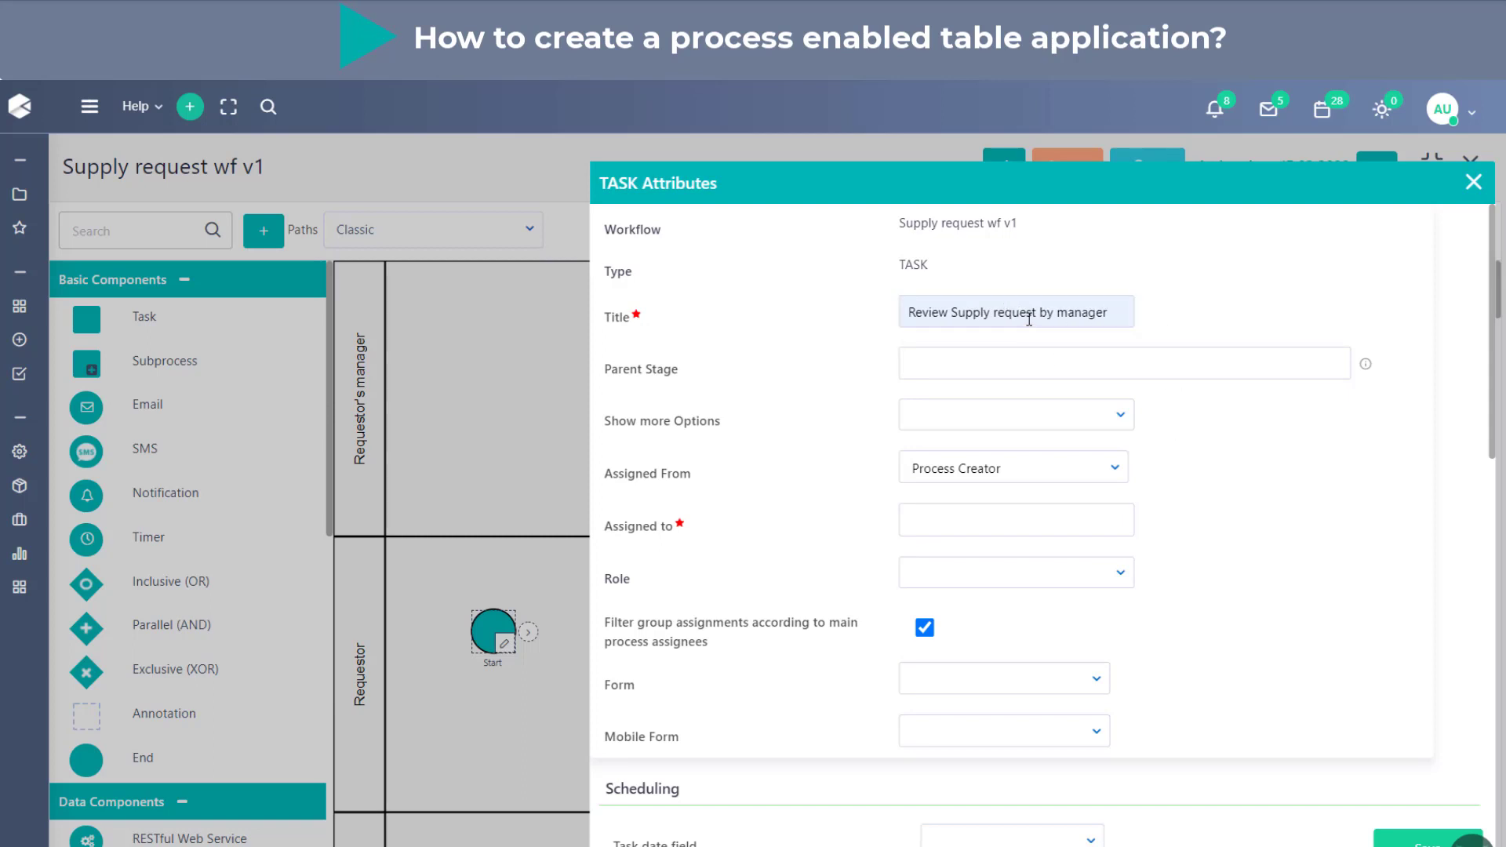
- Set the task's parent stage to "Review by manager"
left_click(1049, 351)
type("Review")
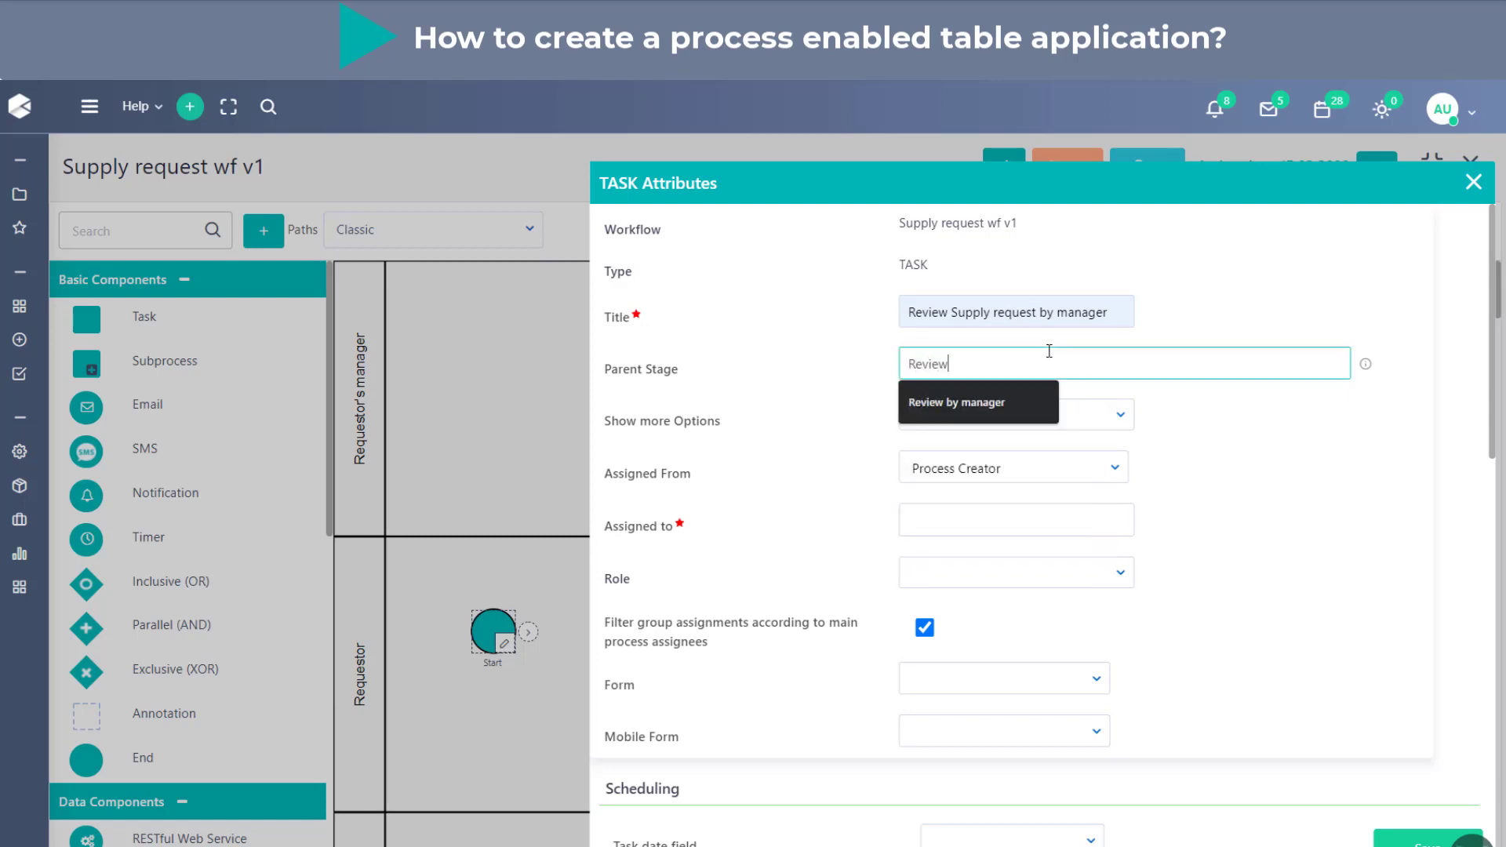
left_click(1018, 402)
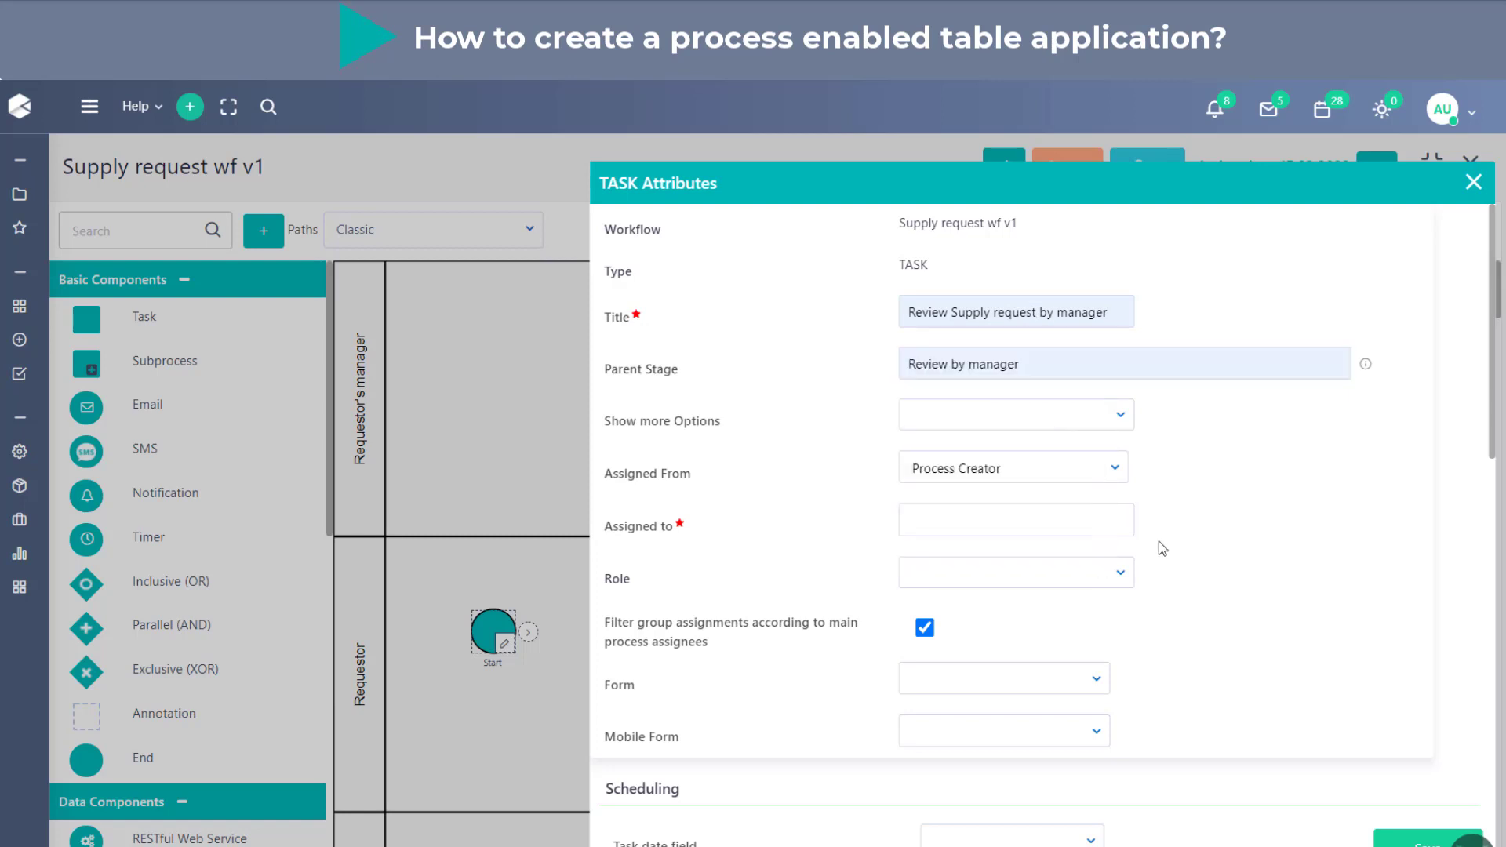
- Look through the available assignees for the task, filtering the options by "it"
left_click(1024, 521)
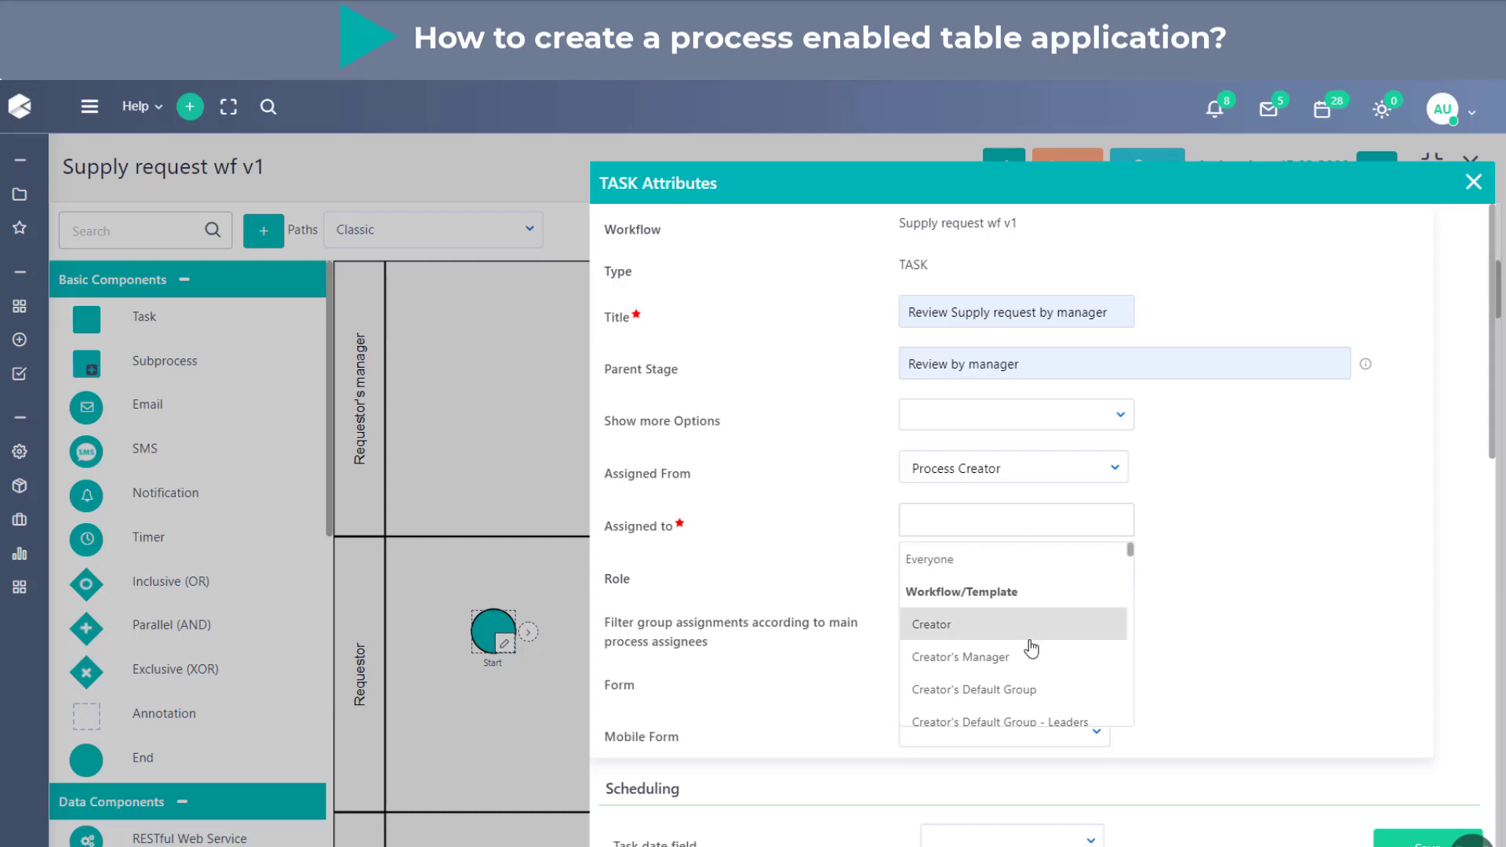
scroll(1032, 671, "down", 1)
scroll(1035, 678, "up", 1)
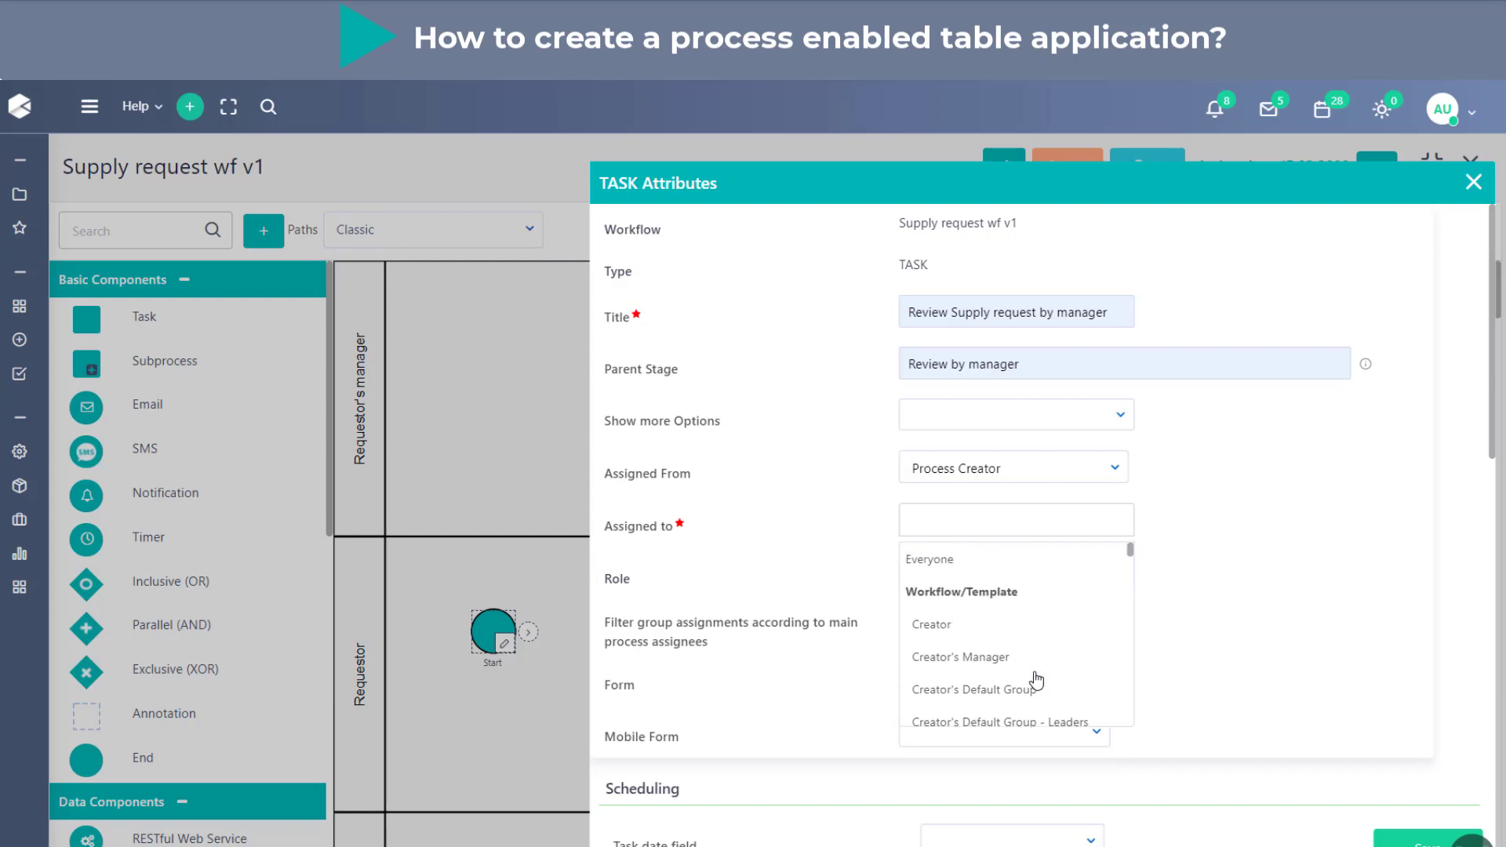
type("it")
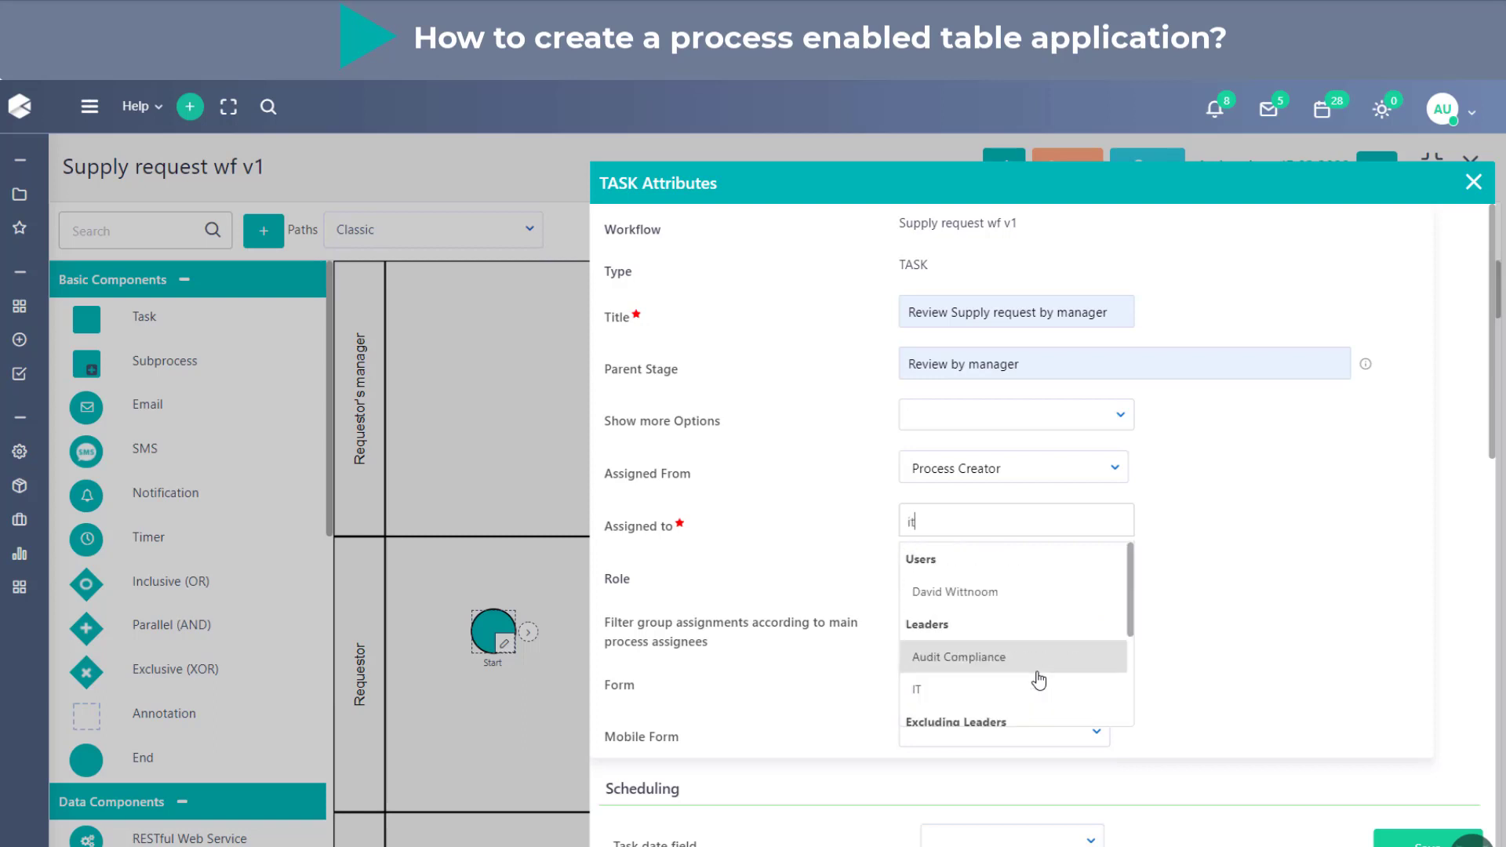
scroll(1037, 679, "down", 2)
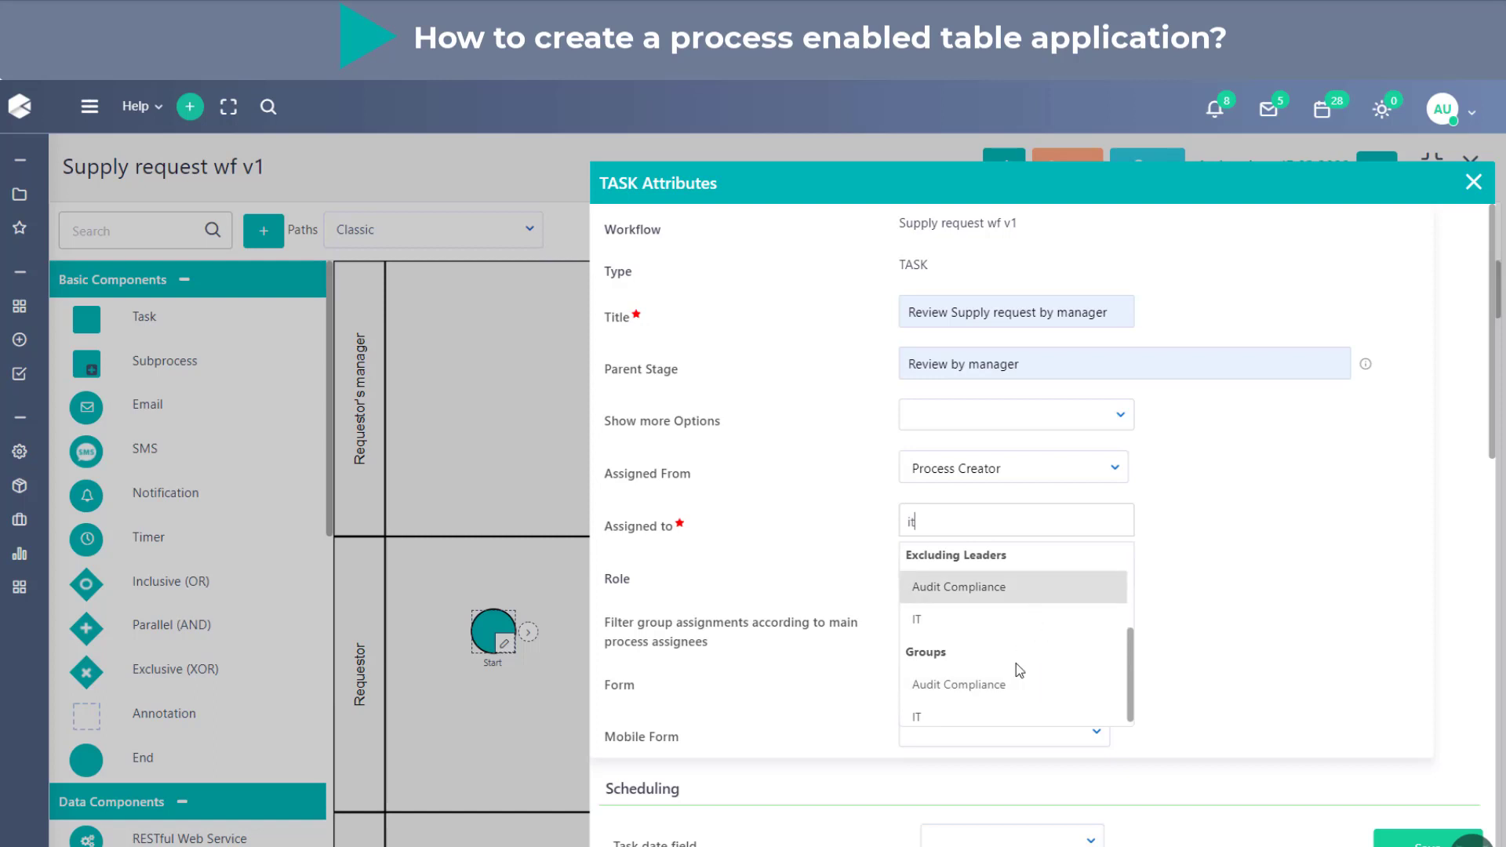
scroll(1010, 694, "up", 2)
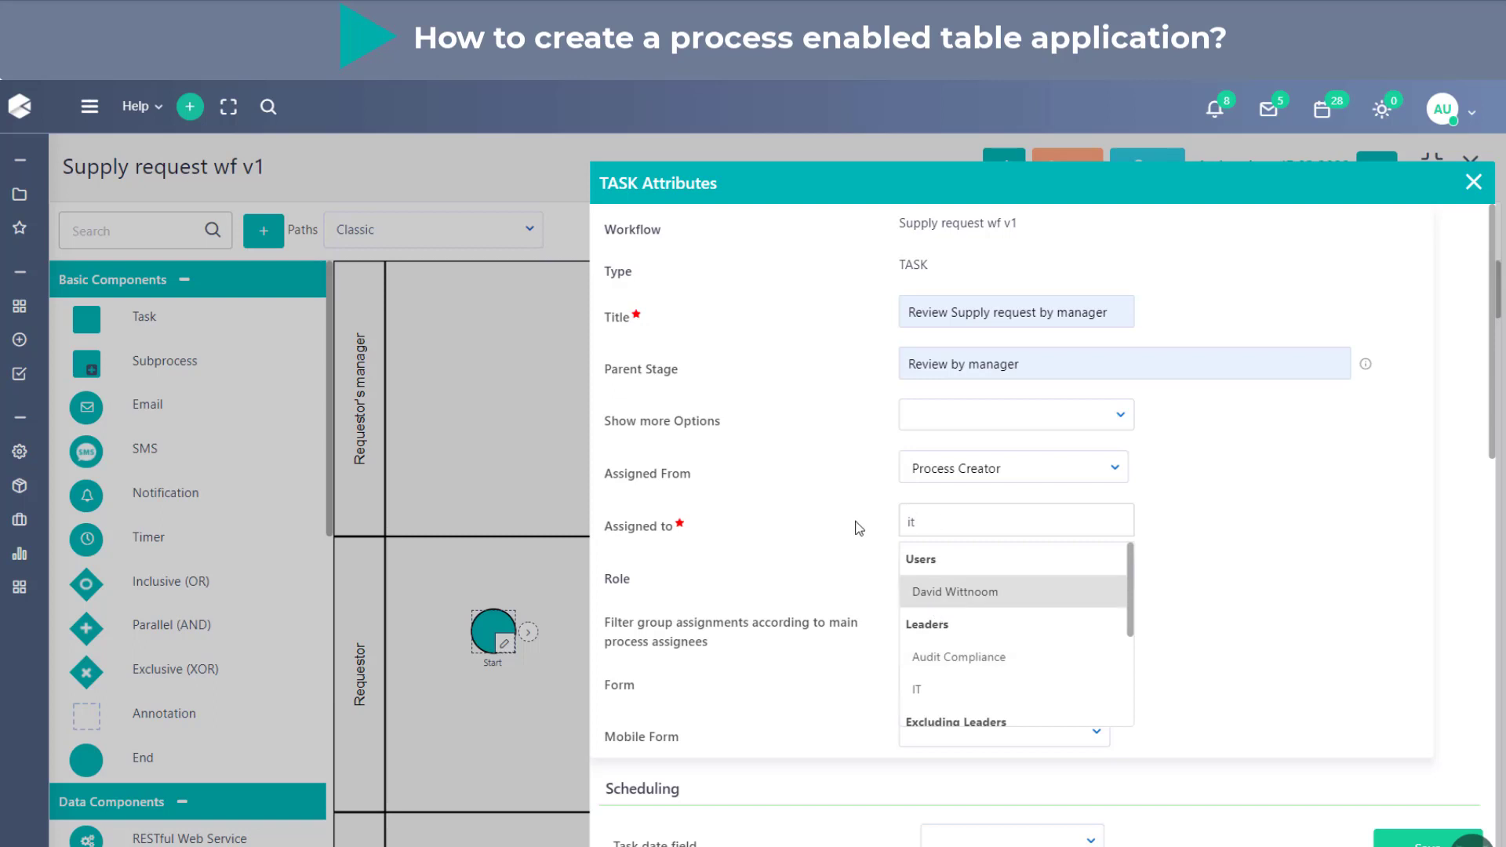
- Clear the assignee filter and assign the task to Creator's Manager
left_click(938, 525)
left_click(961, 531)
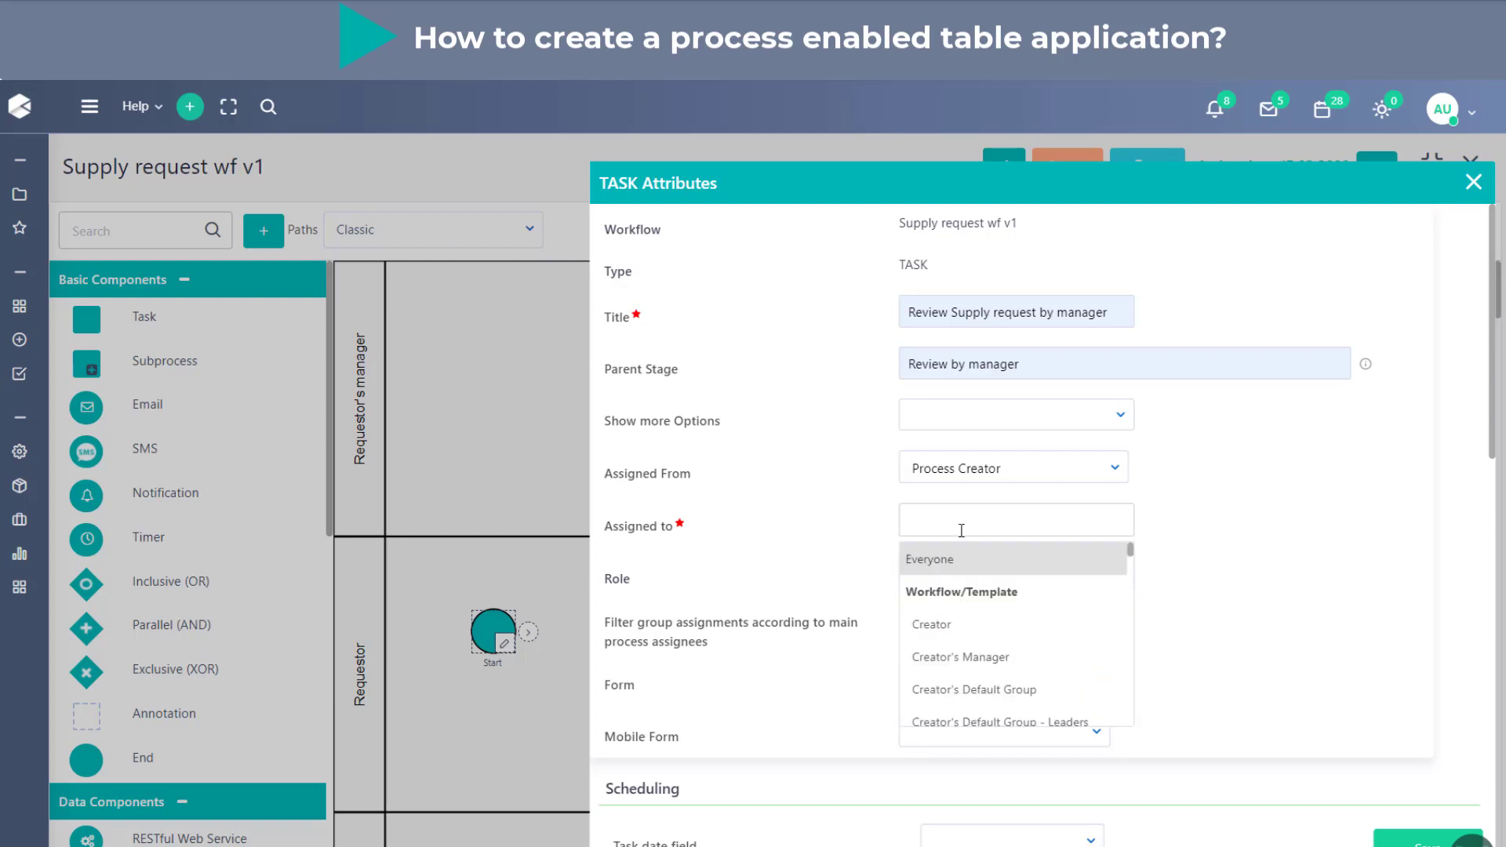
left_click(1018, 657)
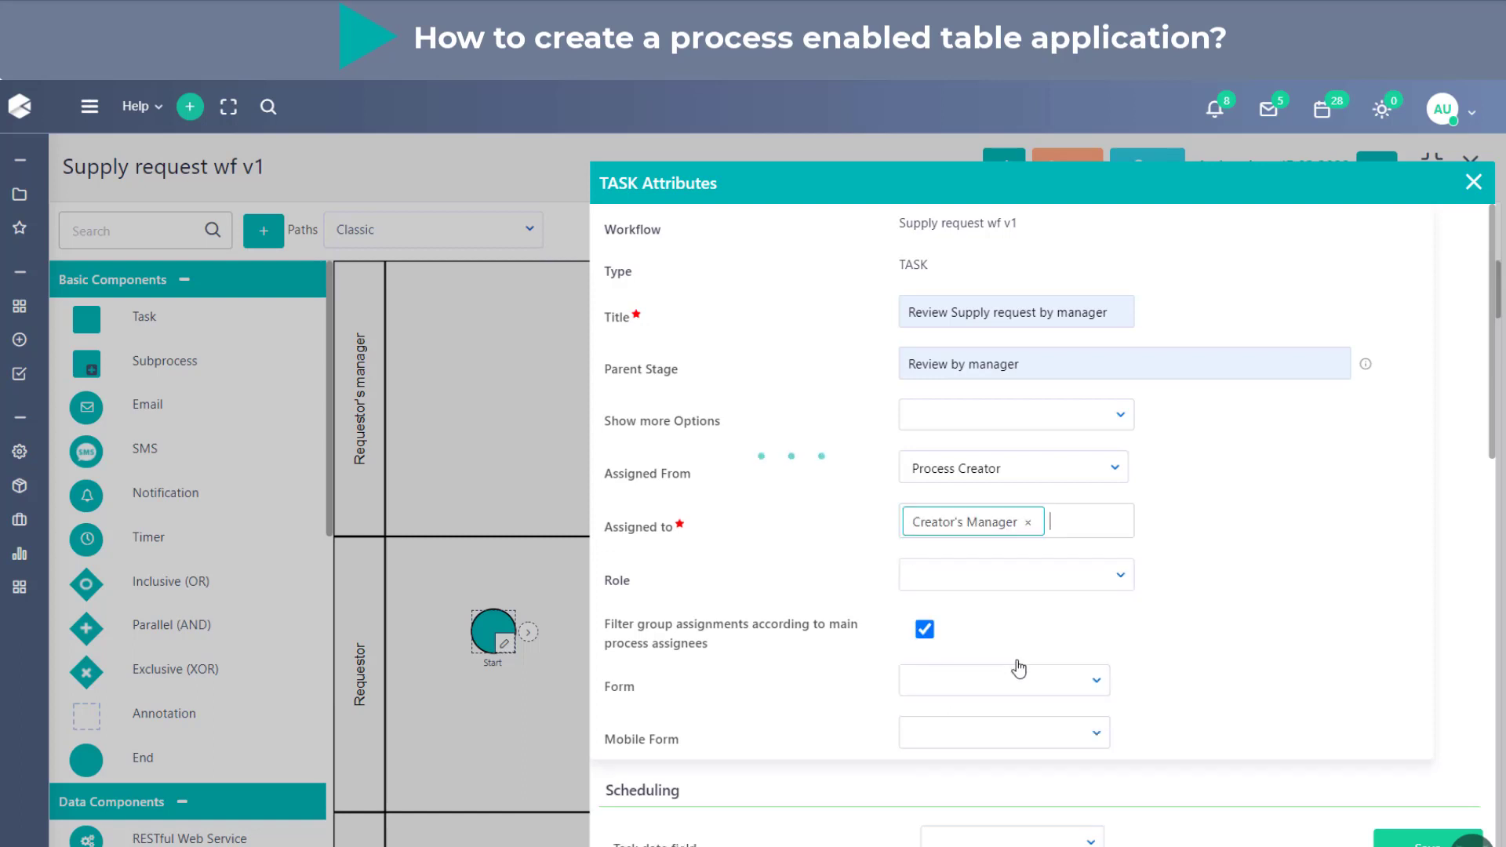
- Save the review task's attributes and reposition the task within the Requestor's manager lane
left_click(1425, 839)
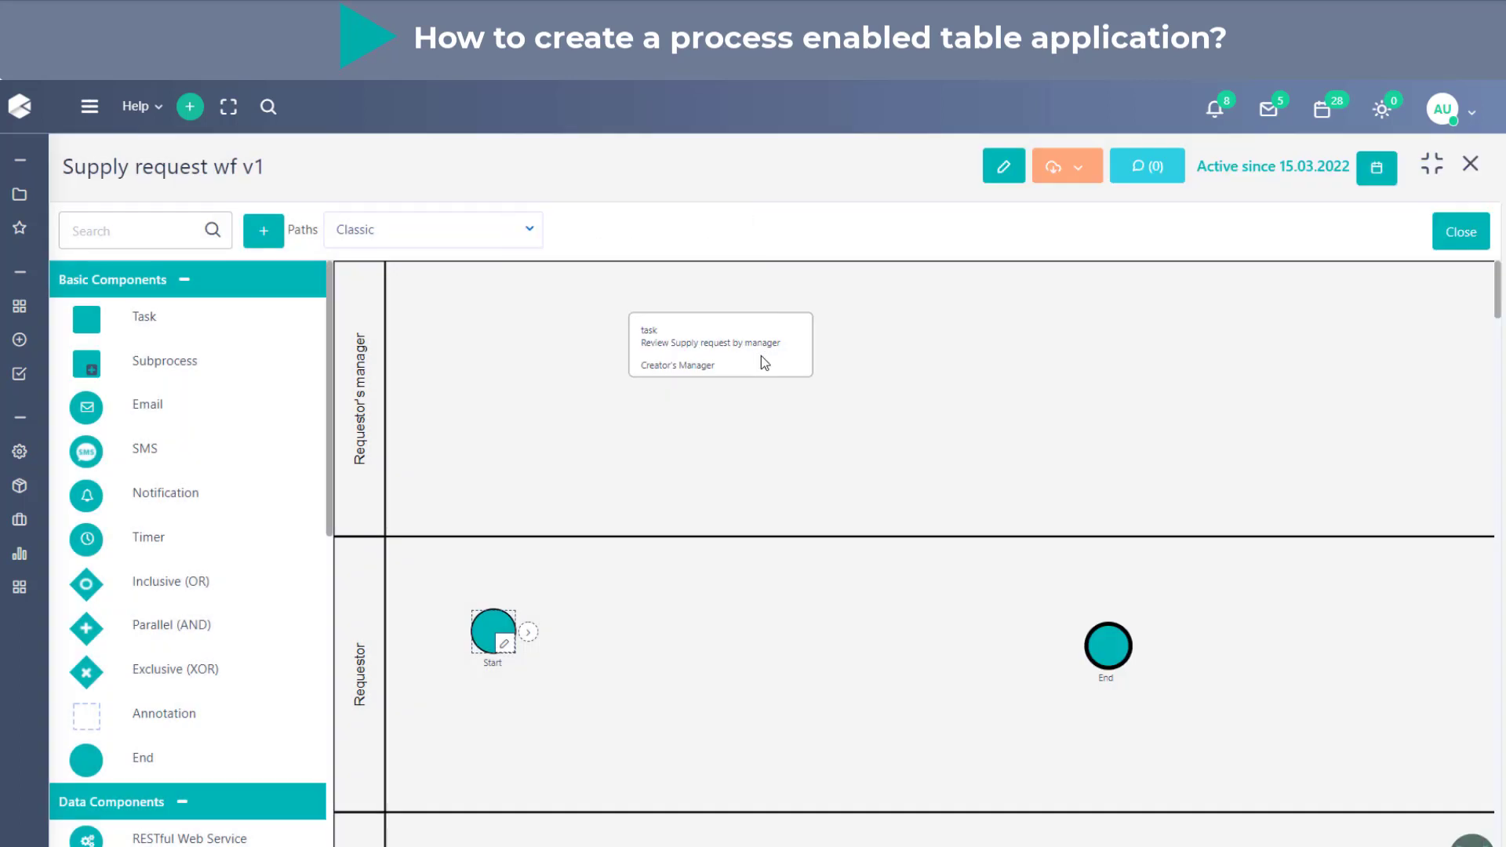
left_click(733, 375)
mouse_move(715, 368)
left_mouse_down()
mouse_move(973, 463)
mouse_move(732, 387)
left_mouse_up()
left_click(709, 533)
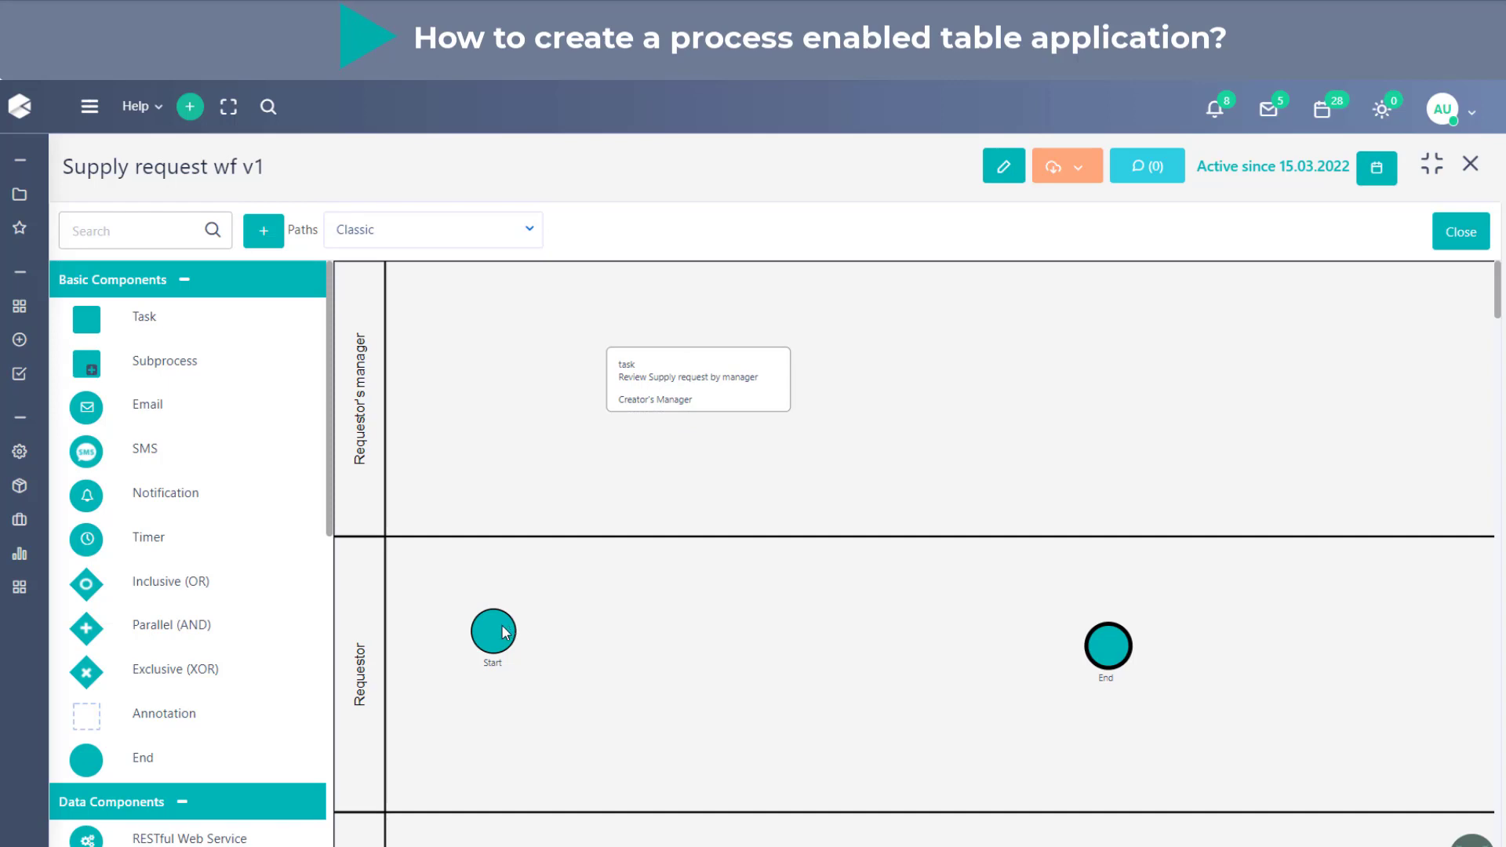
- Link Start to the "Review Supply request by manager" task with target state Scheduled, and save the link
left_click_drag(528, 631, 623, 383)
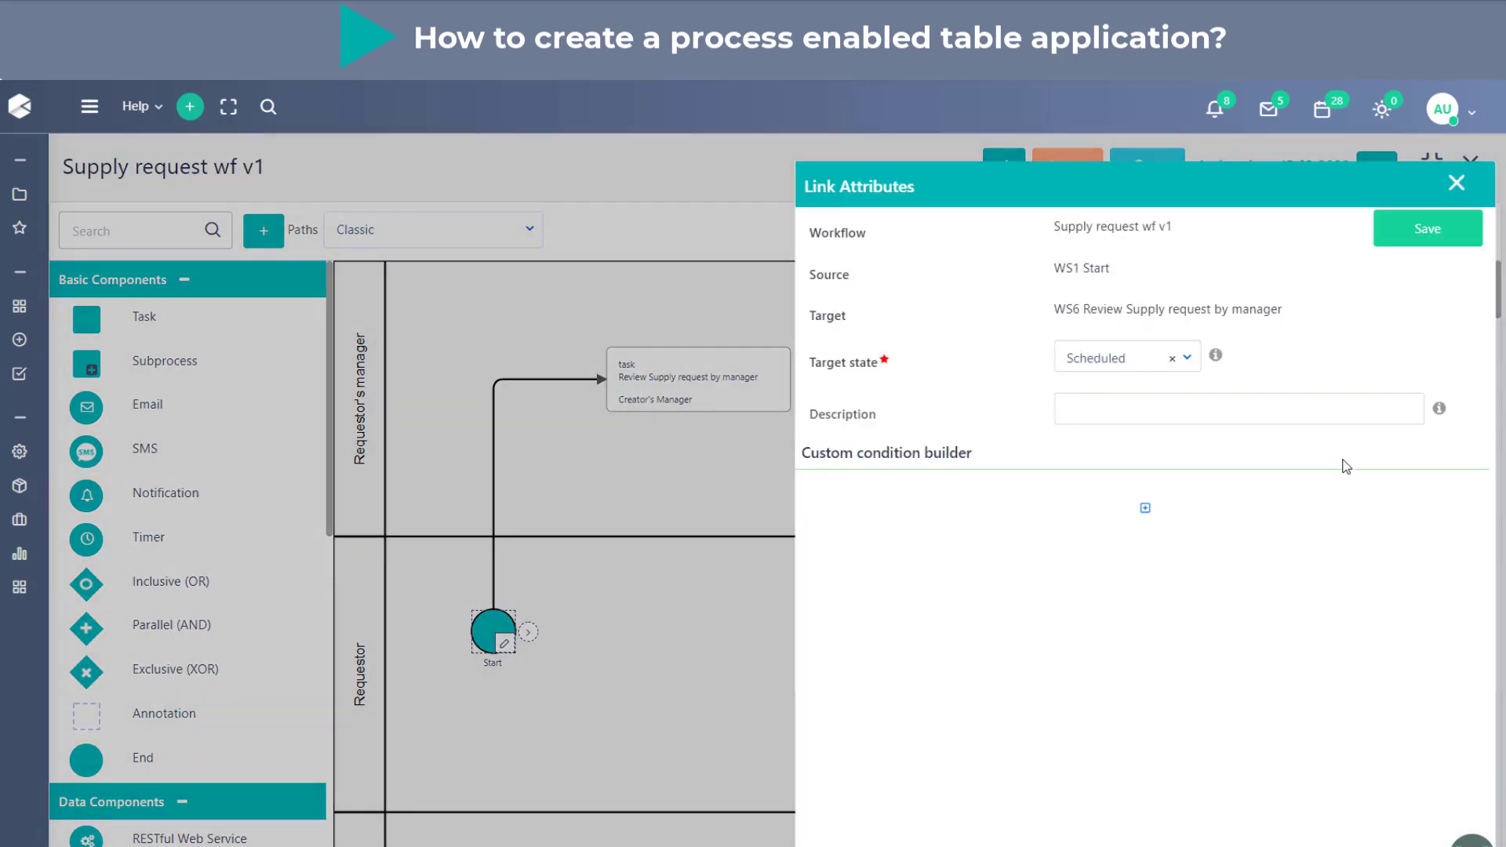
left_click(1446, 240)
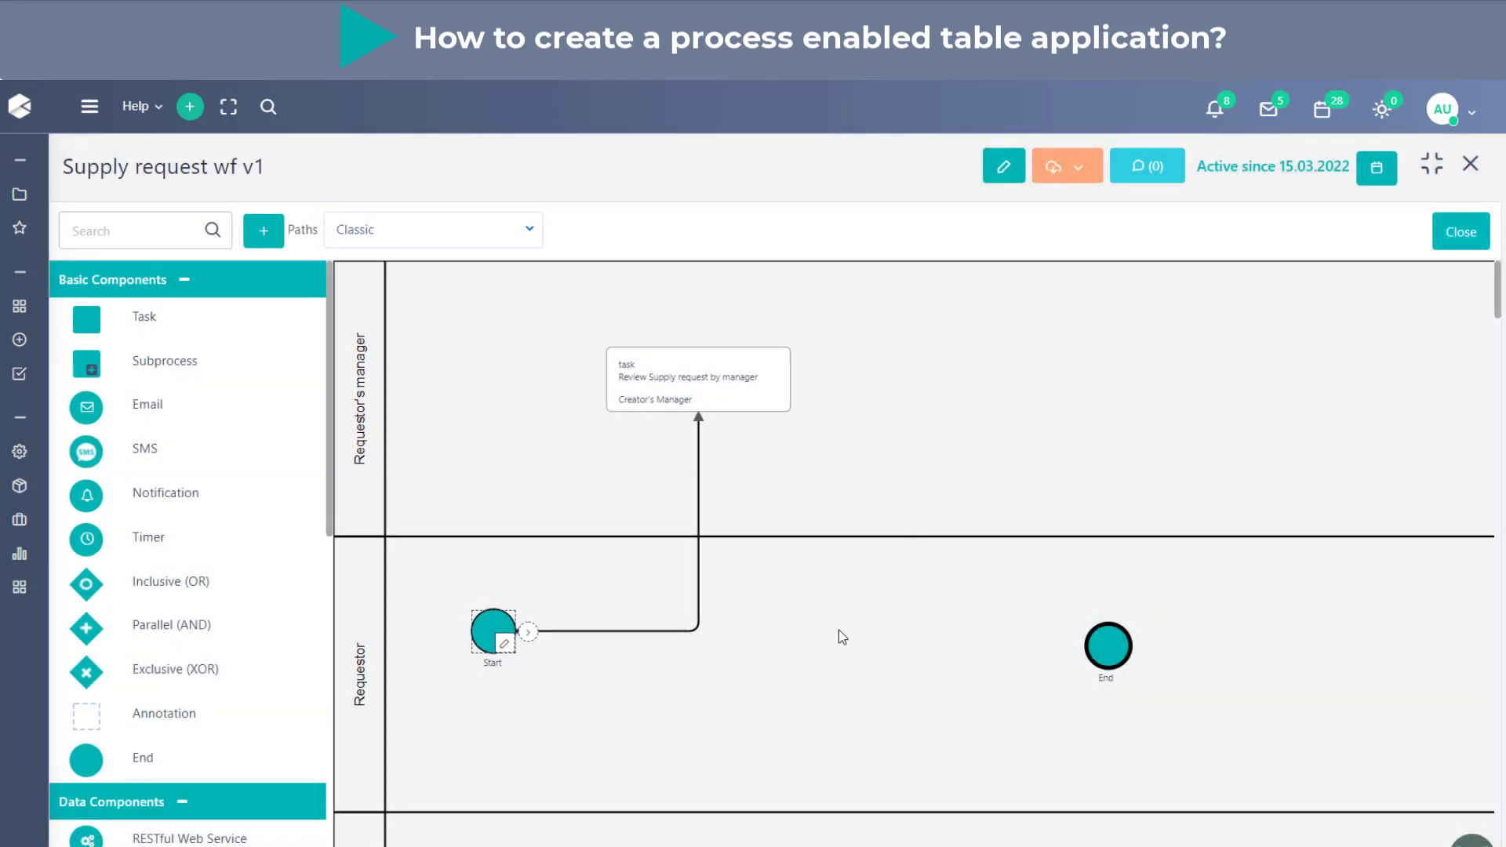
mouse_move(777, 399)
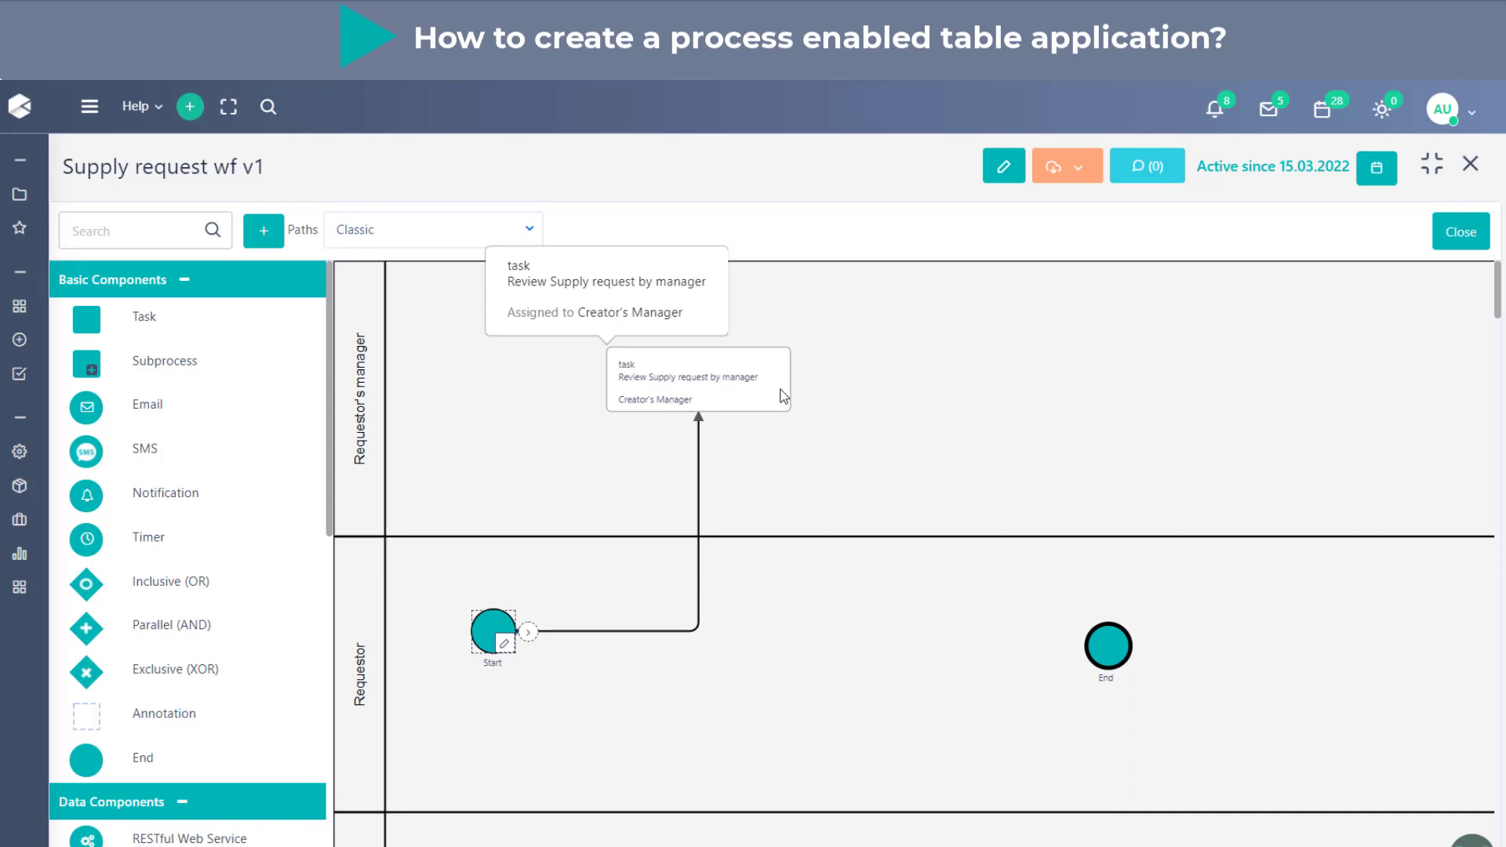
- Place an Exclusive (XOR) gateway at the upper edge of the Requestor lane and link the review task to it with source state Completed
left_click_drag(182, 682, 1014, 566)
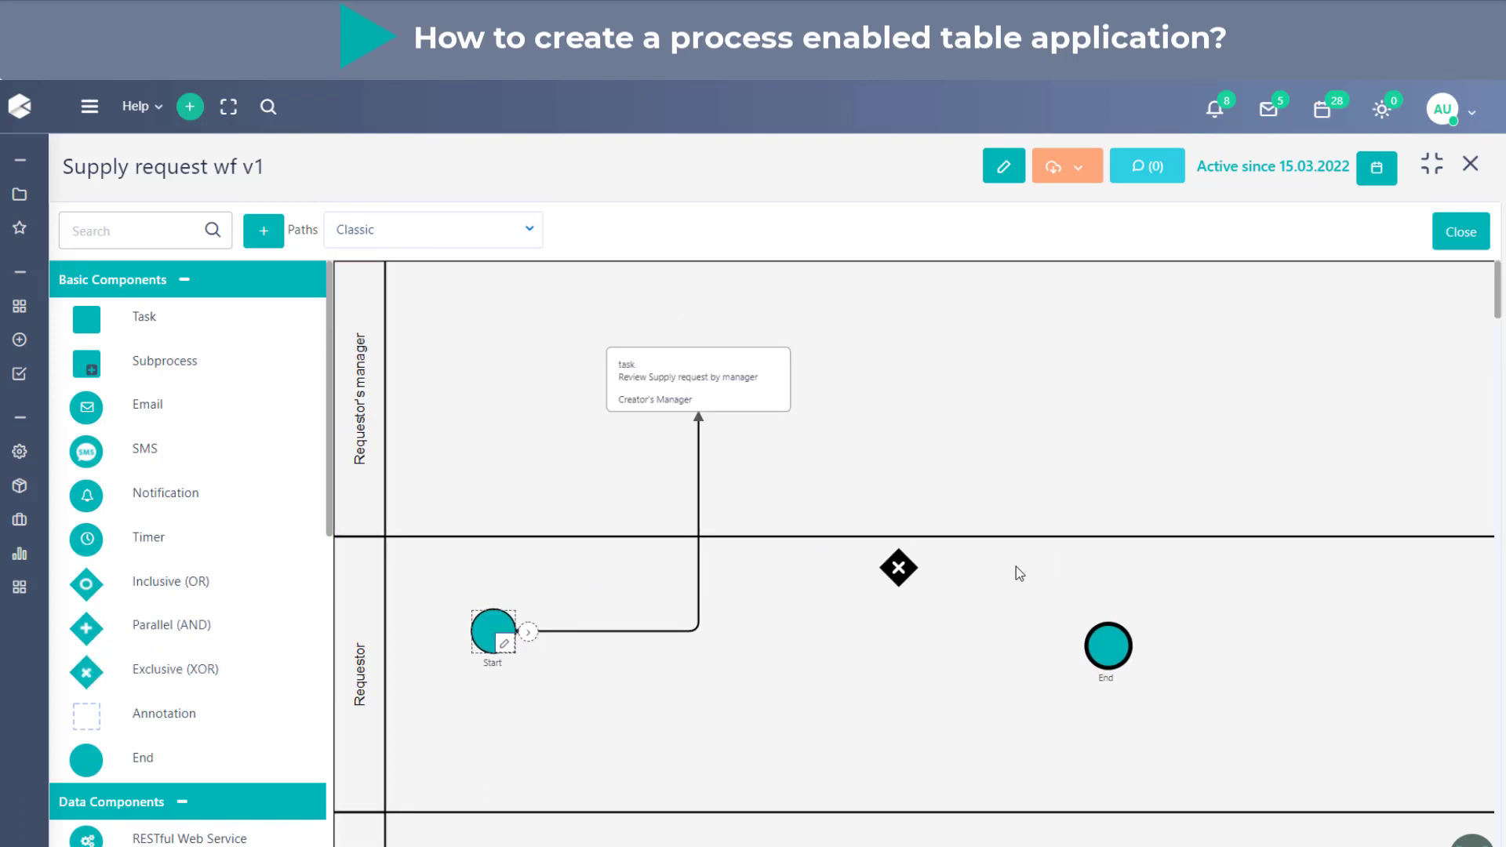
left_click(783, 384)
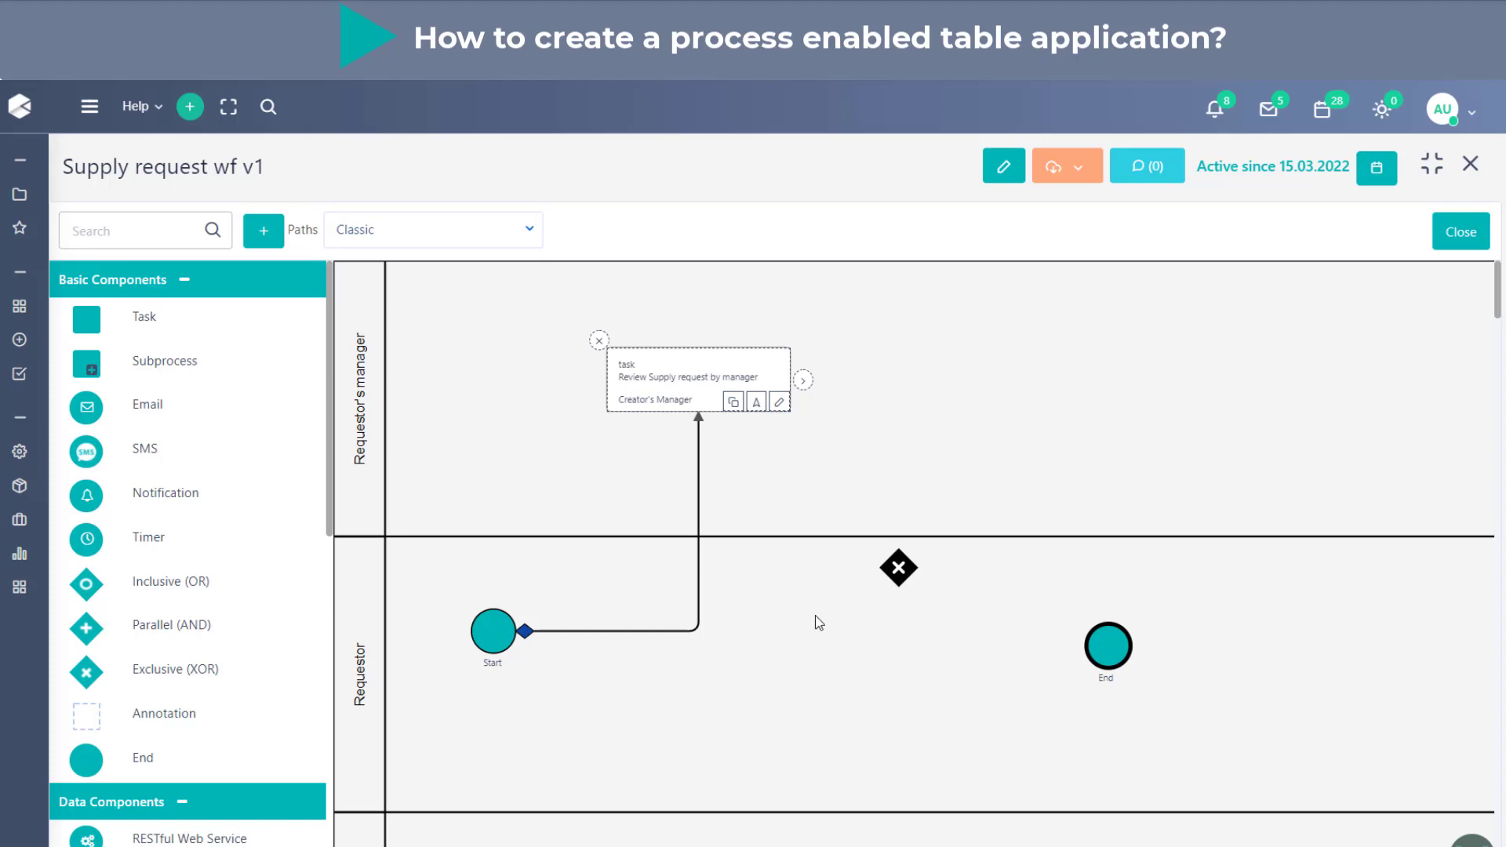
left_click_drag(803, 381, 899, 566)
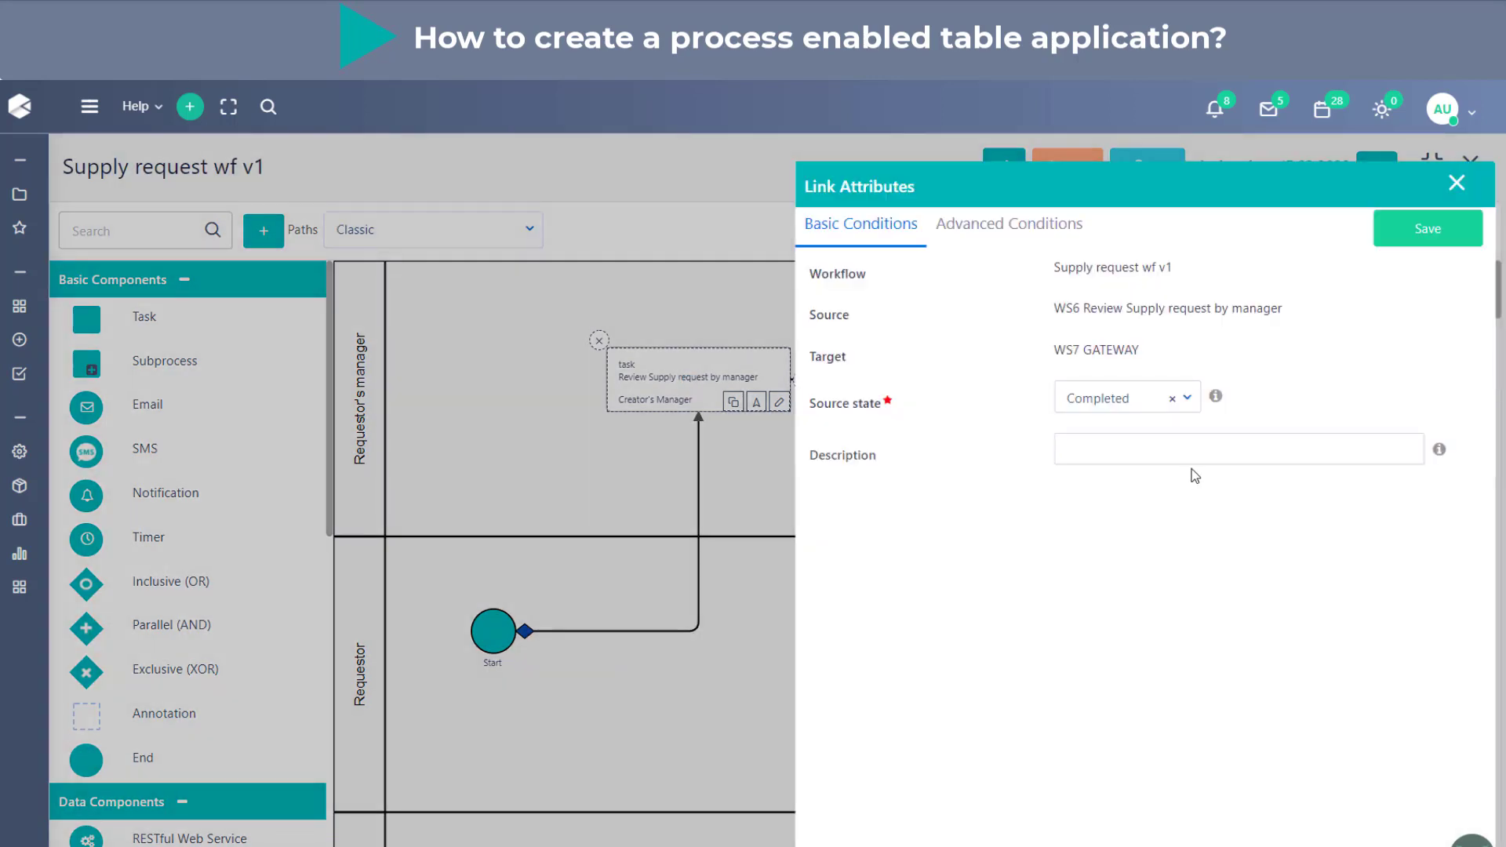
left_click(1411, 236)
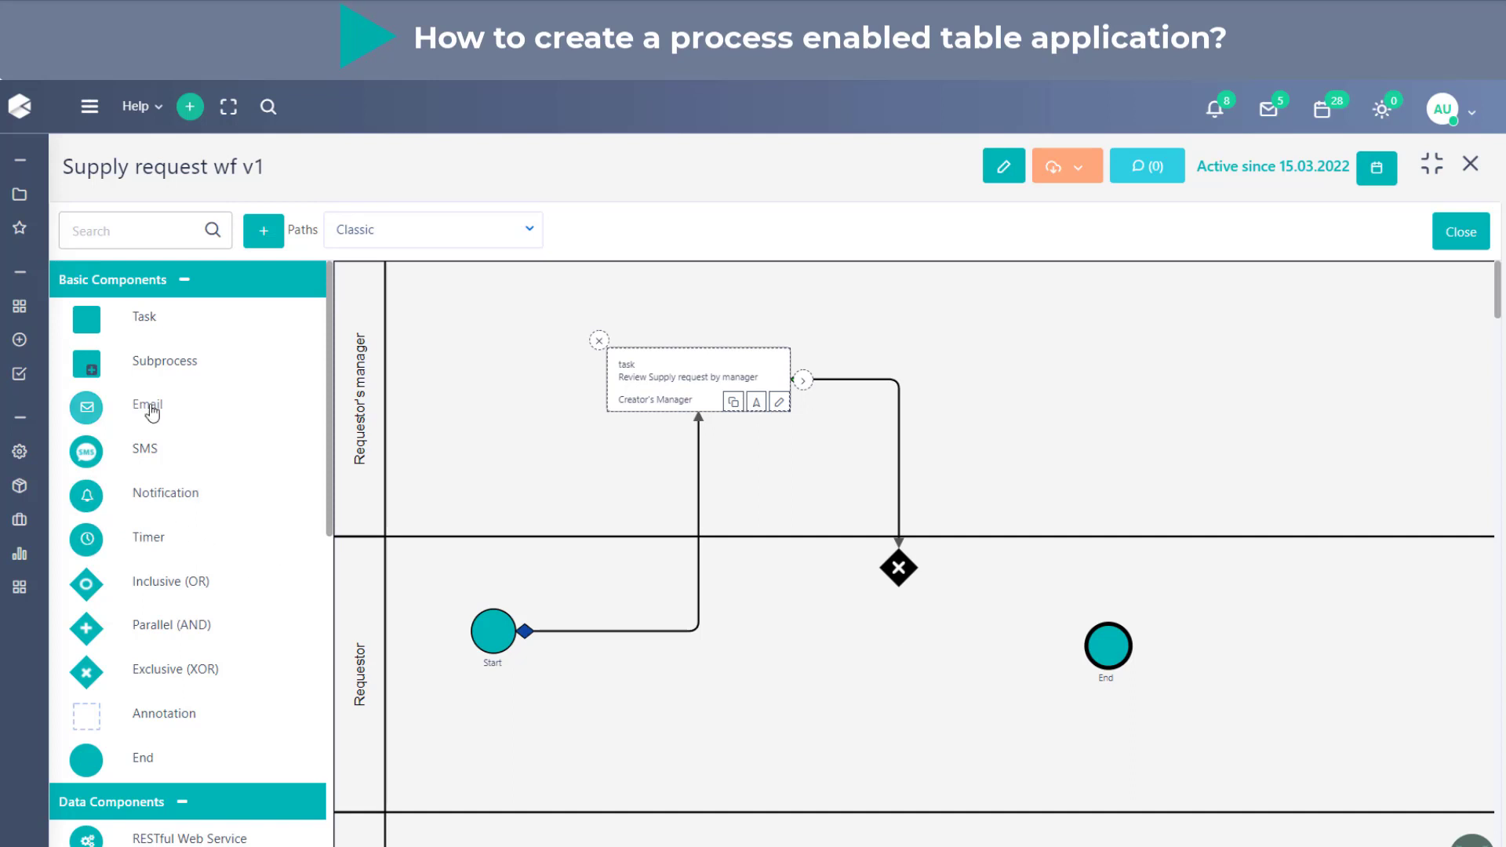
- Add an Email component to the workflow and title it "Notify creator"
left_click_drag(152, 411, 1157, 475)
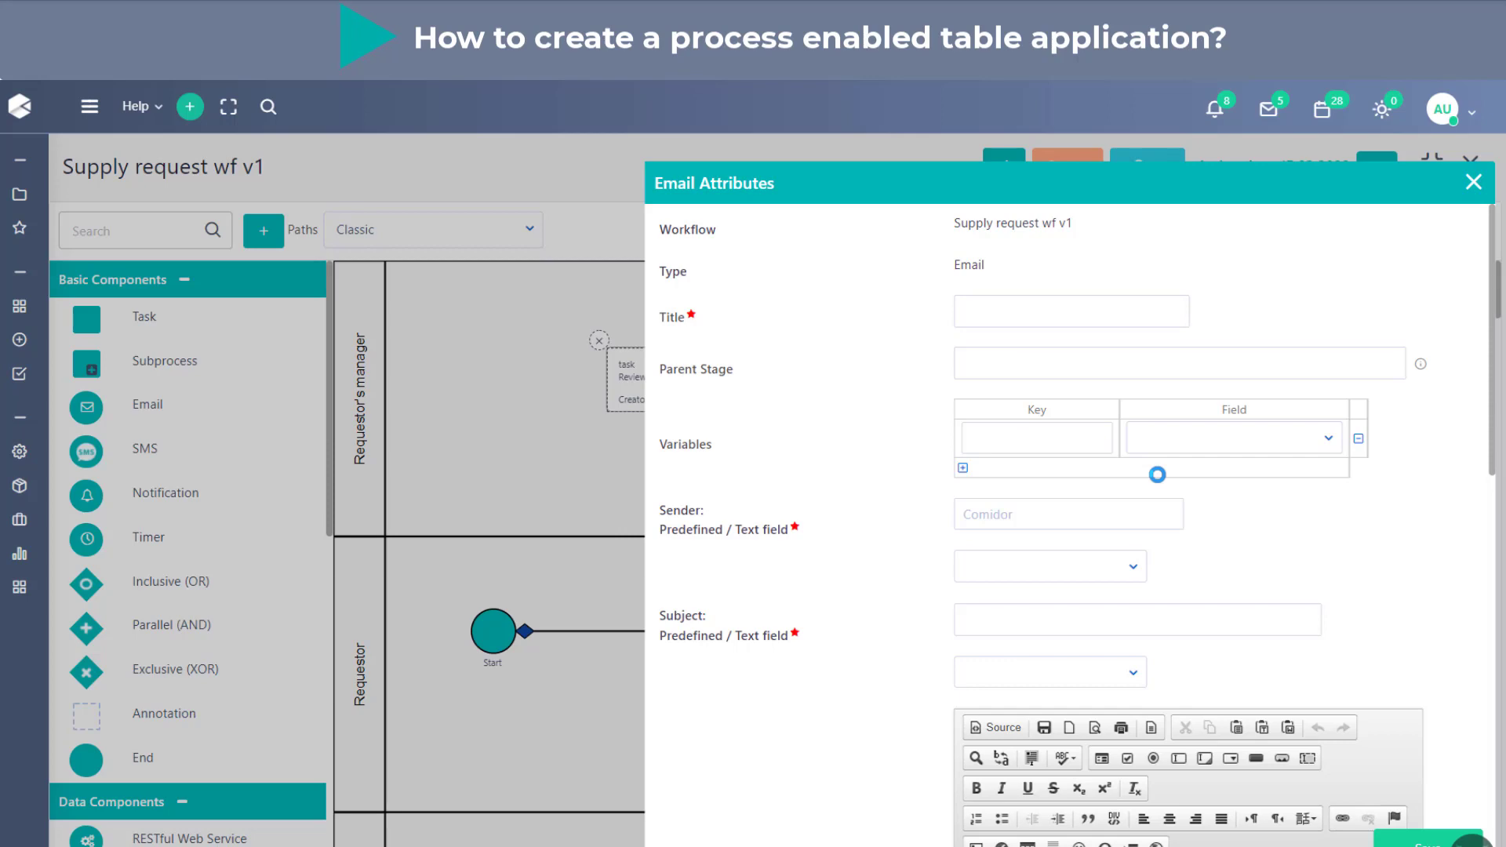
left_click(1094, 300)
type("No")
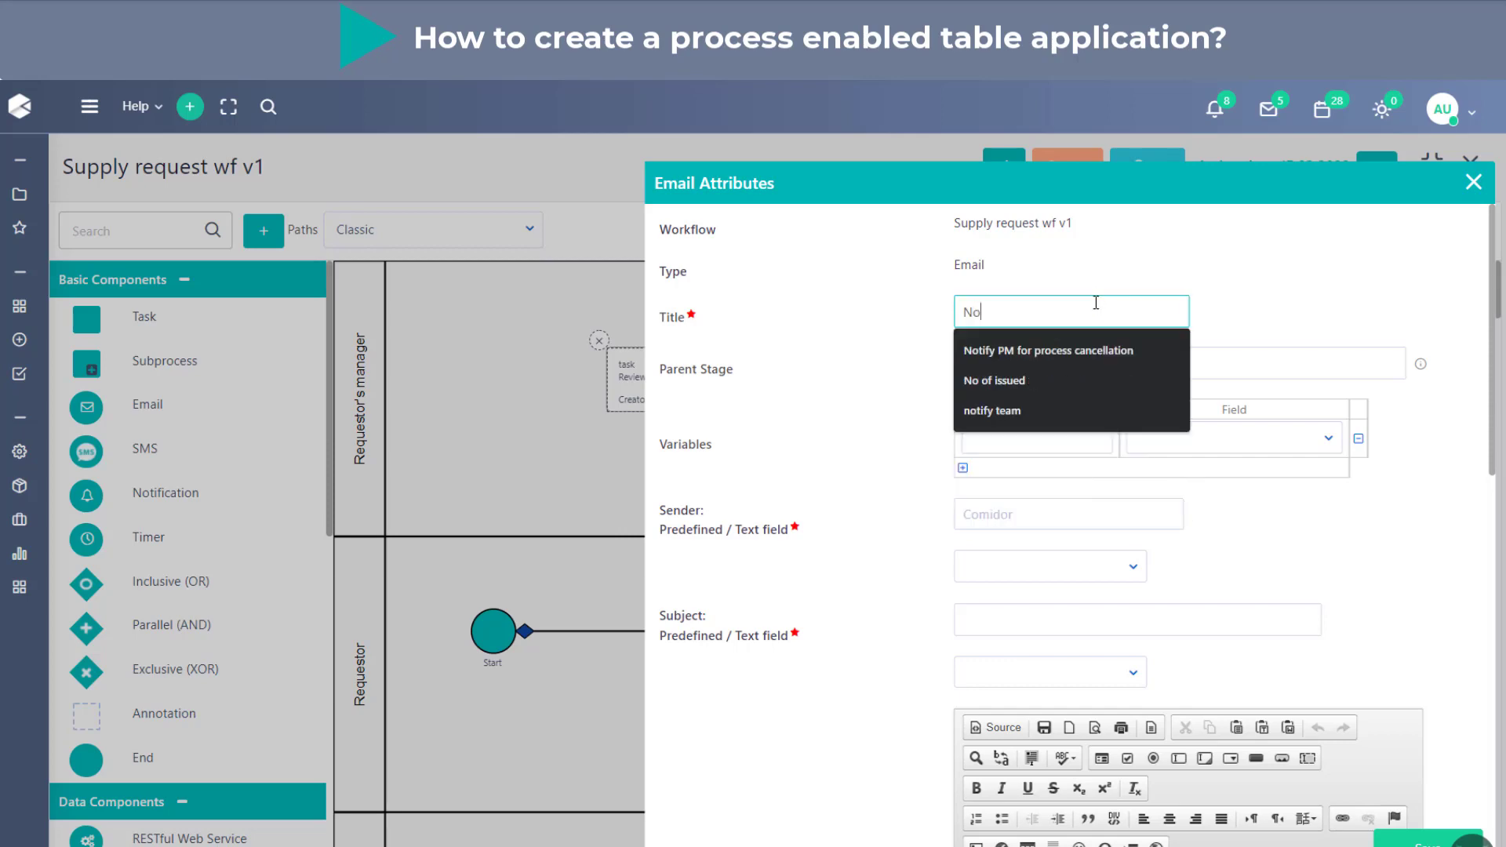
type("tify creator")
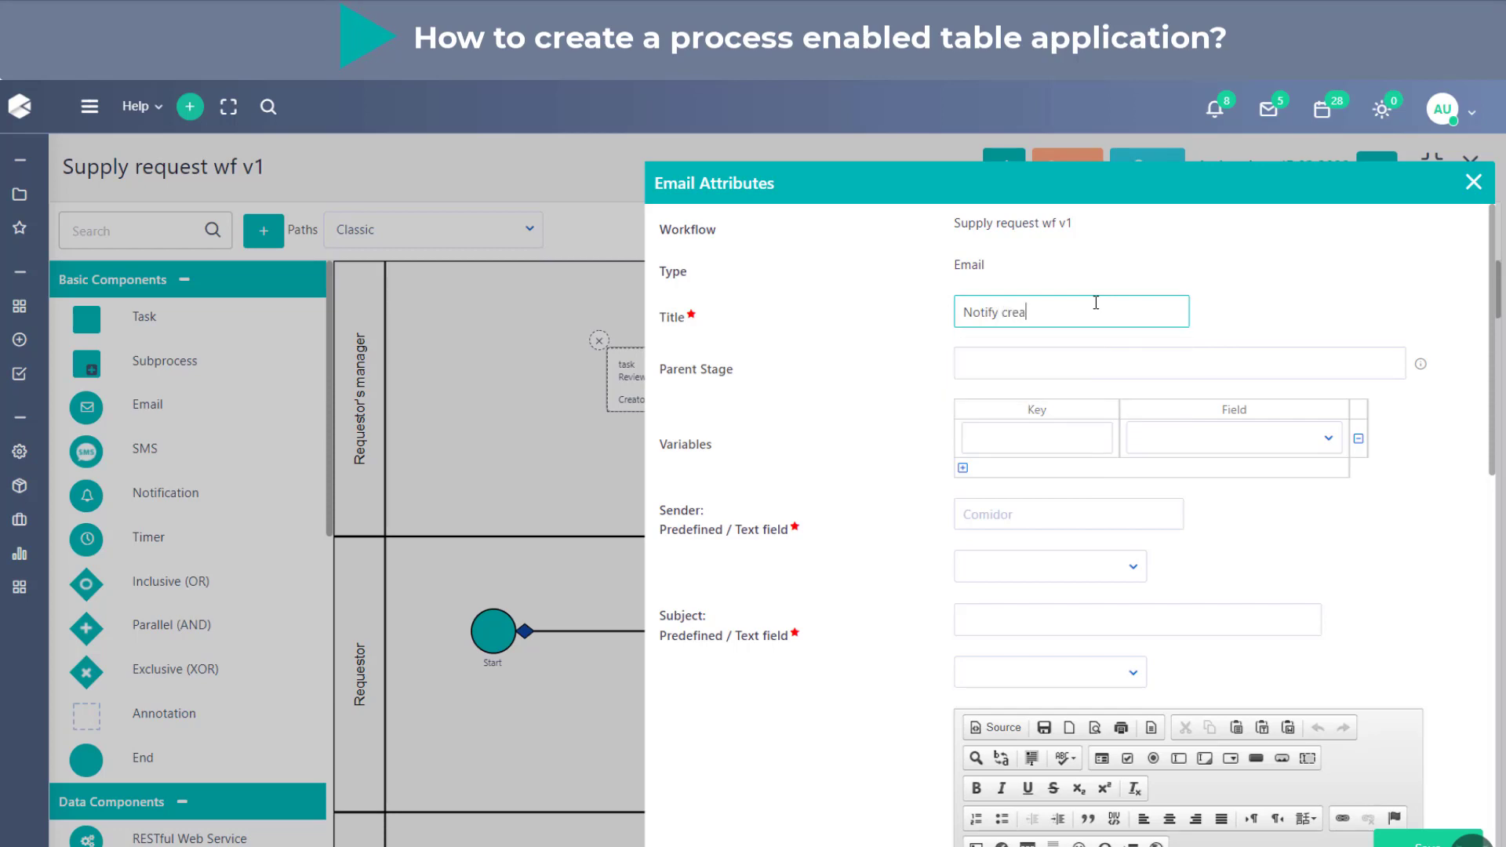
left_click(1218, 540)
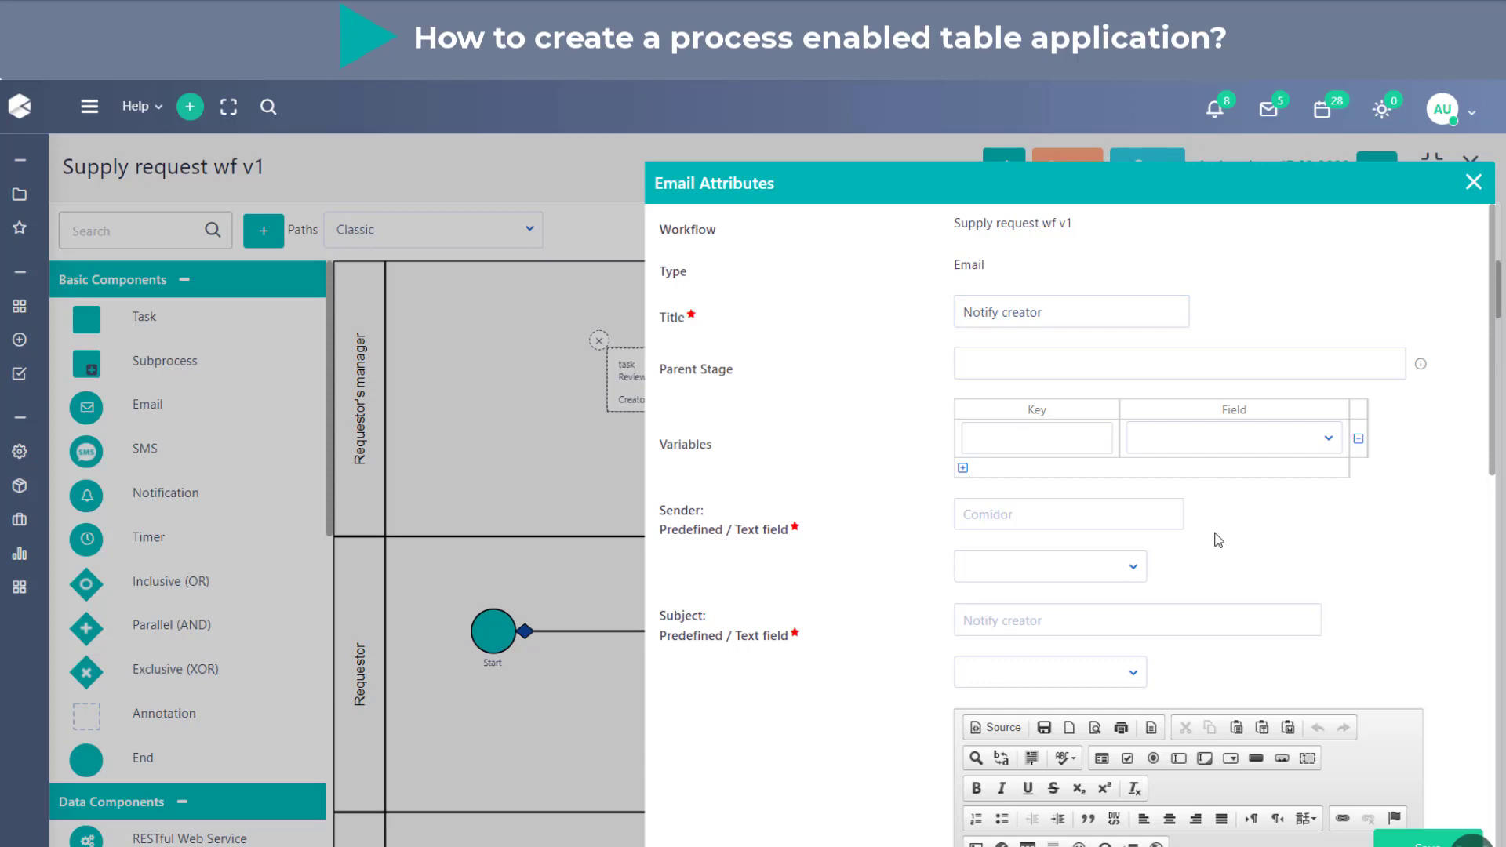
- Set the email subject to "Your request has been rejected"
scroll(1218, 539, "down", 1)
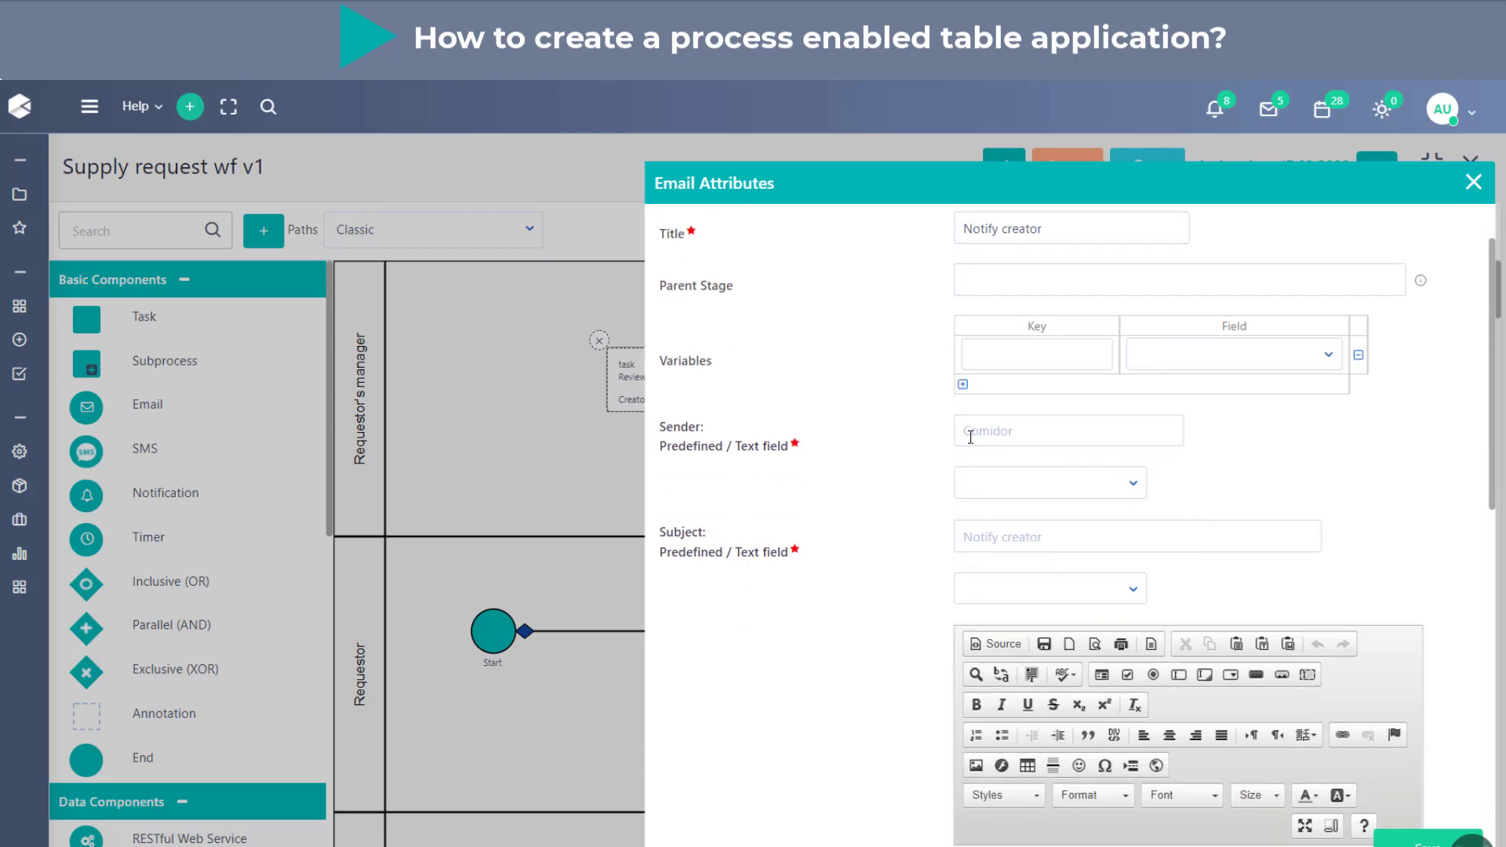
scroll(1068, 353, "down", 1)
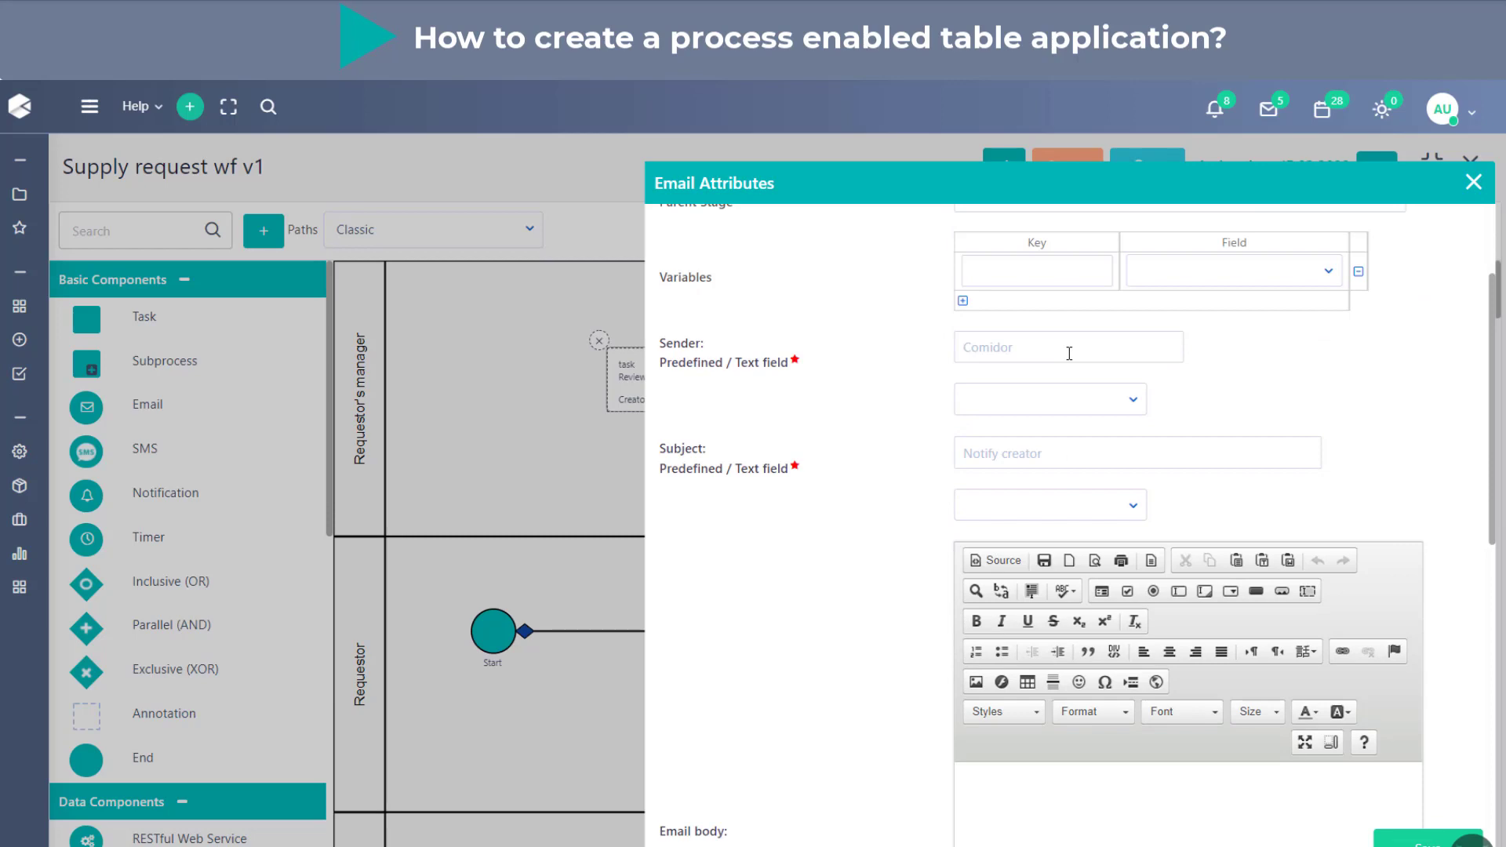
left_click(1084, 453)
type("Your request has been ")
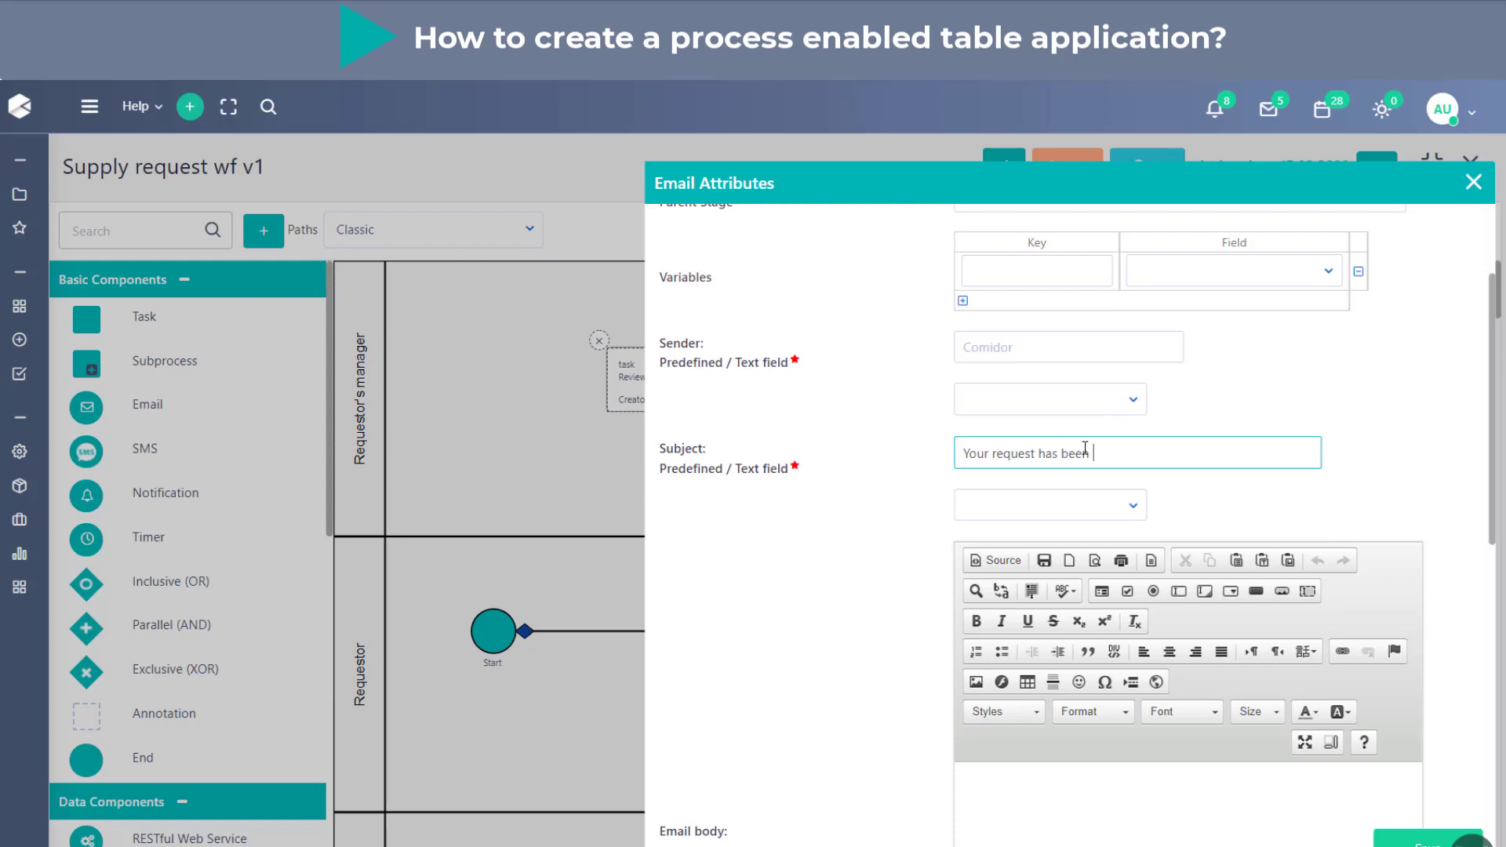
type("rejected")
left_click(914, 541)
- Write the email body as "Dear user," followed by the line "Your request has been rejected for the following reasons:"
scroll(914, 540, "down", 4)
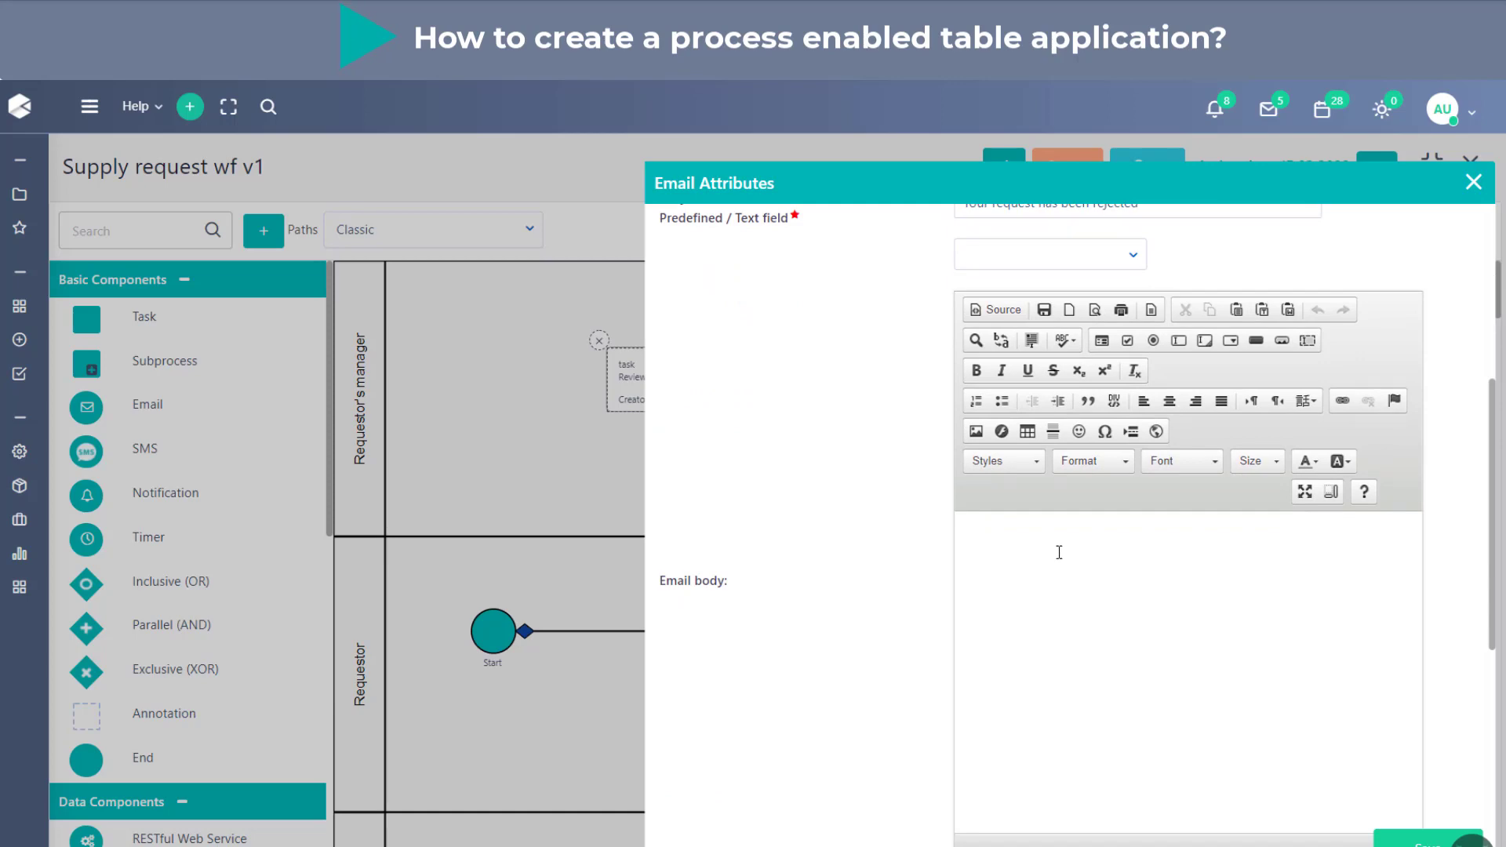
left_click(1058, 552)
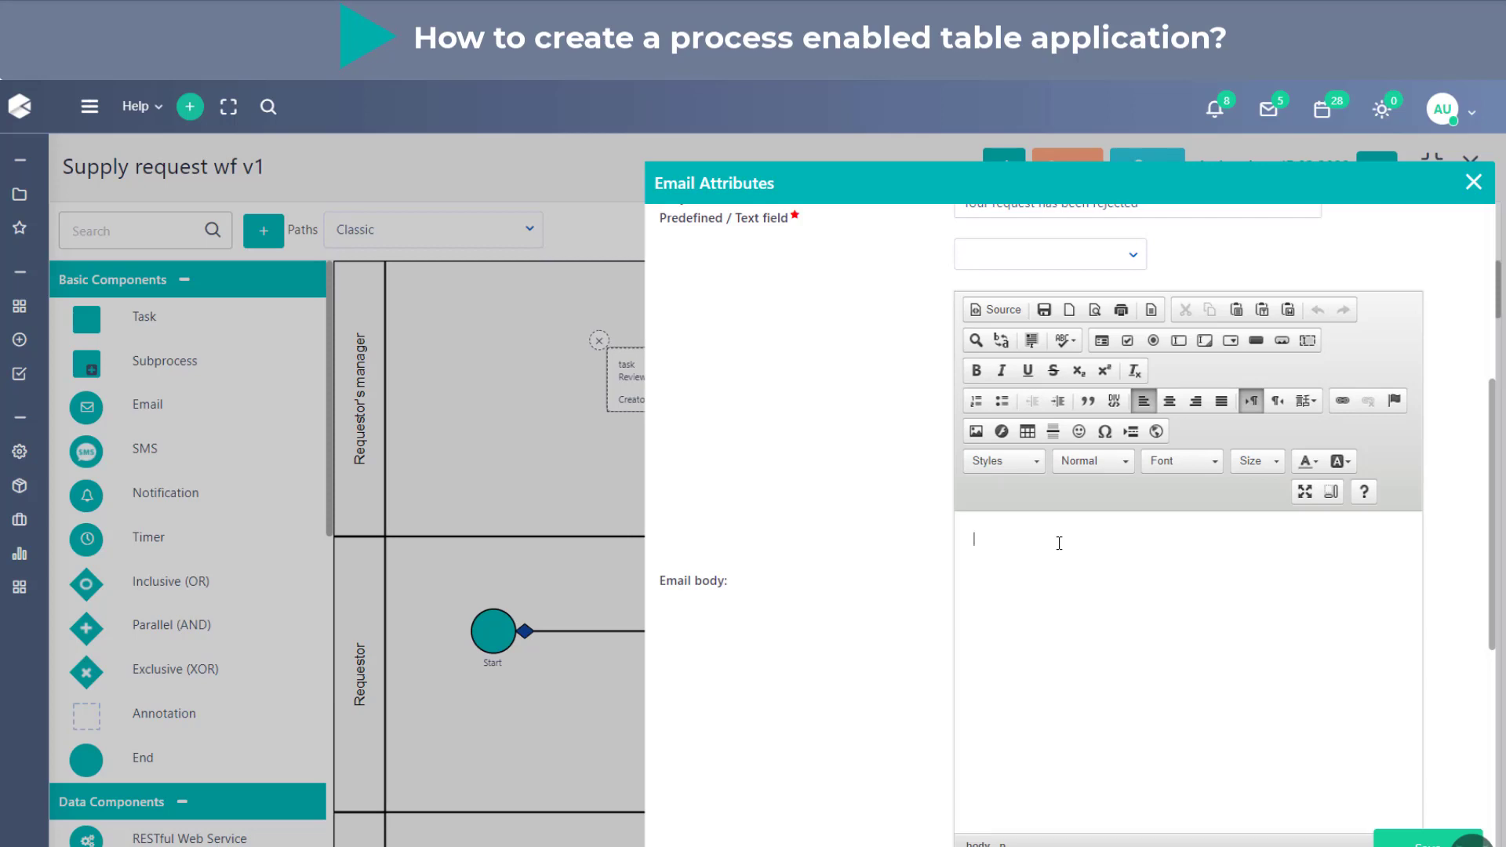
type("Dear user,")
key("Return")
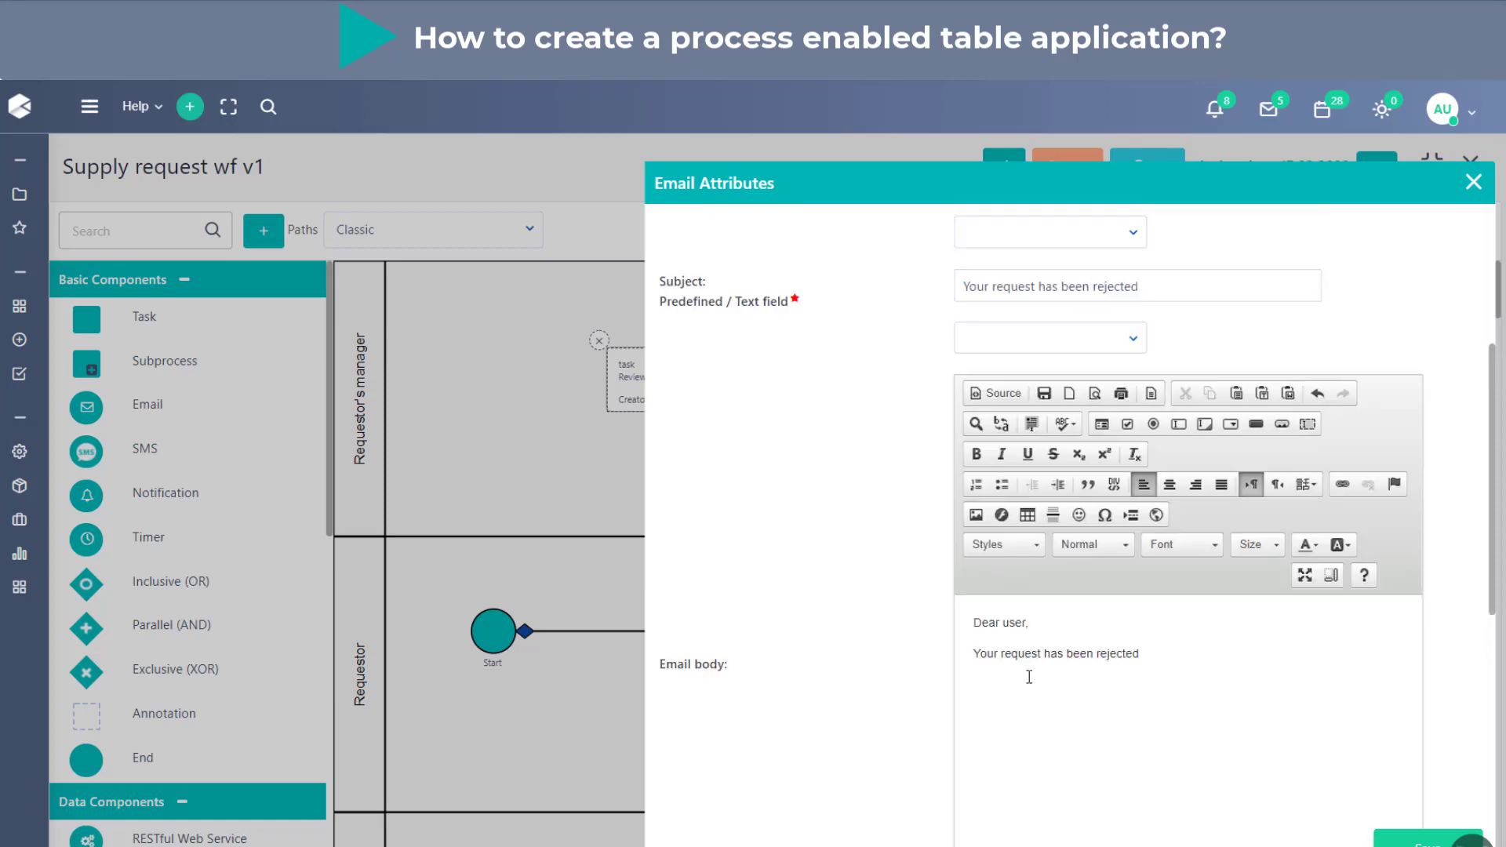
type("for the following re")
type("asons: ")
type("##")
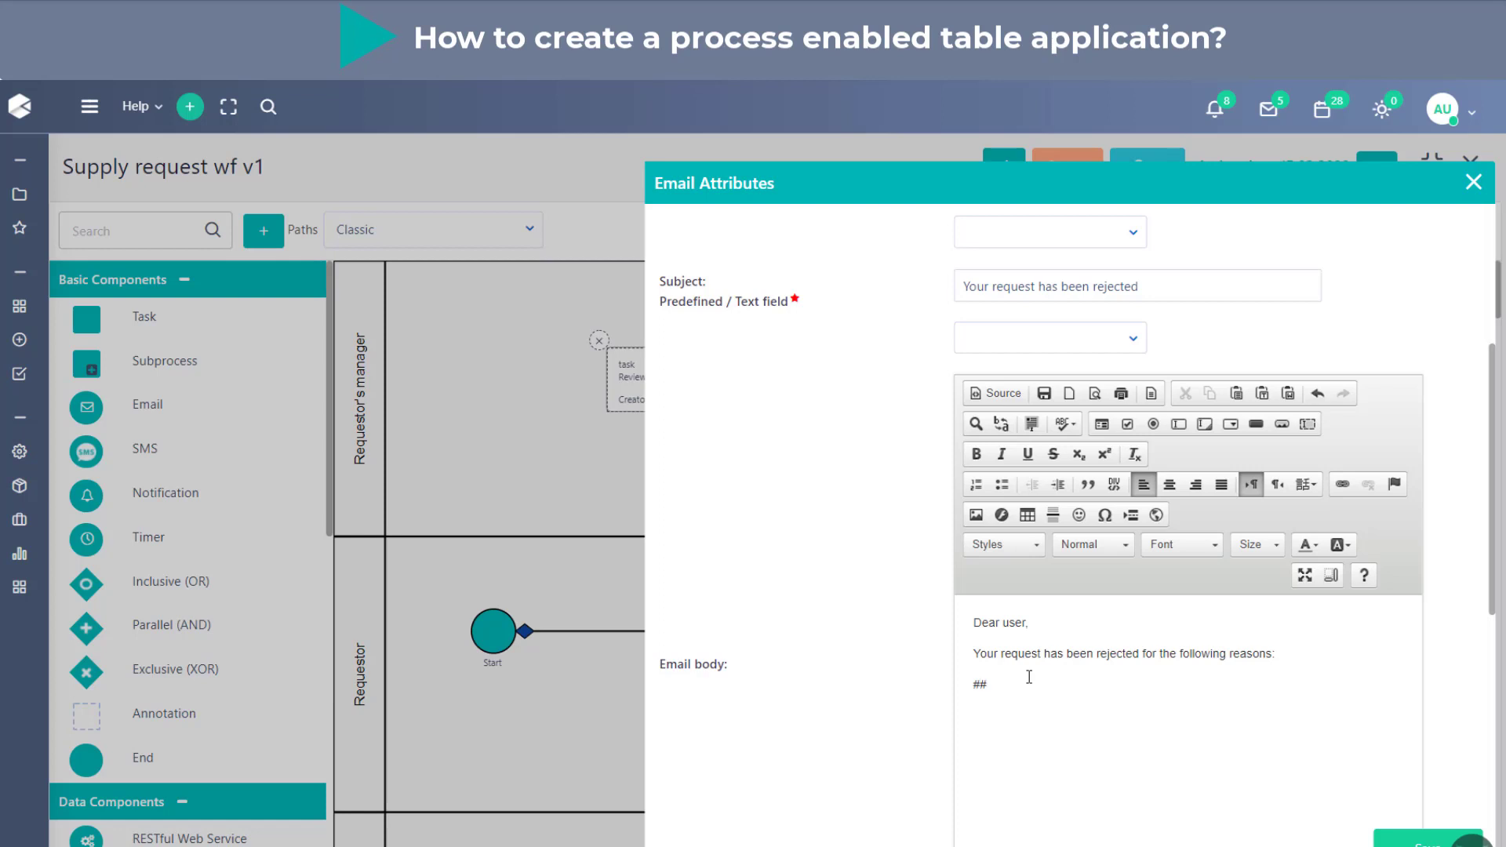
- Insert the placeholder #app.USR_REJECTION_COMMENTS# on its own line below the reasons sentence in the email body
type("appr#")
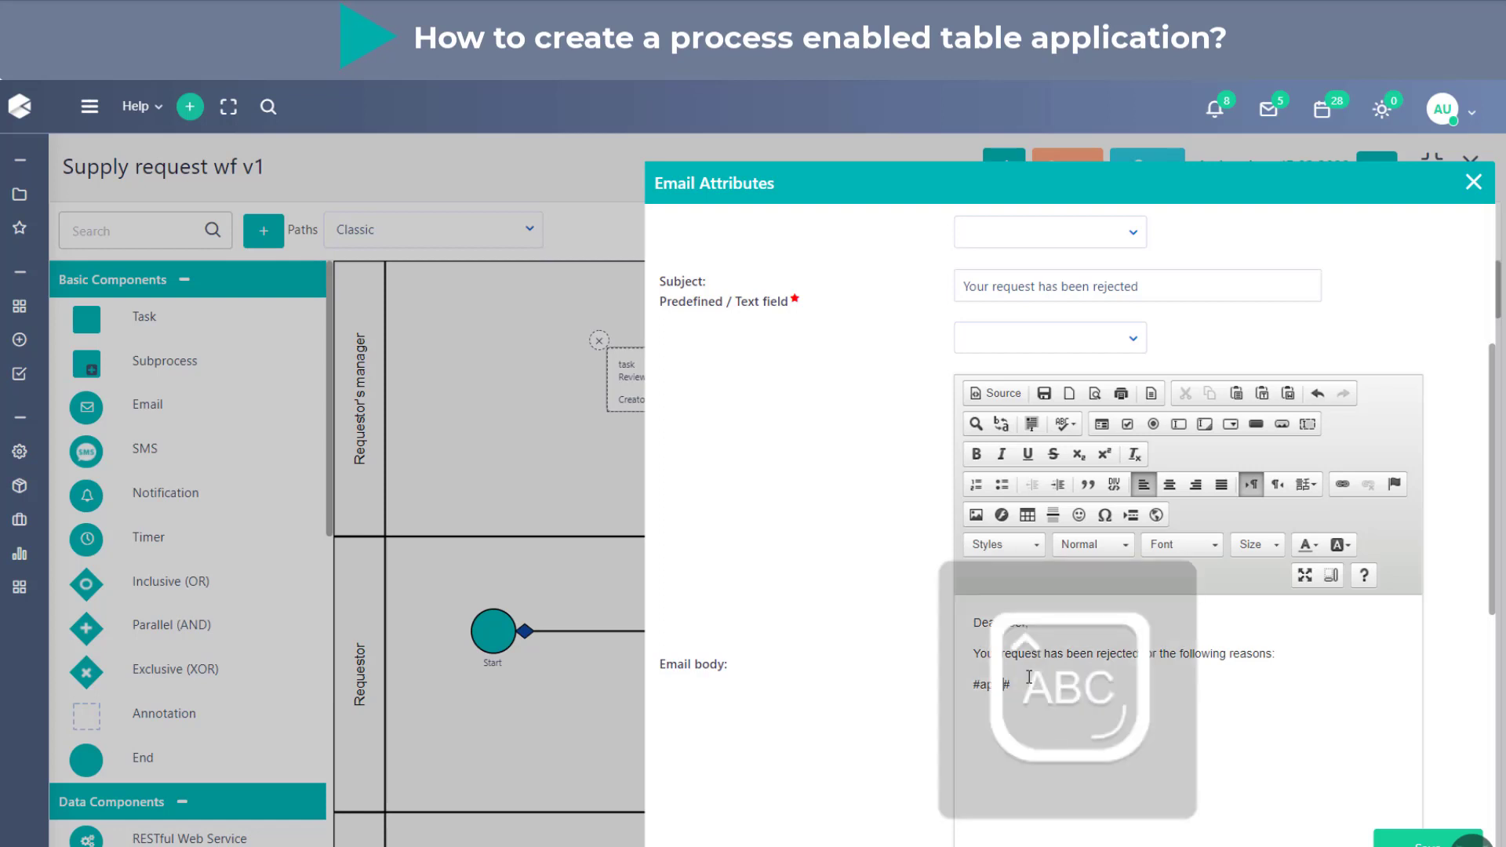
type("USR#_REJECTION_COM")
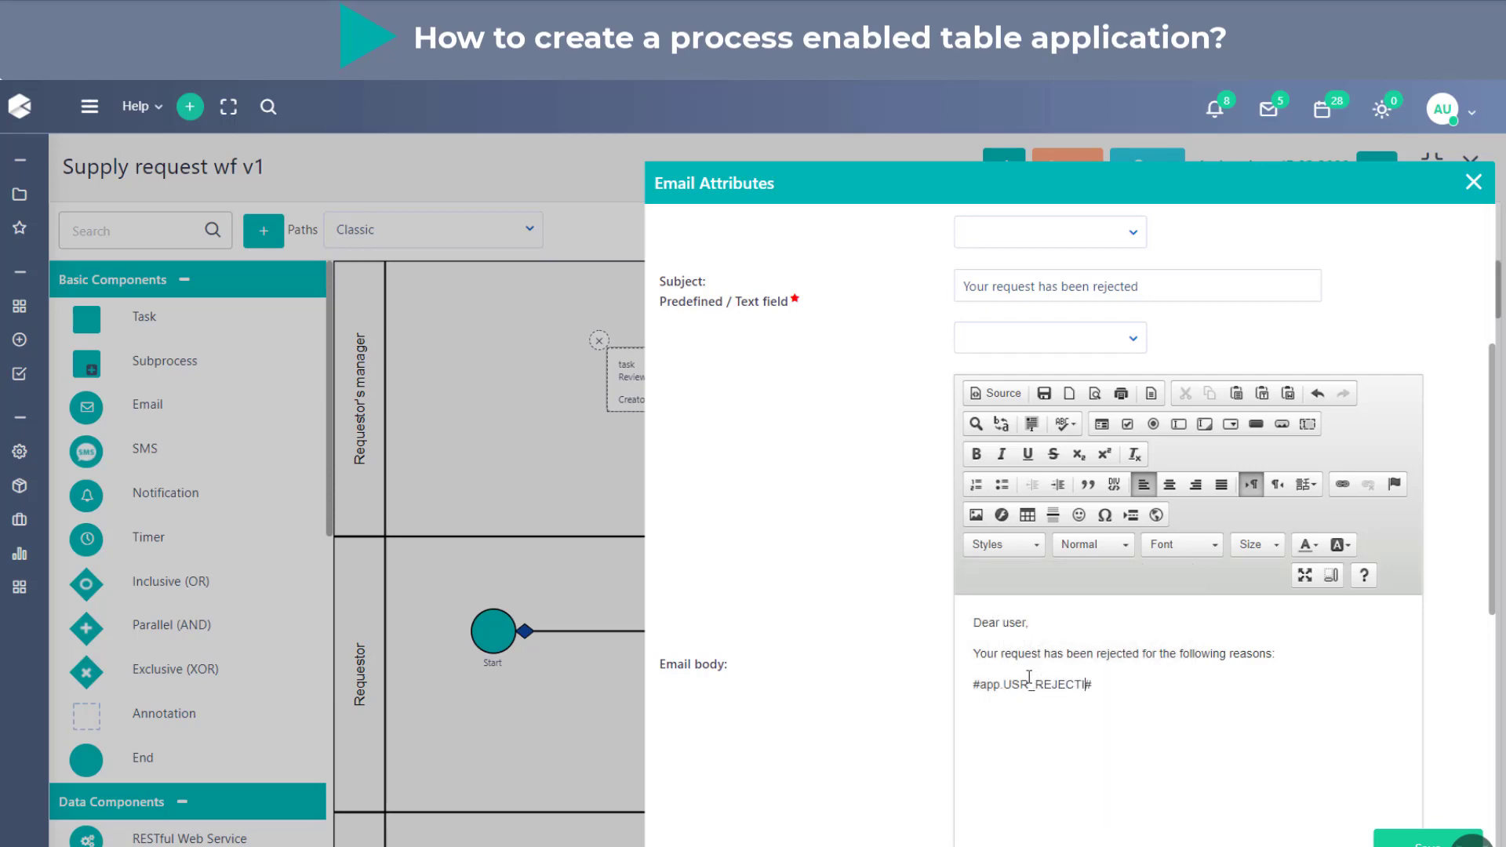
type("MENTS")
left_click_drag(967, 684, 1208, 684)
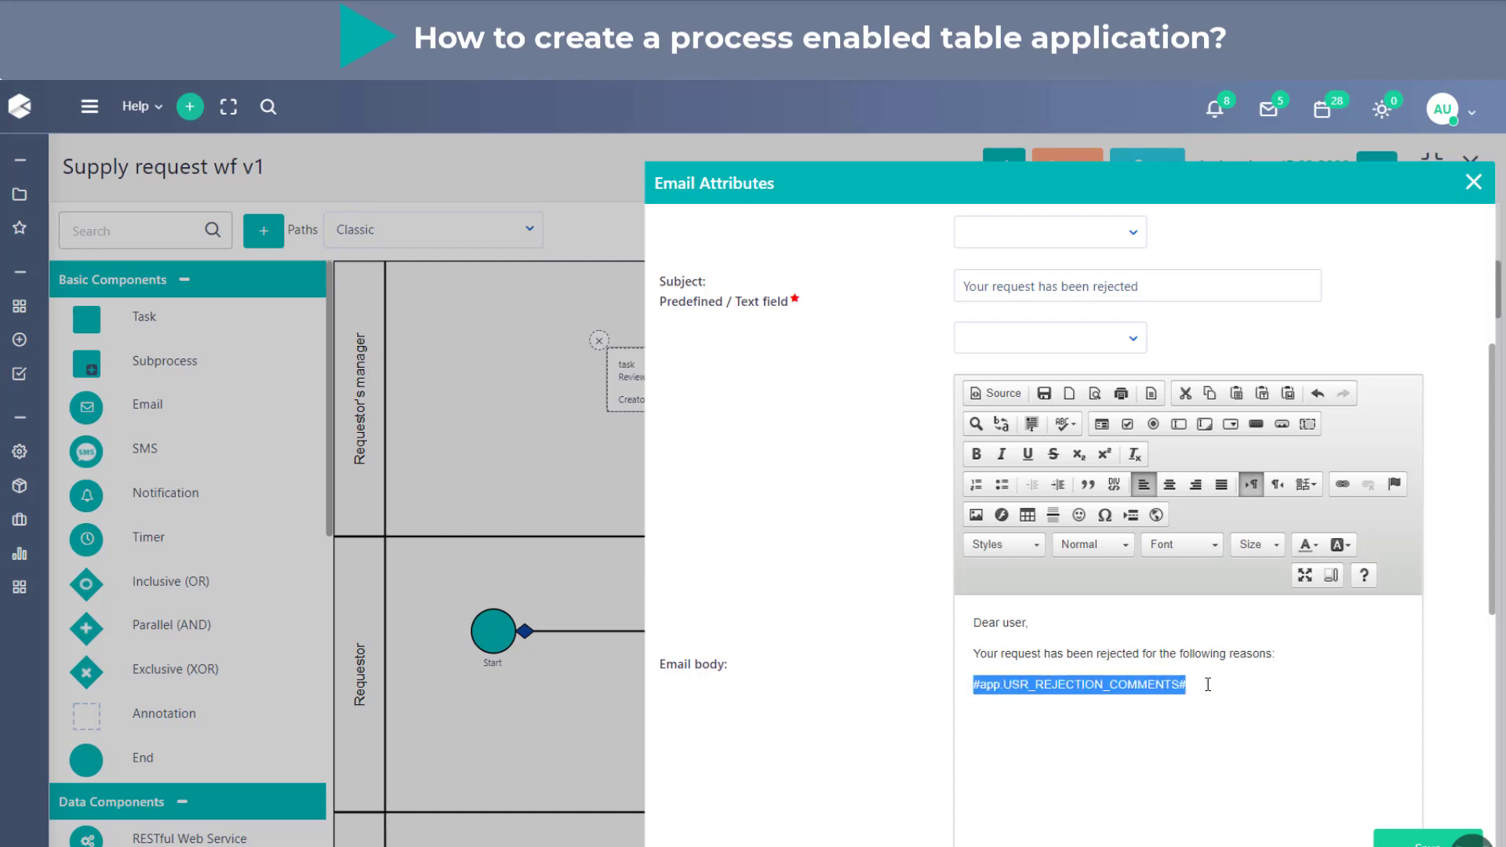
left_click(931, 675)
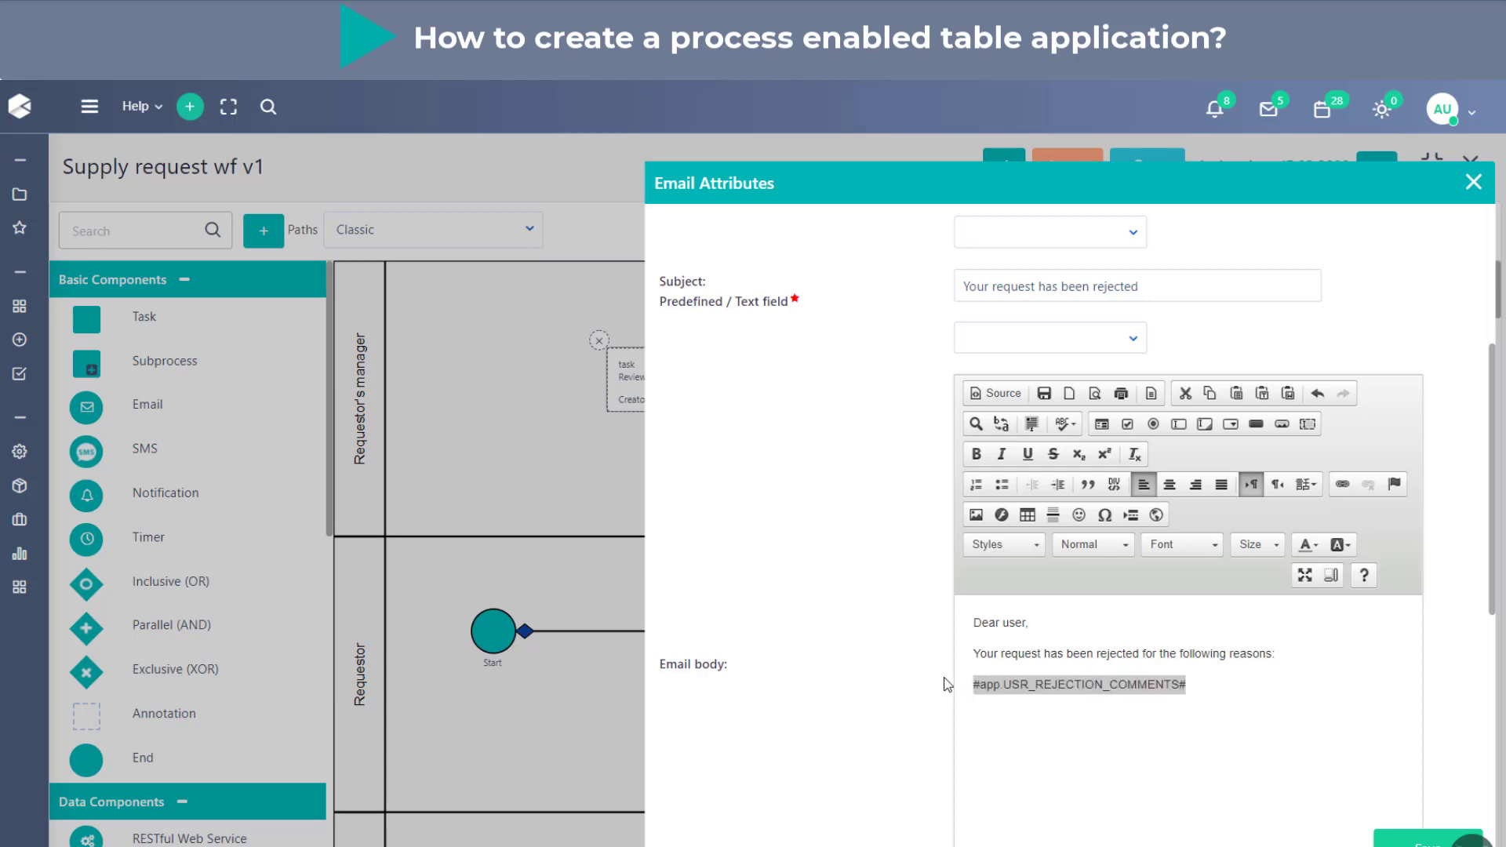
left_click(1239, 663)
- Color the word "Dear" red and highlight the word "user" in yellow in the email body
double_click(986, 623)
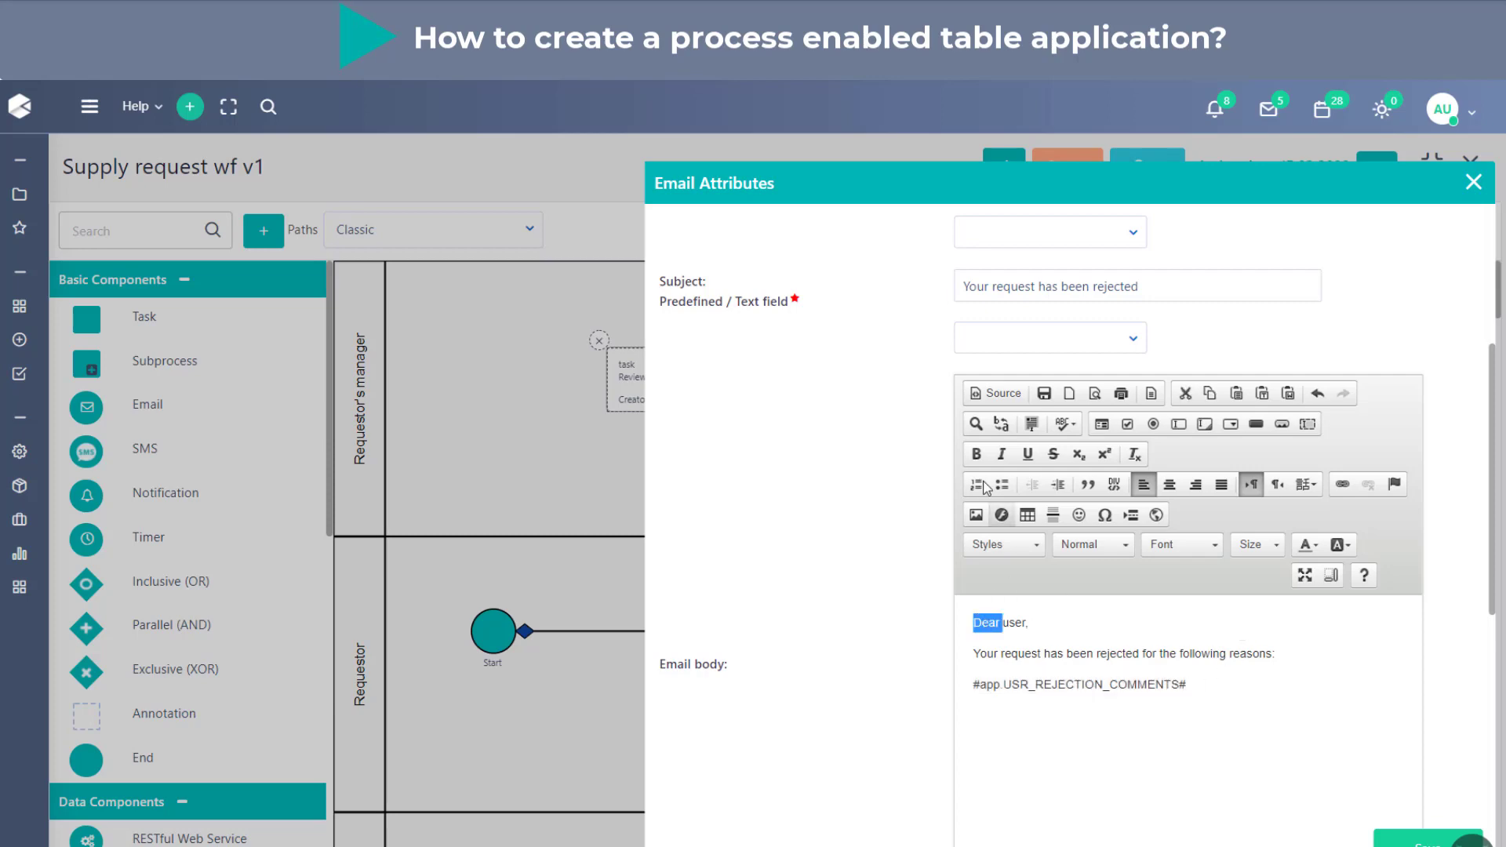
left_click(1320, 546)
left_click(1337, 598)
left_click(1287, 621)
double_click(1015, 623)
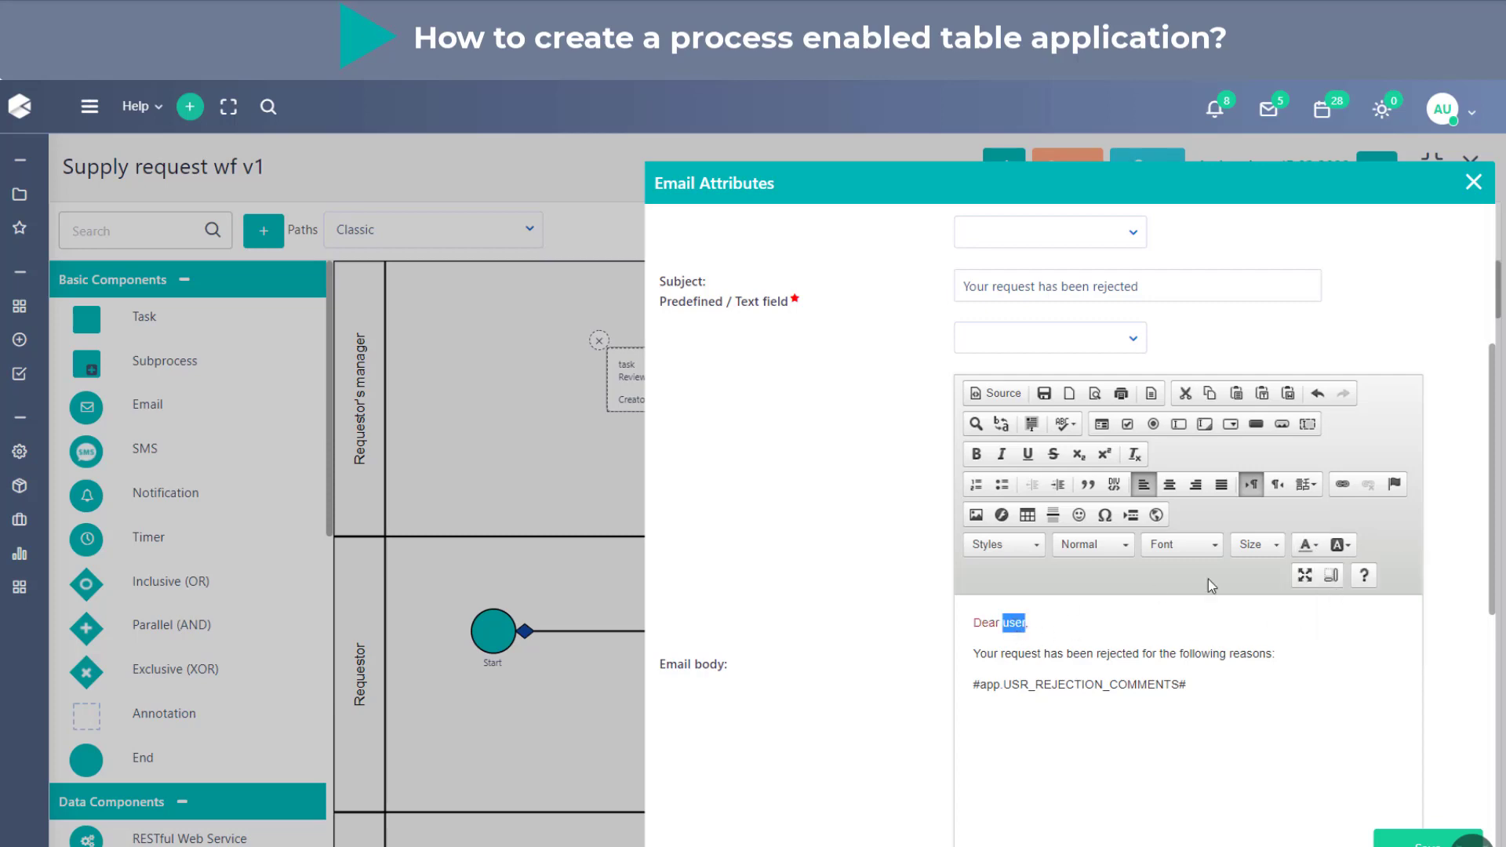
left_click(1341, 544)
left_click(1371, 633)
- Make the word "reasons" bold in the email body
left_click(1159, 653)
double_click(1255, 654)
left_click(981, 452)
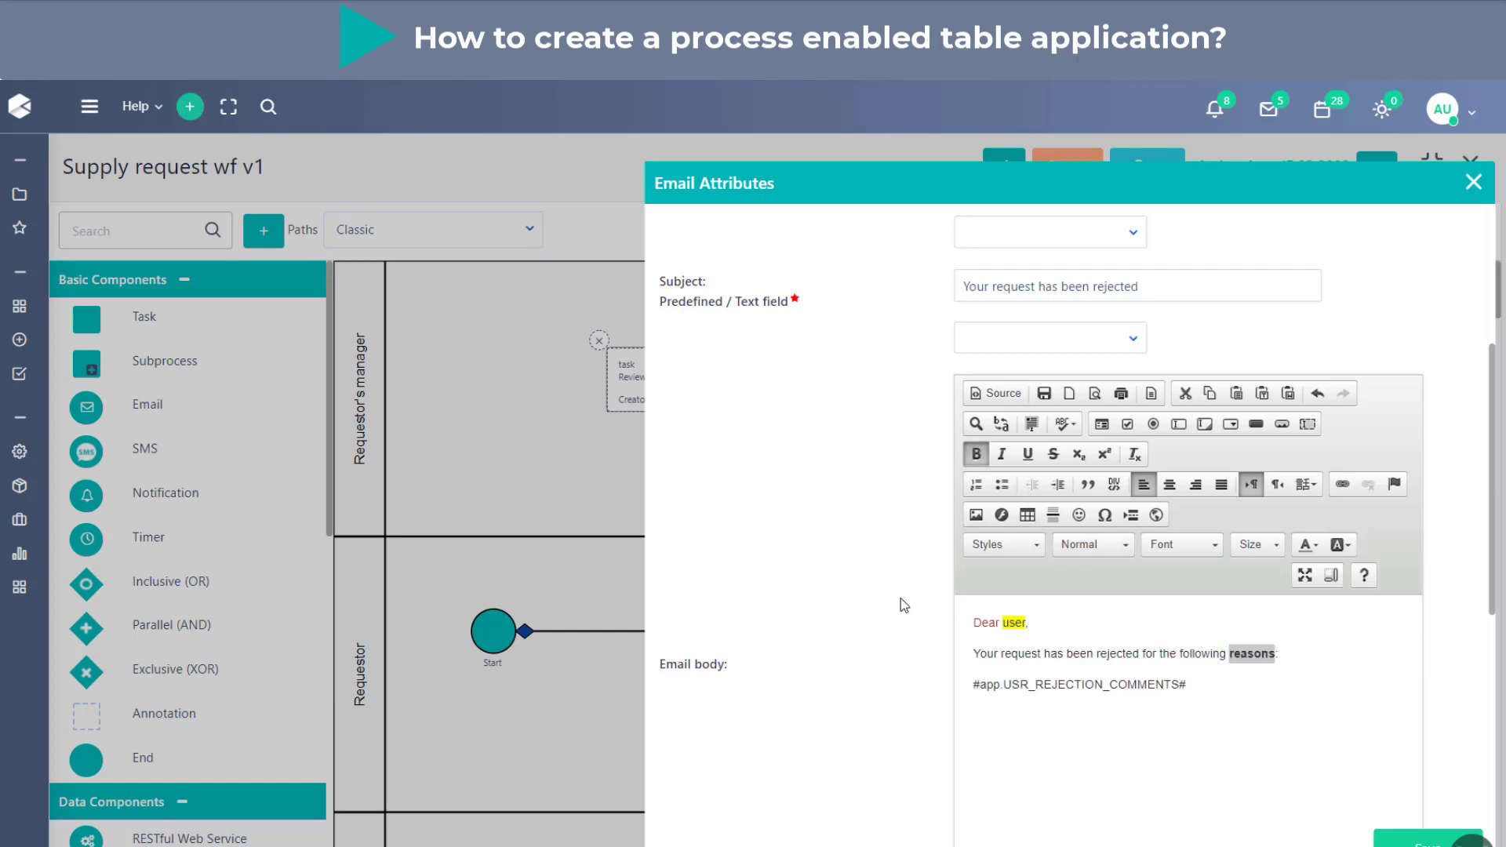
left_click(1141, 717)
- Fill in the recipient's e-mail address for the notification email
scroll(1141, 717, "down", 2)
scroll(1140, 718, "down", 2)
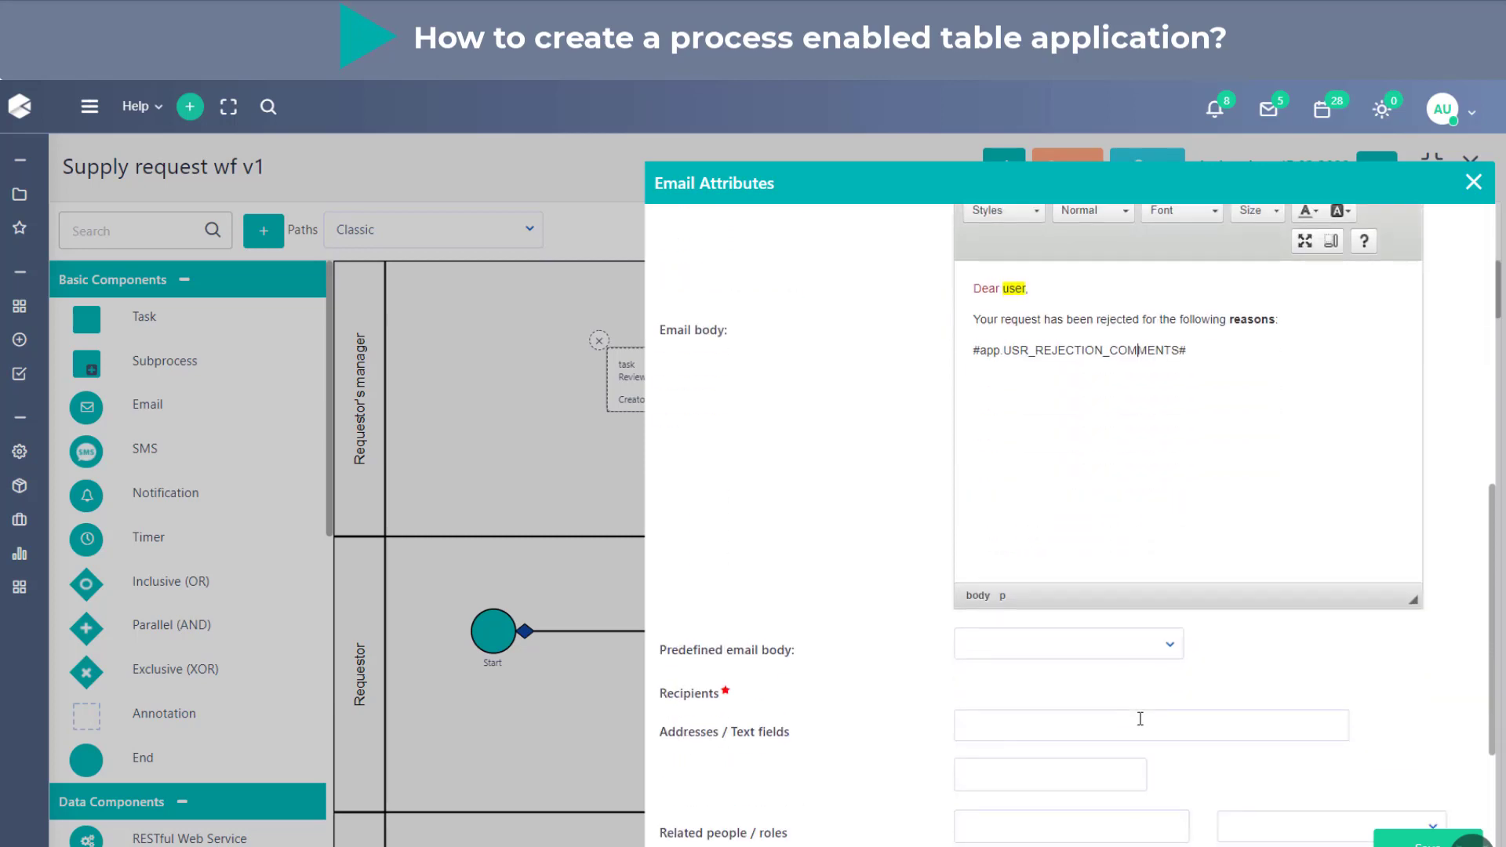
scroll(1319, 699, "down", 1)
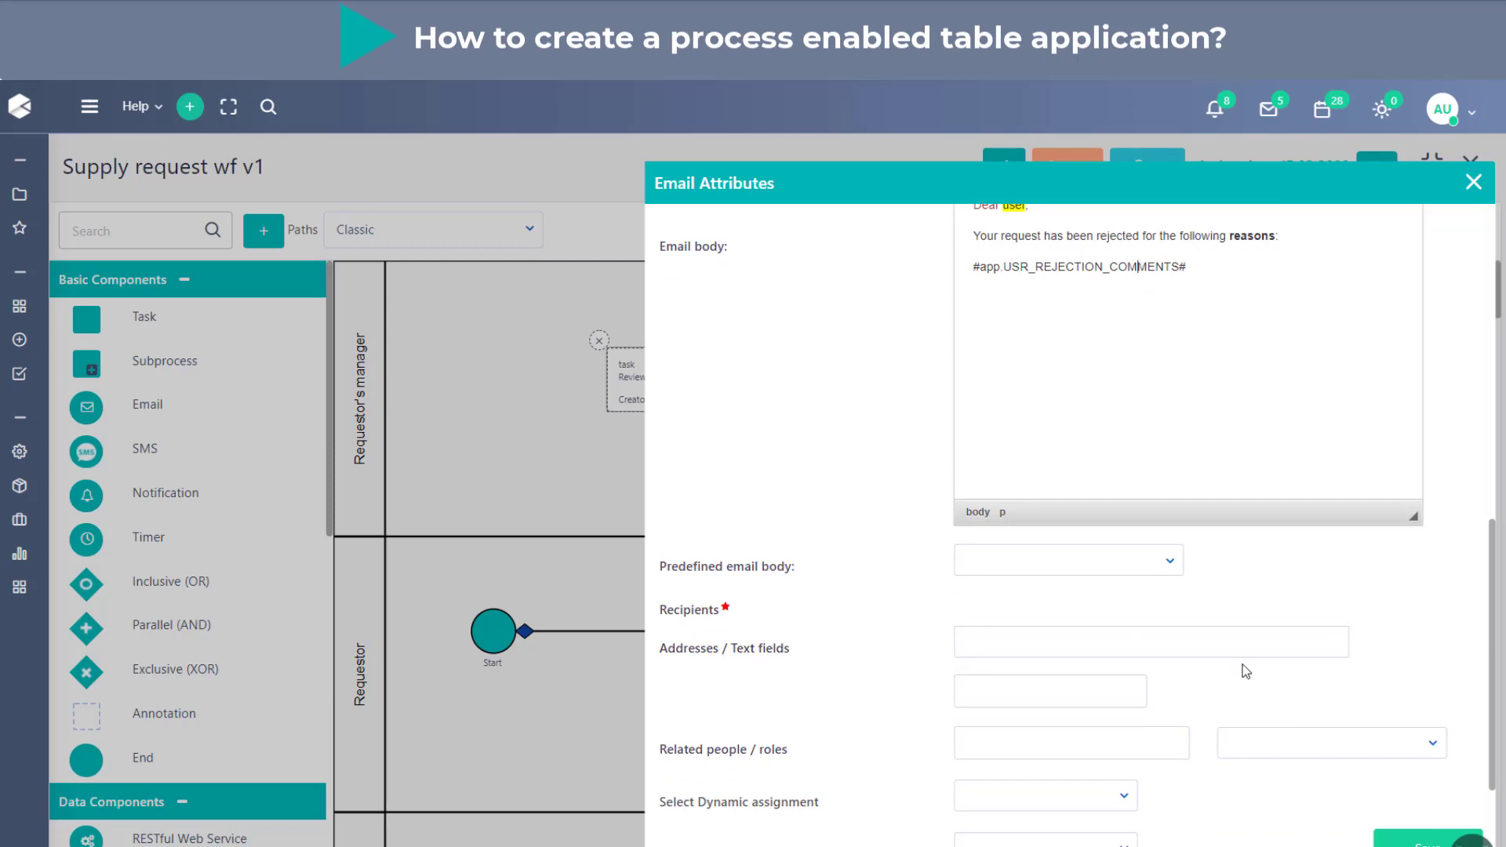
left_click(1040, 632)
type("t")
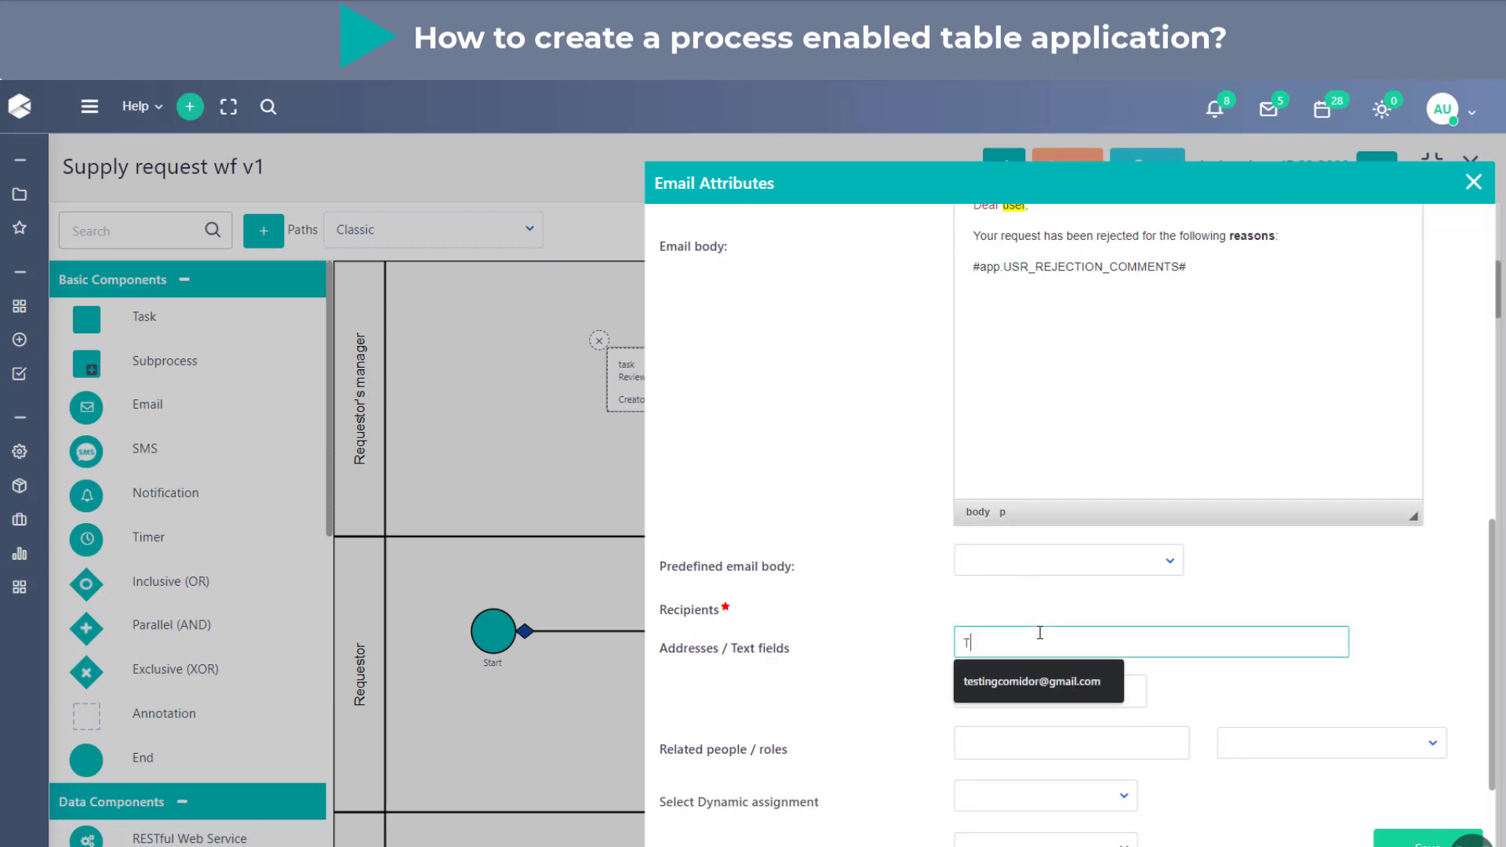
left_click(1032, 679)
key("Caps_Lock")
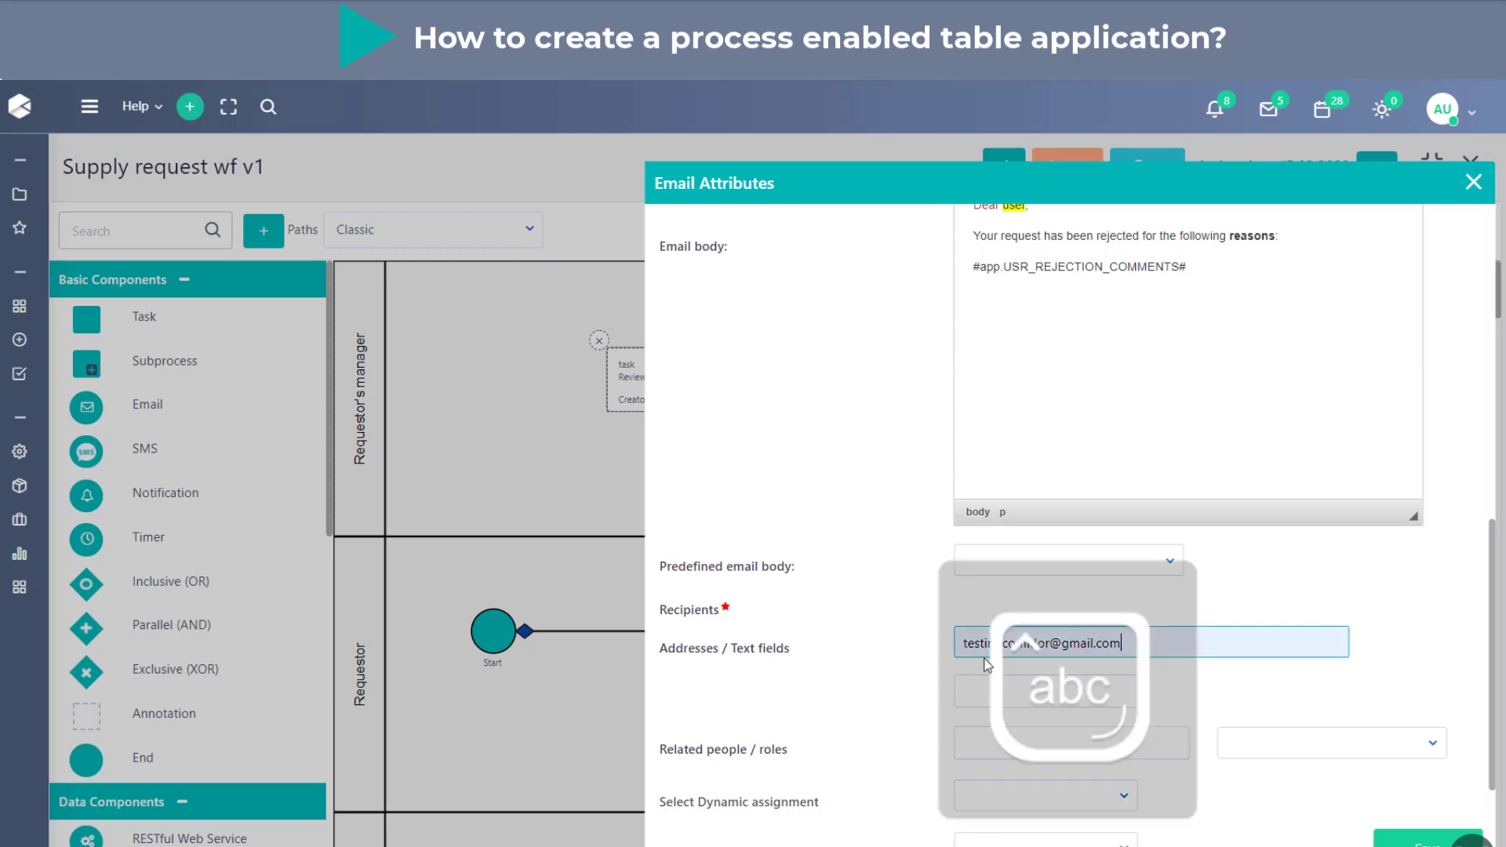
left_click(901, 666)
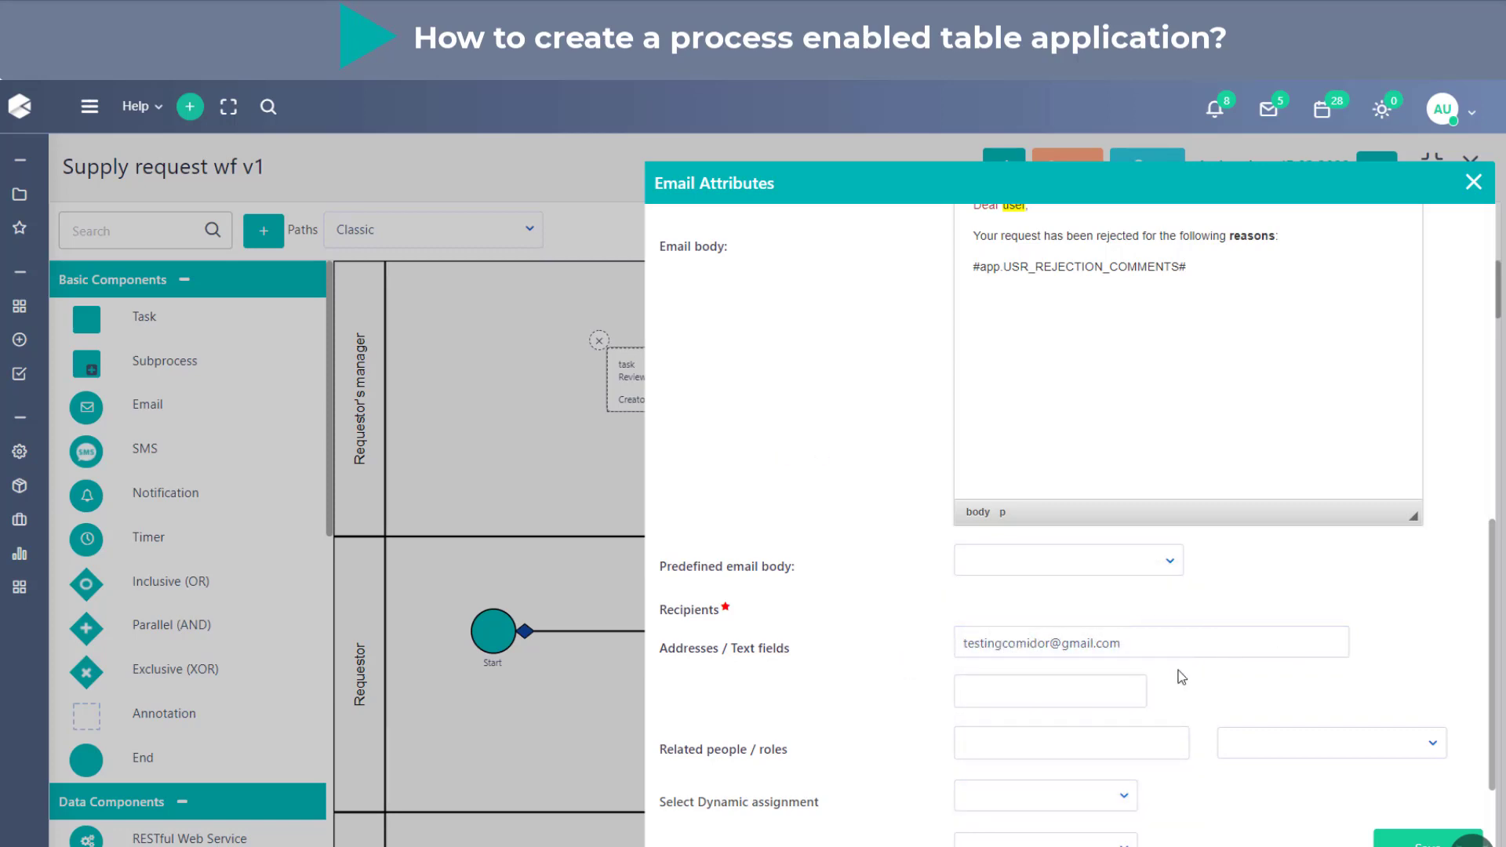
- Add Creator as a recipient under the email's related people and roles
left_click(1013, 683)
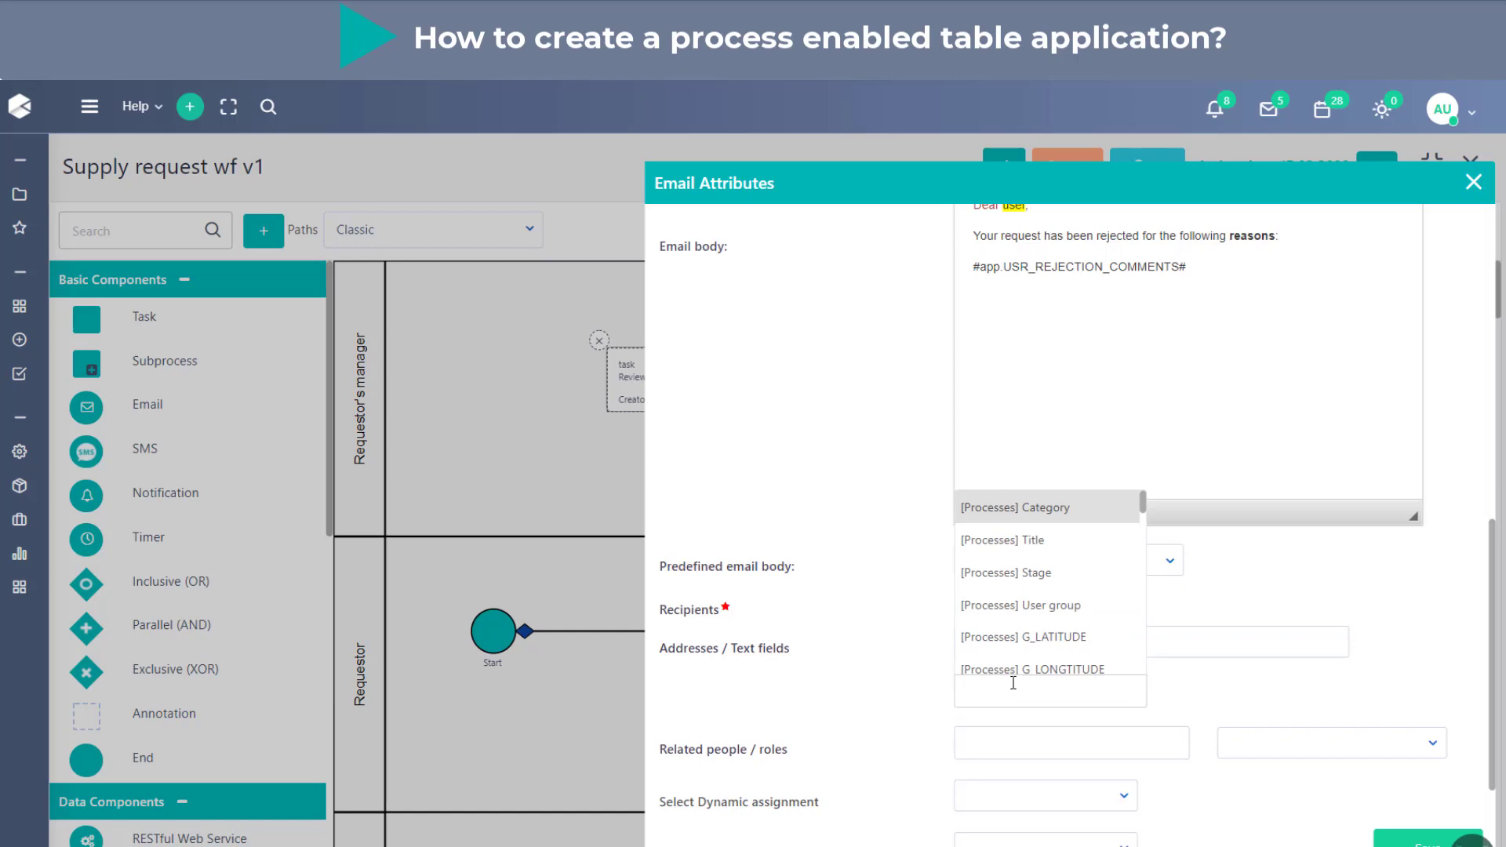
left_click(884, 737)
left_click(1011, 742)
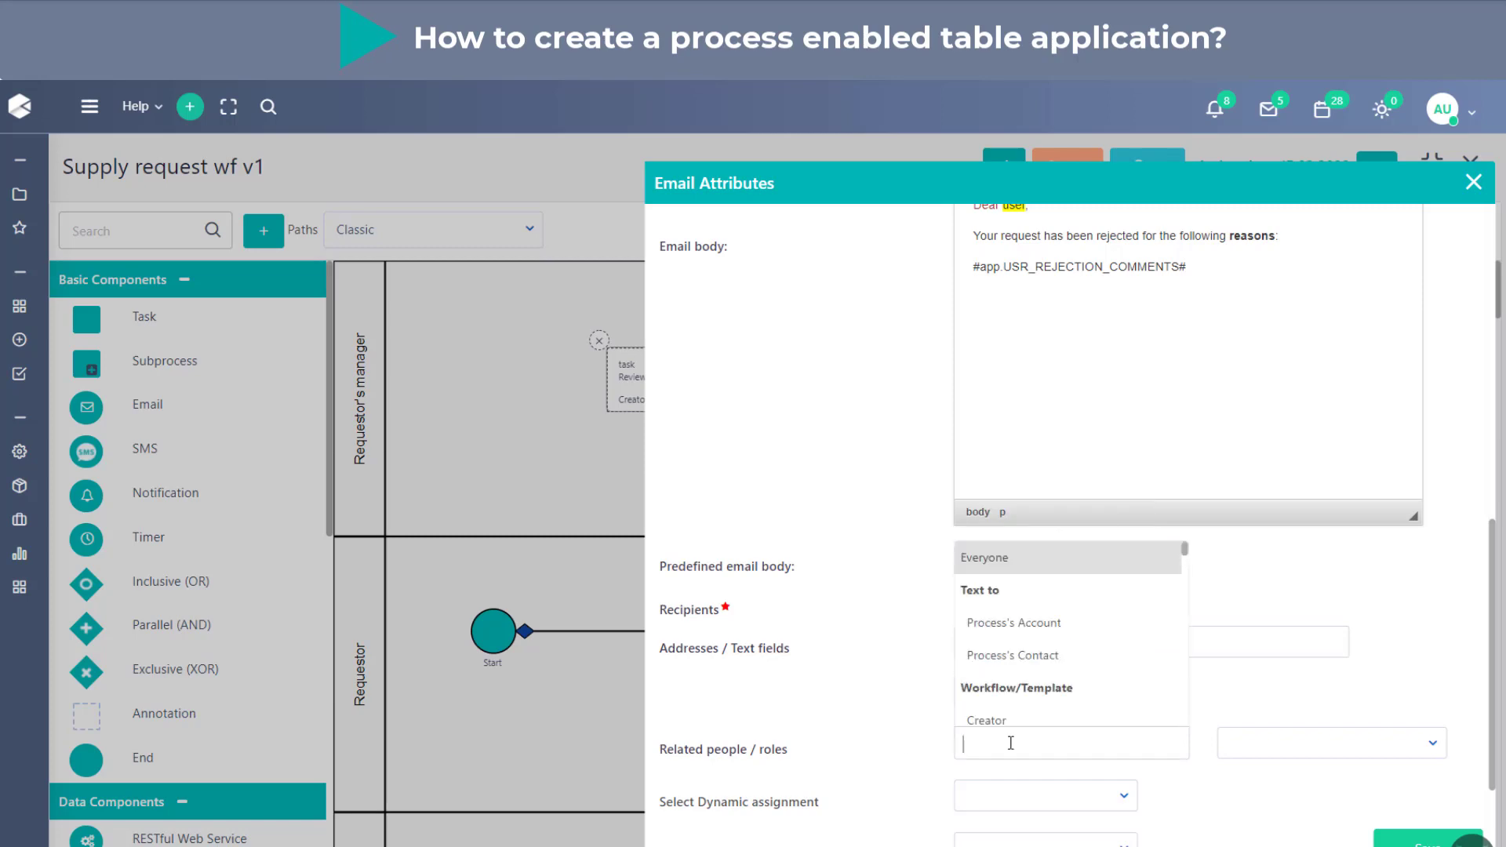
scroll(1058, 682, "down", 1)
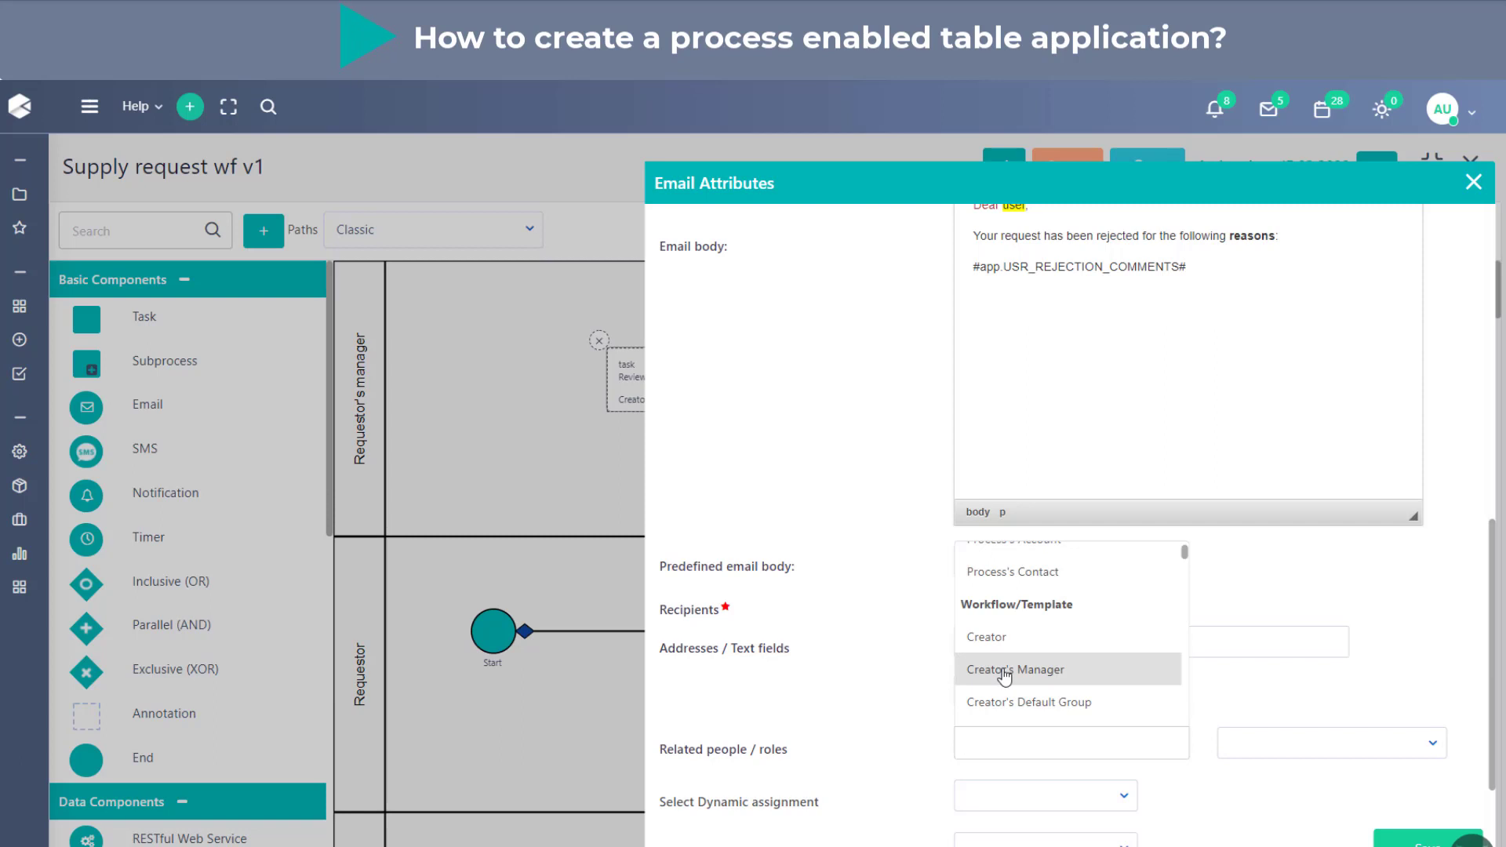
left_click(1007, 638)
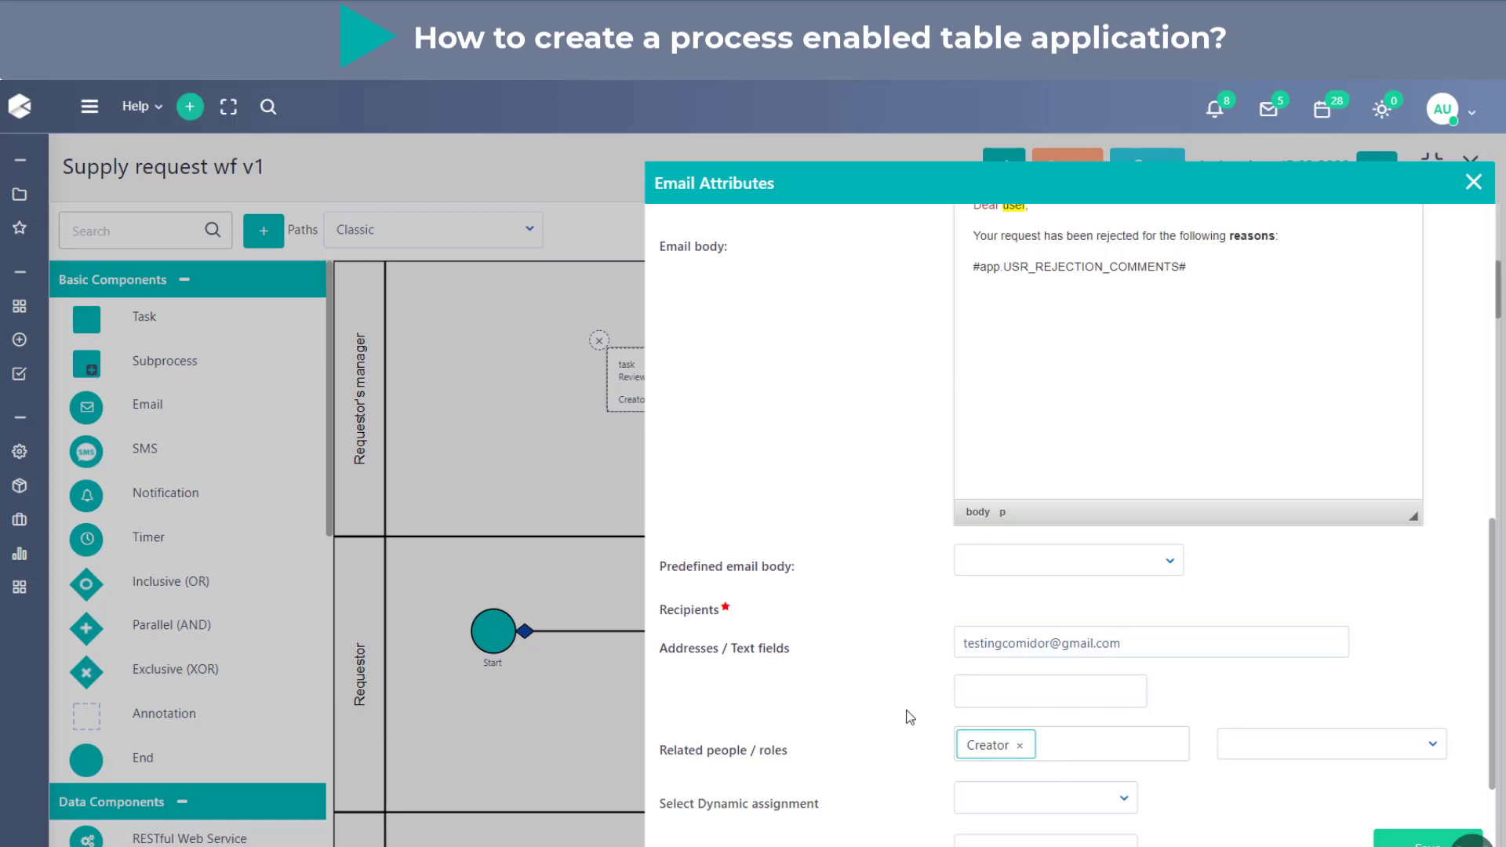
- Check which binary fields can be attached to the notification email, leave the attachments empty and save the email attributes
scroll(908, 716, "down", 2)
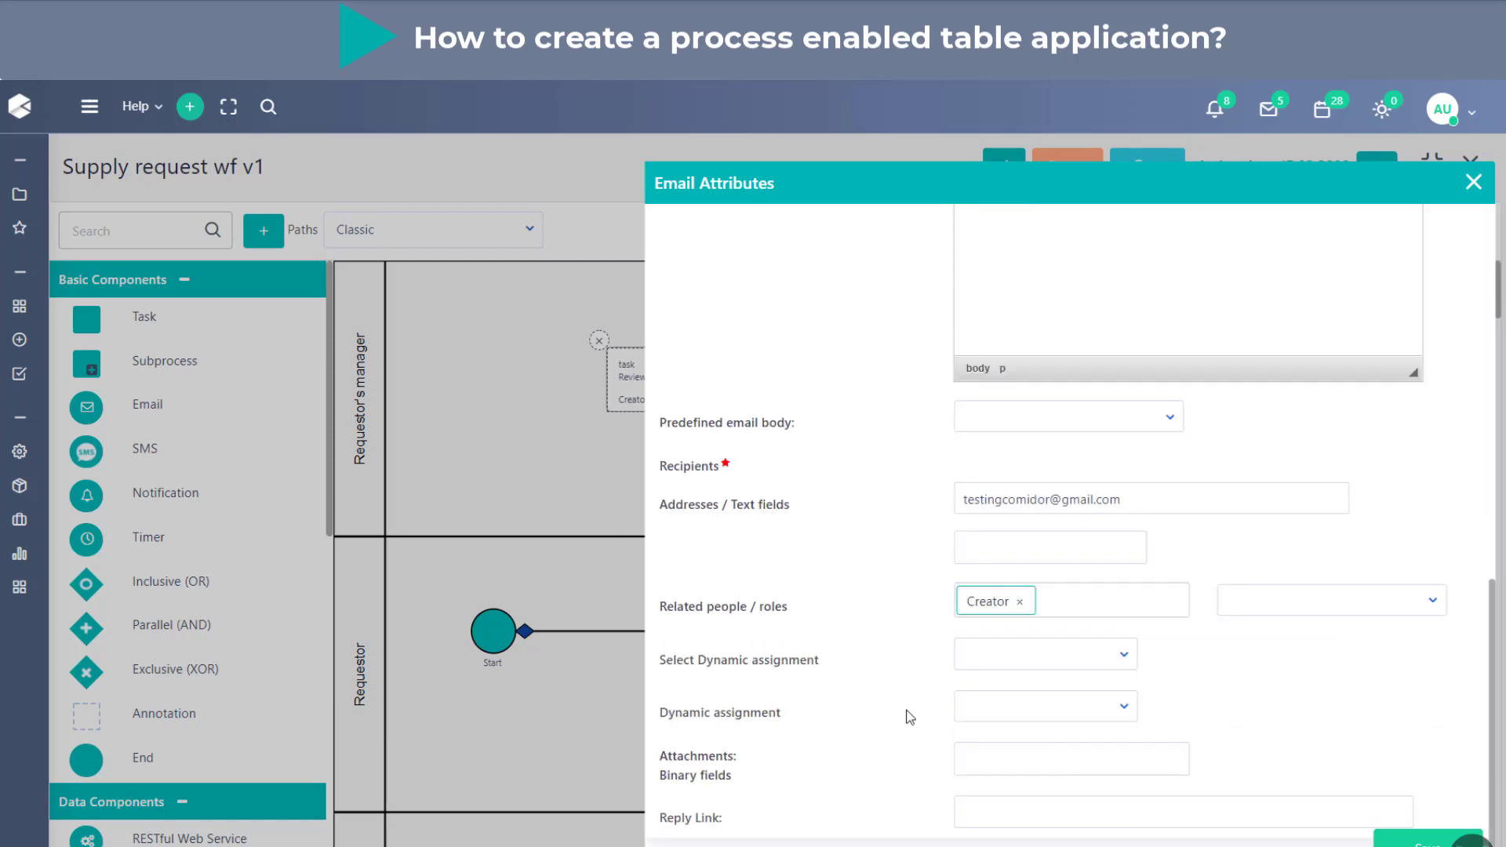
left_click(1064, 767)
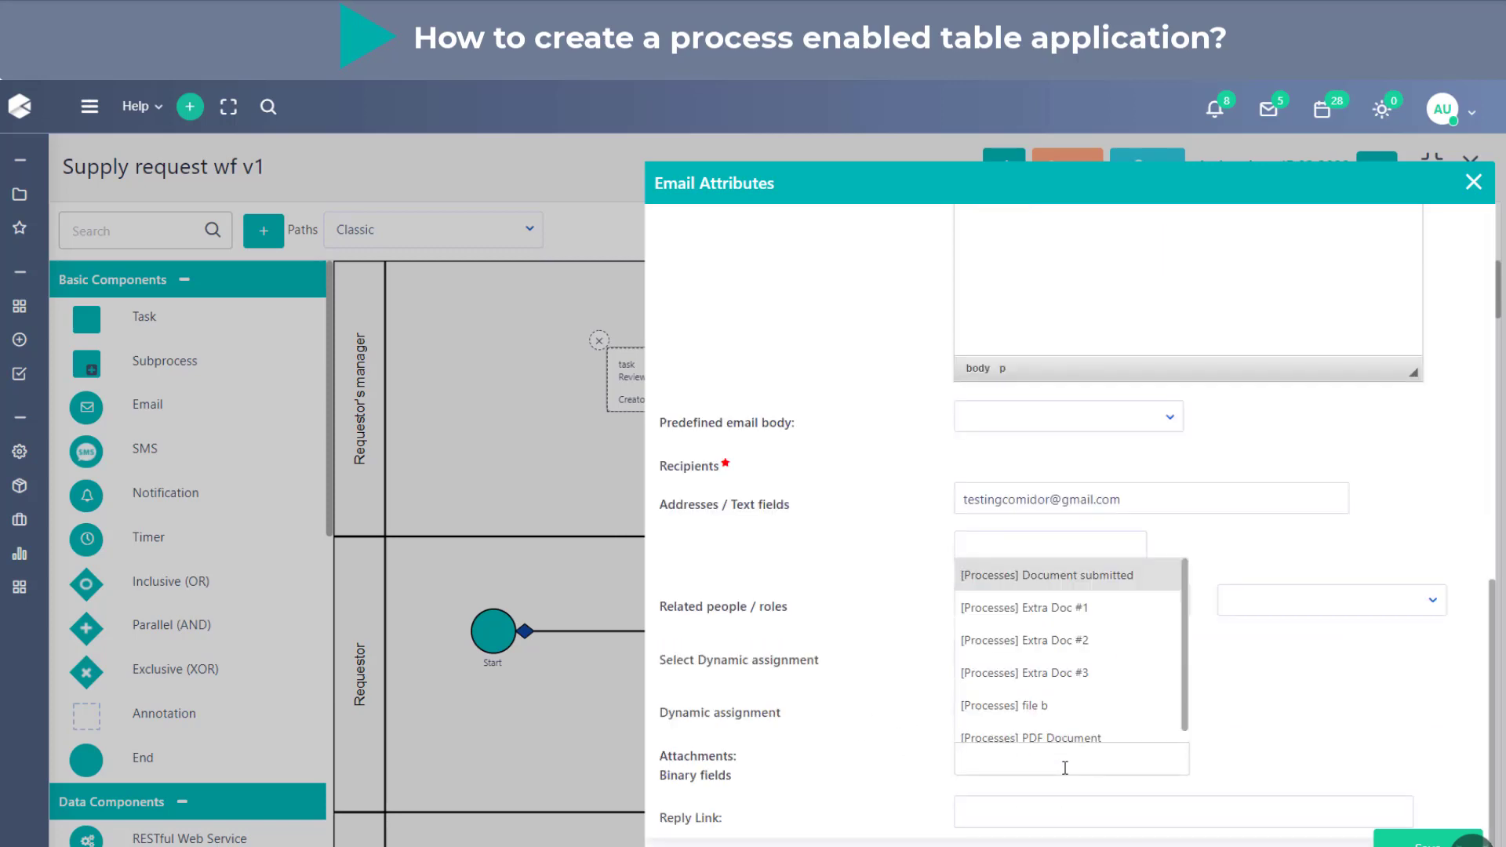
left_click(1258, 698)
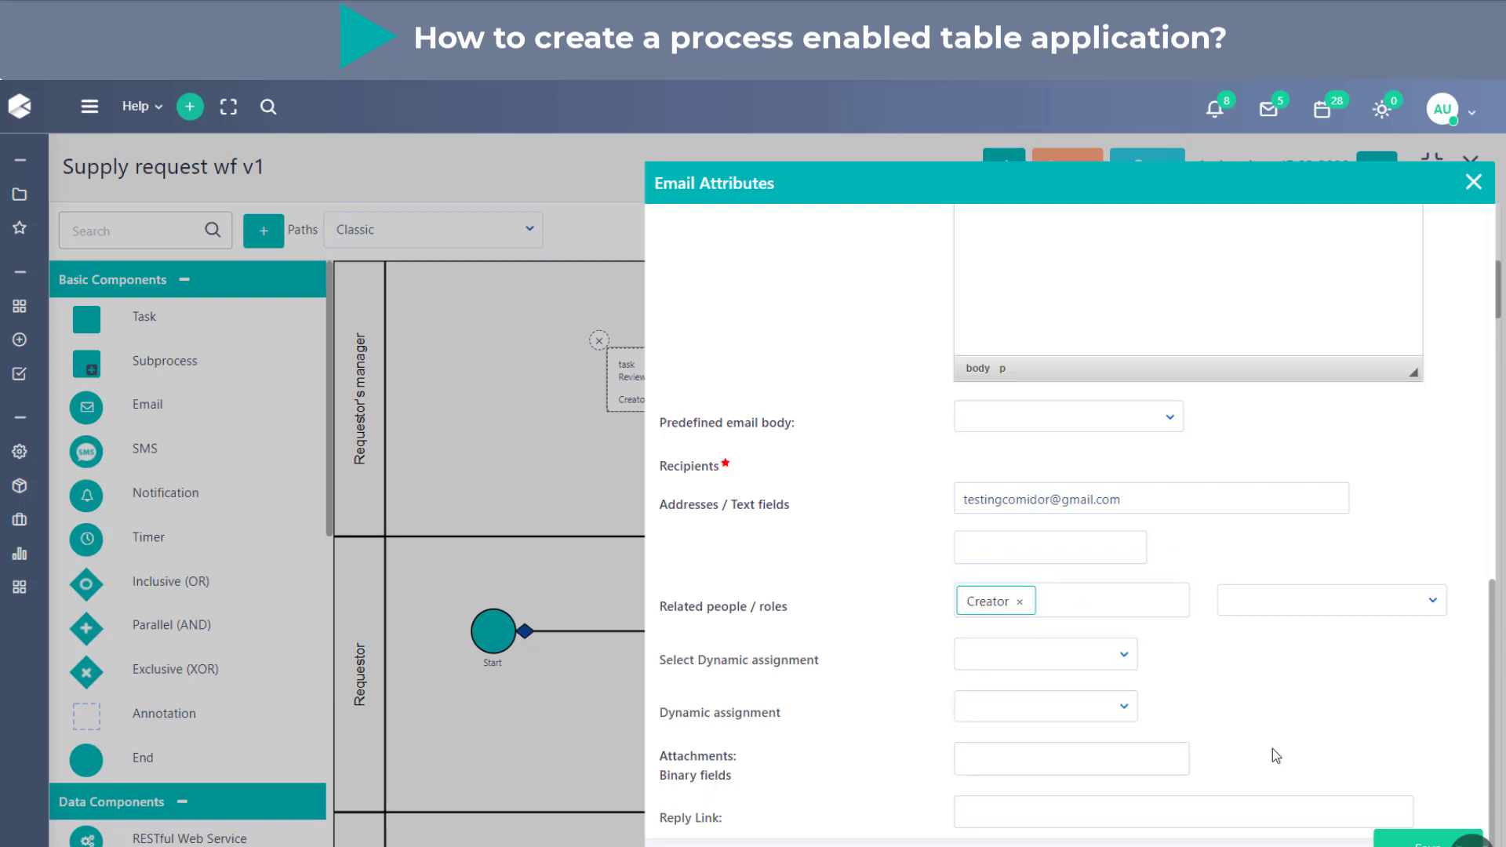
left_click(1427, 841)
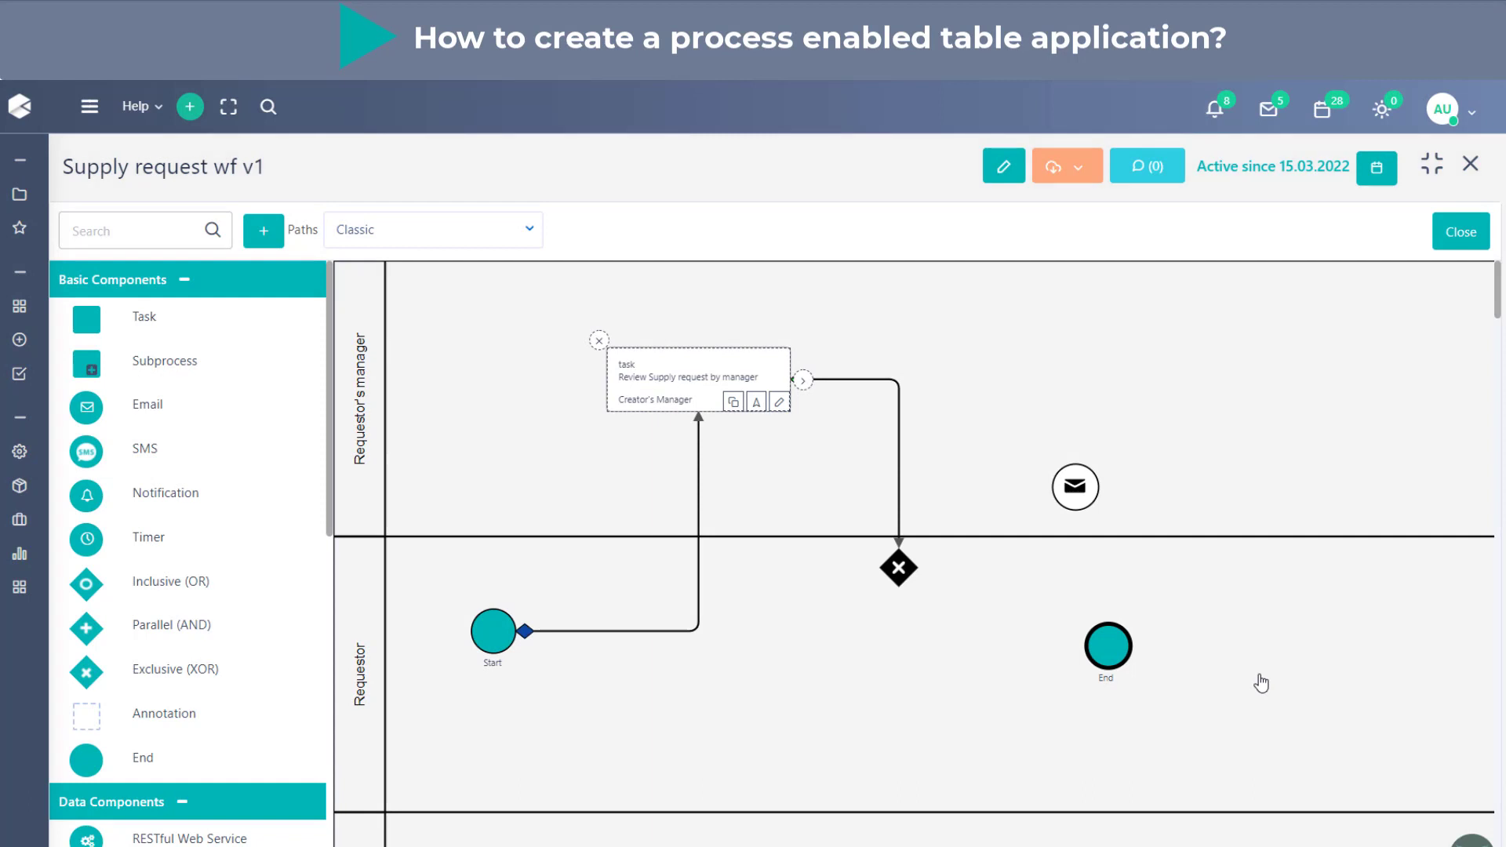
- Link the exclusive gateway to the Notify creator email with the description "rejected" and save the link
left_click(906, 573)
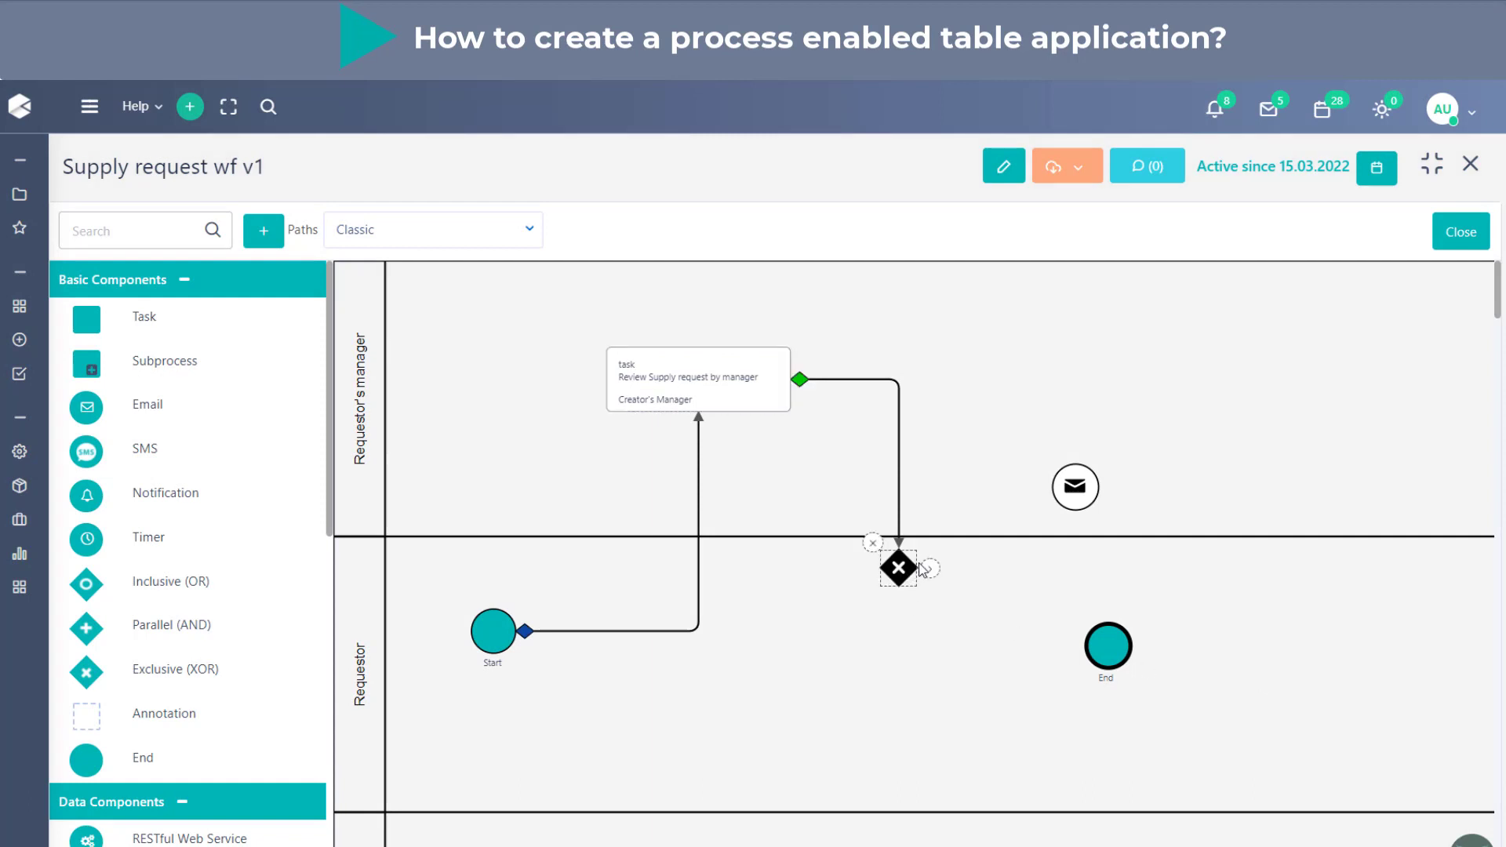
left_click_drag(931, 572, 1075, 490)
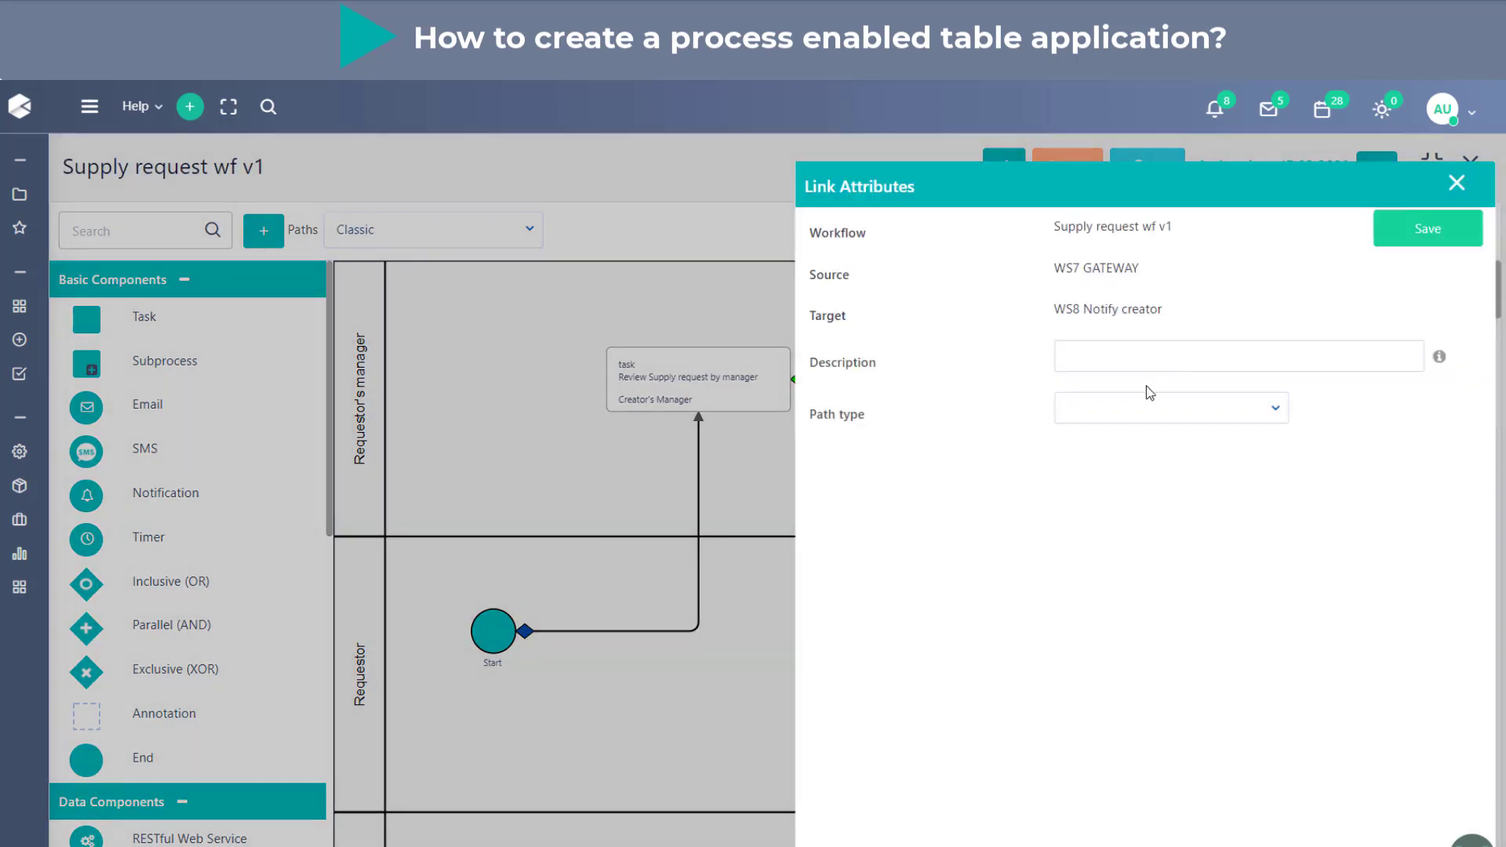
left_click(1143, 360)
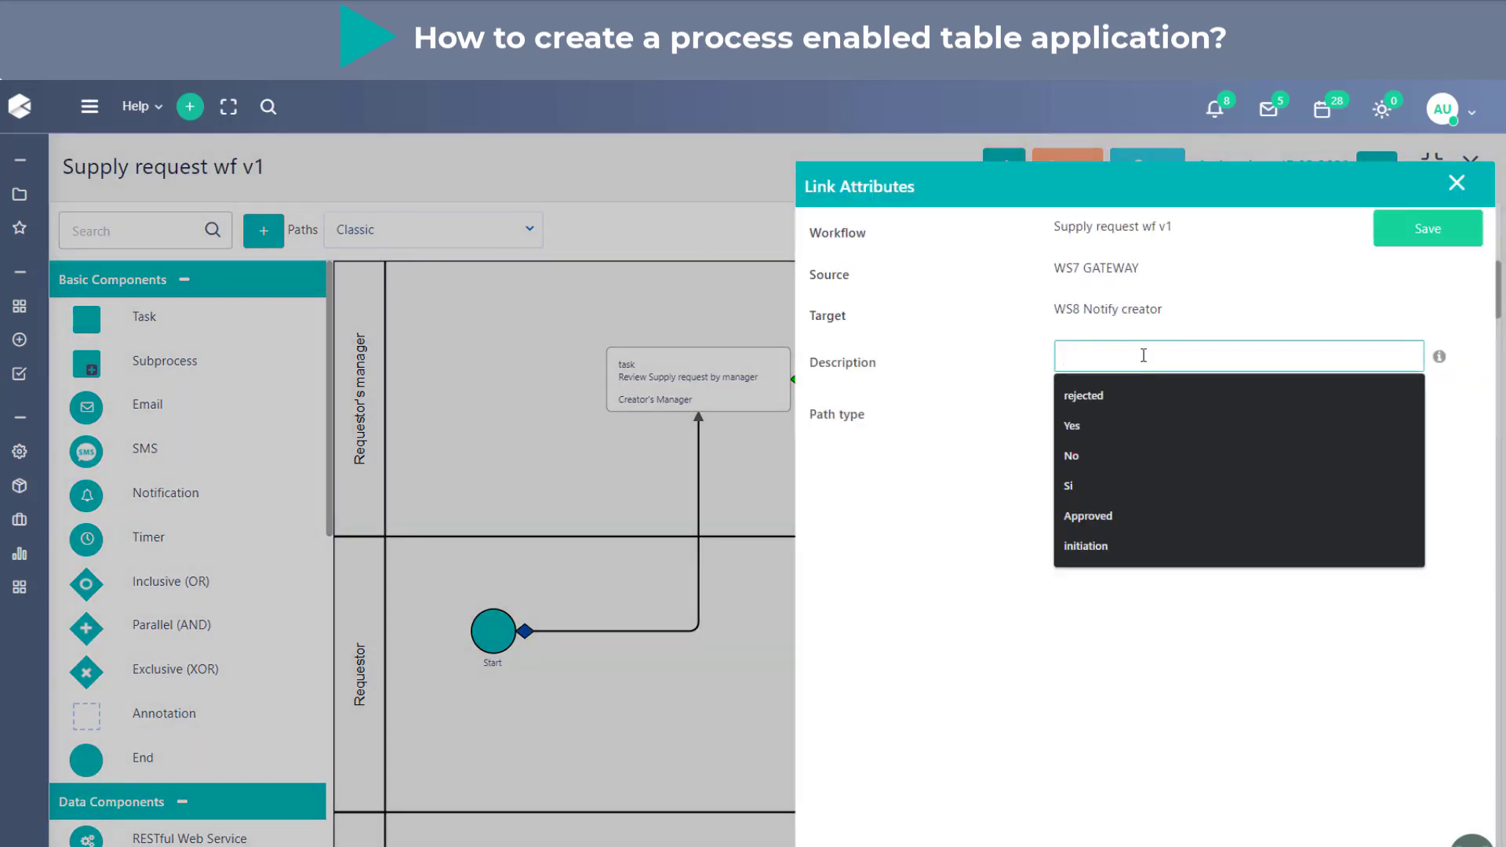
type("re")
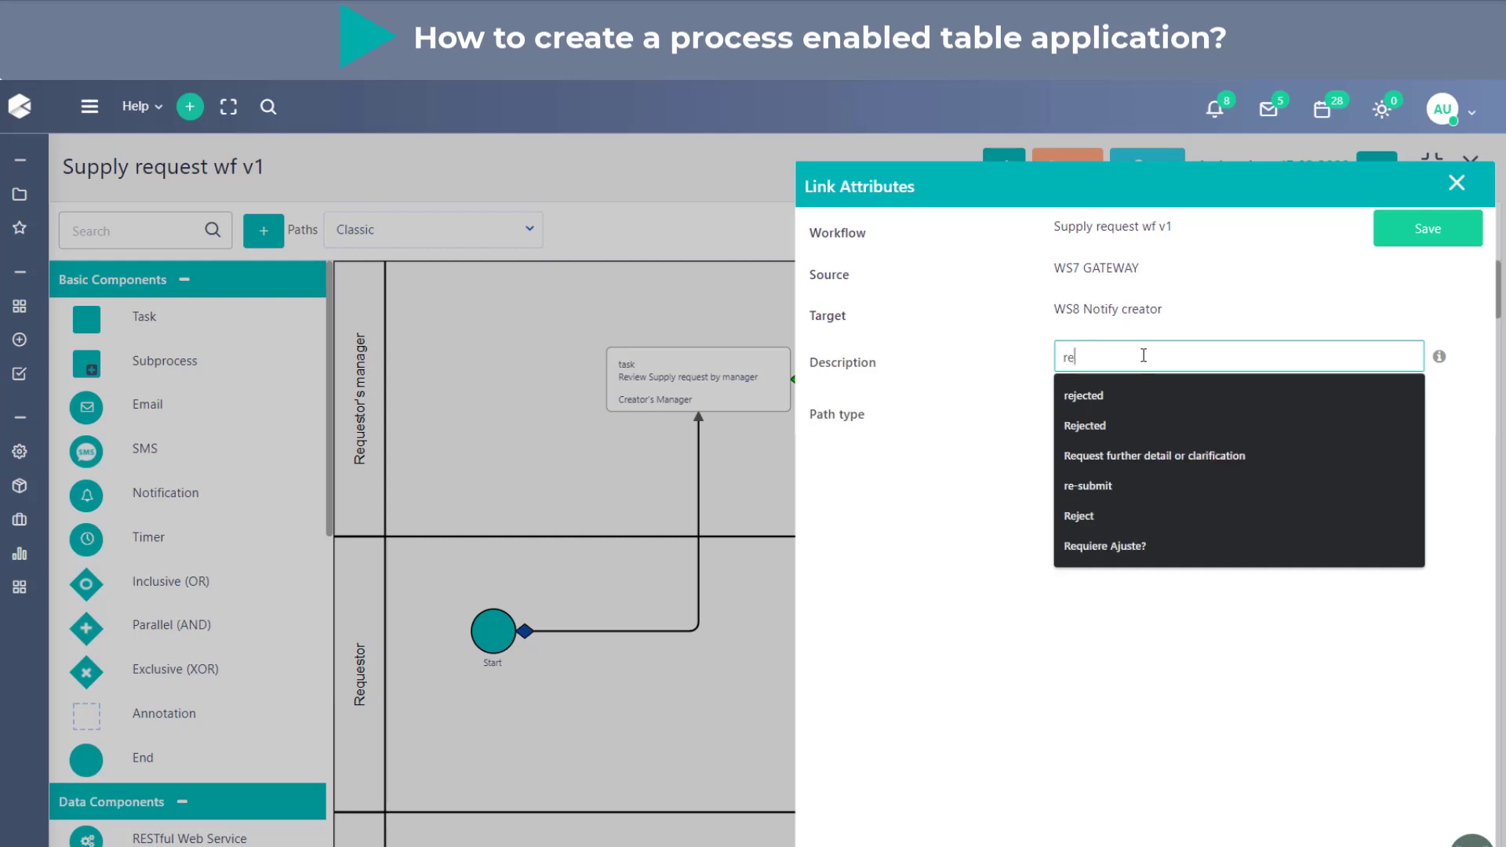
type("jected")
left_click(1184, 309)
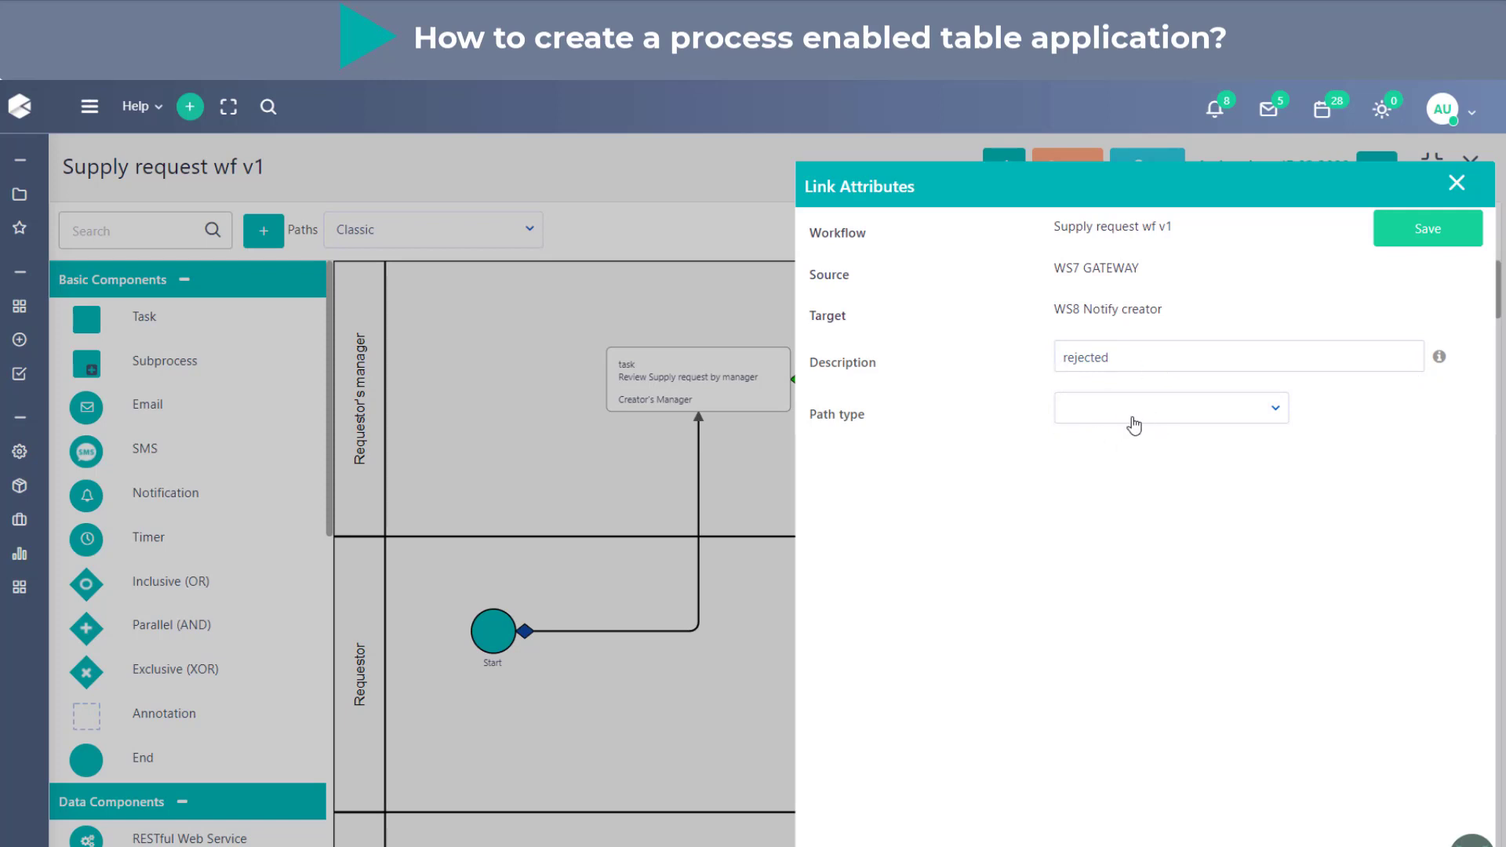
left_click(1415, 231)
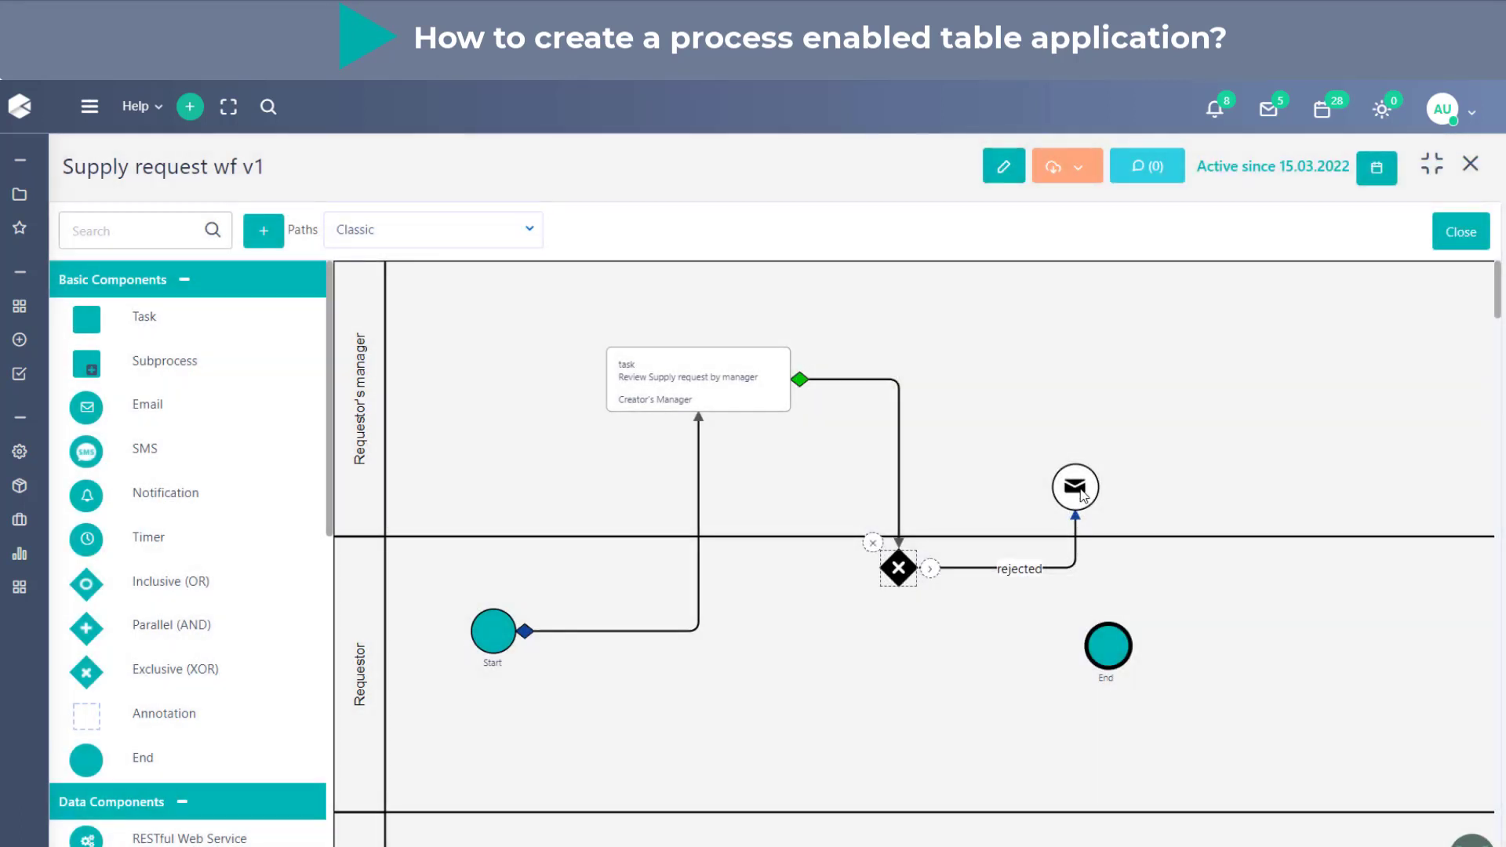
- Move the email into the Requestor lane level with the gateway, and shift the End event to the lane's far right
left_click_drag(1076, 488, 1125, 501)
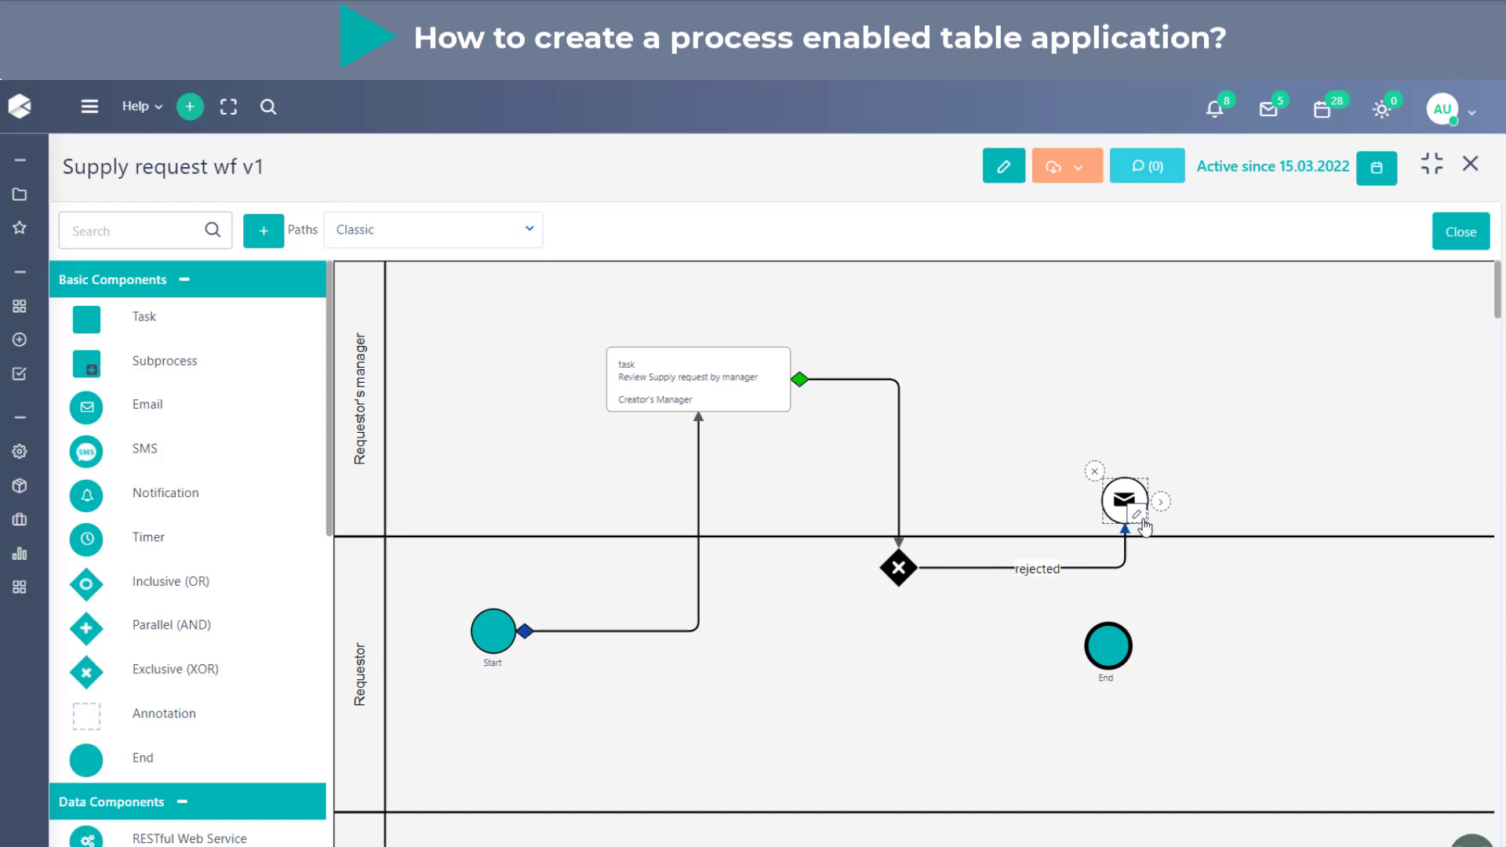
left_click_drag(1137, 502, 1118, 563)
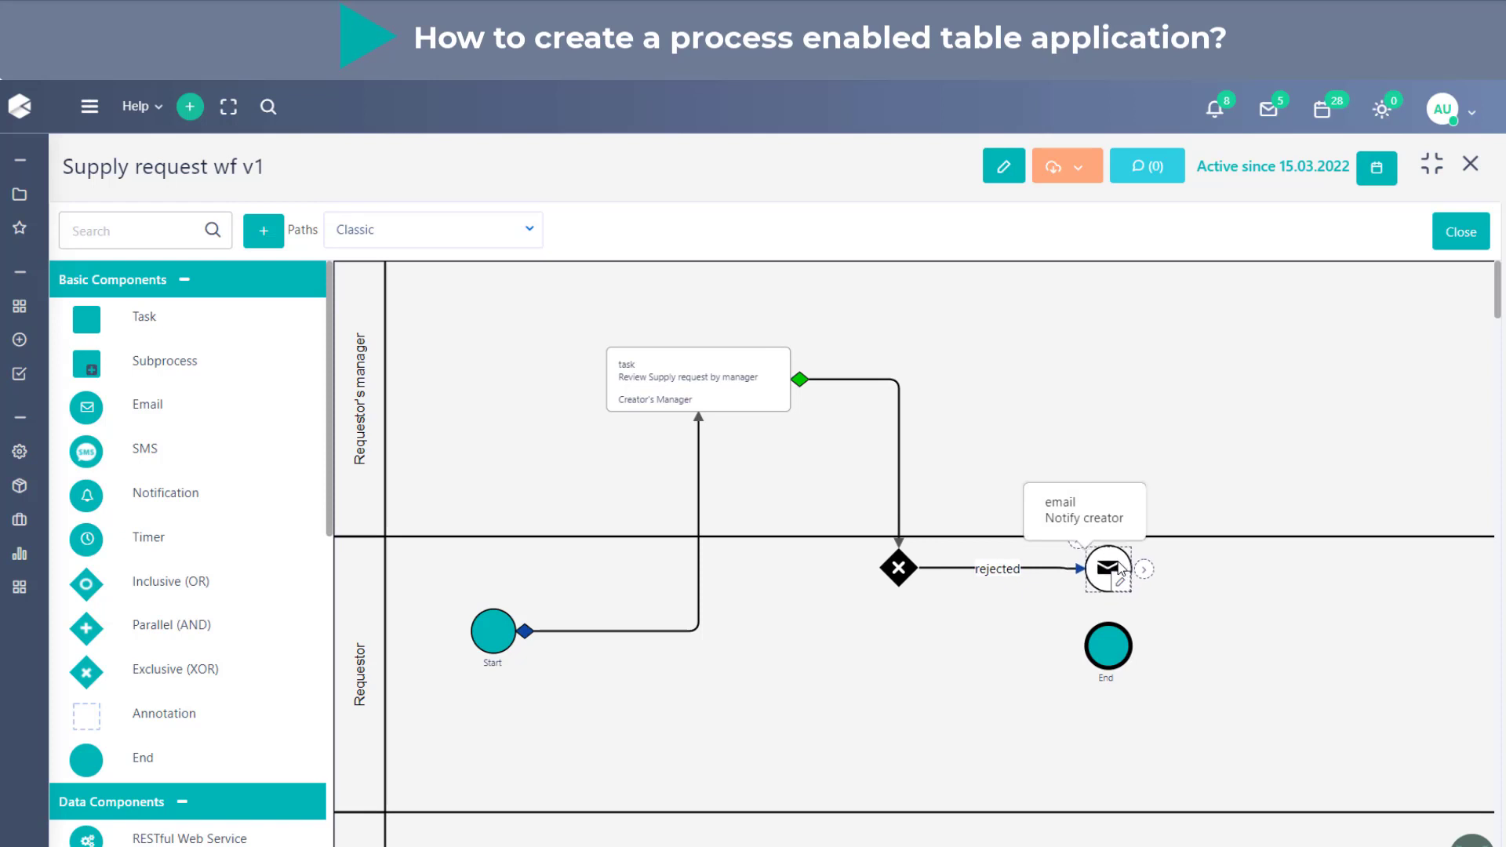
left_click_drag(1113, 659, 1430, 658)
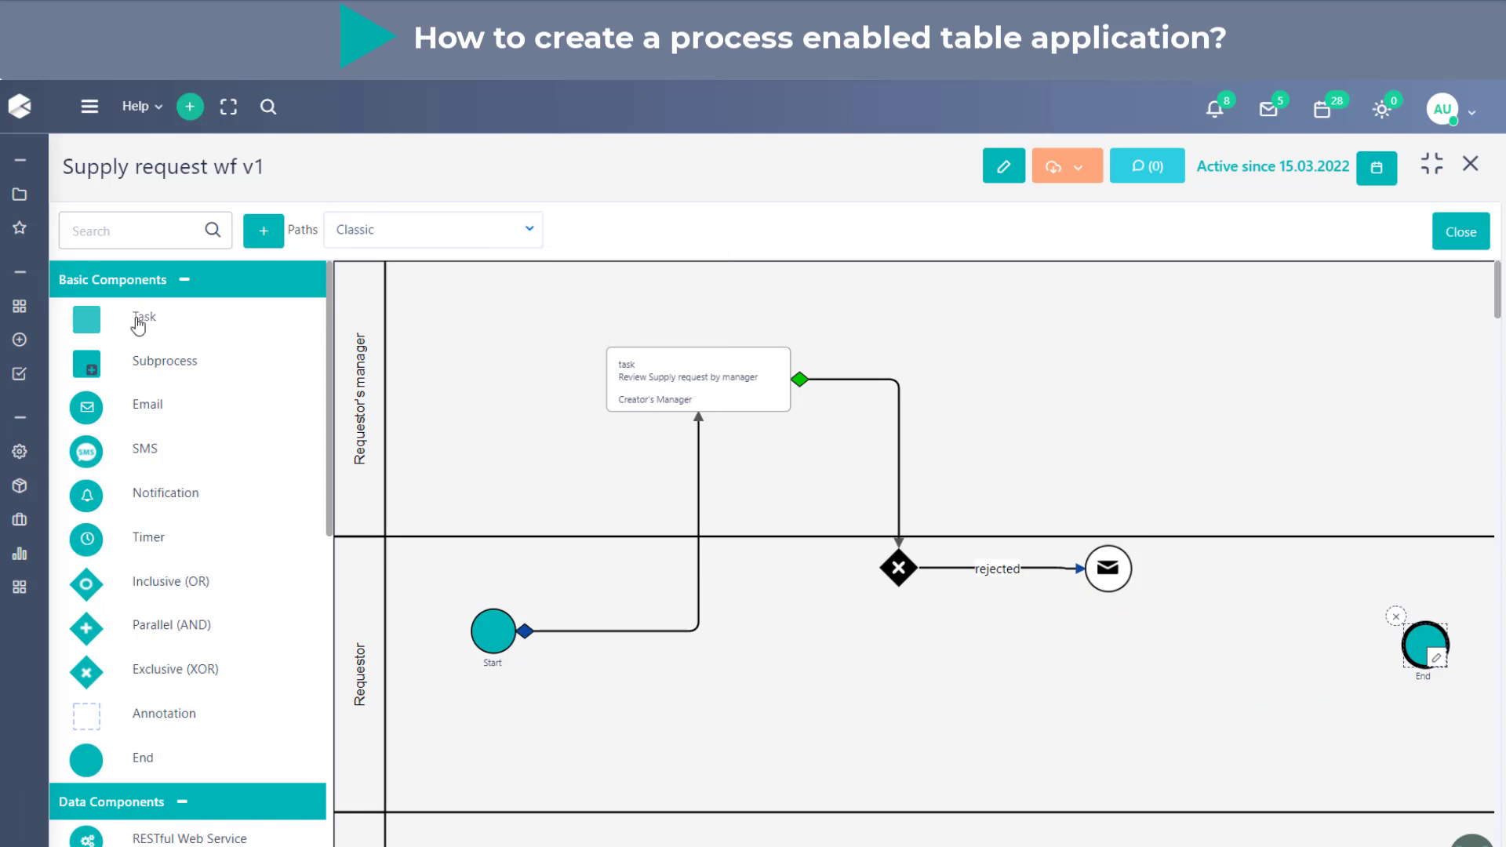
- Duplicate the manager's review task and place the copy in the Requestor lane below the email
left_click(656, 376)
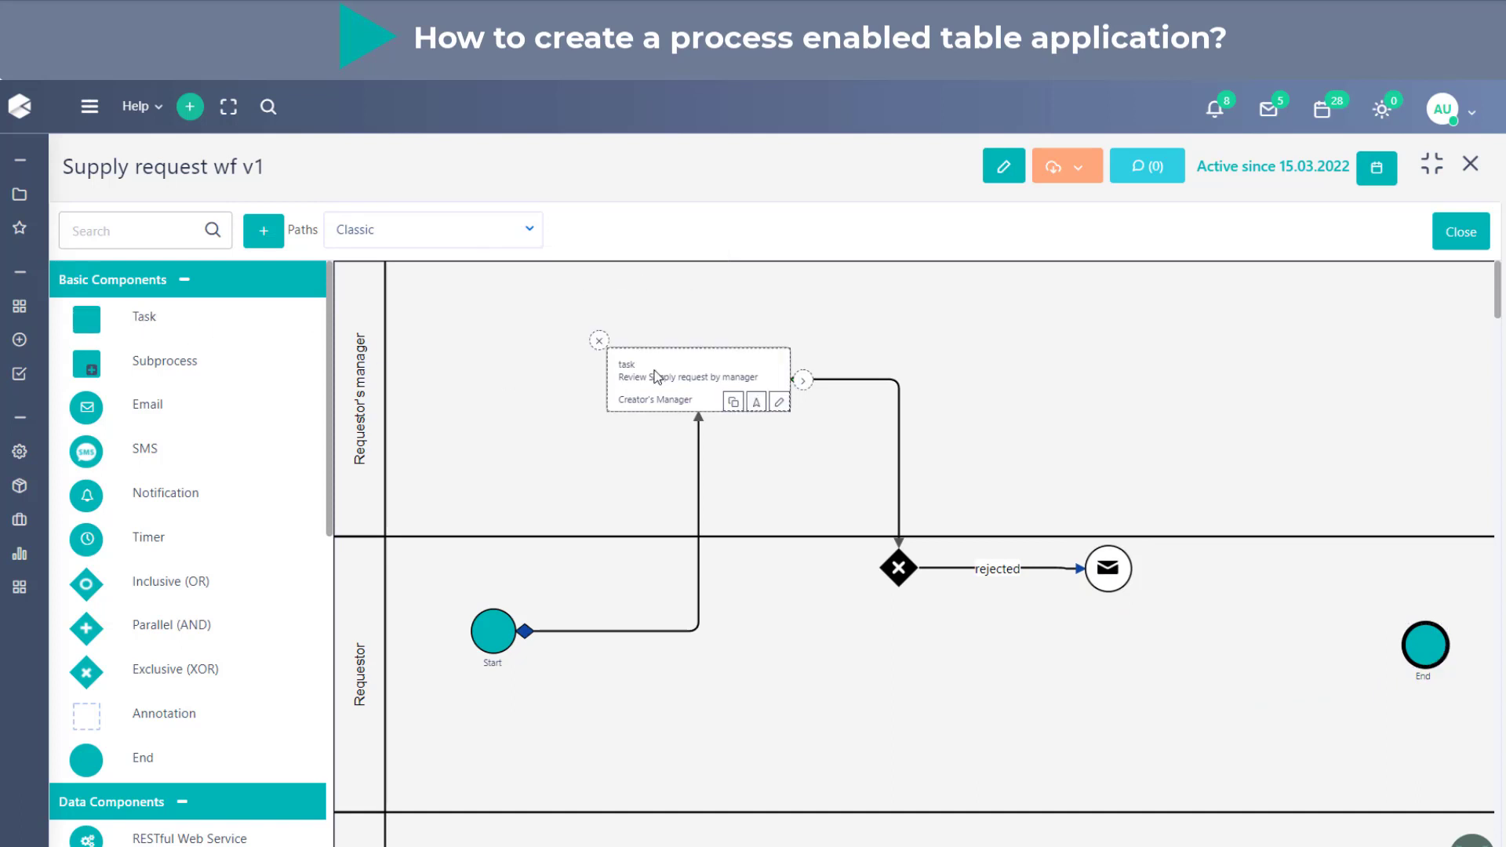
left_click(732, 403)
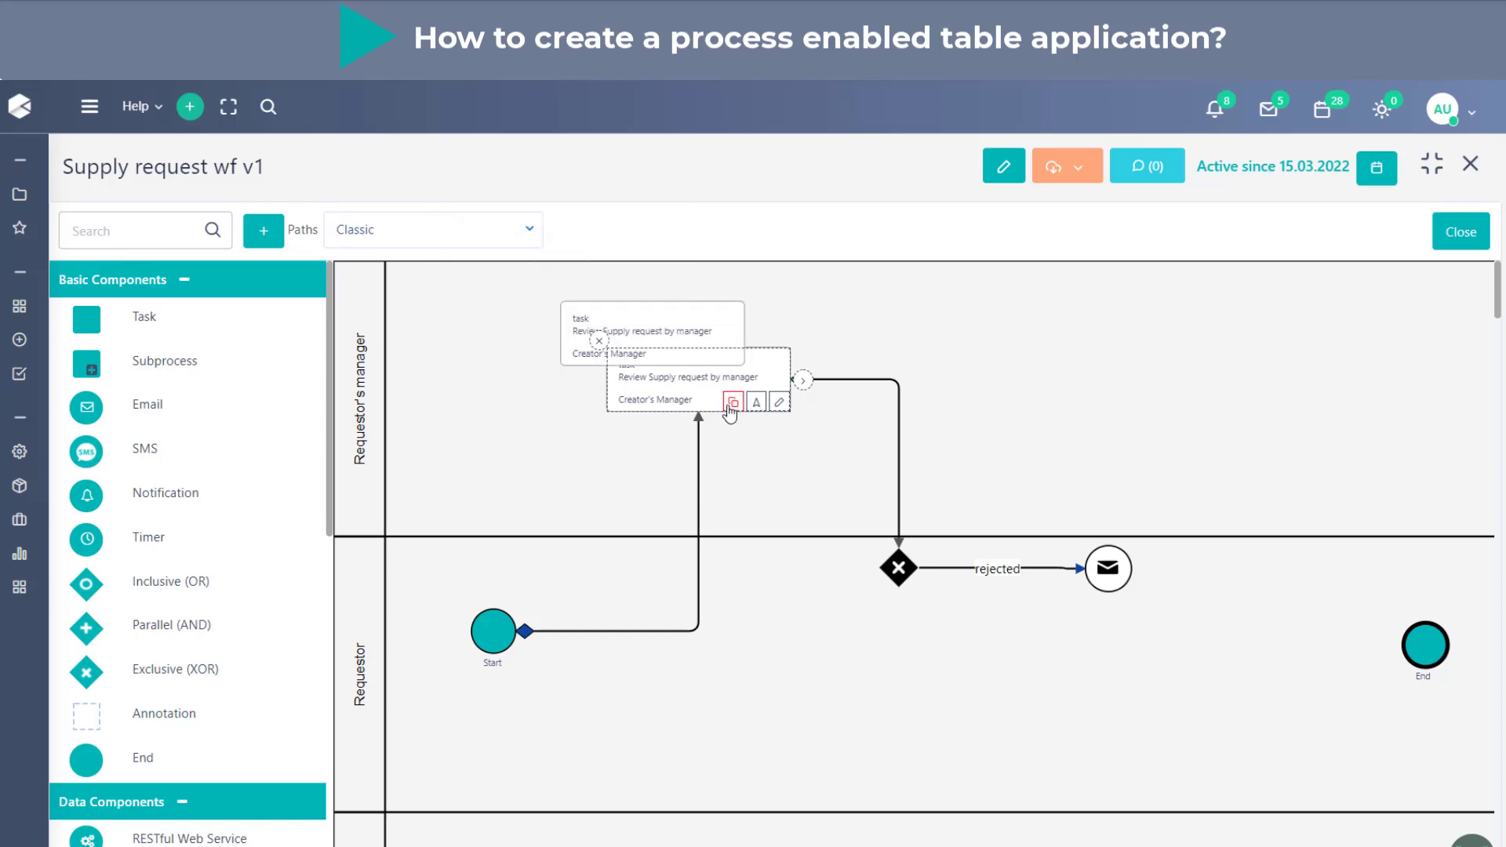
left_click_drag(690, 329, 1170, 702)
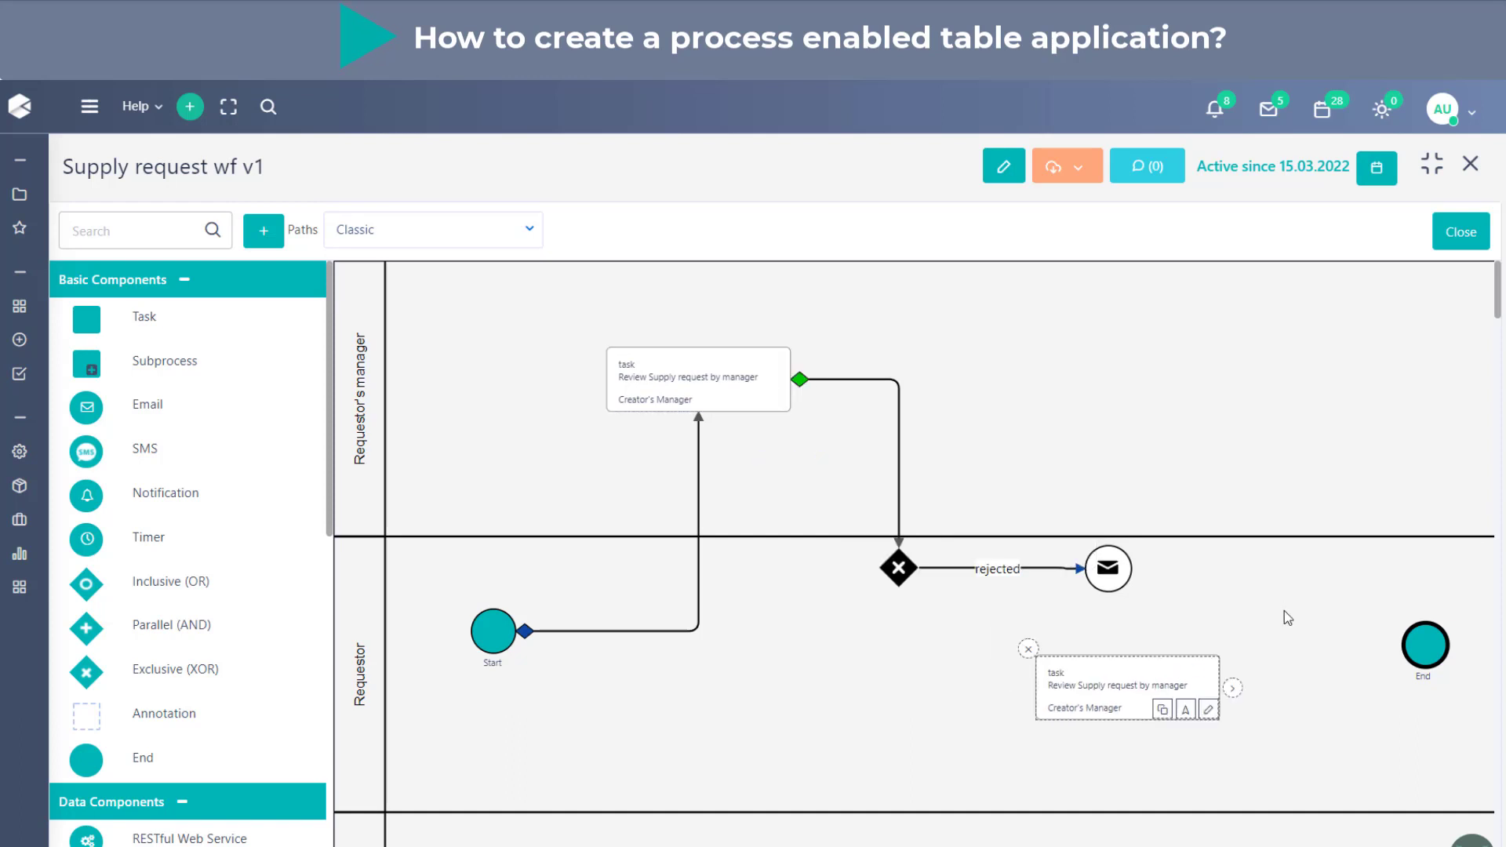
- Change the title of the copied task to "Re-submit Supply request"
left_click(1207, 710)
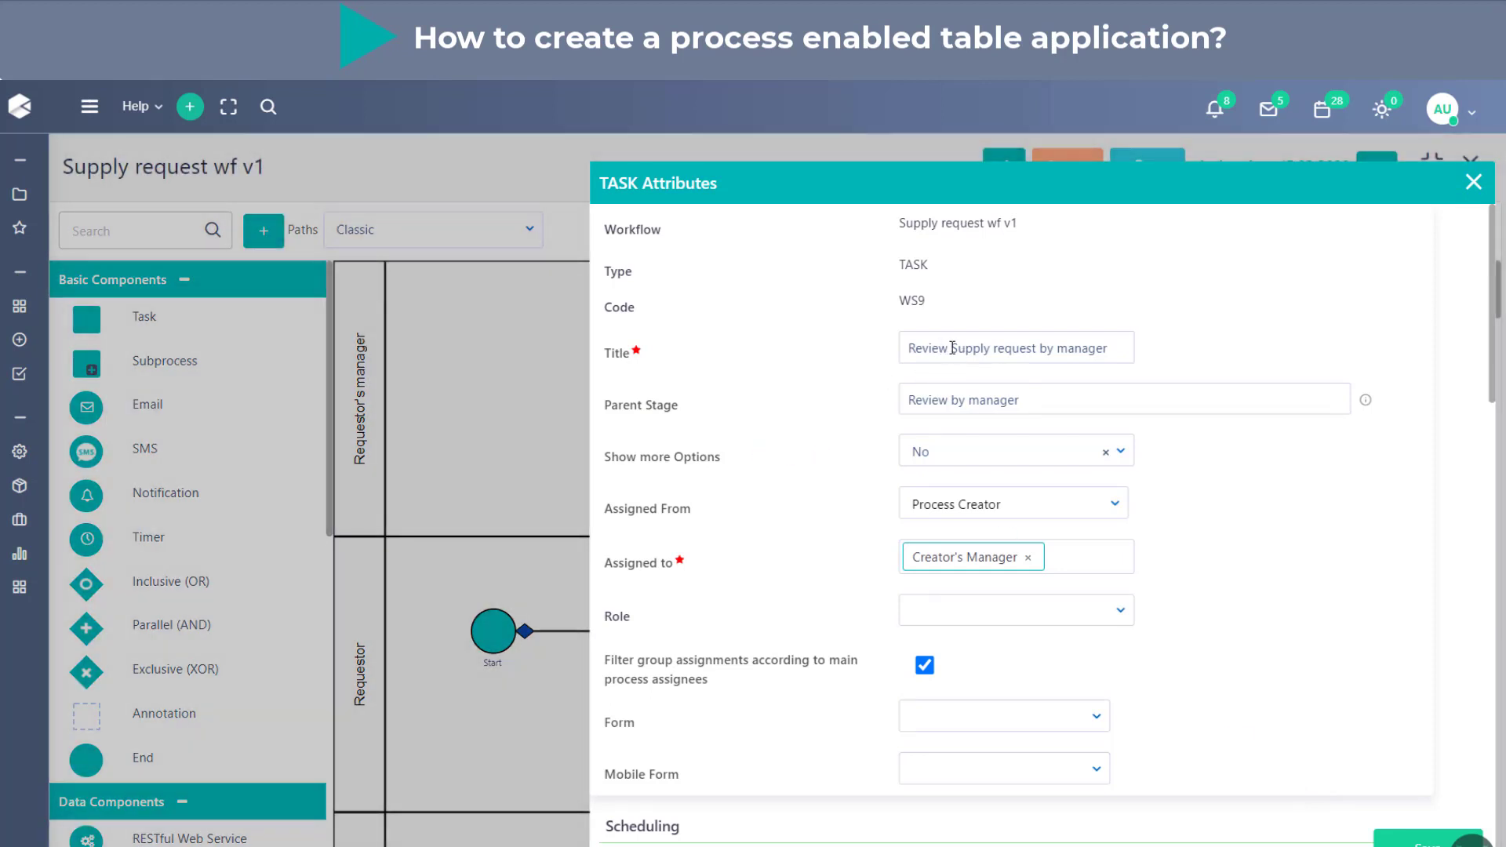
left_click_drag(951, 347, 924, 345)
type("sub")
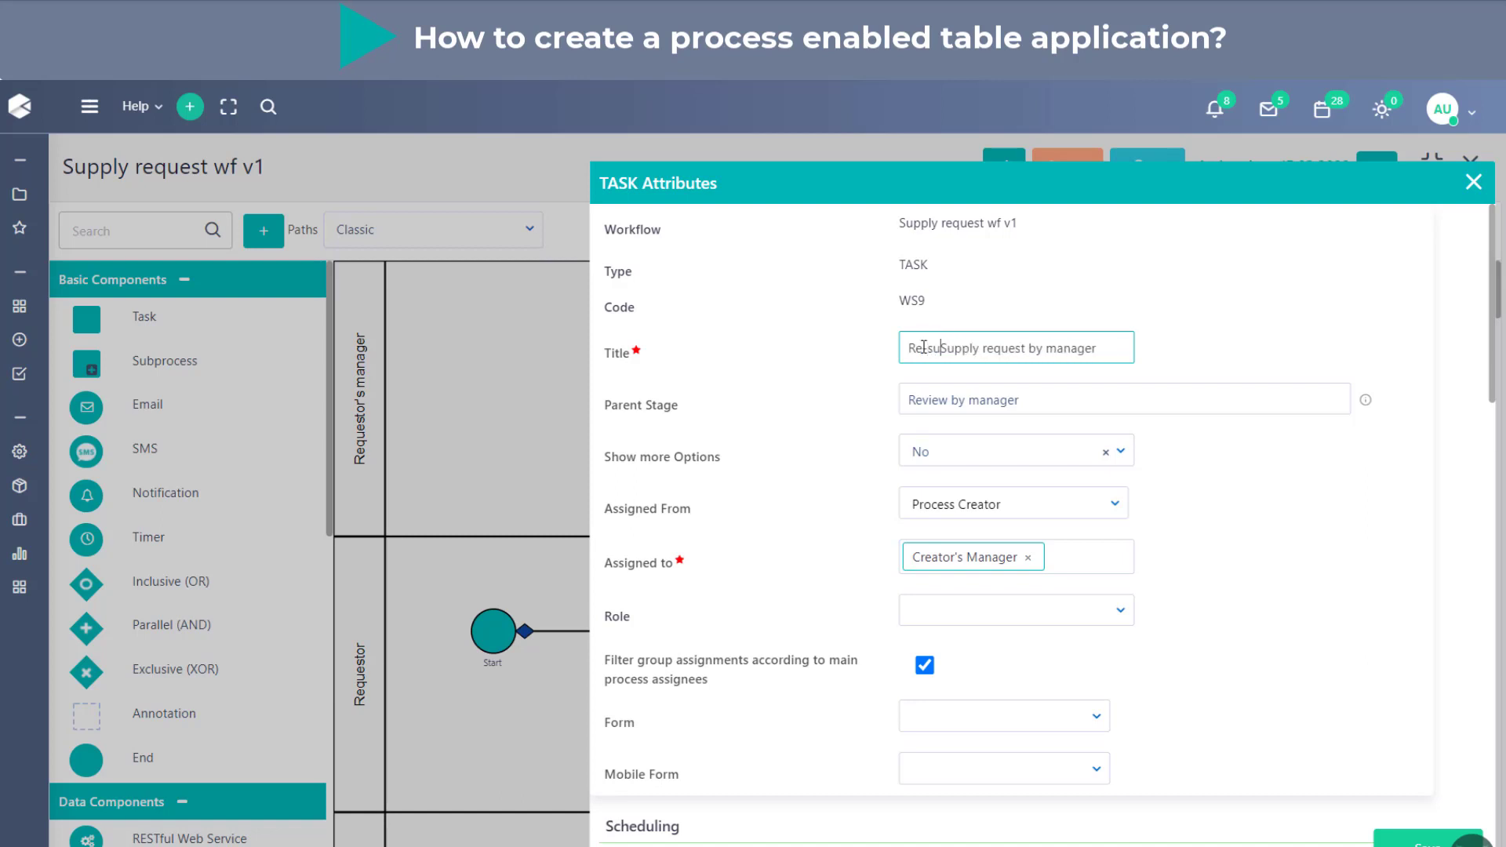
type("mit")
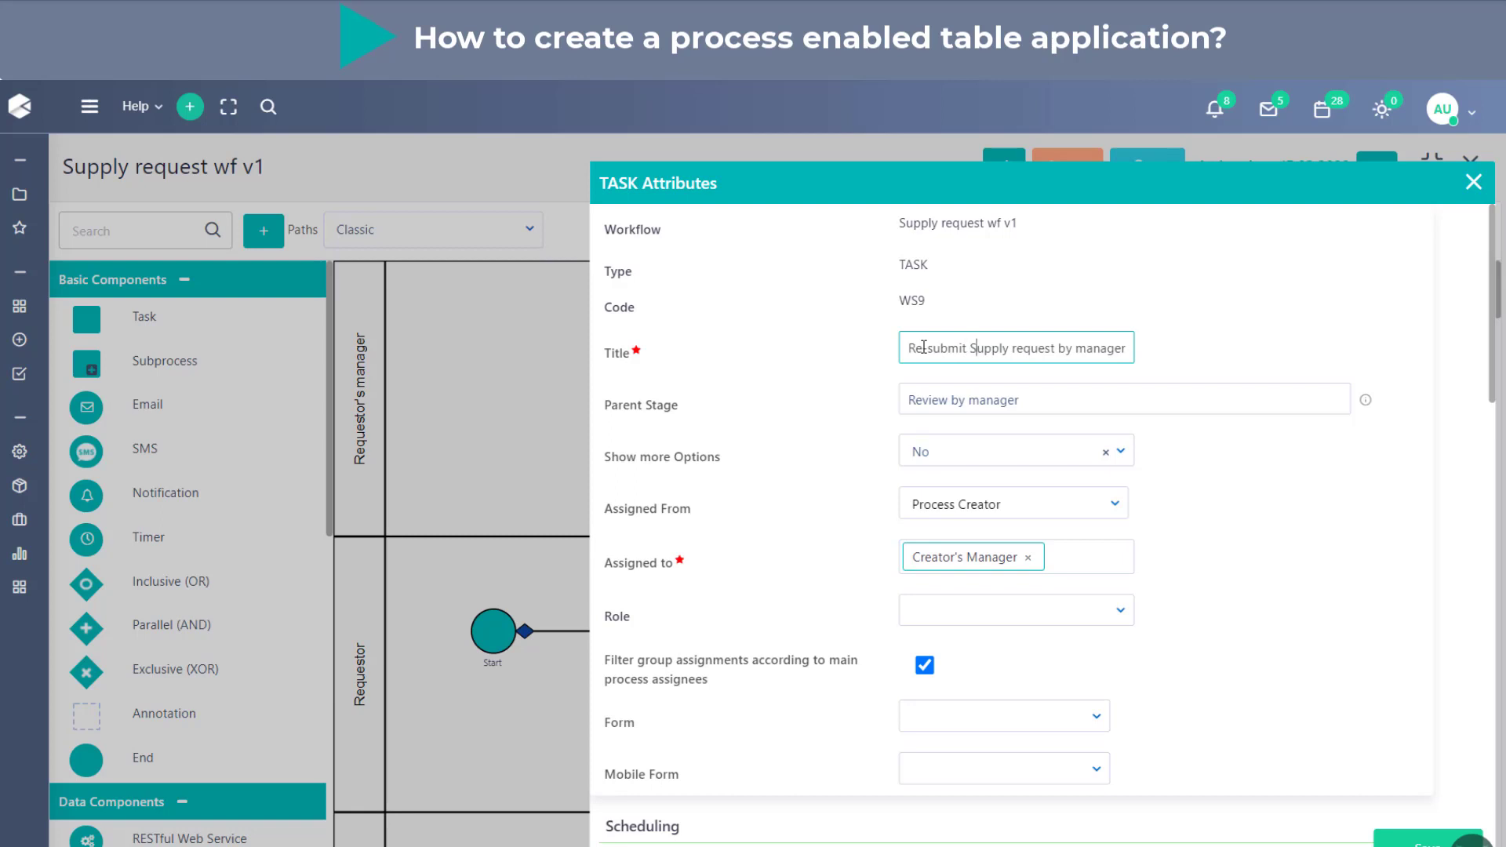
key("shift+End")
key("Delete")
- Copy "Re-submit" from the task's title and use it to replace the parent stage
left_click_drag(968, 346, 863, 350)
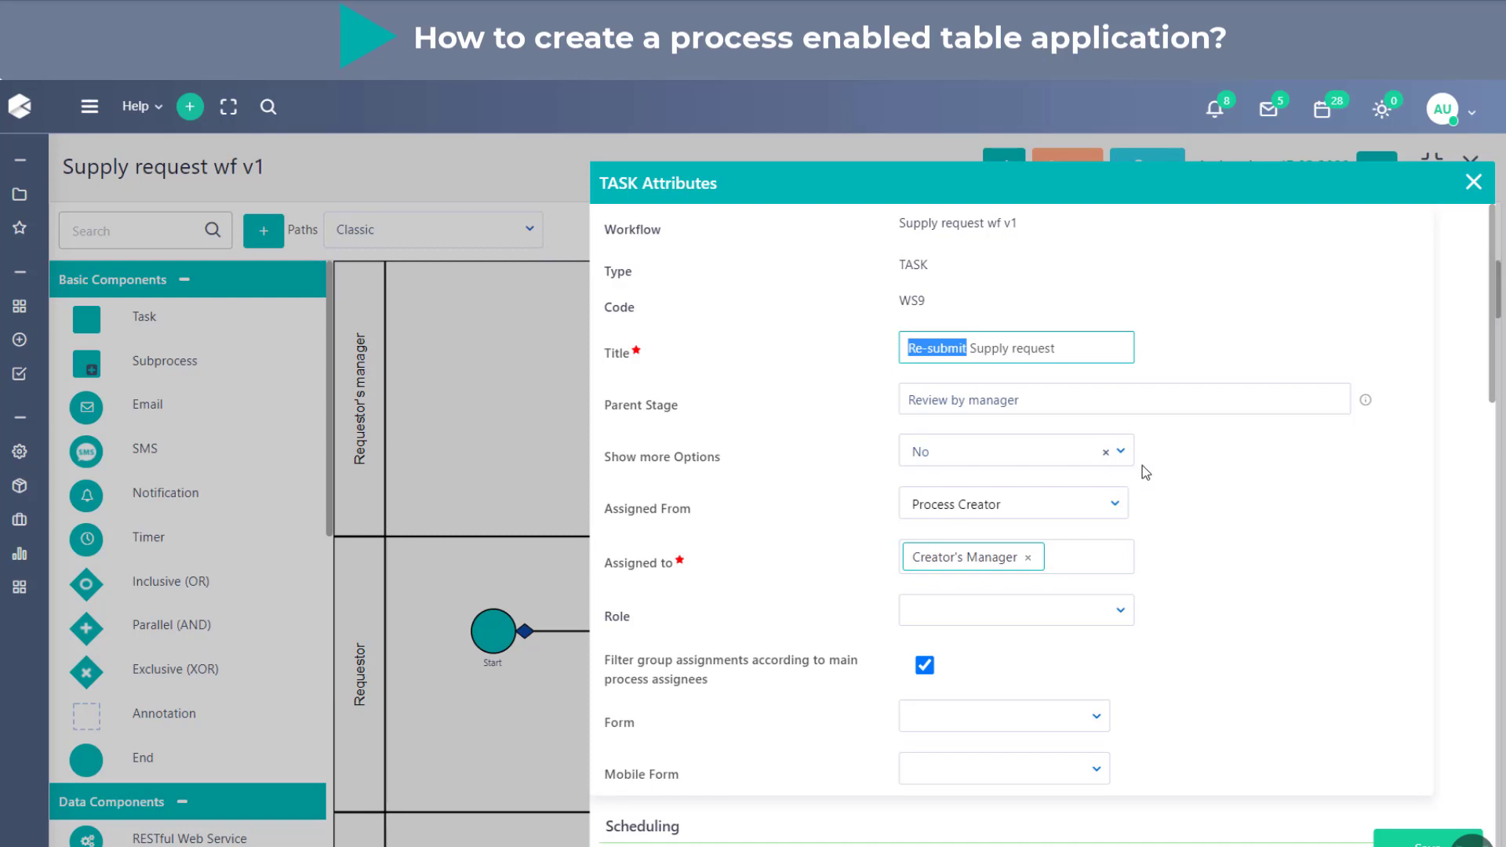
left_click_drag(1106, 403, 718, 444)
key("ctrl+v")
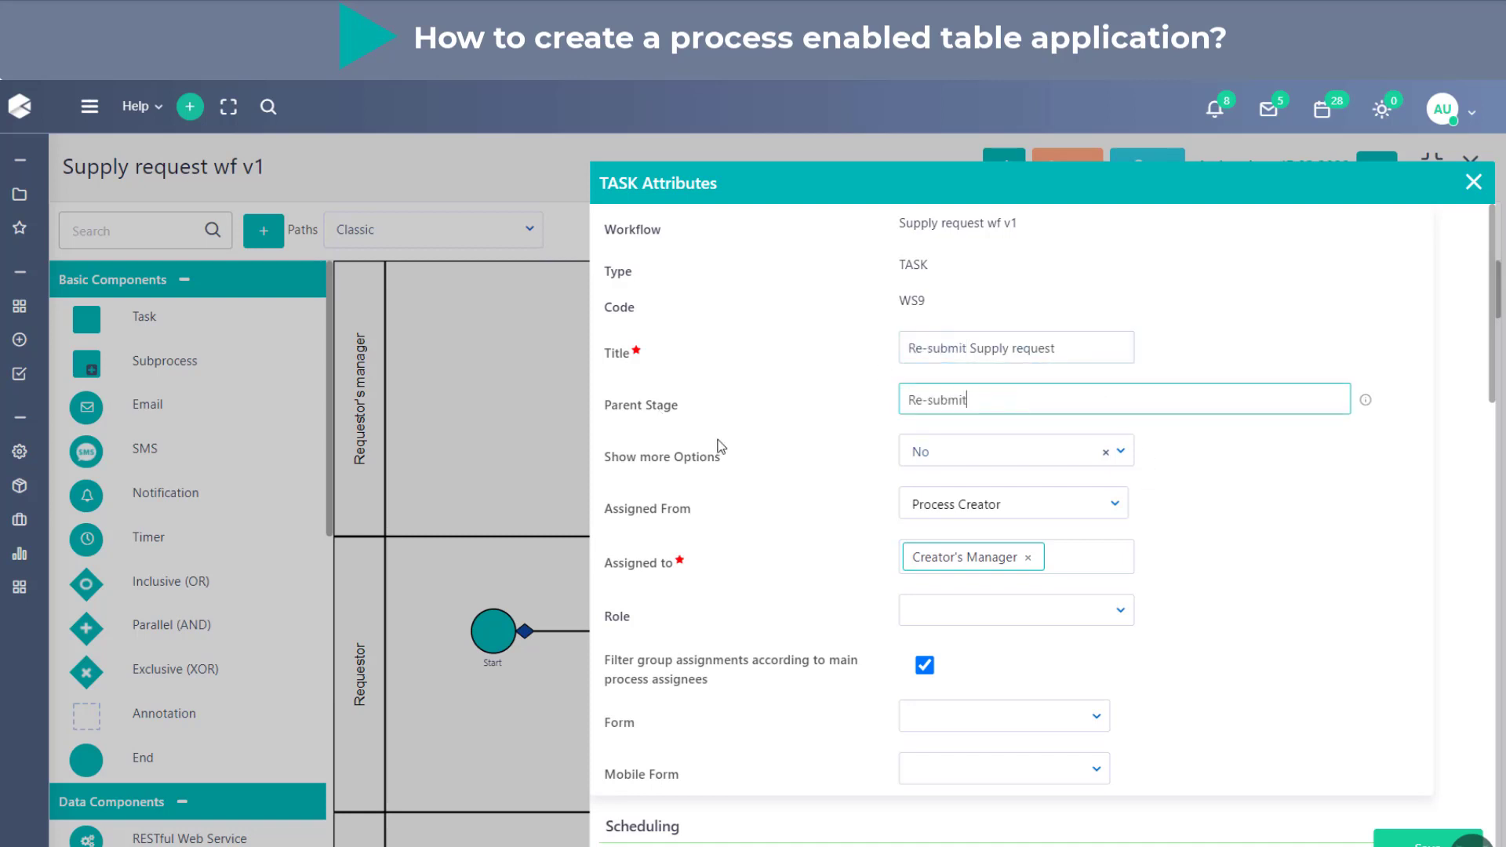
- Reassign the re-submit task from Creator's Manager to Creator and save the task attributes
left_click(1027, 558)
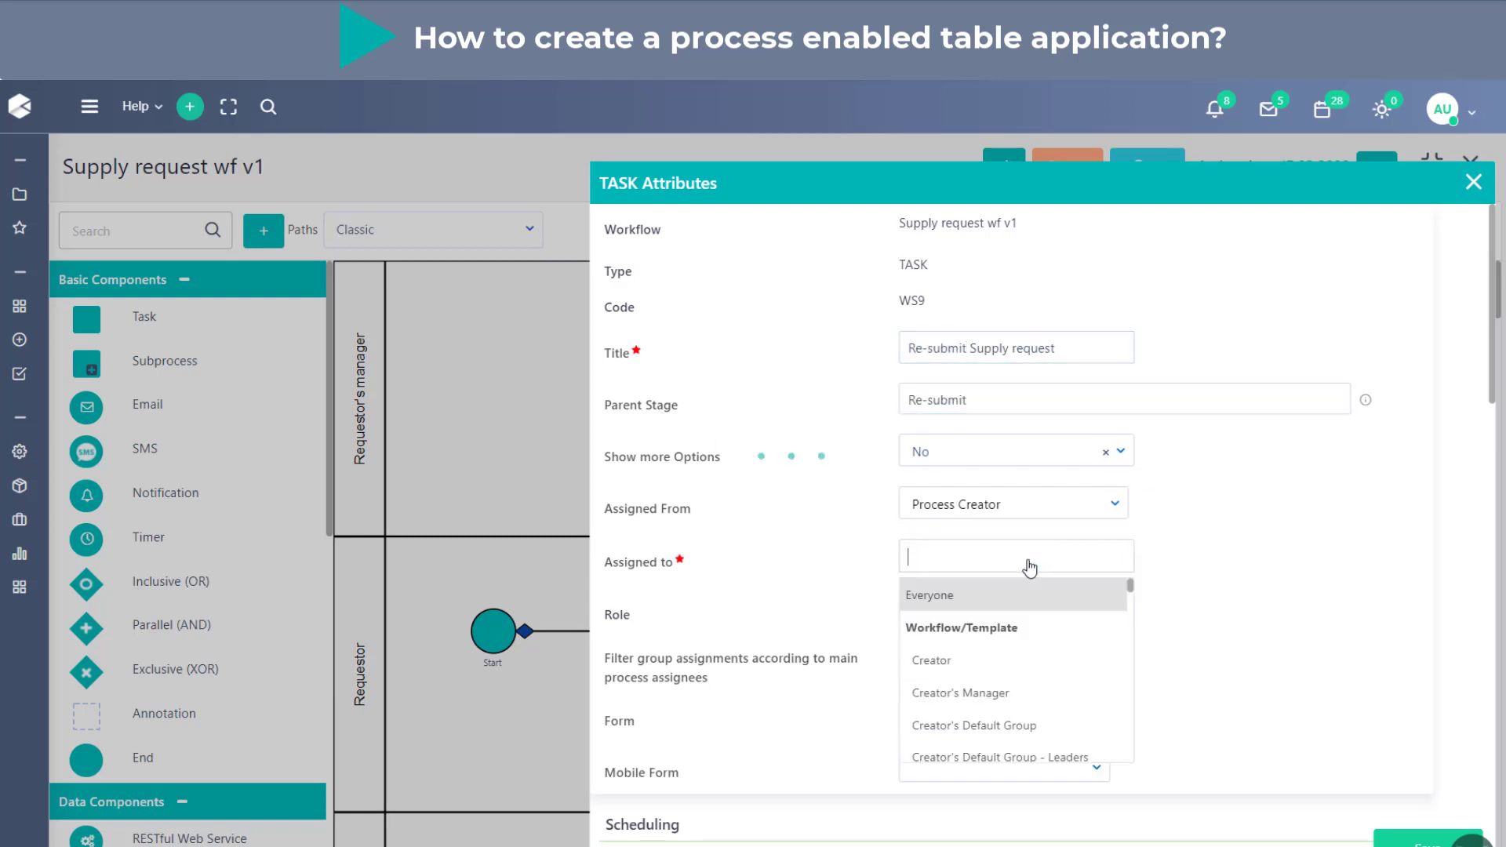
left_click(960, 662)
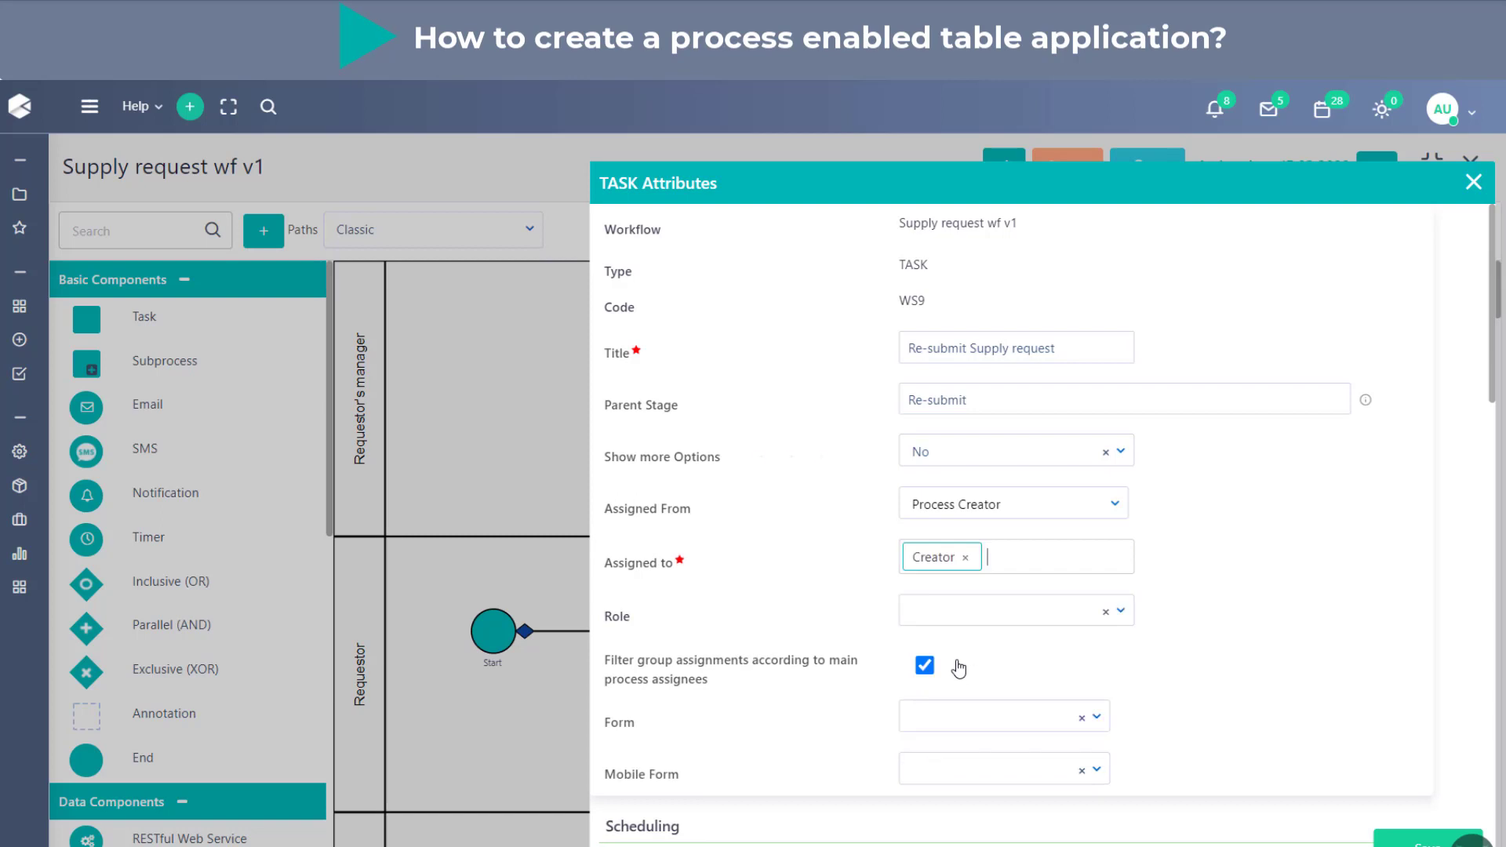
left_click(1411, 842)
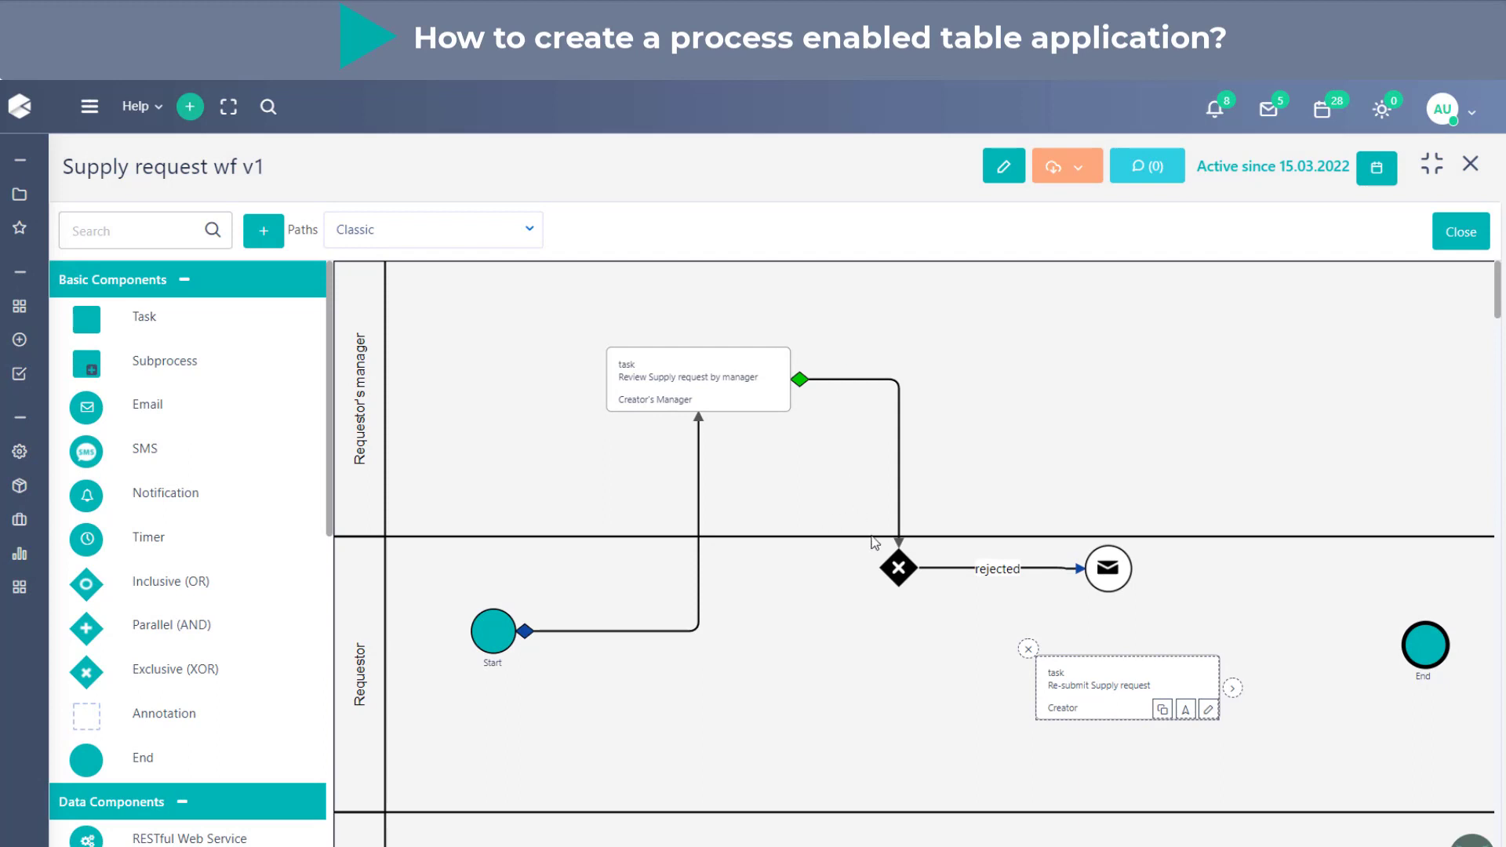
- Link the Notify creator email to the re-submit task, and link that task back to the manager's review task, keeping the default states
left_click(1120, 584)
left_click_drag(1144, 569, 1121, 681)
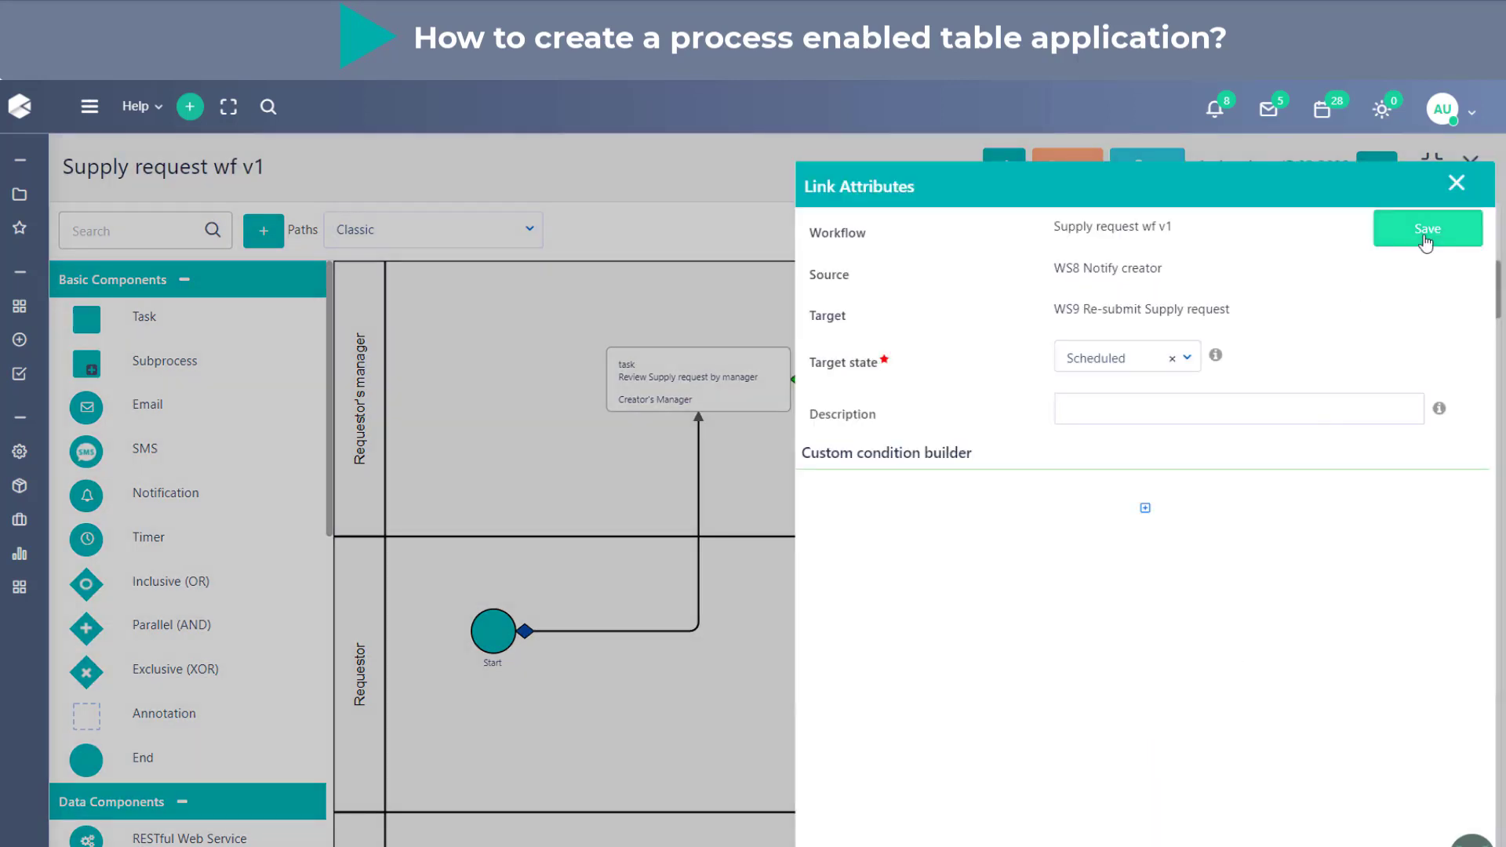
left_click(1426, 232)
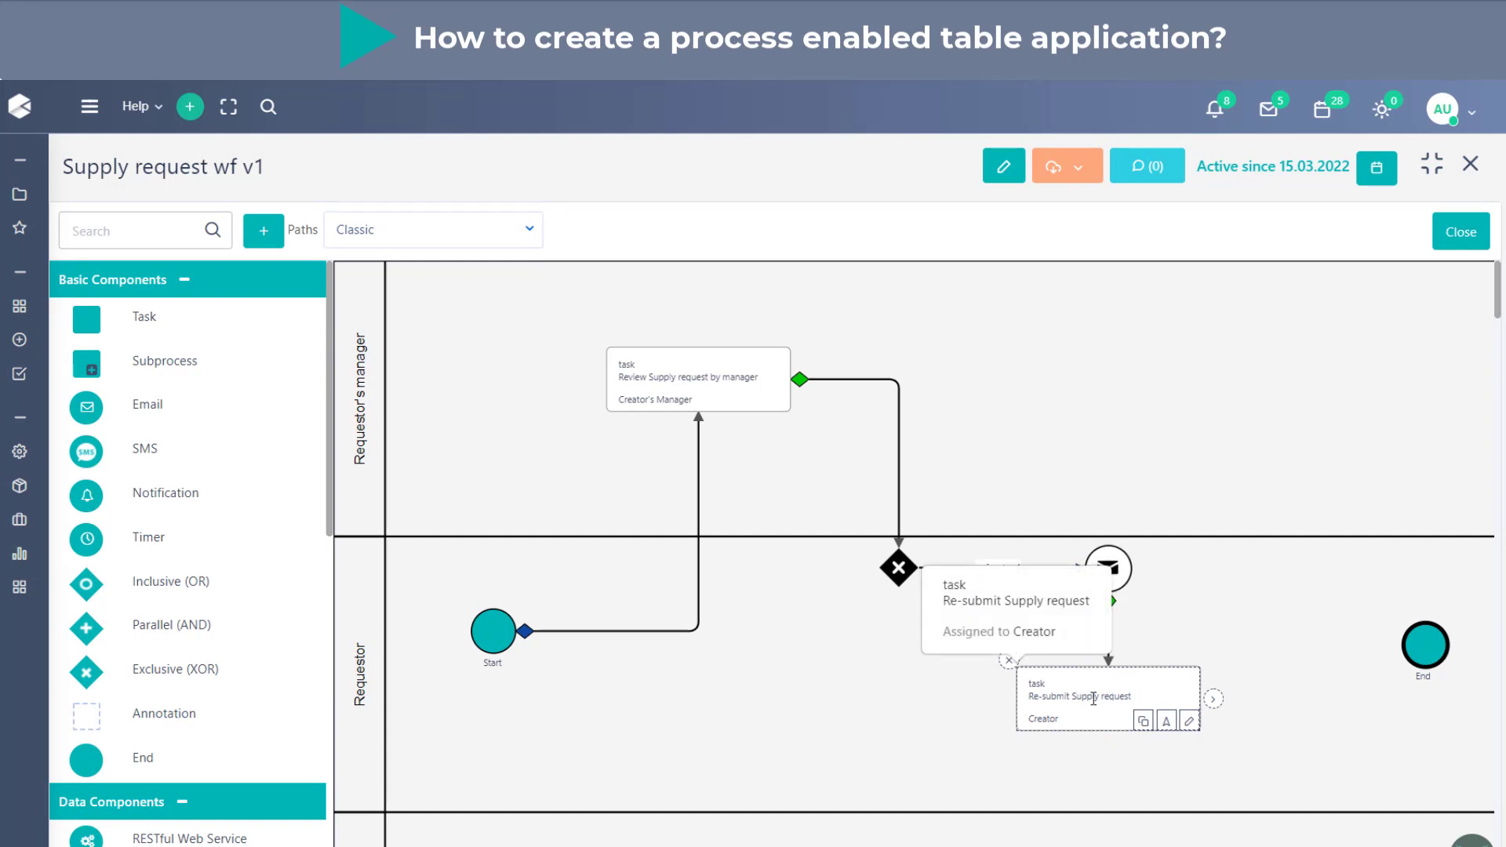
left_click_drag(1213, 698, 698, 392)
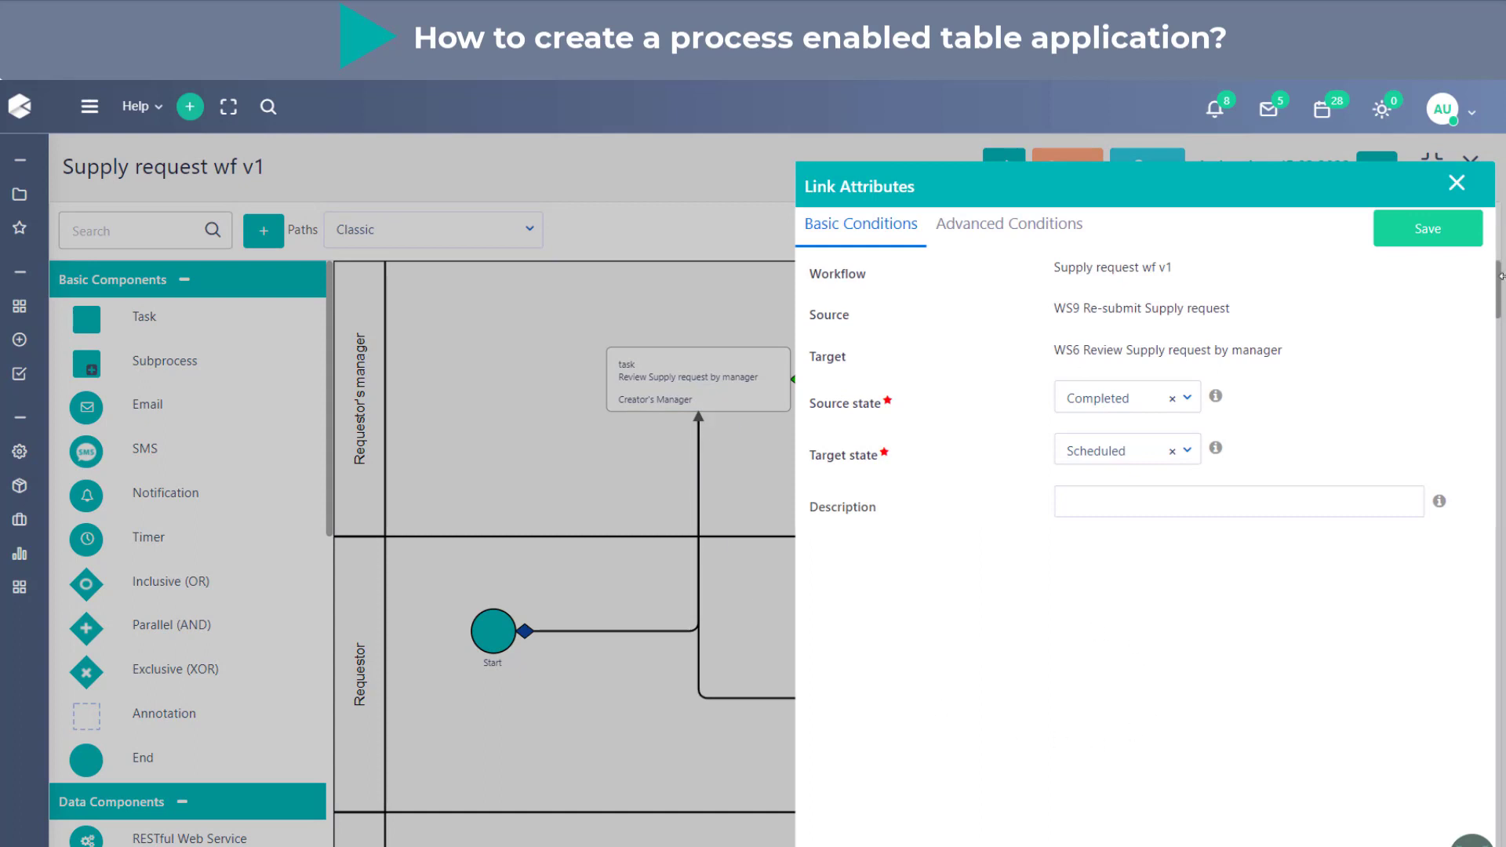
left_click(1422, 234)
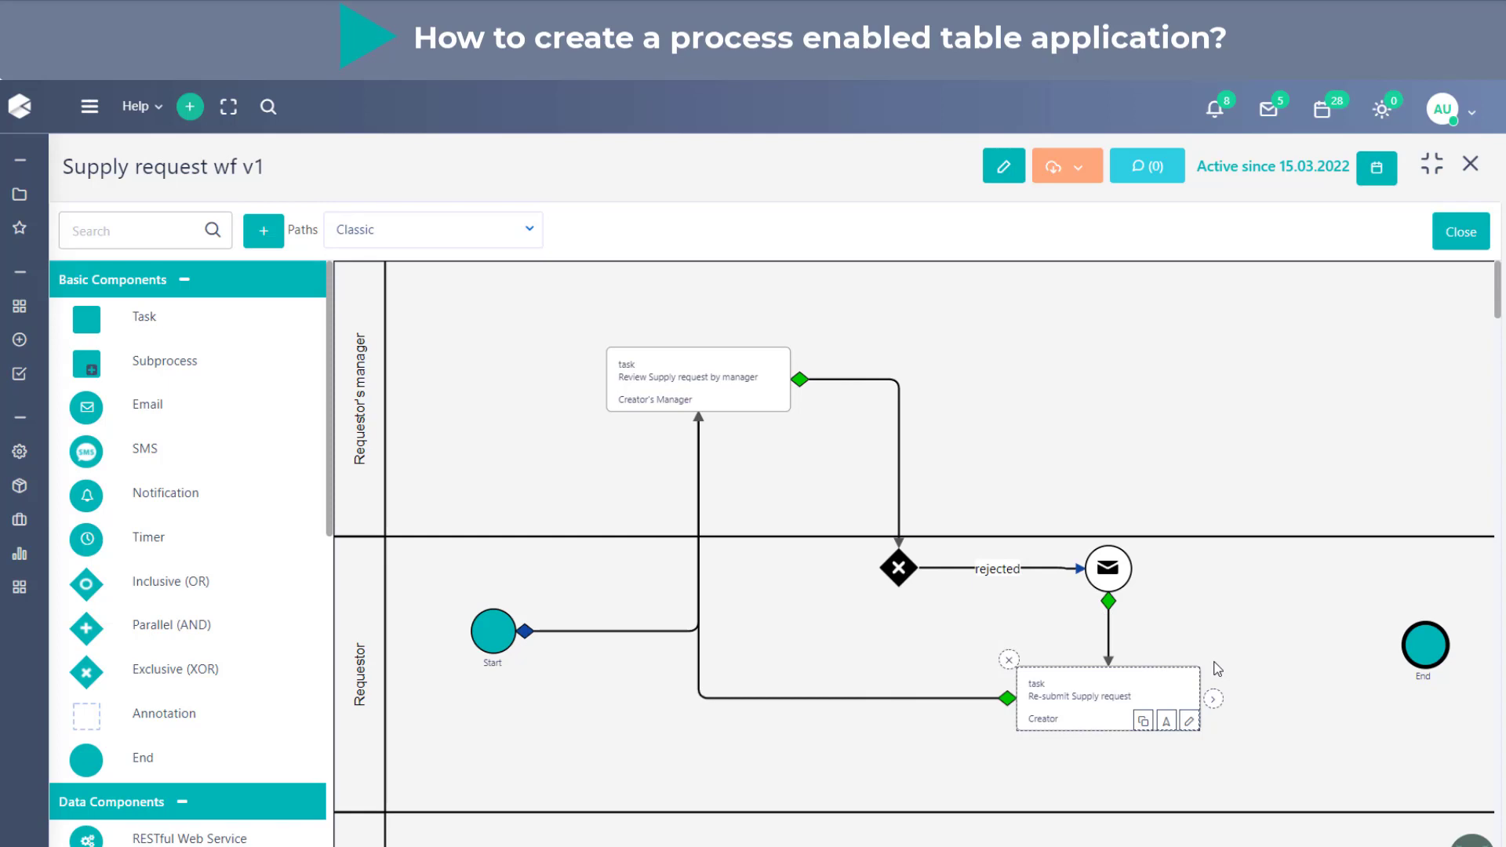
- Add a Notification component to the Requestor lane, near the re-submit task, and title it "Notify creator"
scroll(1042, 636, "down", 1)
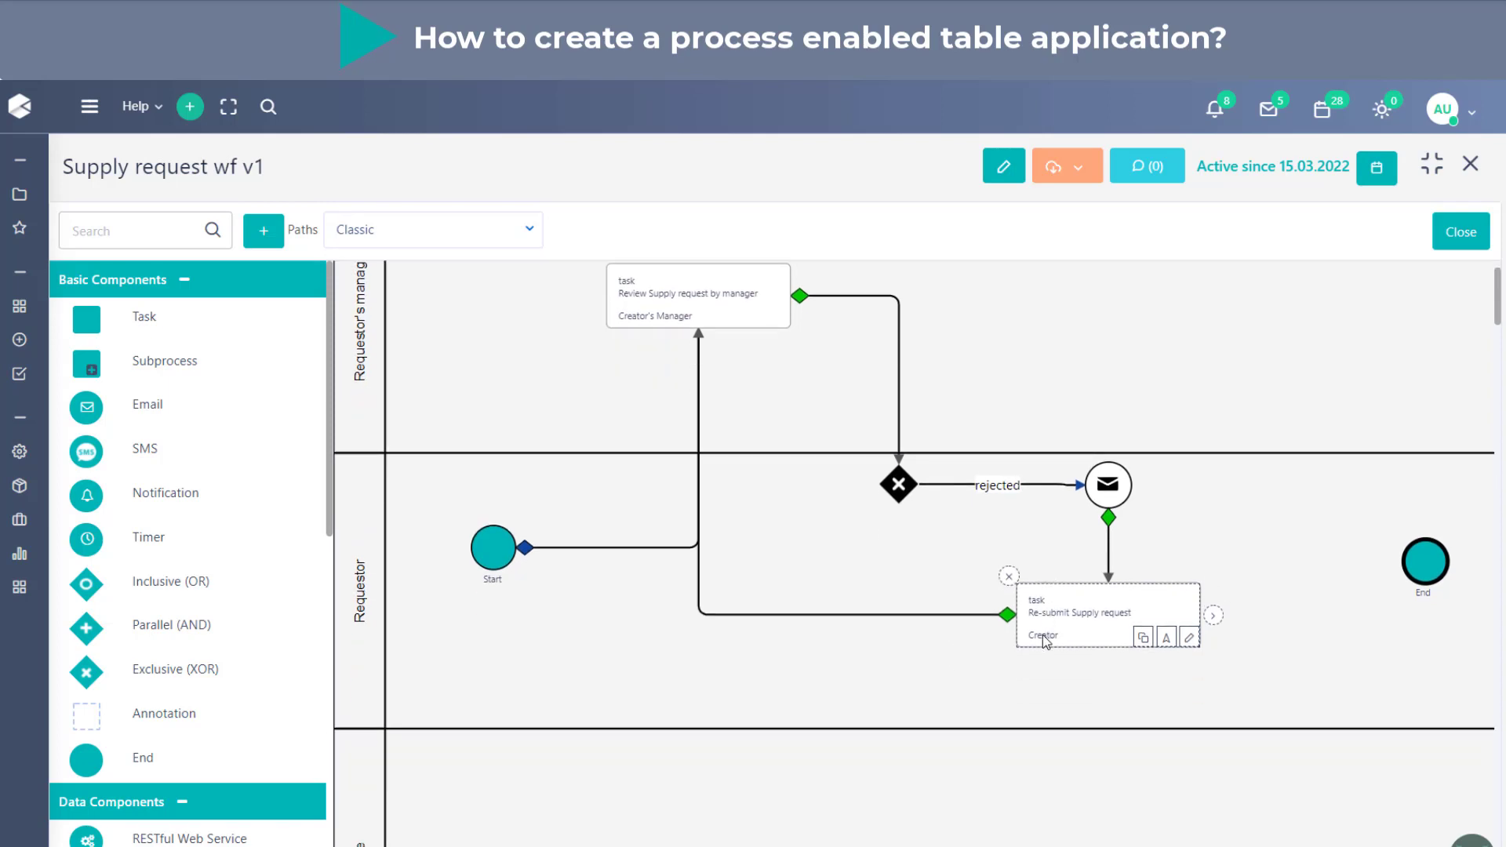
left_click_drag(174, 496, 1000, 657)
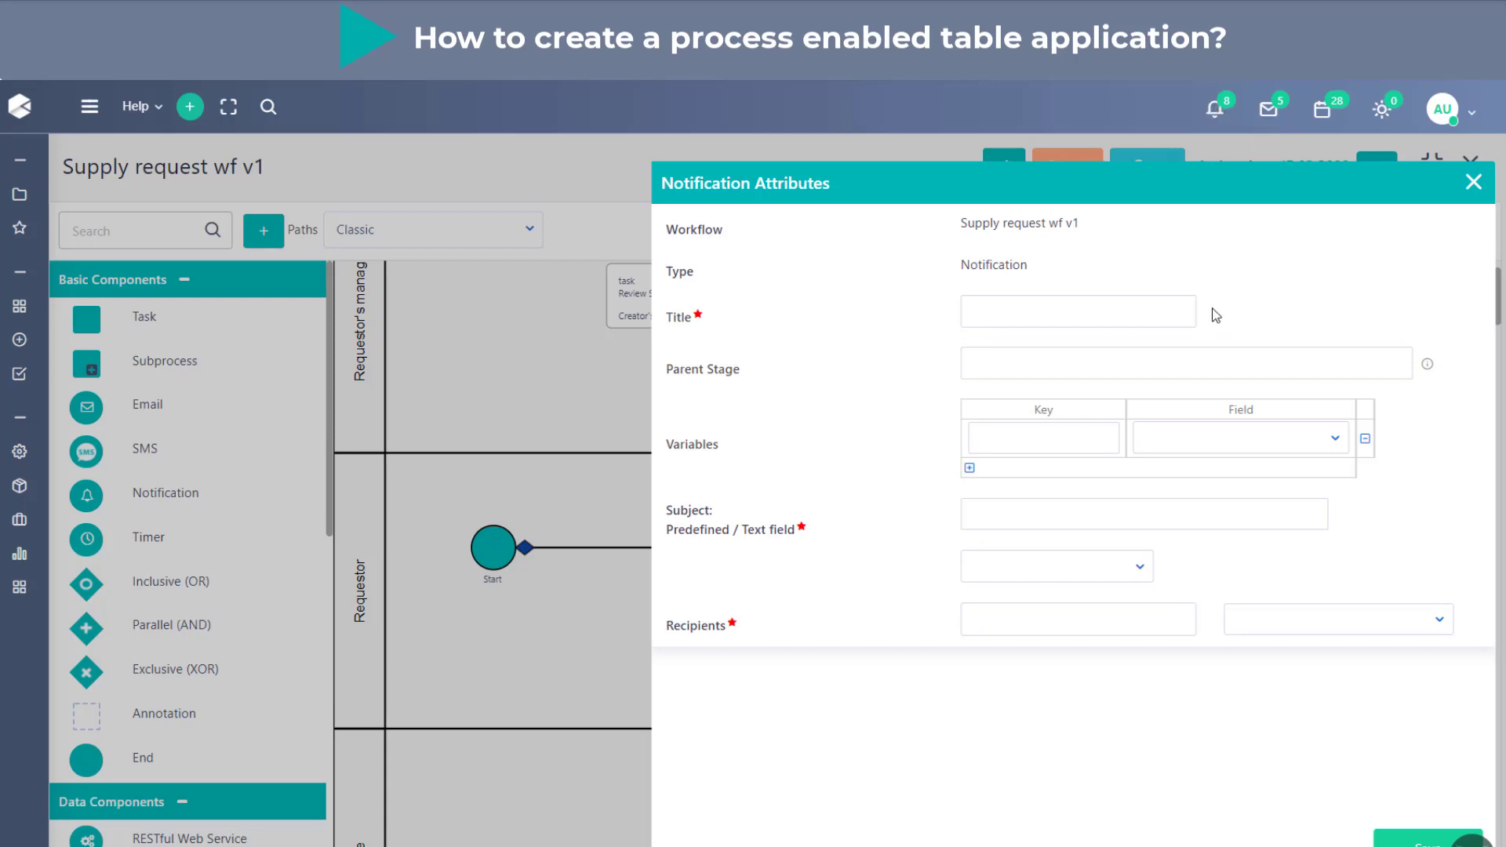
left_click(1080, 306)
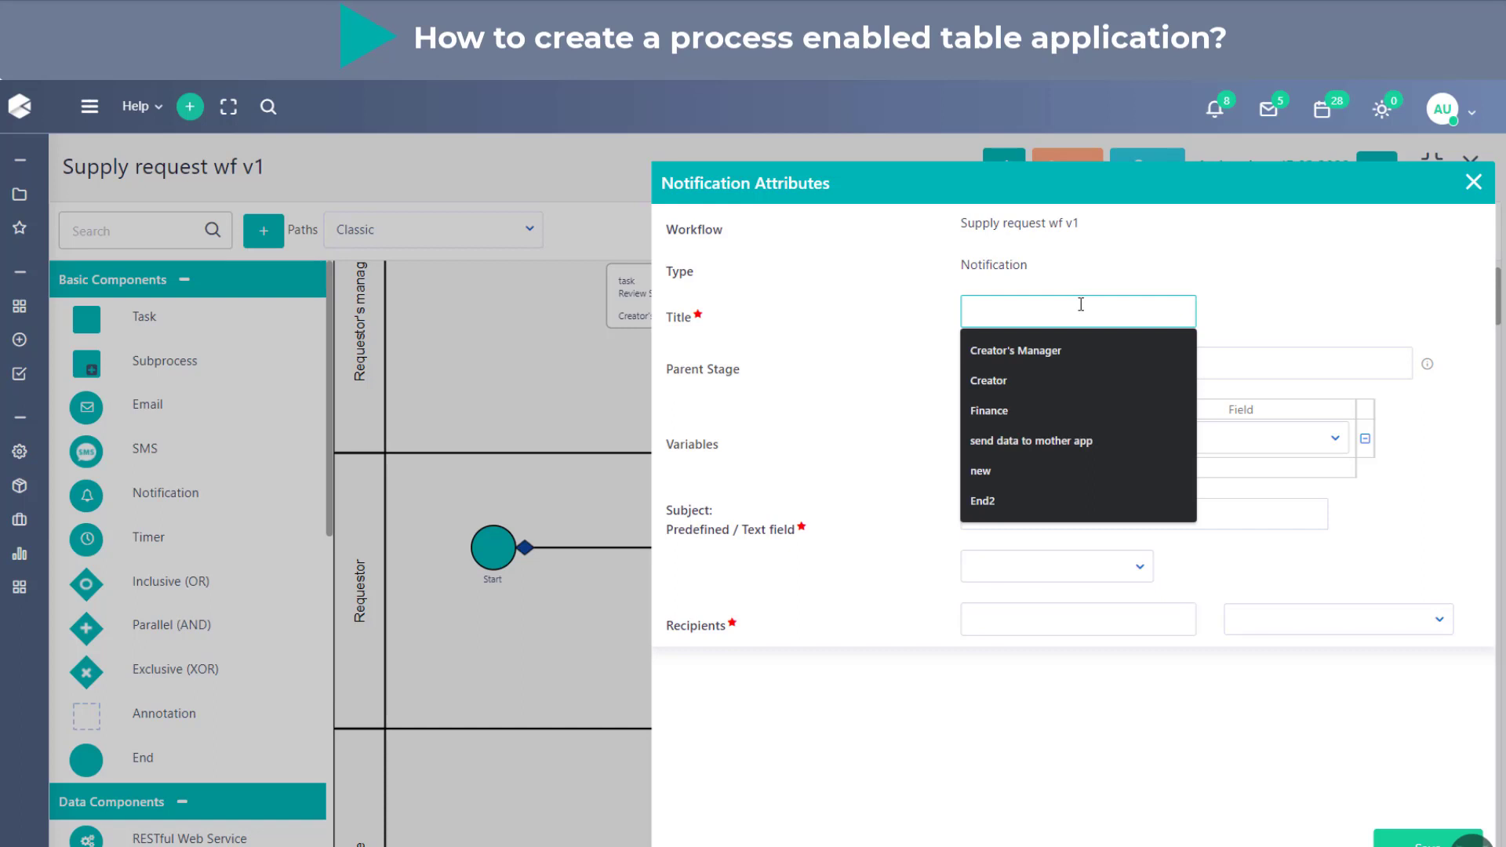
type("No")
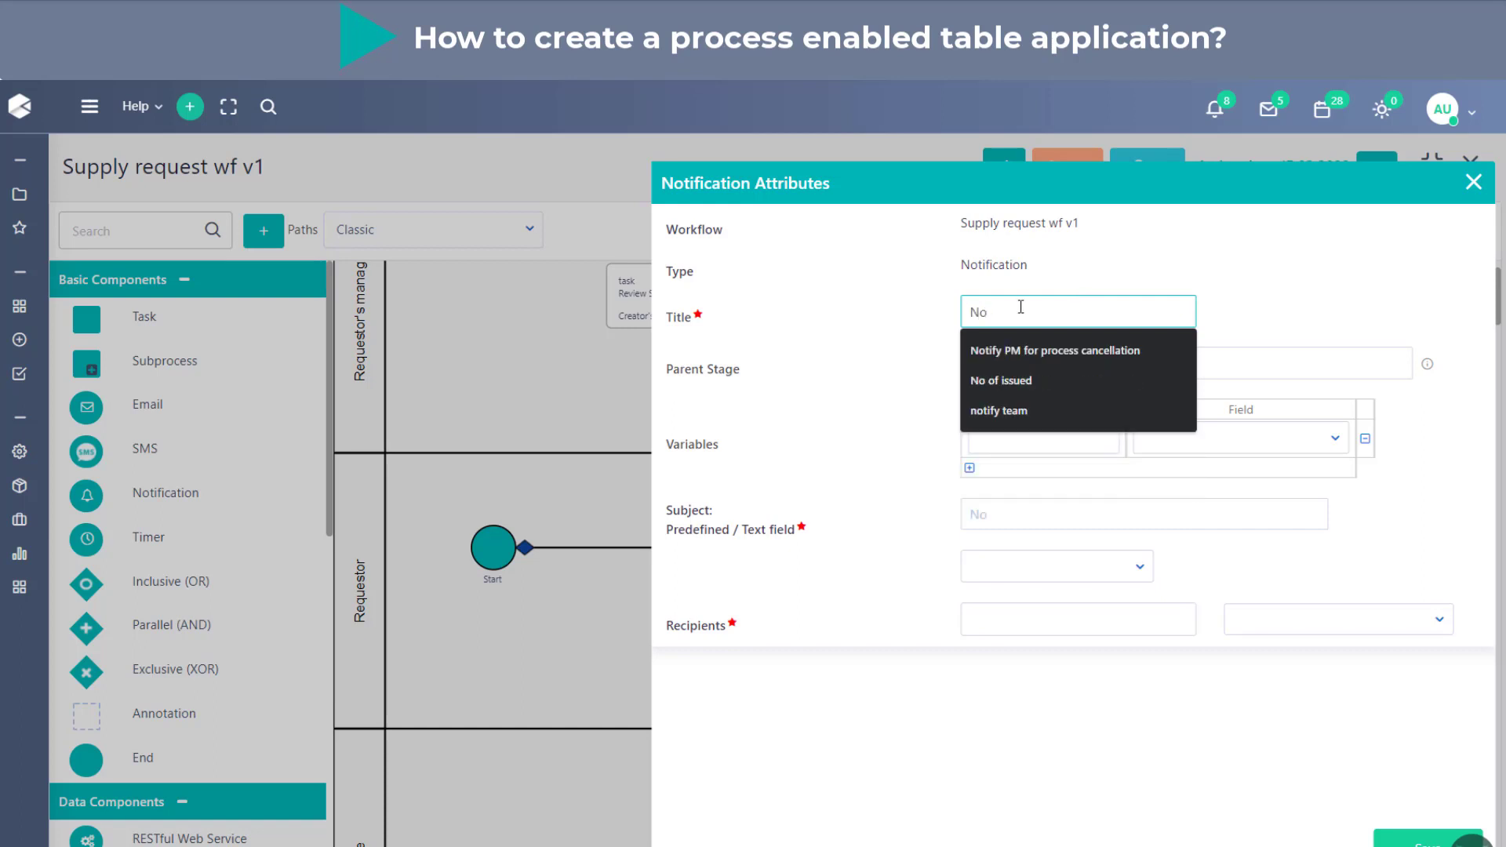
type("tify creator")
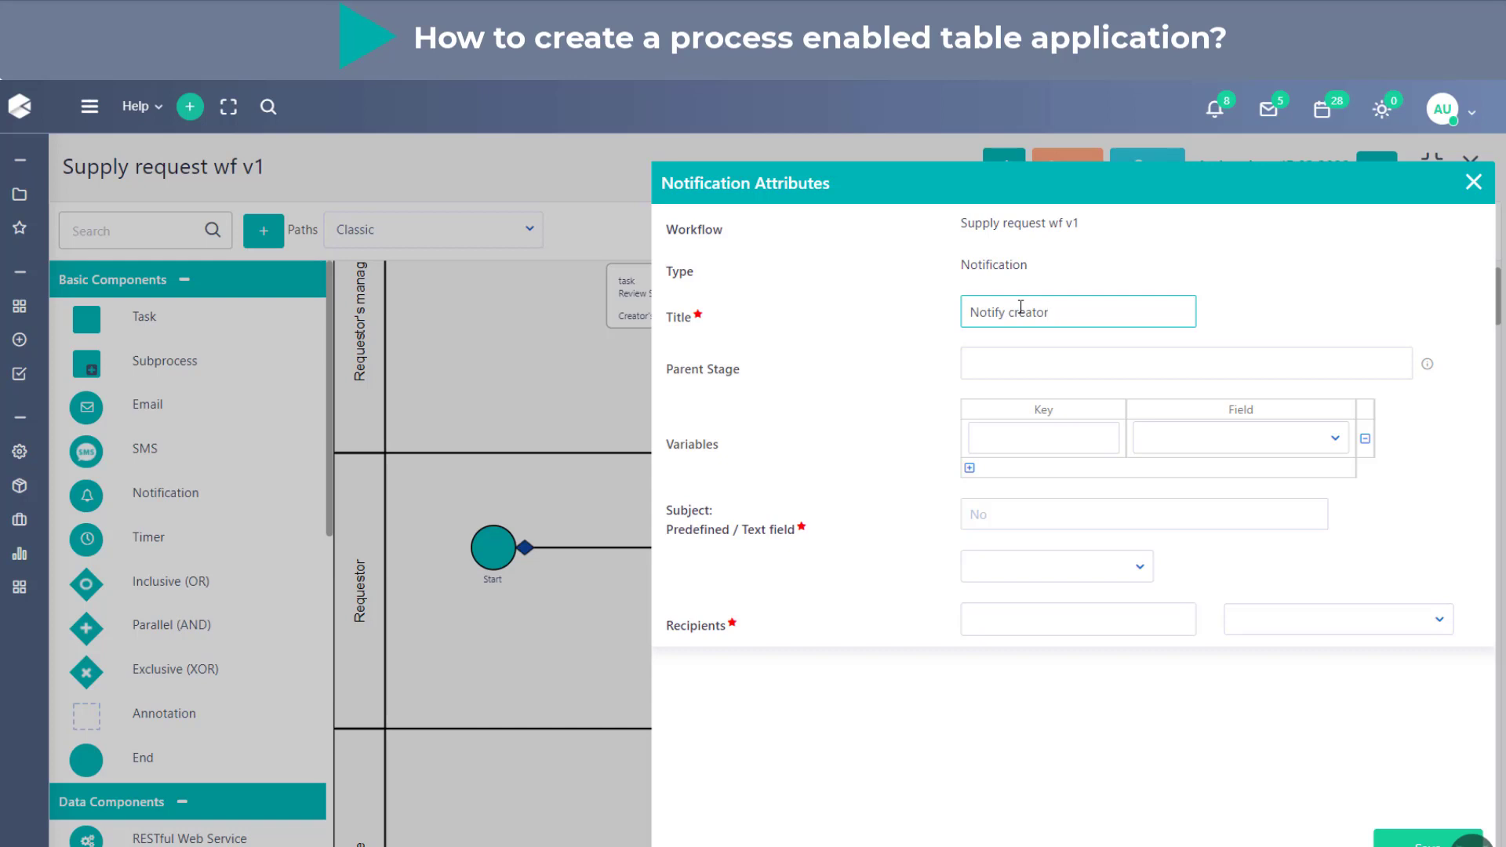
left_click(949, 417)
- Set the notification's subject to "Your Supply request has been approved"
left_click(1006, 521)
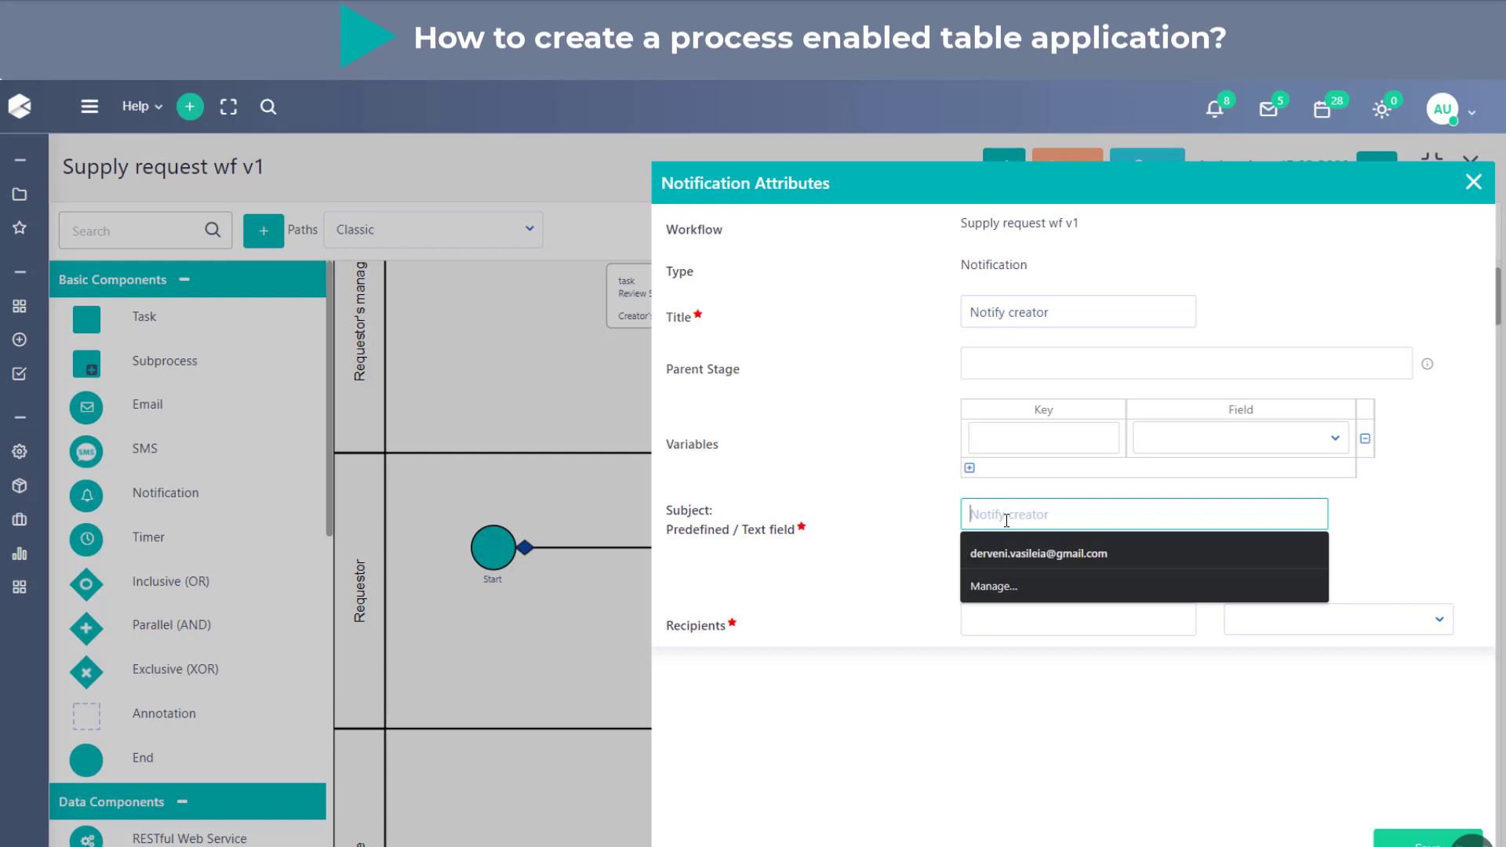
type("Your")
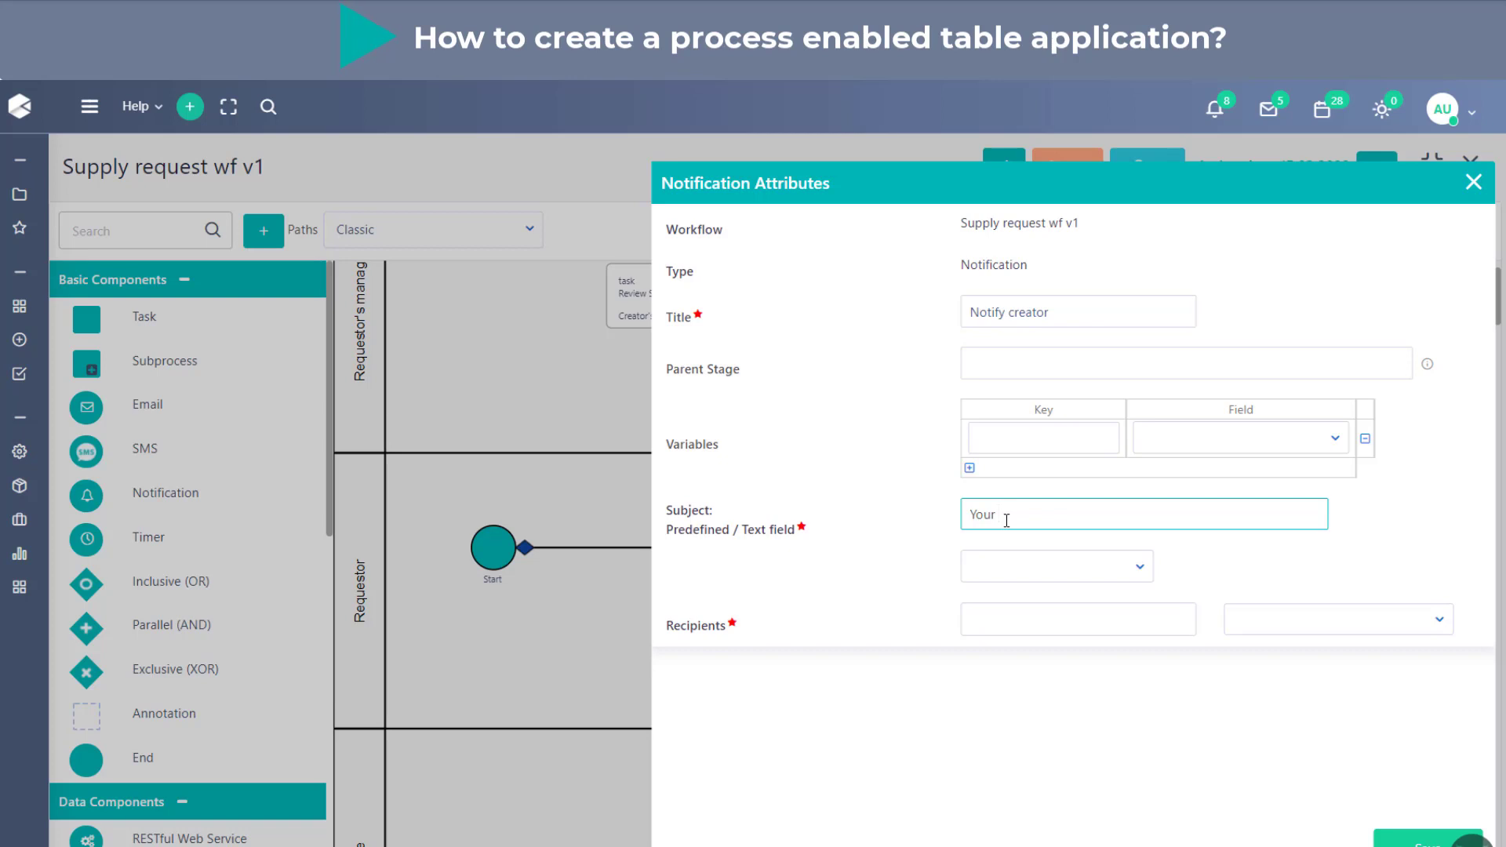
type("Supply request has been approved")
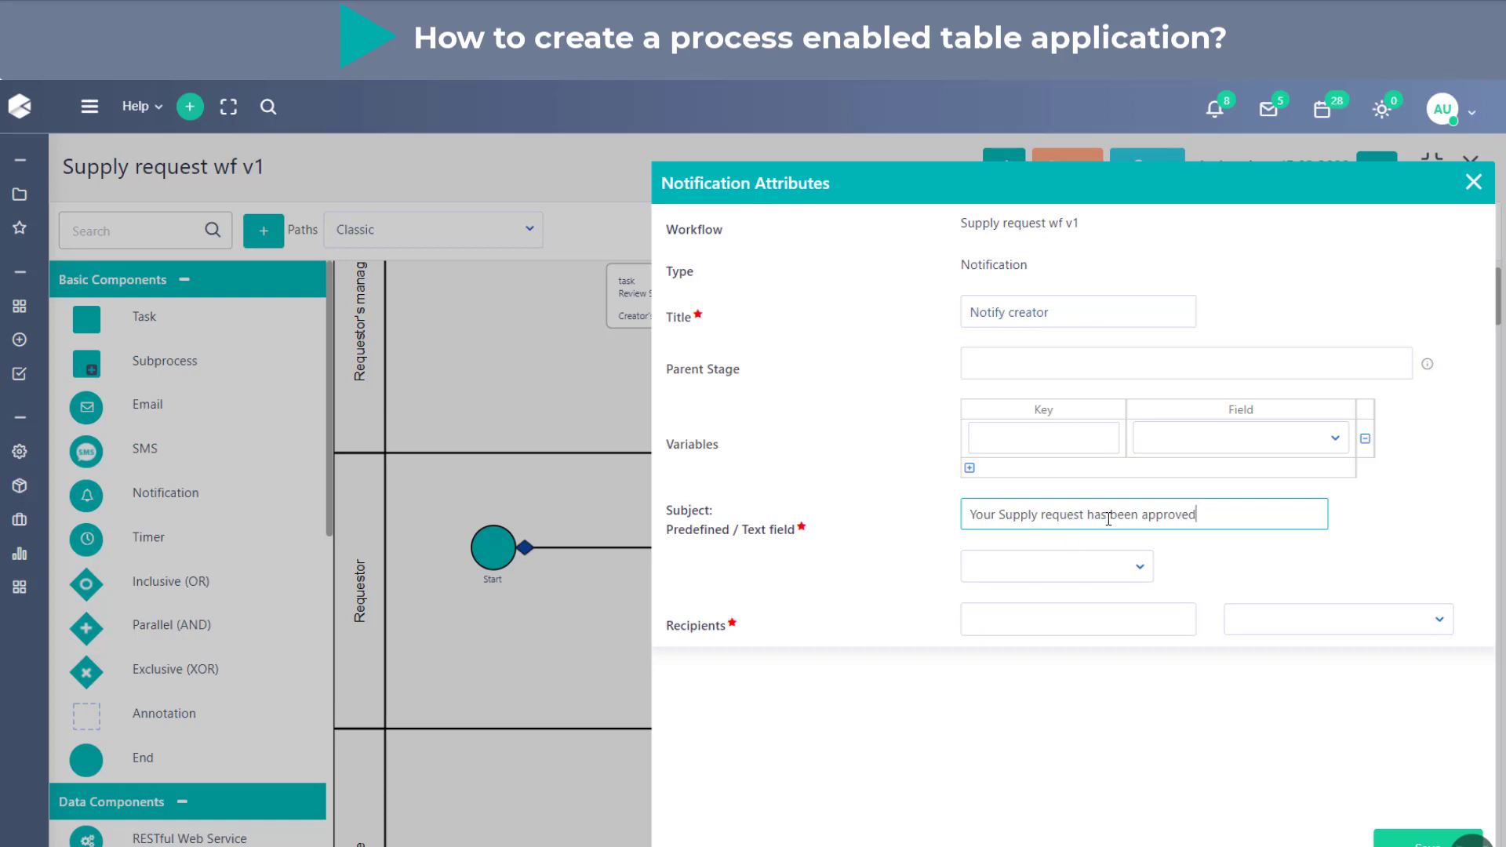
- Insert the reference number variable #app.USR_REF_NO# between "Supply" and "request" in the notification's subject
left_click(1040, 513)
type("#app#")
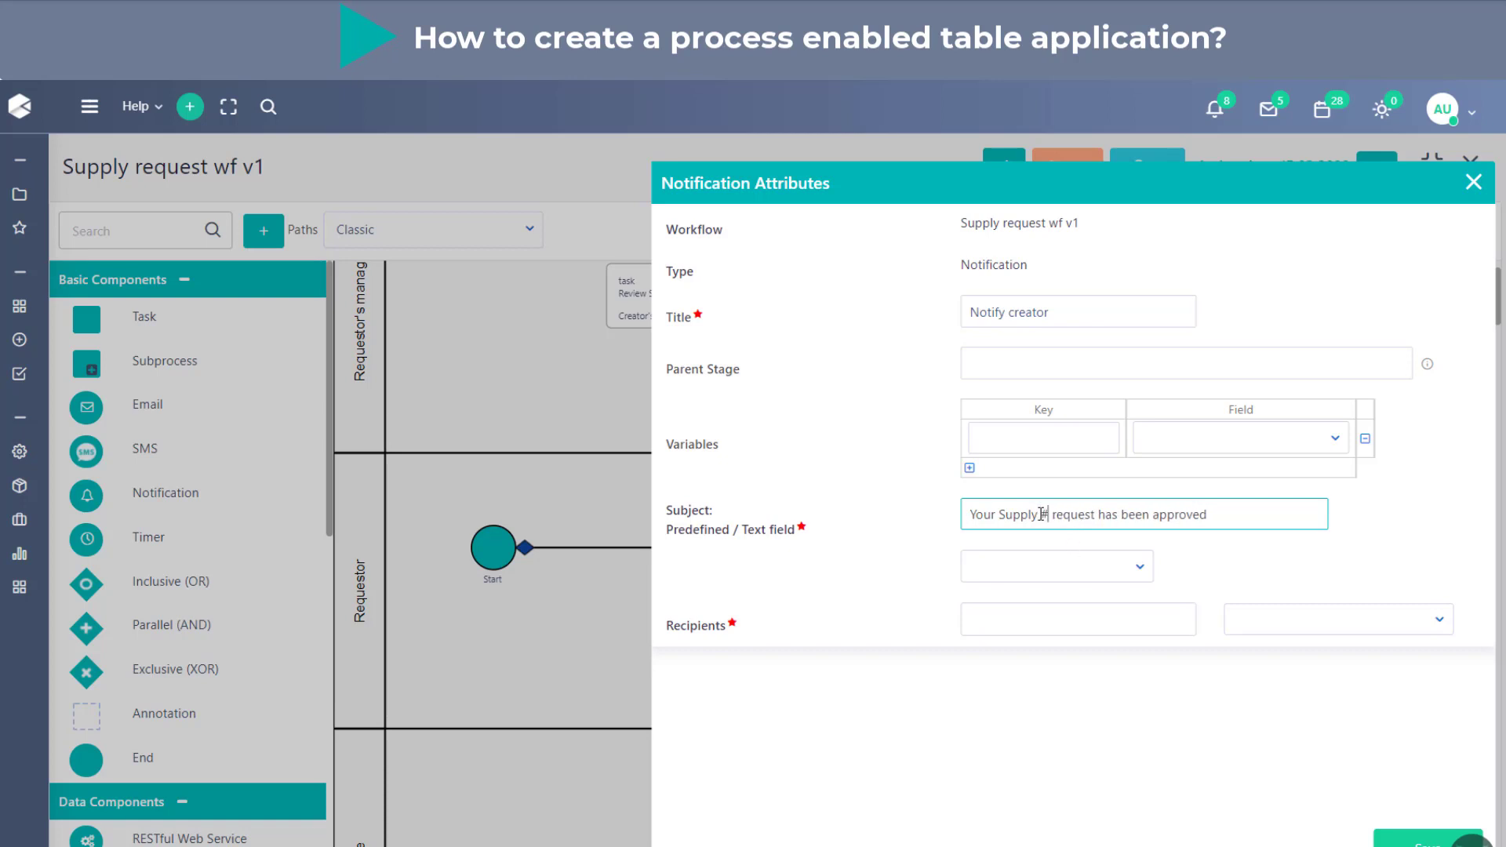
type(".")
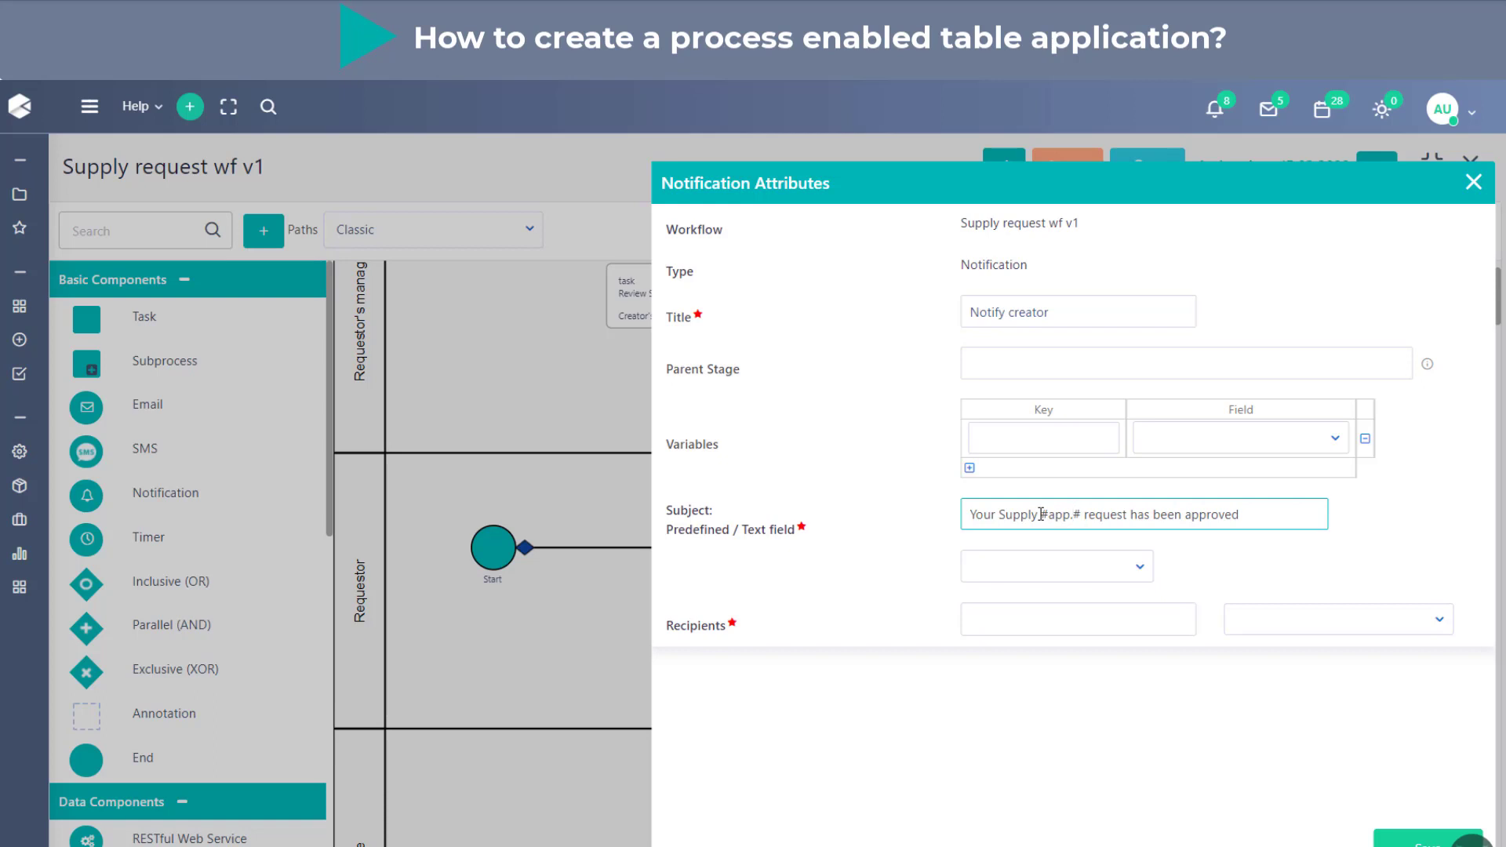
key("Caps_Lock")
type("USR_REF_NO")
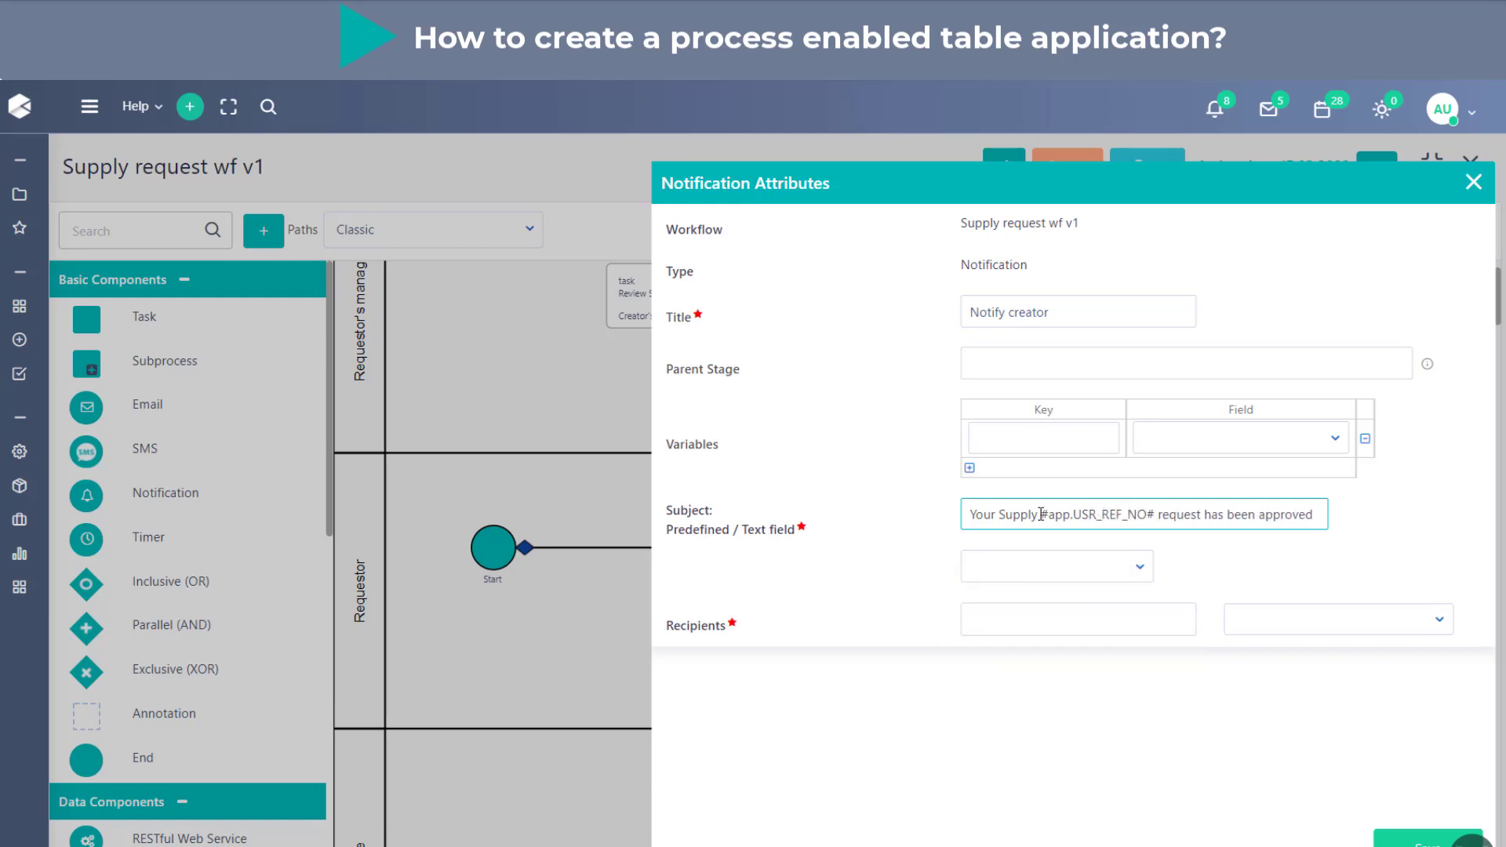
left_click(1274, 558)
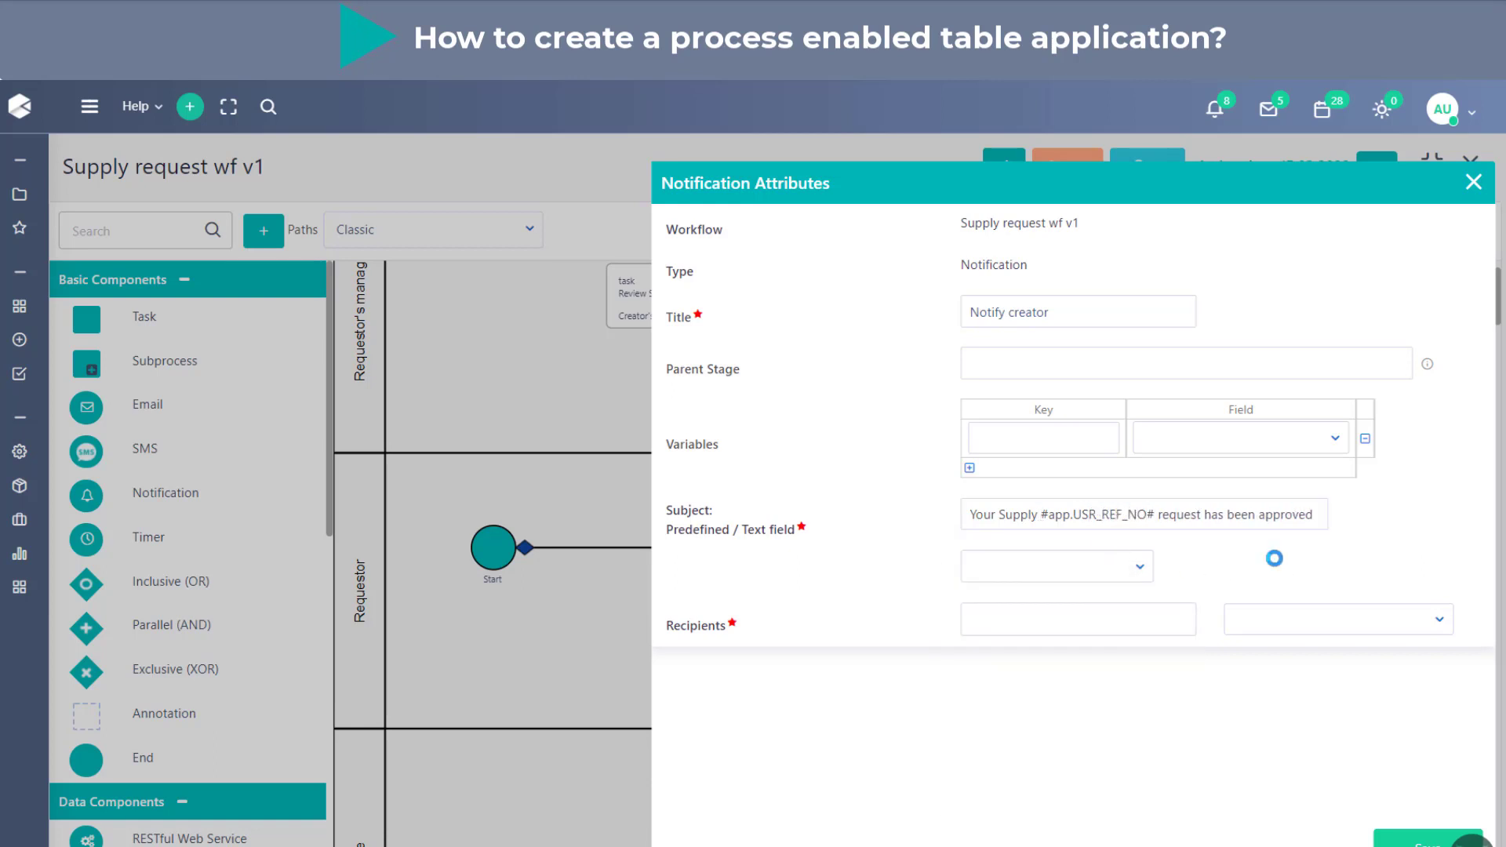
left_click(1115, 618)
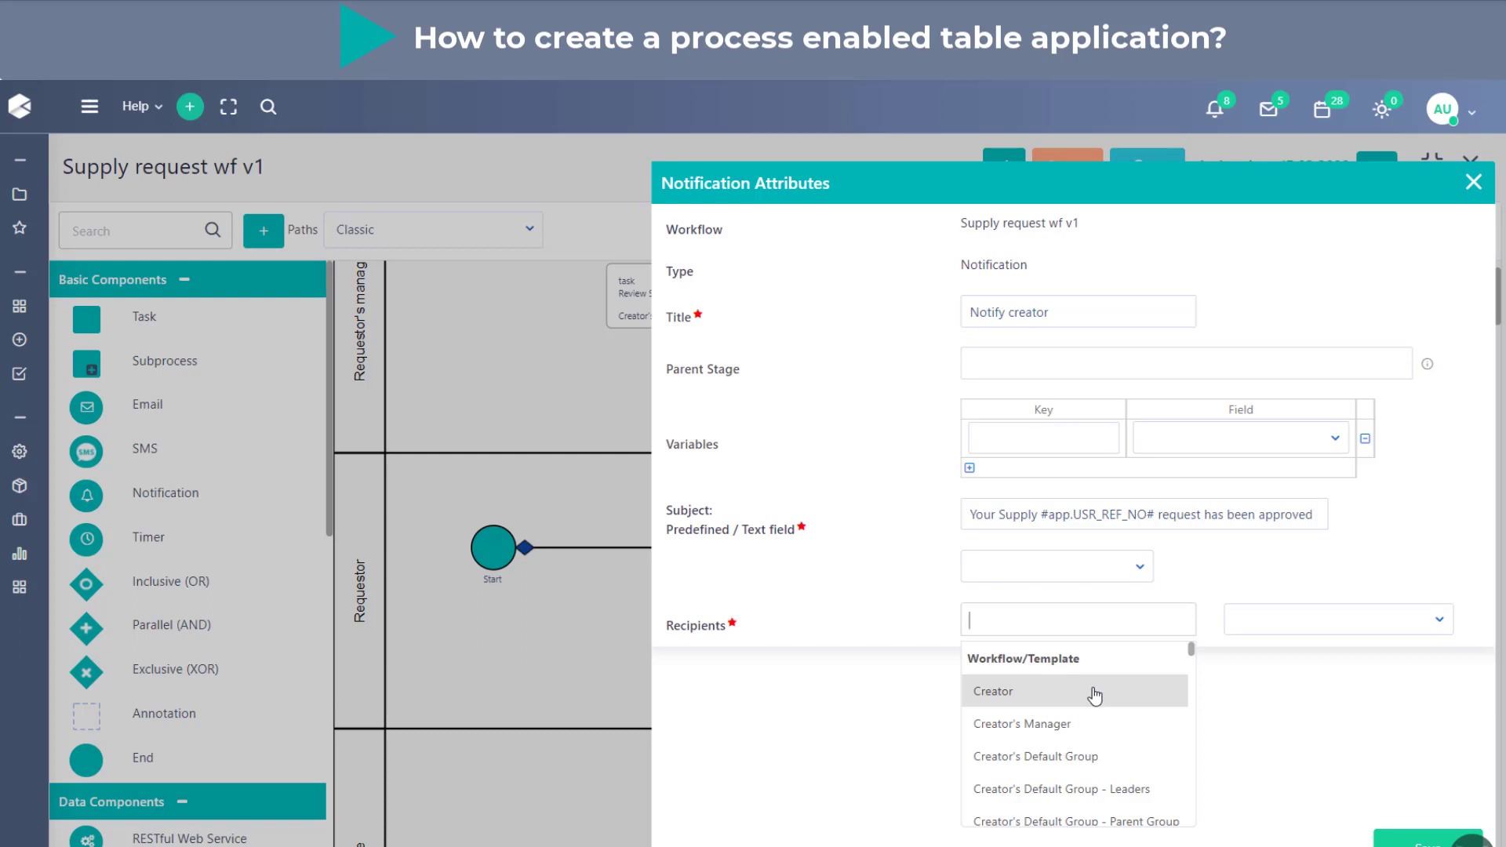
type("IT")
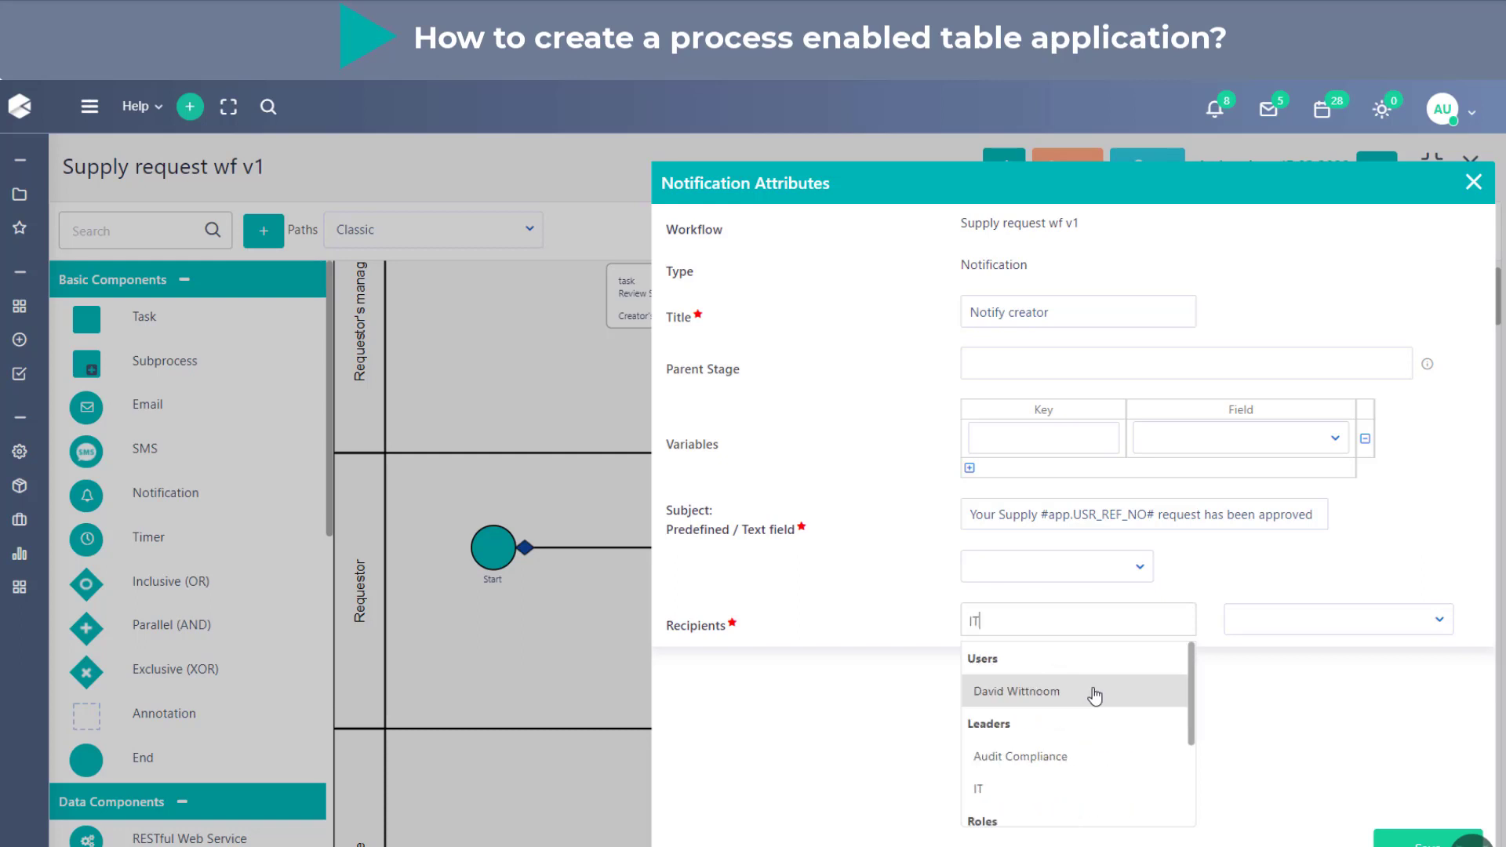
scroll(1093, 793, "down", 1)
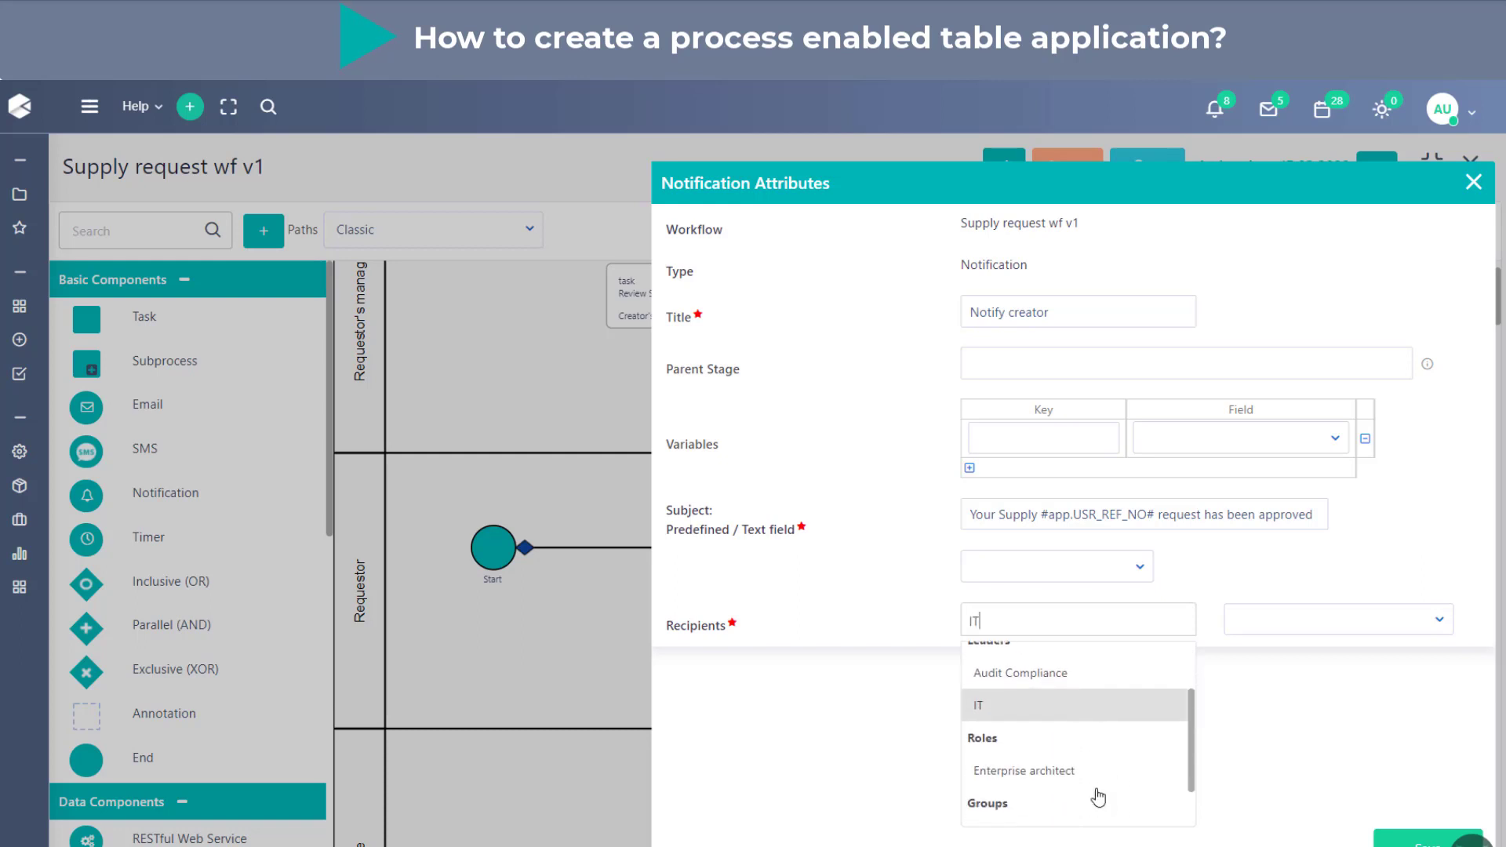
scroll(1067, 772, "up", 2)
scroll(1060, 740, "down", 3)
scroll(1067, 705, "up", 2)
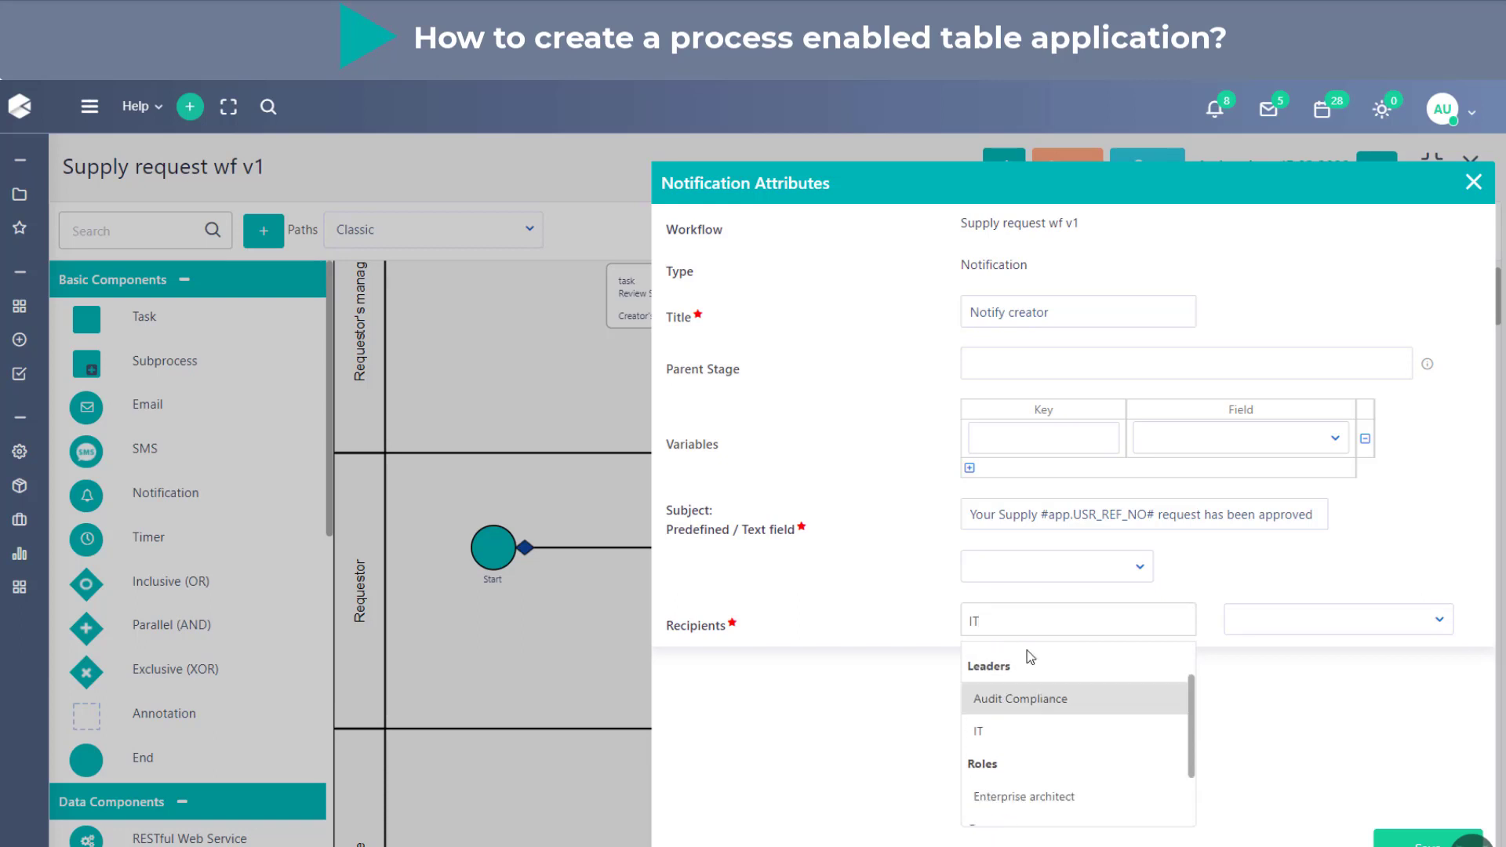
key("BackSpace")
key("BackSpace")
- Add Creator as the notification's recipient and save the notification attributes
type("cre")
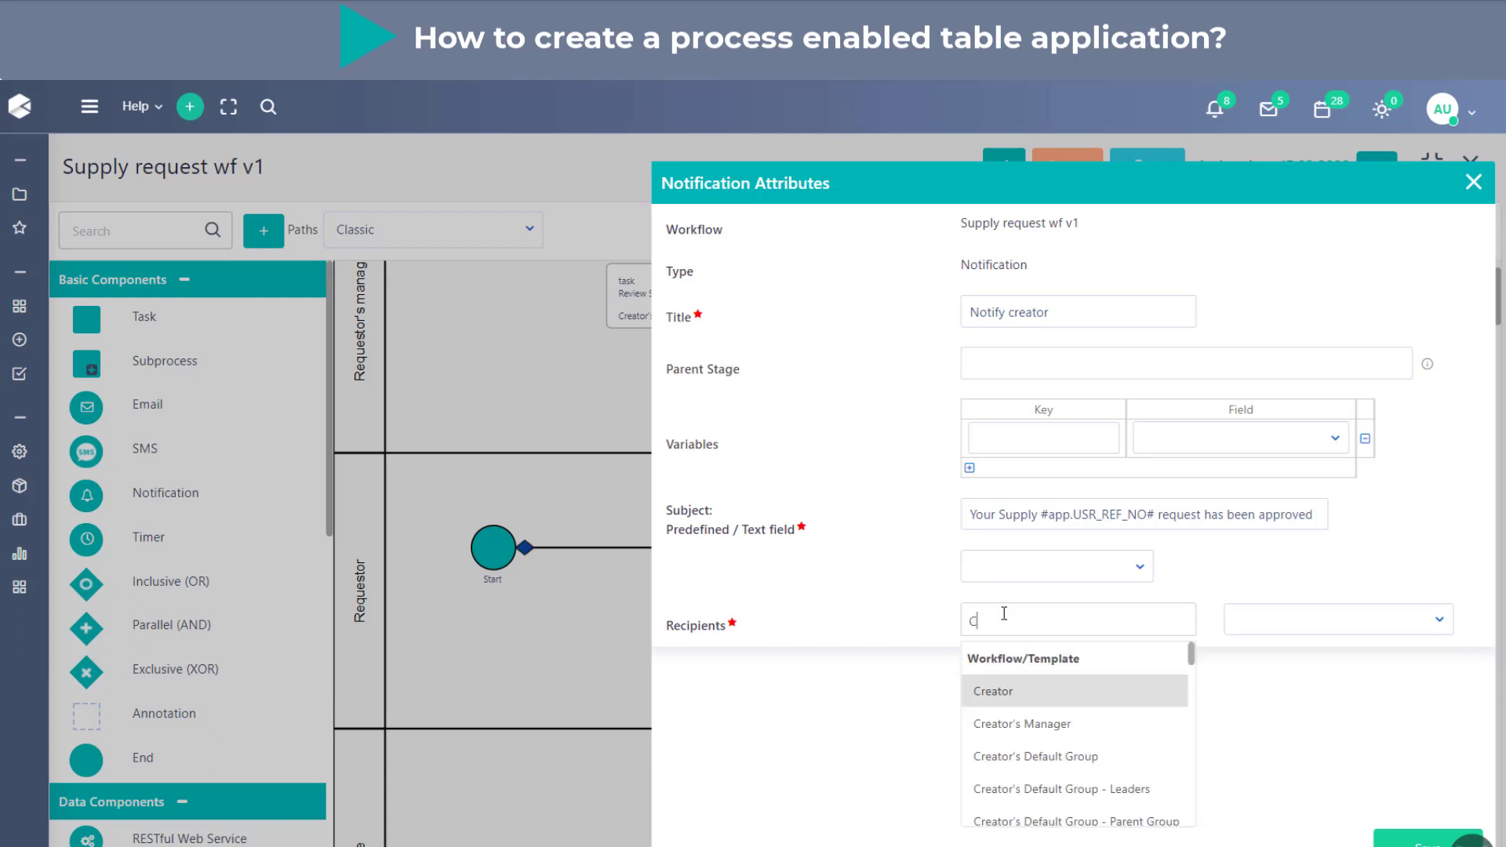
left_click(1015, 697)
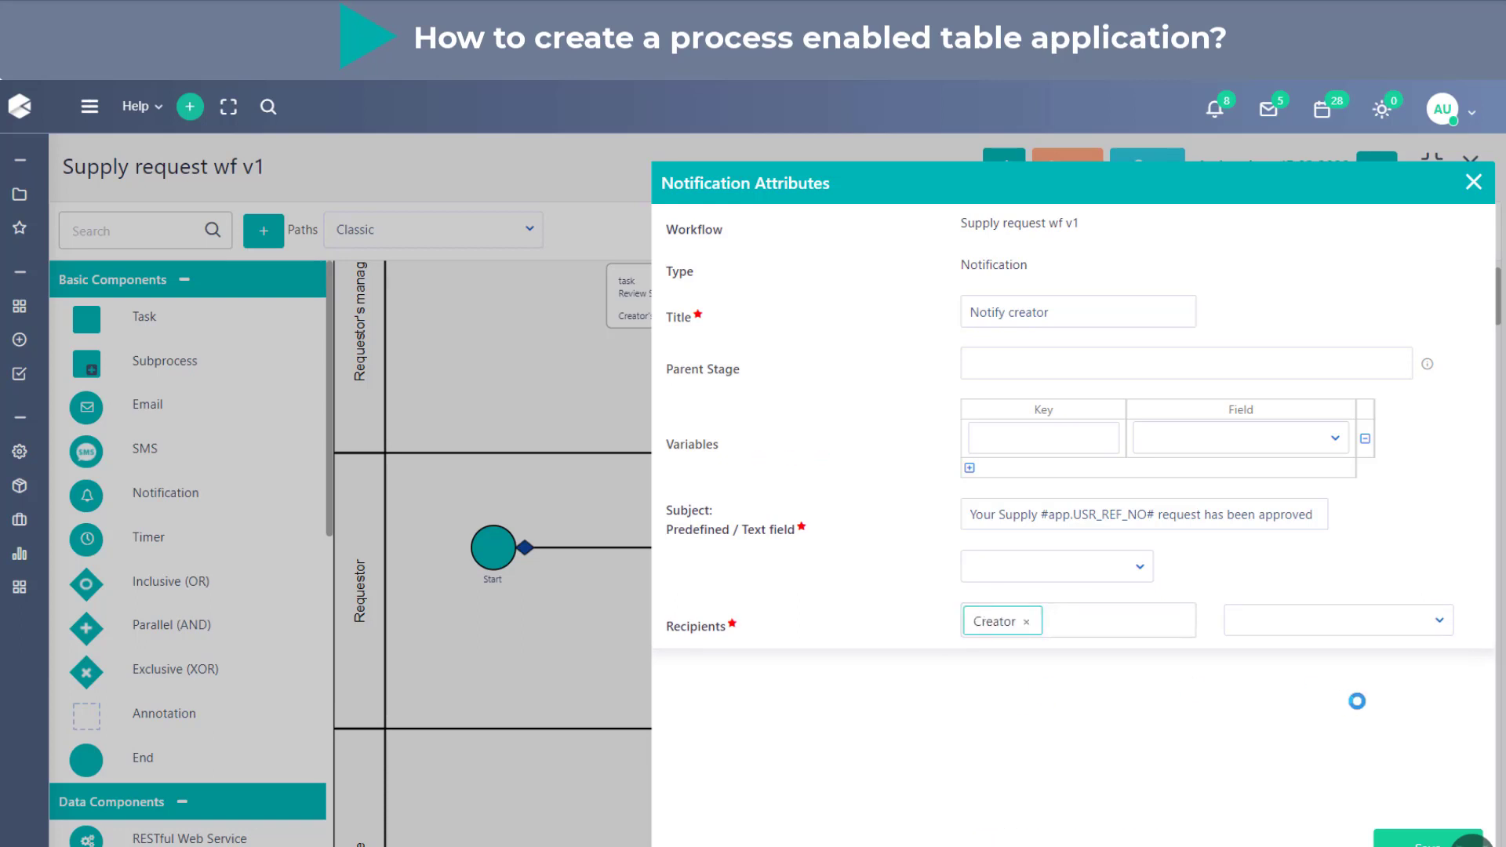
key("Caps_Lock")
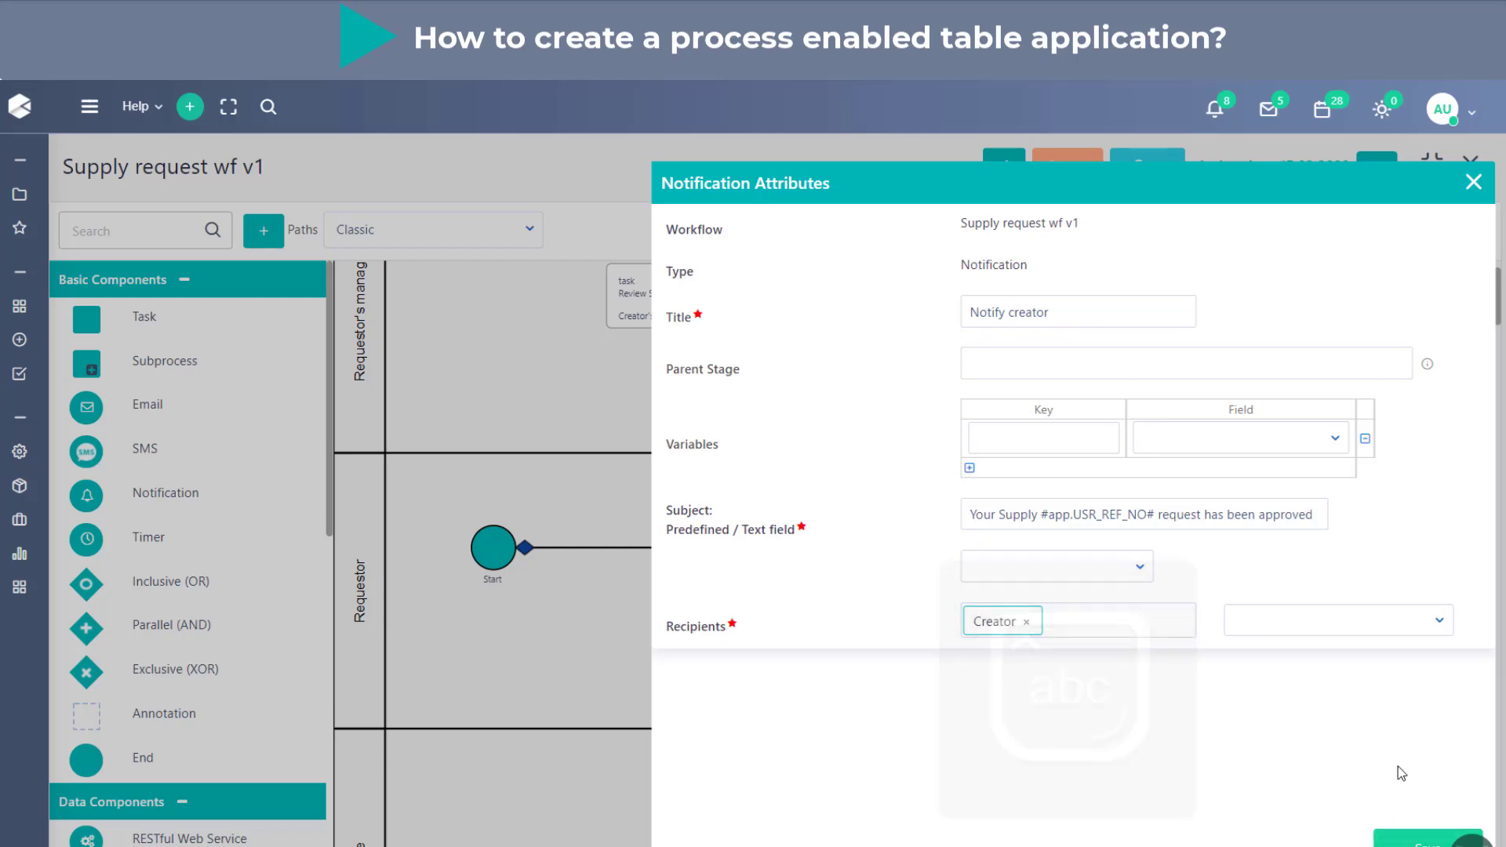
left_click(1419, 840)
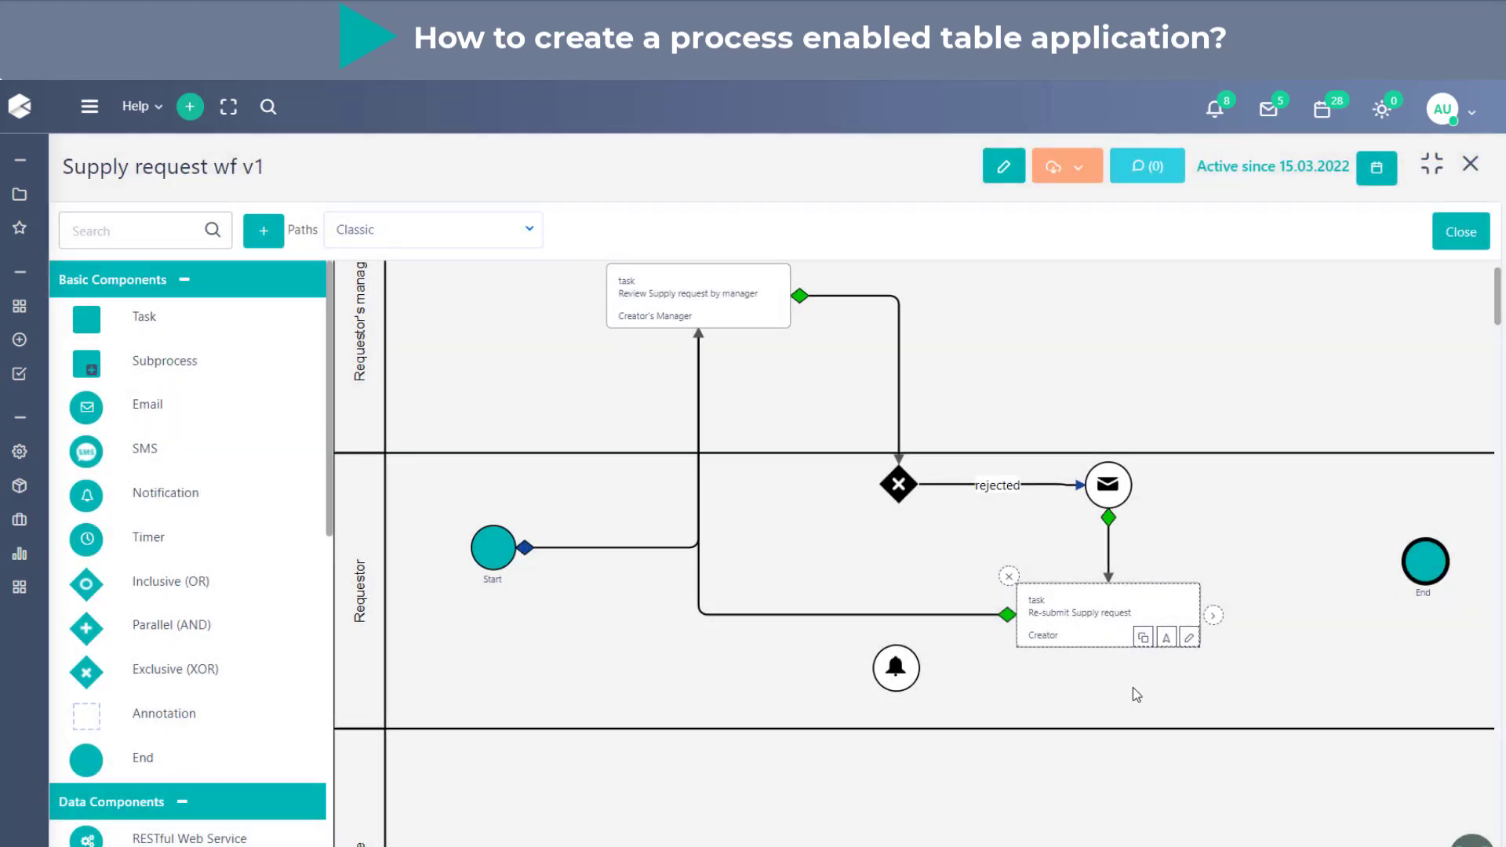
- Link the exclusive gateway to the Notify creator notification and describe the link as "accept"
left_click(895, 488)
left_click_drag(929, 485, 896, 667)
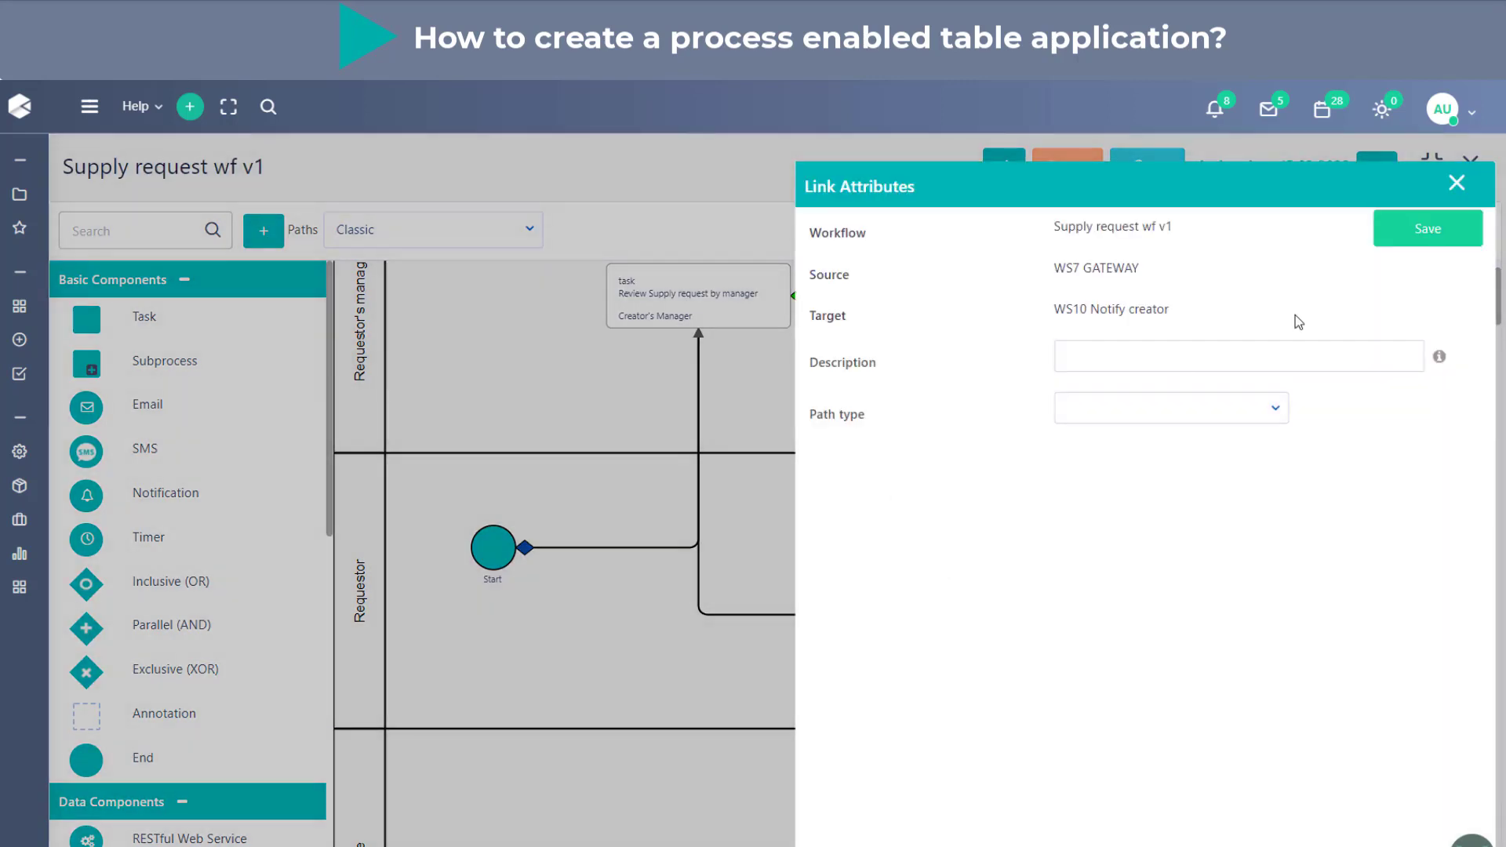
left_click(1222, 347)
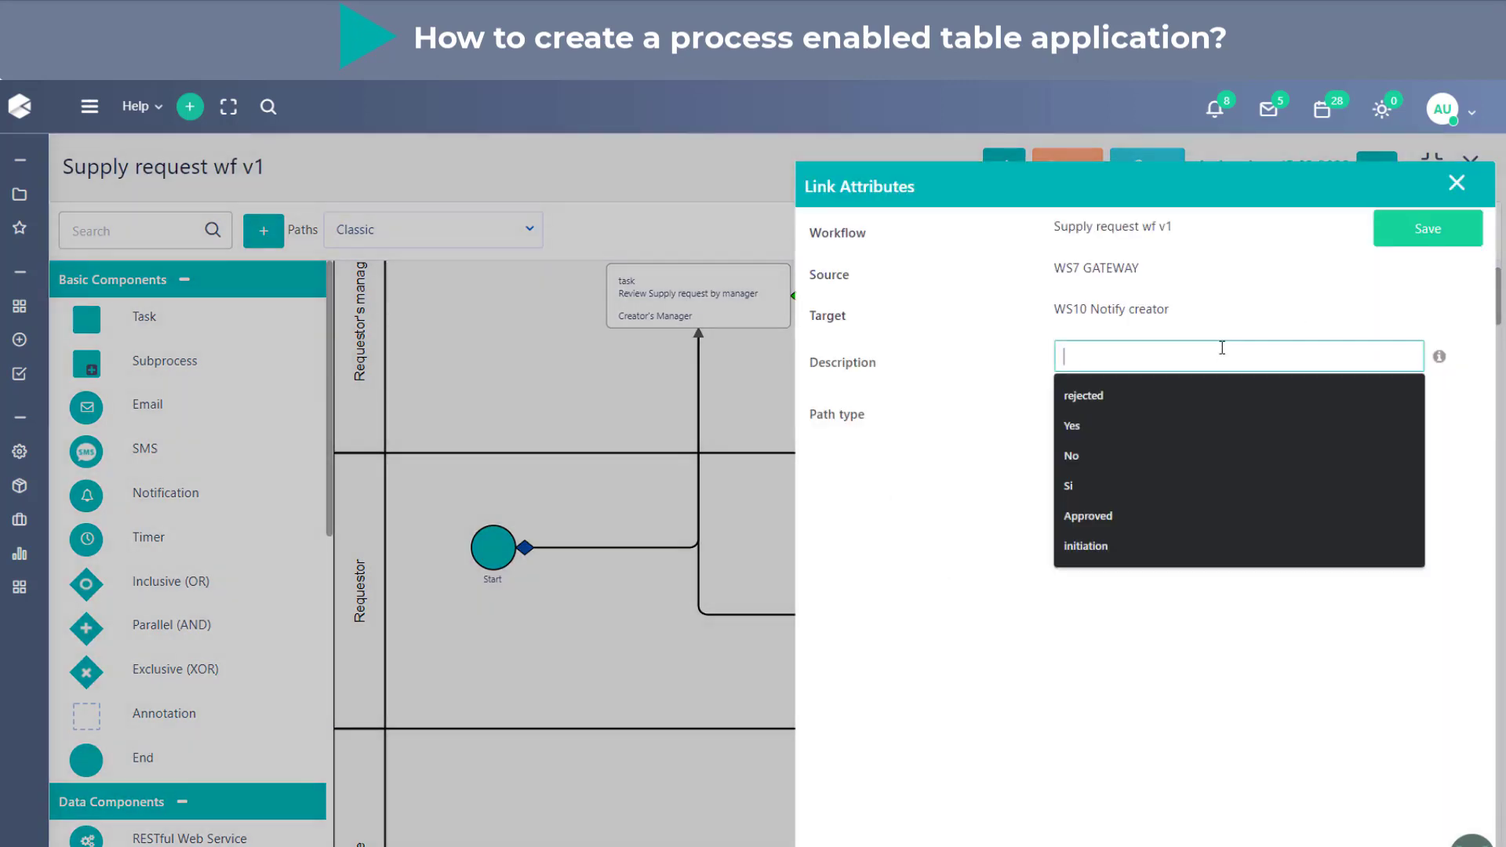
type("accept")
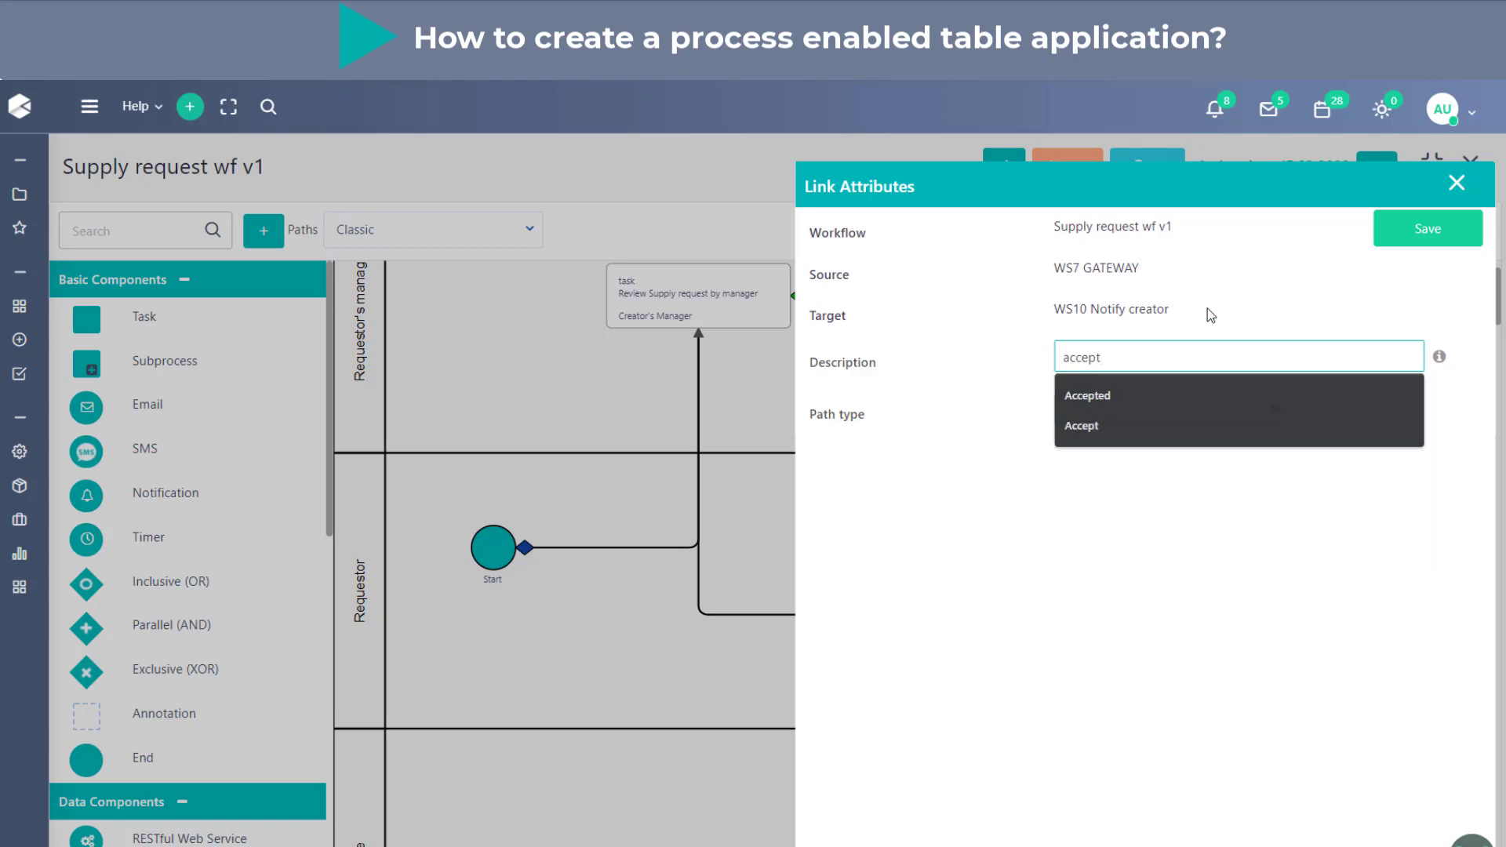
left_click(1428, 229)
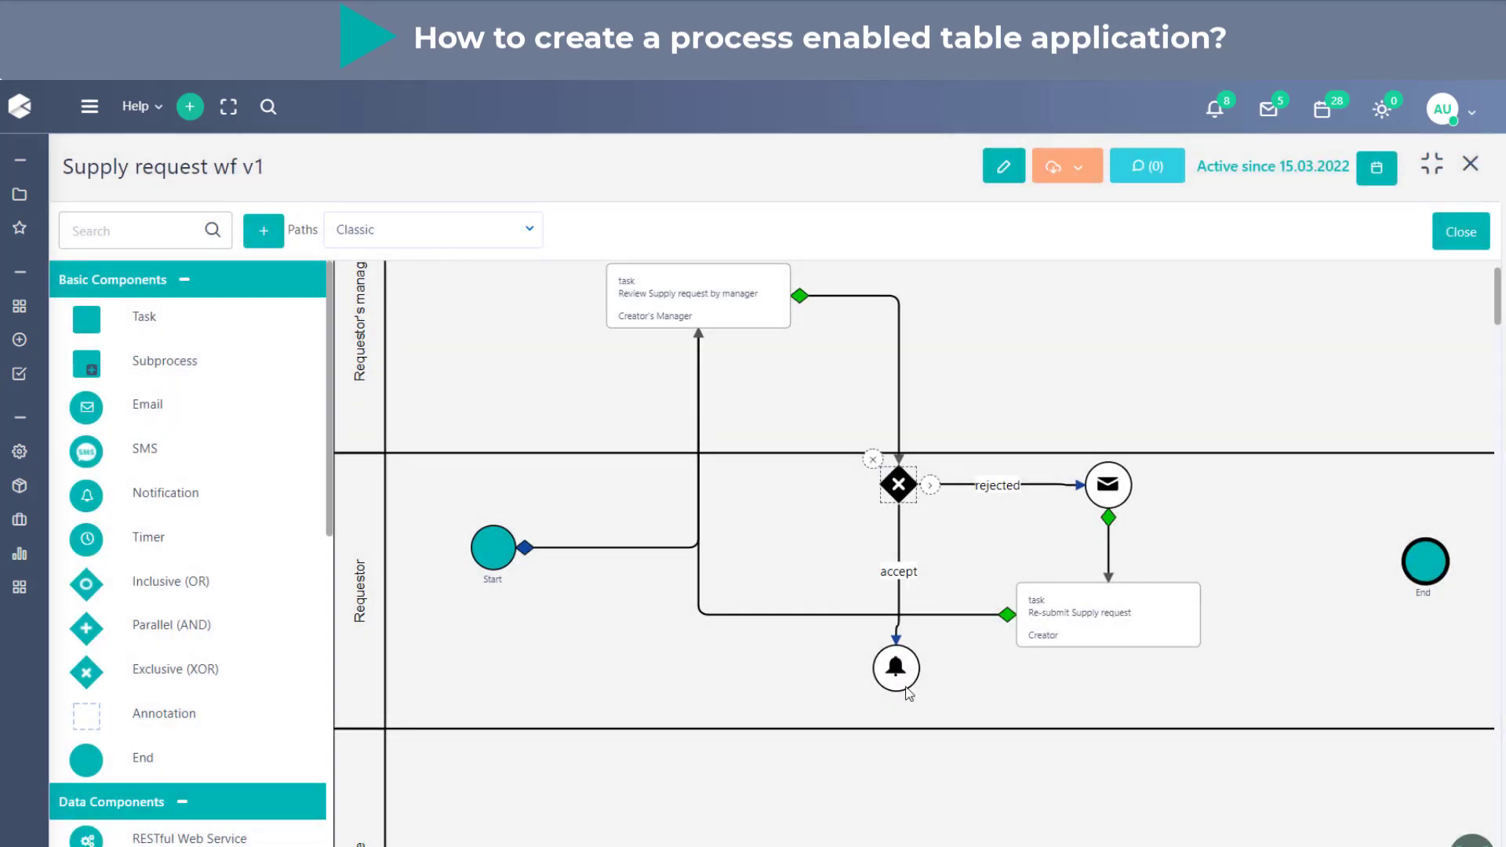
- Align the Notify creator notification directly beneath the exclusive gateway
left_click_drag(909, 680, 907, 682)
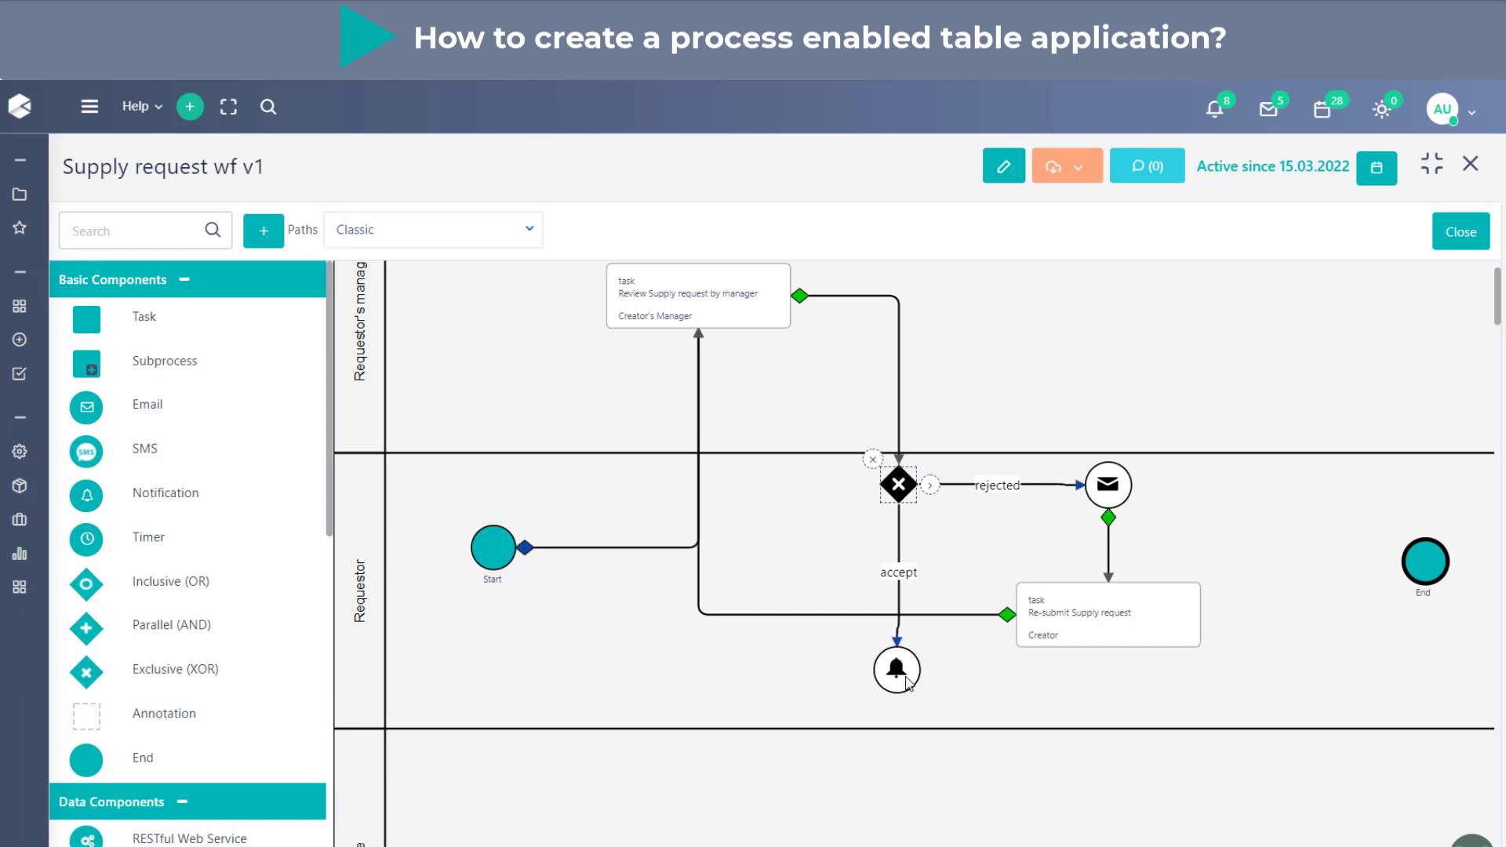
left_click(907, 681)
left_click(1055, 692)
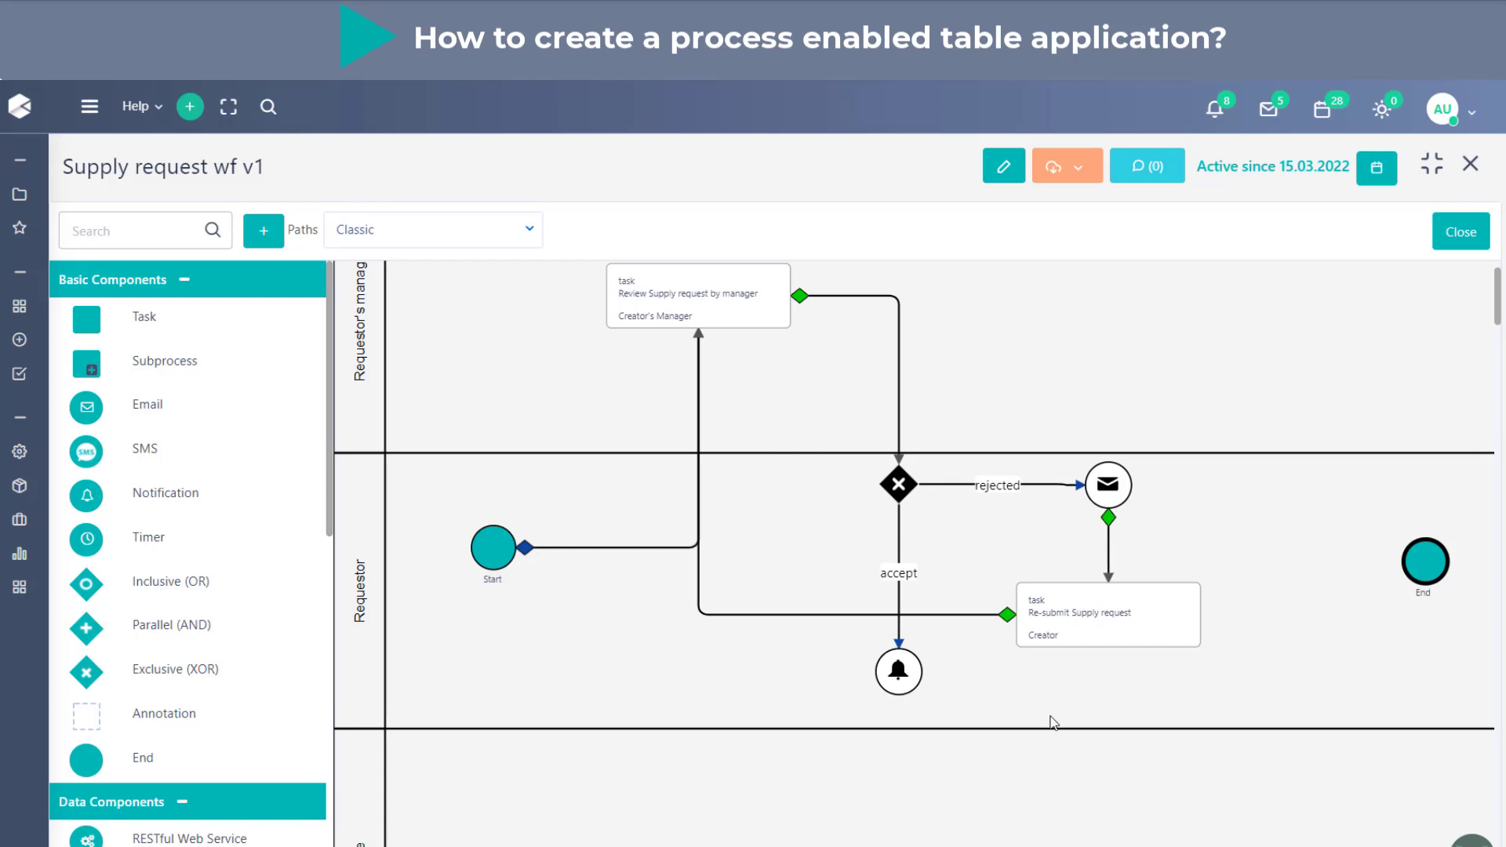
- Duplicate the Re-submit Supply request task and place the copy in the Finance lane
scroll(1052, 722, "down", 1)
left_click(1092, 552)
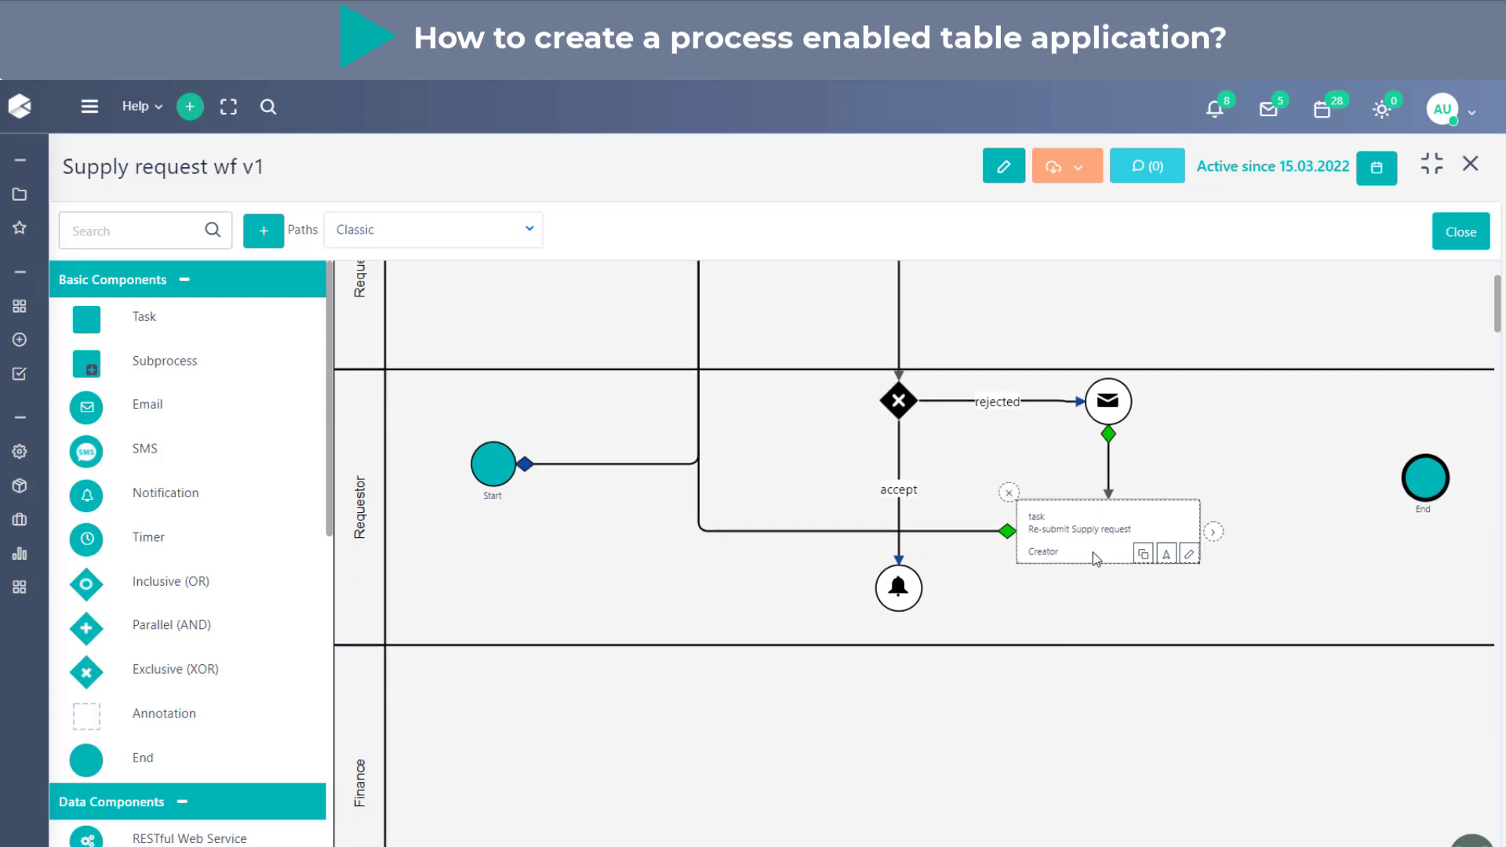
left_click_drag(1071, 475, 911, 757)
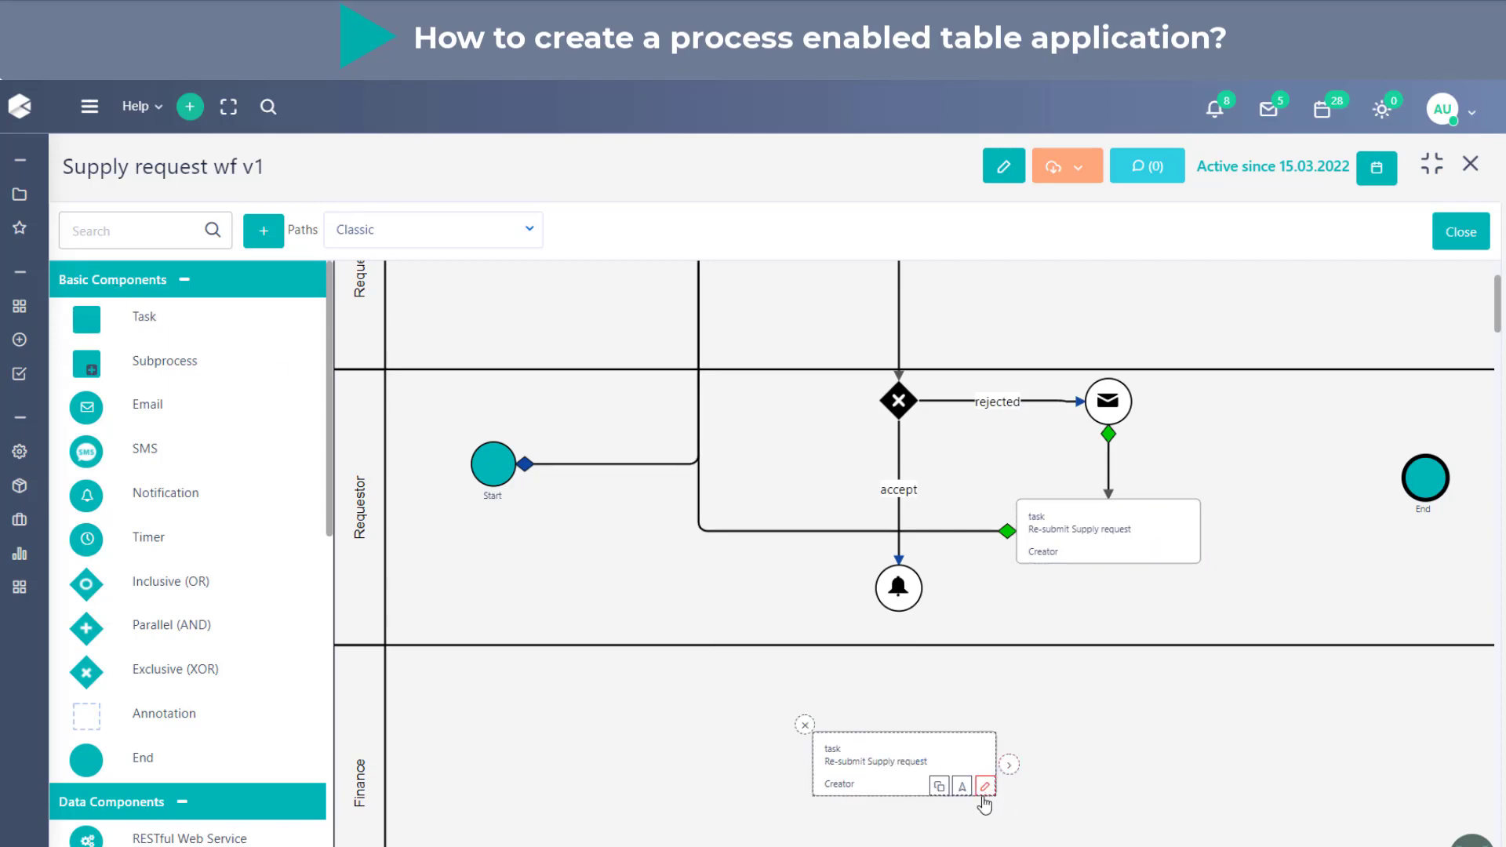
- Set both the title and the parent stage of the copied Finance lane task to "Proceed with purchase"
left_click(985, 787)
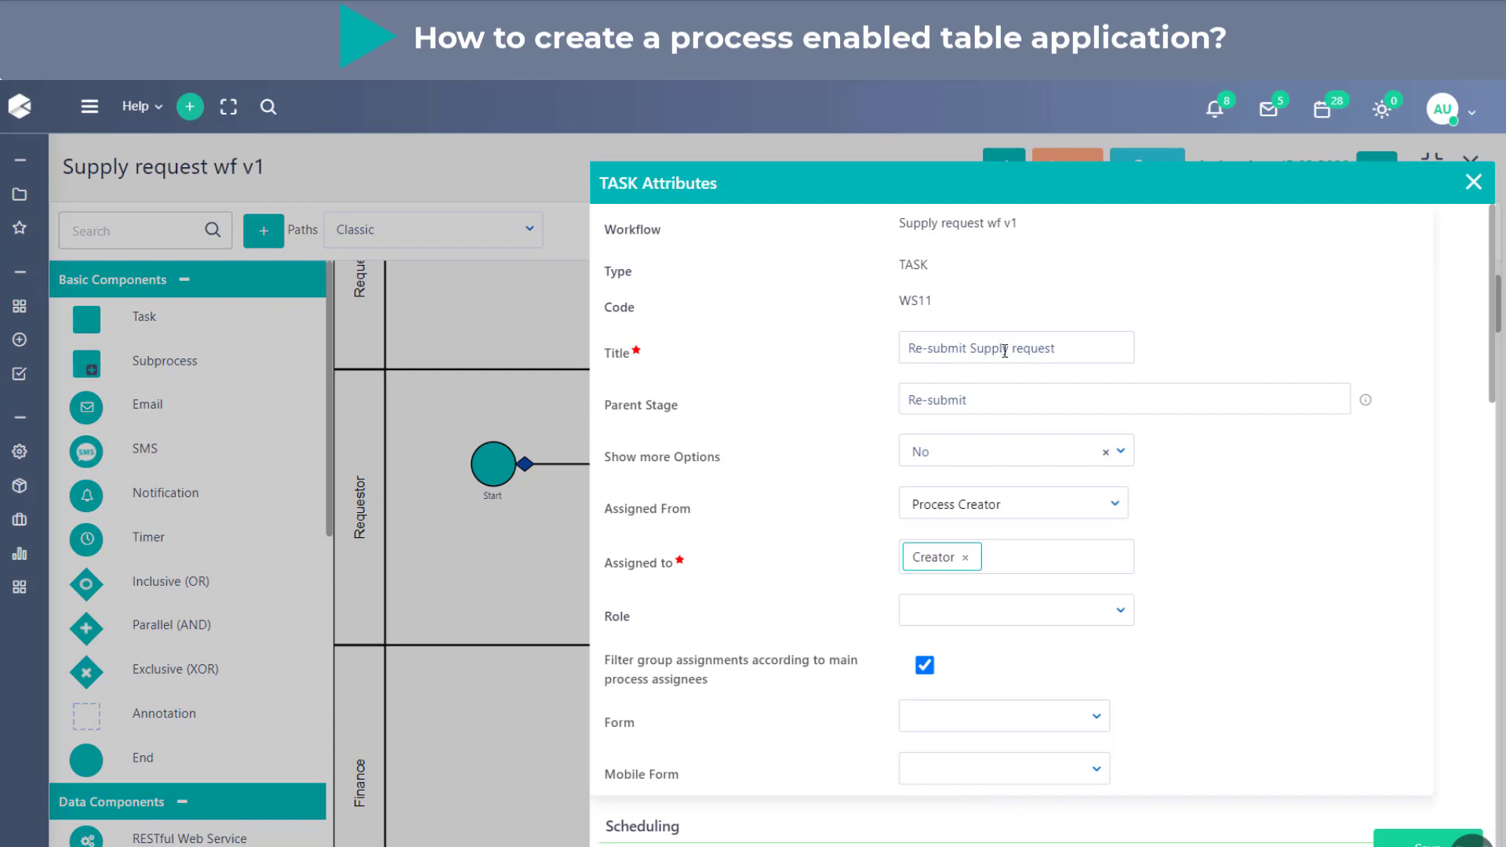
triple_click(910, 345)
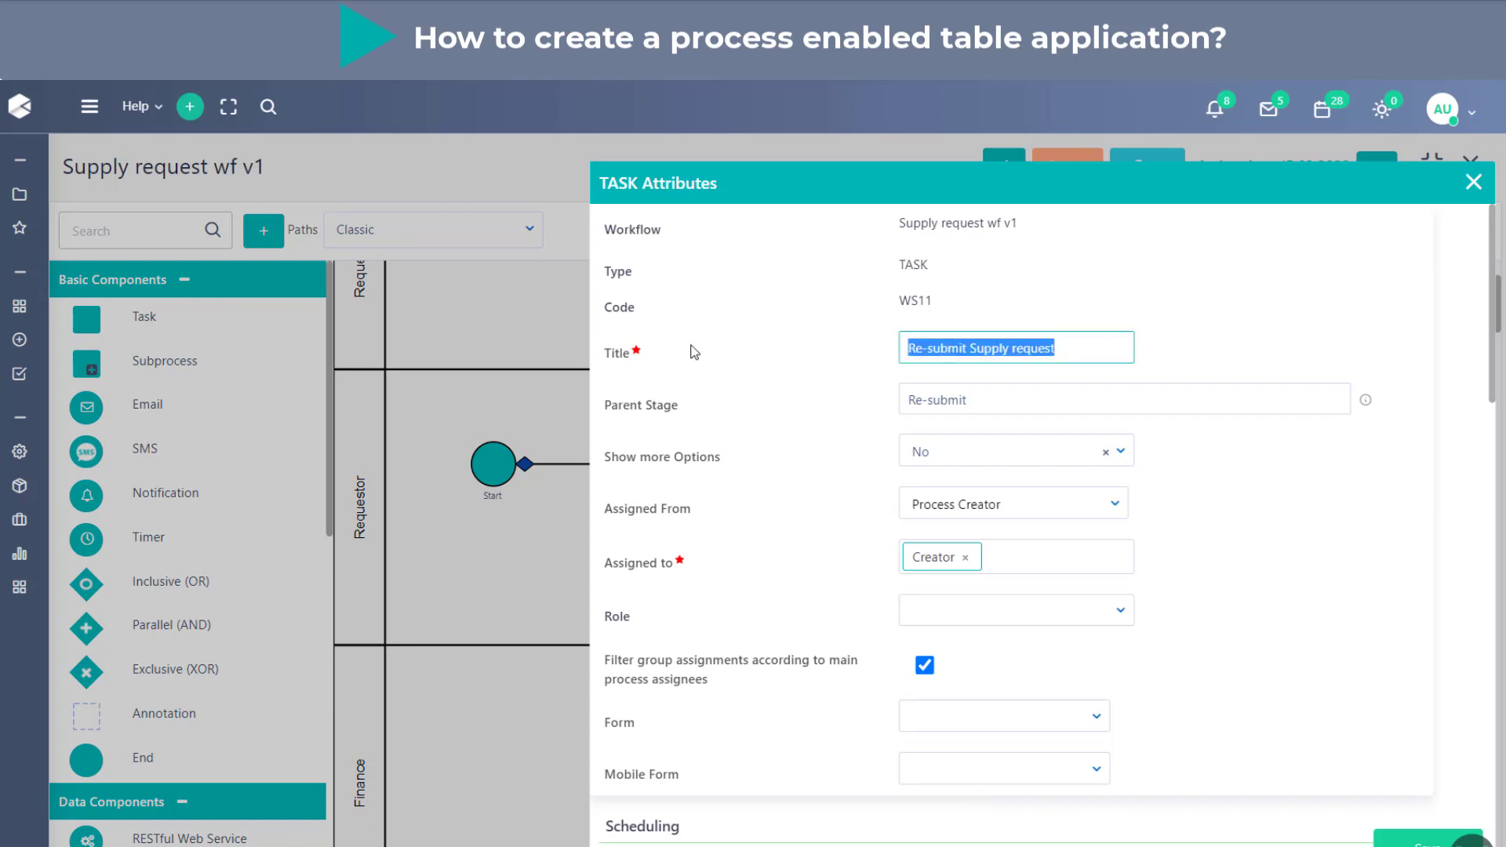
type("Pro")
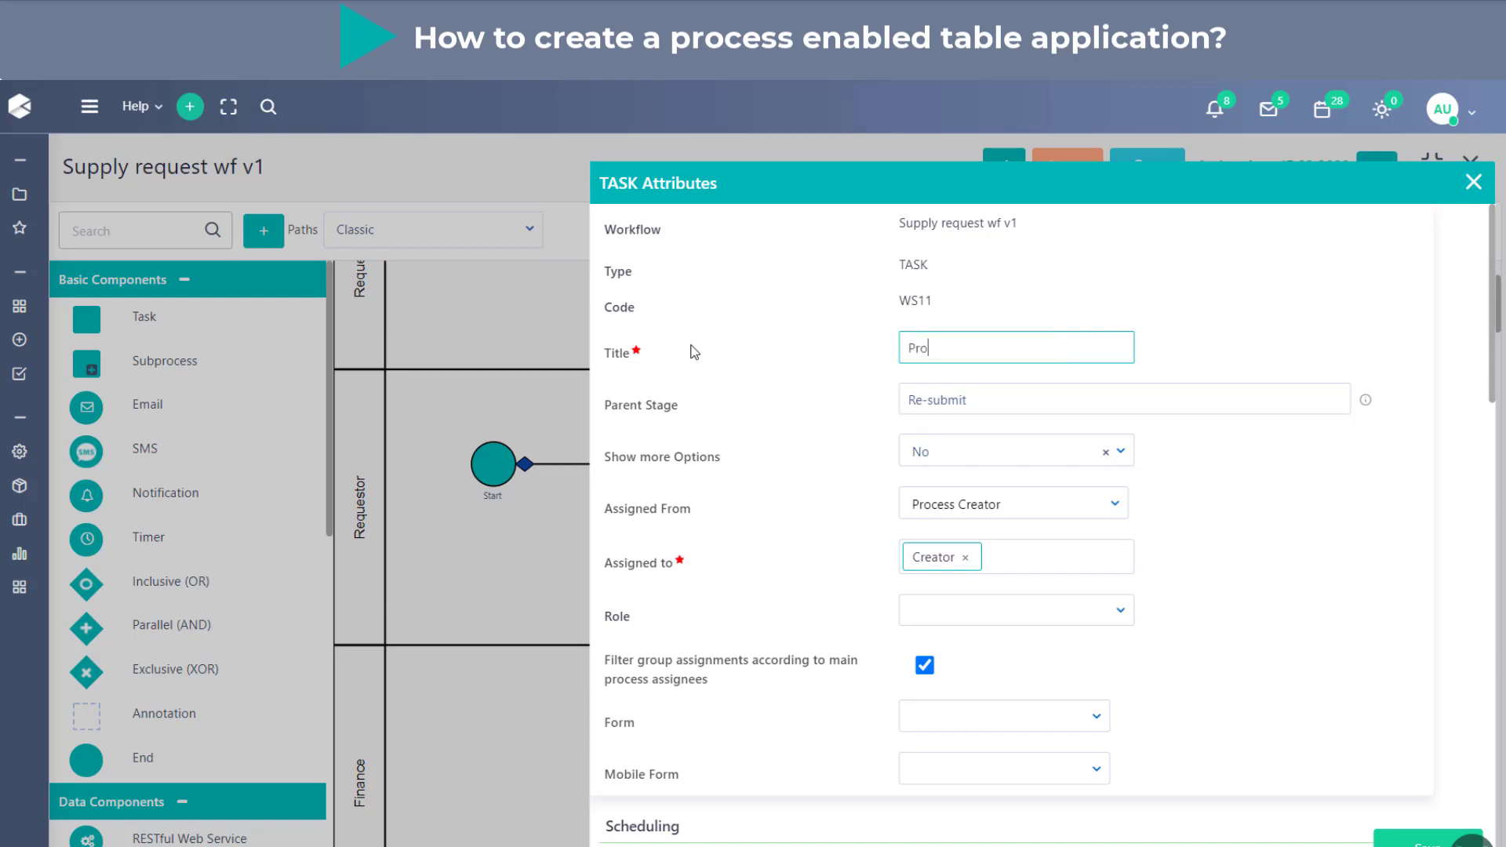
type("ceed with purchase")
key("ctrl+a")
key("ctrl+c")
triple_click(1013, 407)
key("ctrl+v")
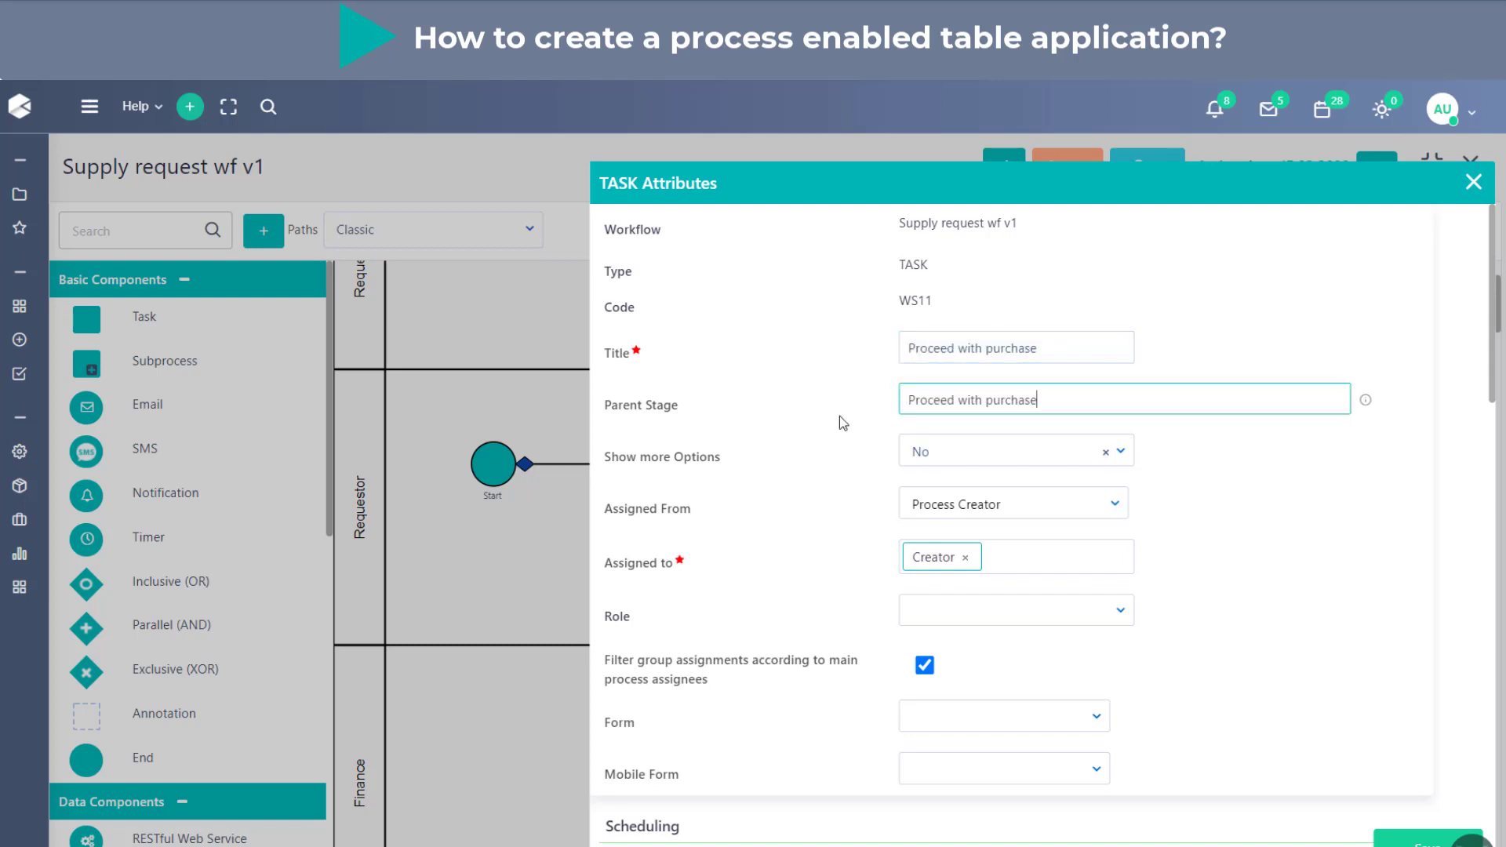
- Reassign the Proceed with purchase task from Creator to the Finance group and save the task attributes
left_click(965, 557)
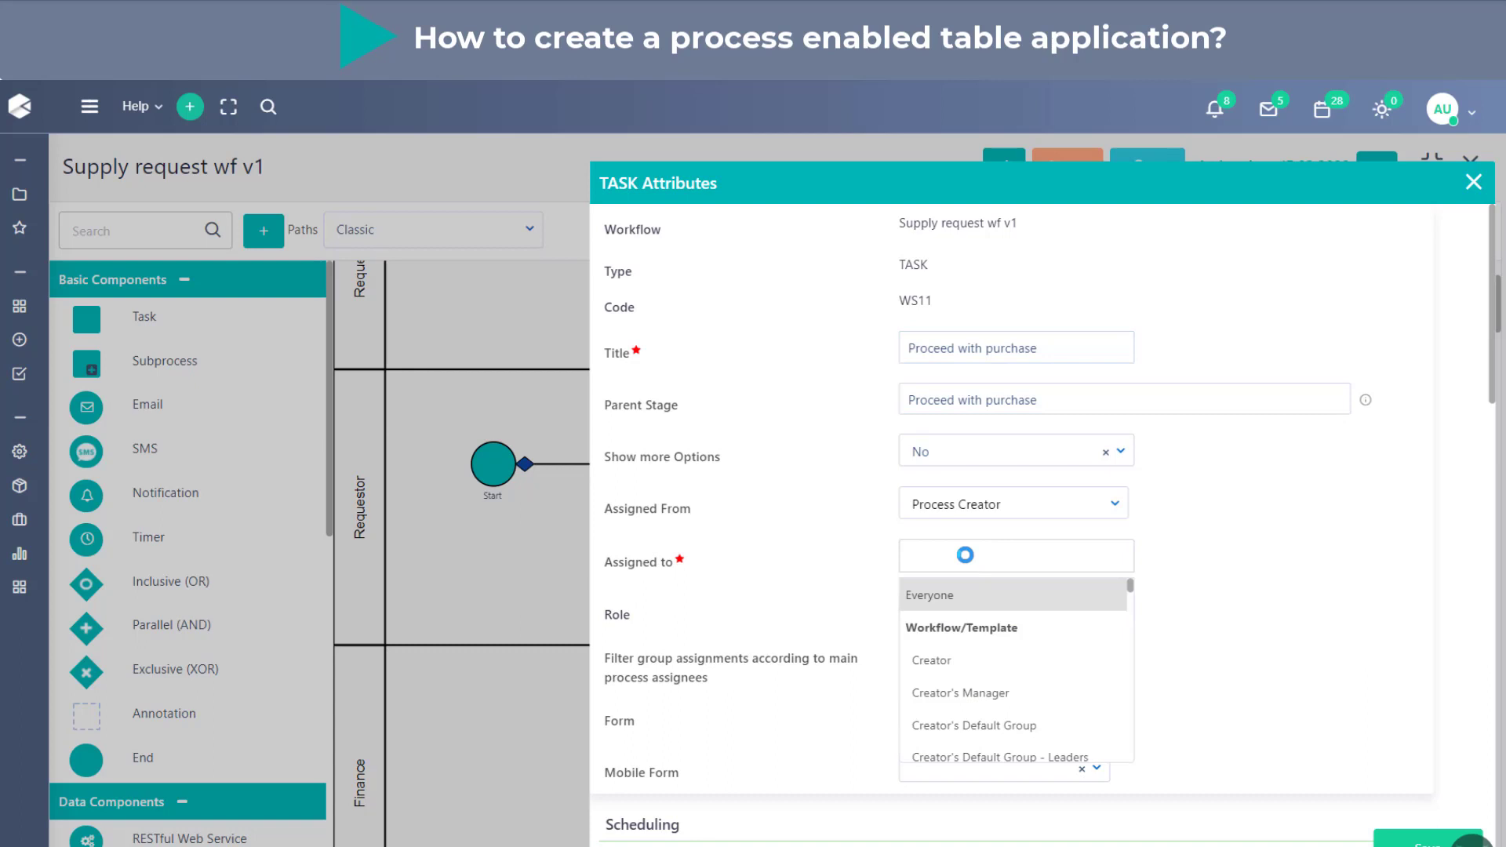
type("fin")
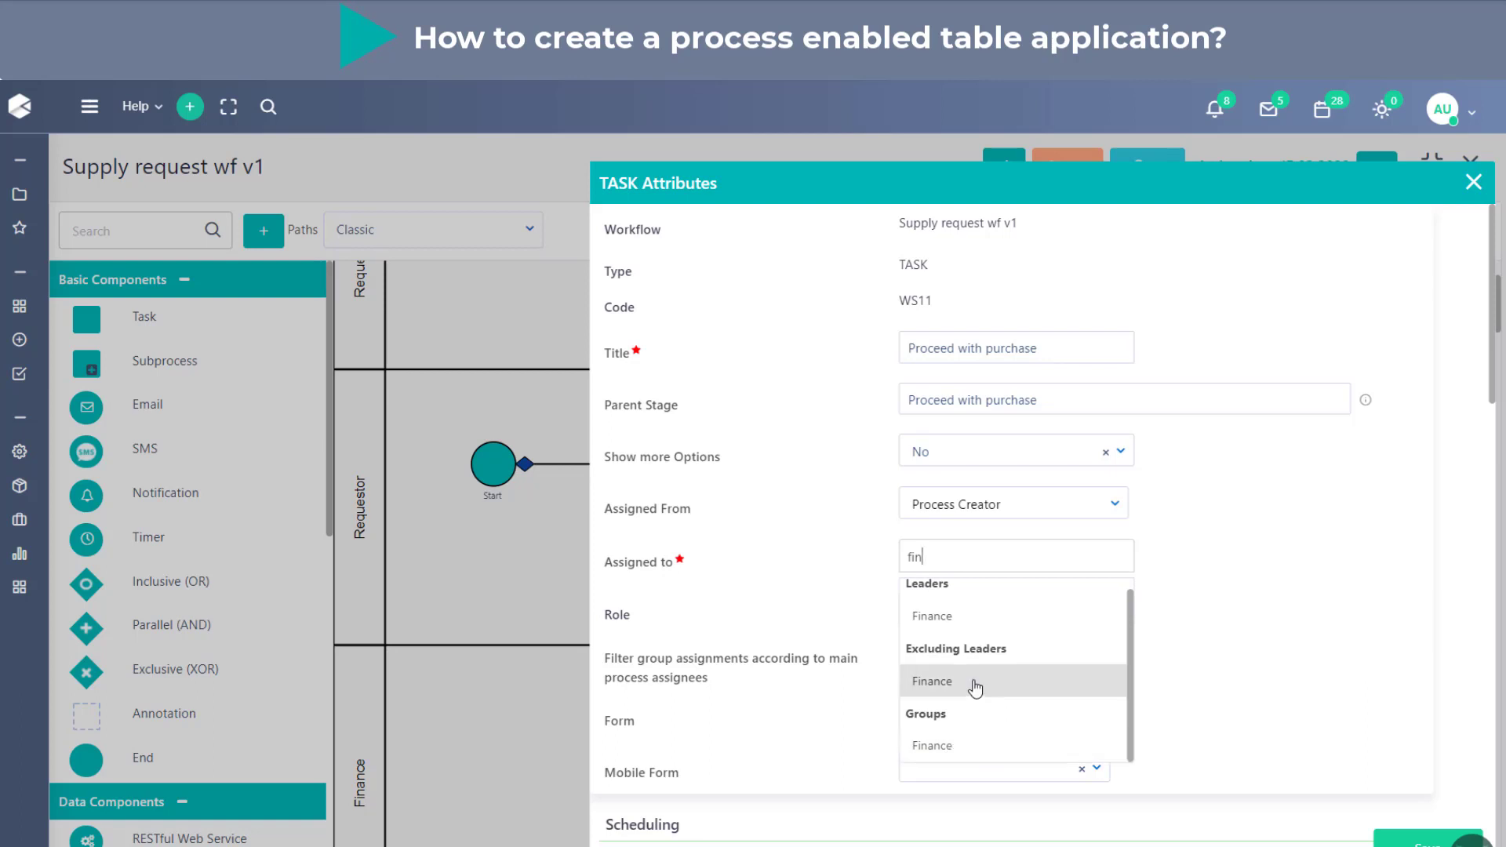
left_click(928, 745)
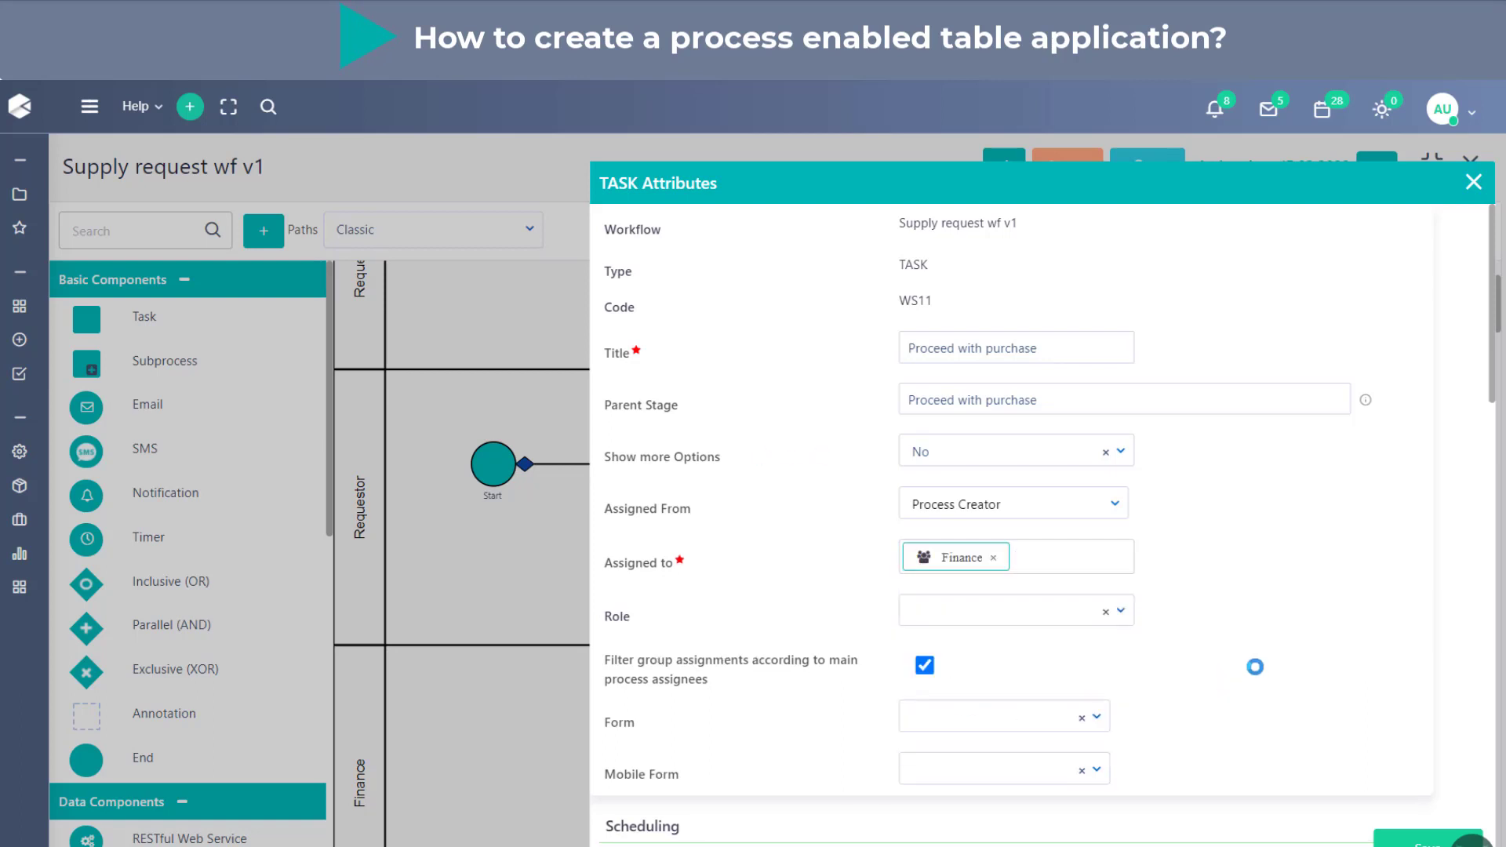
left_click(1406, 841)
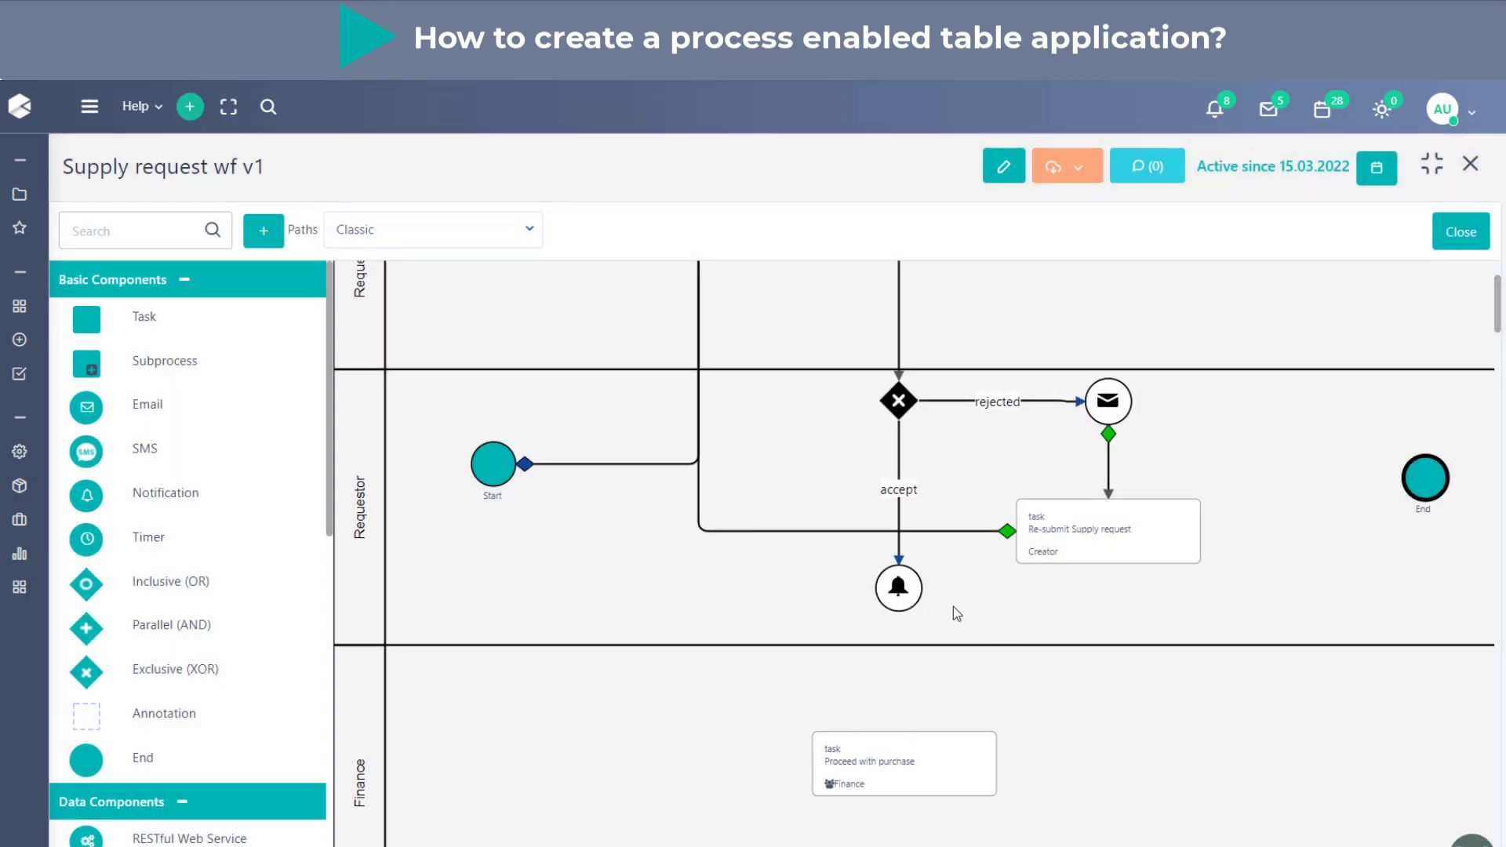
- Link the Notify creator notification to the Proceed with purchase task, keeping the target state Scheduled
left_click(907, 598)
left_click_drag(933, 589, 934, 760)
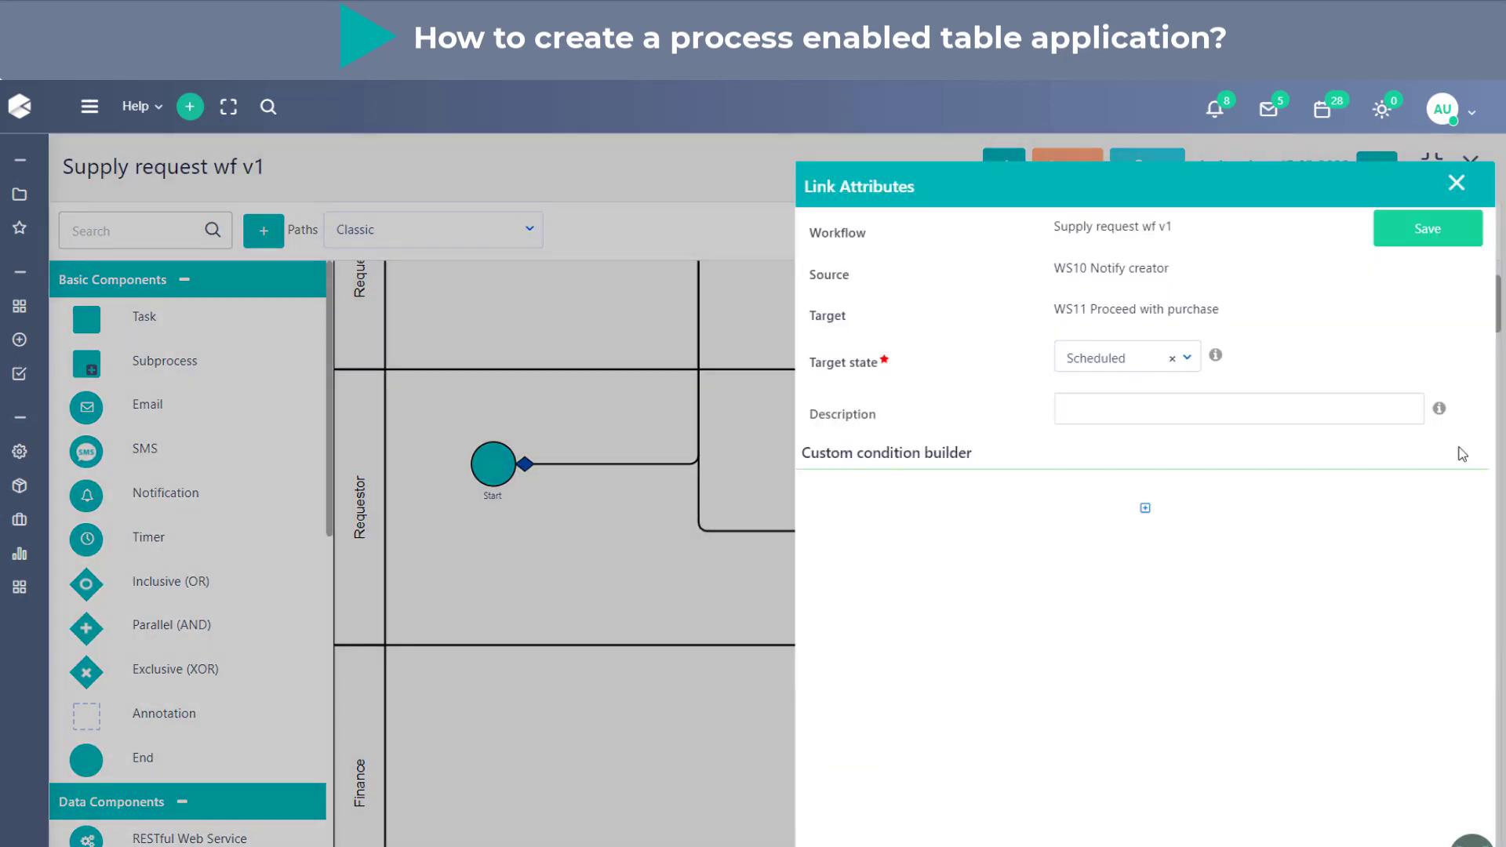
left_click(1425, 234)
- Link the Proceed with purchase task to the End component with source and target states Completed
left_click_drag(938, 764, 1425, 480)
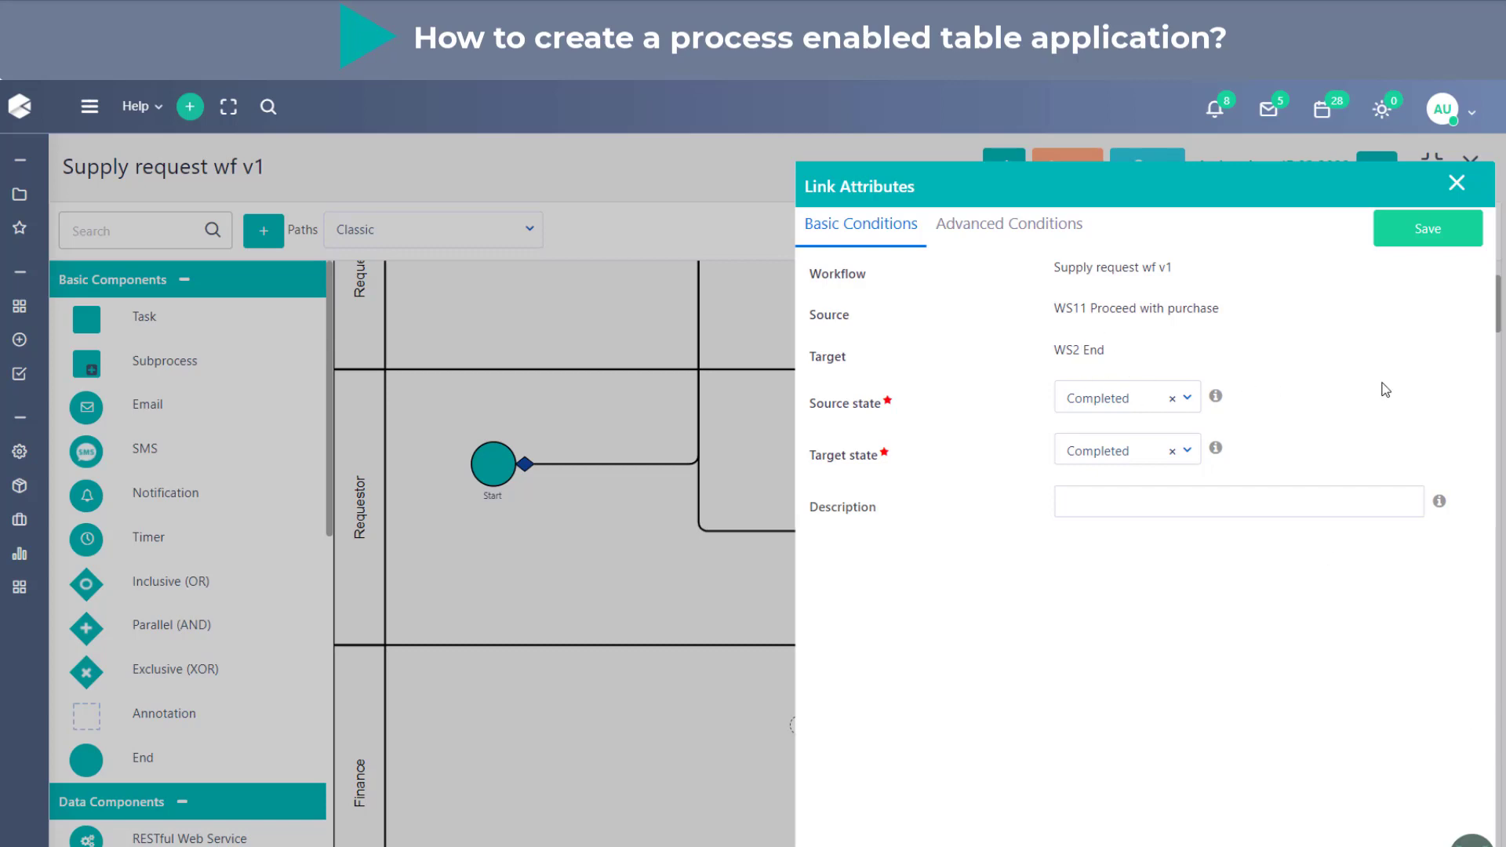
left_click(1156, 465)
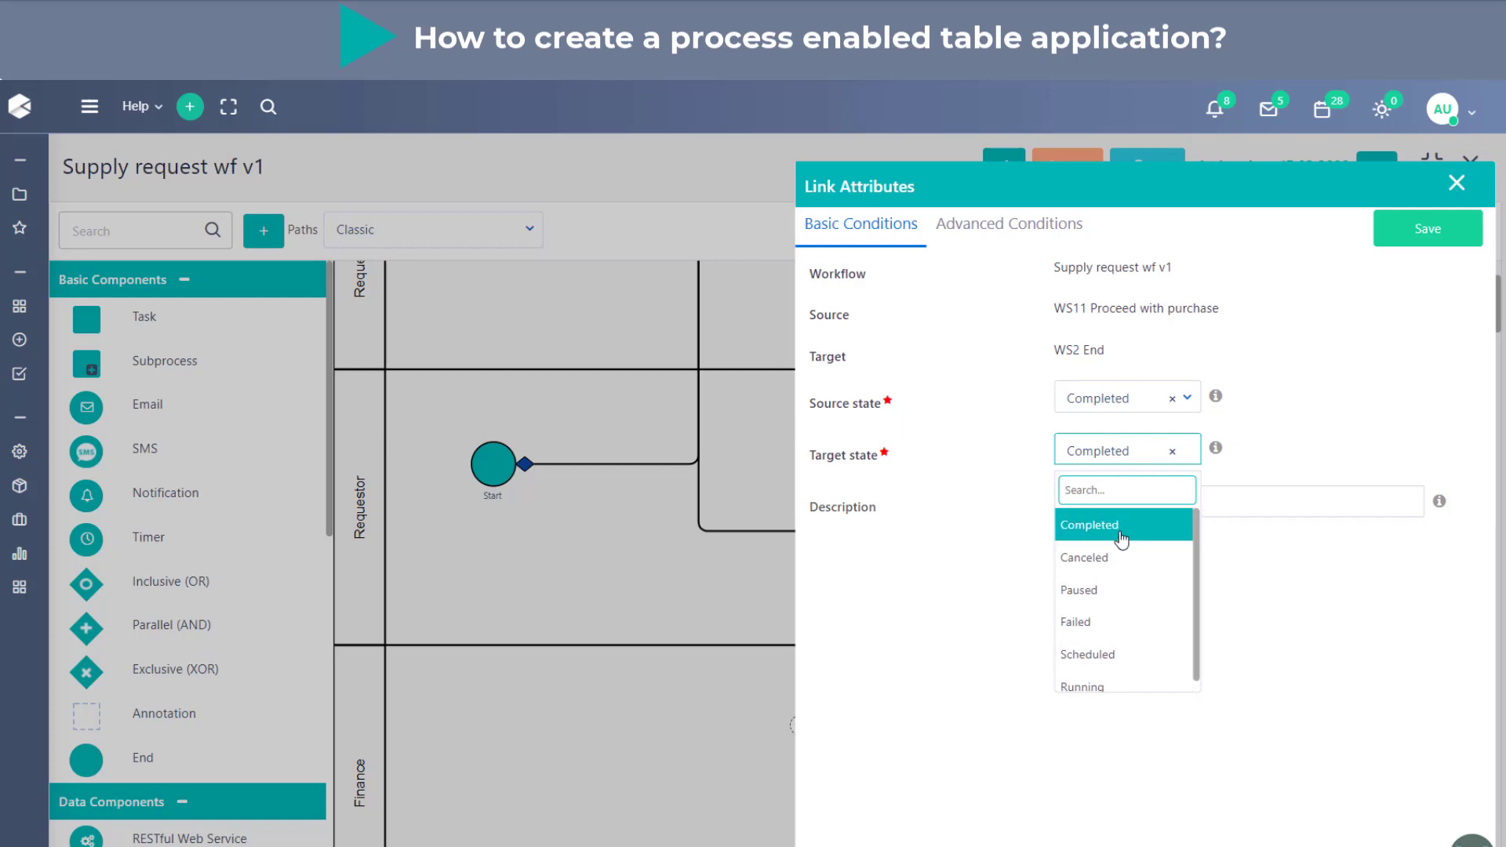
left_click(1120, 540)
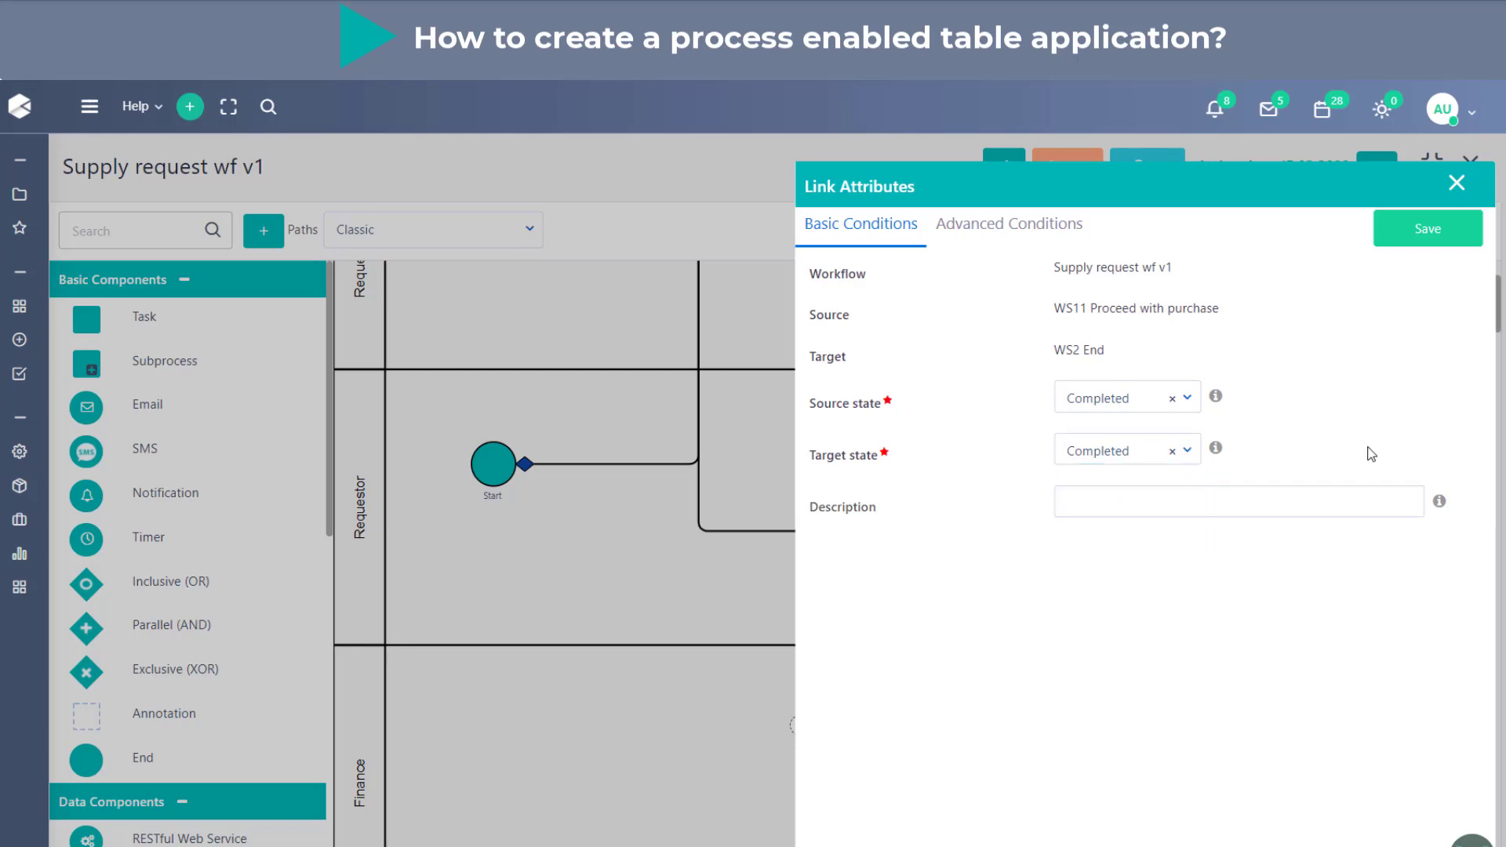
left_click(1427, 228)
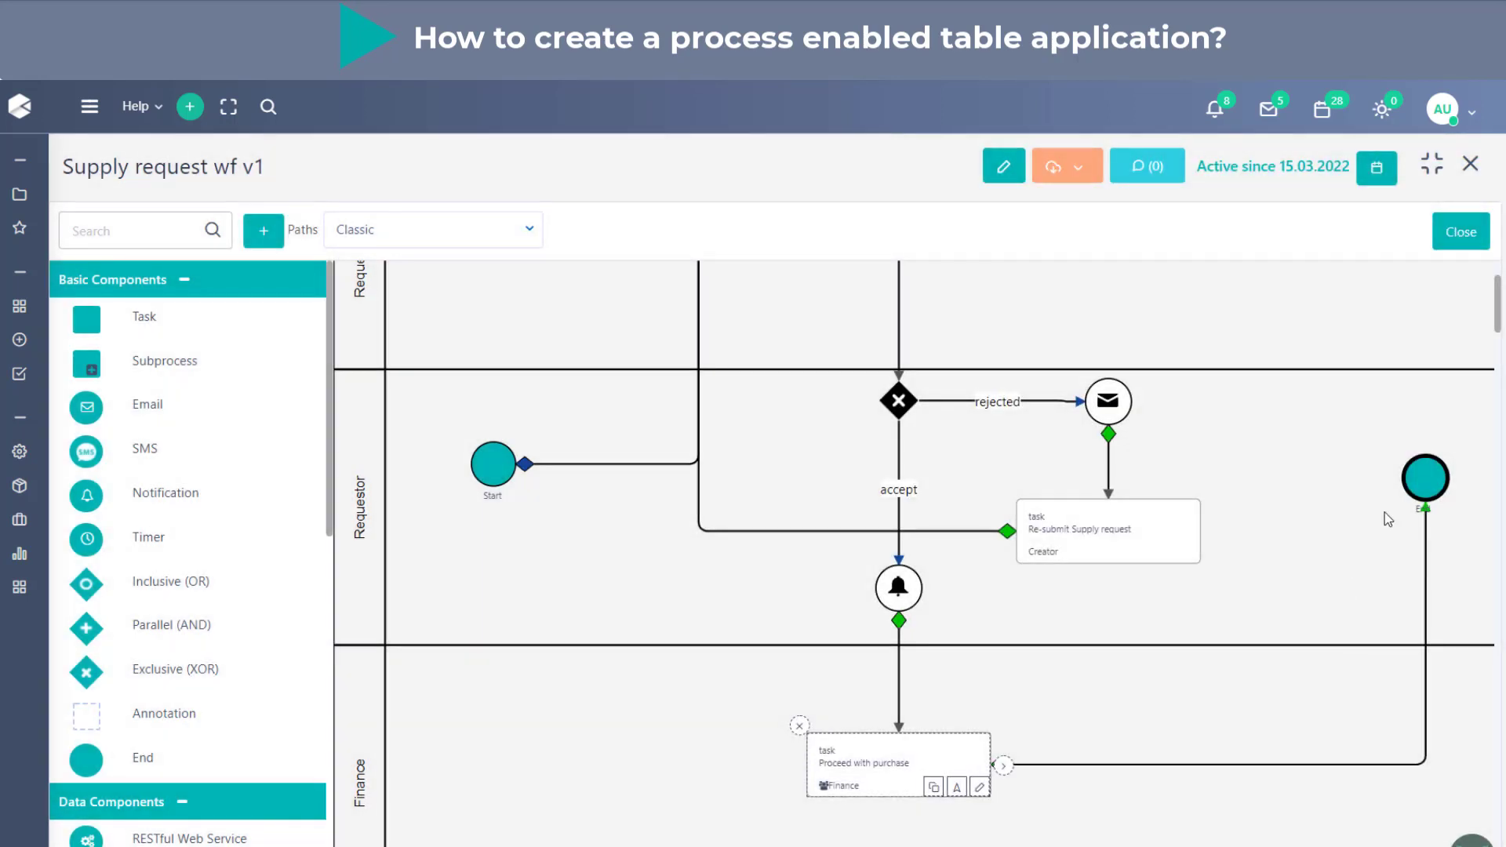
- Move the End component down from the Requestor lane into the Finance lane, level with the Proceed with purchase task
left_click_drag(1421, 492, 1395, 782)
scroll(1409, 610, "up", 2)
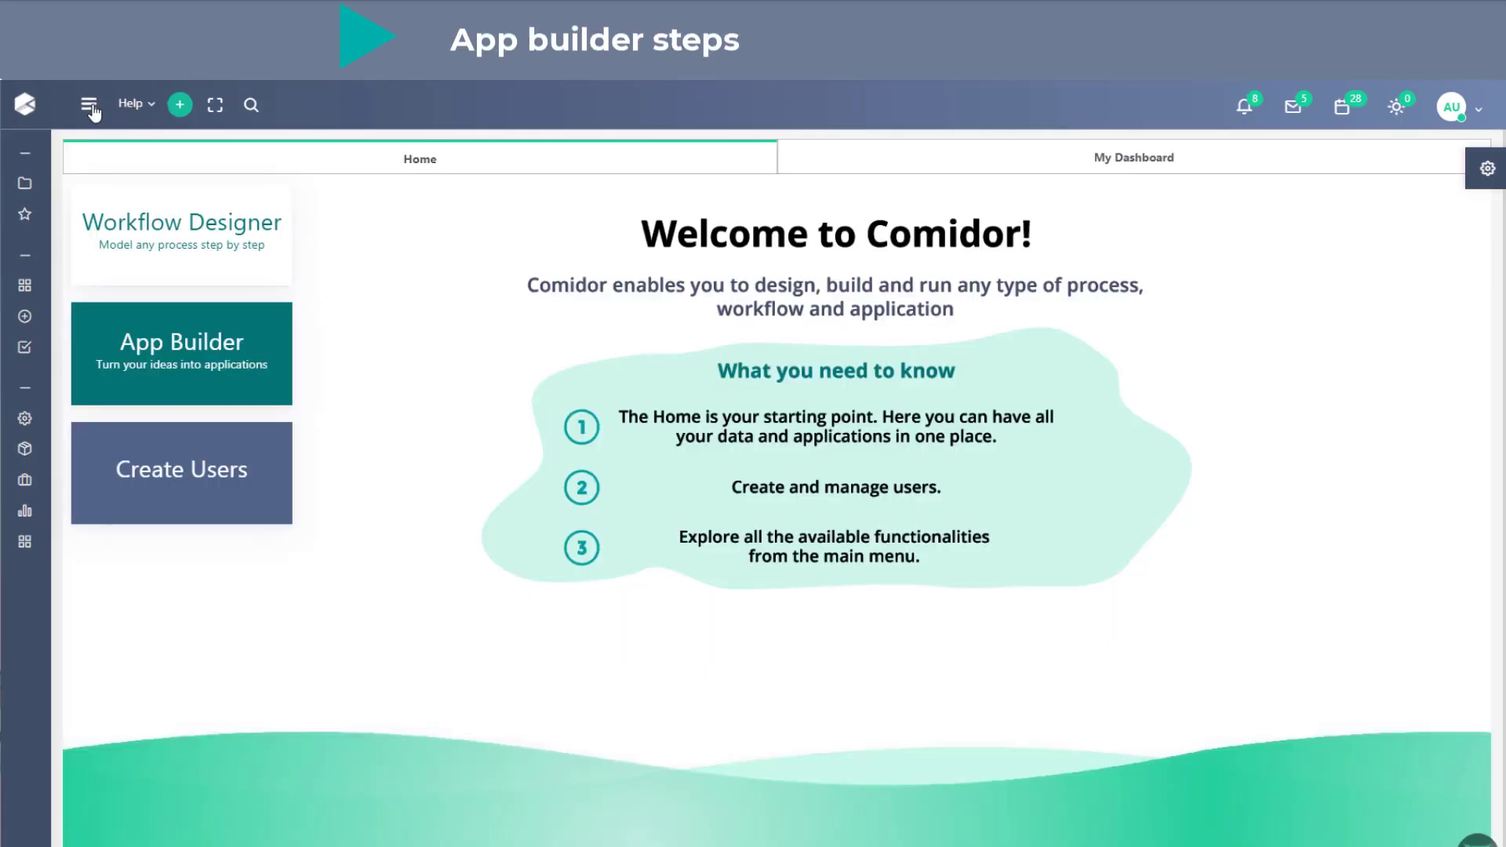
- Open the App Builder by searching the apps for "app" and start a new application
left_click(90, 105)
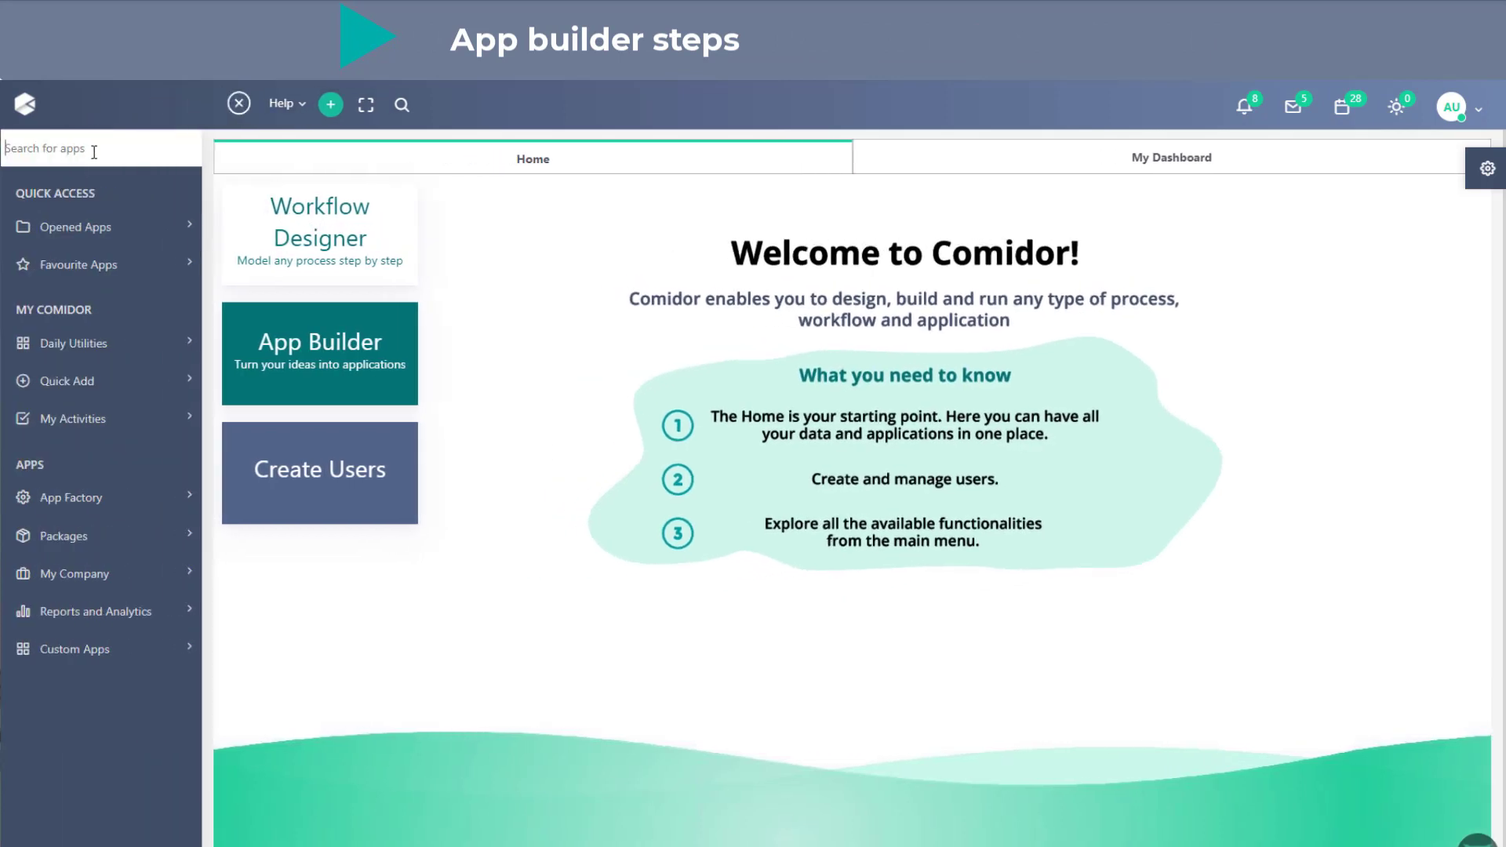
type("app")
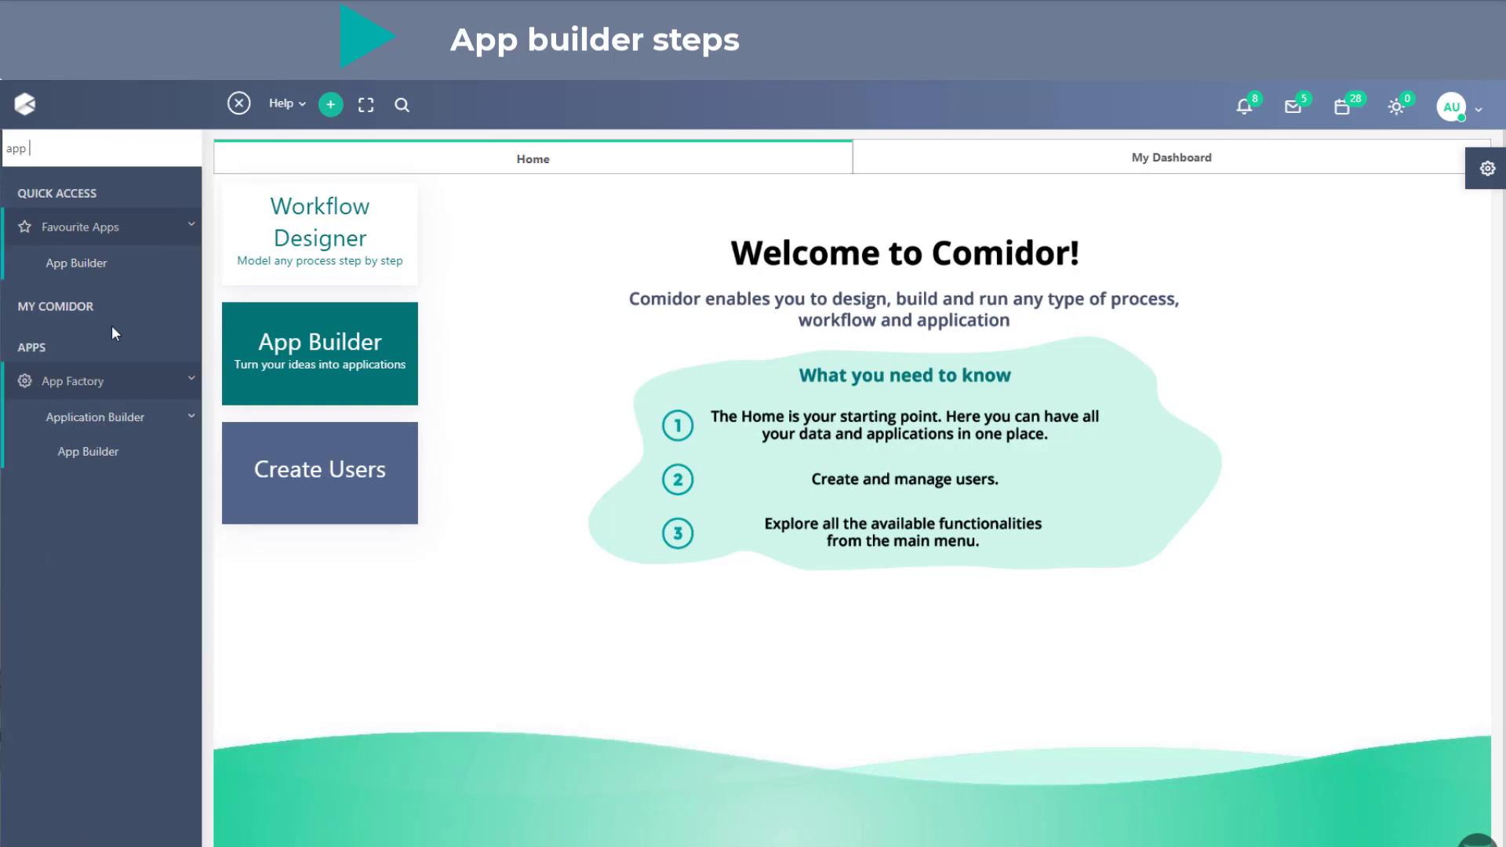
left_click(108, 462)
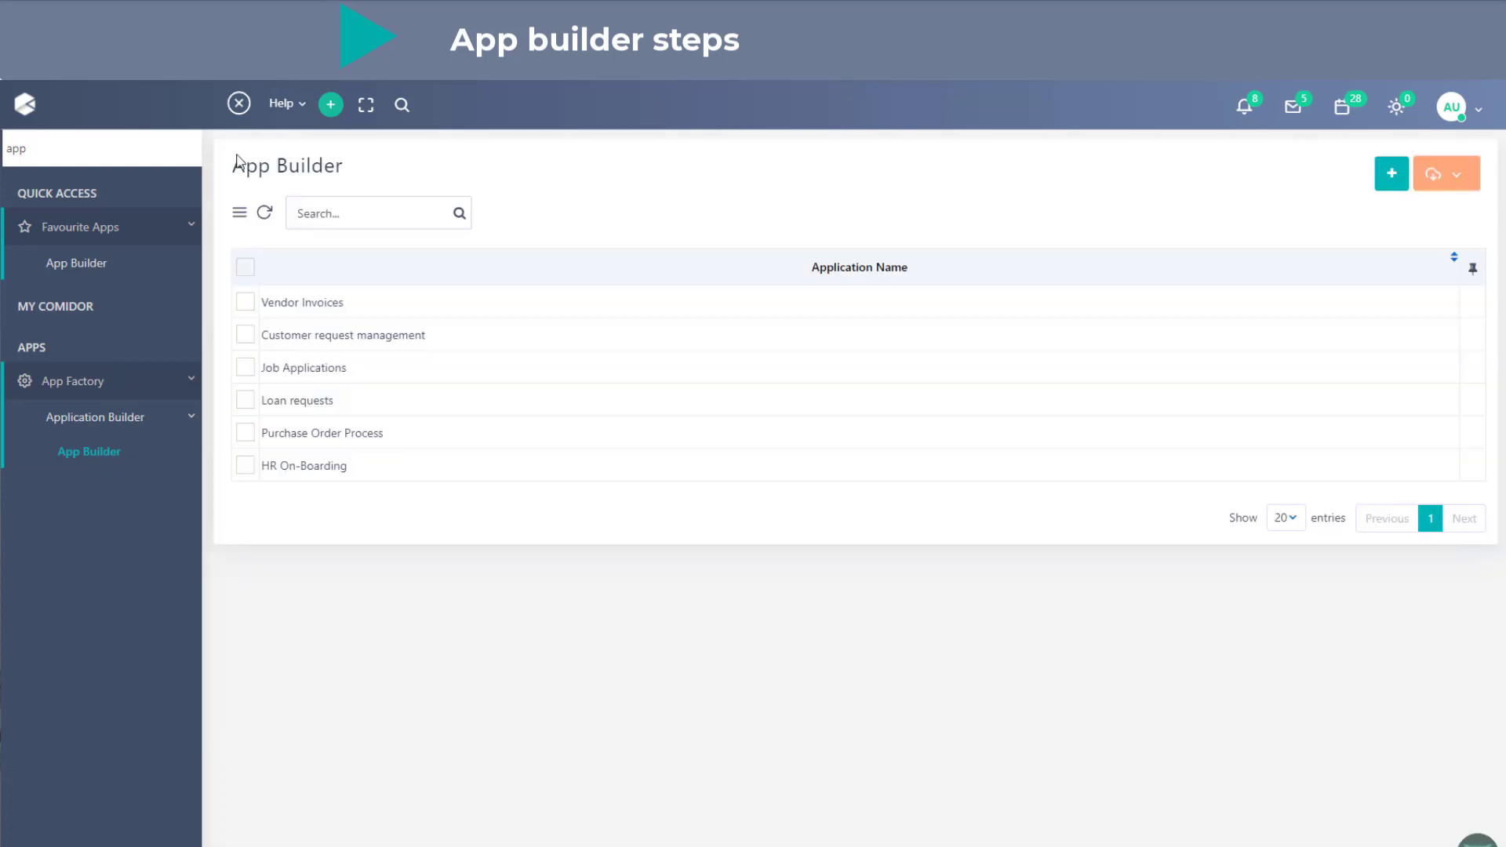
left_click(238, 104)
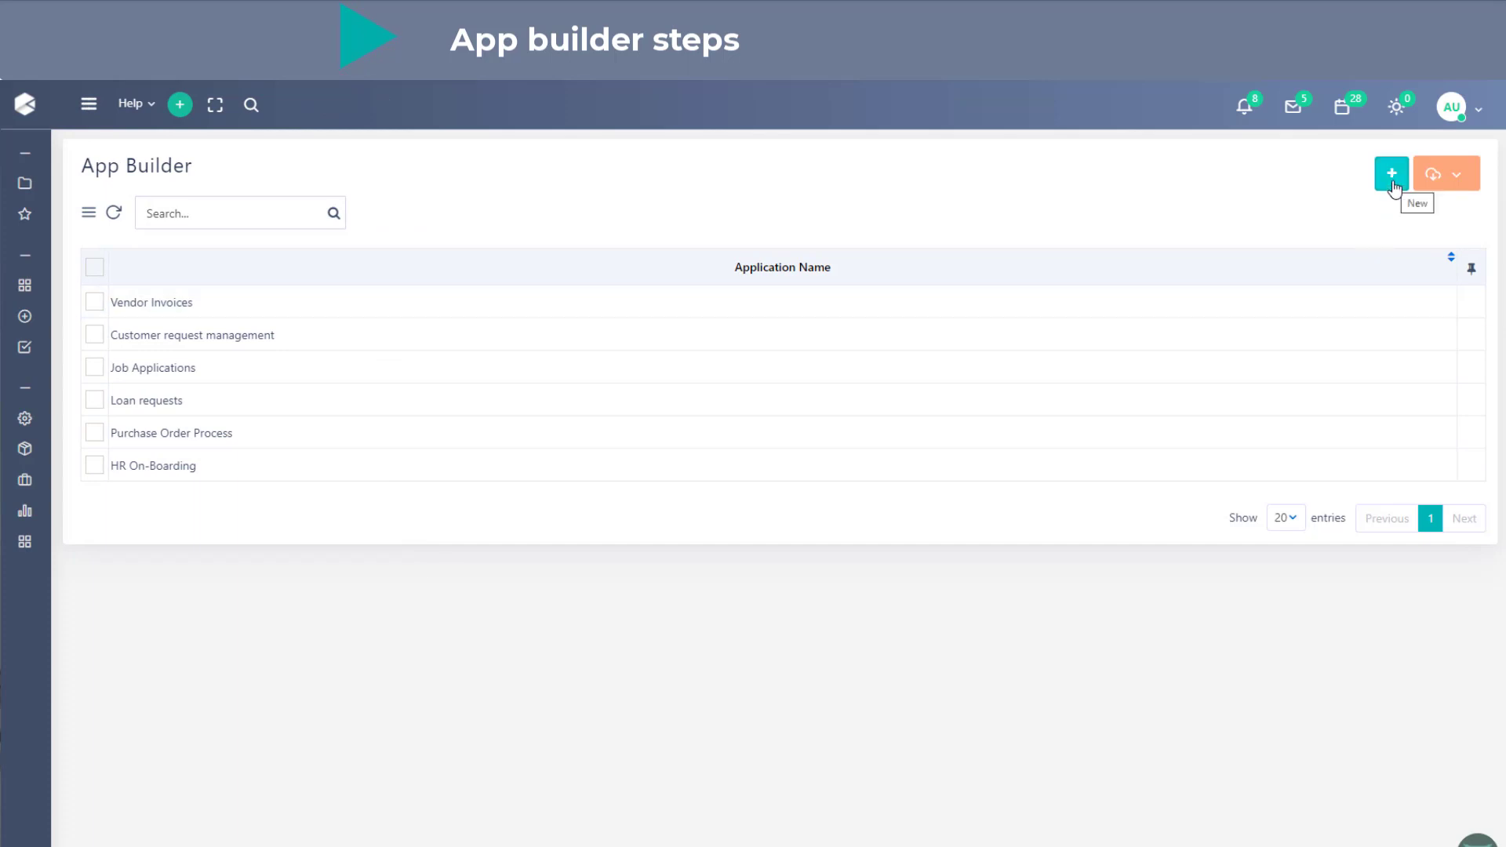
left_click(1392, 184)
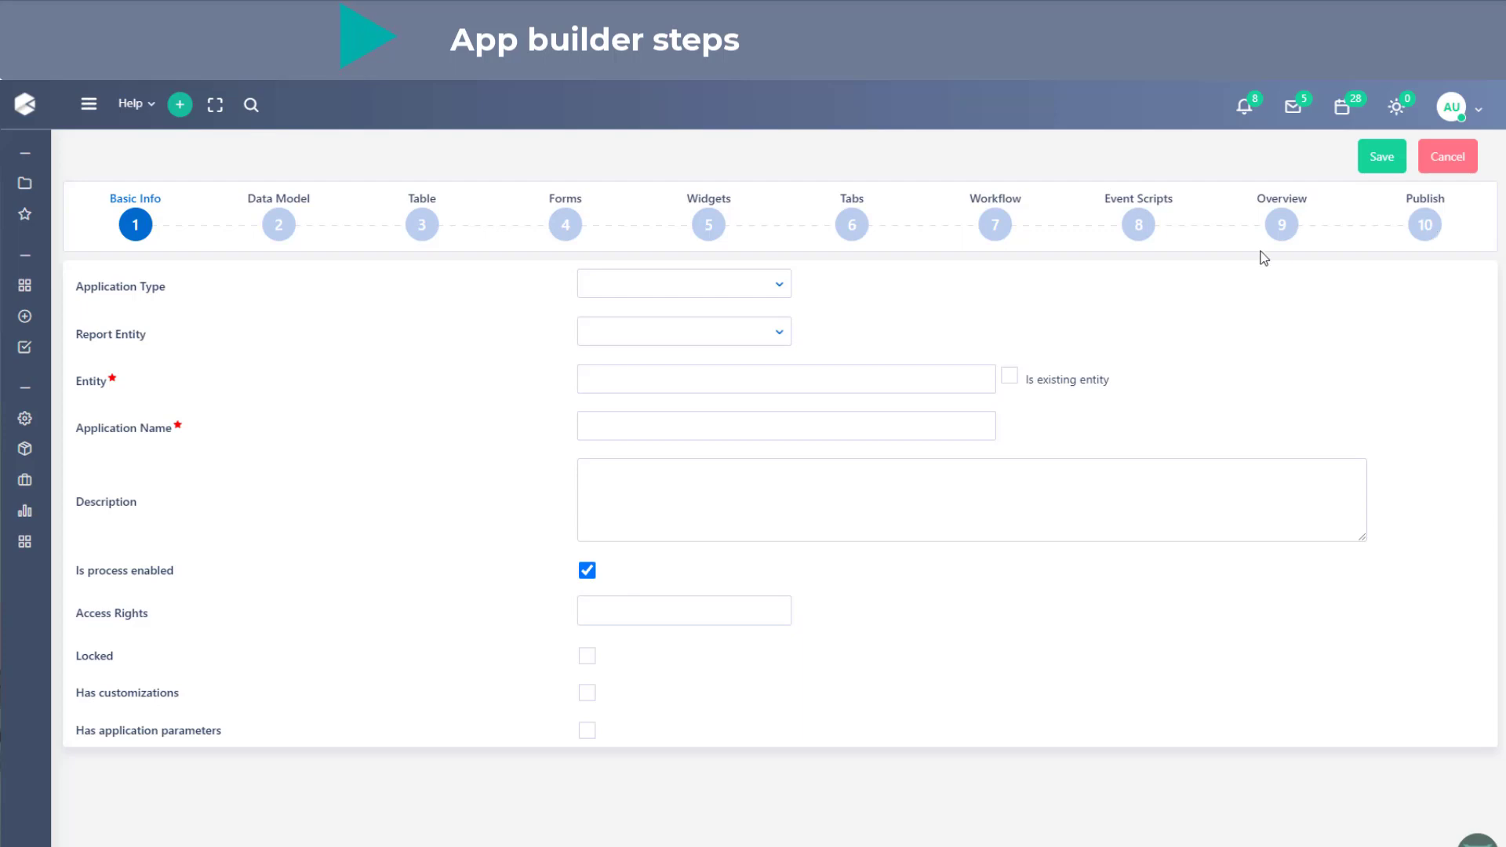
- Set the application type to Table Application and the entity to SUPPLY_REQ
left_click(781, 286)
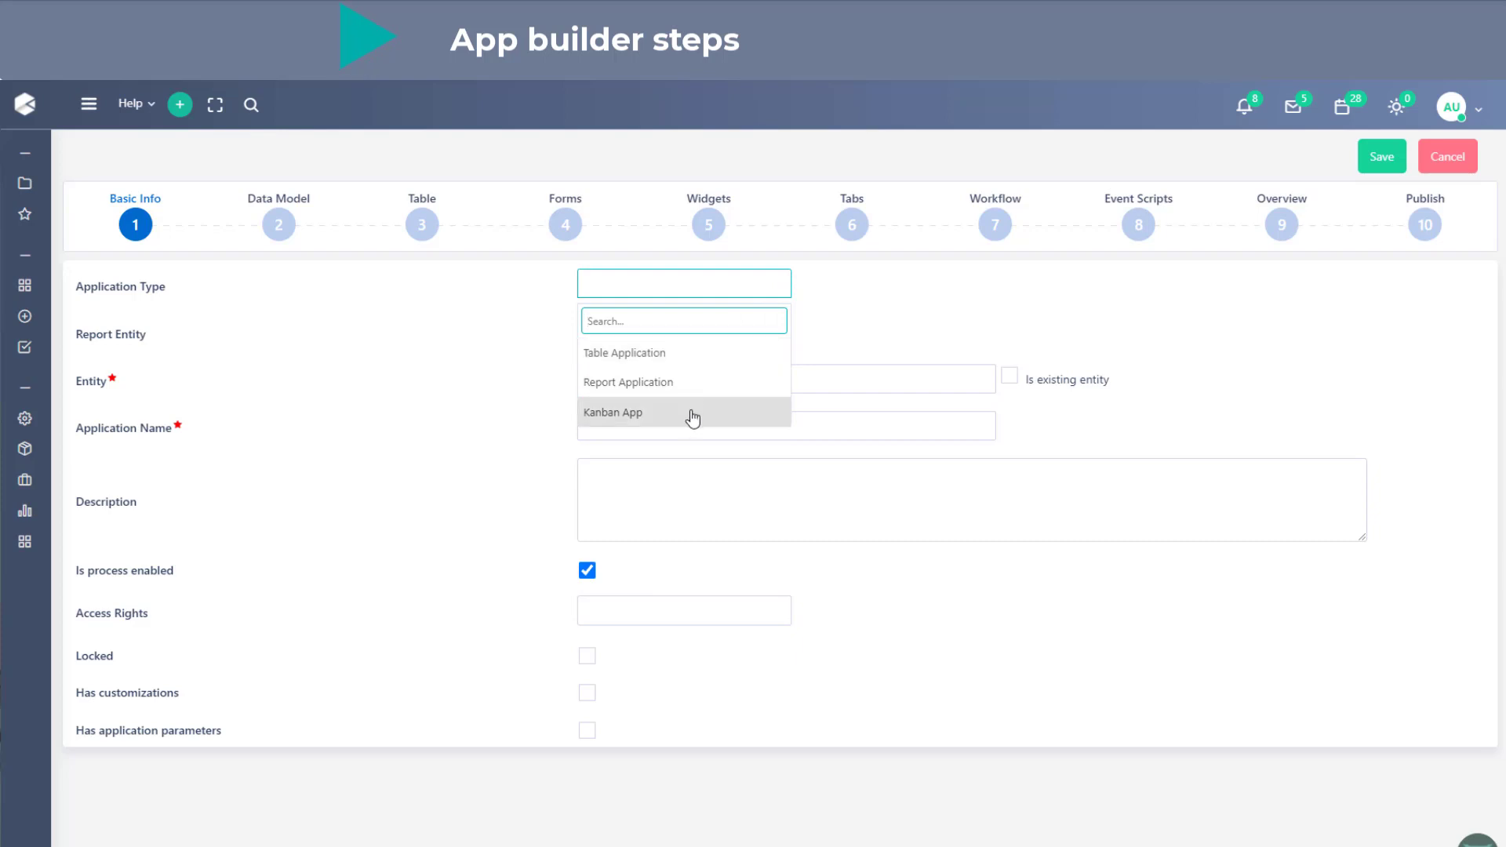
left_click(672, 352)
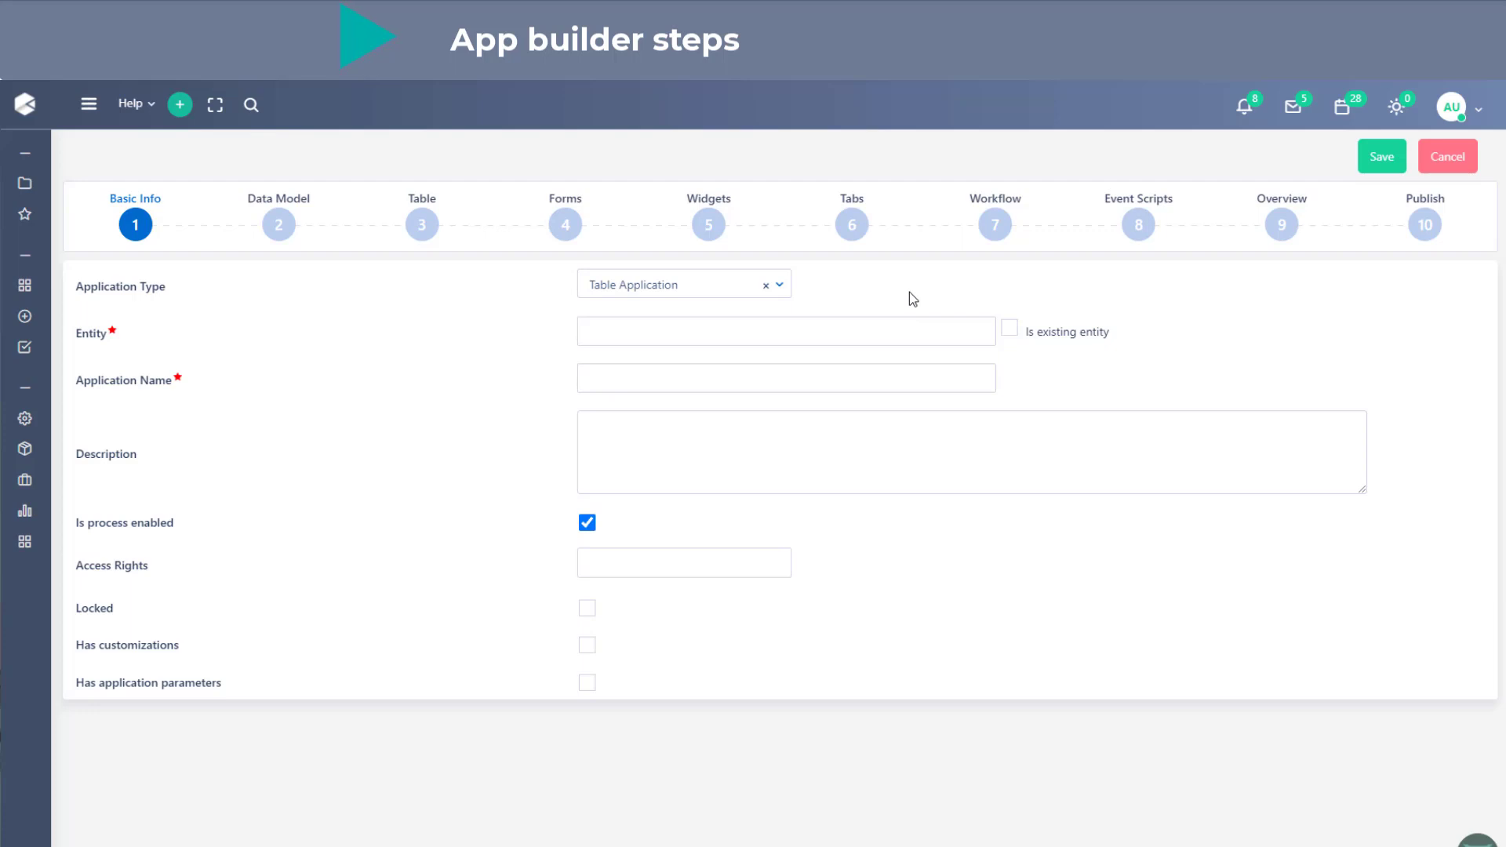
left_click(761, 329)
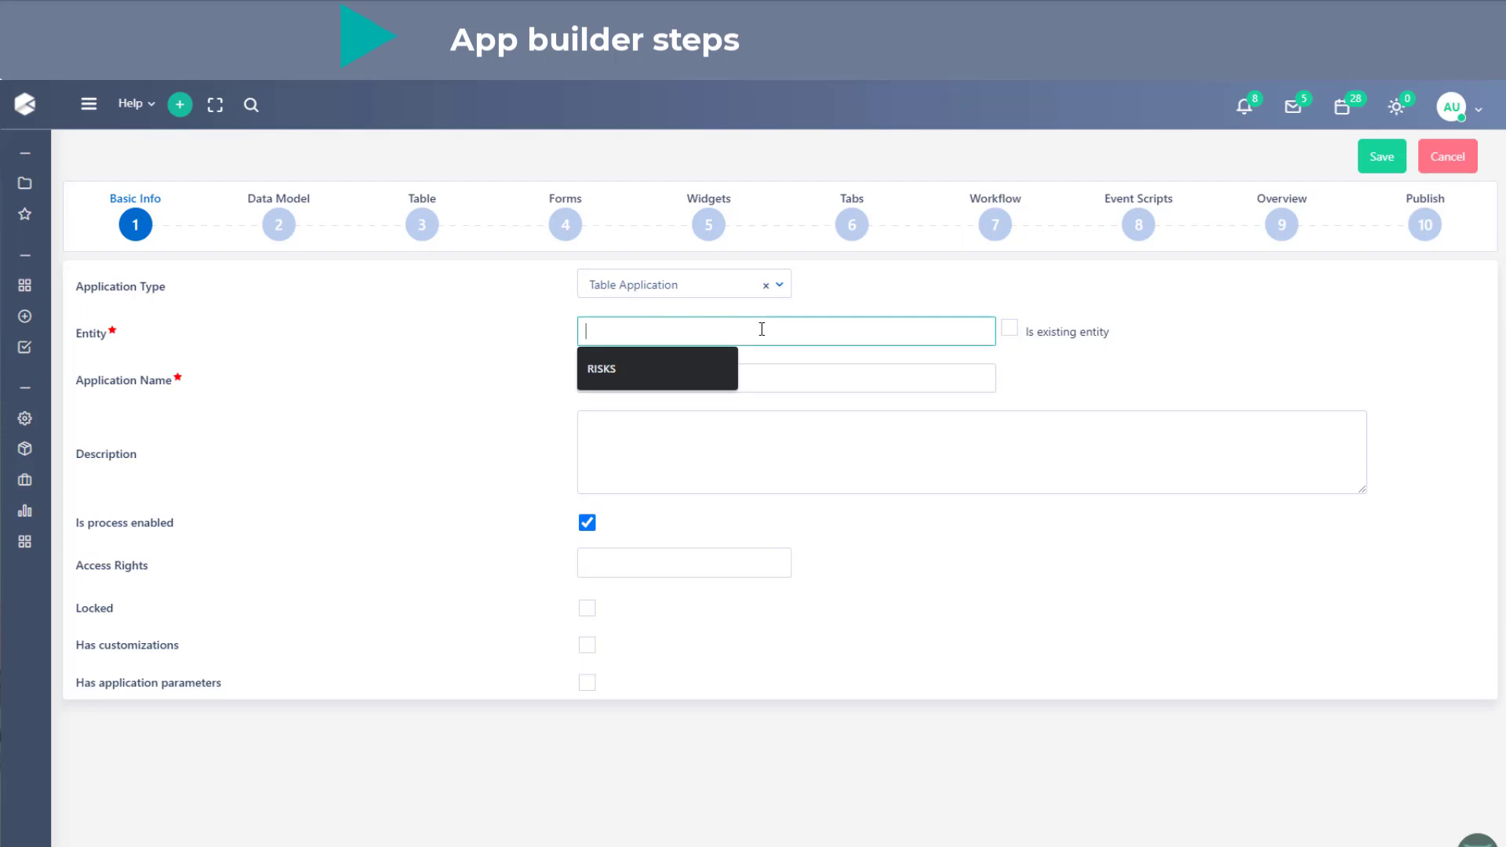
key("Caps_Lock")
type("SUPP")
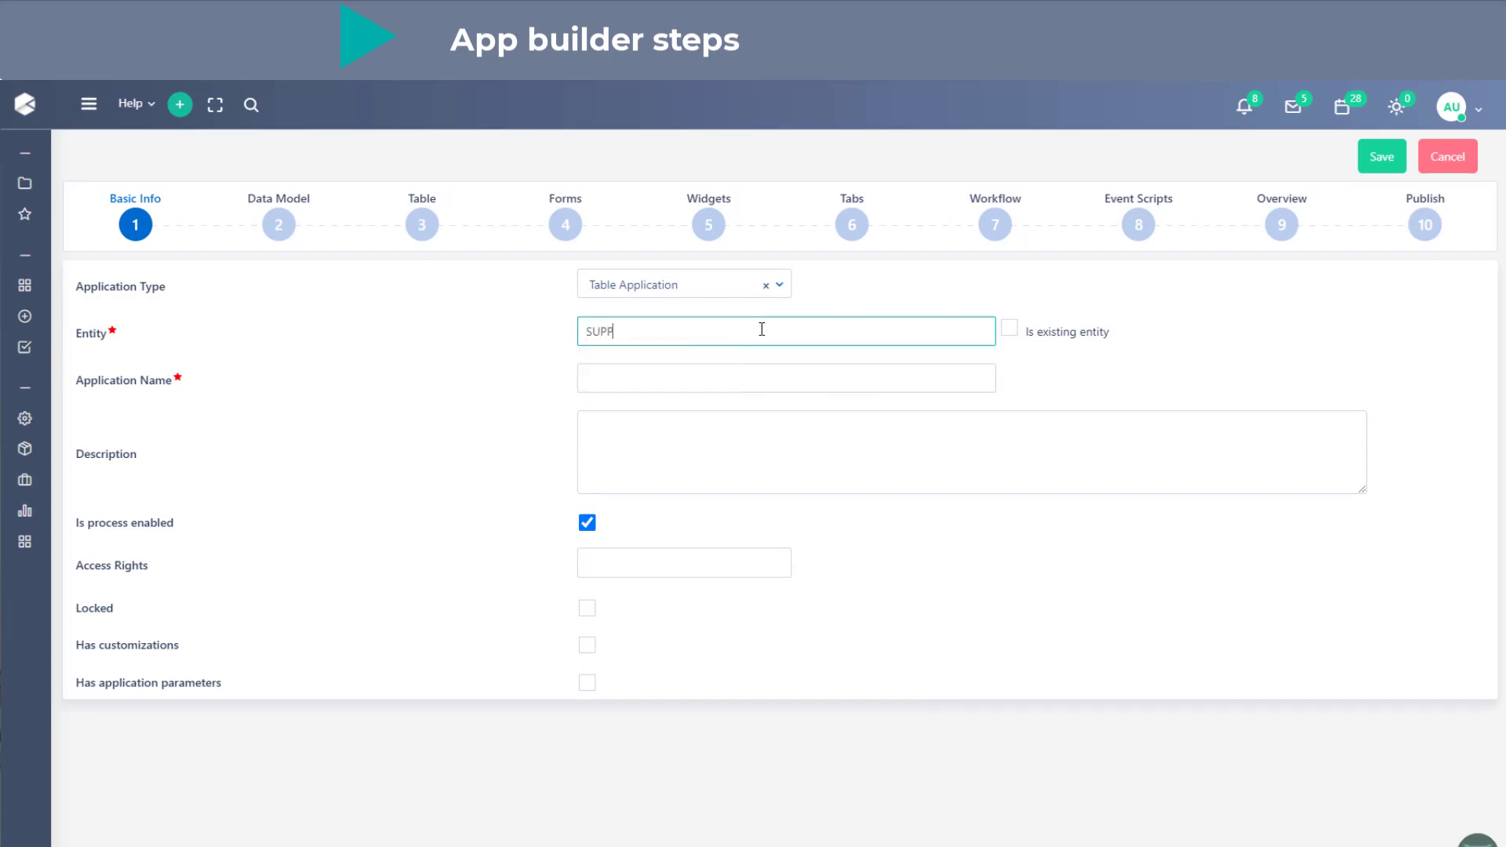
type("LY_REQ")
- Name the application "Supply requests" and enter the description "this is a demo application"
left_click(689, 375)
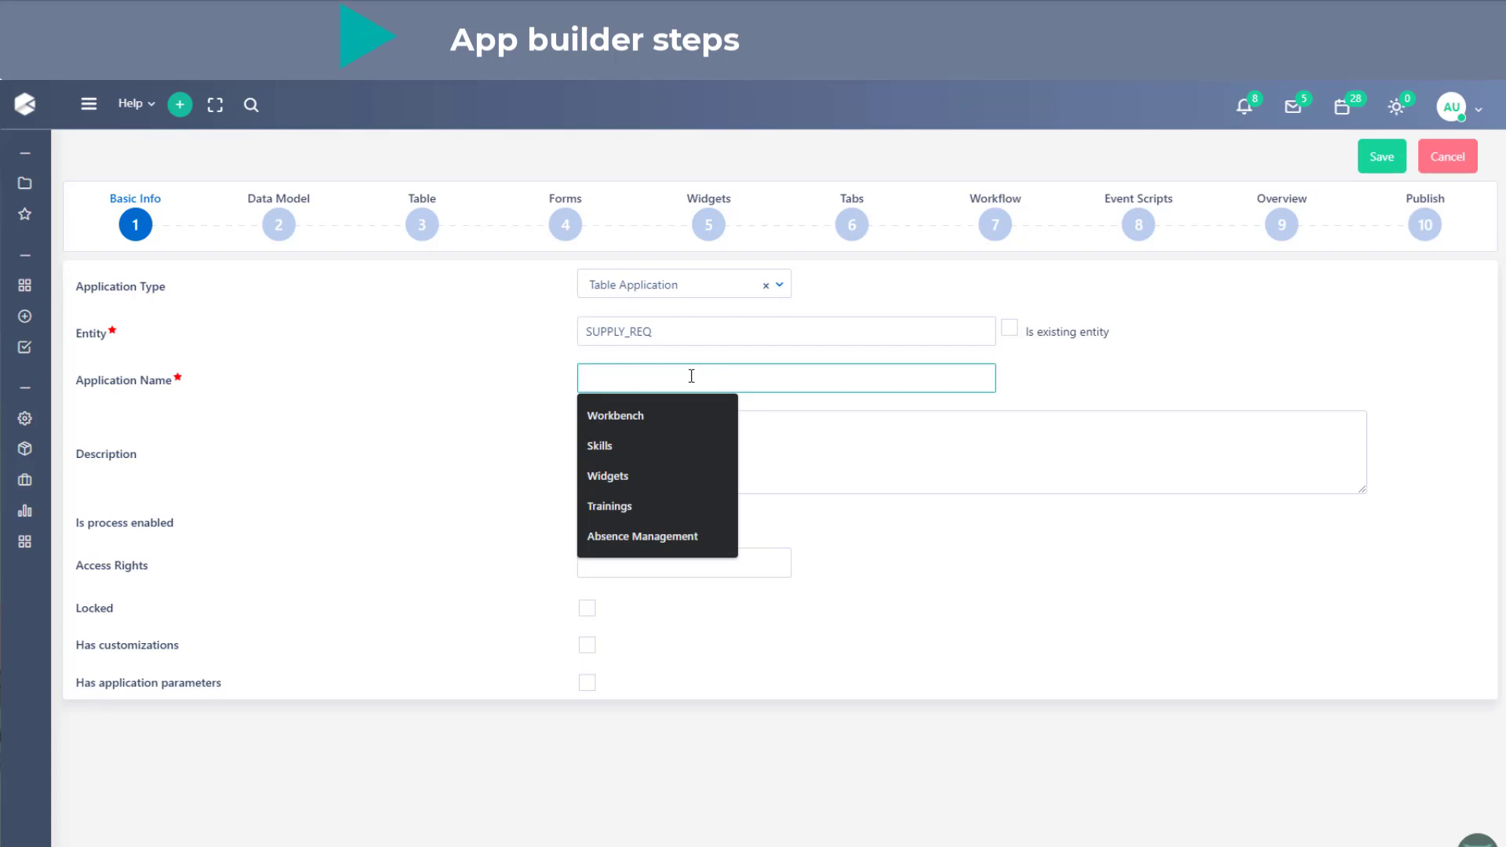
type("Supply requests")
left_click(554, 443)
left_click(612, 443)
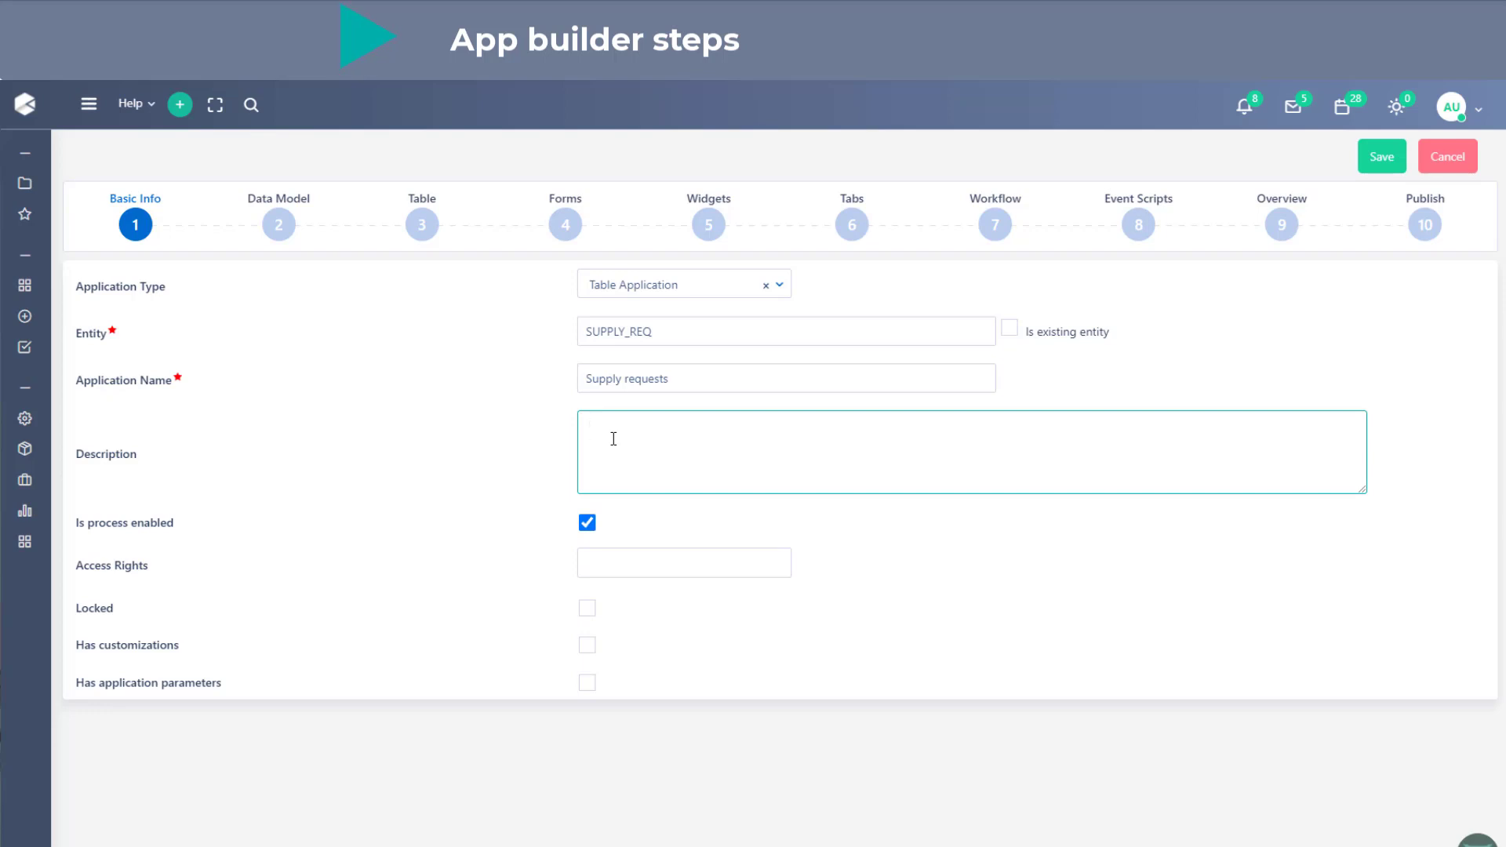
type("this is a demo application")
mouse_move(973, 242)
left_click(702, 566)
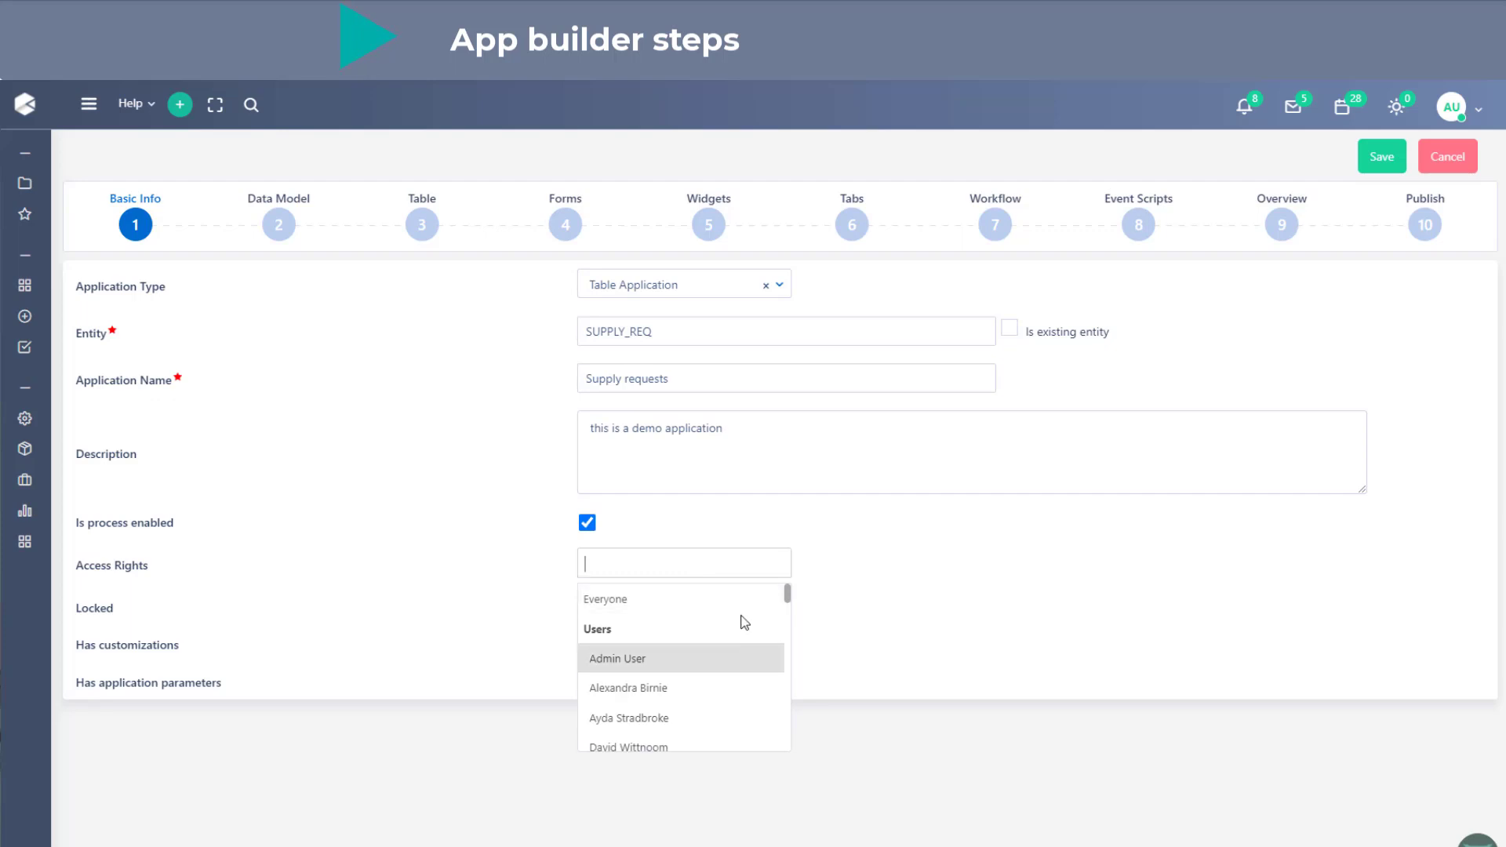
type("it")
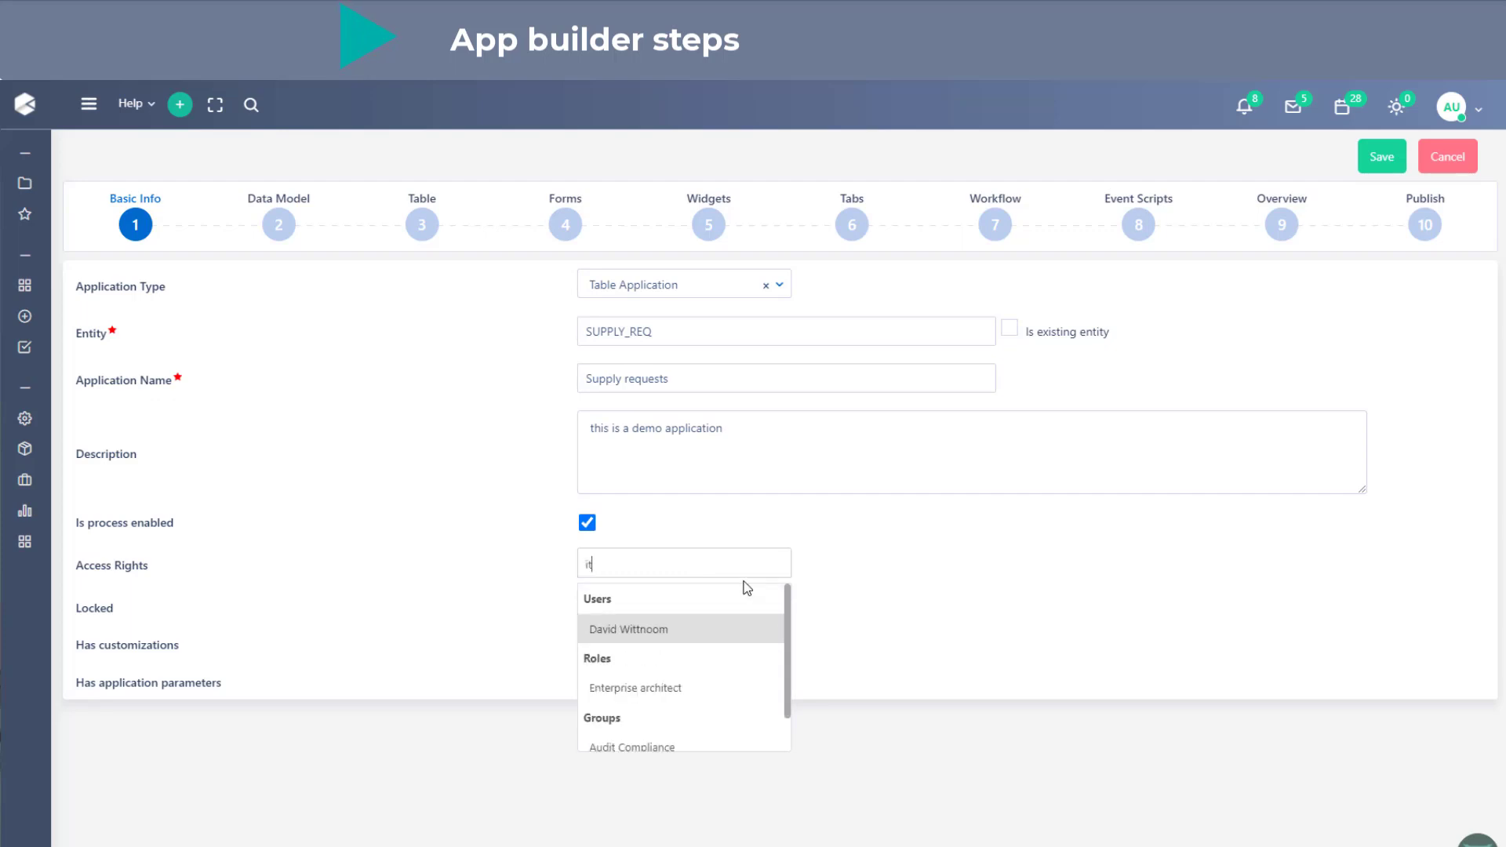
scroll(735, 620, "down", 1)
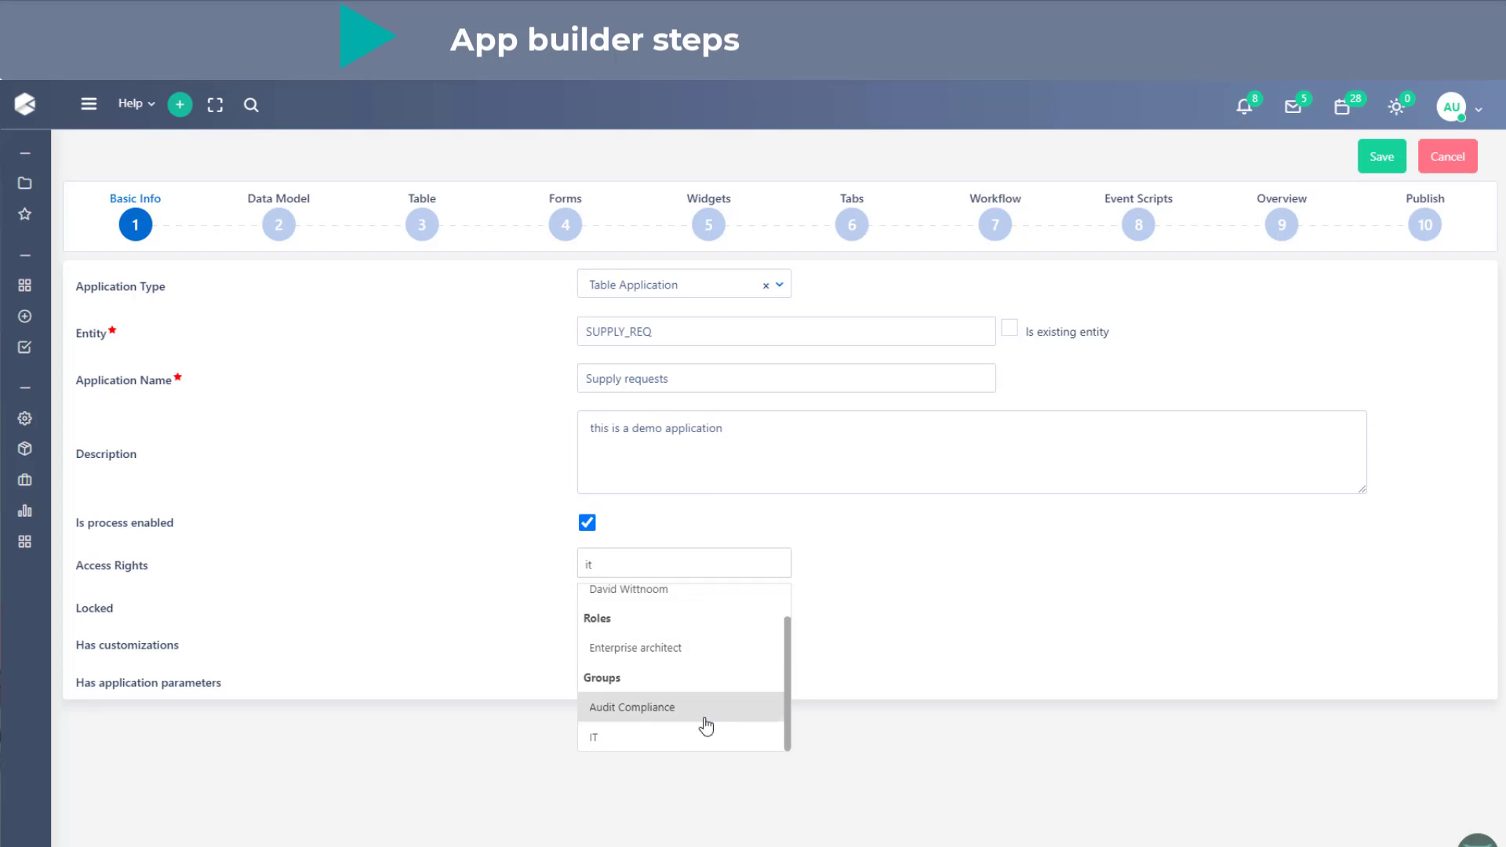
scroll(684, 658, "up", 1)
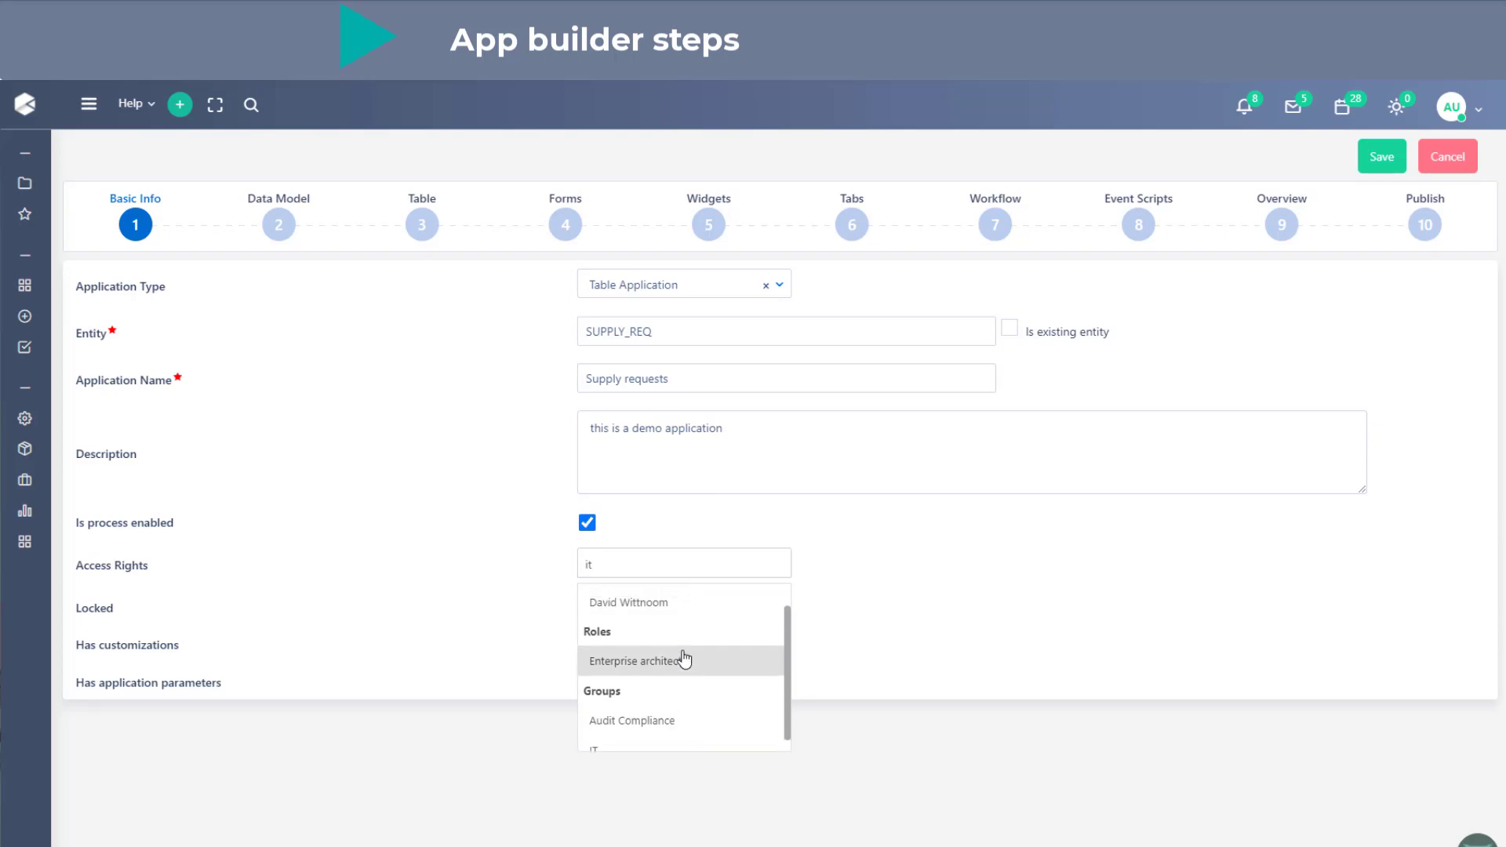
left_click(642, 570)
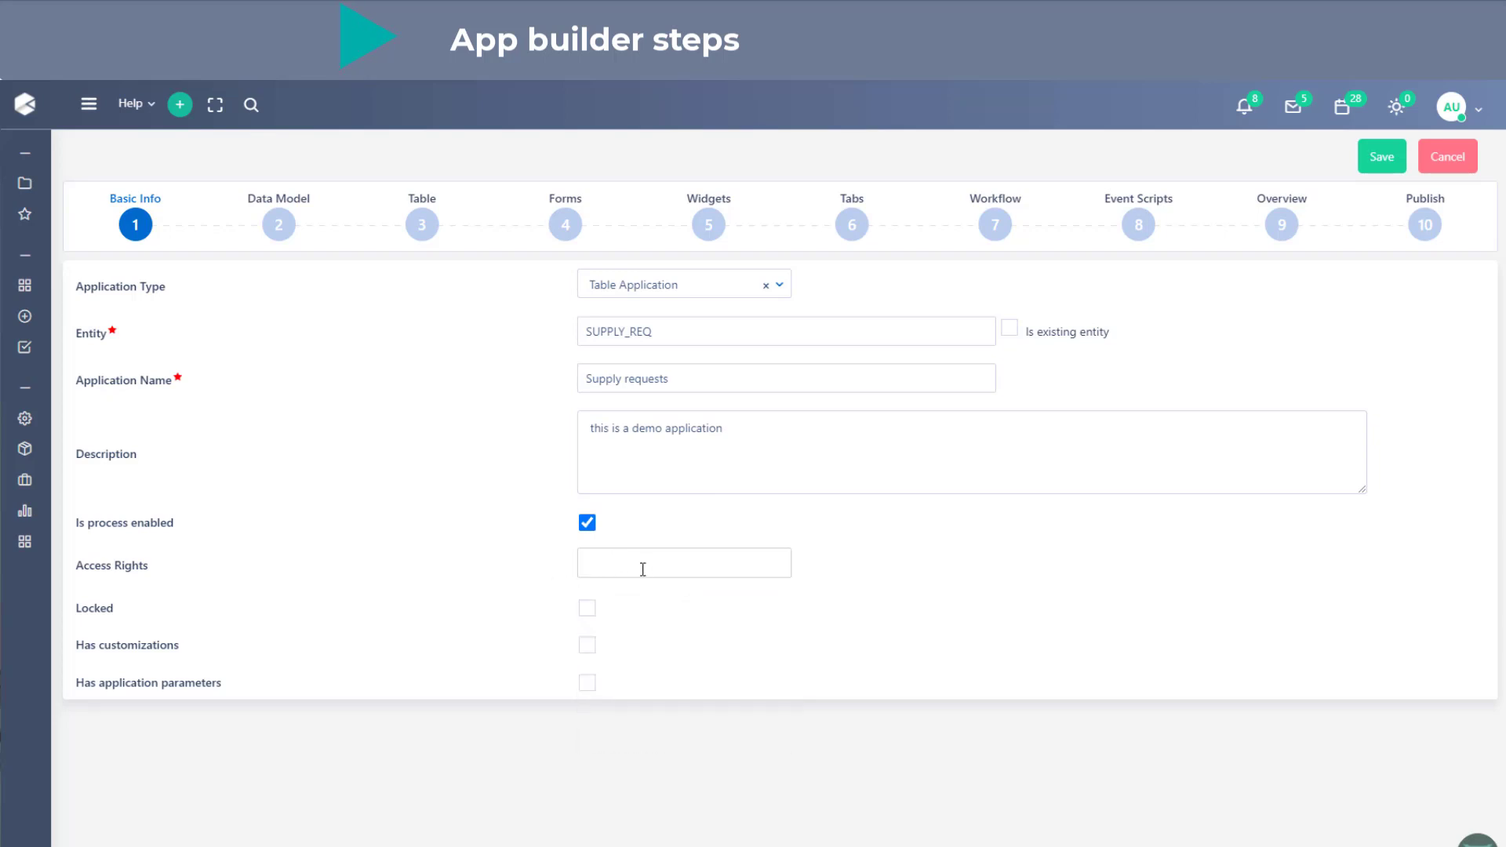
- Grant the application's access rights to Everyone and save the basic info
left_click(642, 570)
left_click(637, 603)
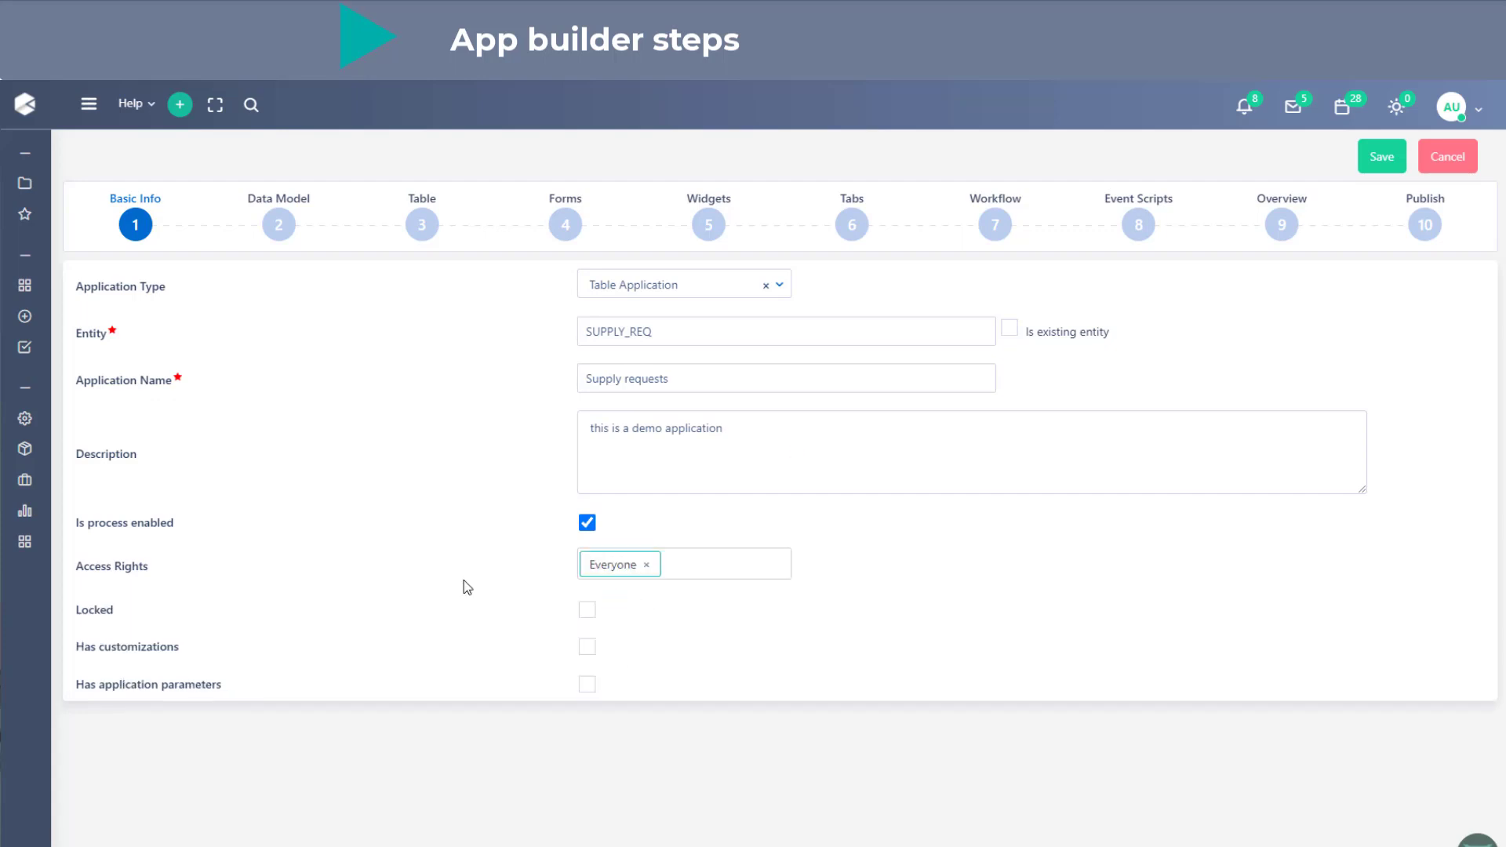
left_click(1381, 156)
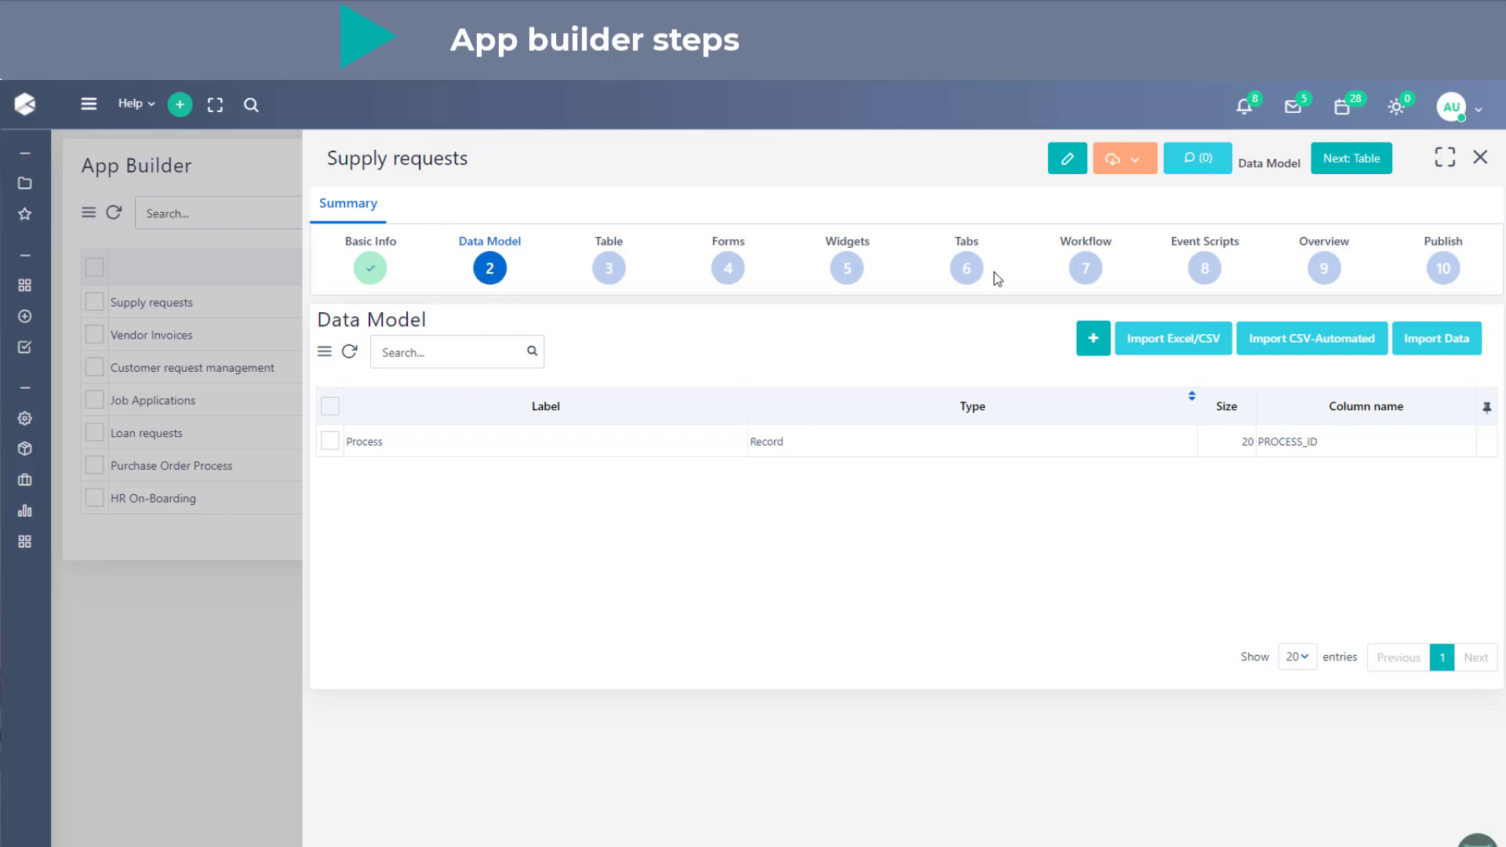
- Expand the Supply requests window to full size and start a new data model field labelled "Item" with an auto-generated column name
left_click(1444, 157)
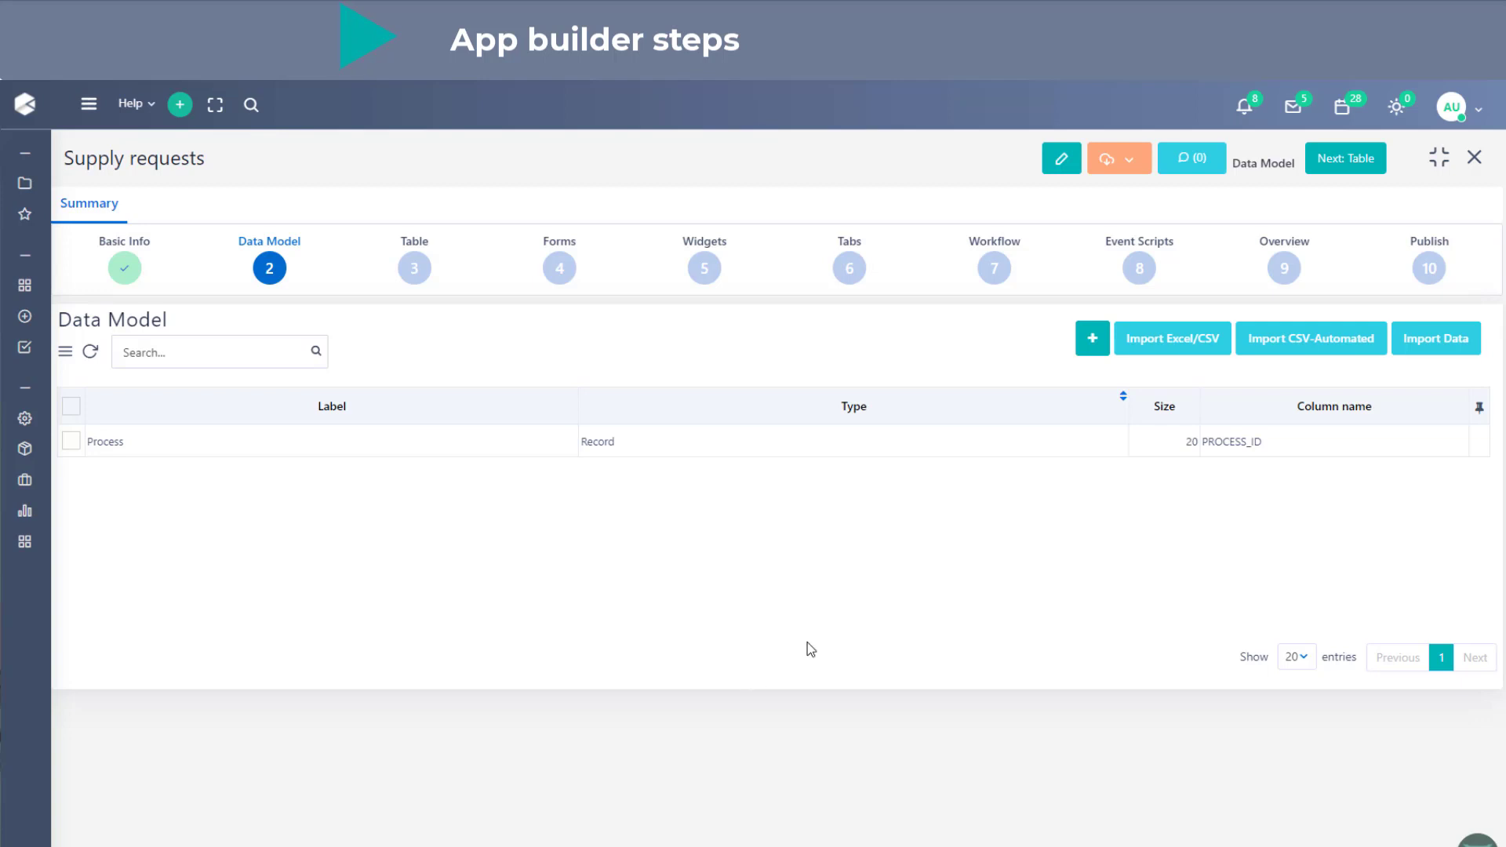
left_click(1093, 356)
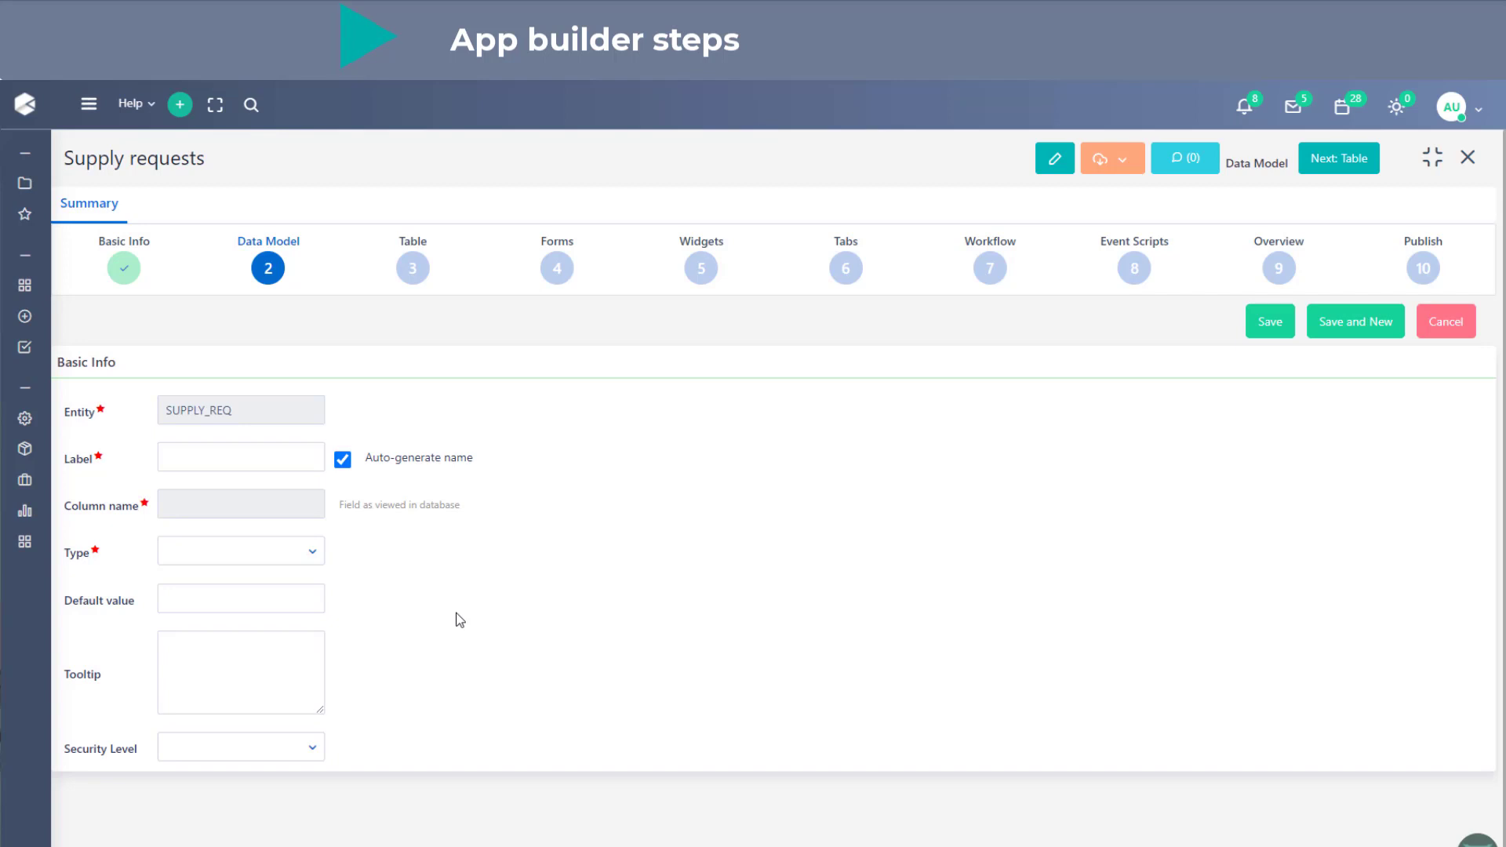
left_click(216, 461)
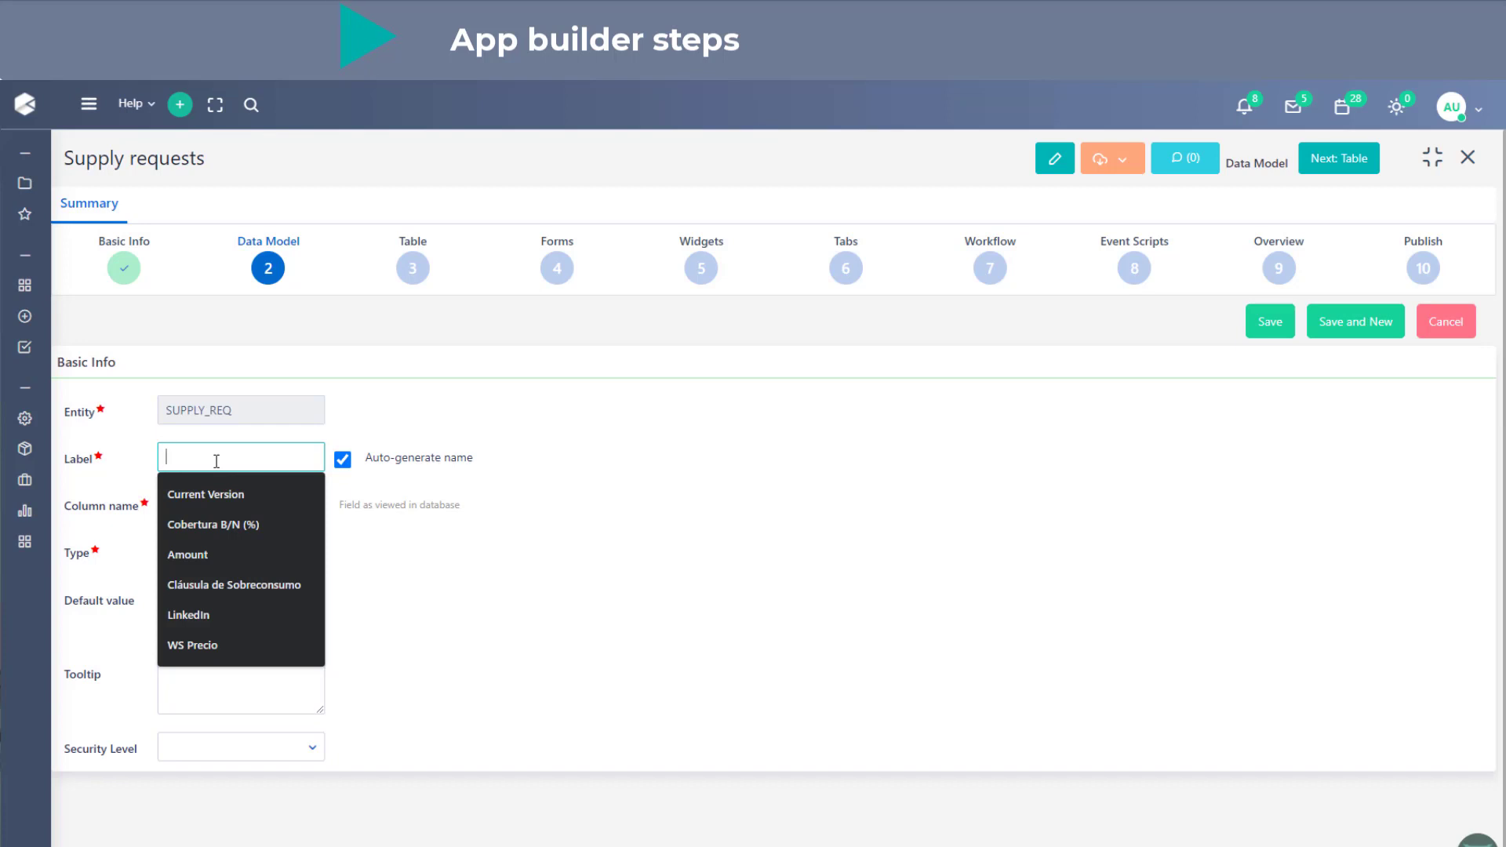
type("Item")
left_click(525, 566)
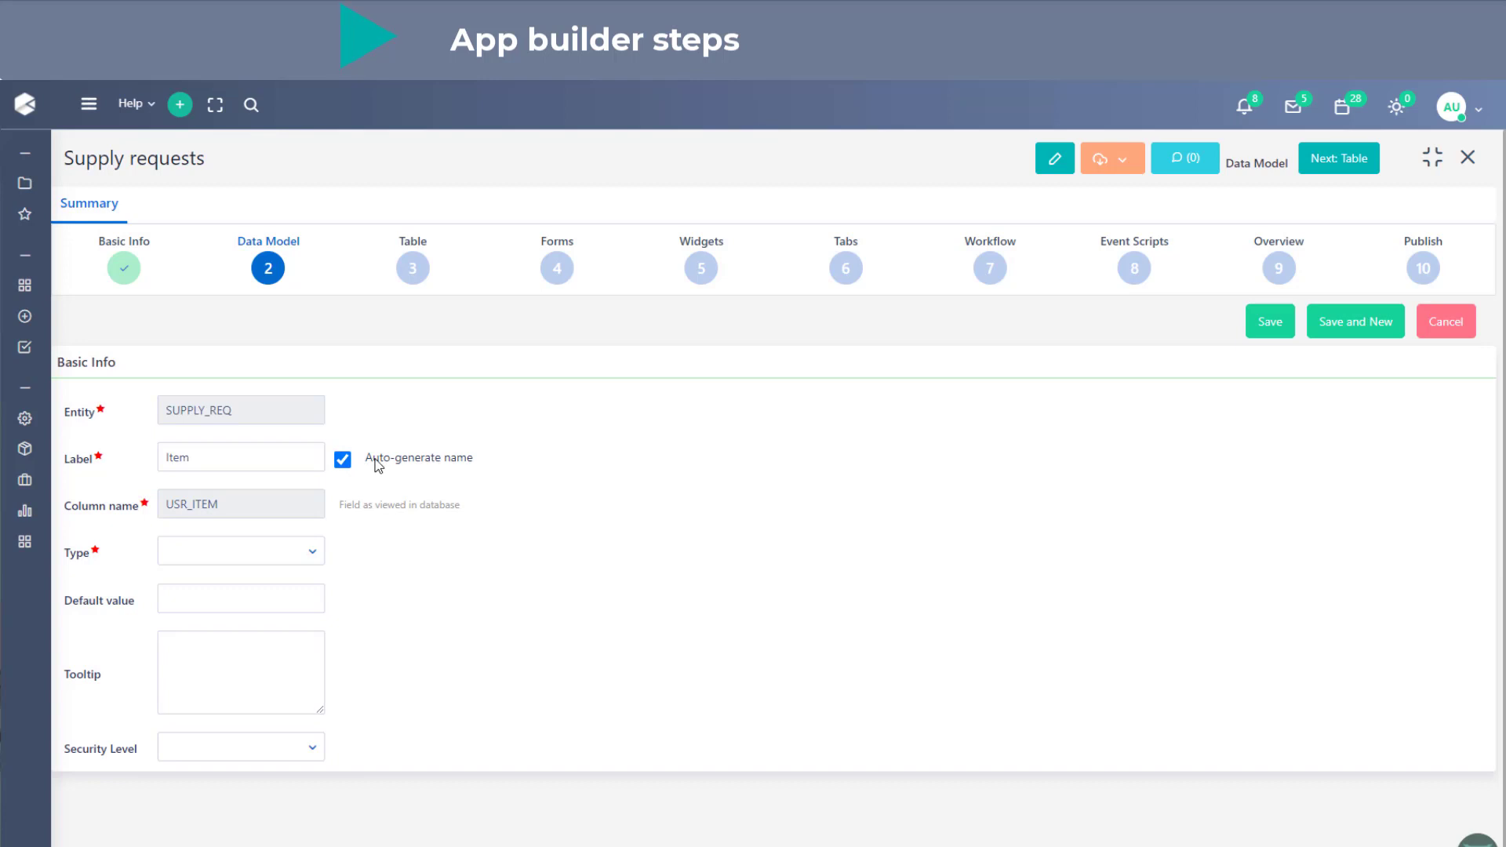
left_click_drag(166, 504, 209, 508)
- Set the Item field's type to Text with size 150, save it and start another new field
left_click(287, 564)
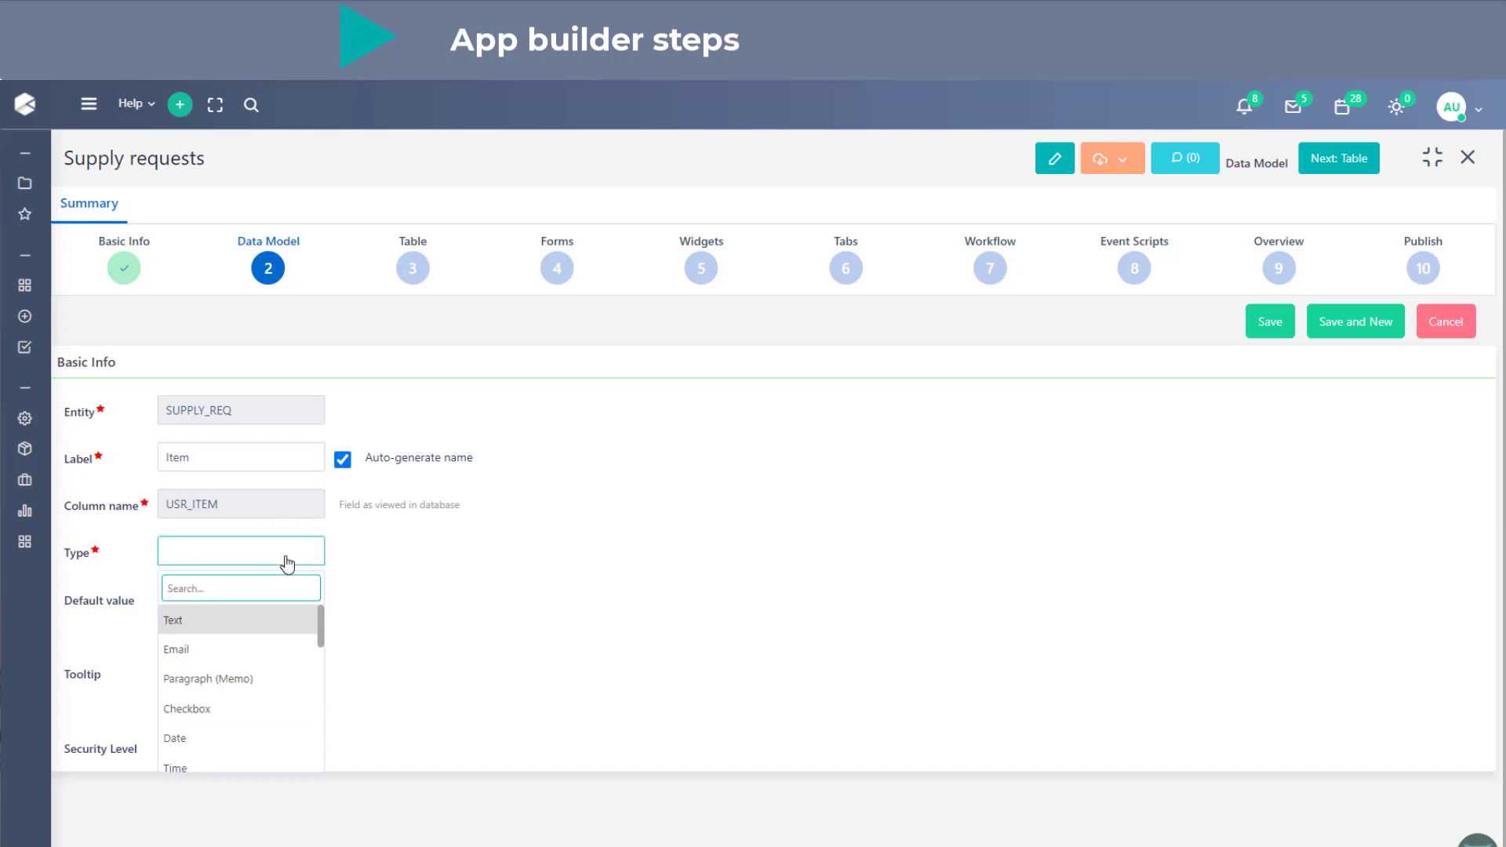
scroll(283, 689, "down", 3)
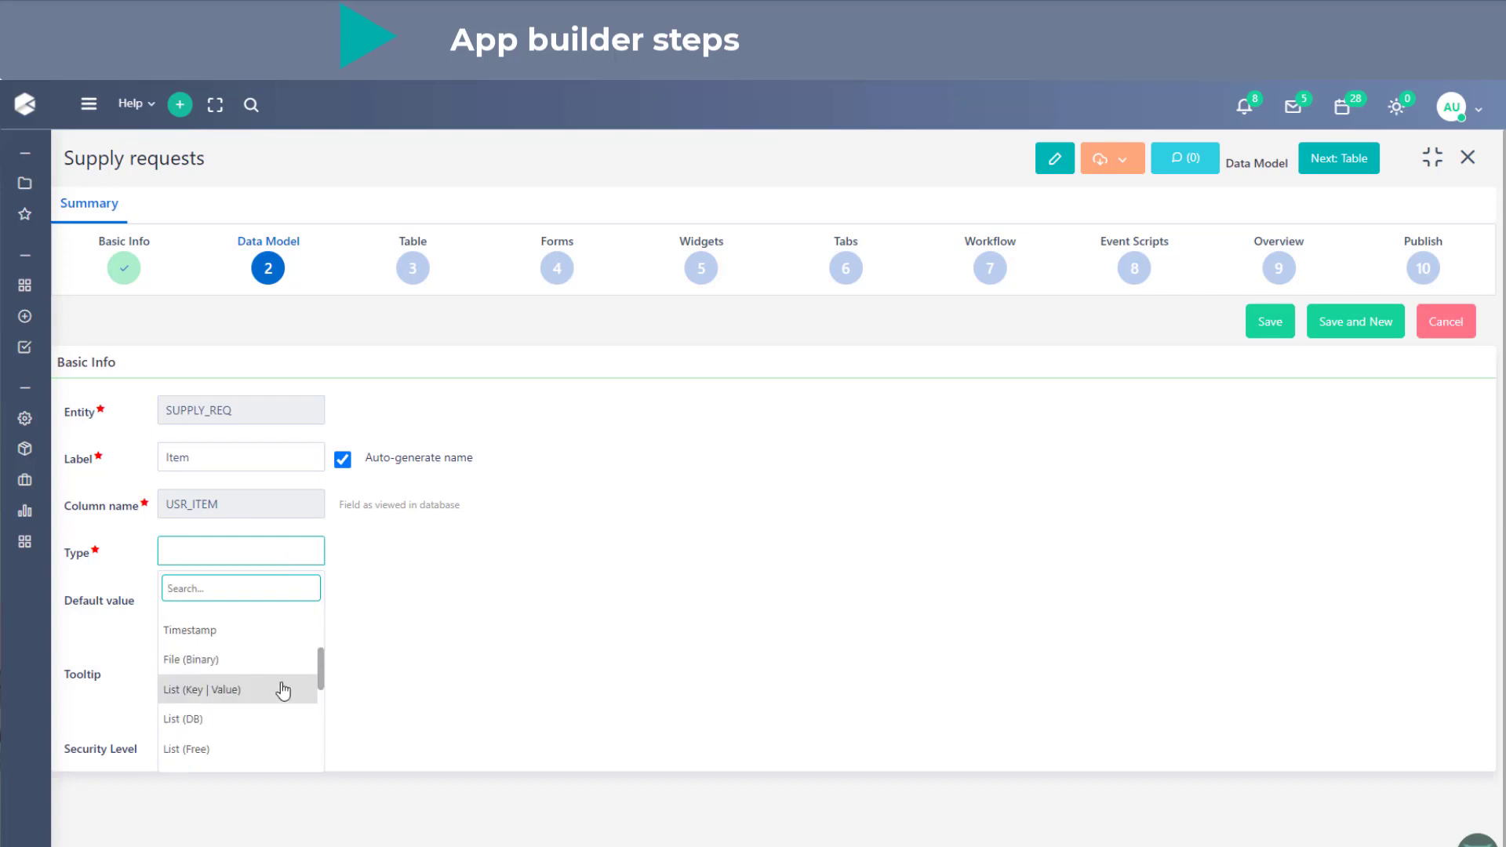
scroll(283, 690, "up", 3)
scroll(283, 689, "down", 3)
scroll(284, 689, "up", 3)
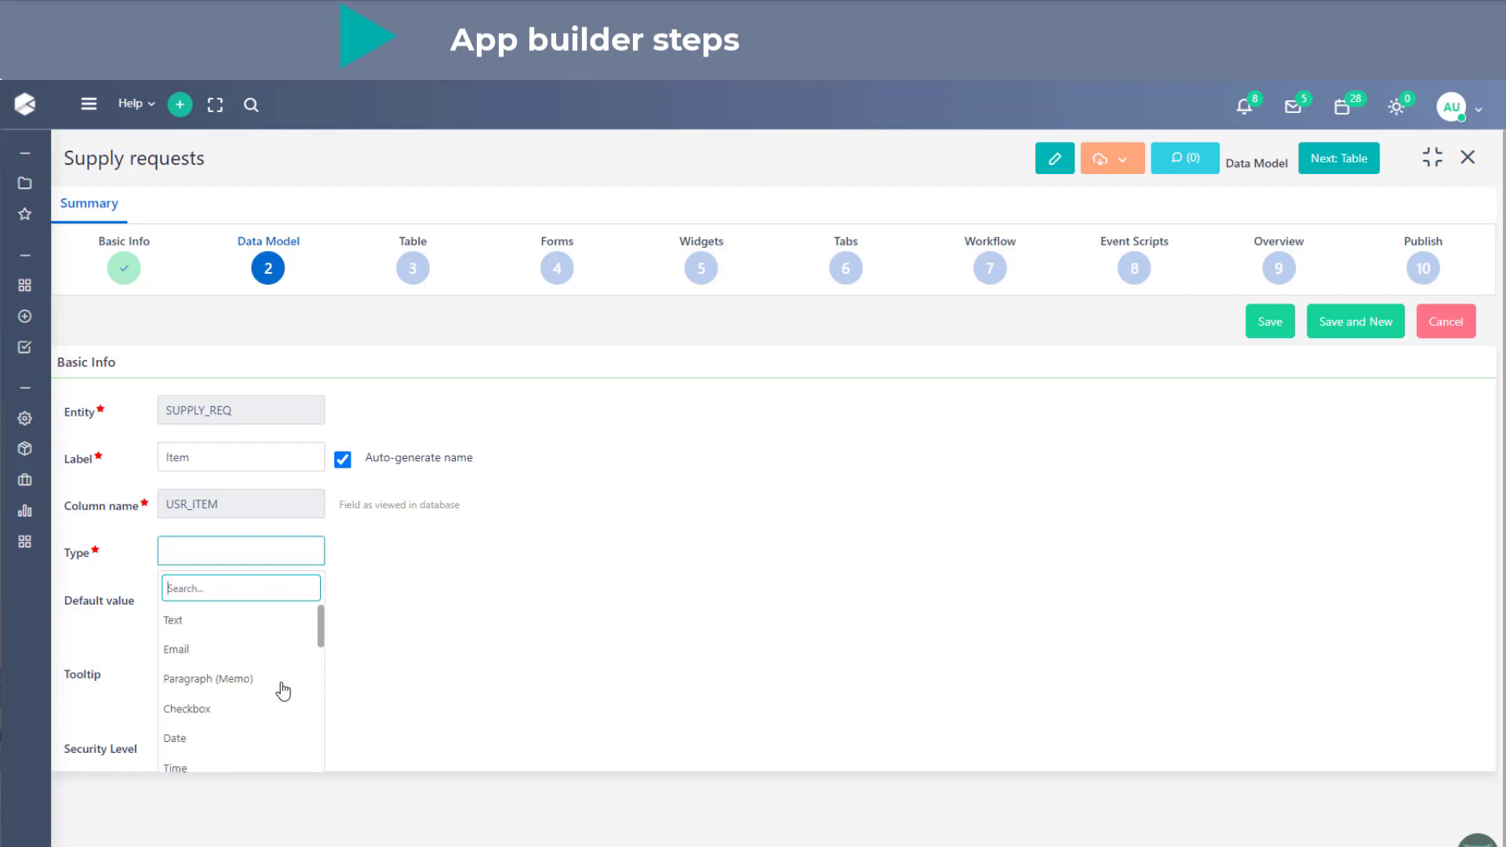
left_click(285, 635)
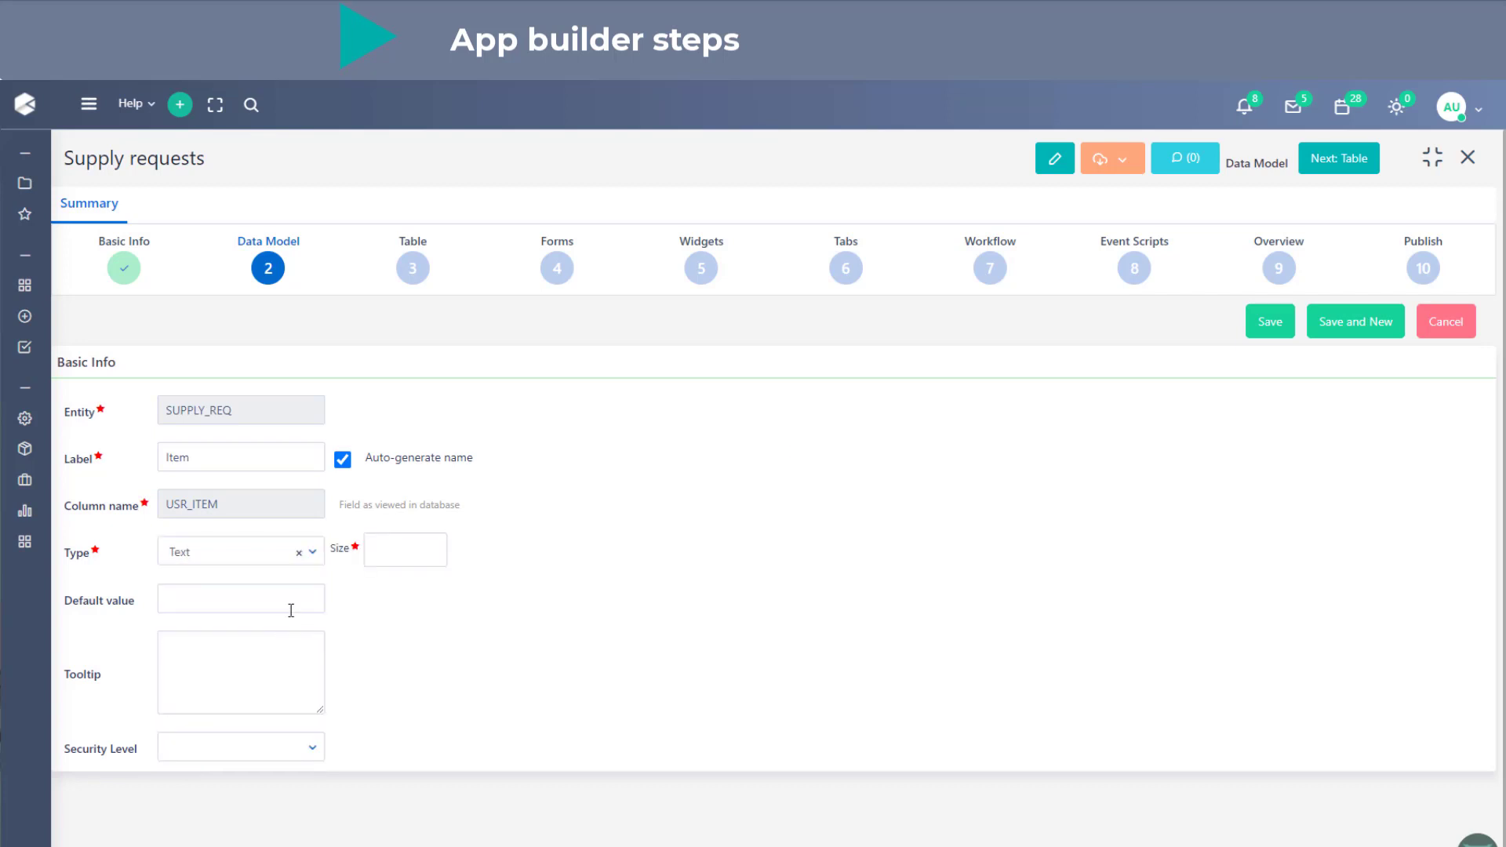
left_click(424, 551)
type("150")
left_click(659, 574)
left_click(1321, 328)
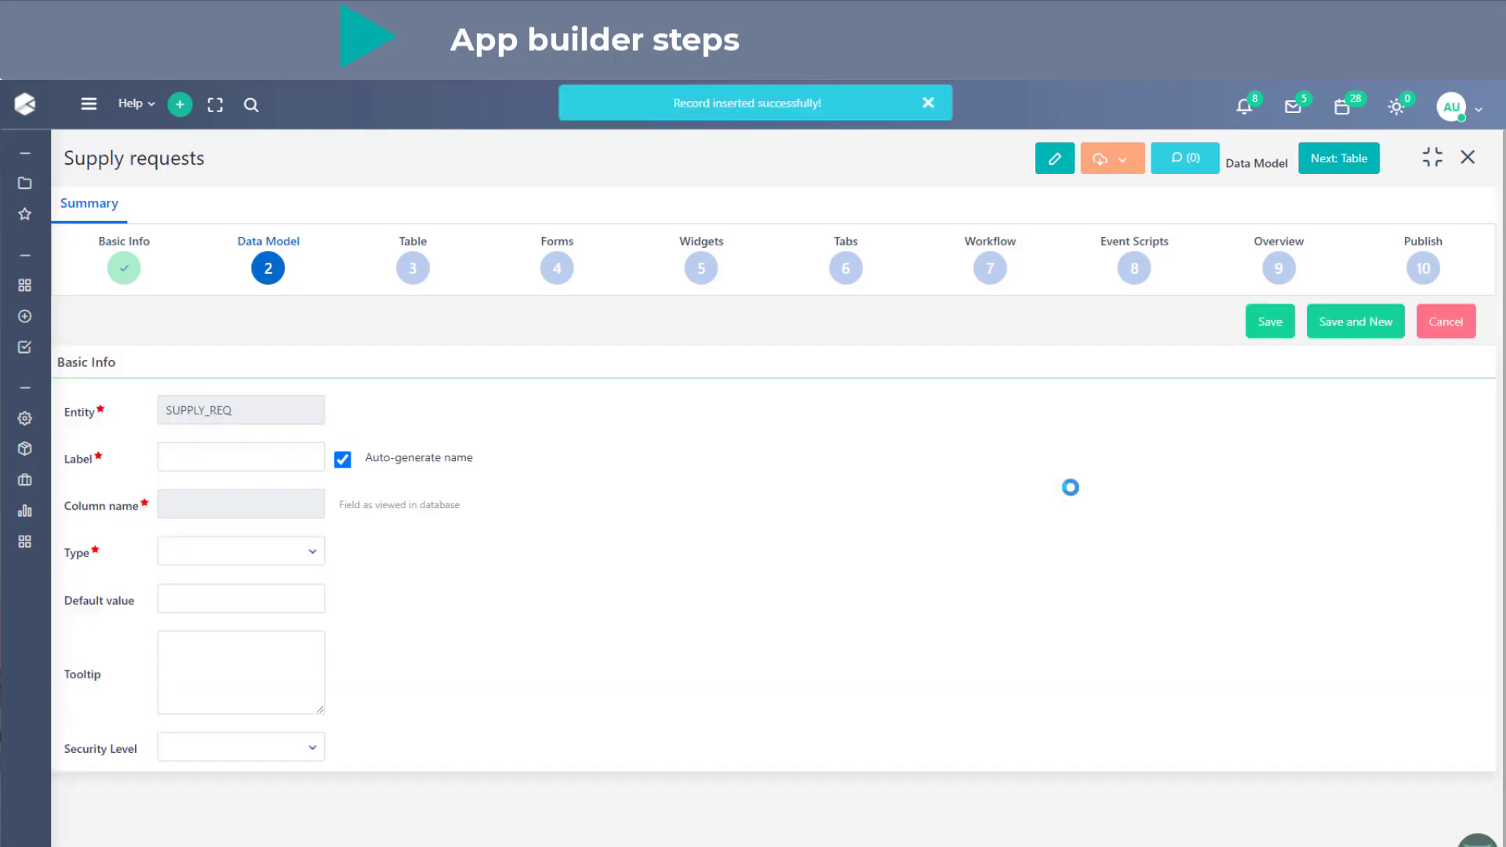
- Define the "Ref no" field as Number (9digit) with size 9, save it and start another new field
left_click(300, 460)
type("Ref no")
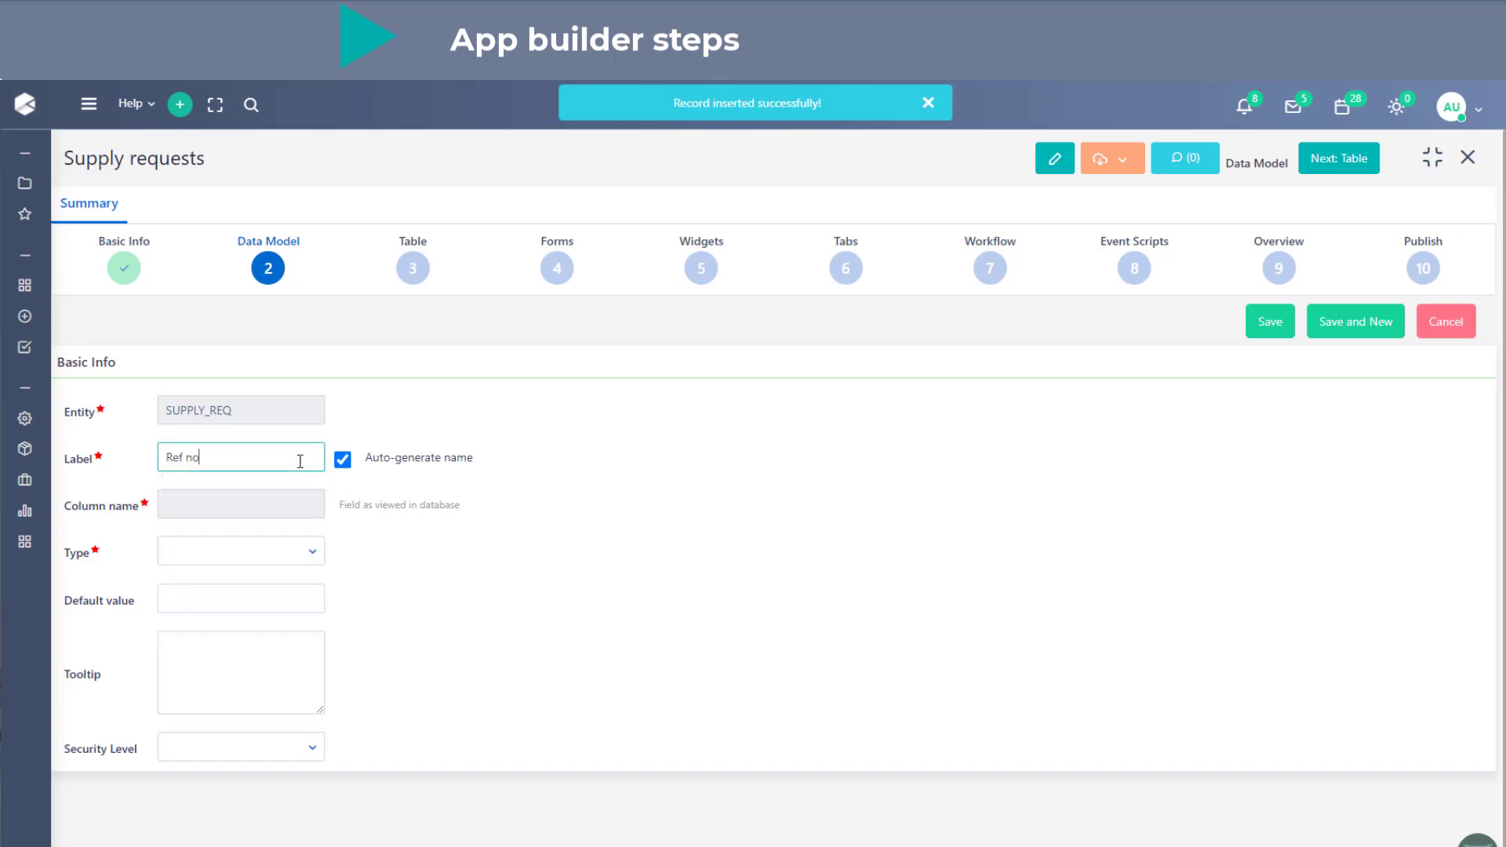
left_click(213, 553)
scroll(288, 679, "down", 1)
scroll(287, 682, "down", 5)
scroll(288, 682, "up", 2)
left_click(288, 679)
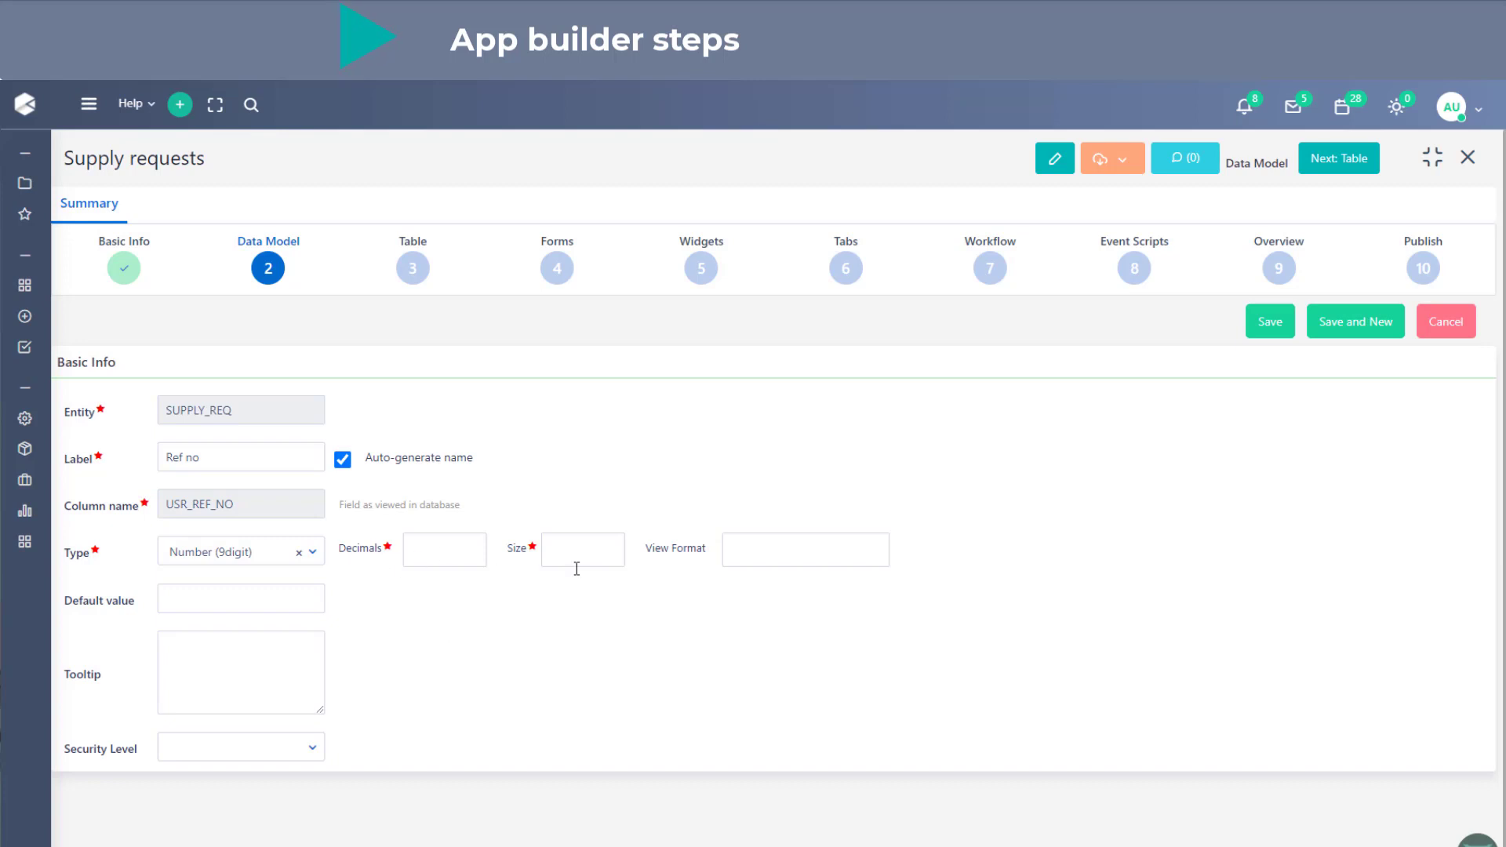
left_click(603, 553)
type("9")
left_click(680, 499)
left_click(1384, 333)
- Label the new field "Supply type" and set its type to List (Key | Value)
left_click(224, 457)
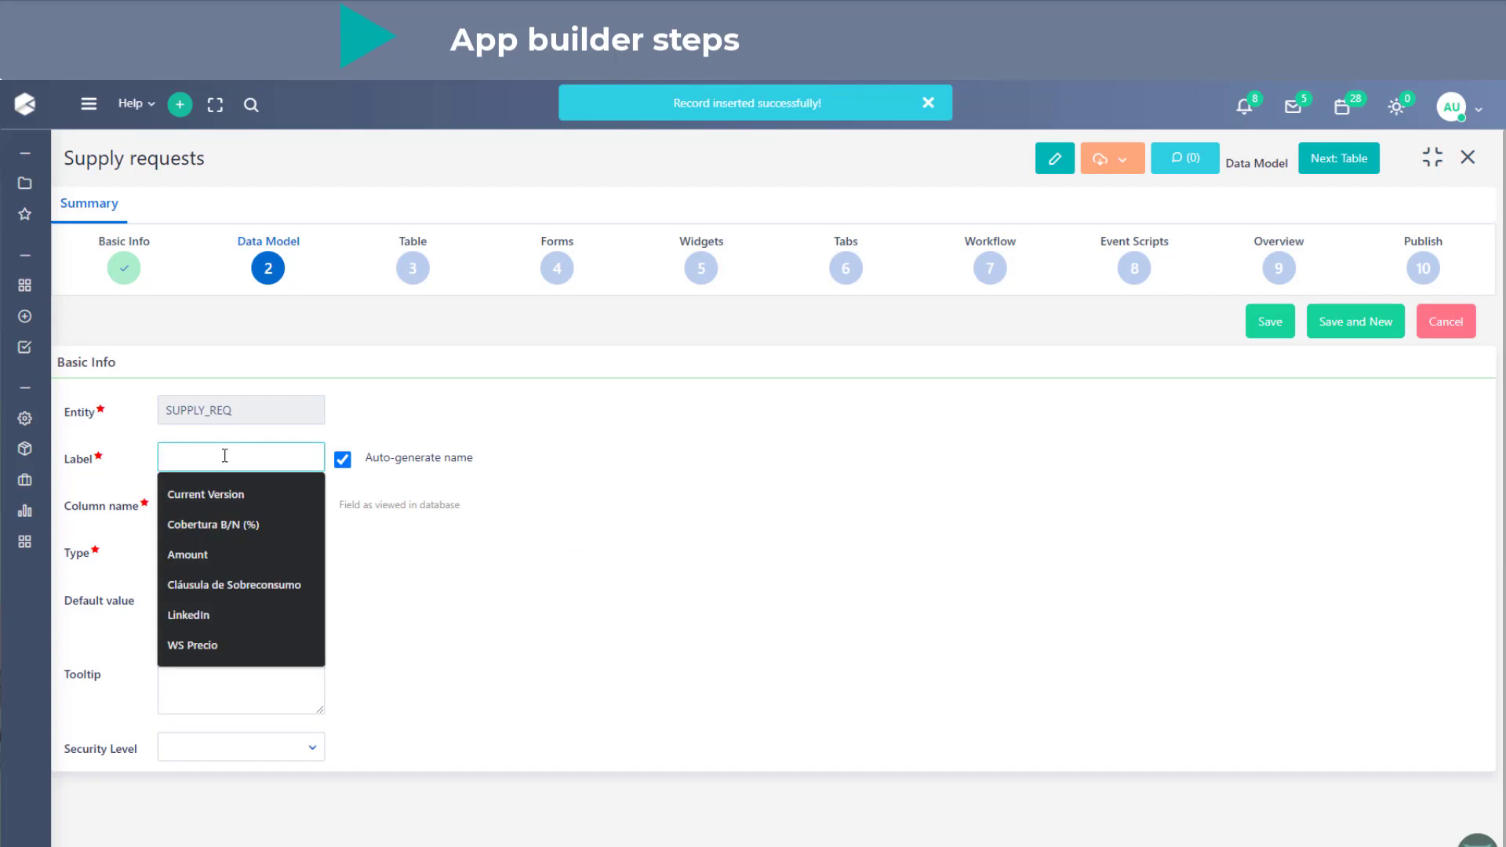
type("Su")
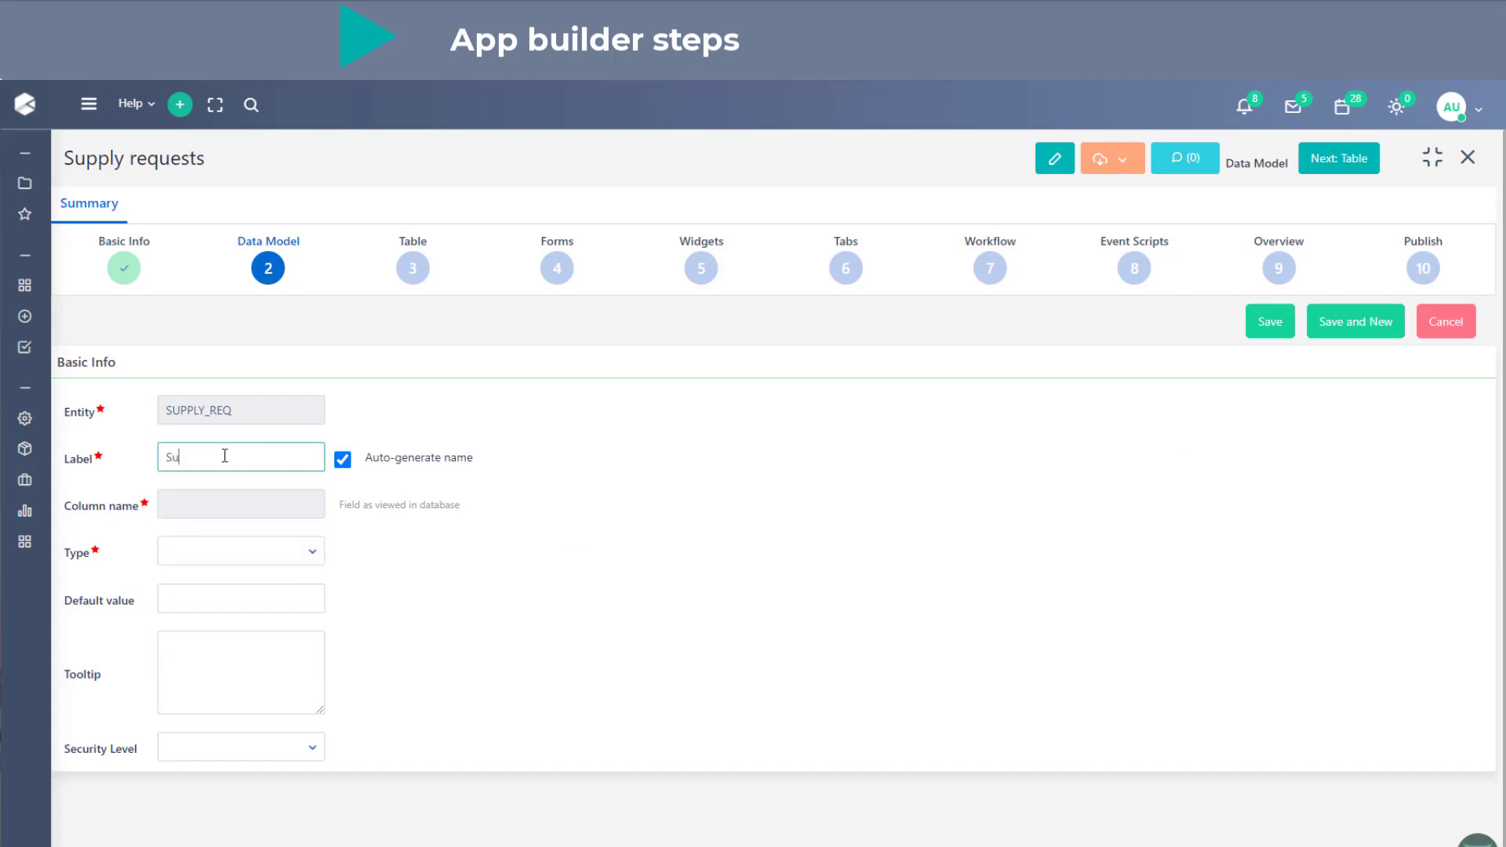
type("pply type")
left_click(310, 552)
scroll(301, 661, "down", 4)
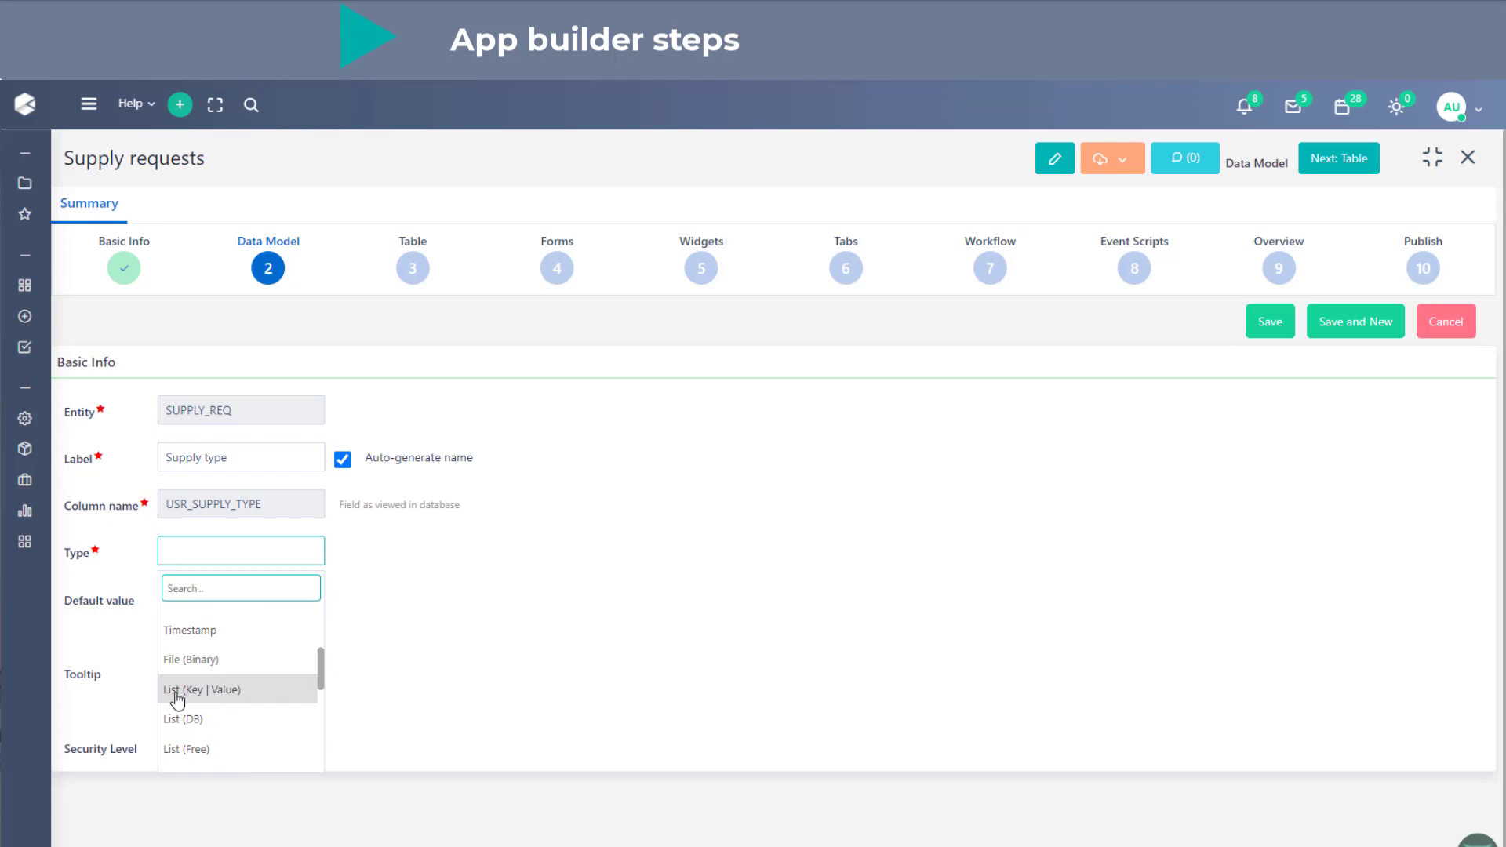
left_click(168, 691)
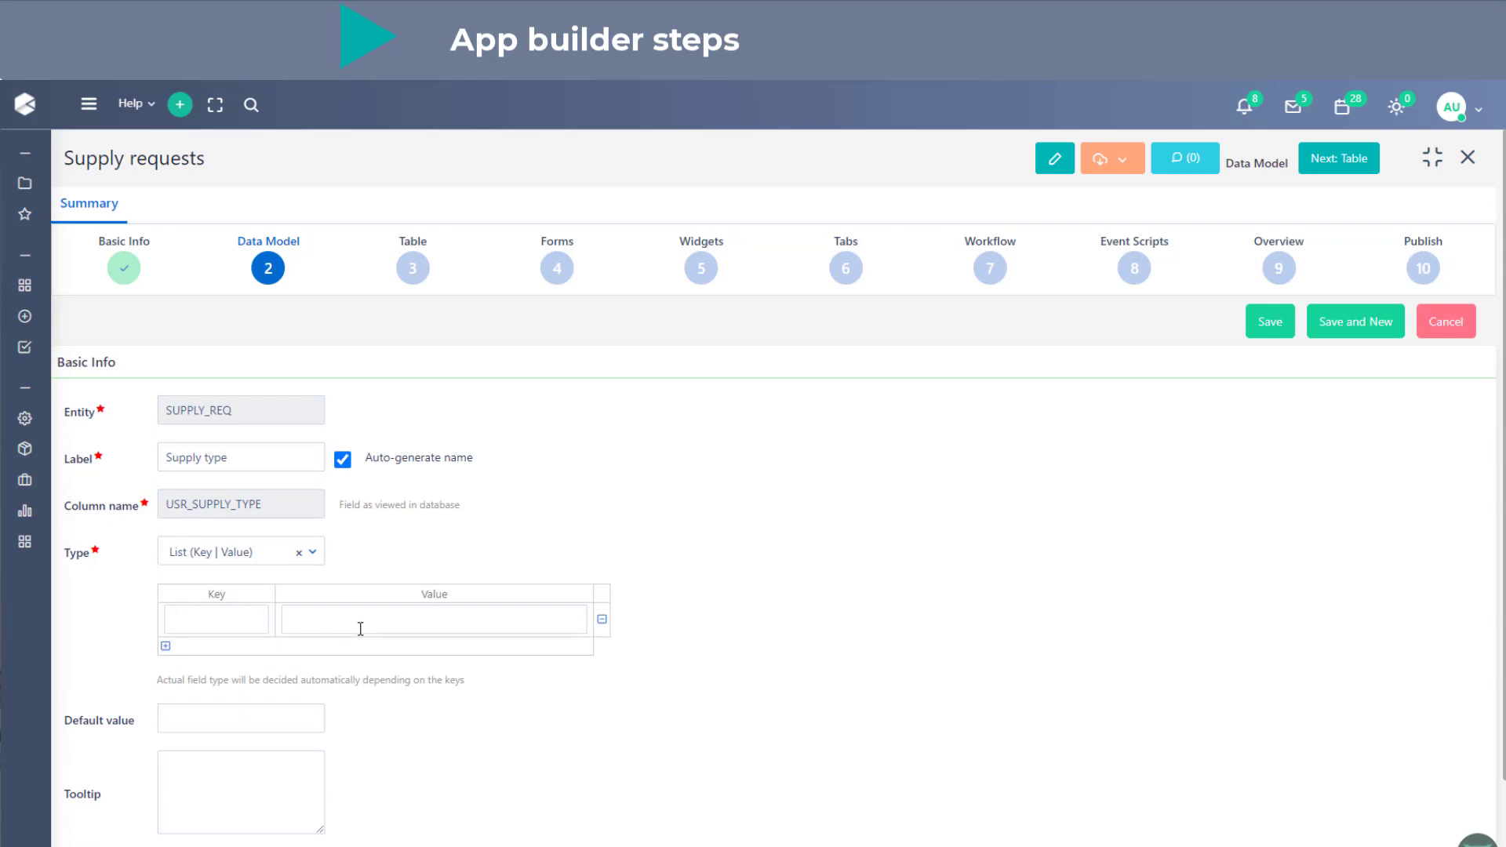
- Extend the Supply type list to three key-value rows and define key 1 as Hardware
left_click(166, 647)
left_click(166, 681)
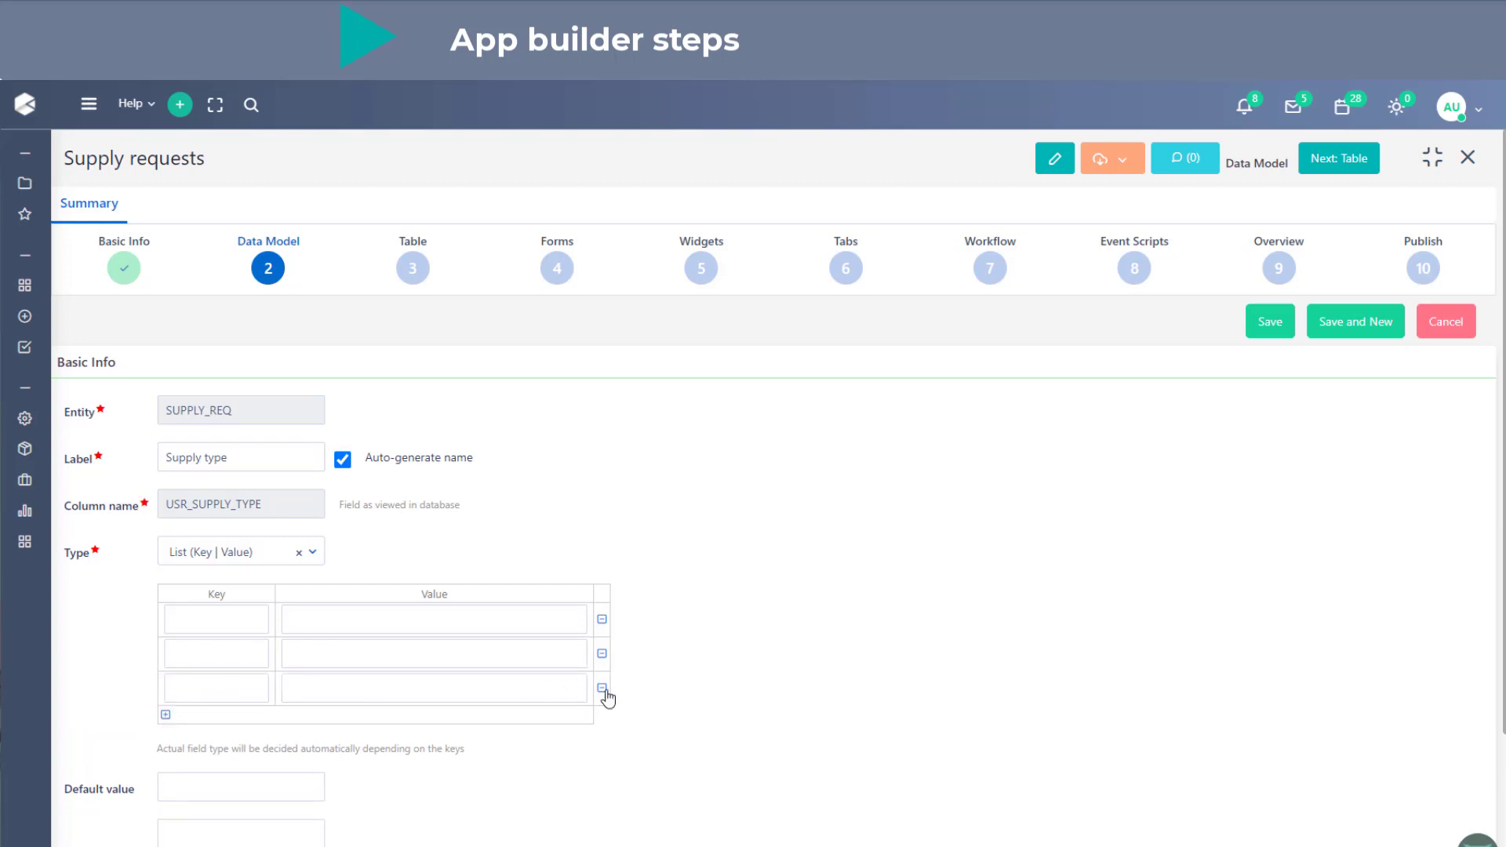
left_click(602, 689)
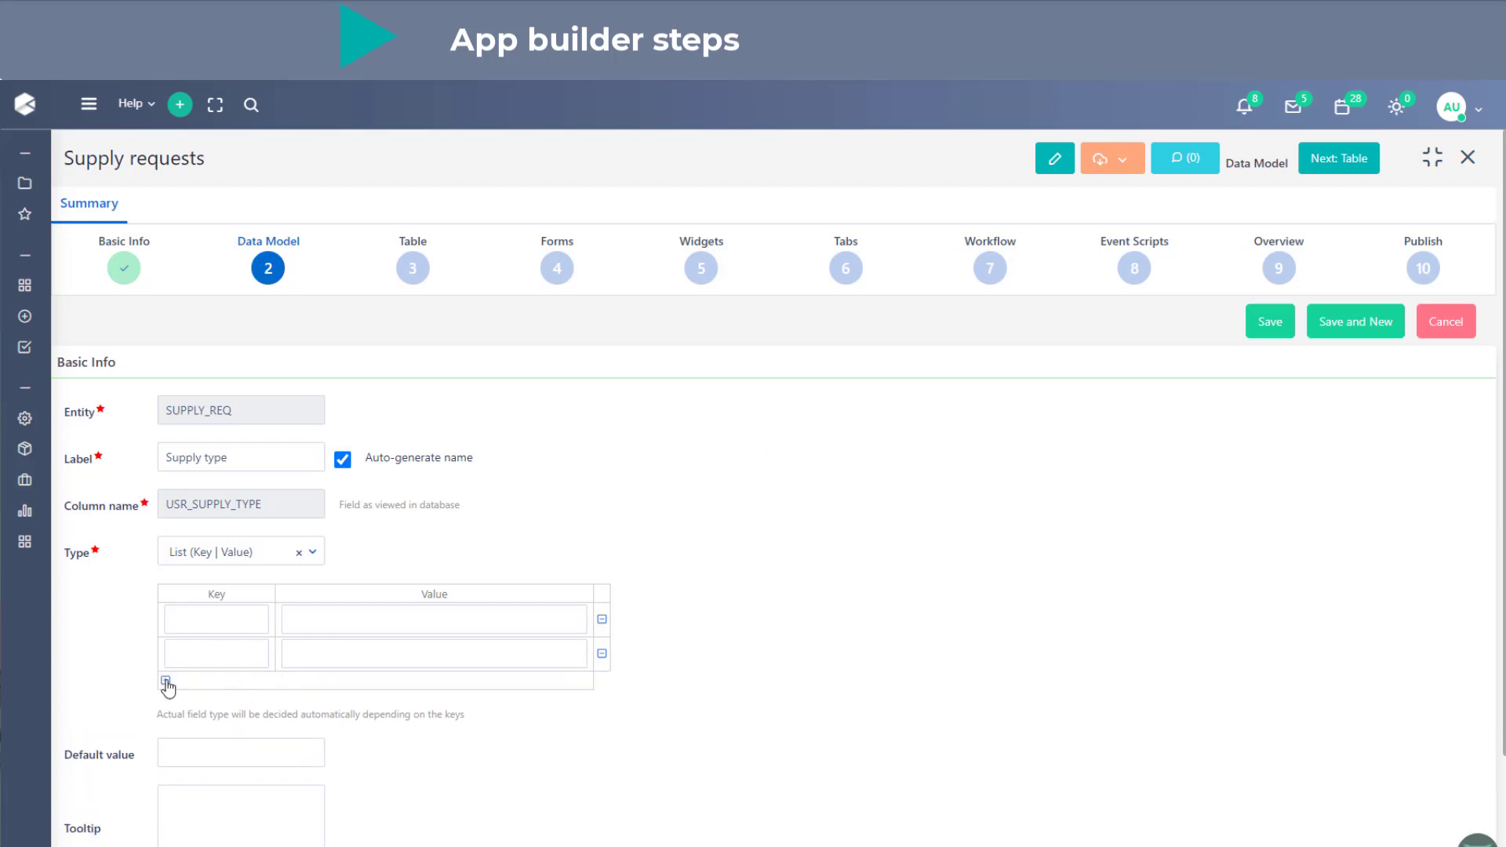
left_click(165, 680)
left_click(216, 618)
type("1")
left_click(364, 621)
type("H")
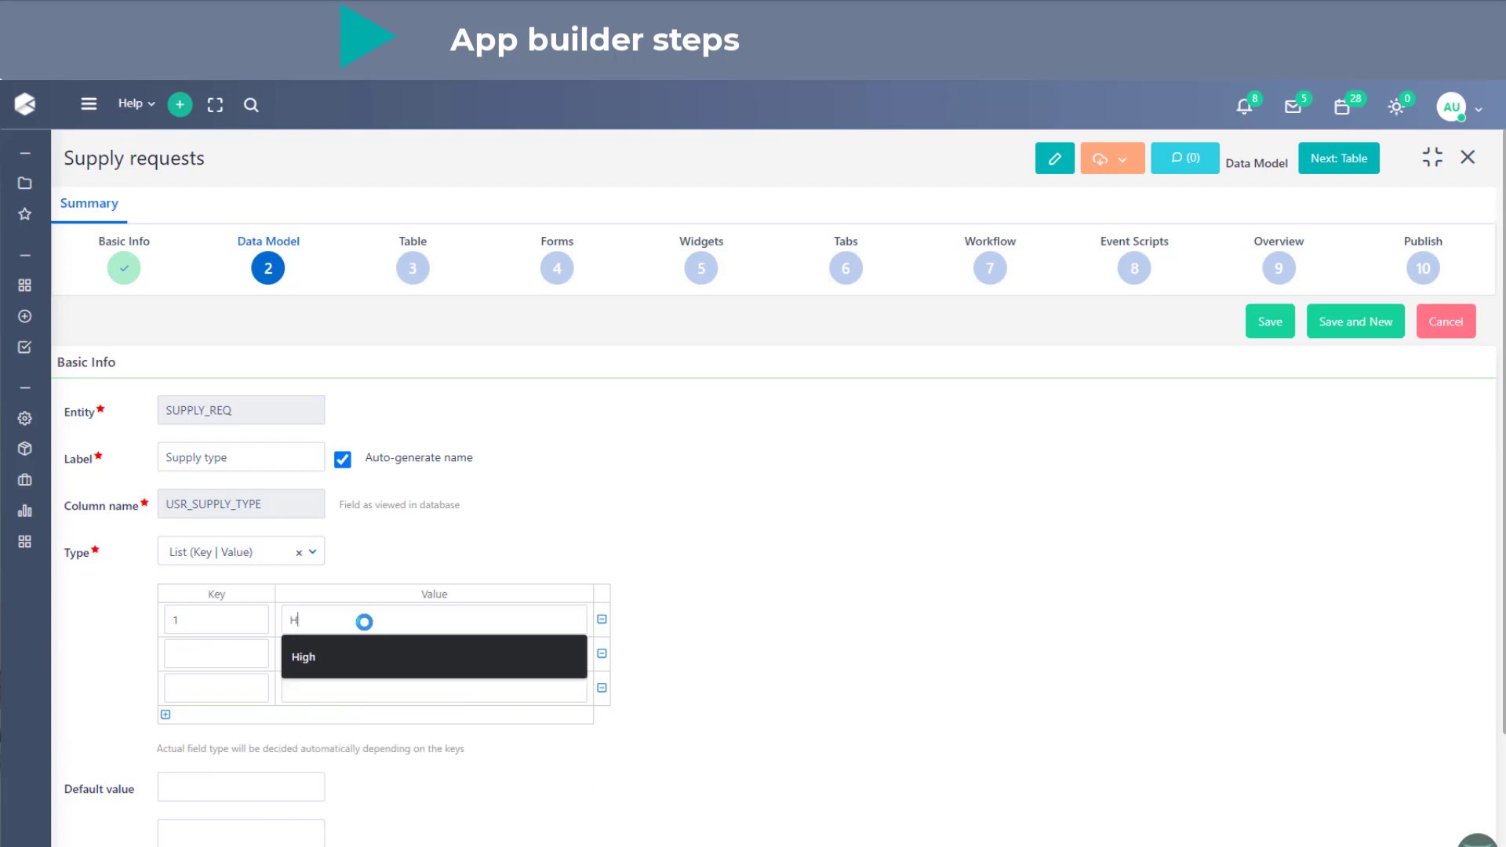
type("ardwar")
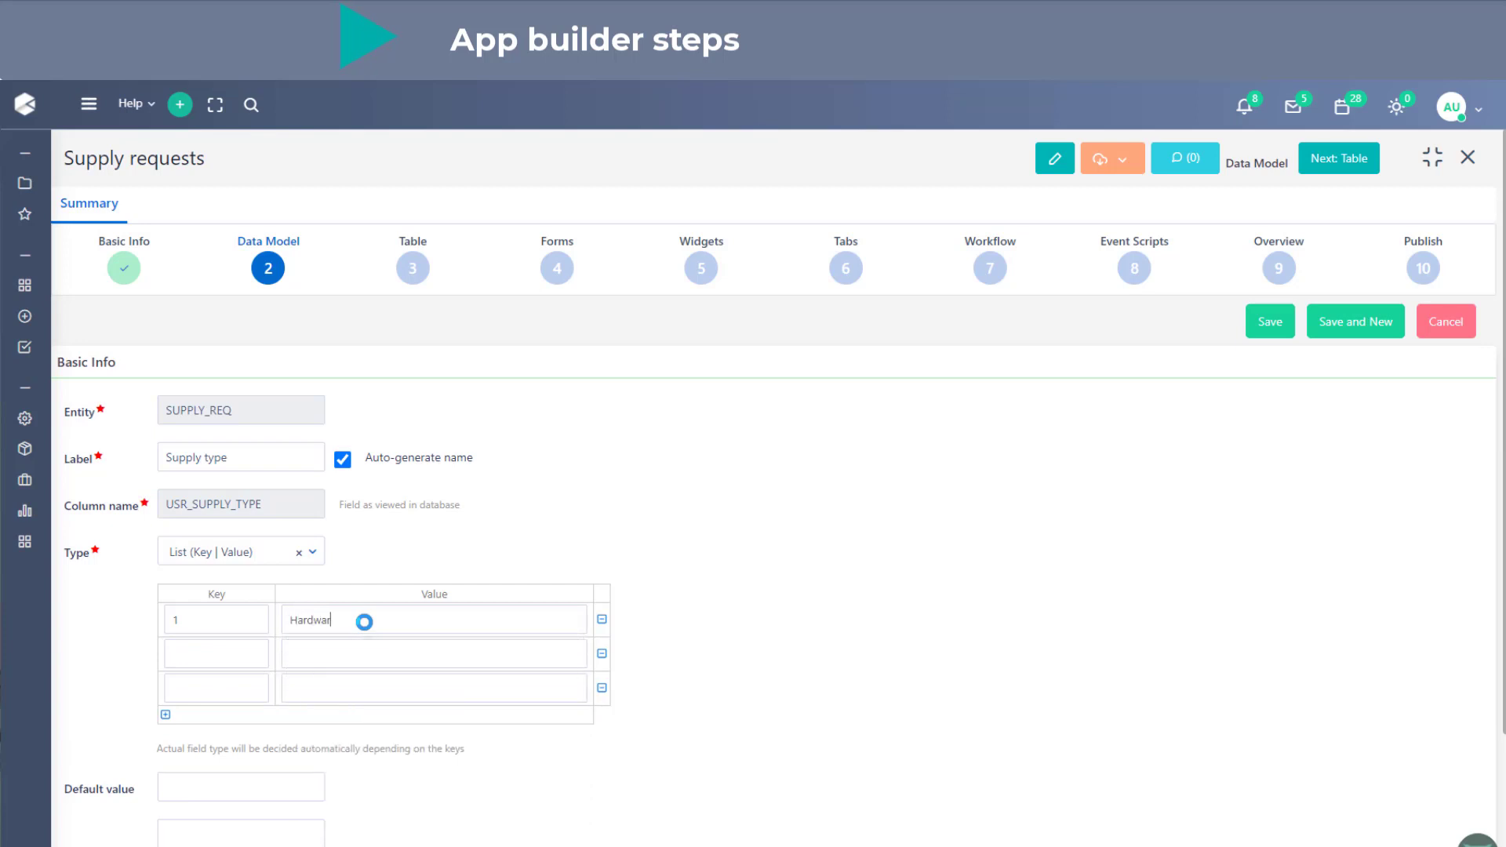
type("e2")
- Define key 2 as Software and key 3 as Other, save the Supply type field and start another new field
key("Tab")
type("Software3")
key("Tab")
type("Other")
left_click(1355, 321)
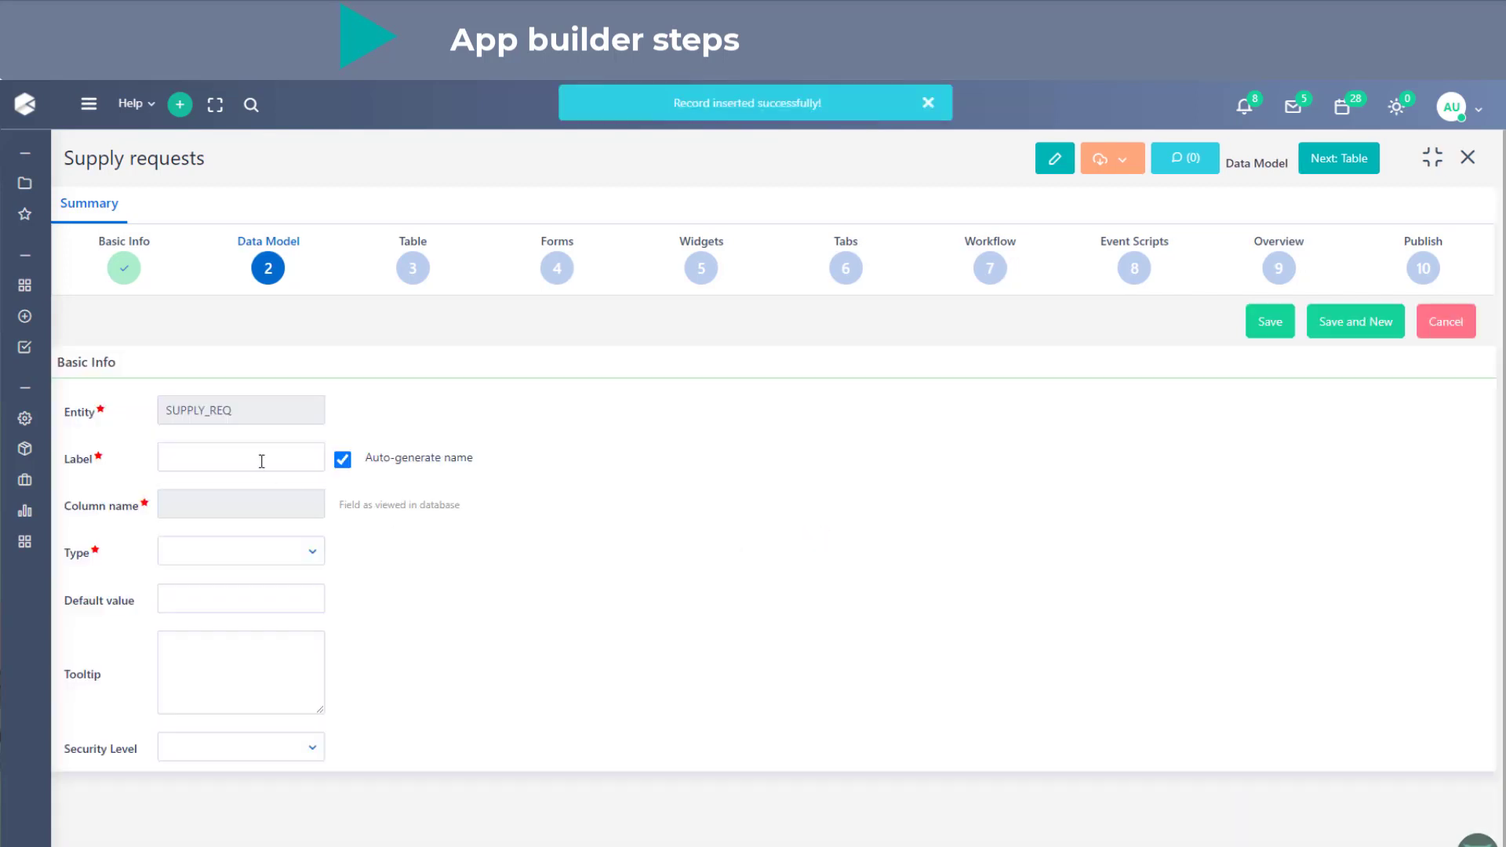
- Define the "Request Date" field with type Date, save it and start another new field
left_click(262, 461)
type("Req")
key("BackSpace")
type("q")
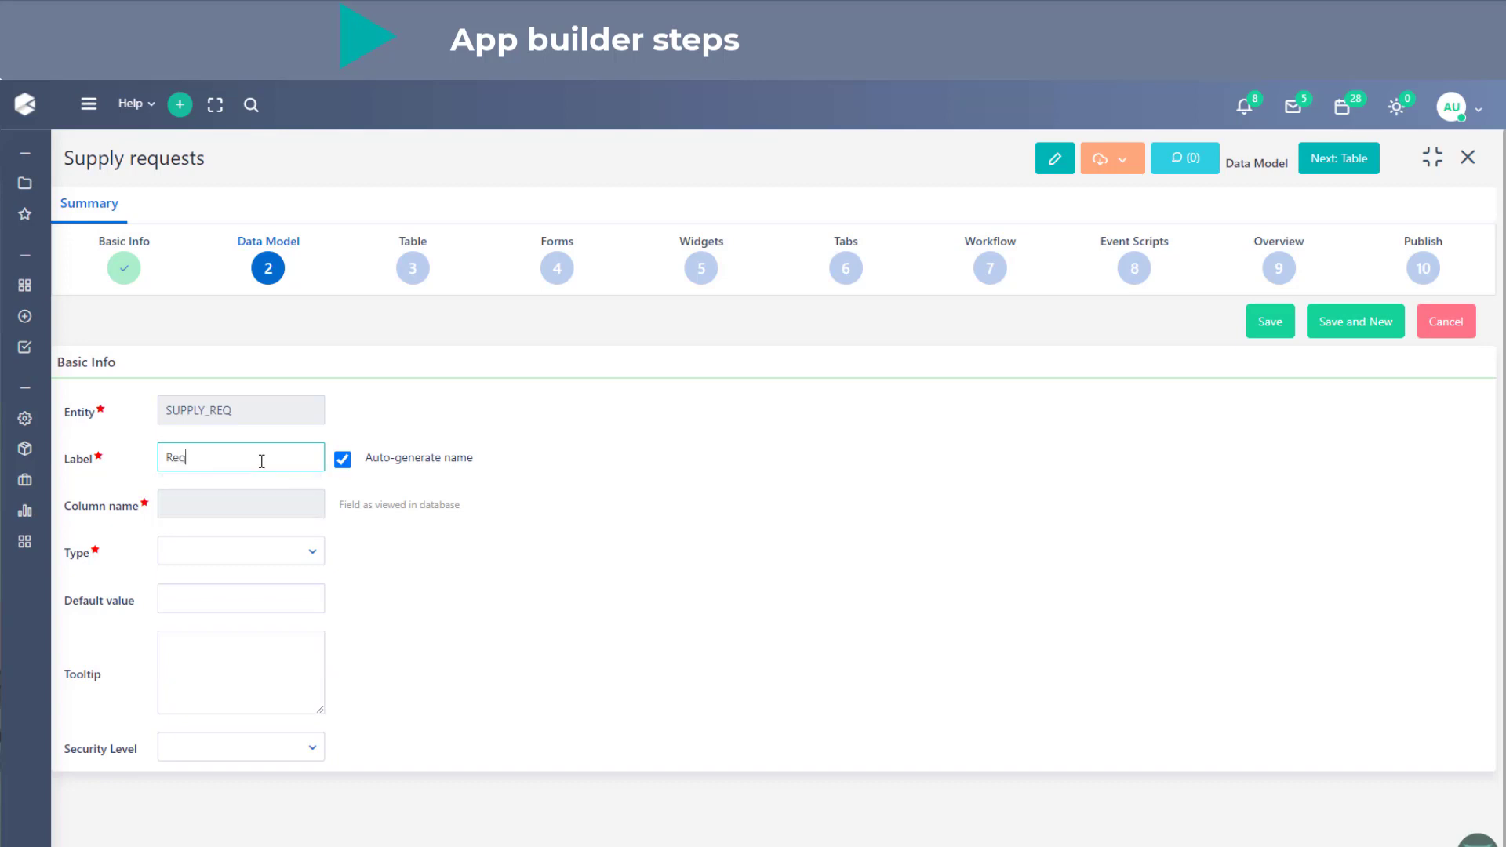
type("uest Date")
left_click(251, 548)
left_click(245, 732)
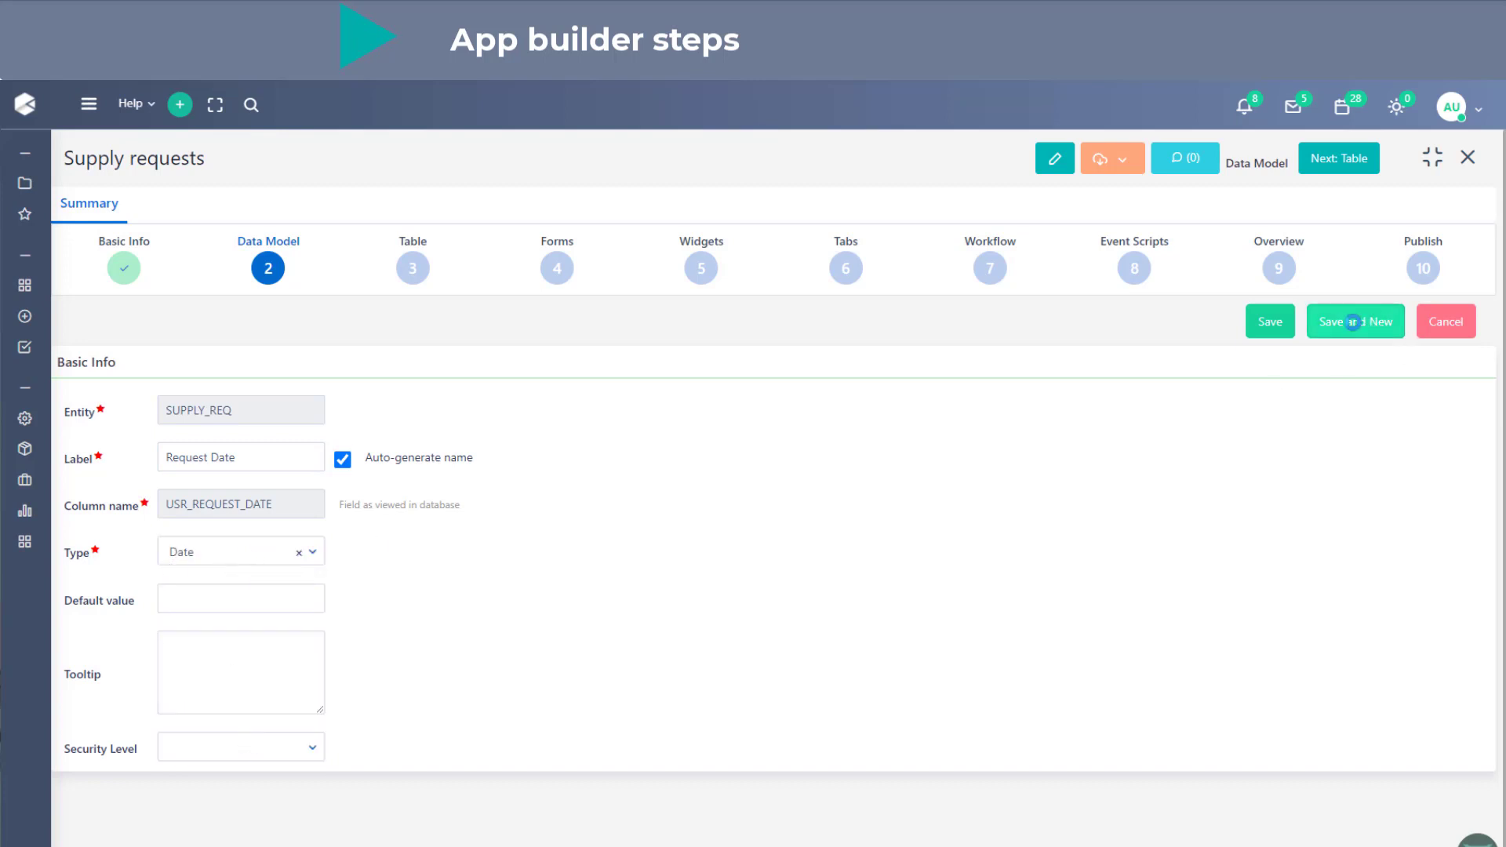
left_click(1369, 323)
- Label the new field "Review by manager" and set its type to List (Key | Value)
left_click(276, 455)
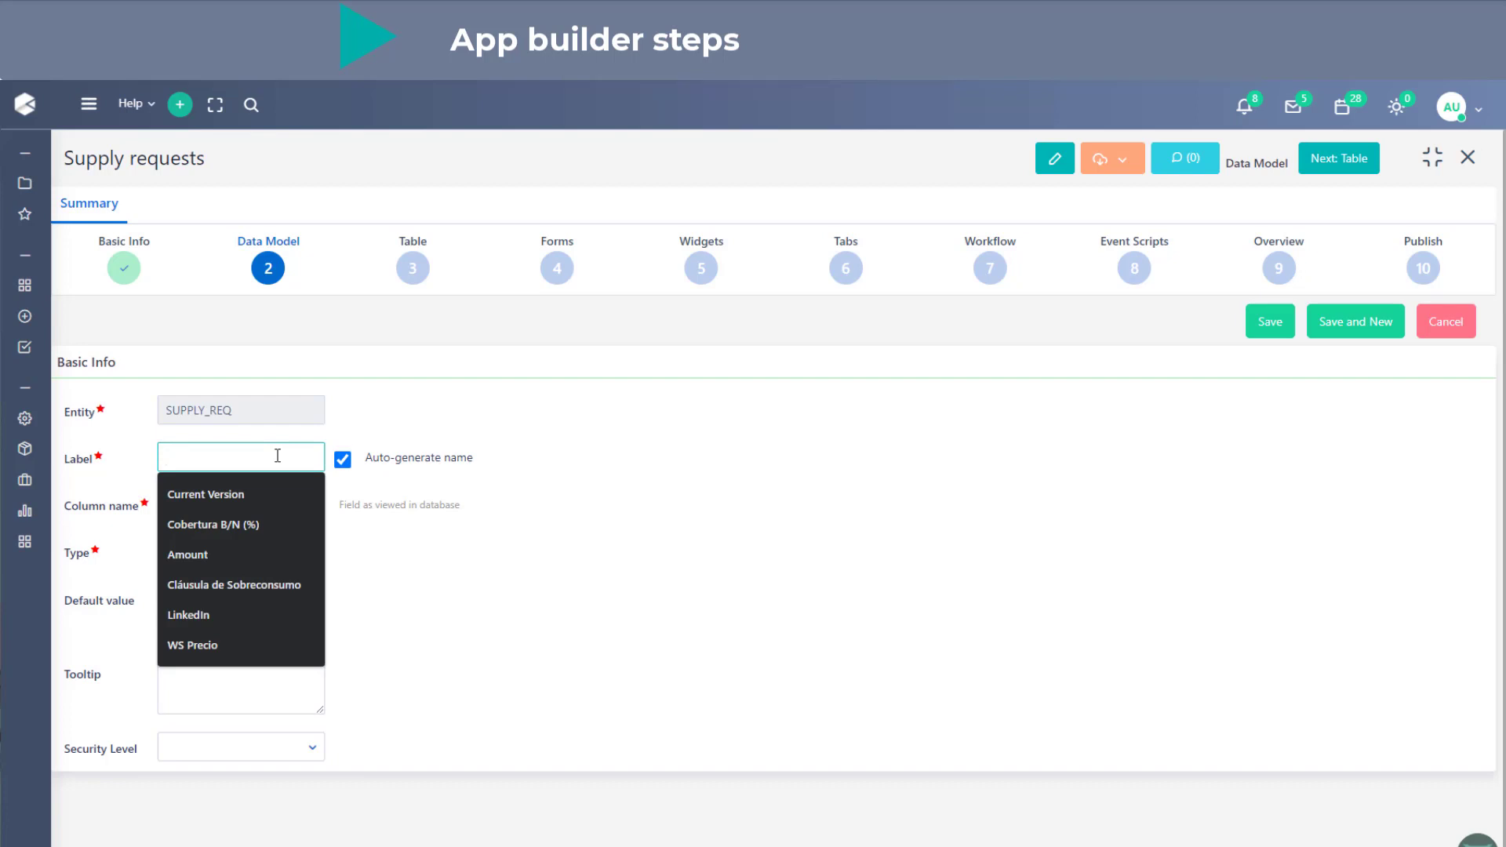
type("Review")
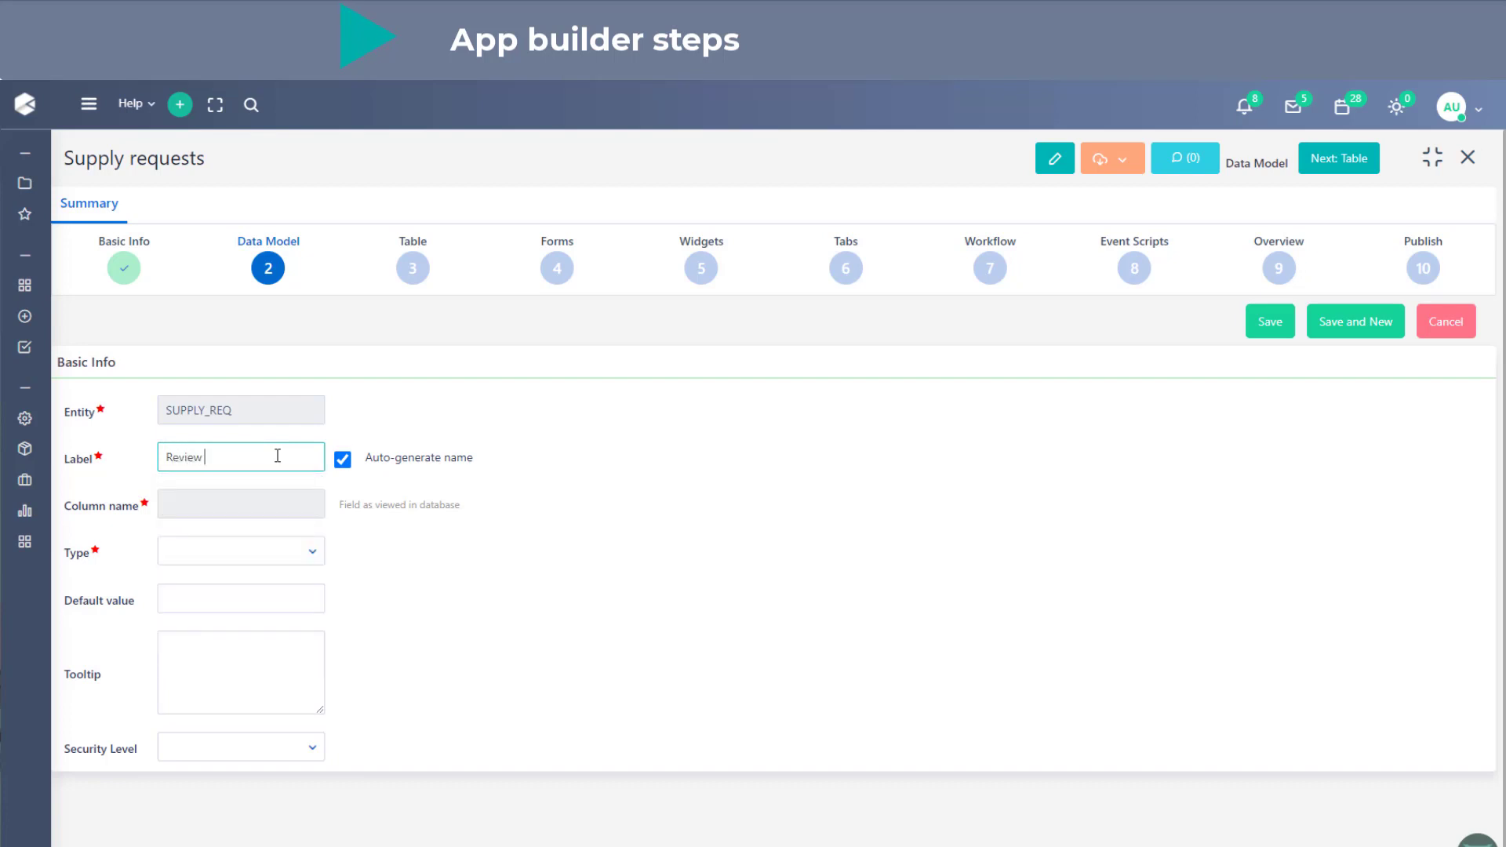
type(" by manager")
left_click(272, 559)
scroll(275, 639, "down", 3)
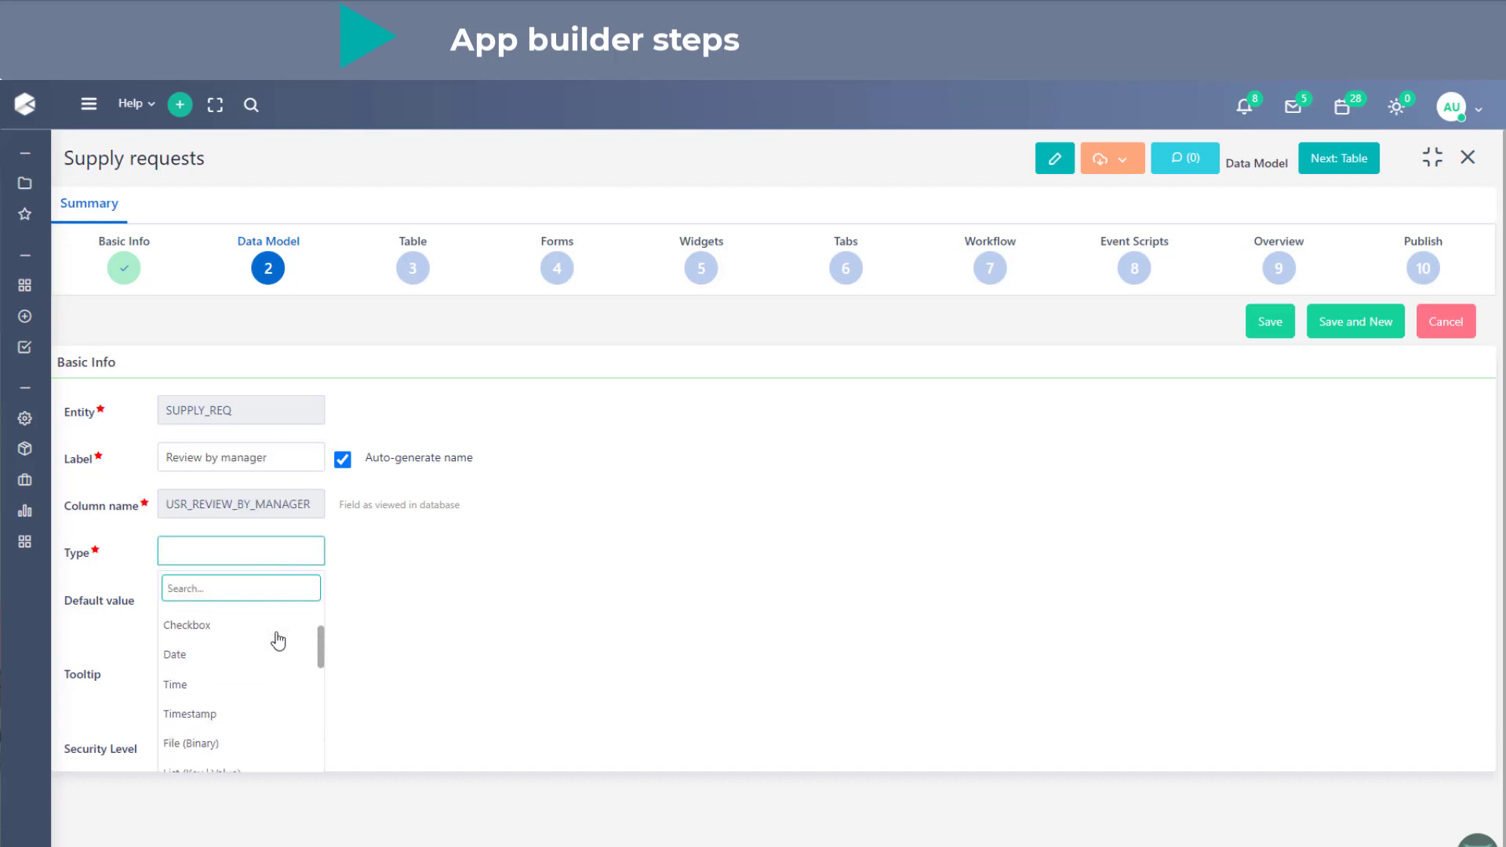
left_click(266, 682)
- Add two rows to the Review by manager list with keys 1 and 2
left_click(166, 612)
left_click(165, 647)
left_click(196, 619)
left_click(201, 659)
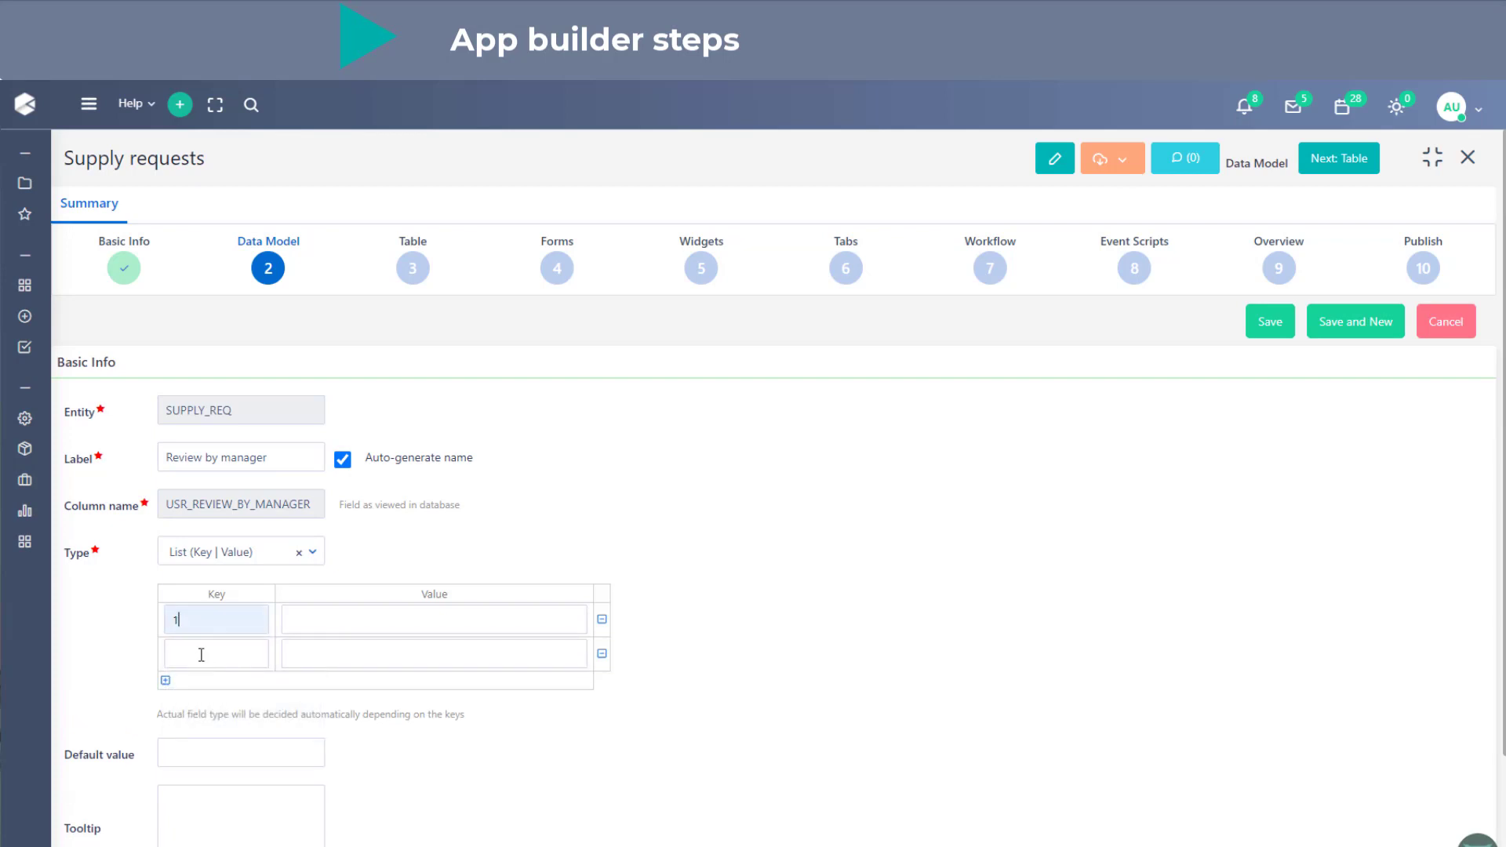
left_click(205, 654)
left_click(207, 676)
- Set the Review by manager values to Approve for key 1 and Reject for key 2, save it and start another new field
left_click(322, 621)
type("A")
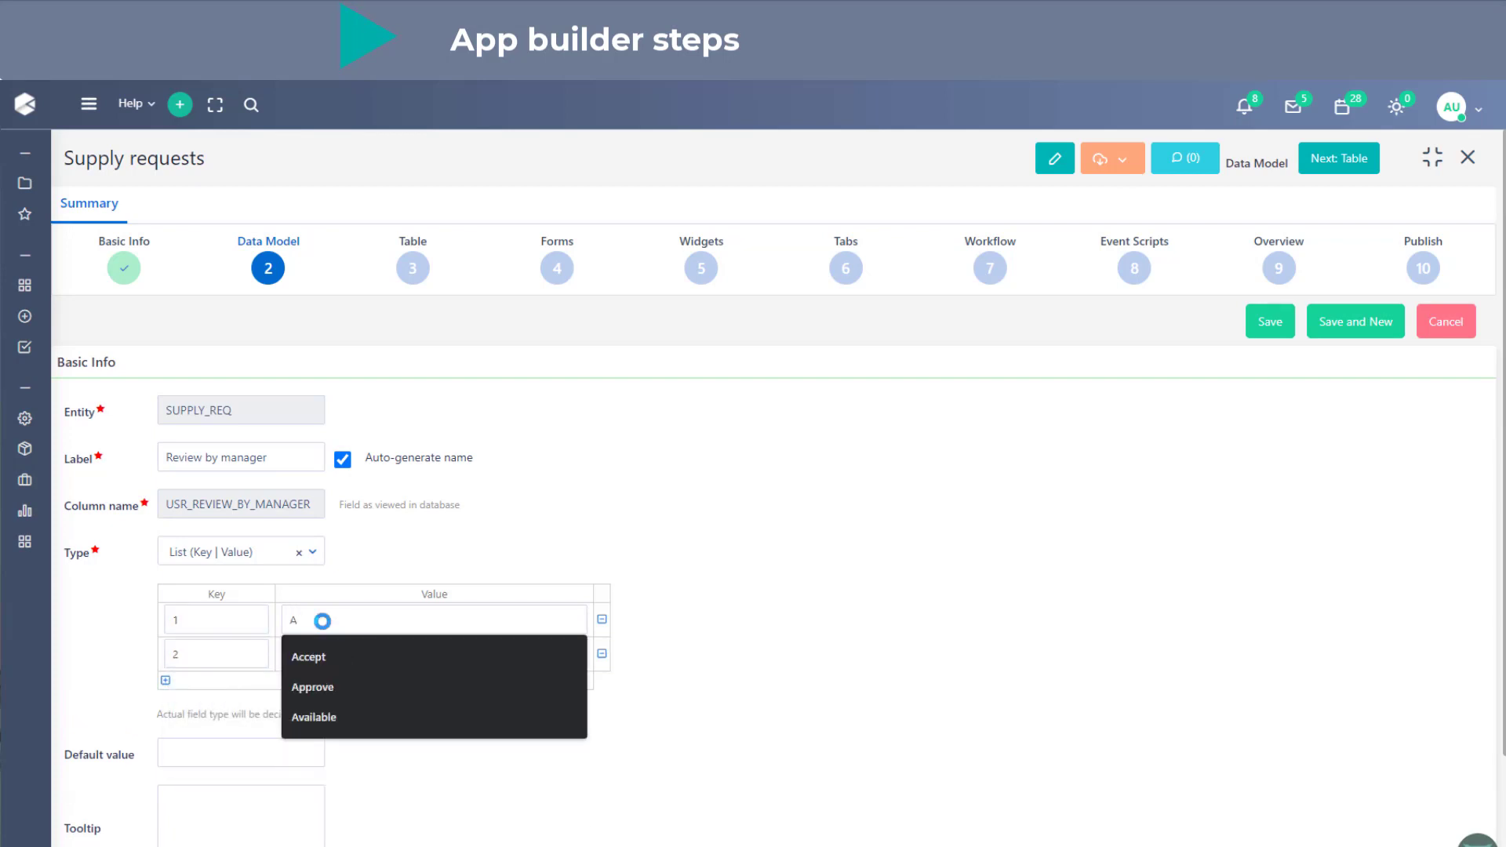
type("ppr")
key("Down")
key("Return")
left_click(320, 651)
type("Reject")
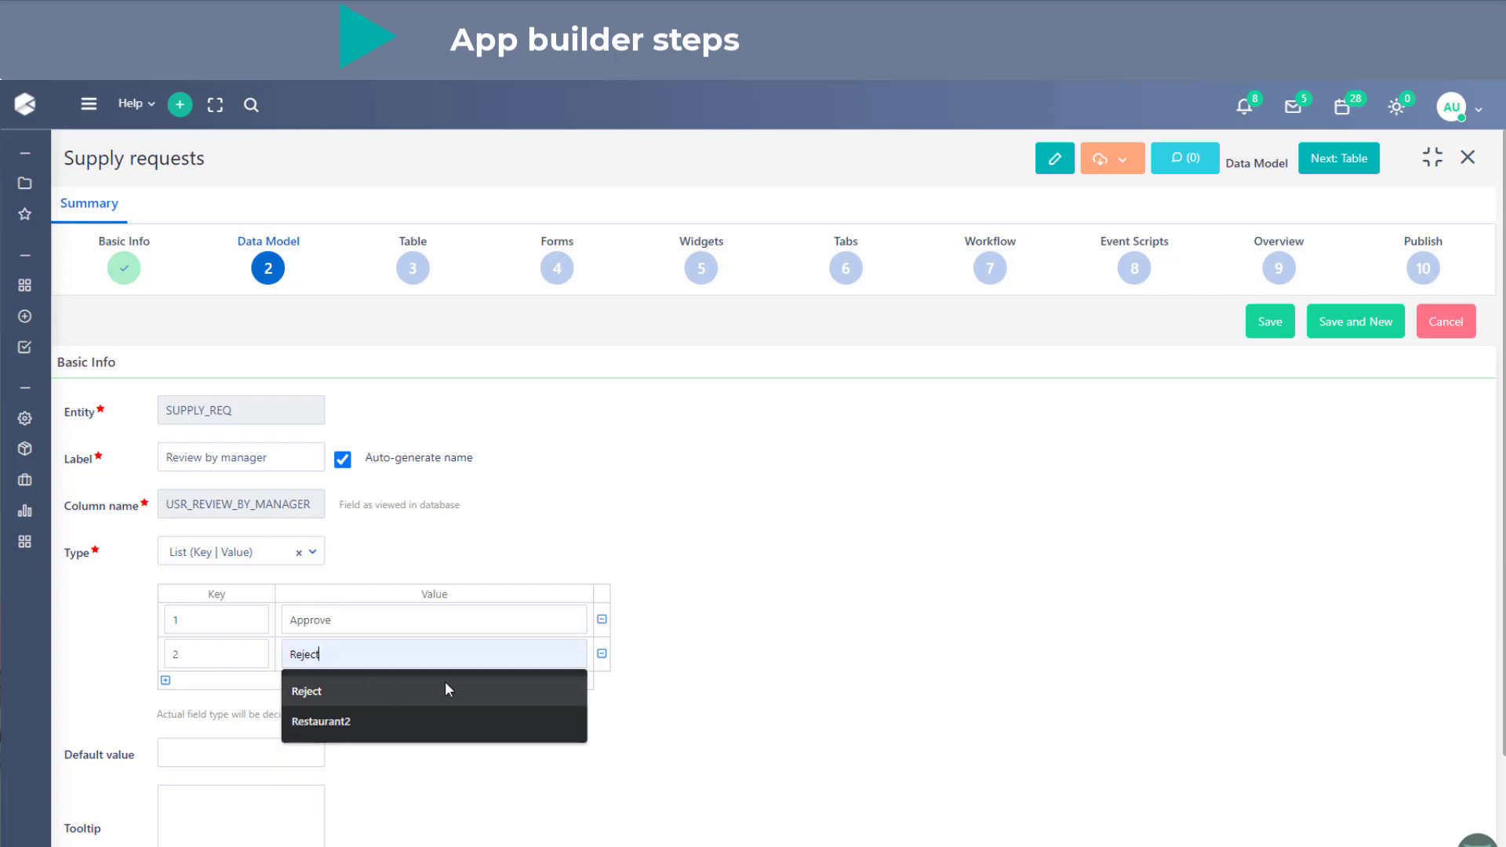
left_click(444, 688)
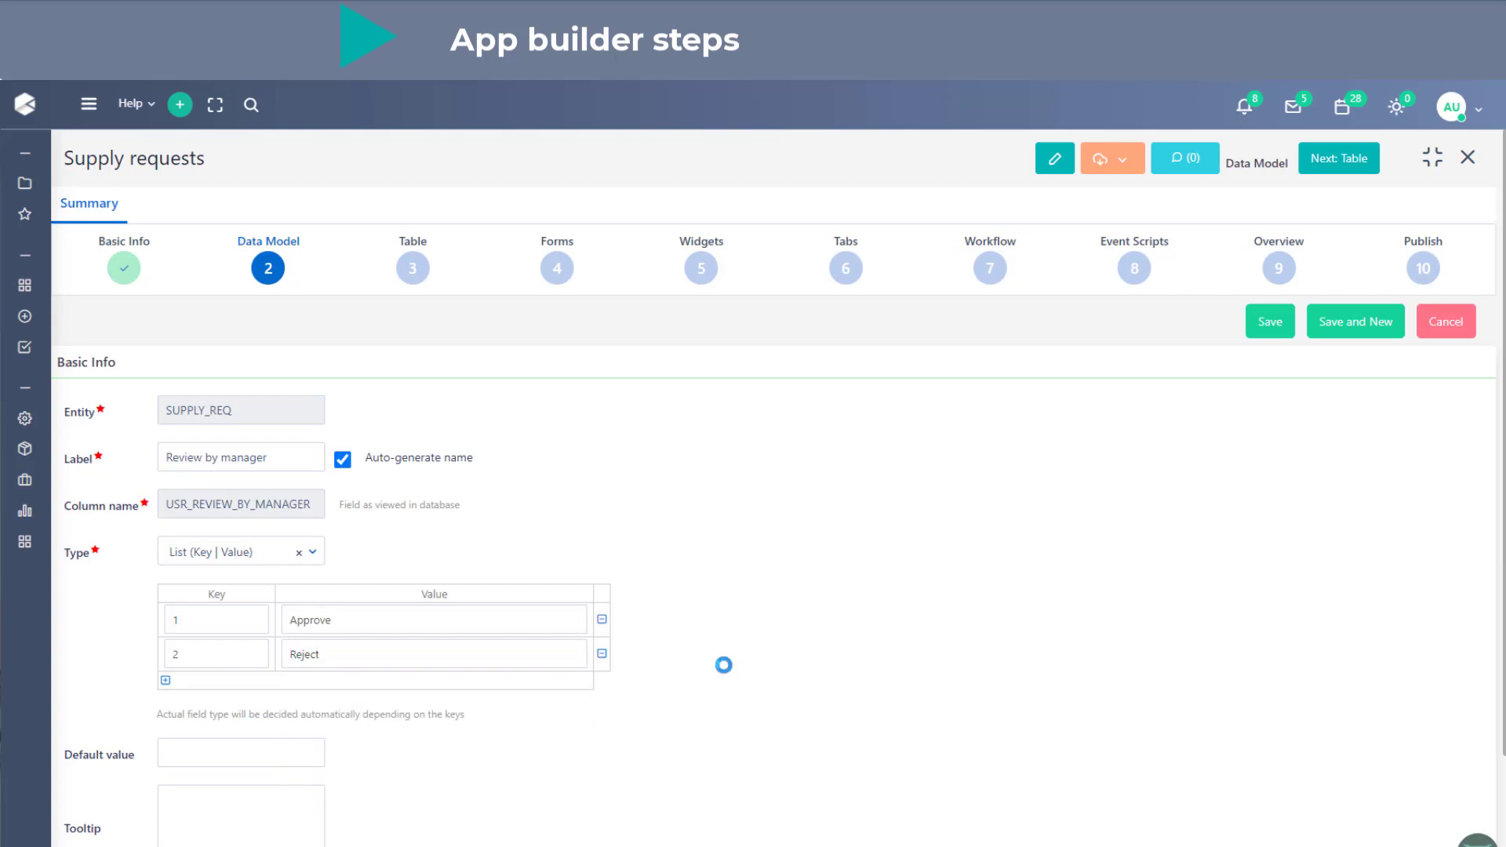
left_click(1377, 333)
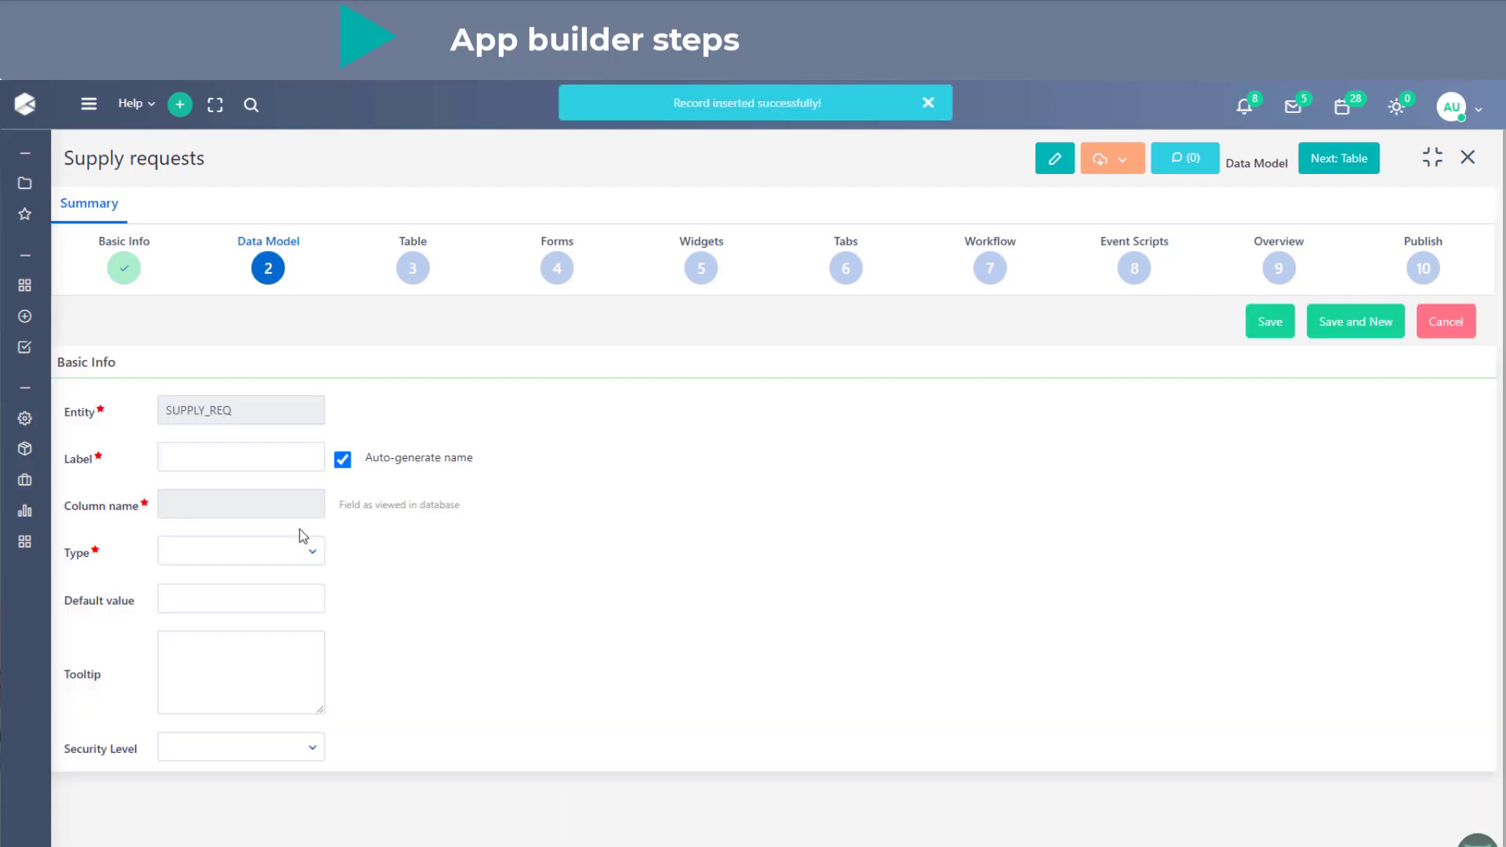
- Define the "Rejection comments" field with type Paragraph (Memo), save it and start another new field
left_click(293, 457)
type("Reject")
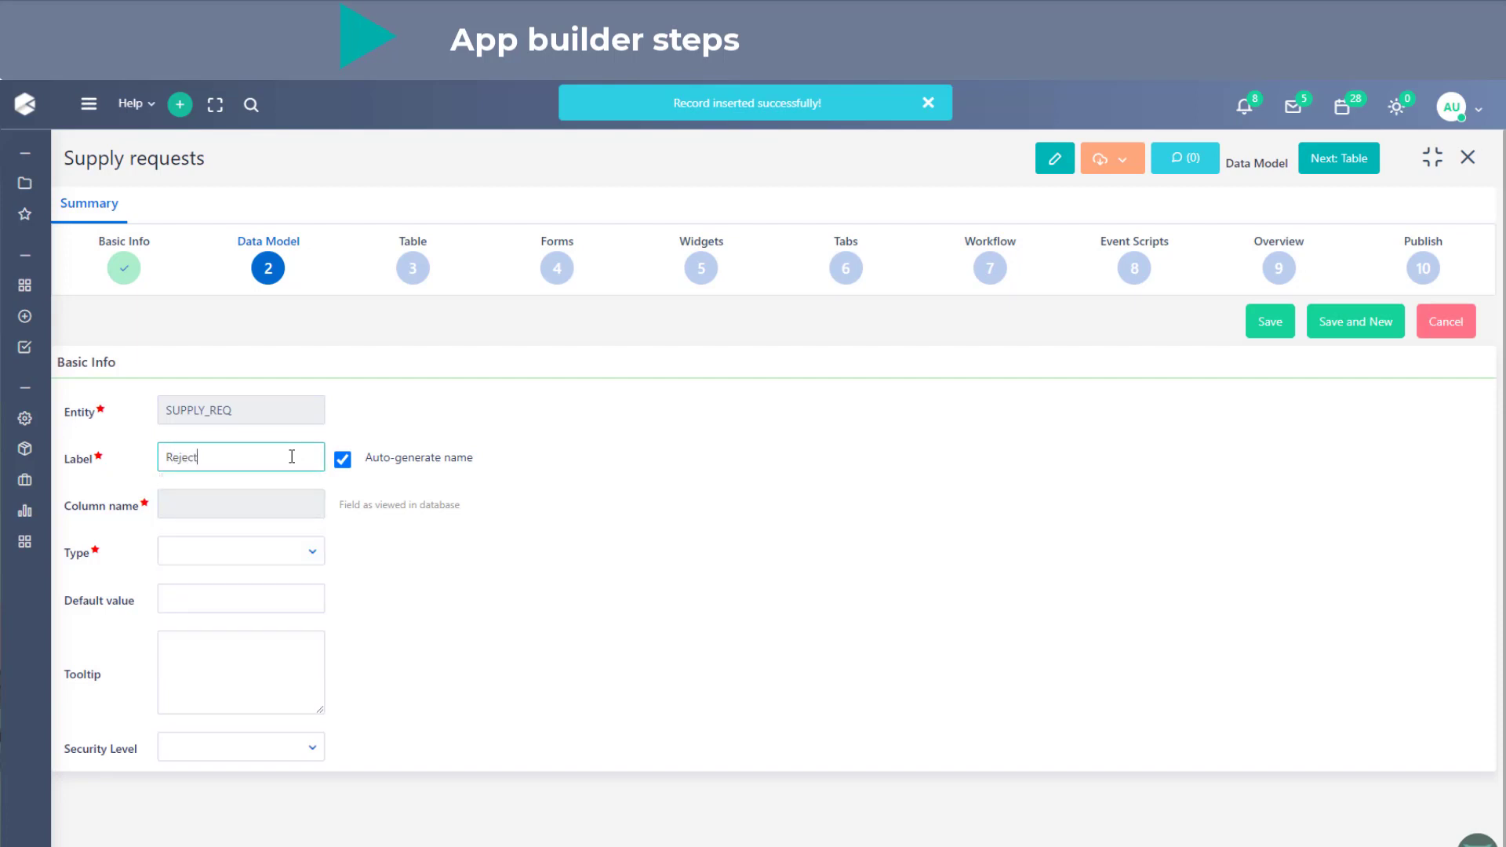
type("ion comments")
left_click(255, 557)
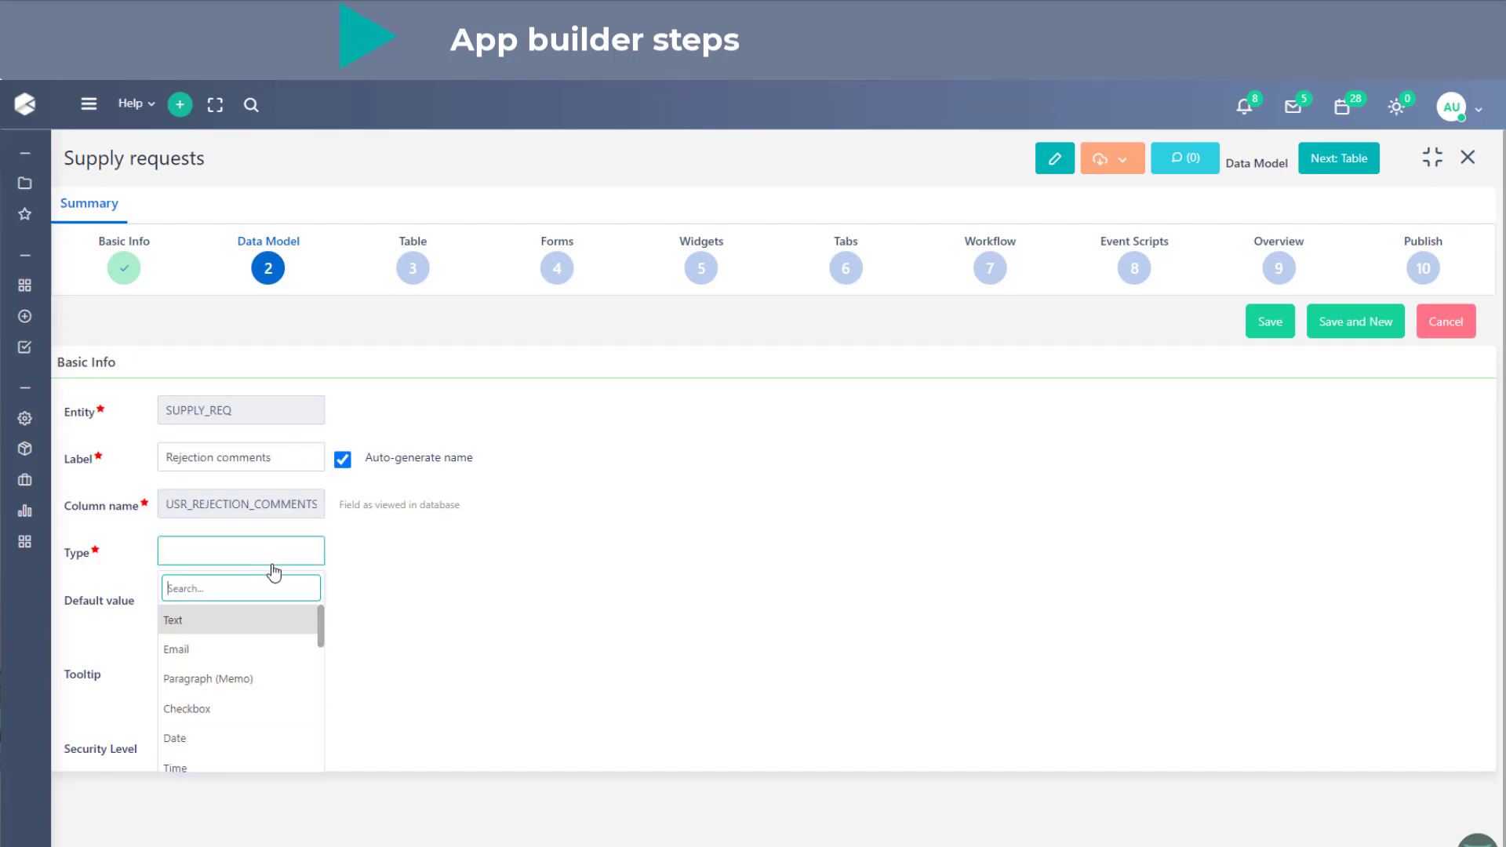
left_click(262, 692)
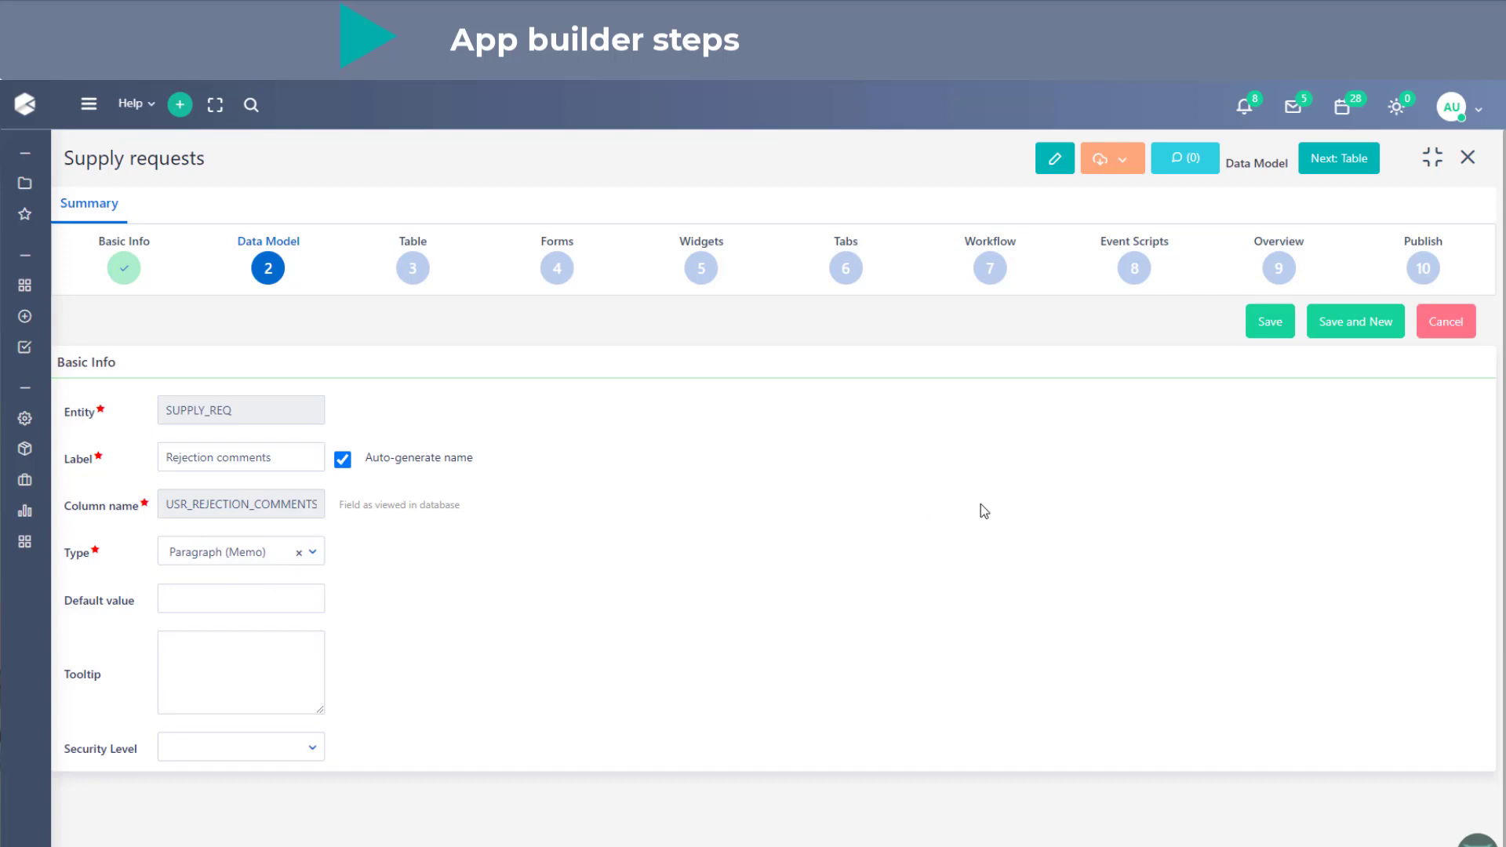
left_click(1334, 337)
- Define the "Quantity" field as Number (9digit) with size 9, save it and start another new field
left_click(306, 464)
type("Quant")
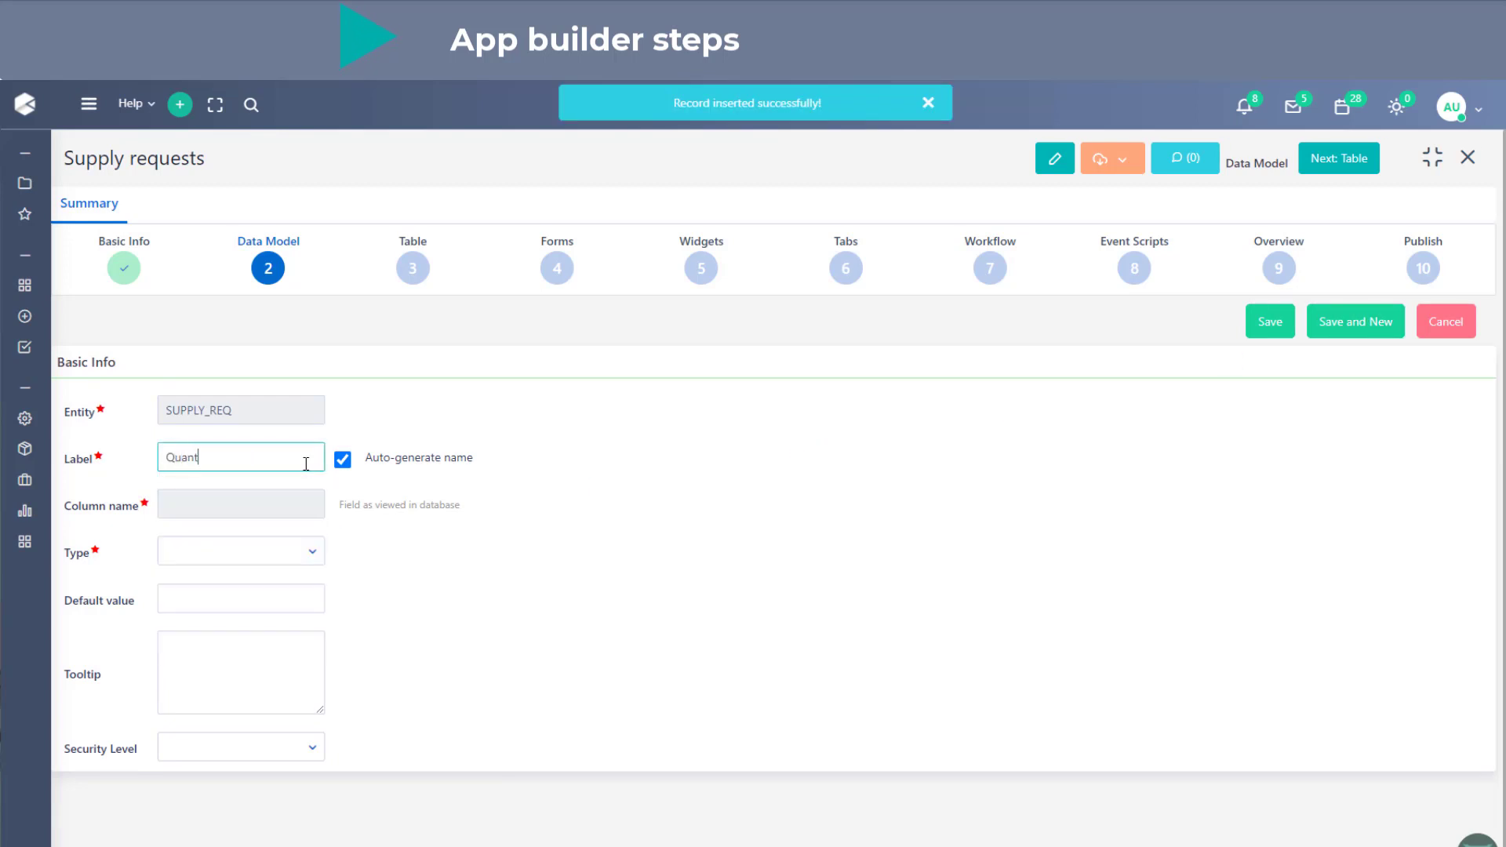
type("ity")
left_click(250, 551)
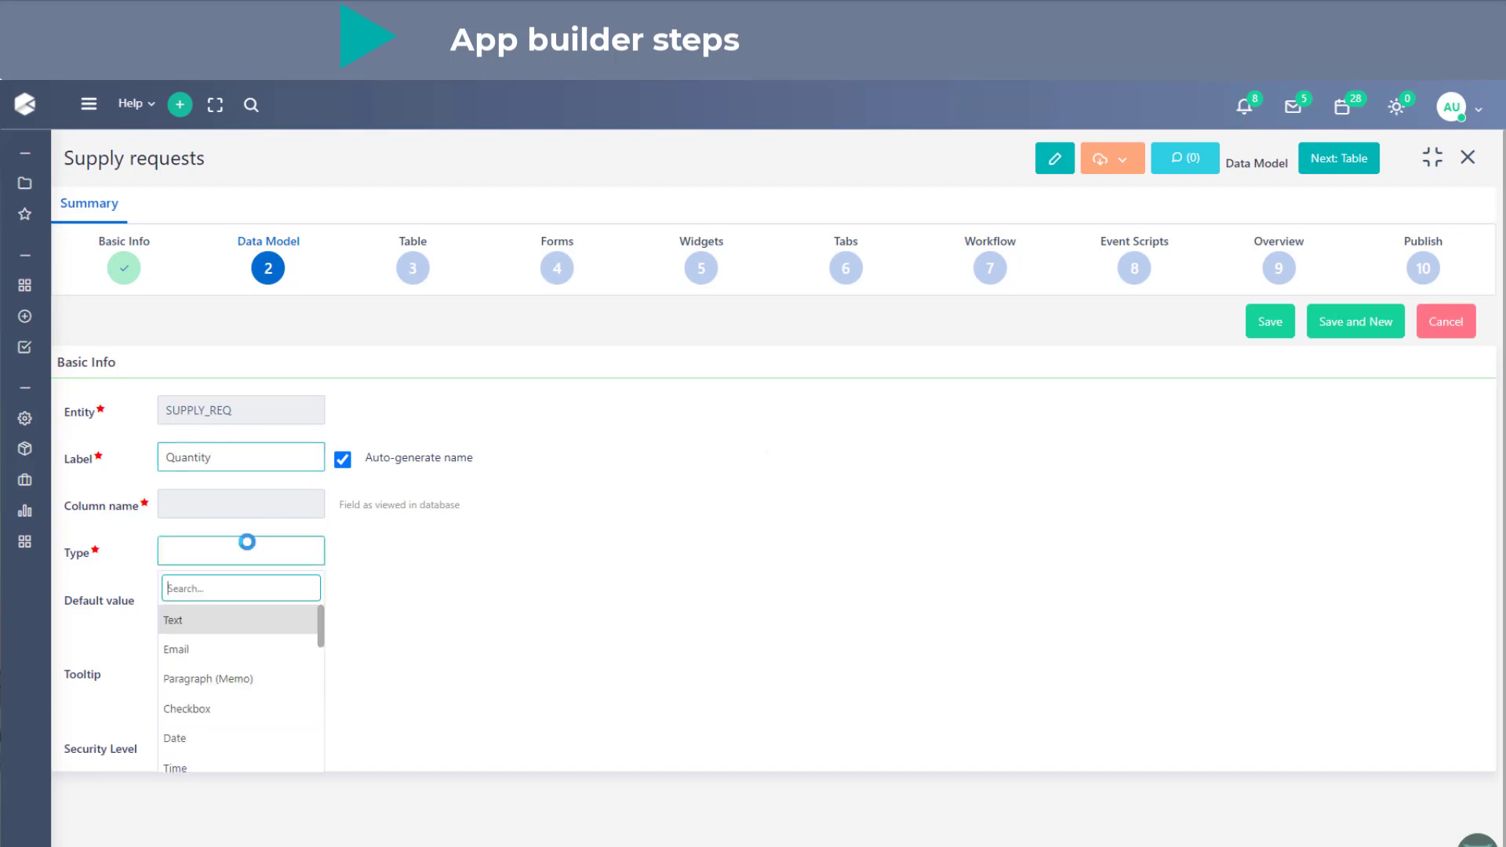
scroll(269, 628, "down", 3)
scroll(269, 710, "up", 2)
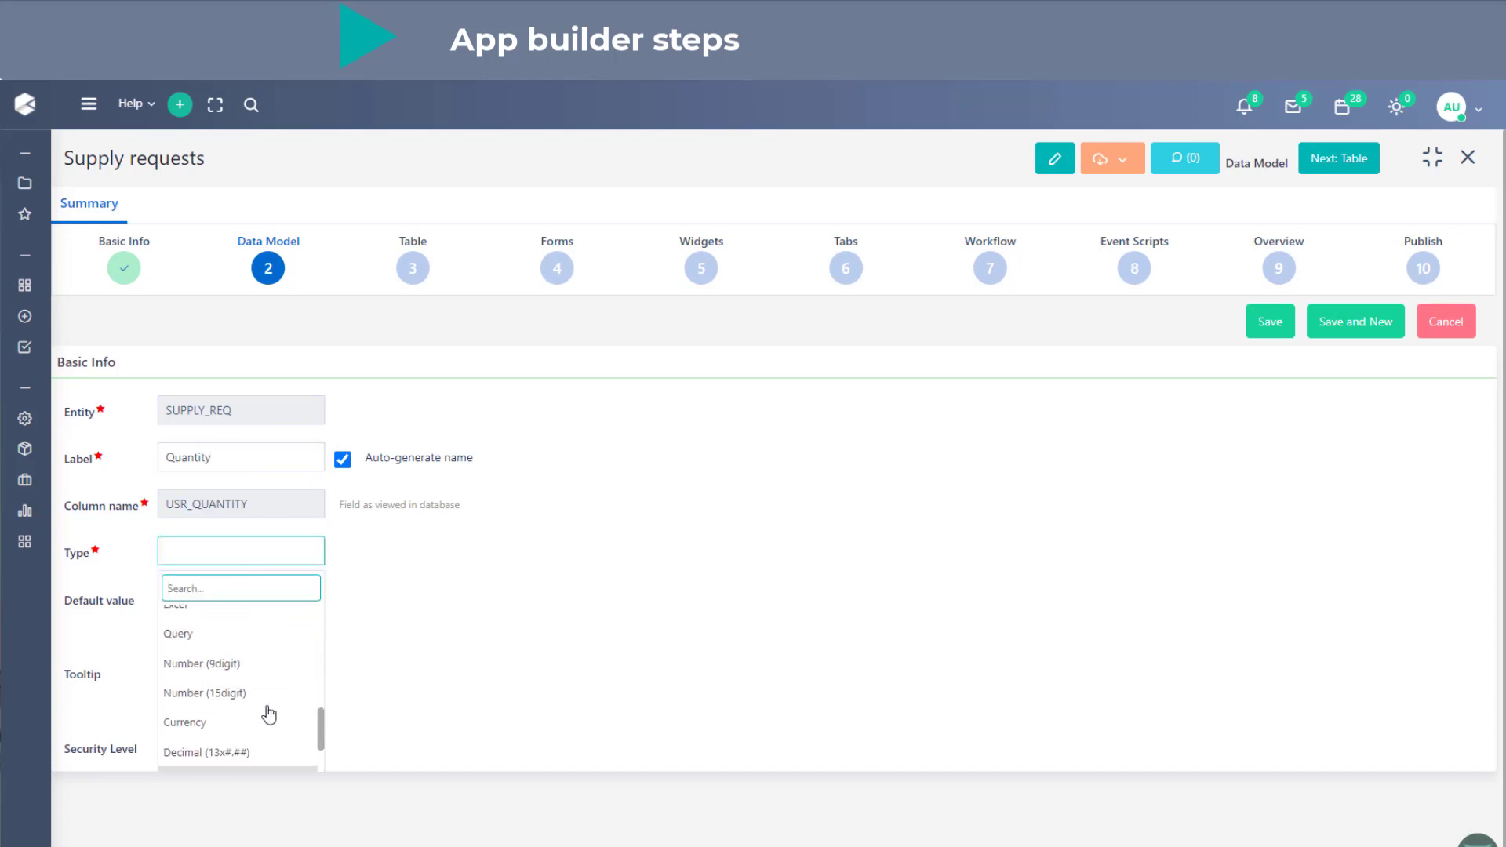
left_click(269, 675)
left_click(598, 549)
type("9")
left_click(835, 505)
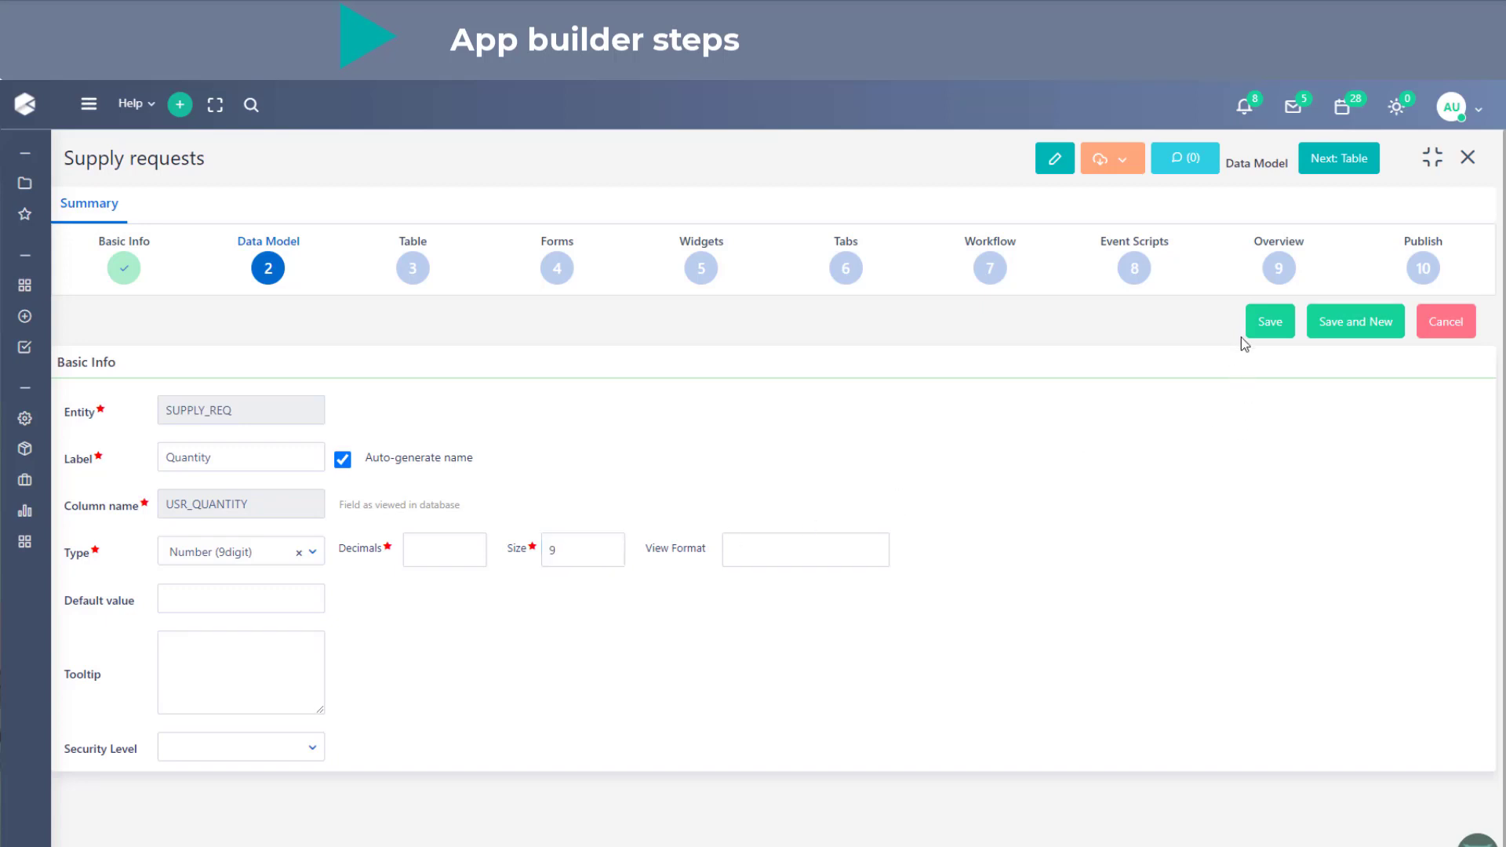
left_click(1333, 321)
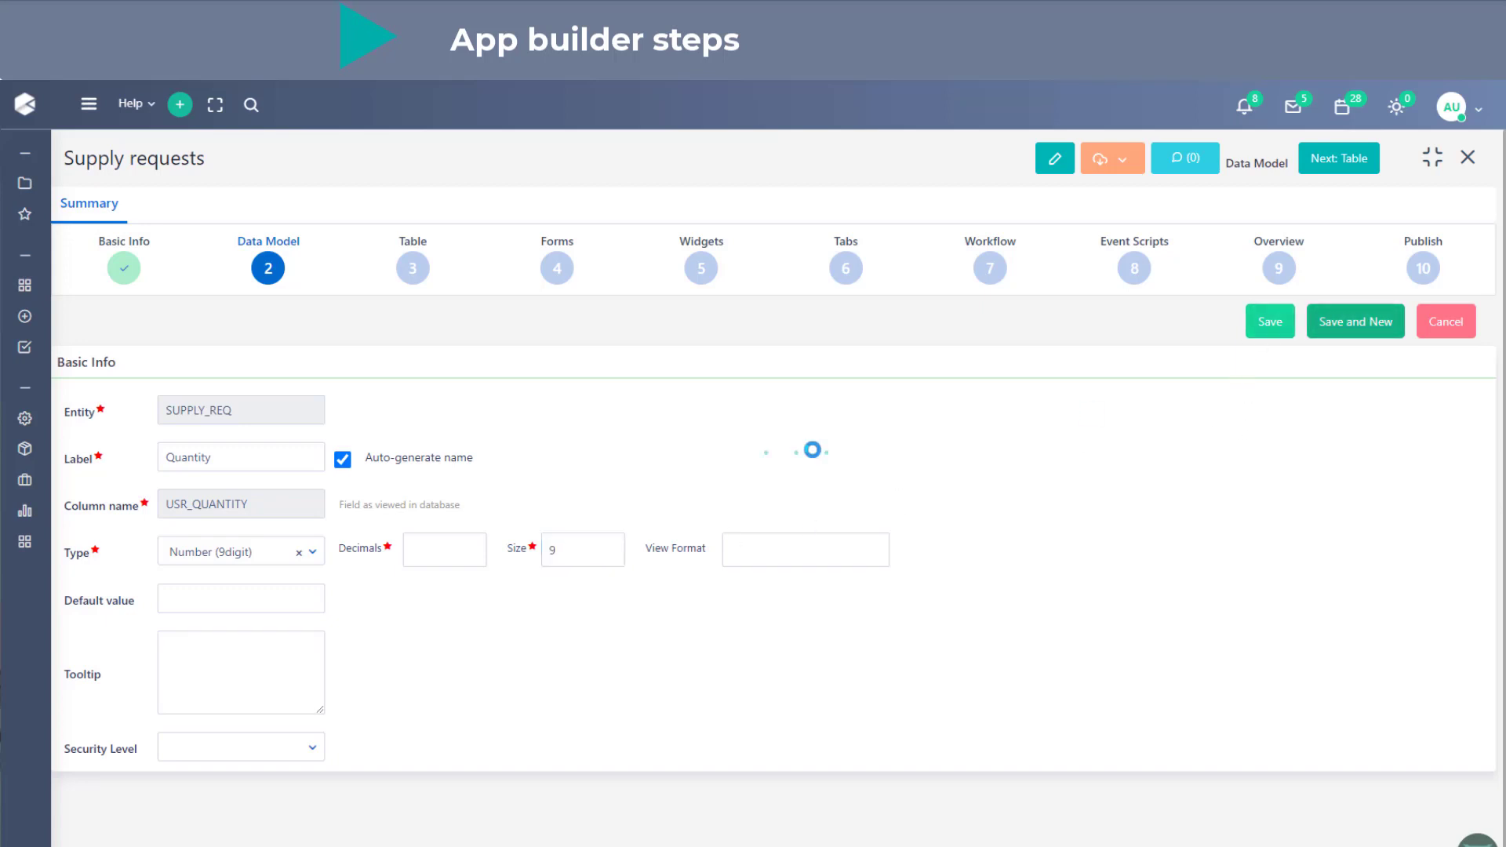
- Define the "Price" field with type Currency and save it to finish the data model fields
left_click(207, 464)
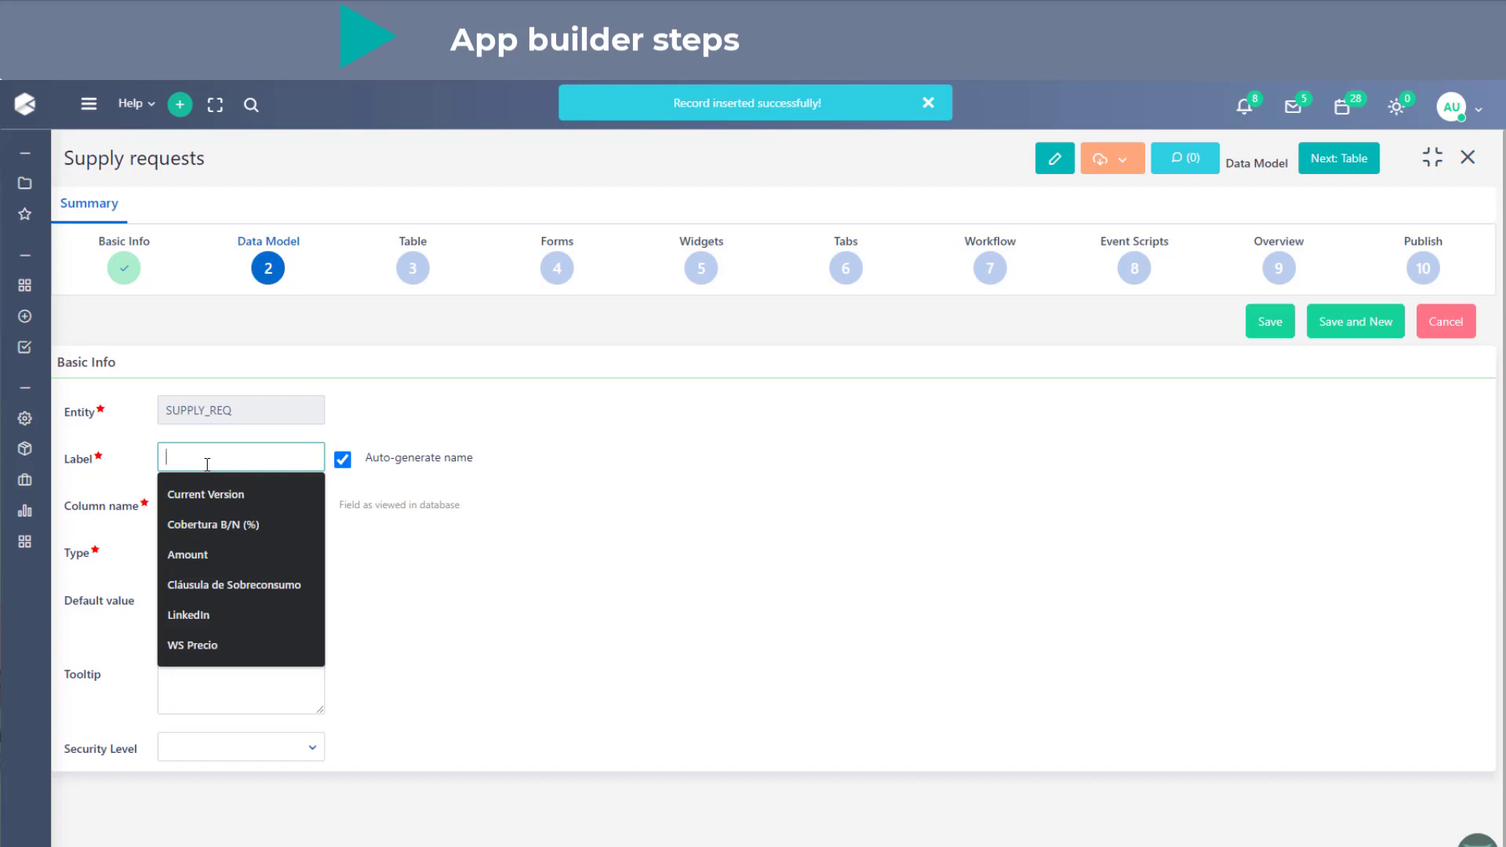
type("Price")
left_click(219, 549)
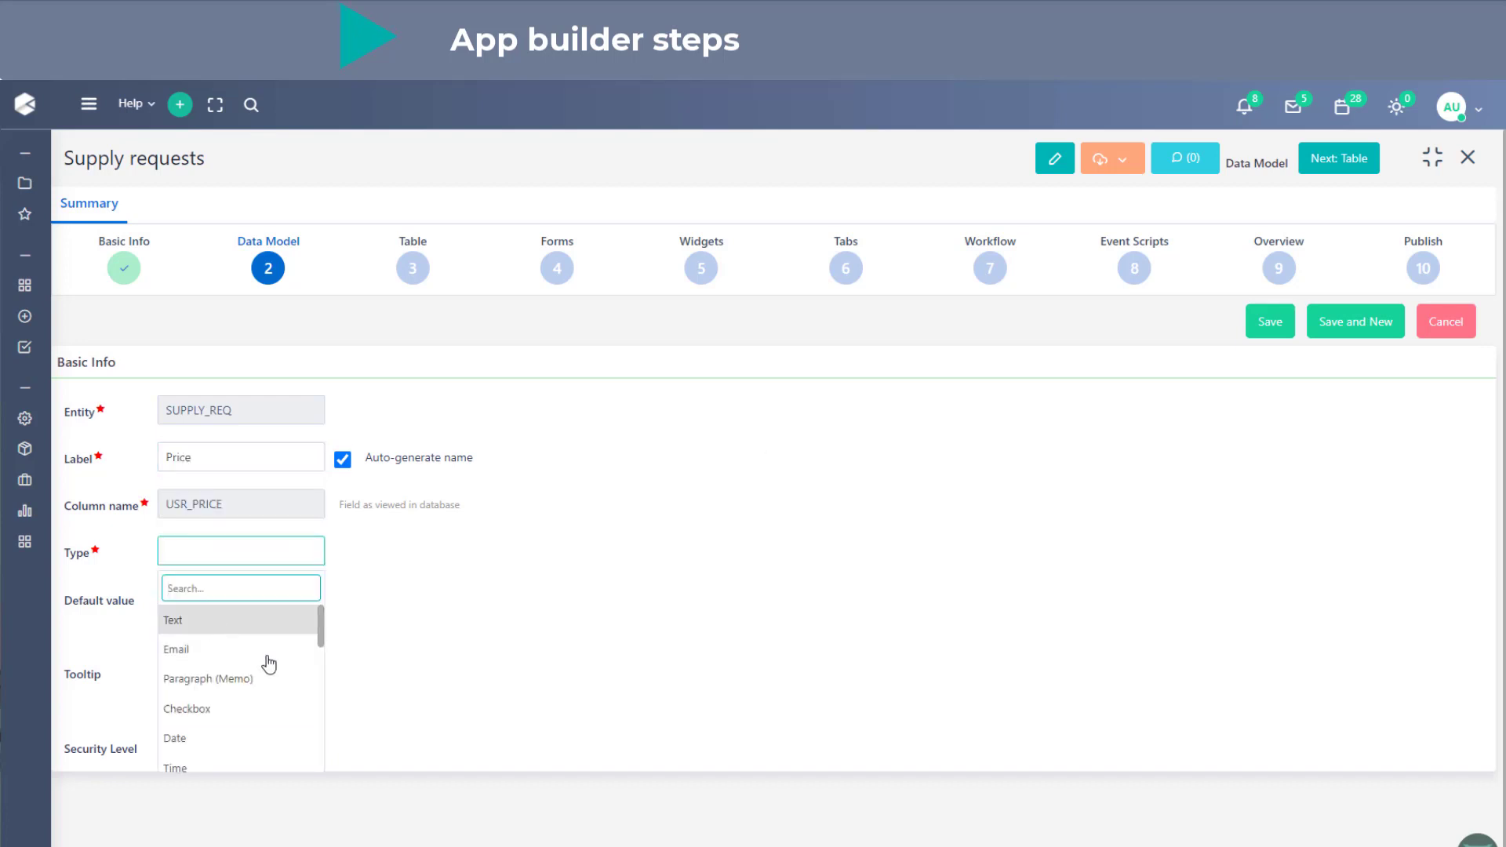
scroll(267, 662, "down", 5)
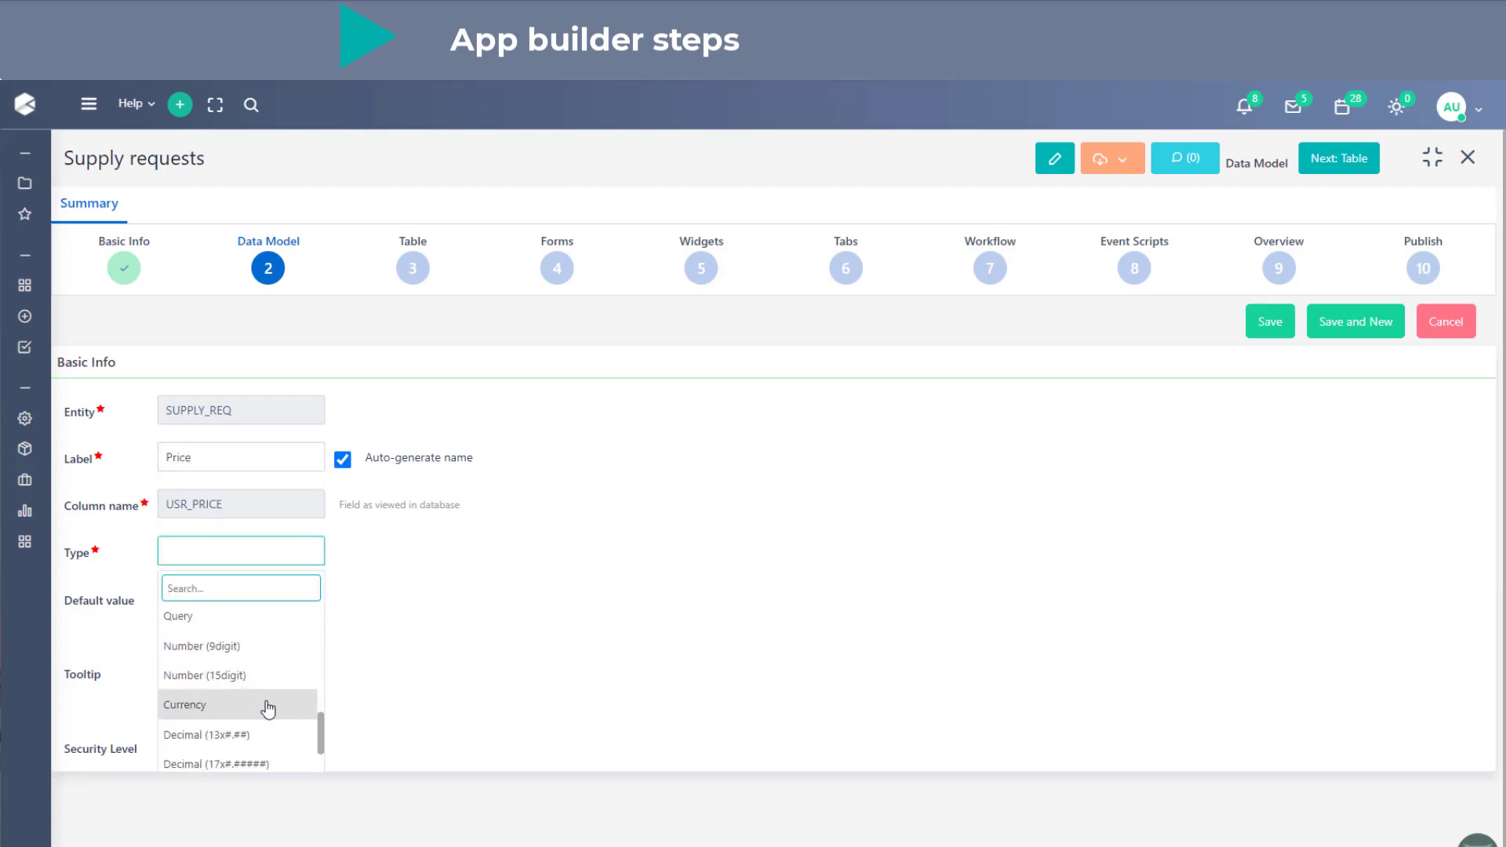
left_click(268, 708)
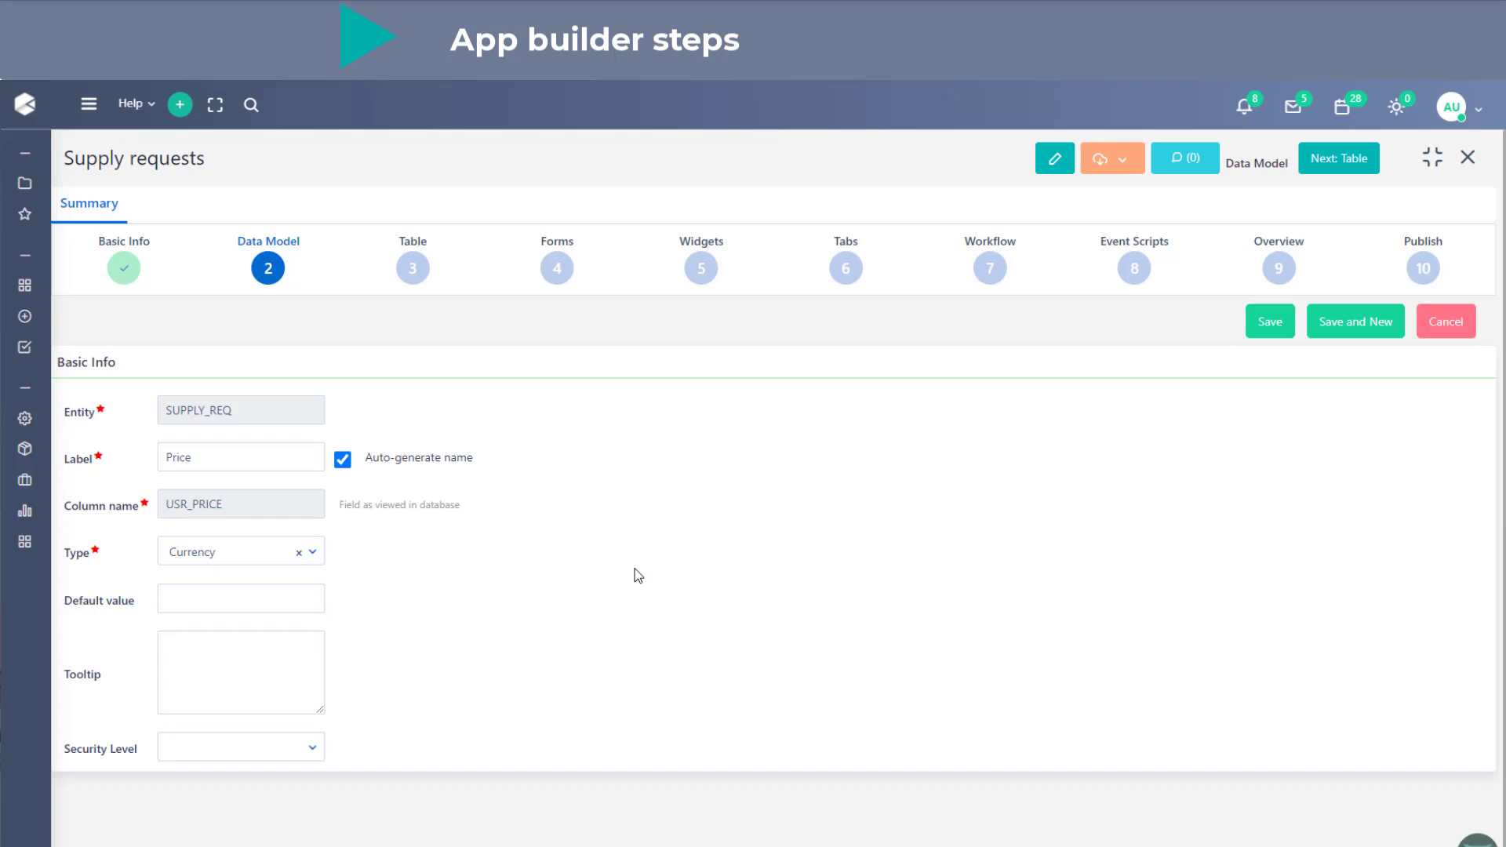
left_click(1270, 323)
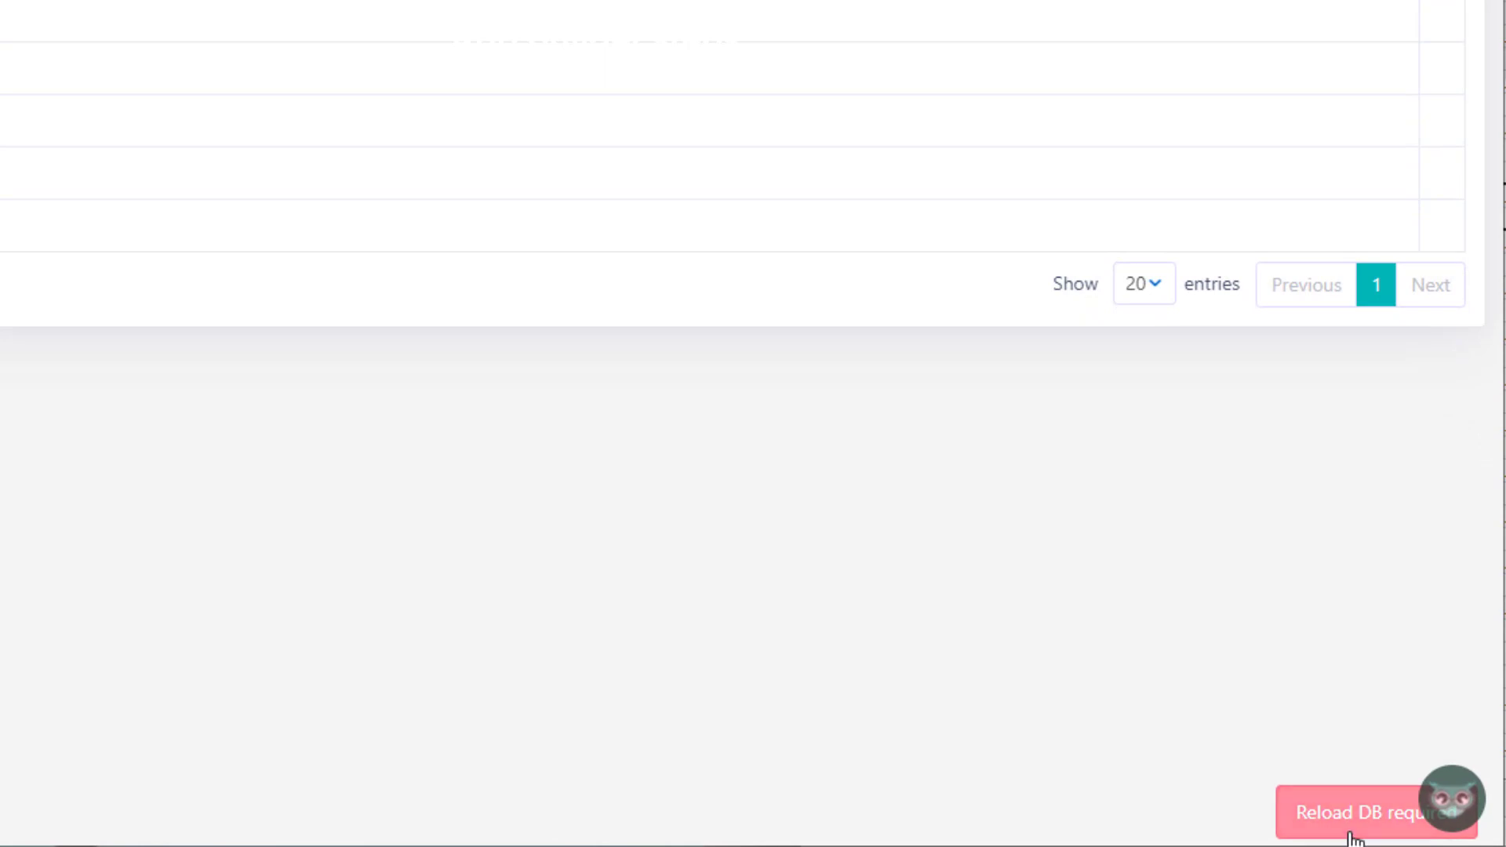
- Carry out the required database reload and reopen the Supply requests application in the App Builder
left_click(1351, 828)
left_click(247, 351)
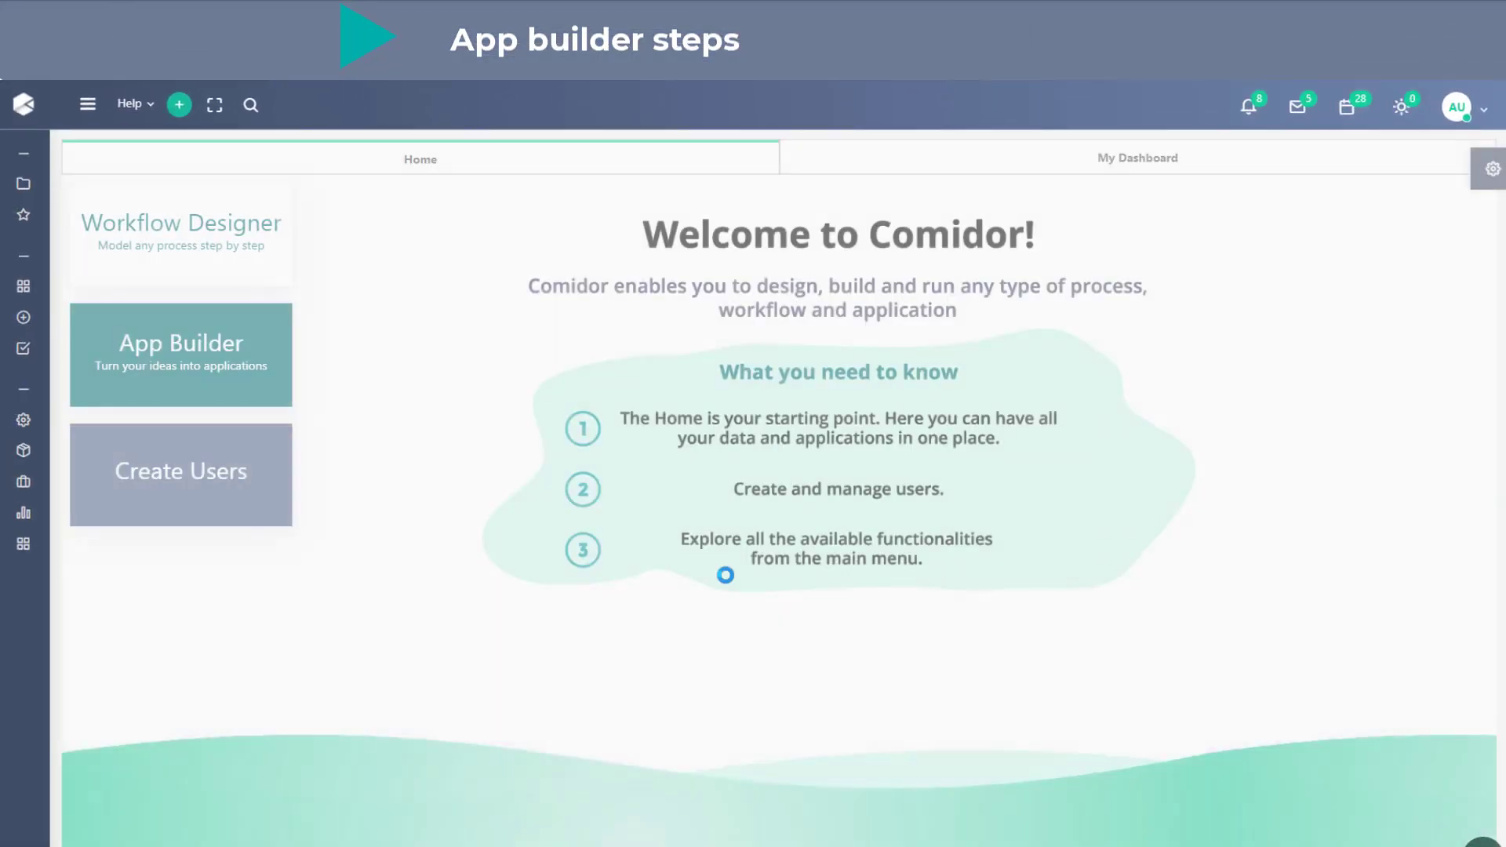
left_click(216, 388)
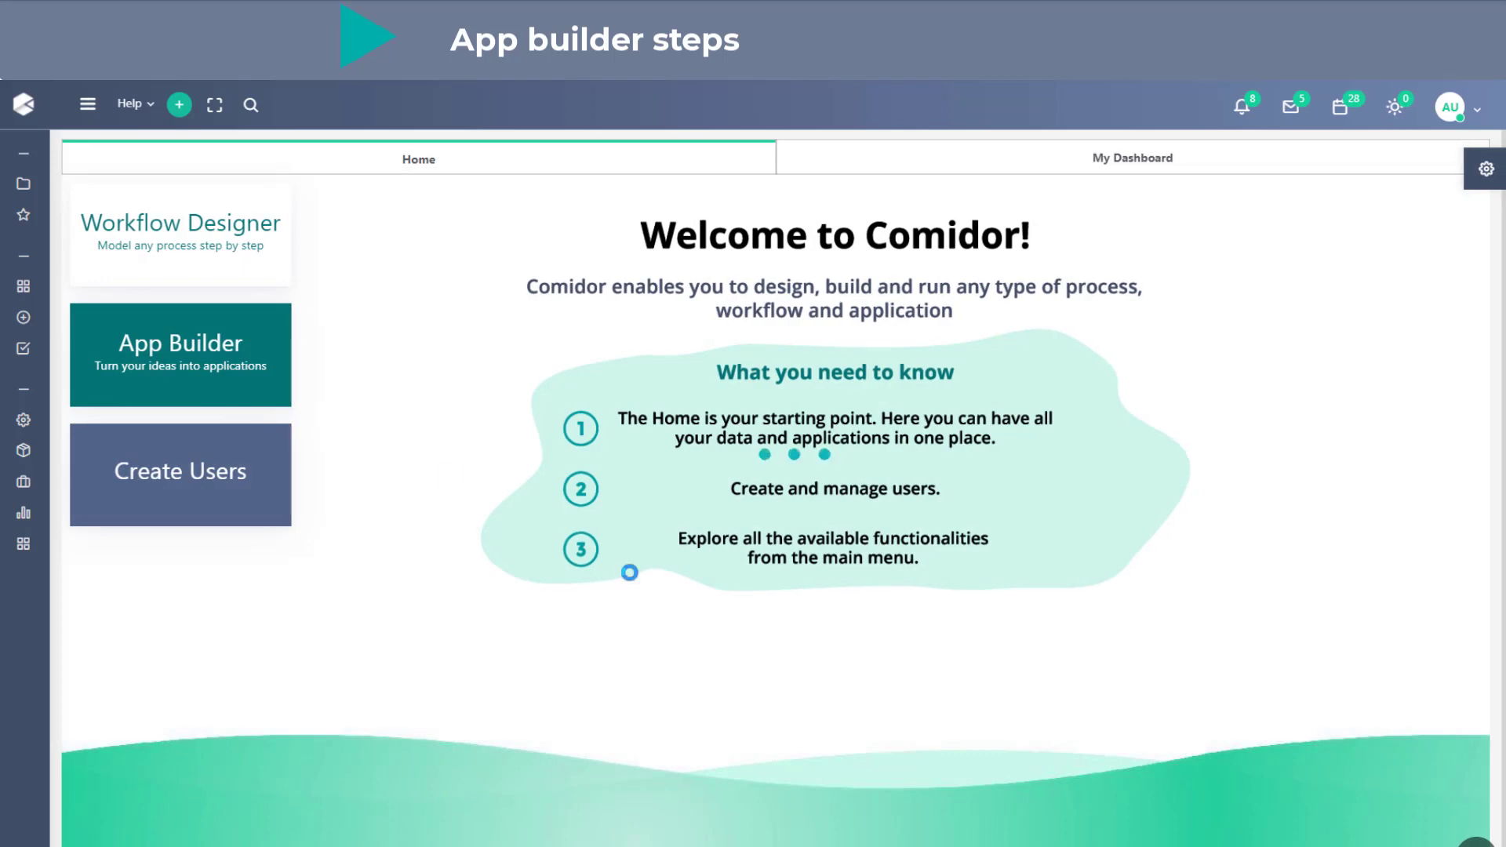
left_click(547, 312)
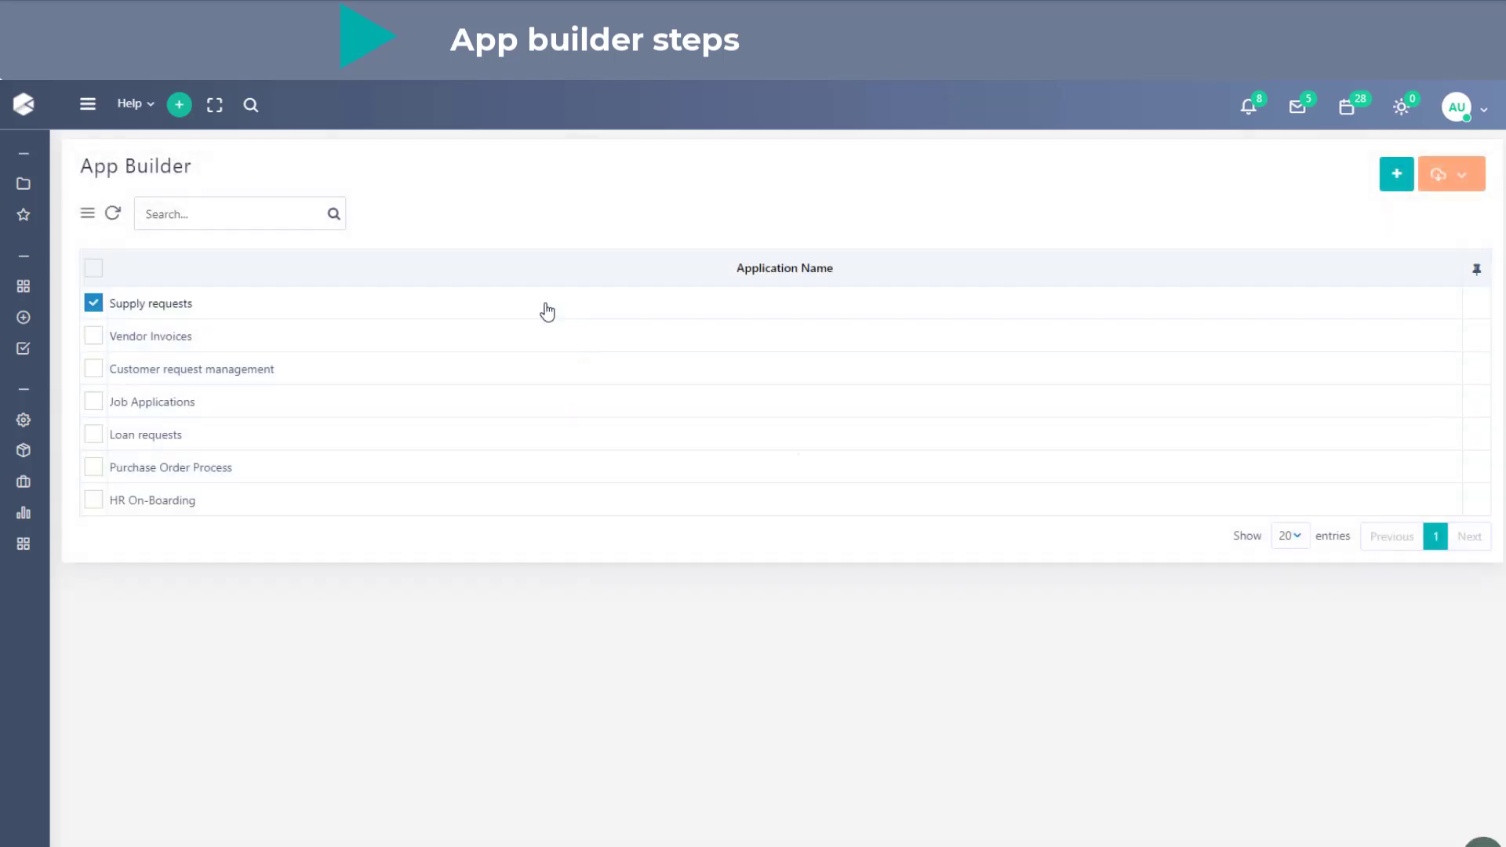
- Advance the application to the Table stage, accepting the DB schema reload, and expand its window to full size
left_click(1392, 169)
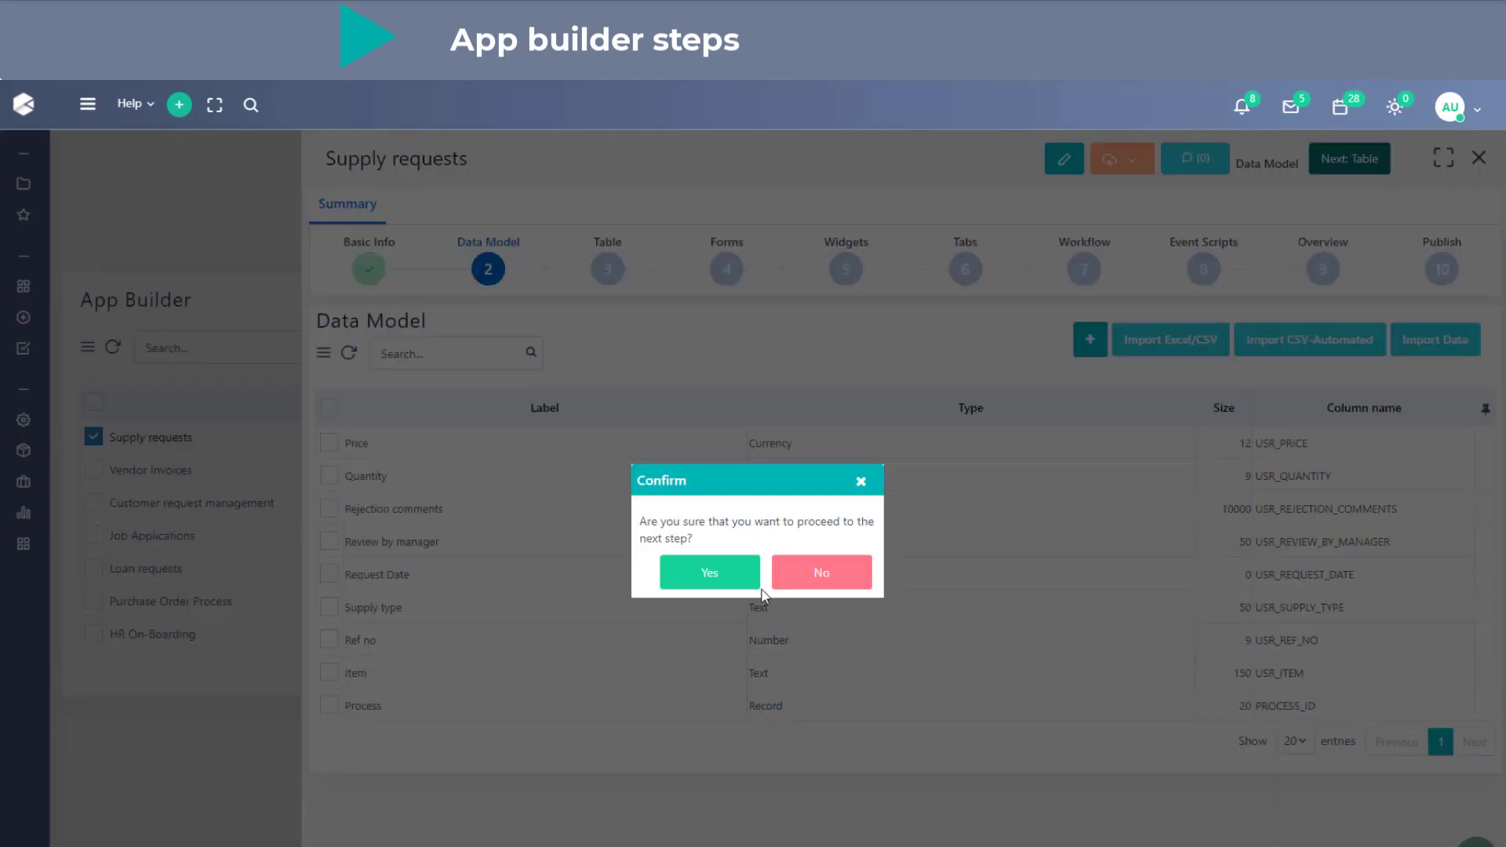
left_click(708, 572)
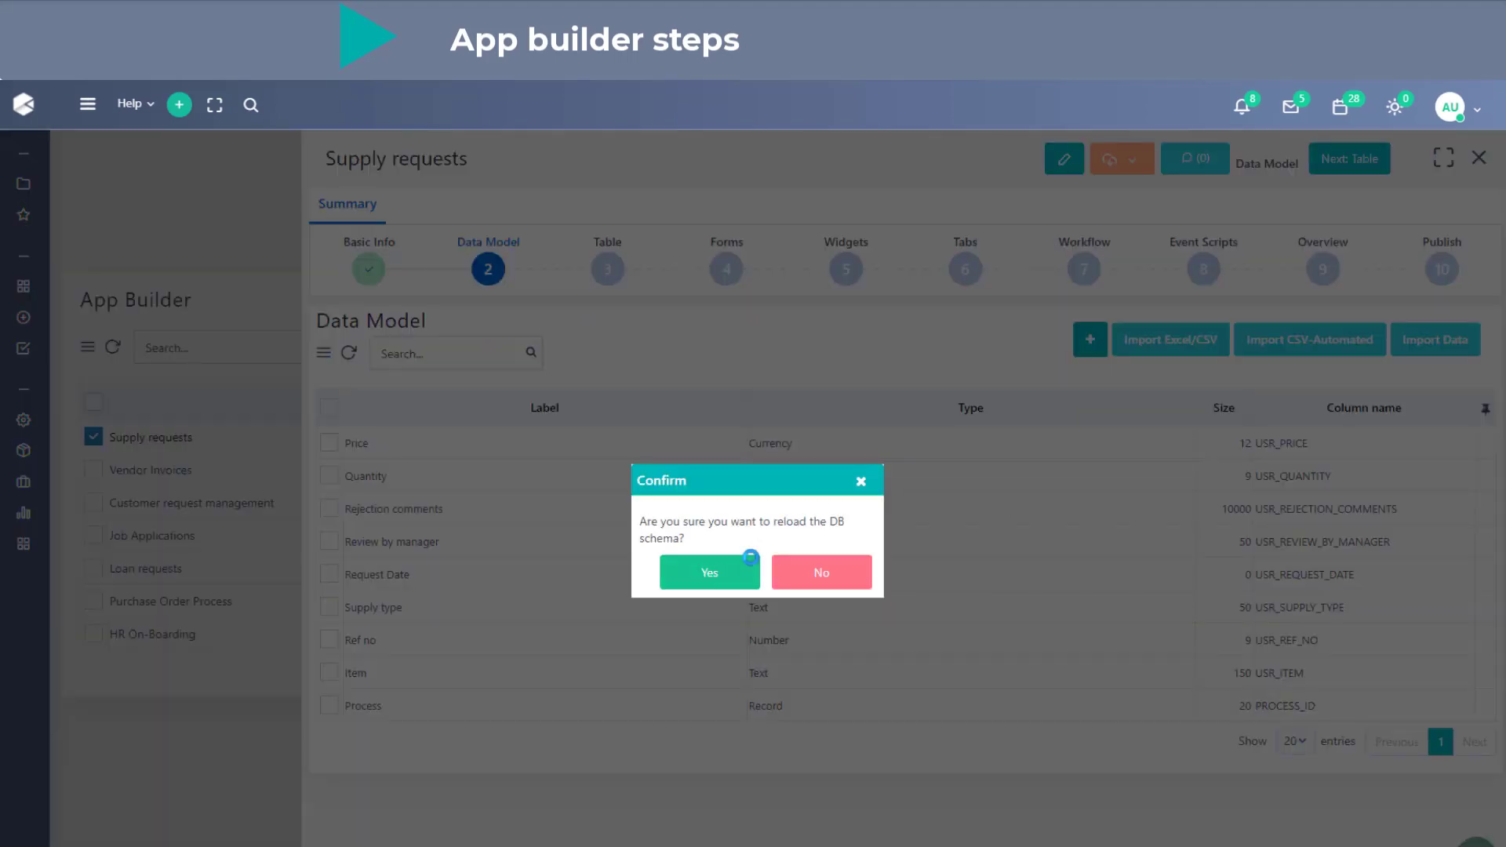
left_click(709, 571)
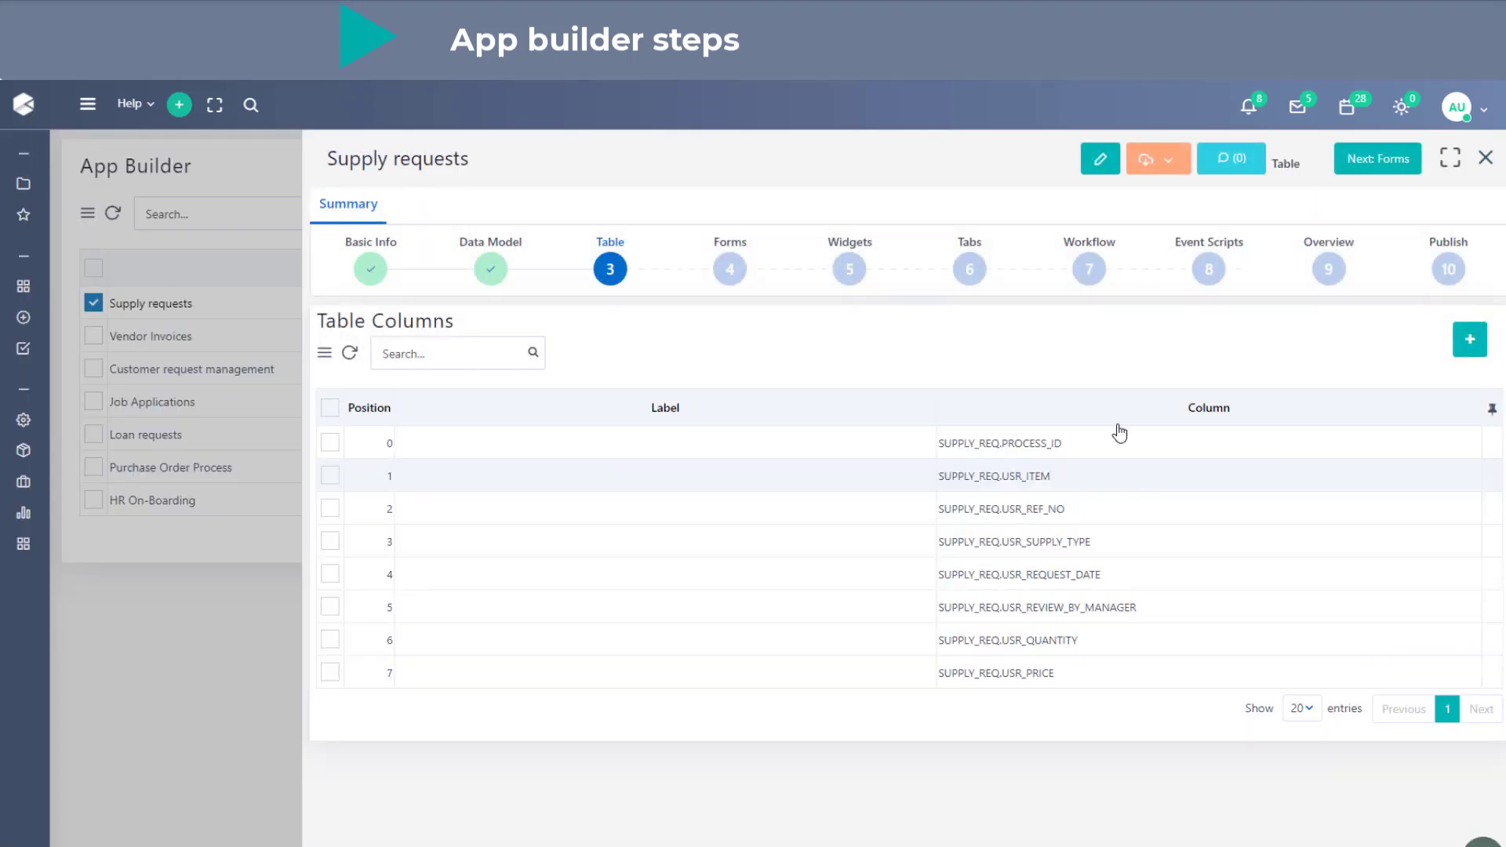
left_click(1450, 159)
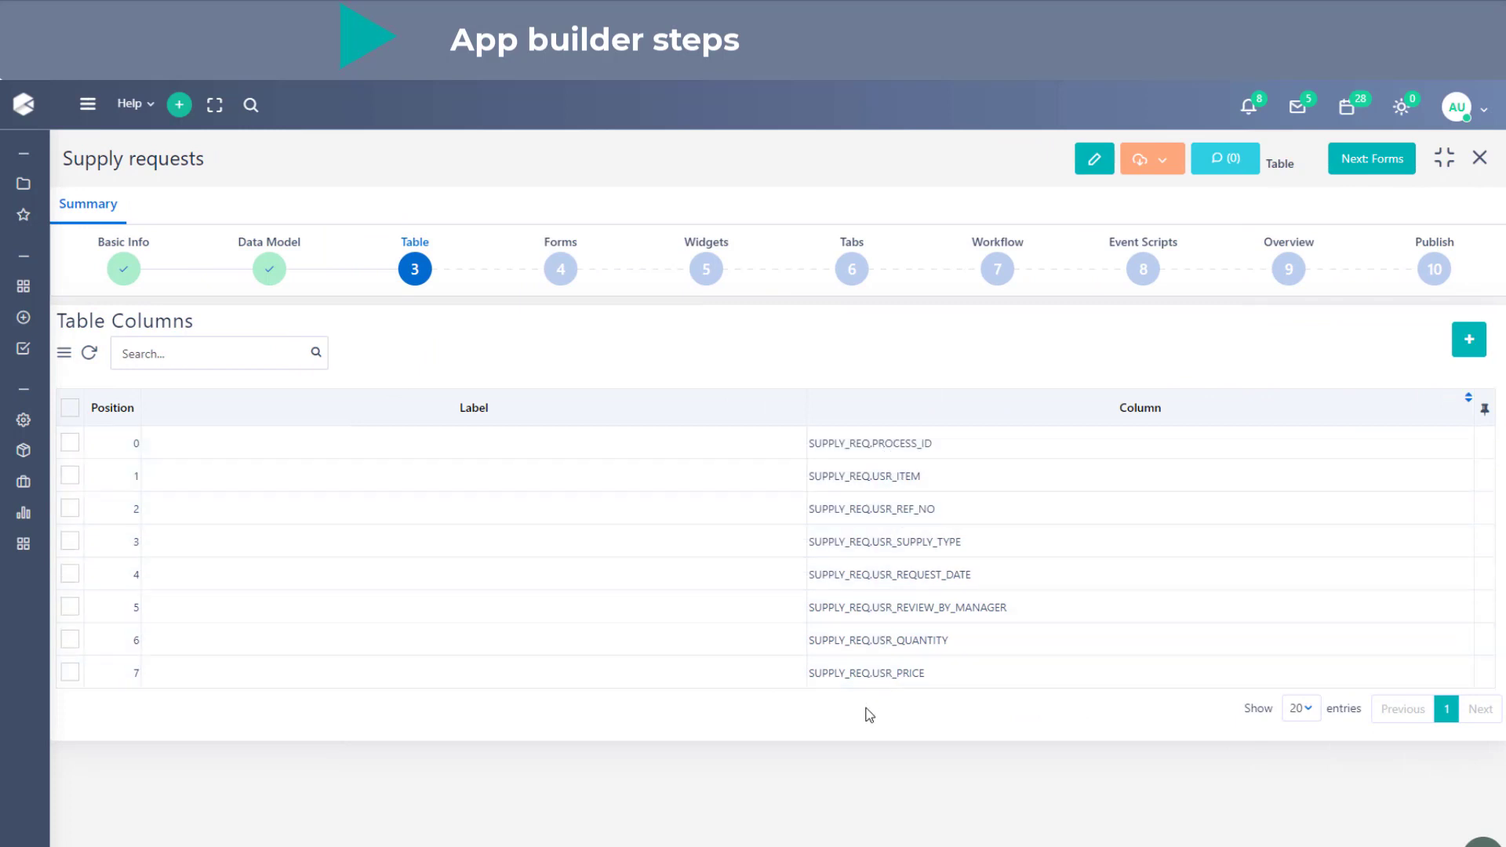
- Reorder the table columns, moving USR_PRICE to position 3 directly after USR_REF_NO and USR_QUANTITY to position 4
mouse_move(278, 287)
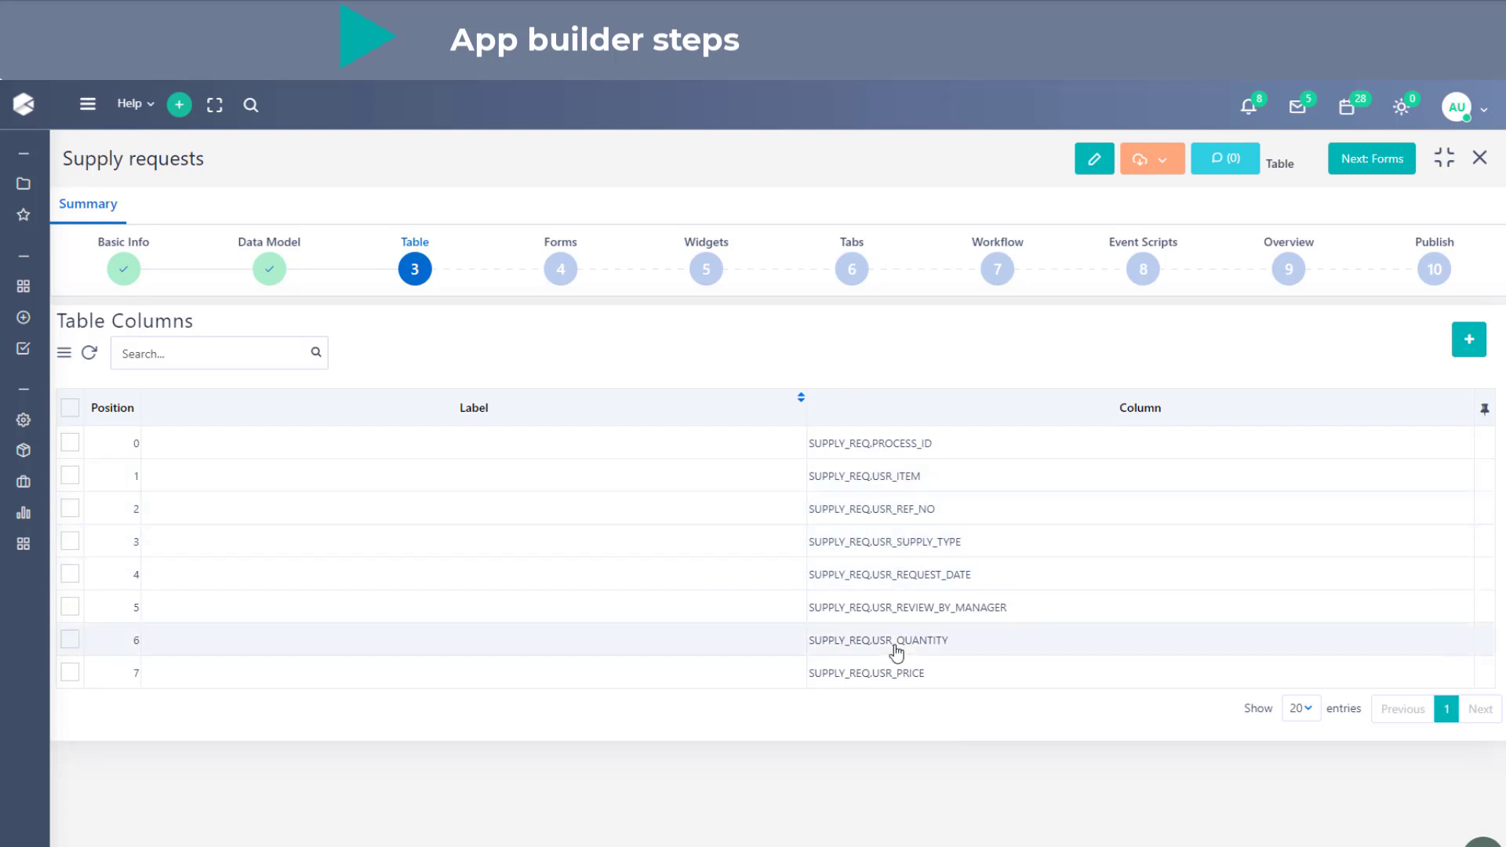
left_click_drag(385, 686, 408, 549)
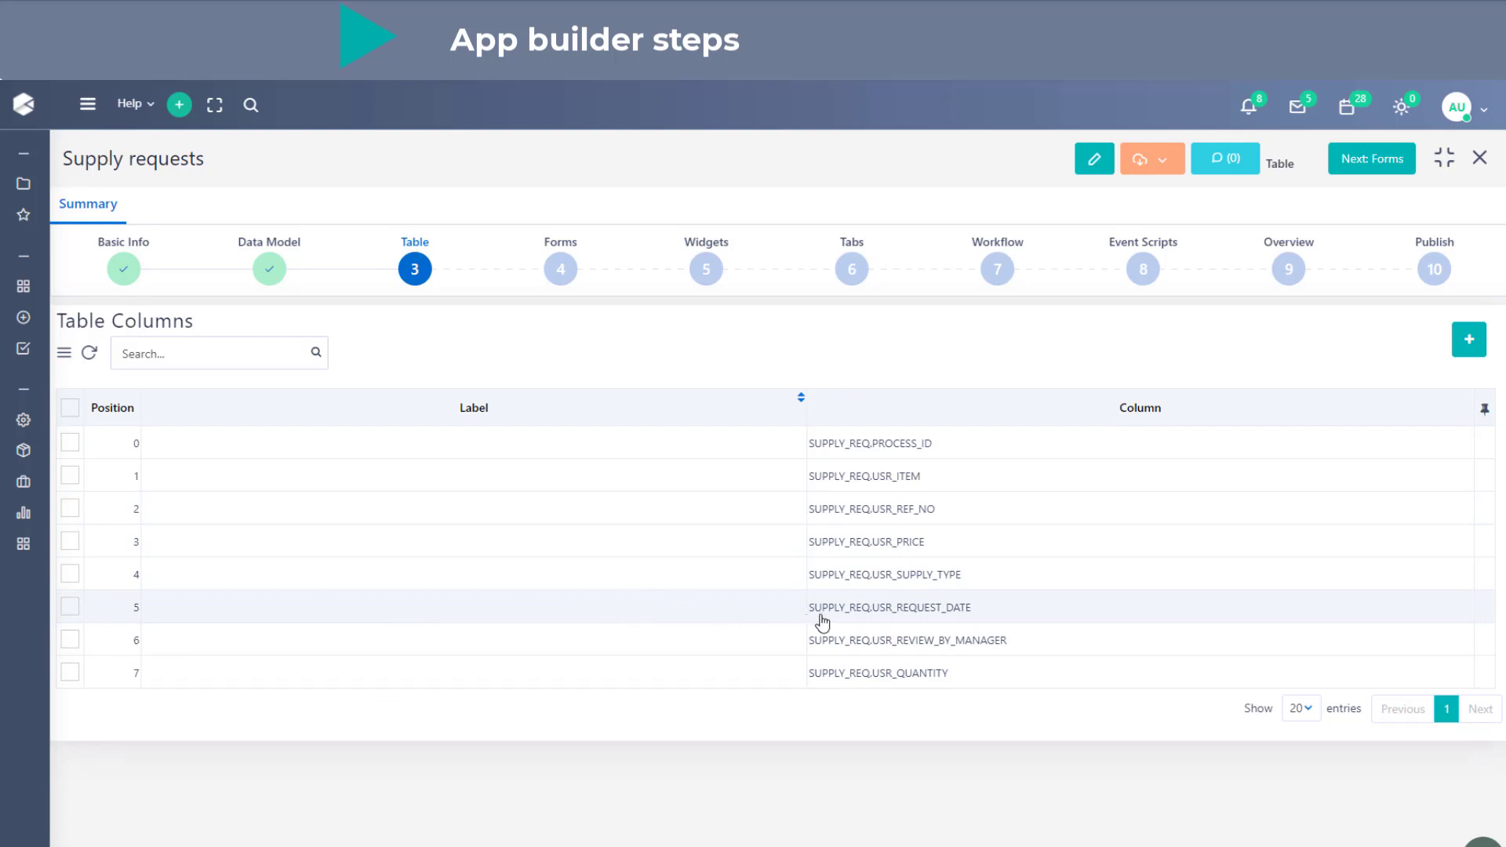
left_click_drag(834, 672, 838, 576)
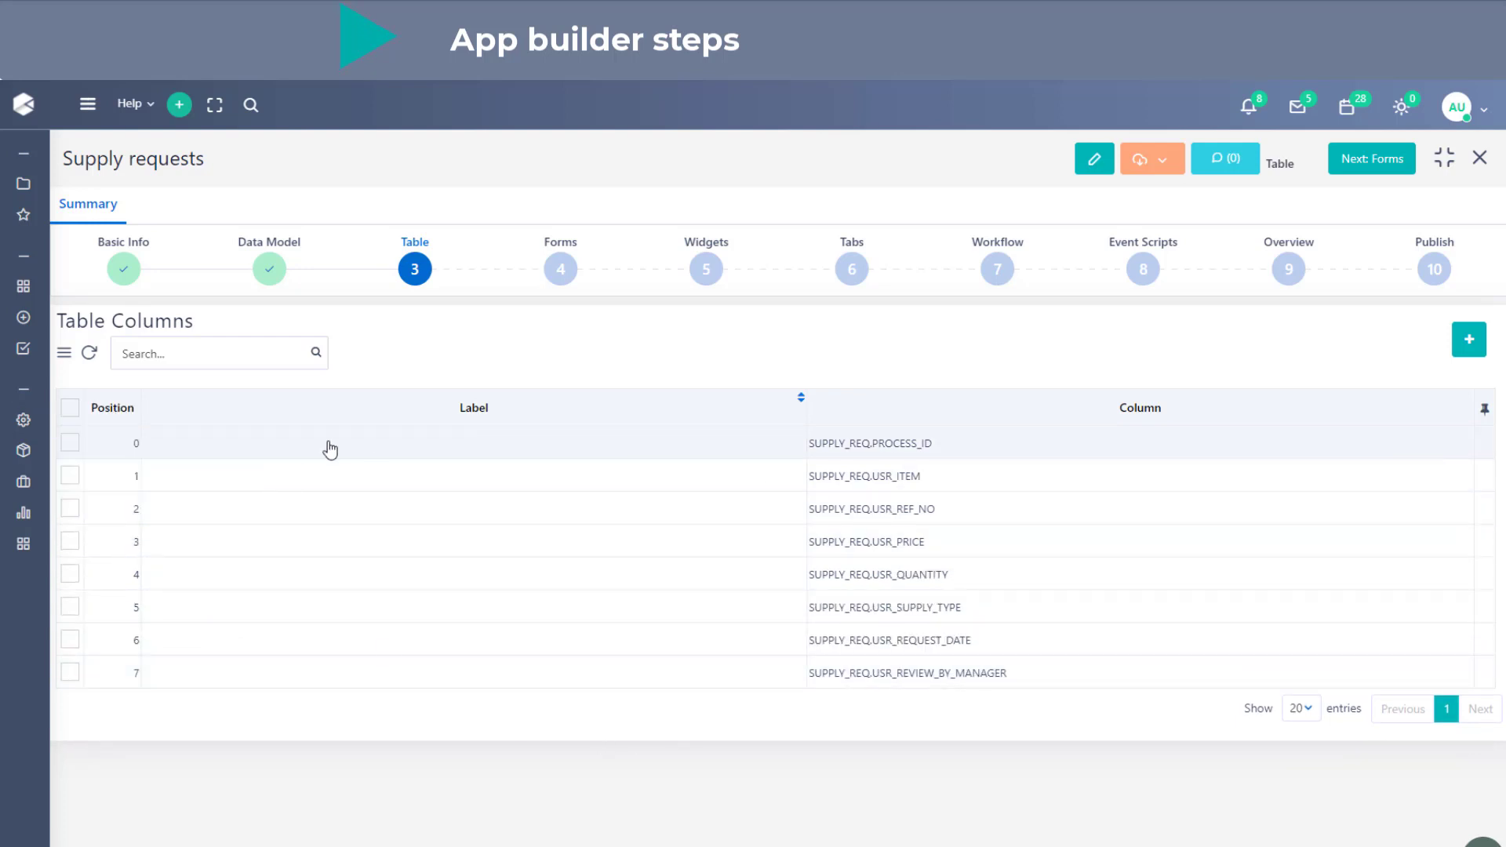
- Delete the SUPPLY_REQ.PROCESS_ID column from the table columns and confirm the deletion
left_click(70, 442)
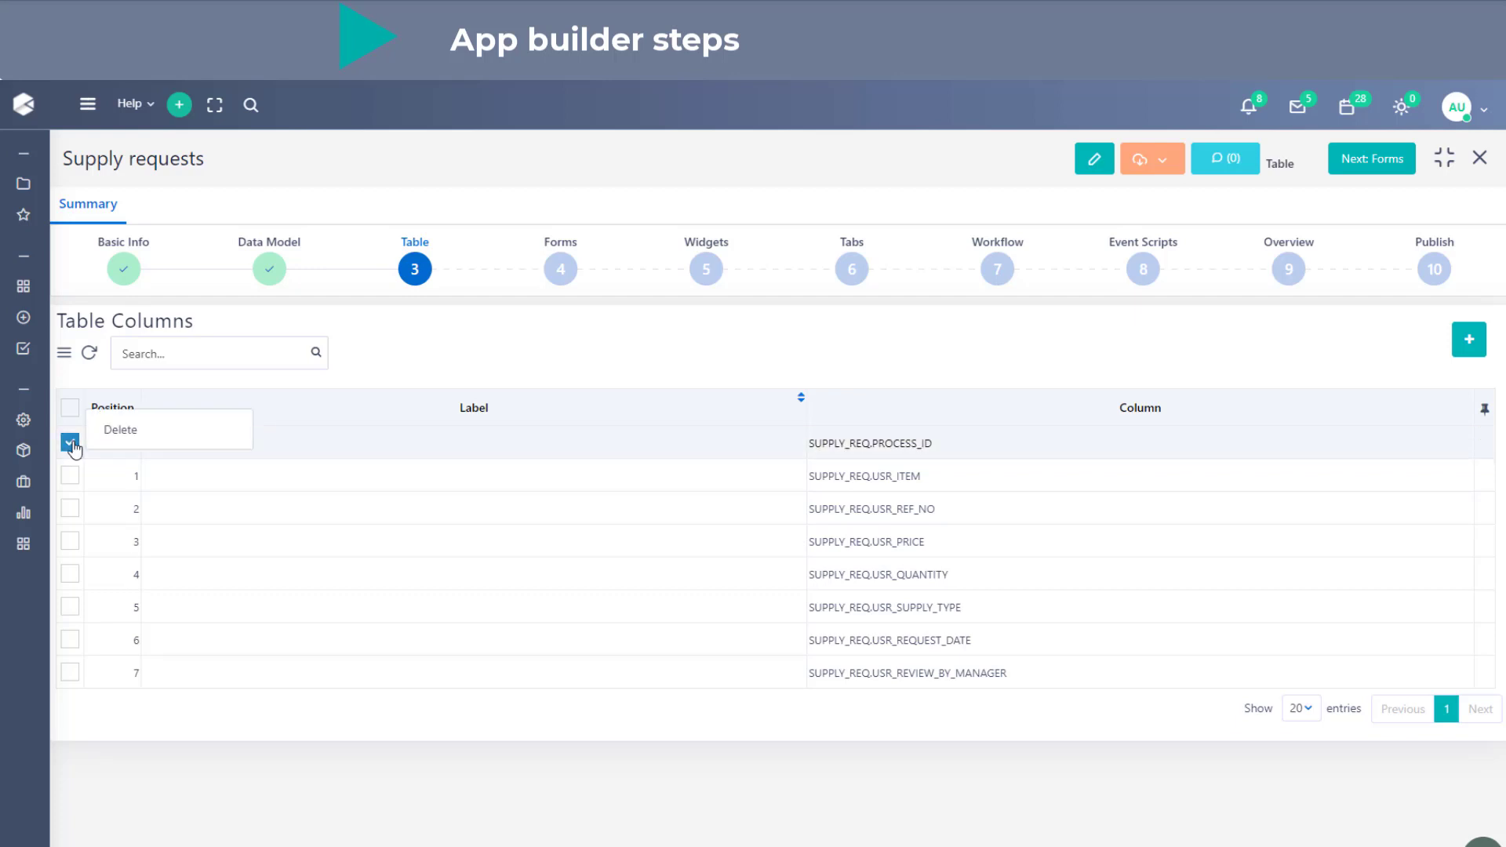
left_click(120, 430)
left_click(718, 525)
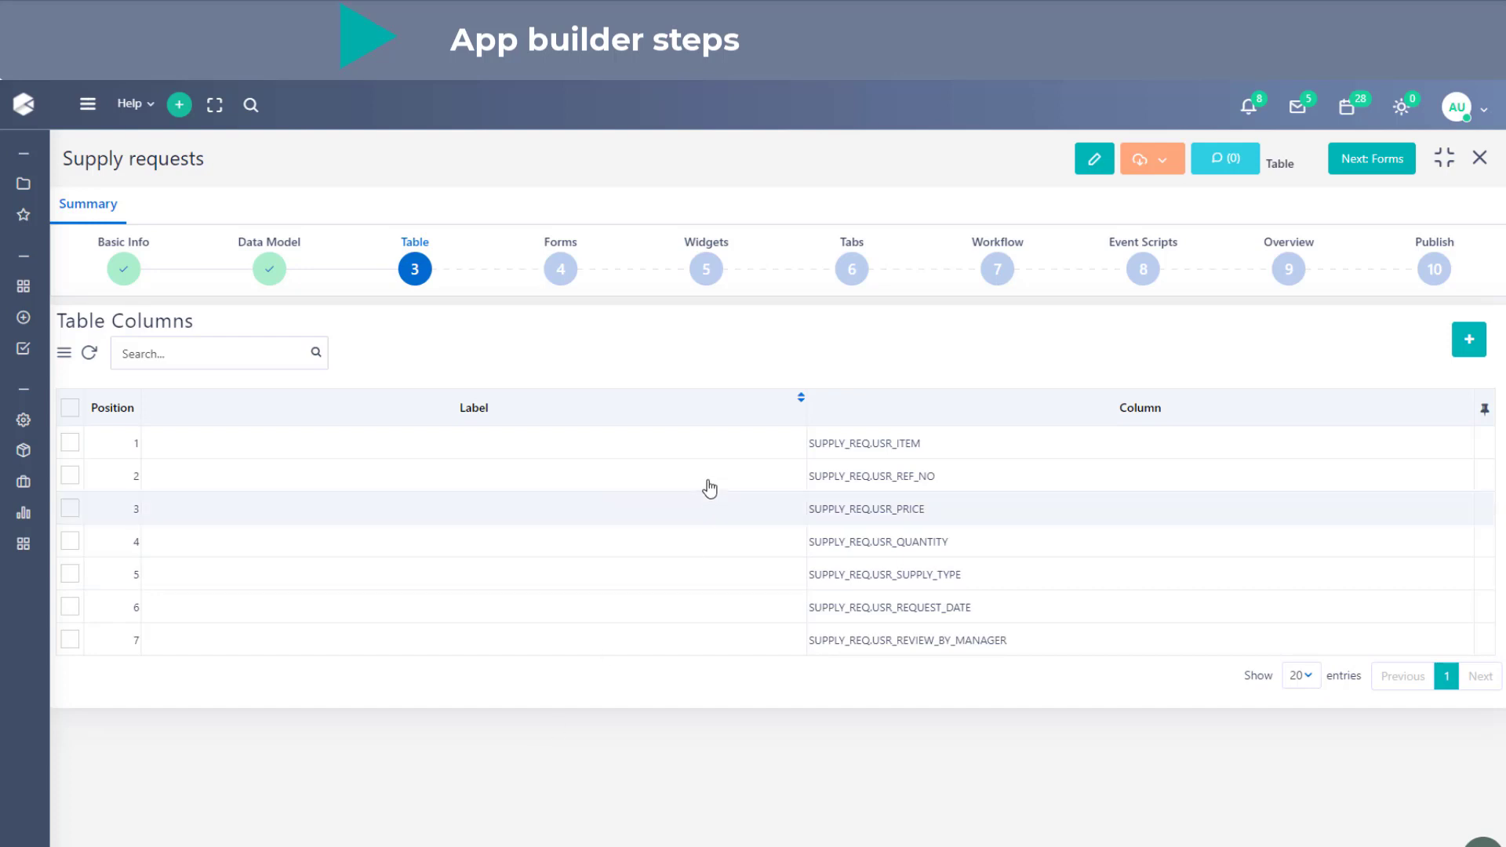
- Add a table column based on the State field, save it and start another new column
left_click(1469, 340)
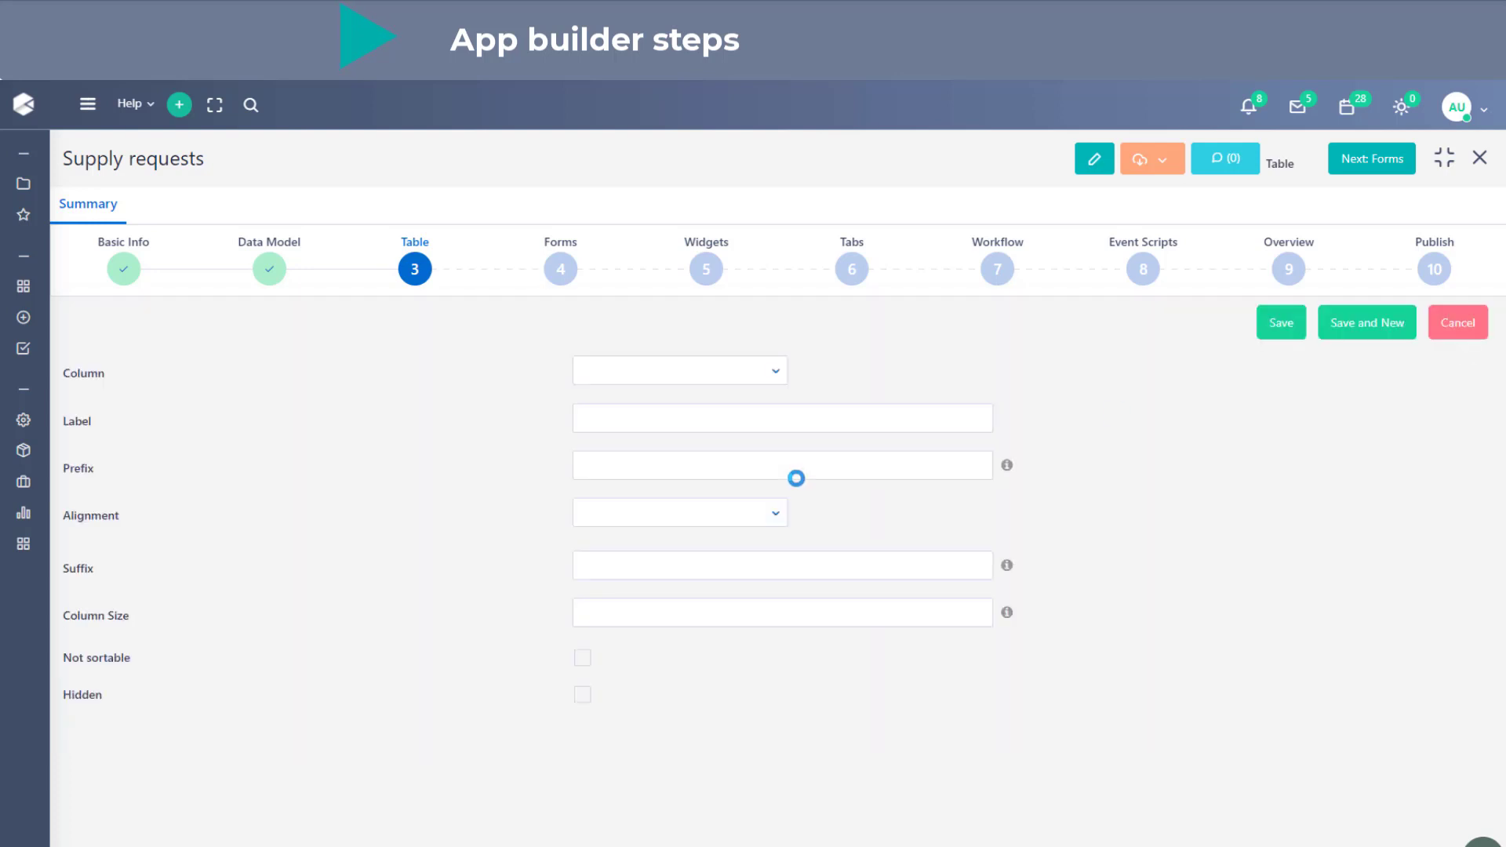
left_click(700, 377)
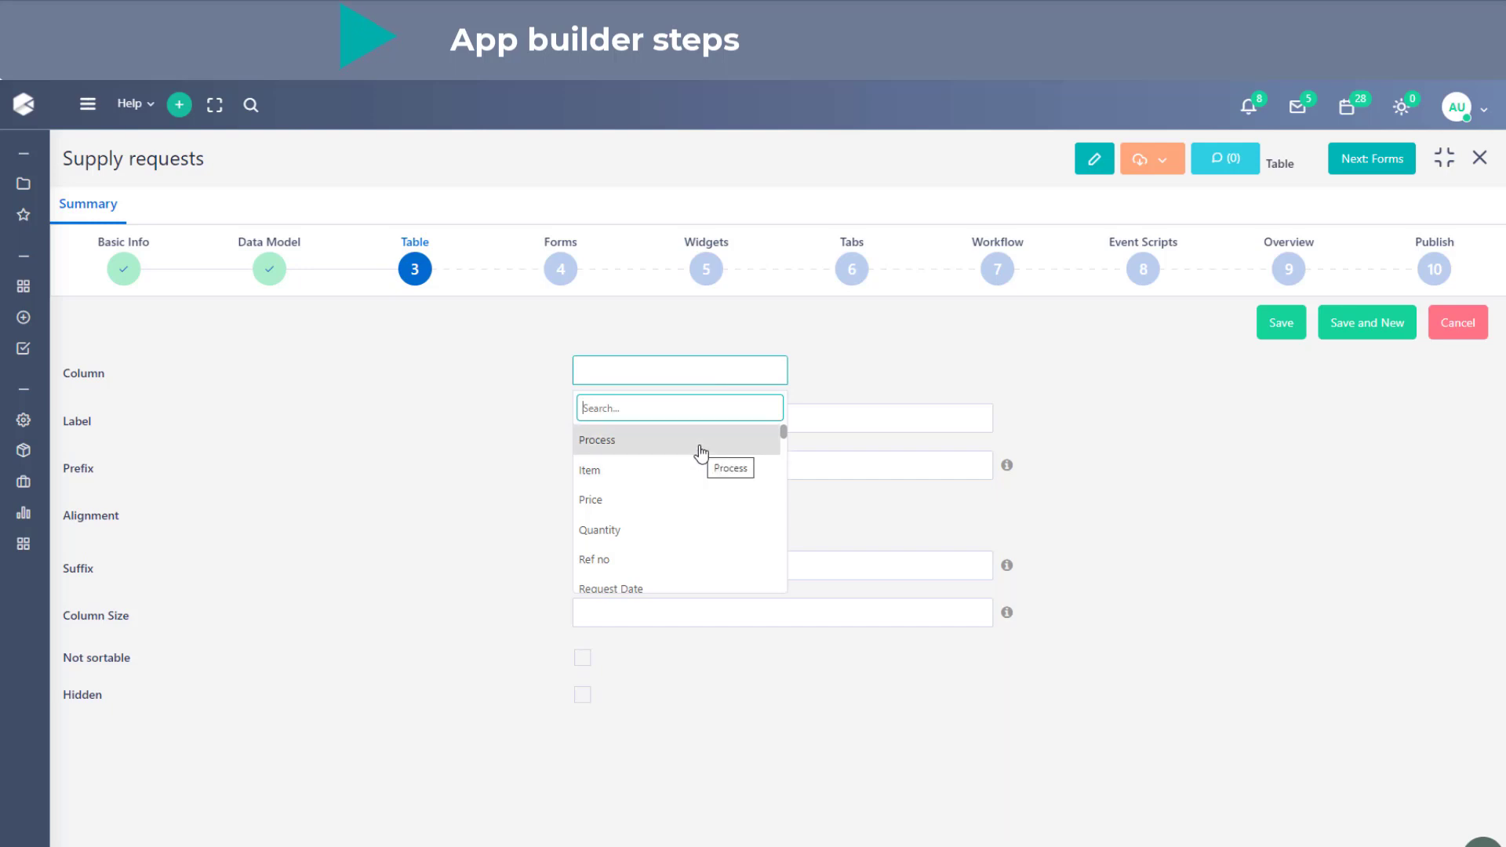
scroll(706, 502, "down", 5)
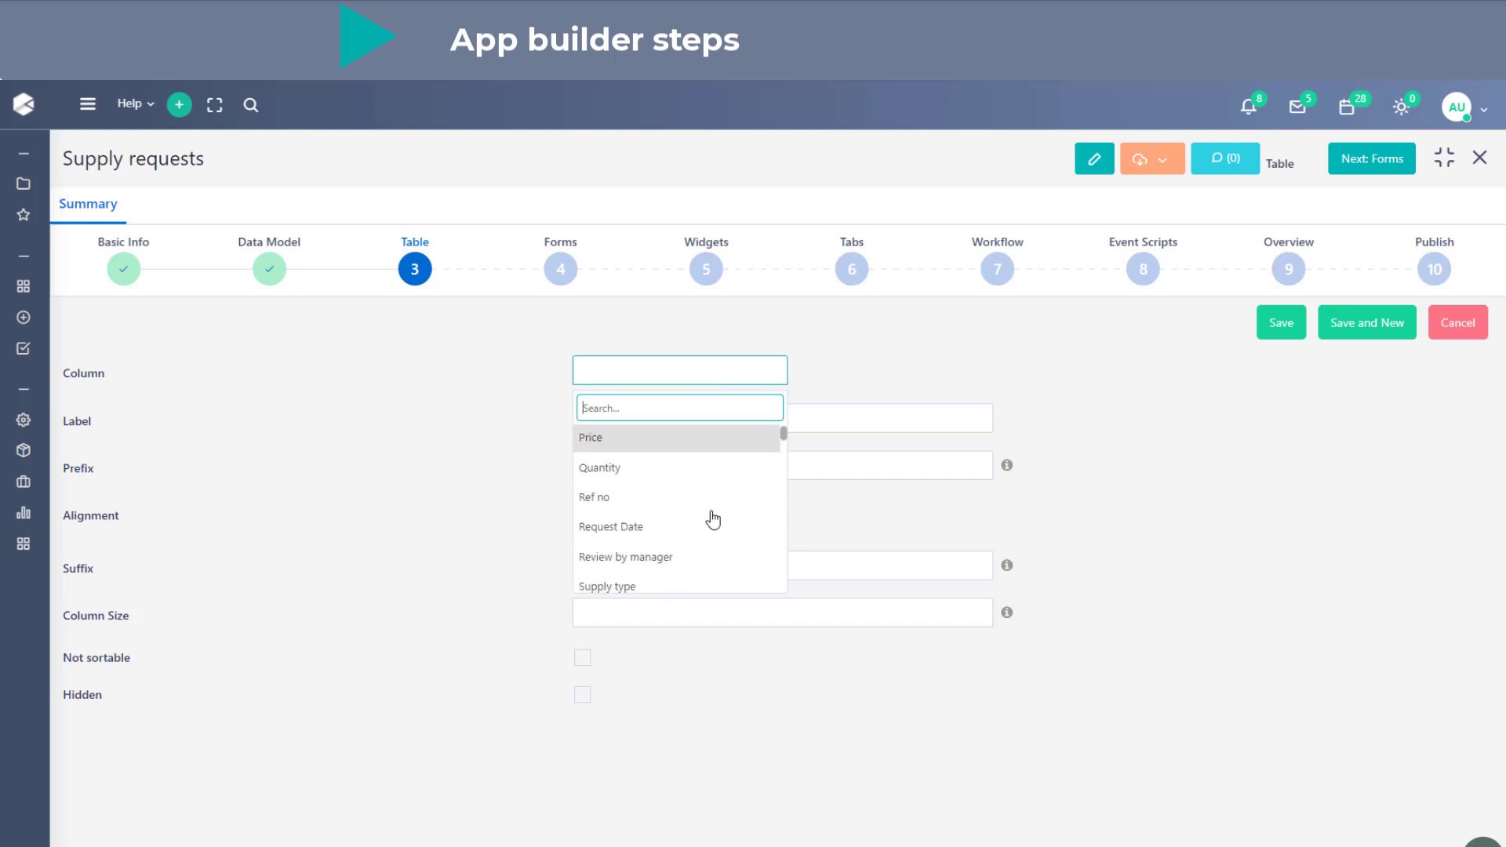
scroll(708, 523, "down", 2)
scroll(644, 531, "down", 4)
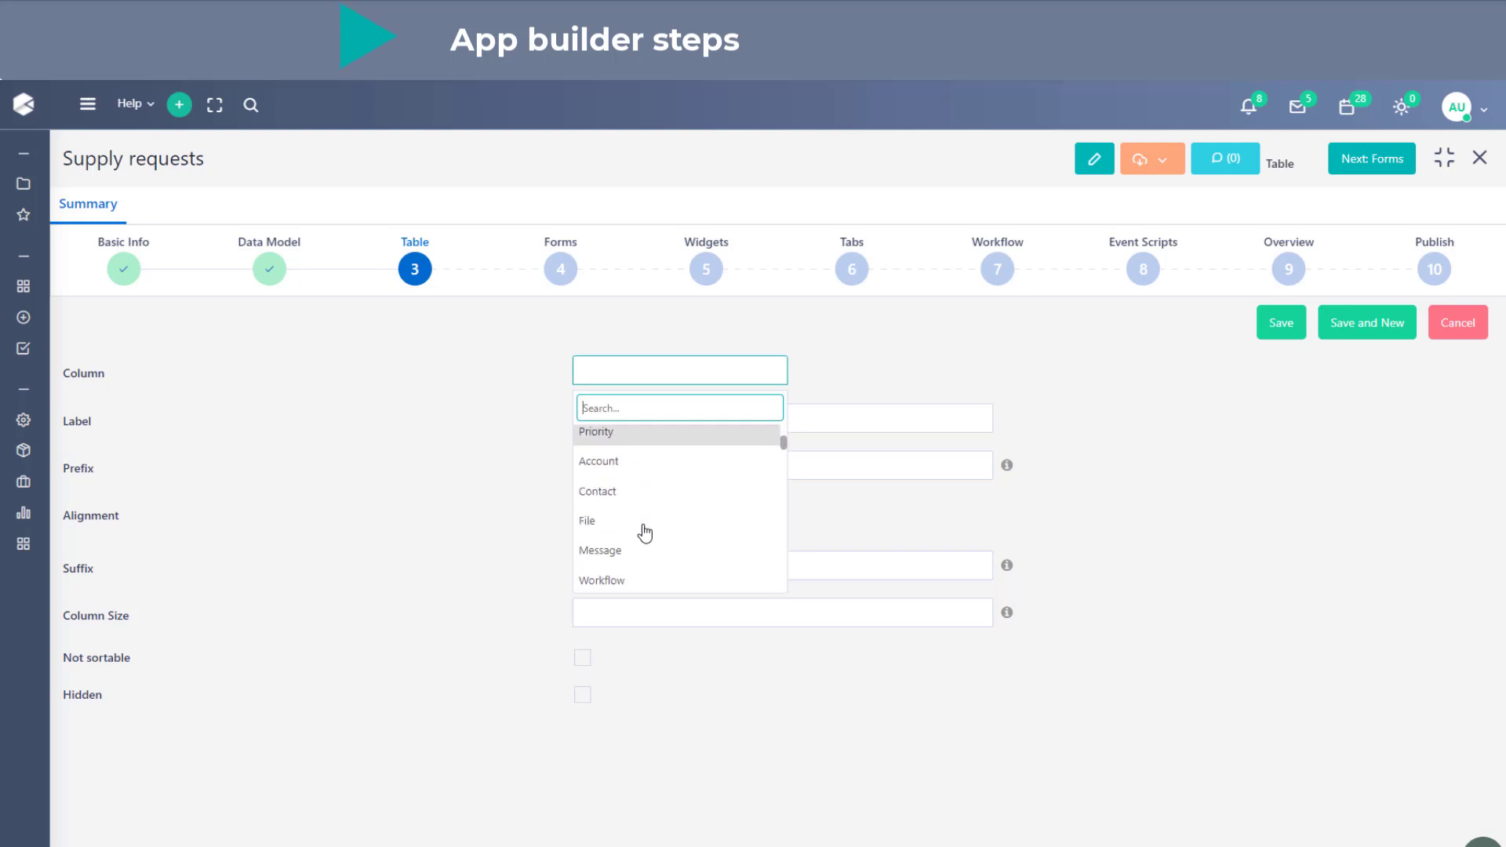
left_click(629, 559)
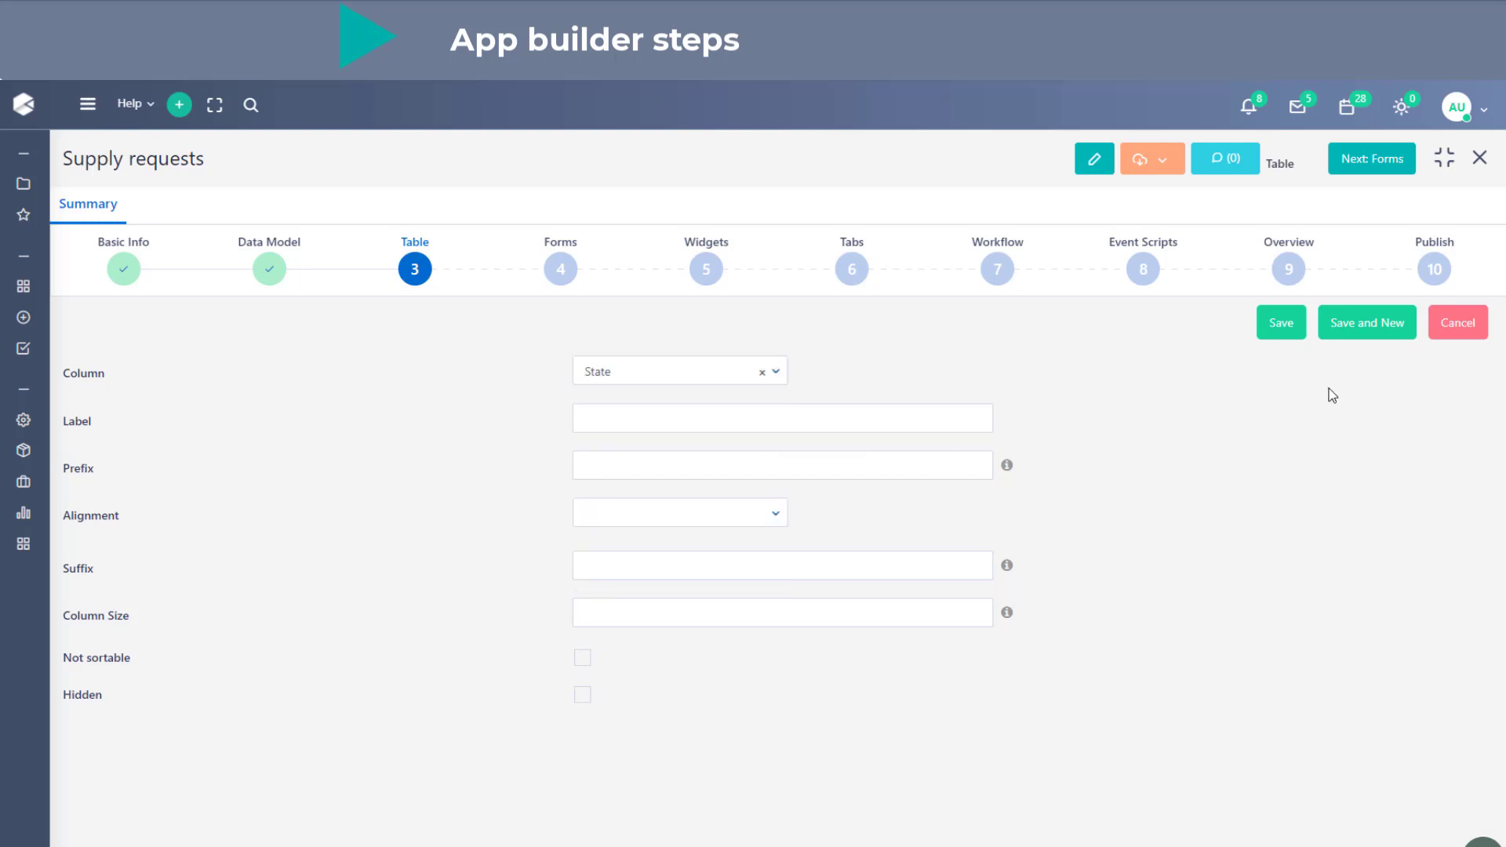
left_click(1380, 342)
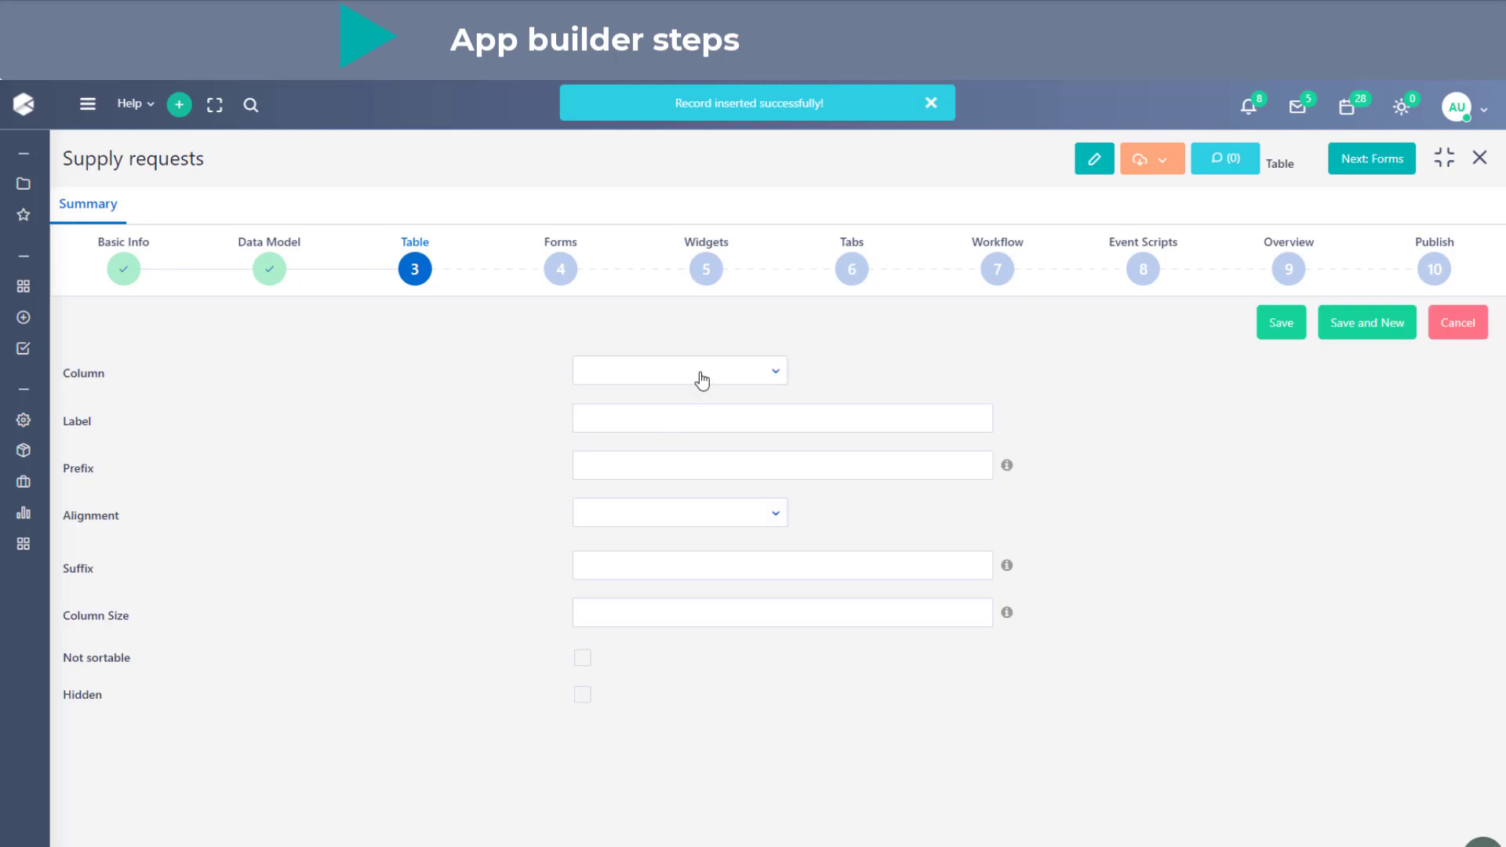
- Set the new table column to the Stage field, save it and start another new column
left_click(702, 380)
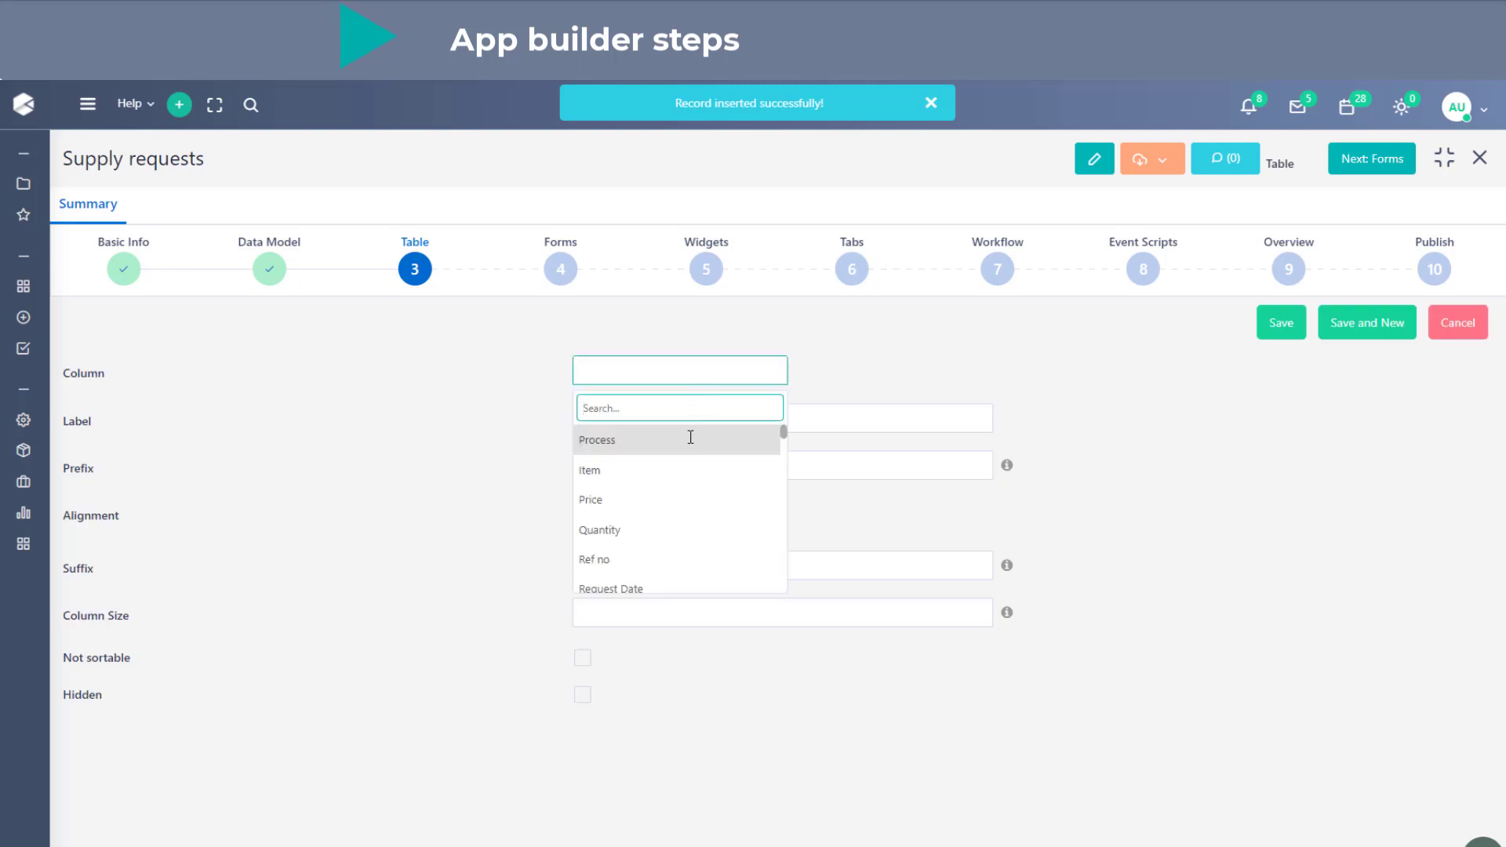
scroll(684, 506, "down", 3)
scroll(684, 510, "down", 5)
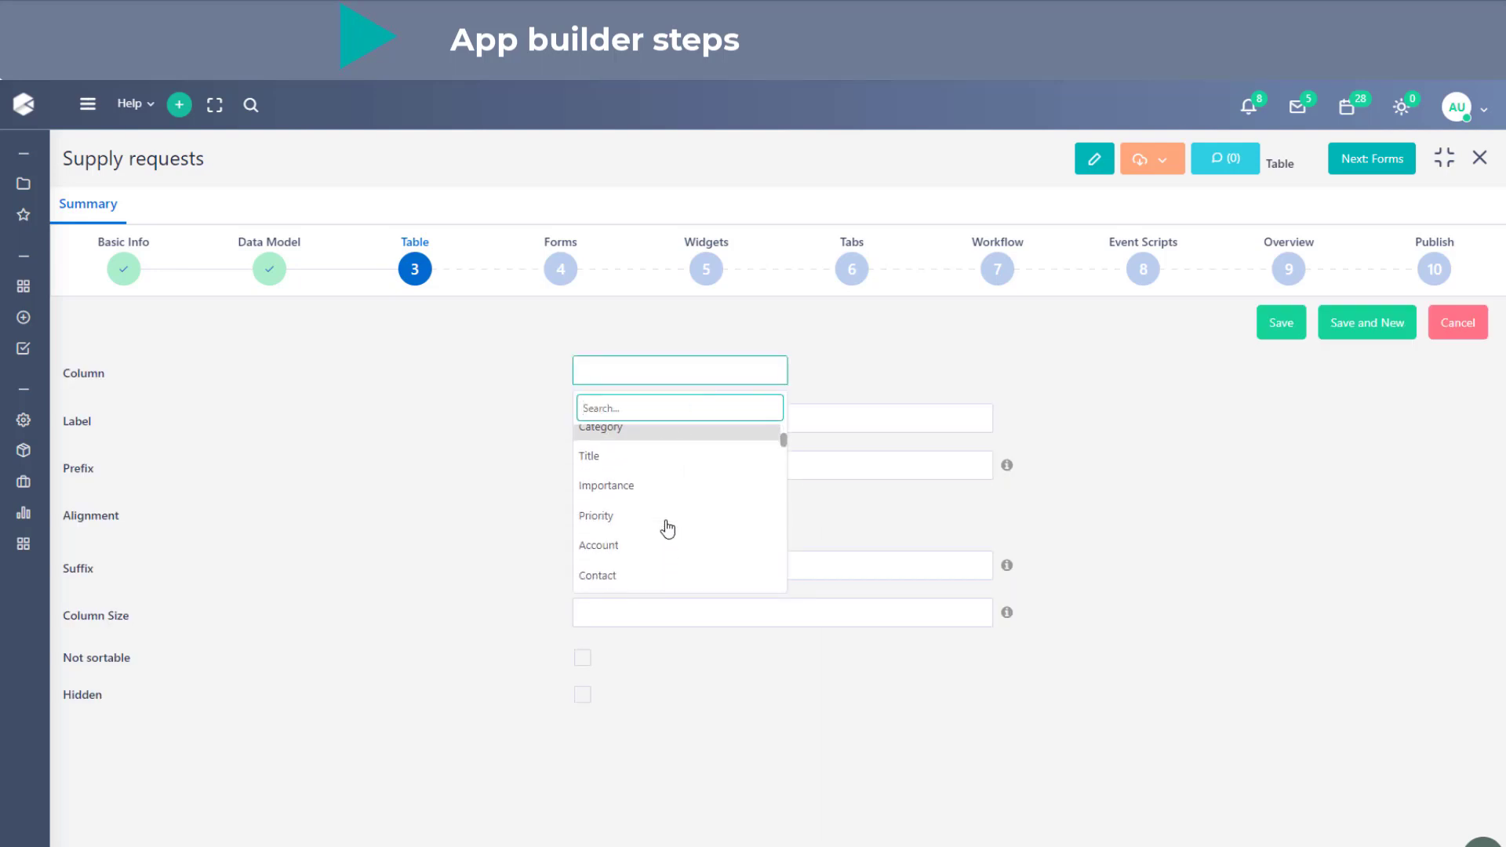
scroll(667, 529, "down", 3)
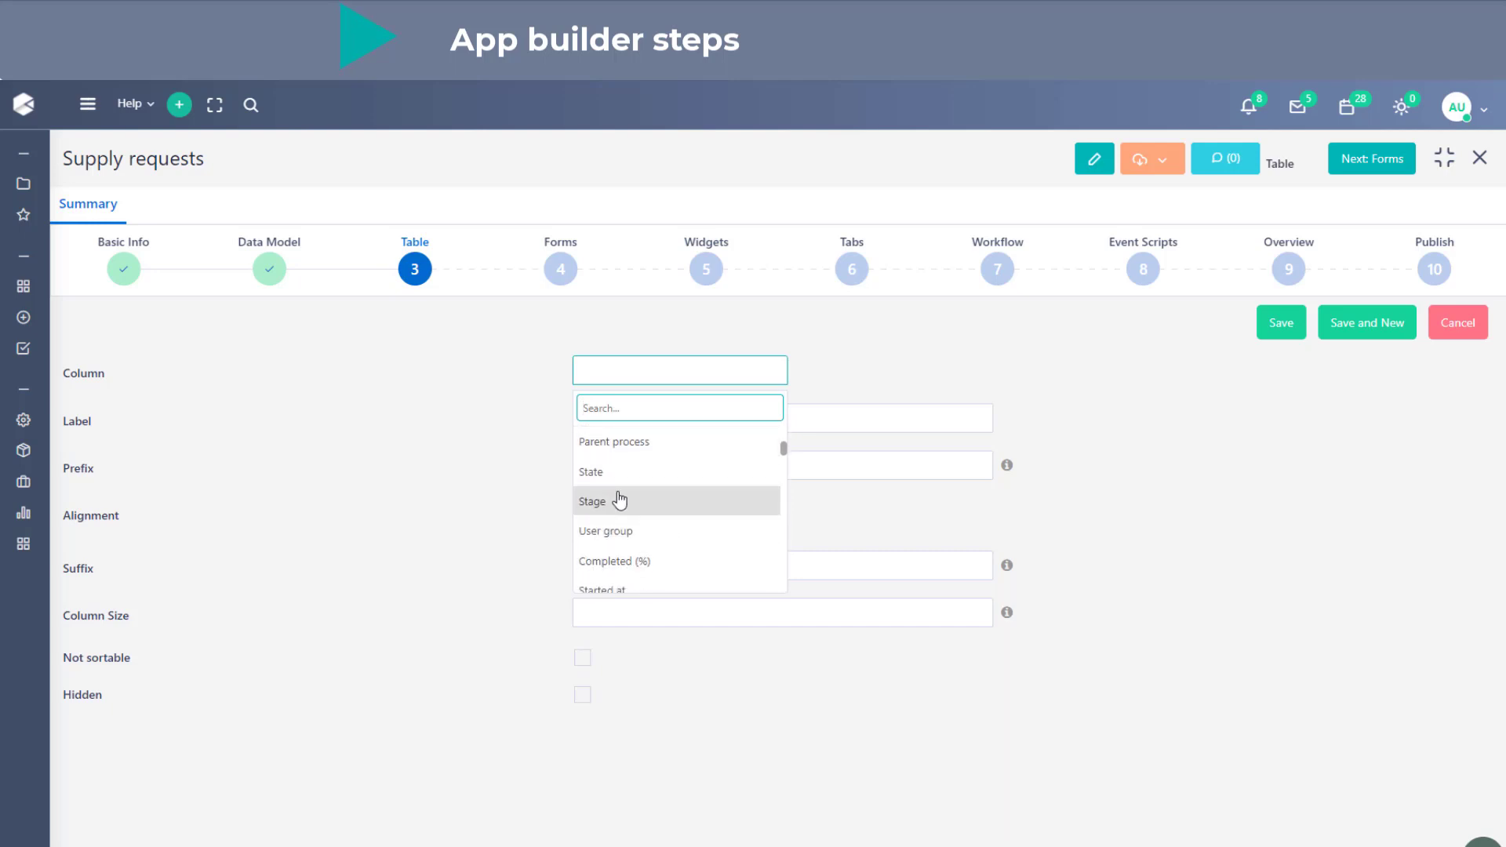
left_click(619, 500)
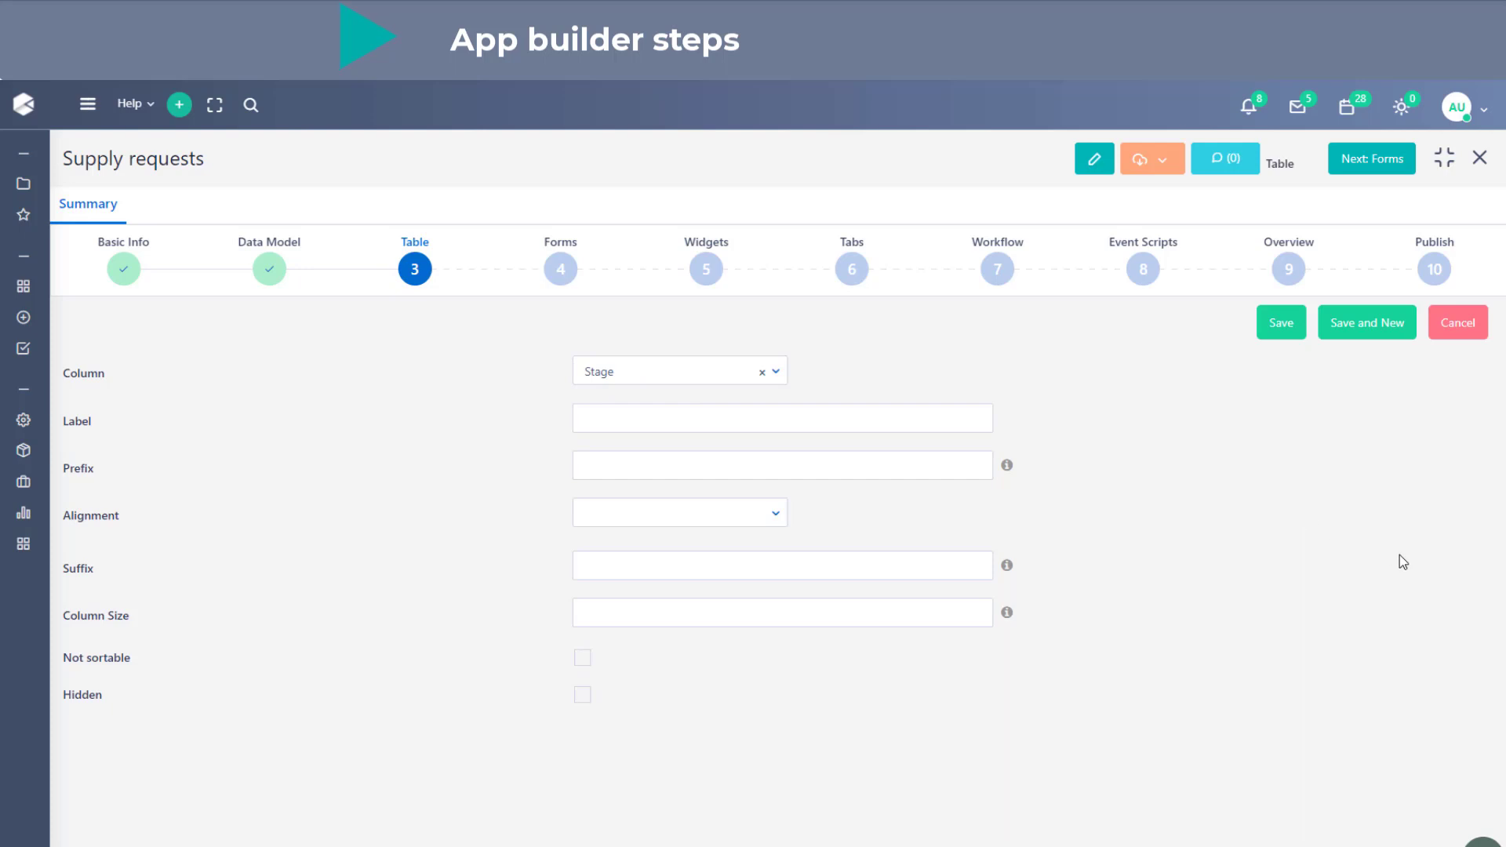
left_click(1374, 326)
- Find the Creator field by searching for "creat", choose it for the new table column and save
left_click(634, 379)
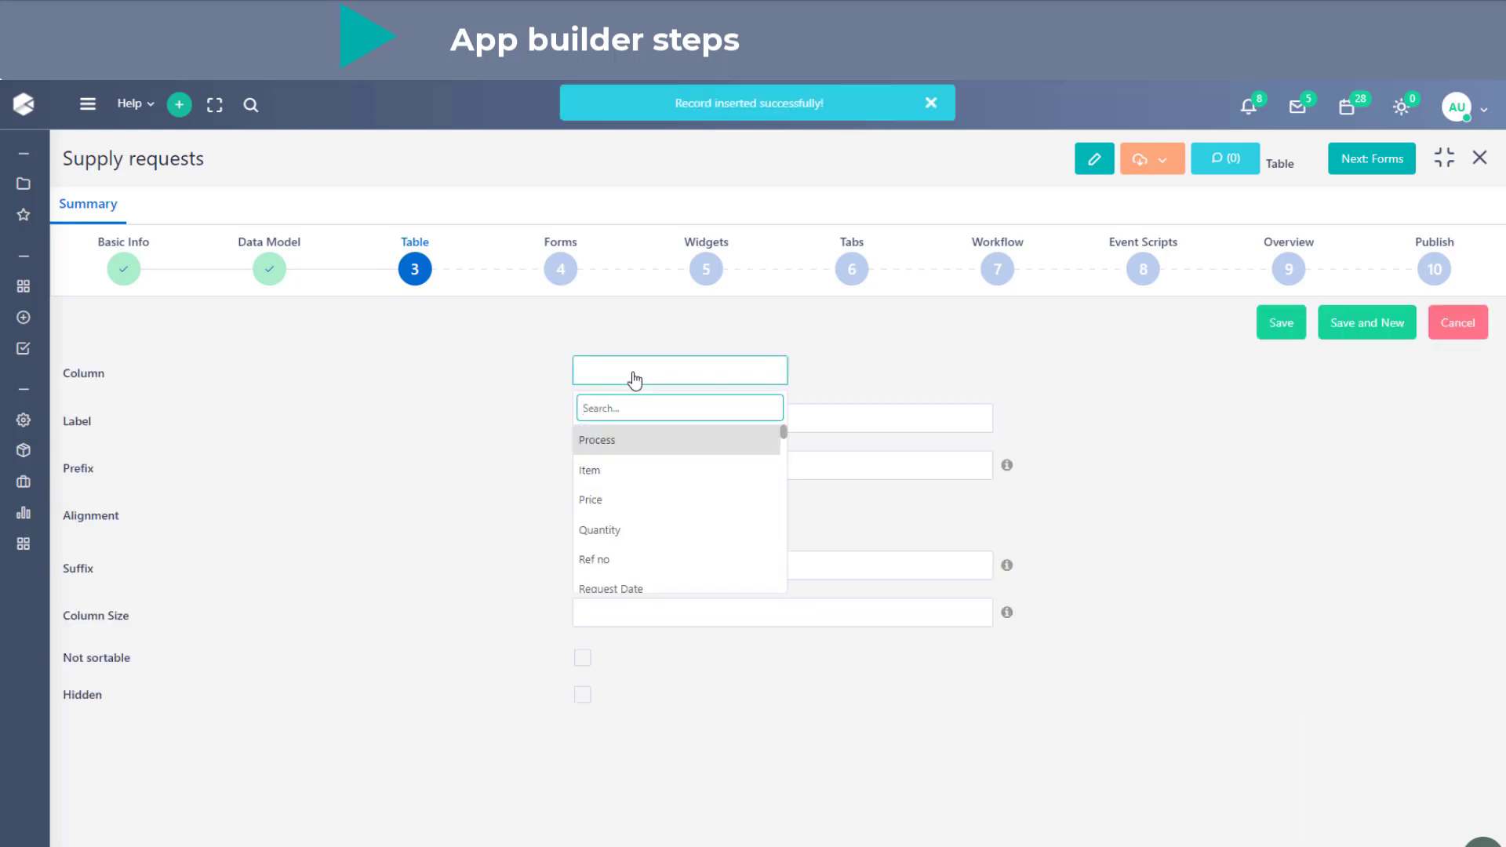
type("creat")
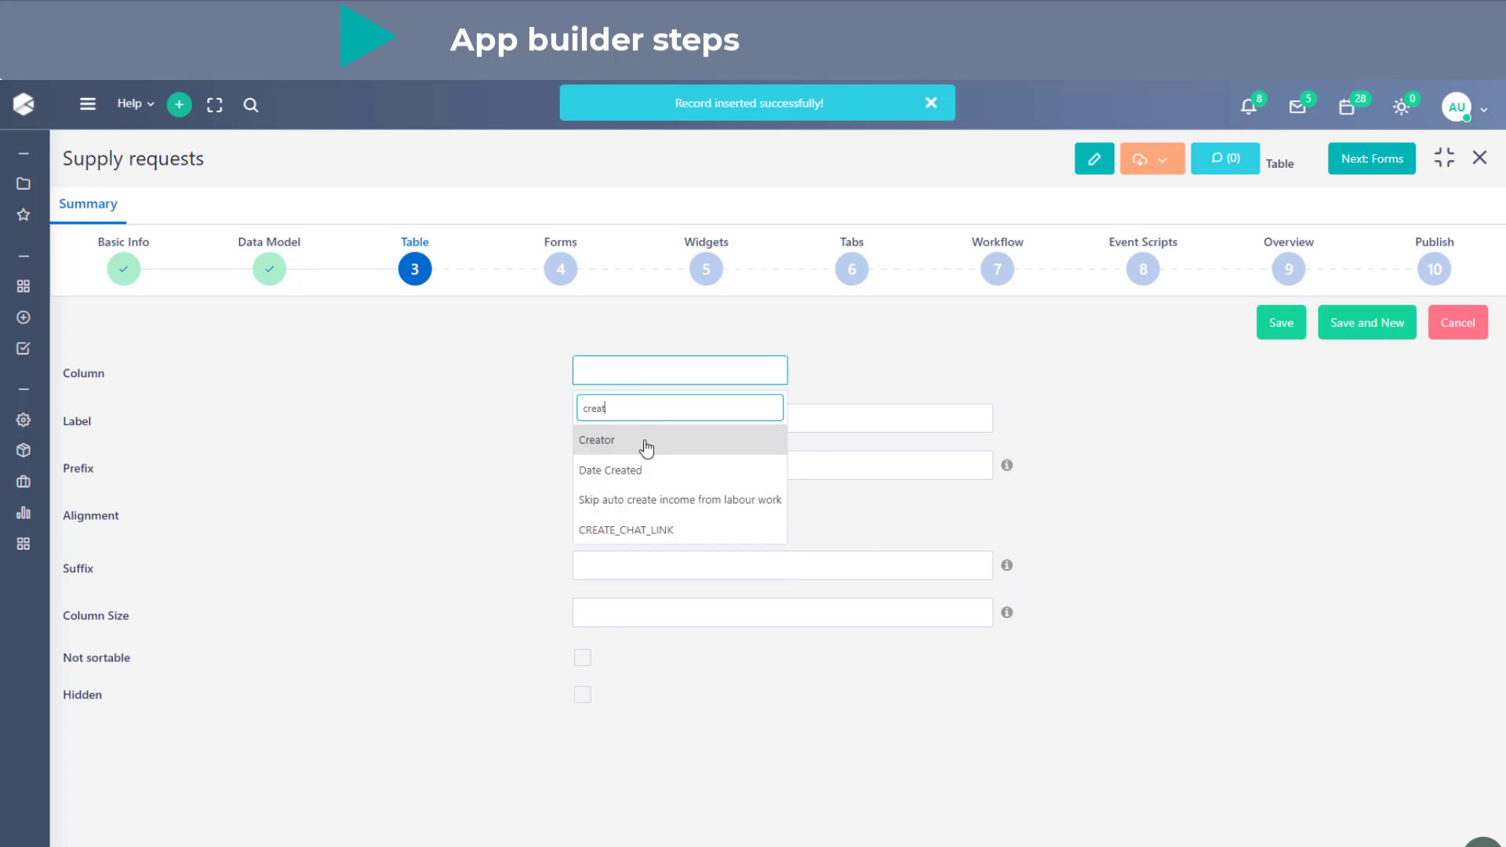
left_click(645, 437)
left_click(1274, 336)
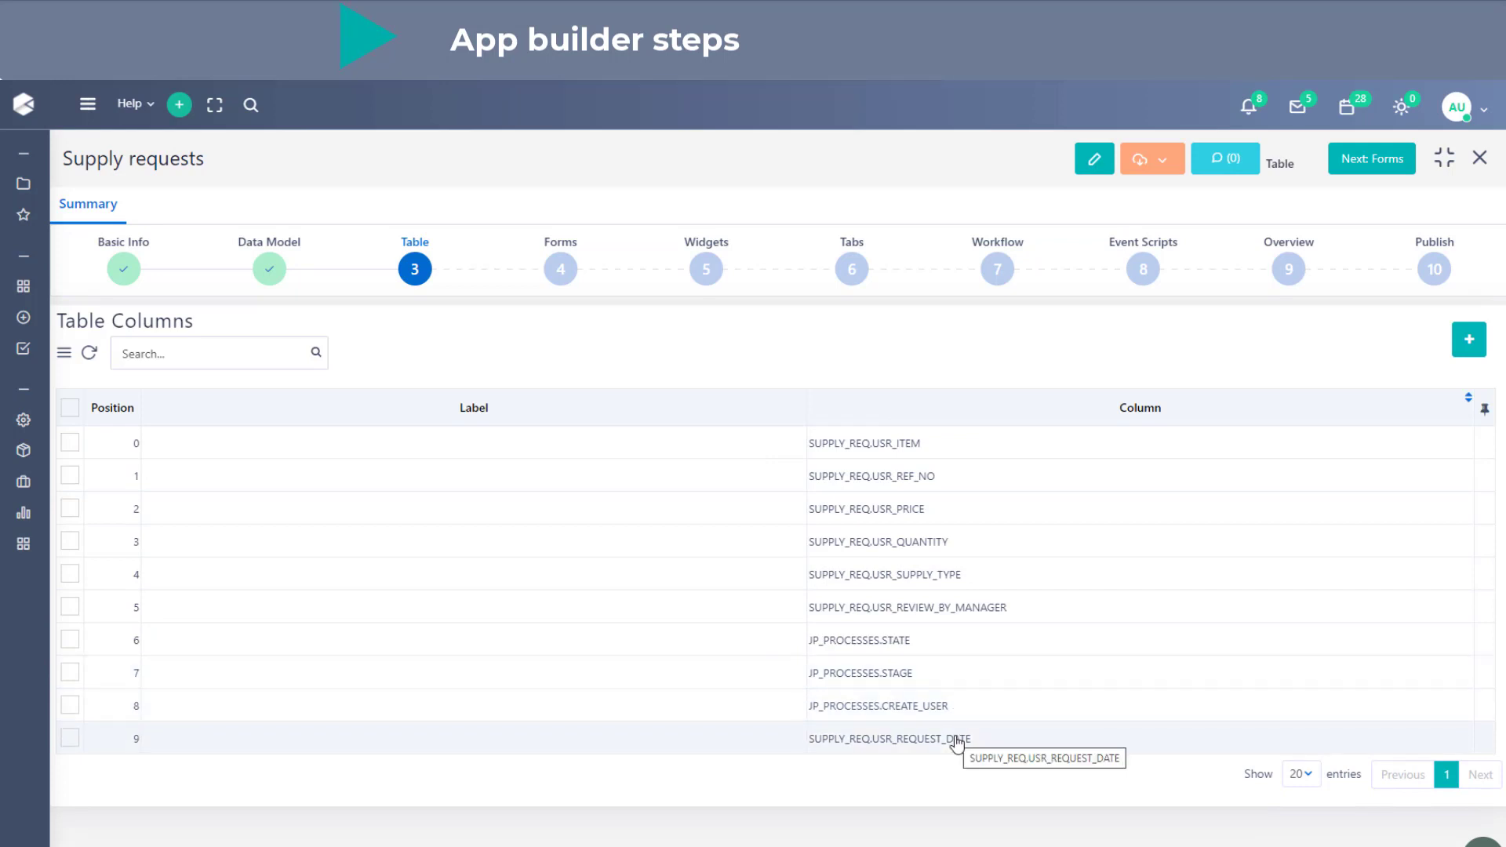
- Move the USR_REVIEW_BY_MANAGER column to position 8, below CREATE_USER, and advance the application to the Forms stage
left_click_drag(1015, 619, 1018, 725)
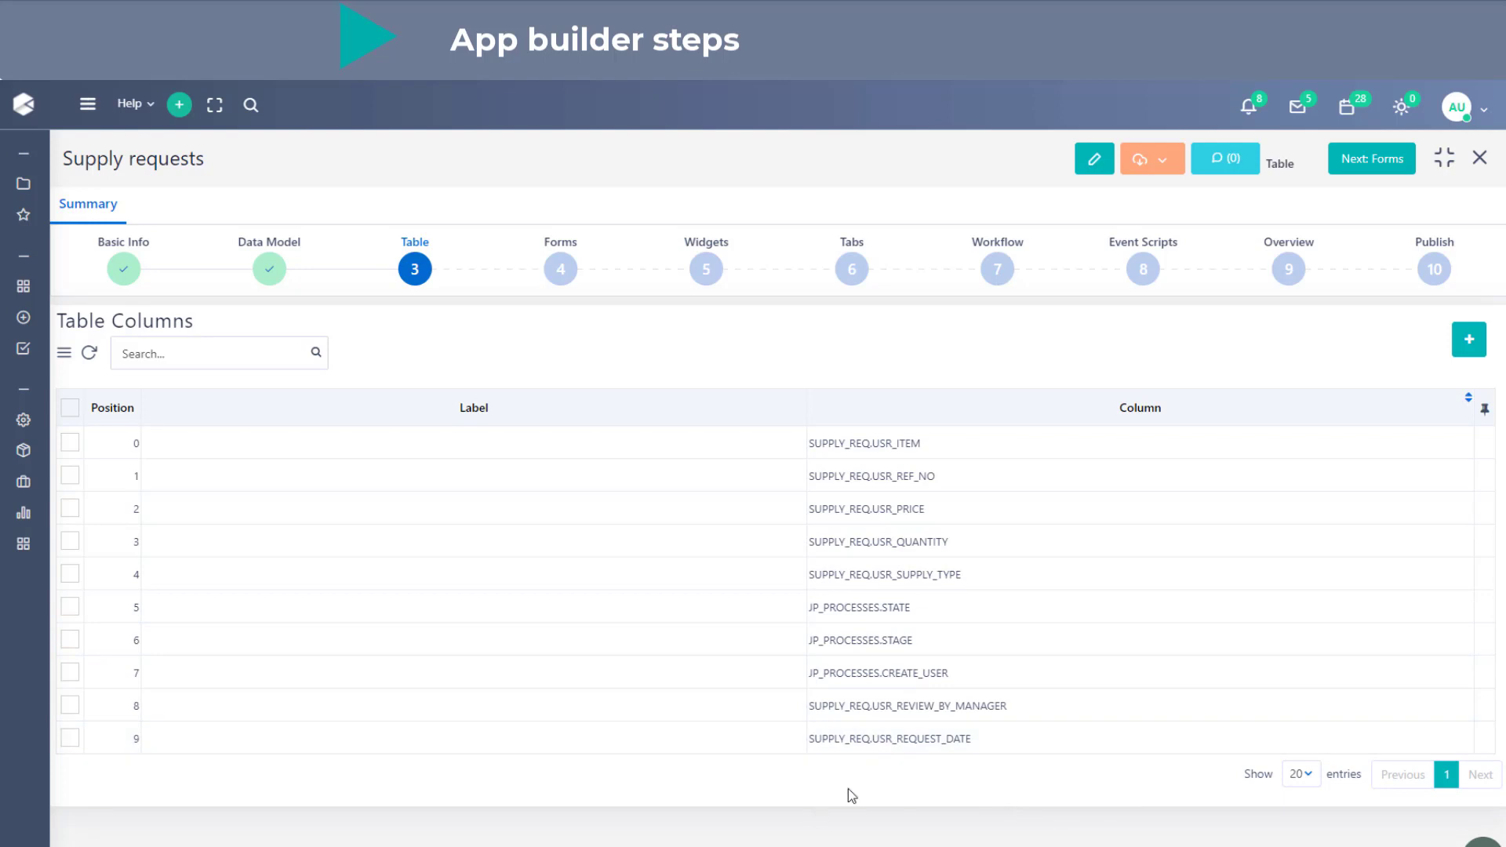
left_click(1371, 158)
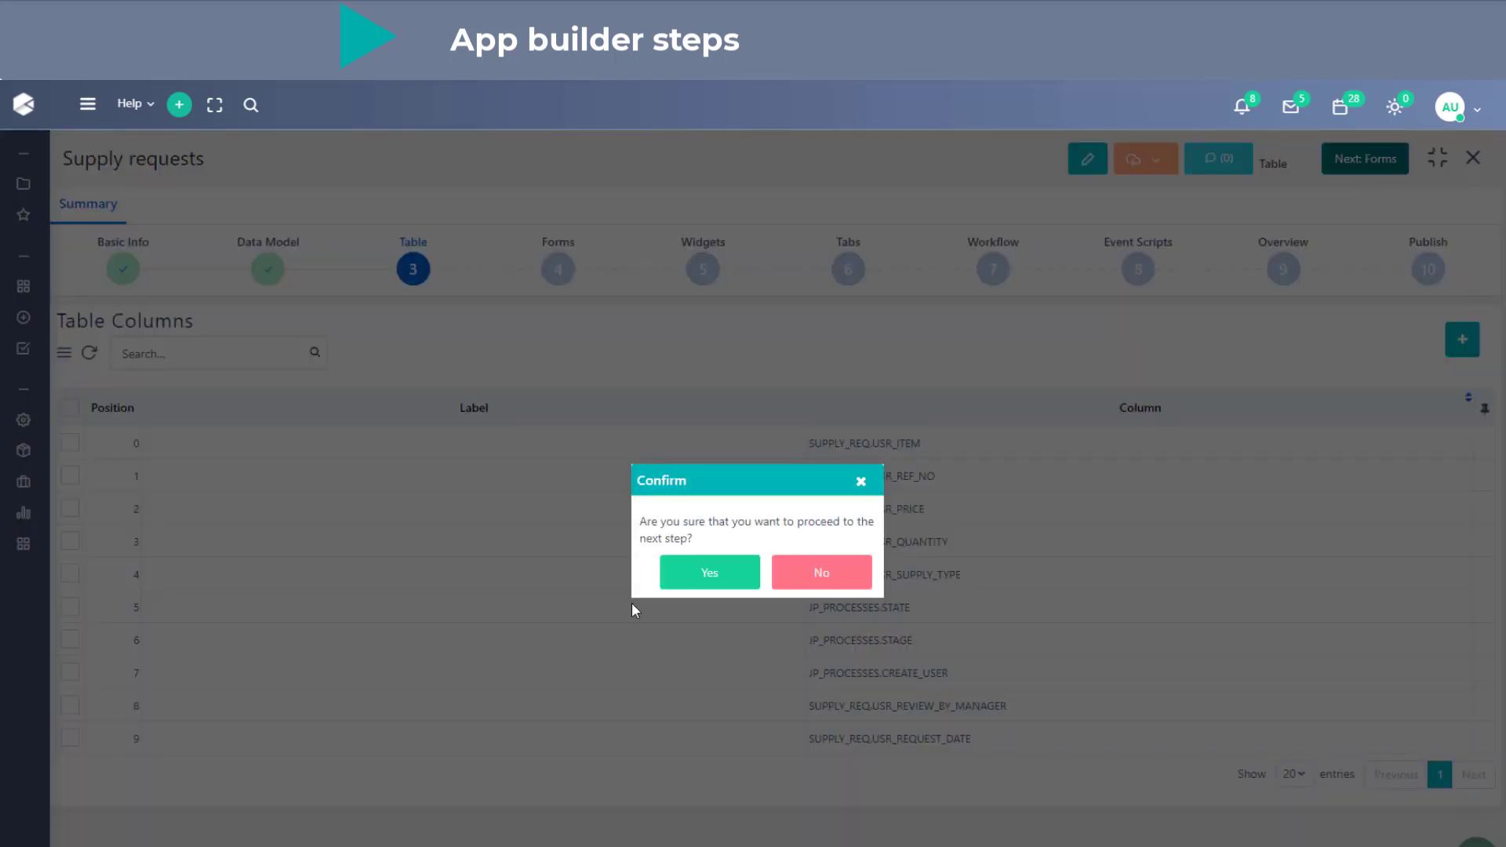
left_click(722, 565)
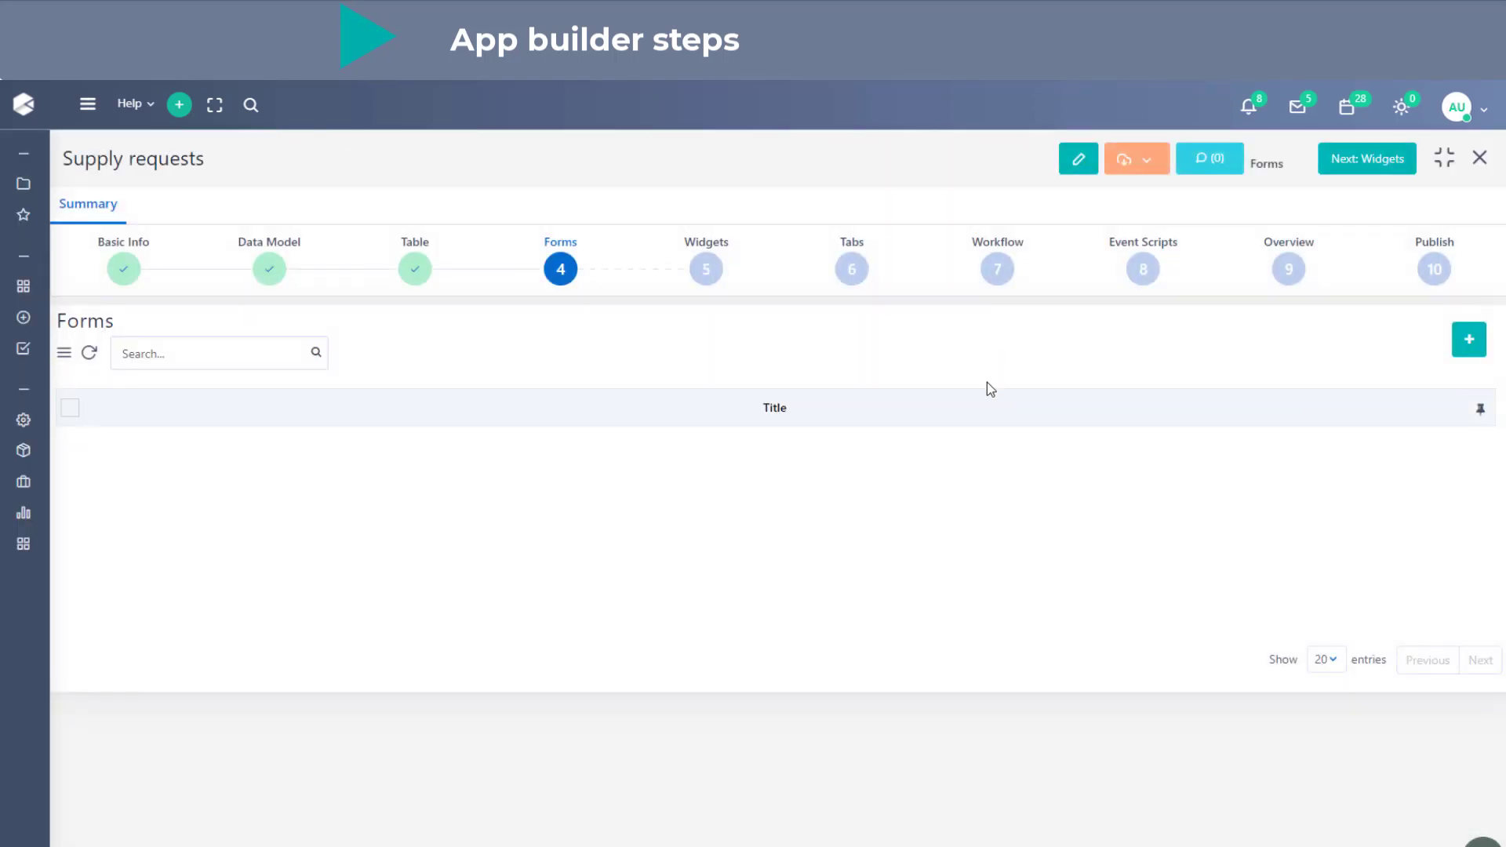
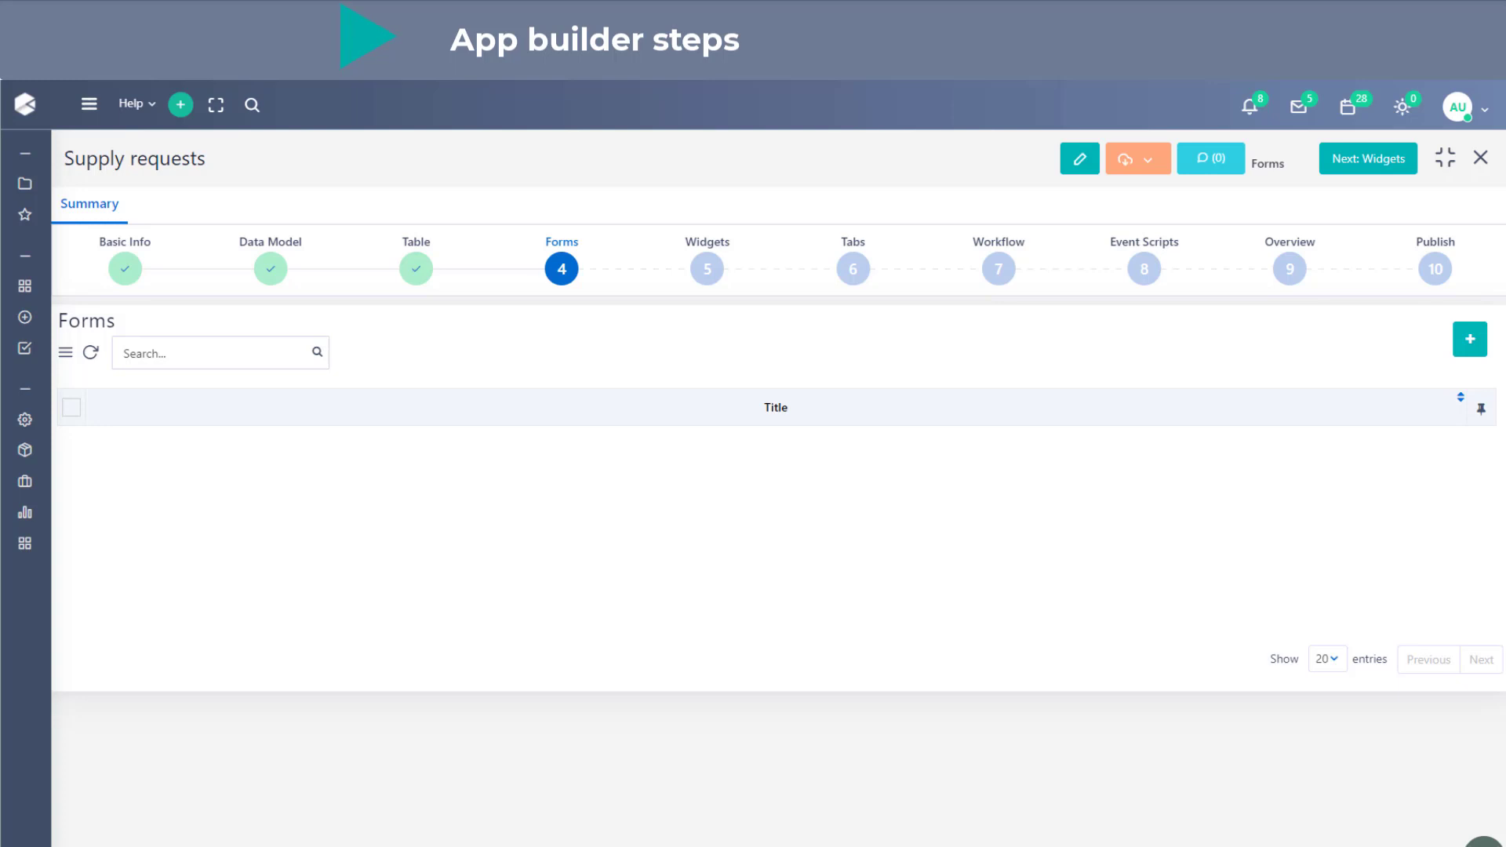
- Start a new form for the Supply requests record type and title it "Supply request"
left_click(1470, 339)
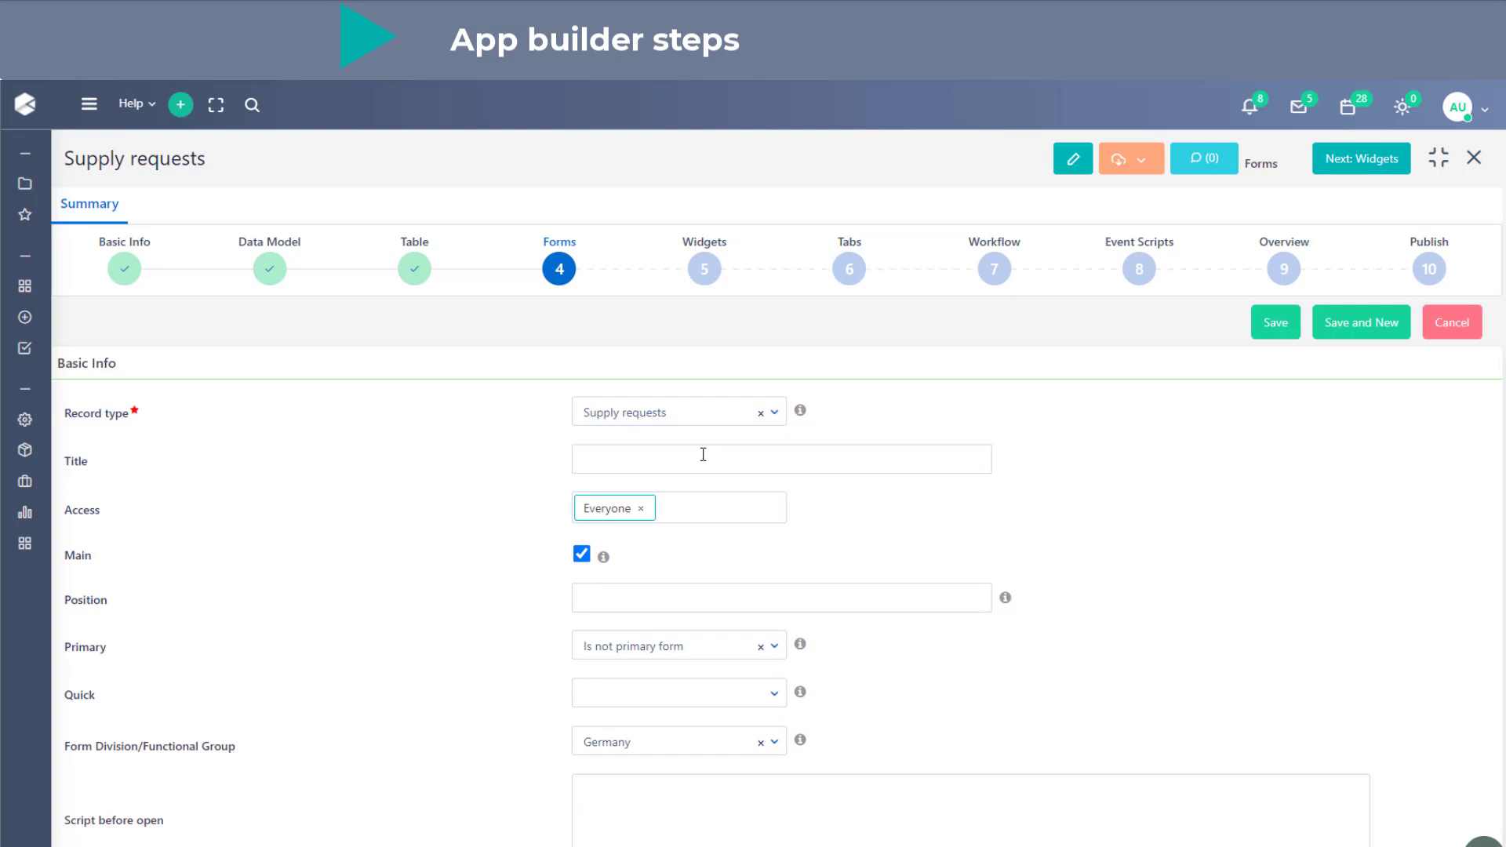
type("Suppl")
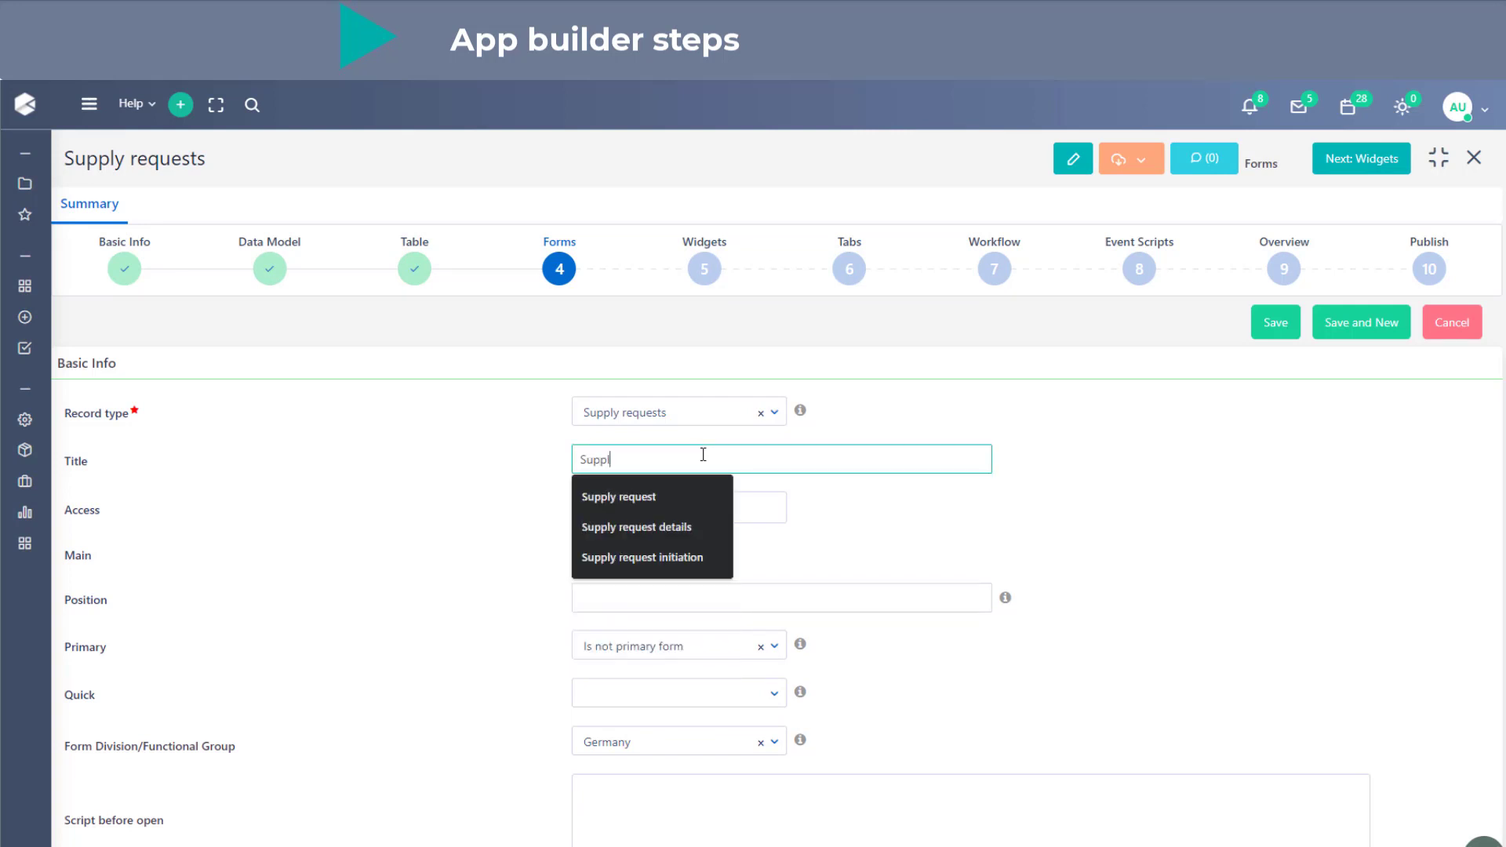
type("y")
key("Down")
key("Return")
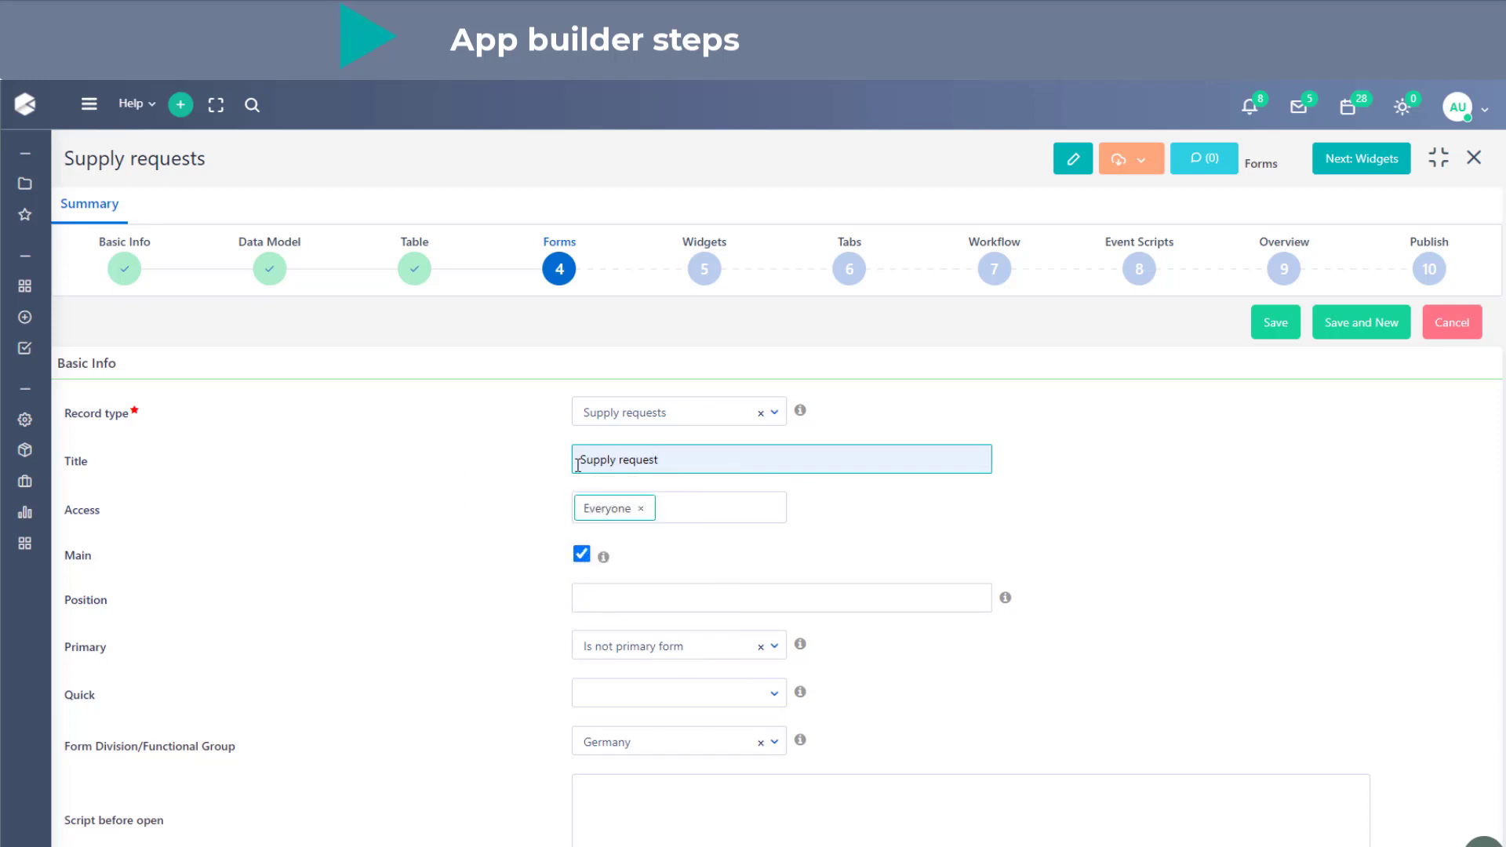
left_click(536, 467)
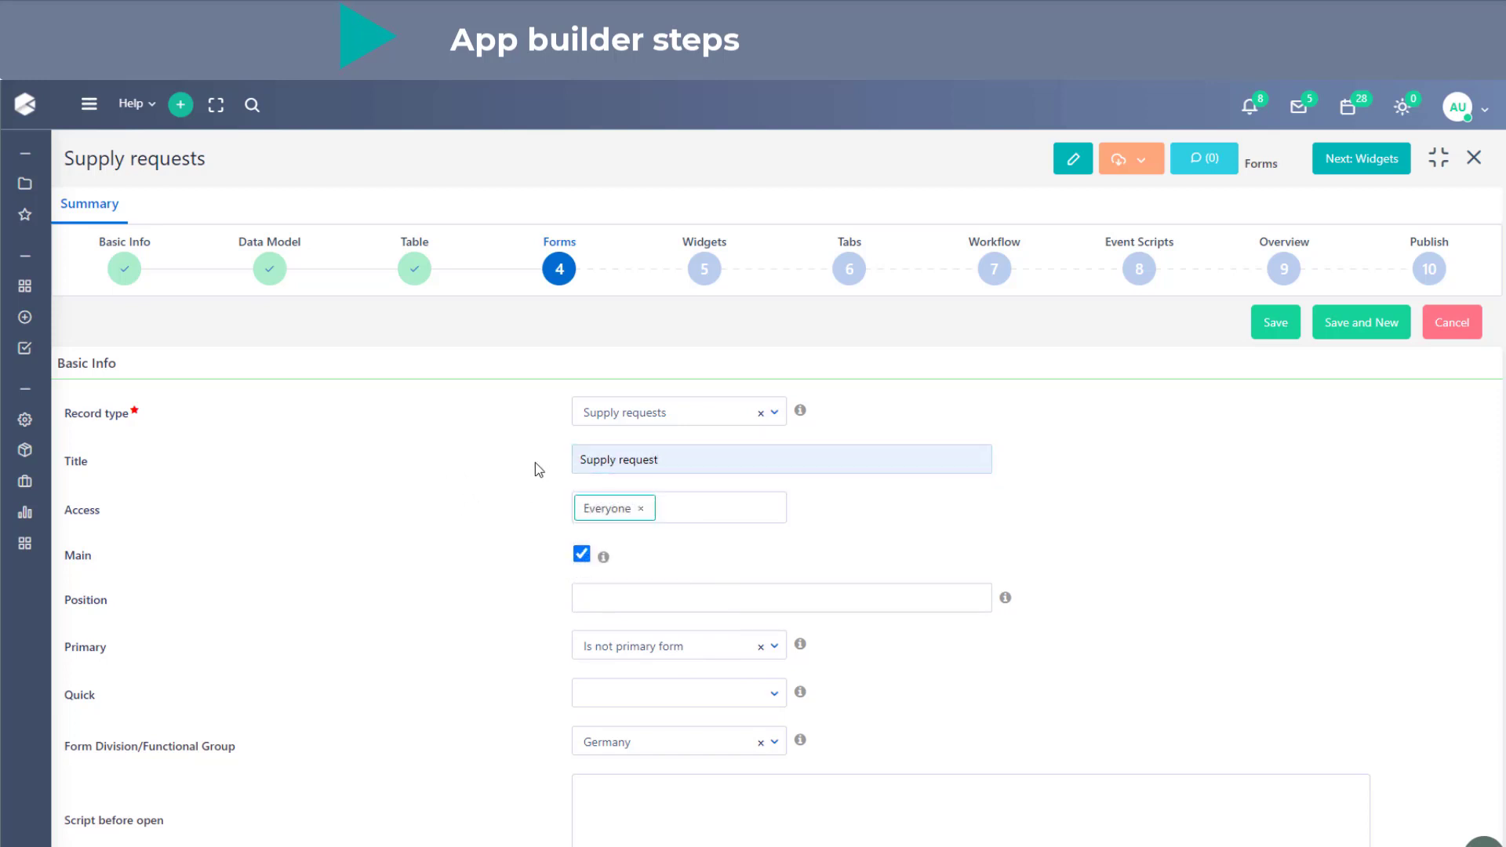
- Turn off the form's Main option, set Quick to "In quick add menu" and save the form
left_click(581, 554)
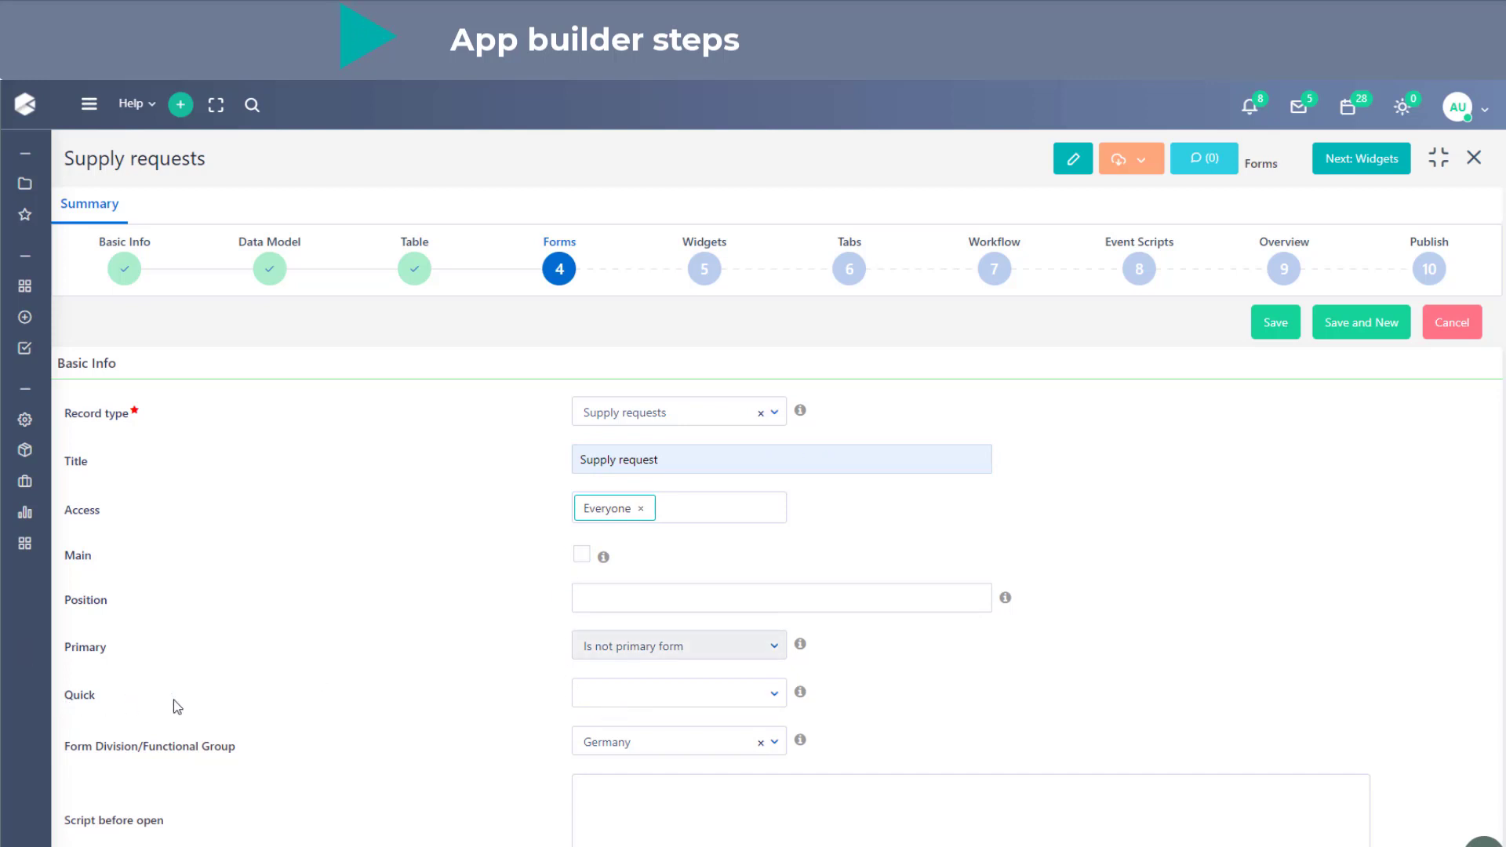
left_click(644, 708)
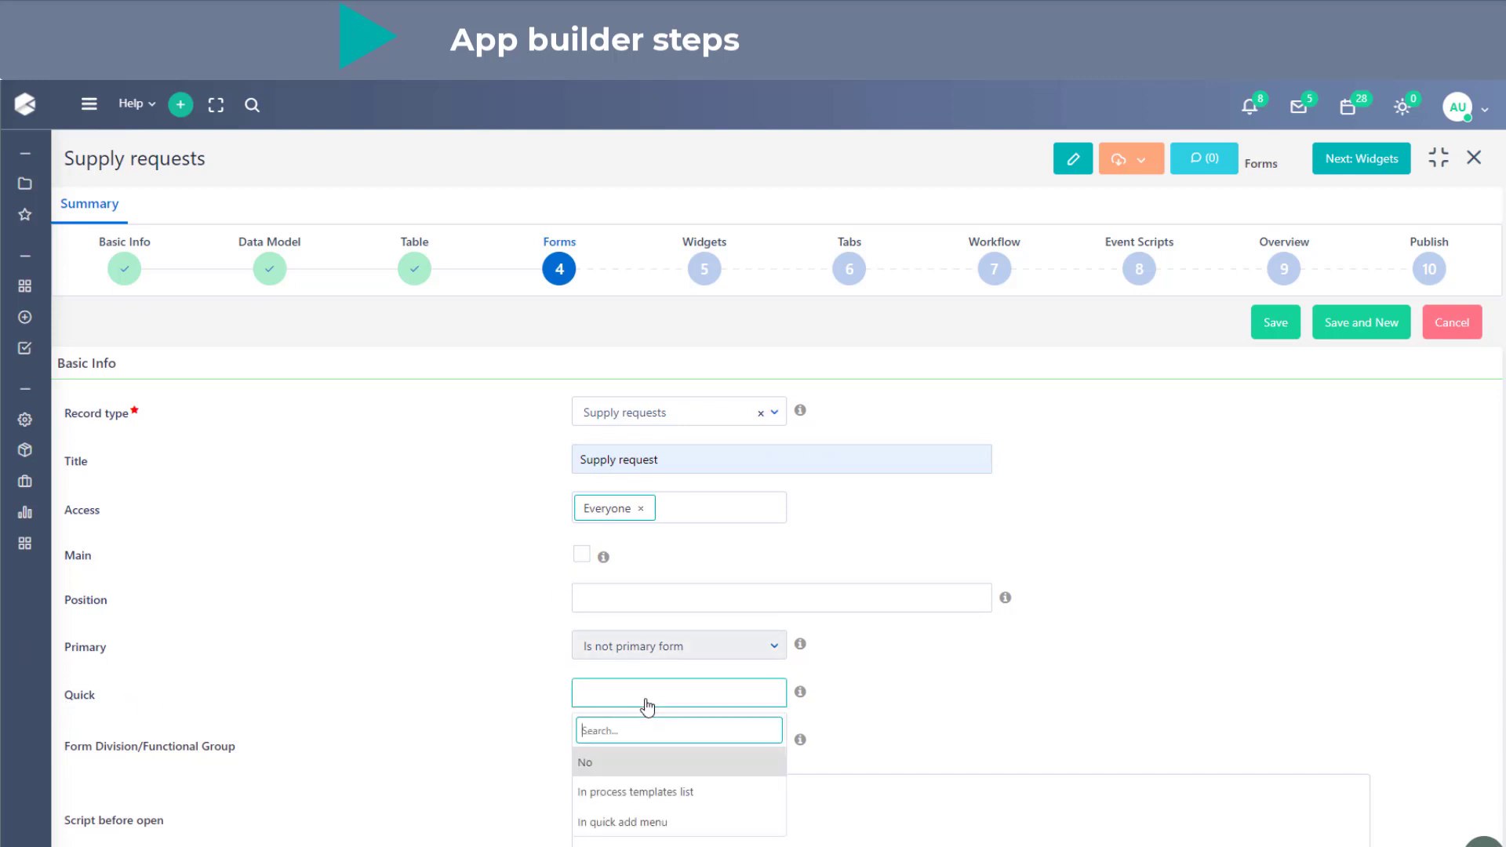
left_click(683, 823)
left_click(1270, 328)
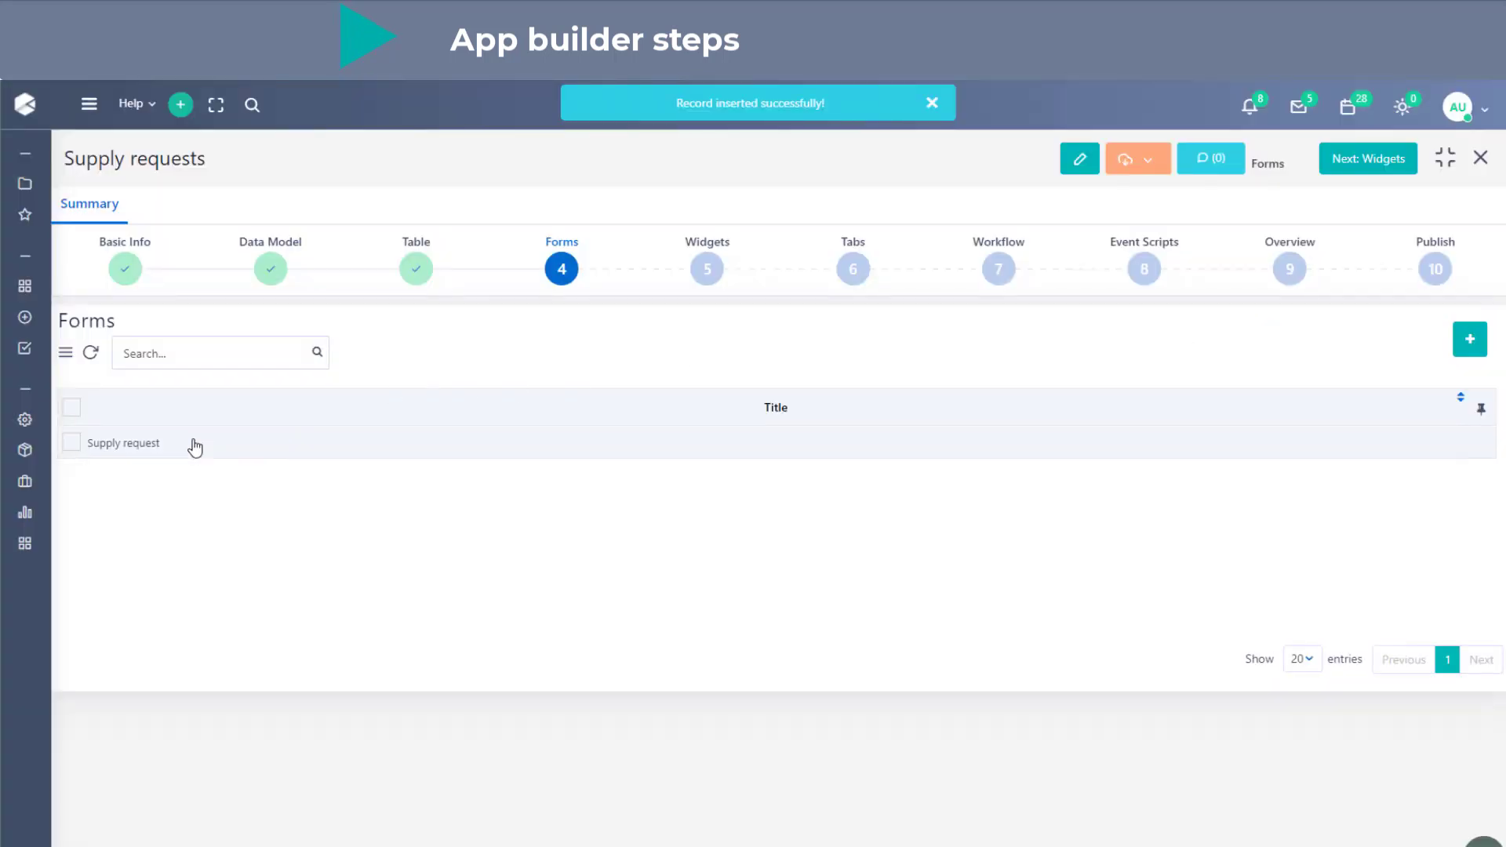
- Open the Supply request form's design and add a Section block inside its panel
mouse_move(31, 316)
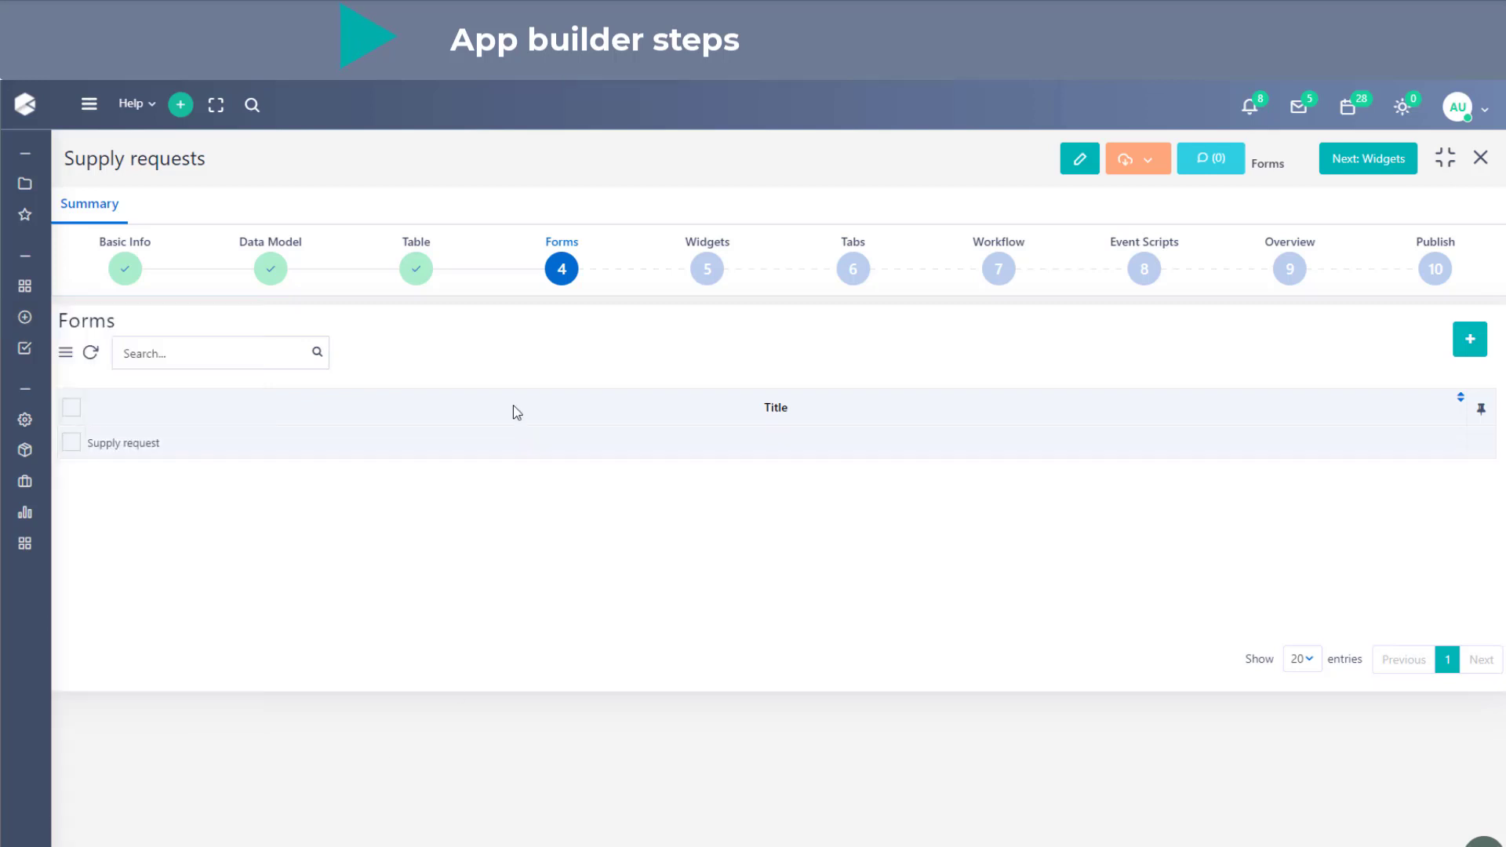
left_click(431, 441)
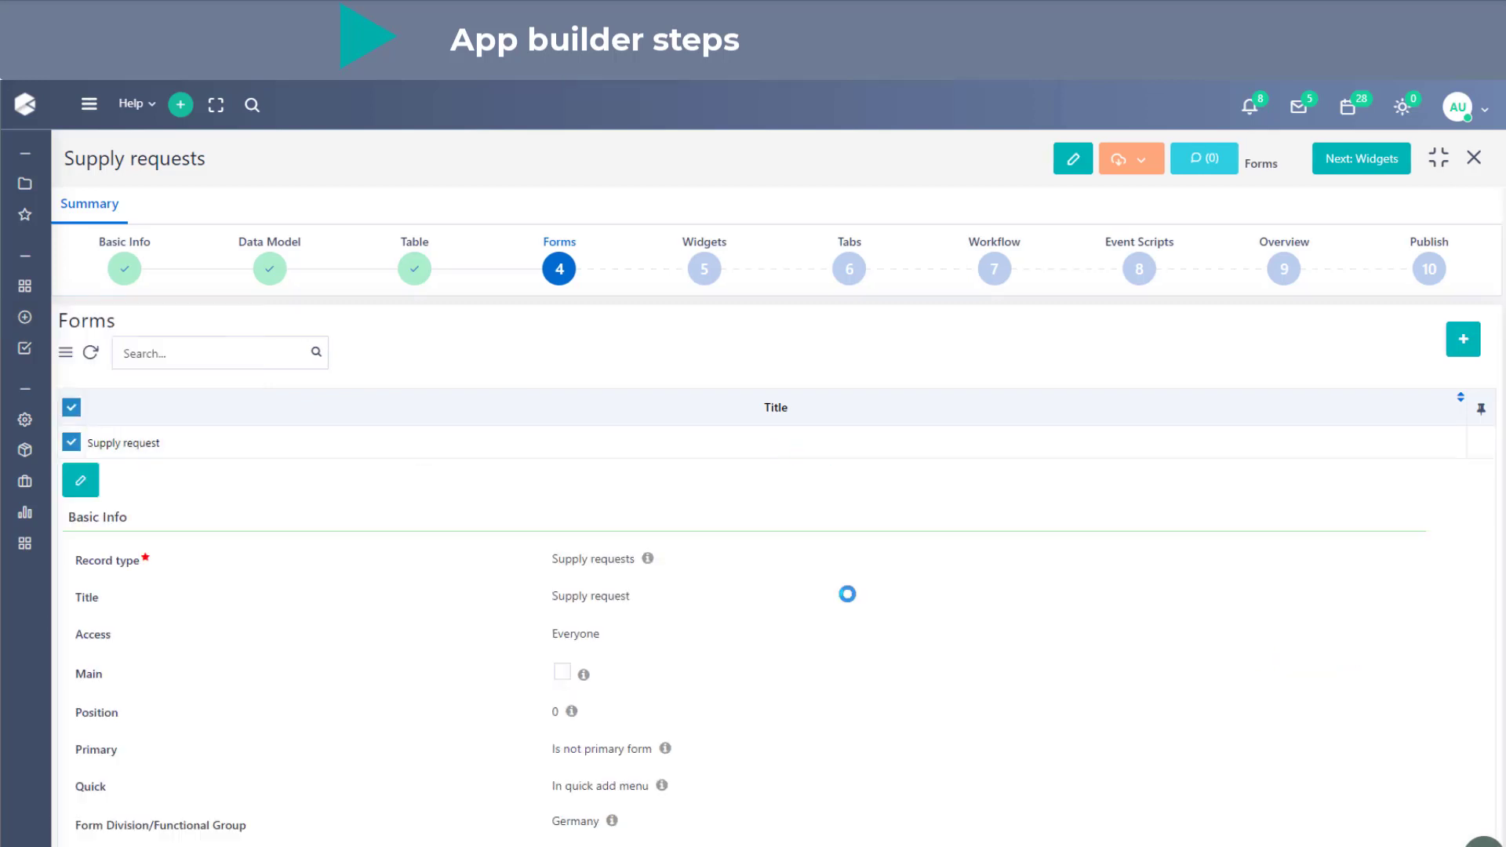
scroll(904, 625, "down", 12)
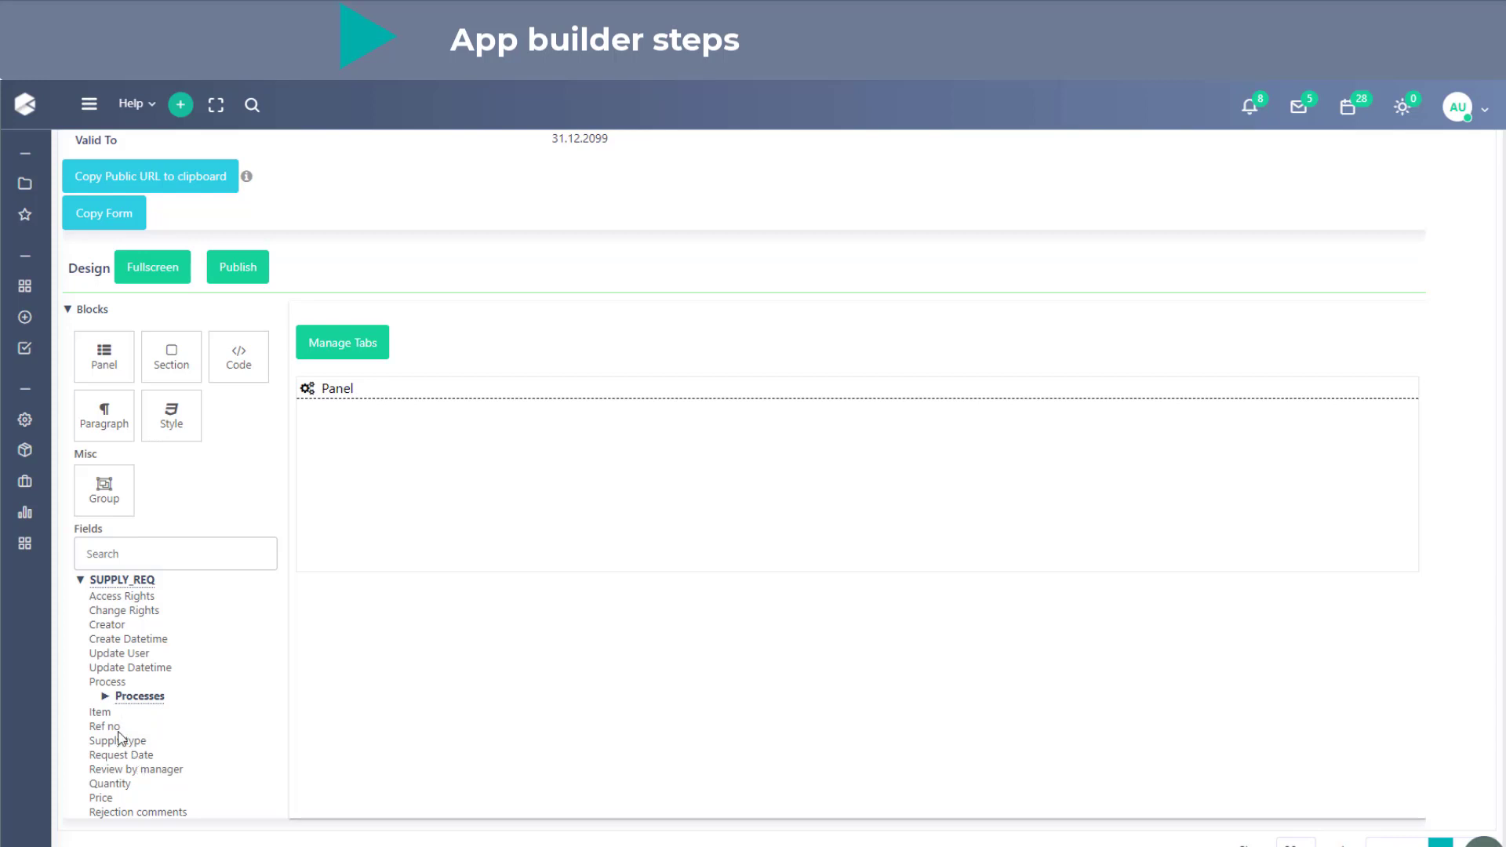
left_click_drag(172, 363, 451, 498)
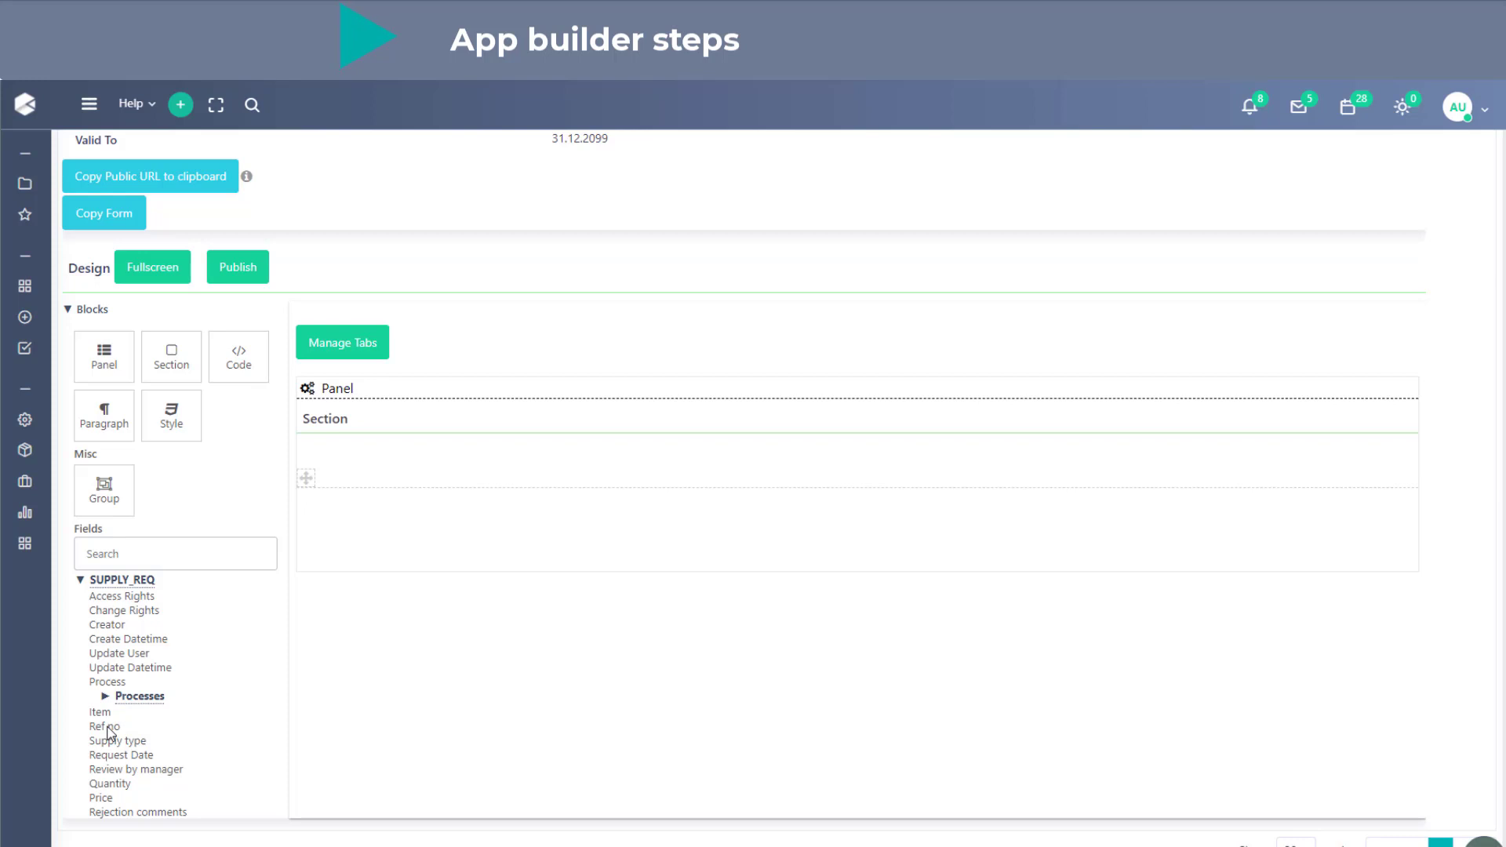
- Add the Item, Supply type, Request Date, Quantity and Price fields to the form's section
left_click_drag(101, 712, 435, 455)
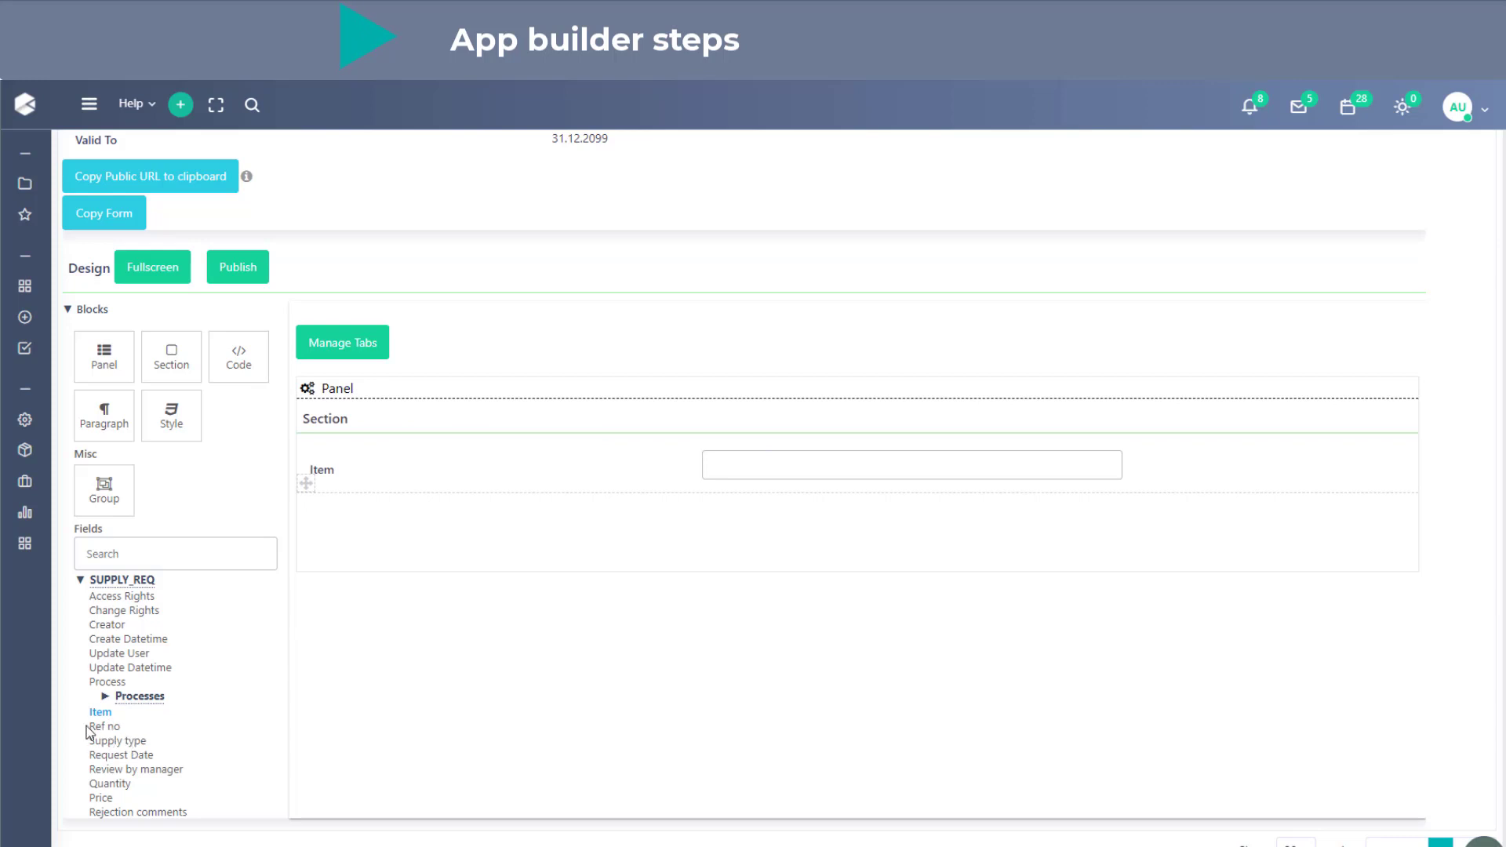
left_click_drag(119, 741, 523, 506)
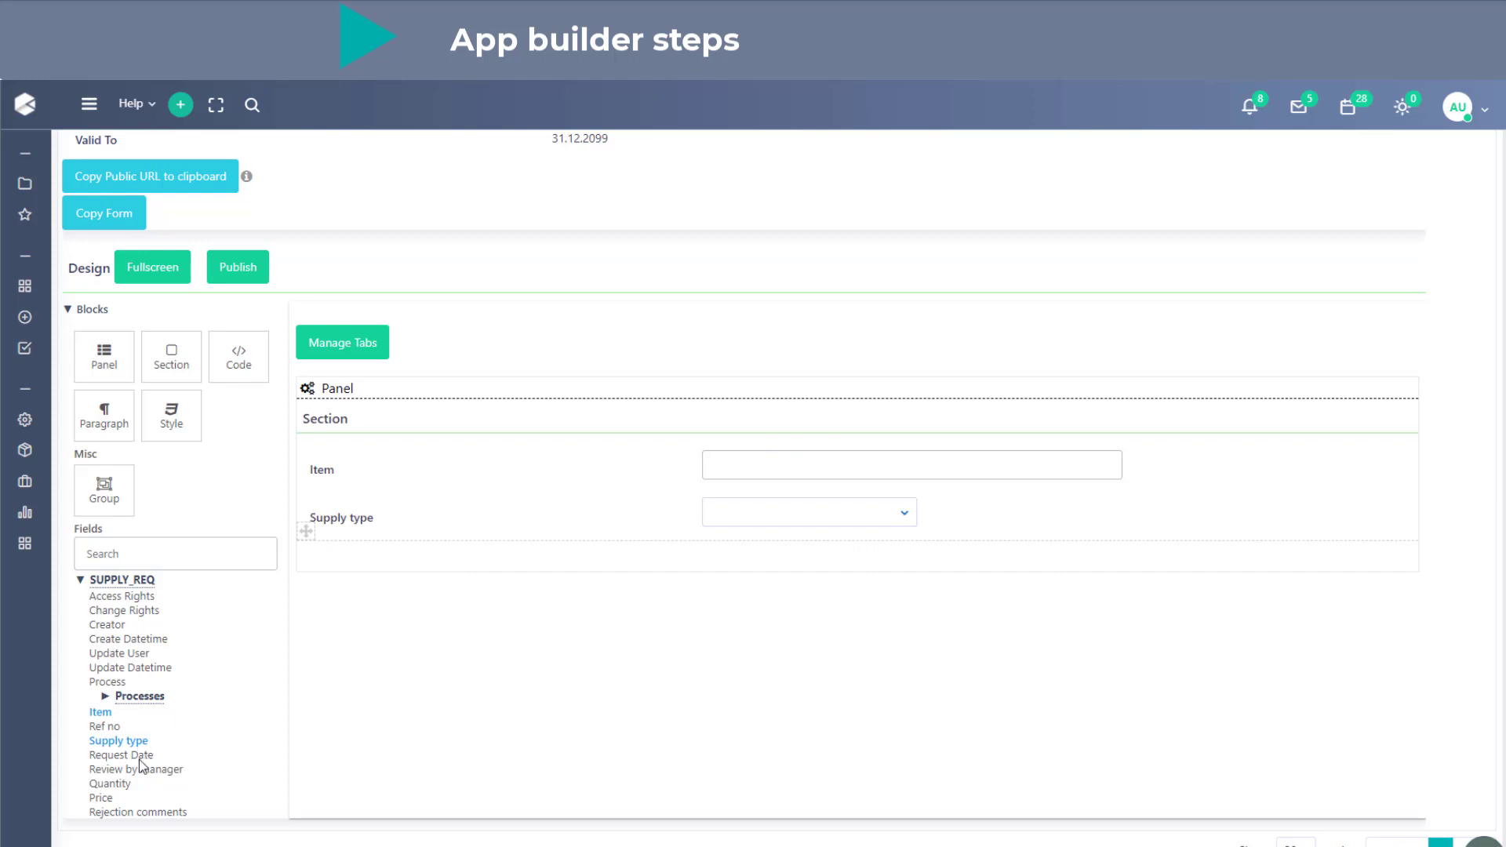
left_click_drag(138, 758, 578, 591)
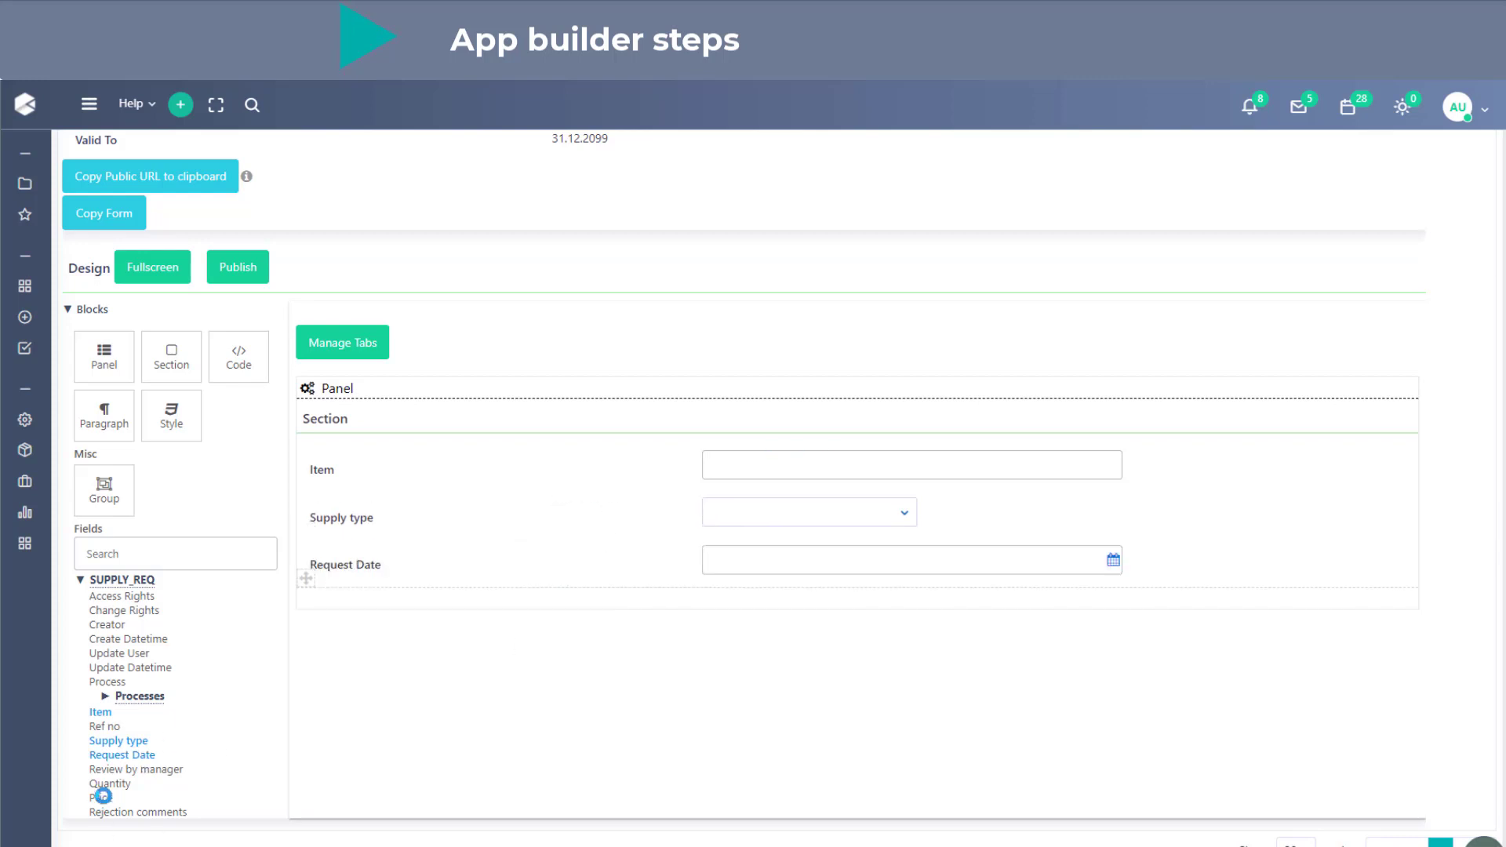
left_click_drag(102, 784, 425, 582)
left_click_drag(105, 797, 447, 625)
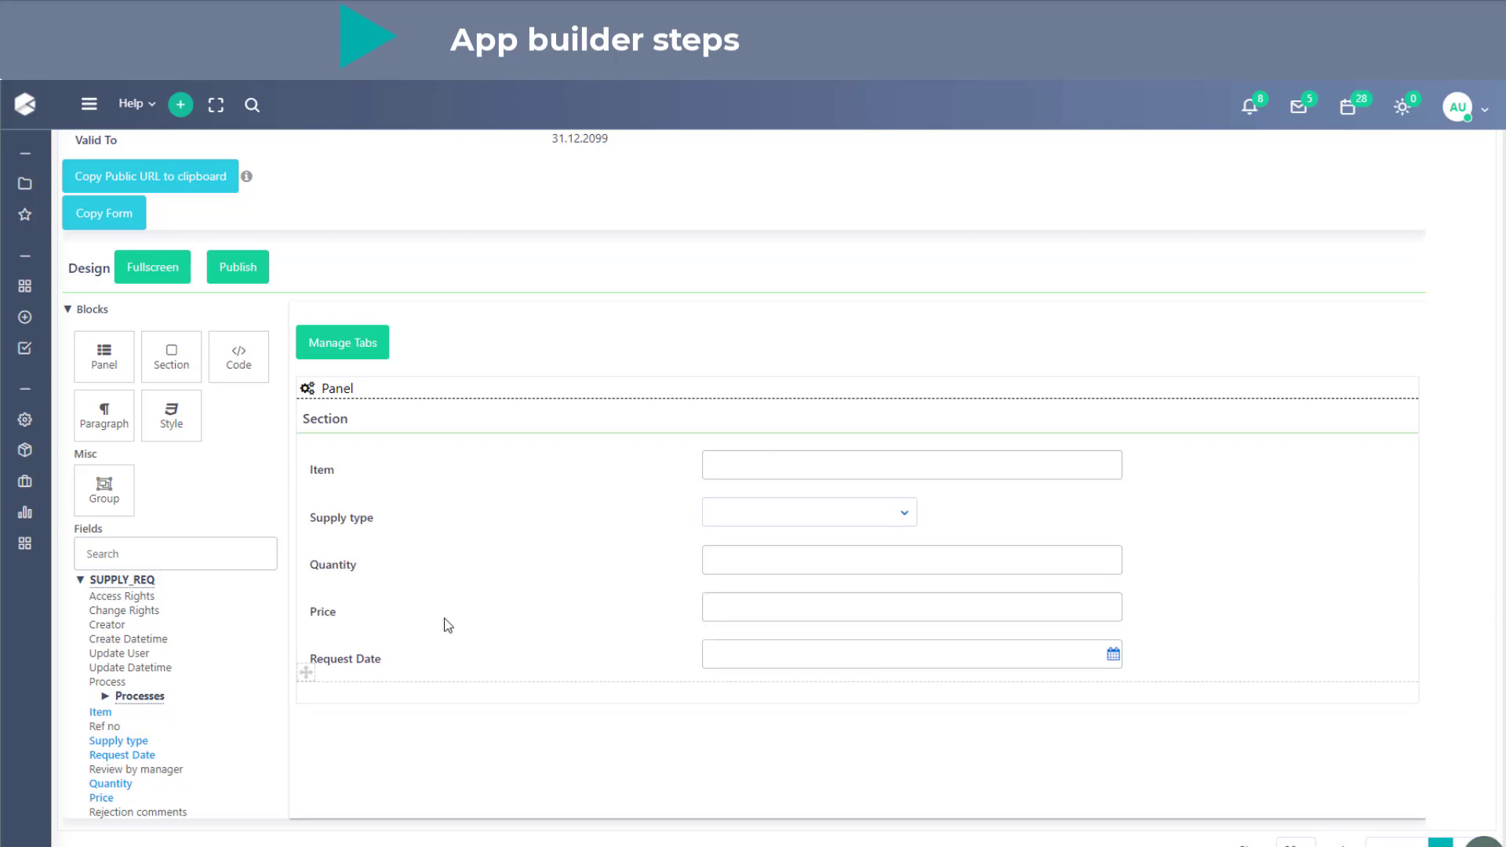
- Reorder the section's fields so Request Date comes before Quantity and Supply type comes before Item
left_click_drag(790, 649, 850, 544)
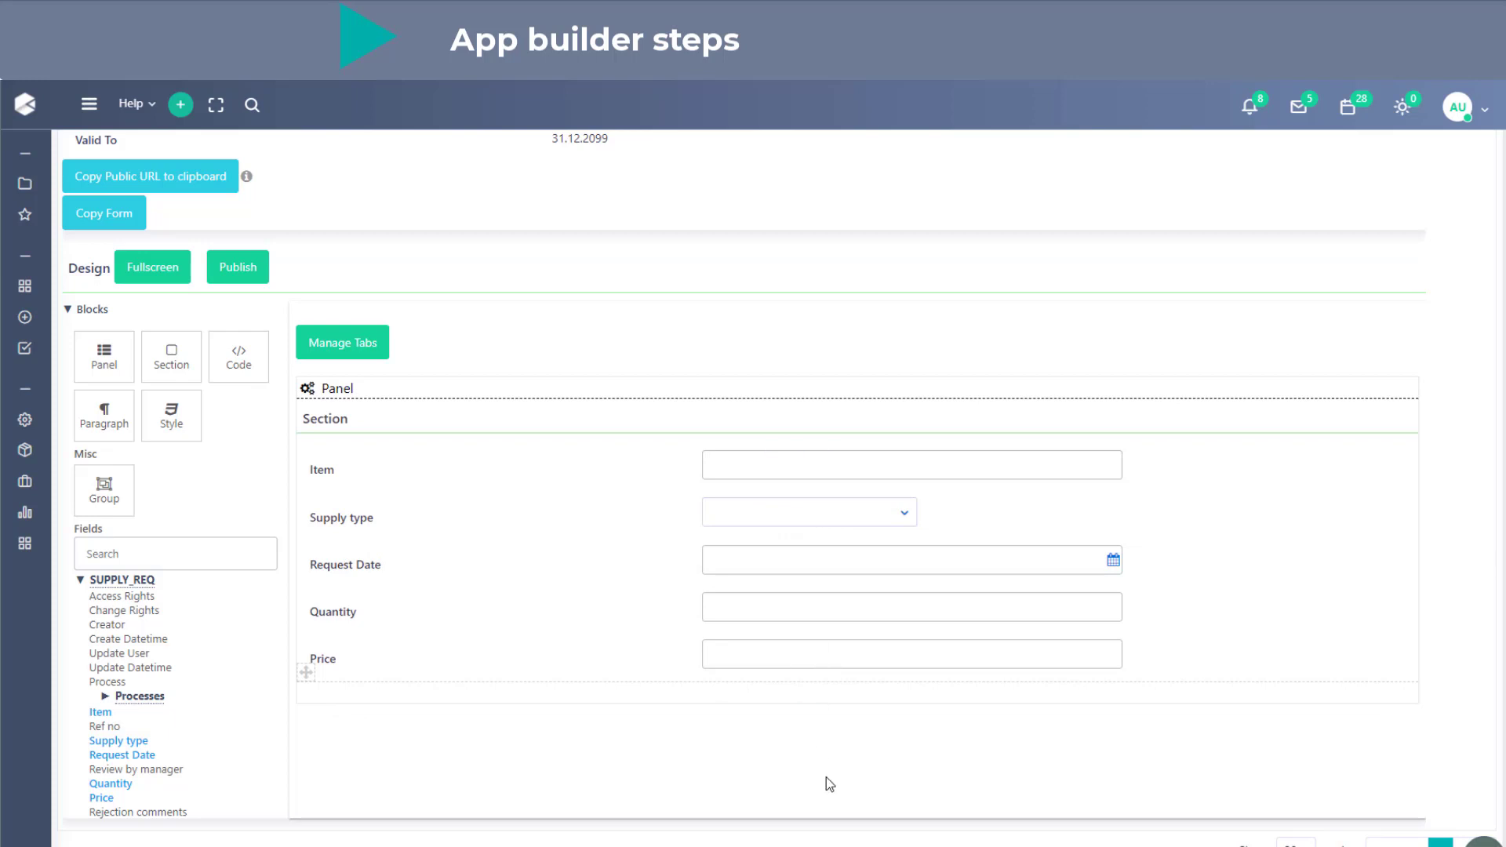
left_click_drag(897, 514, 910, 471)
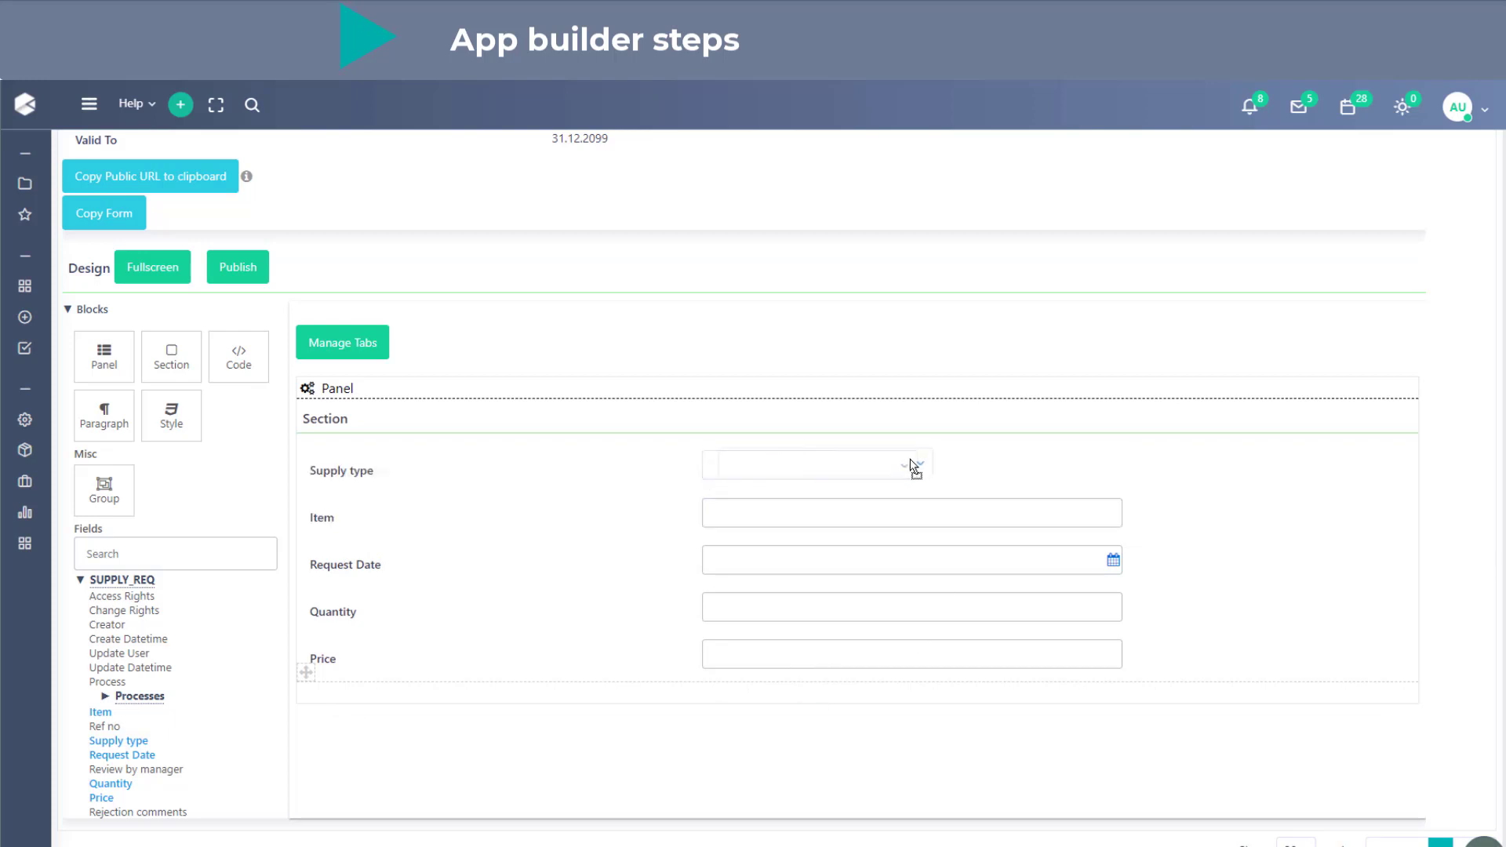
- Open the Supply type field's properties, review its Mode options and move the properties dialog clear of the field labels
left_click(799, 473)
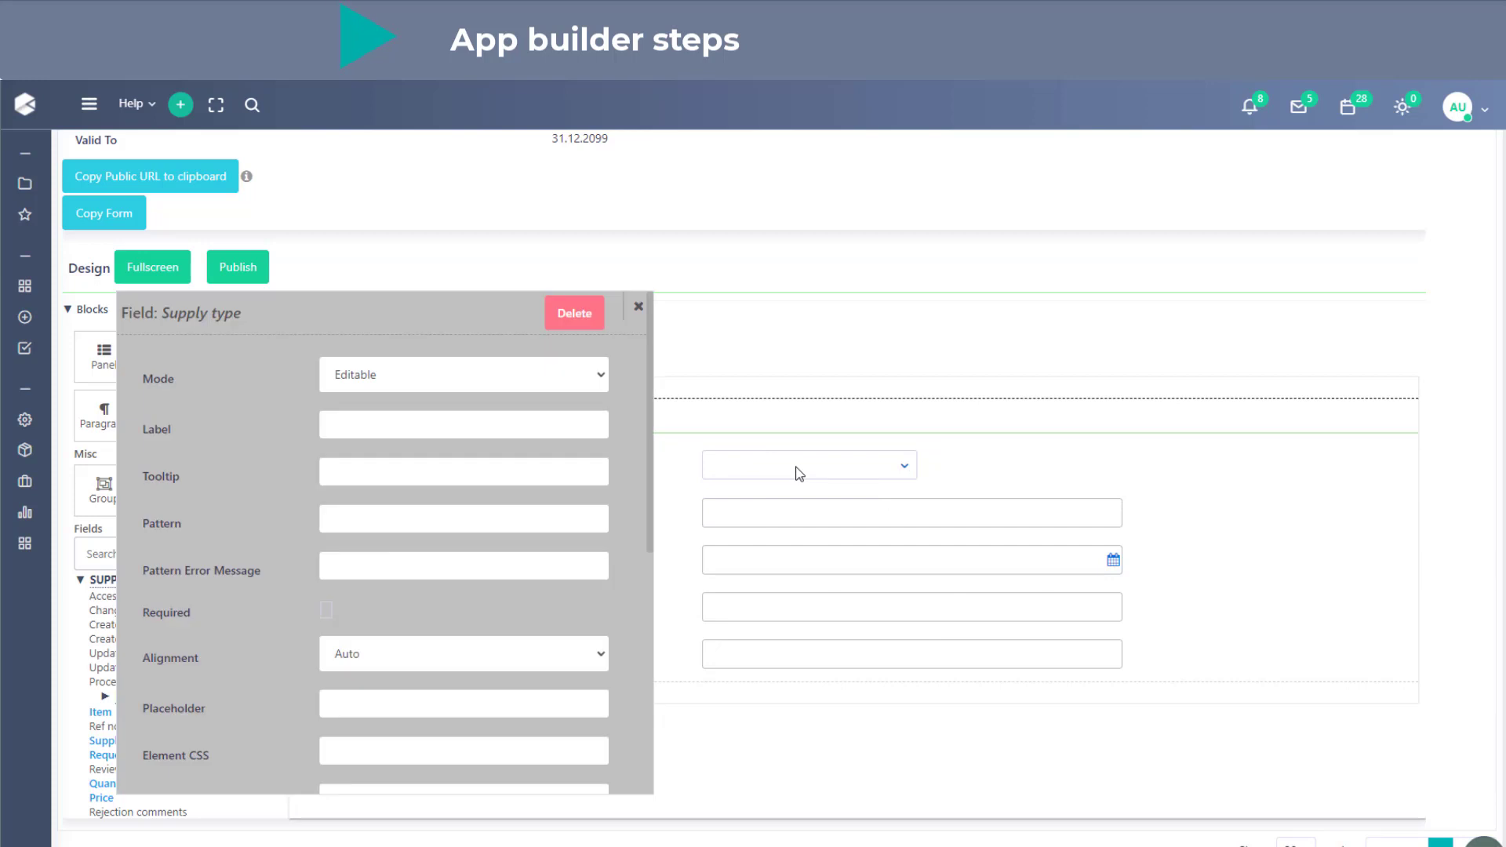
left_click(424, 387)
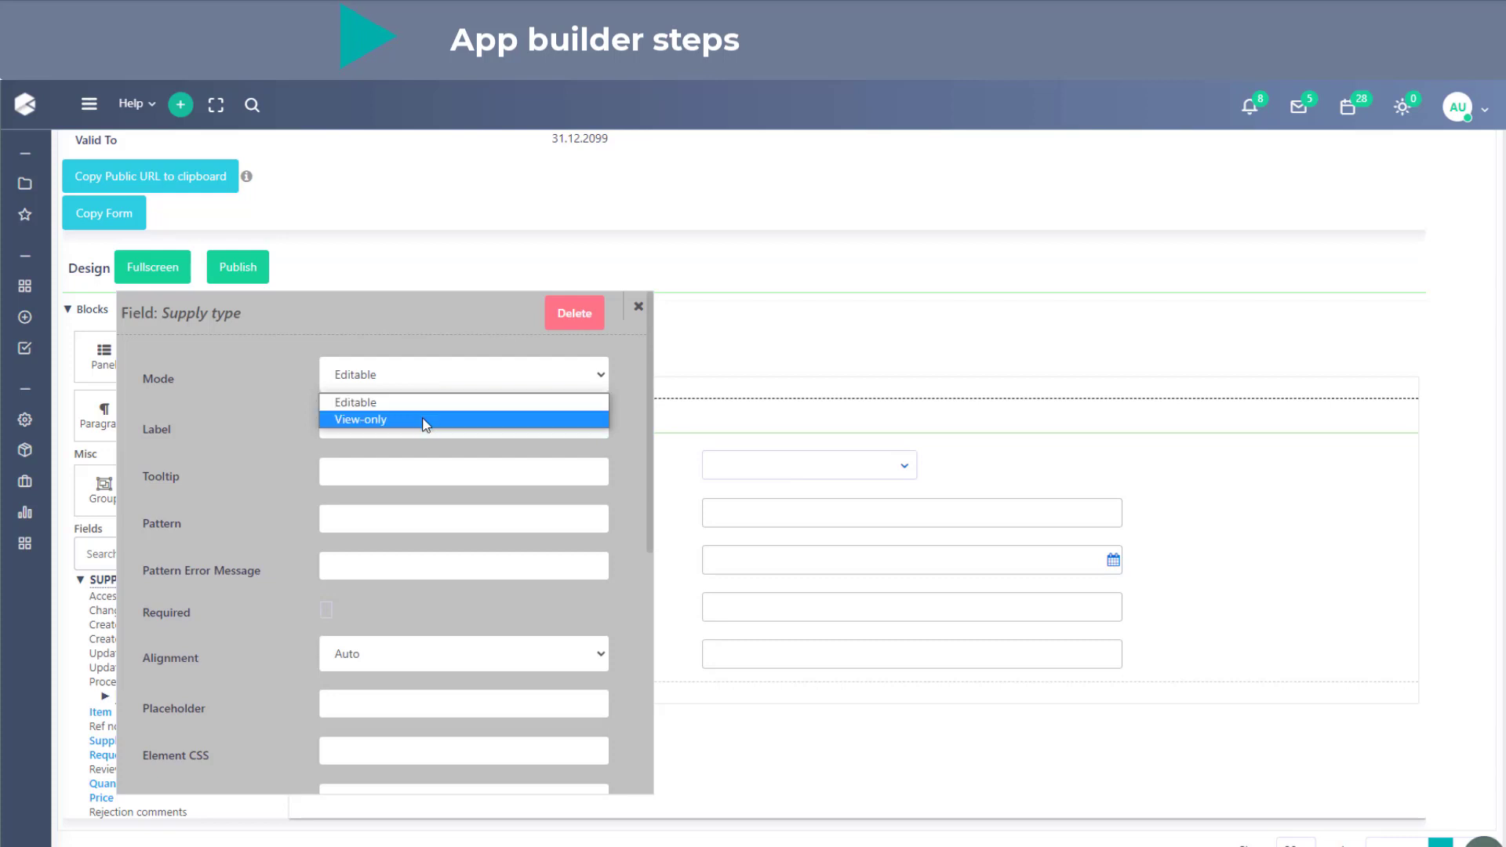
left_click(232, 430)
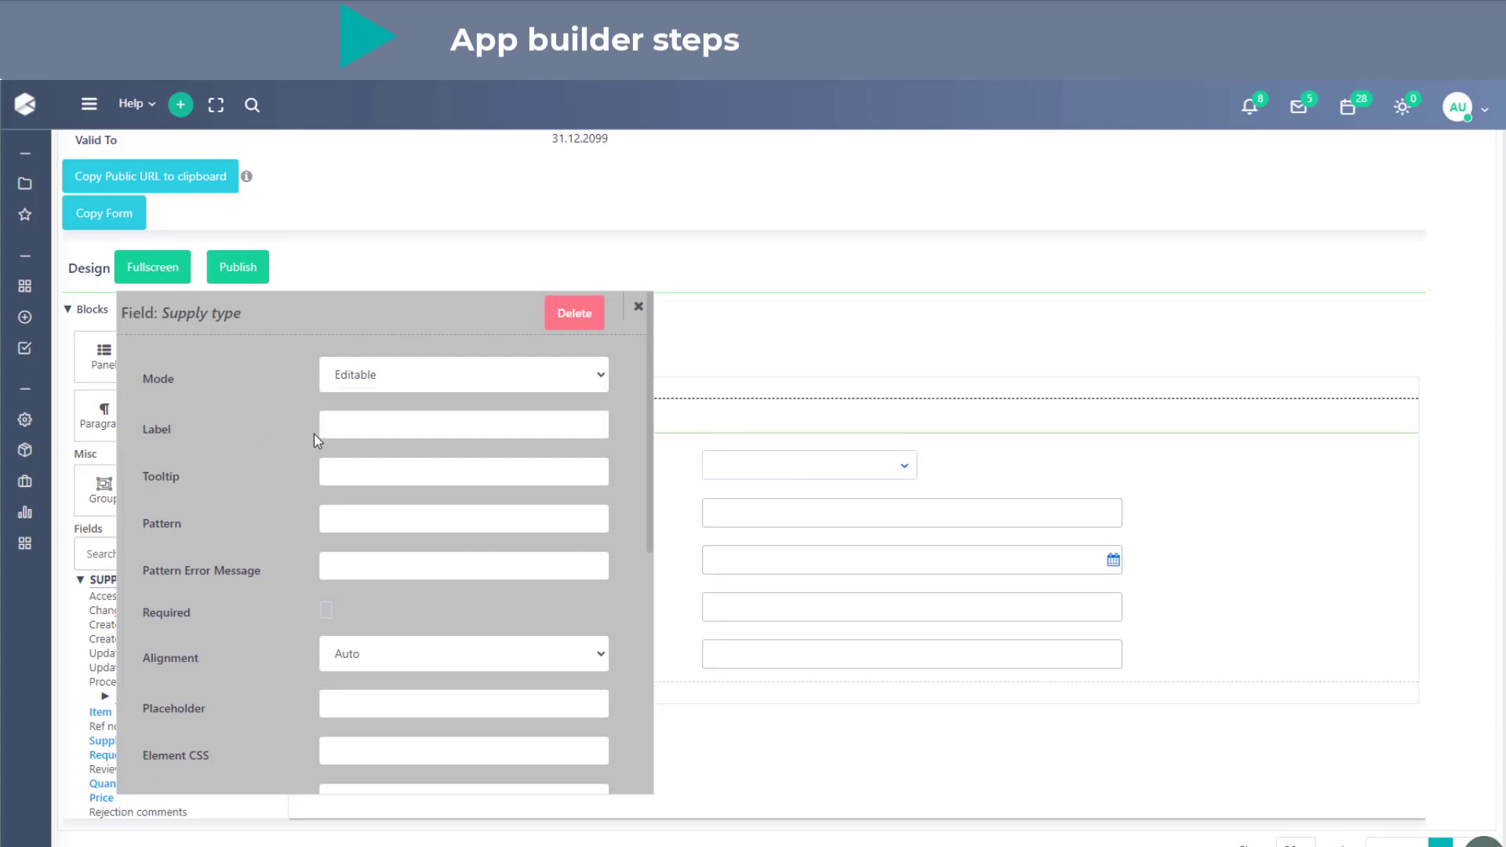
left_click_drag(317, 369, 1190, 490)
- Try the label "new label" on the Supply type field, and clear the custom label again
left_click(1255, 499)
type("new")
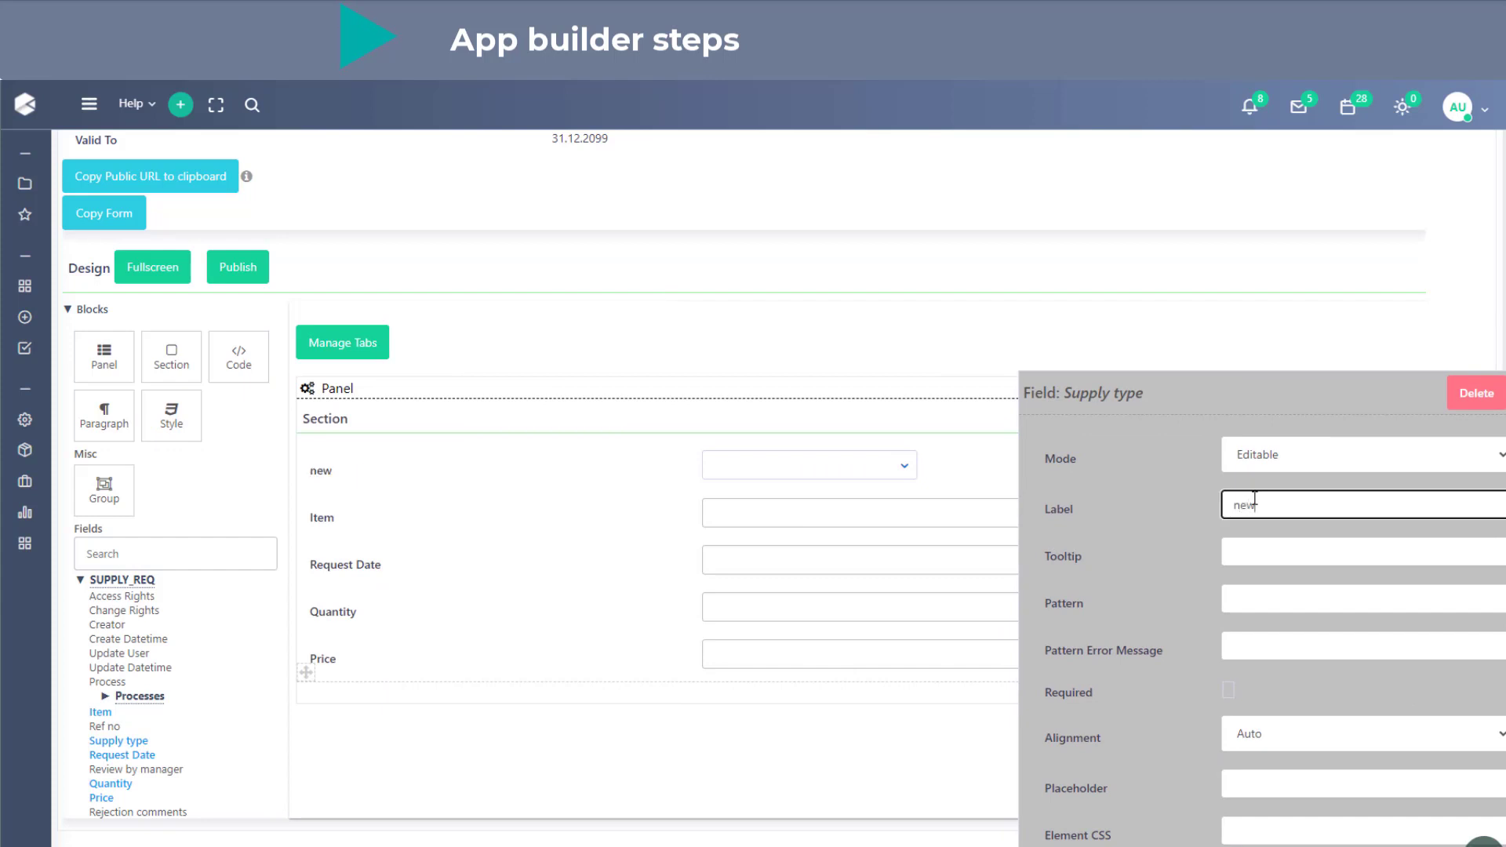
type(" label")
left_click_drag(1248, 404, 1195, 390)
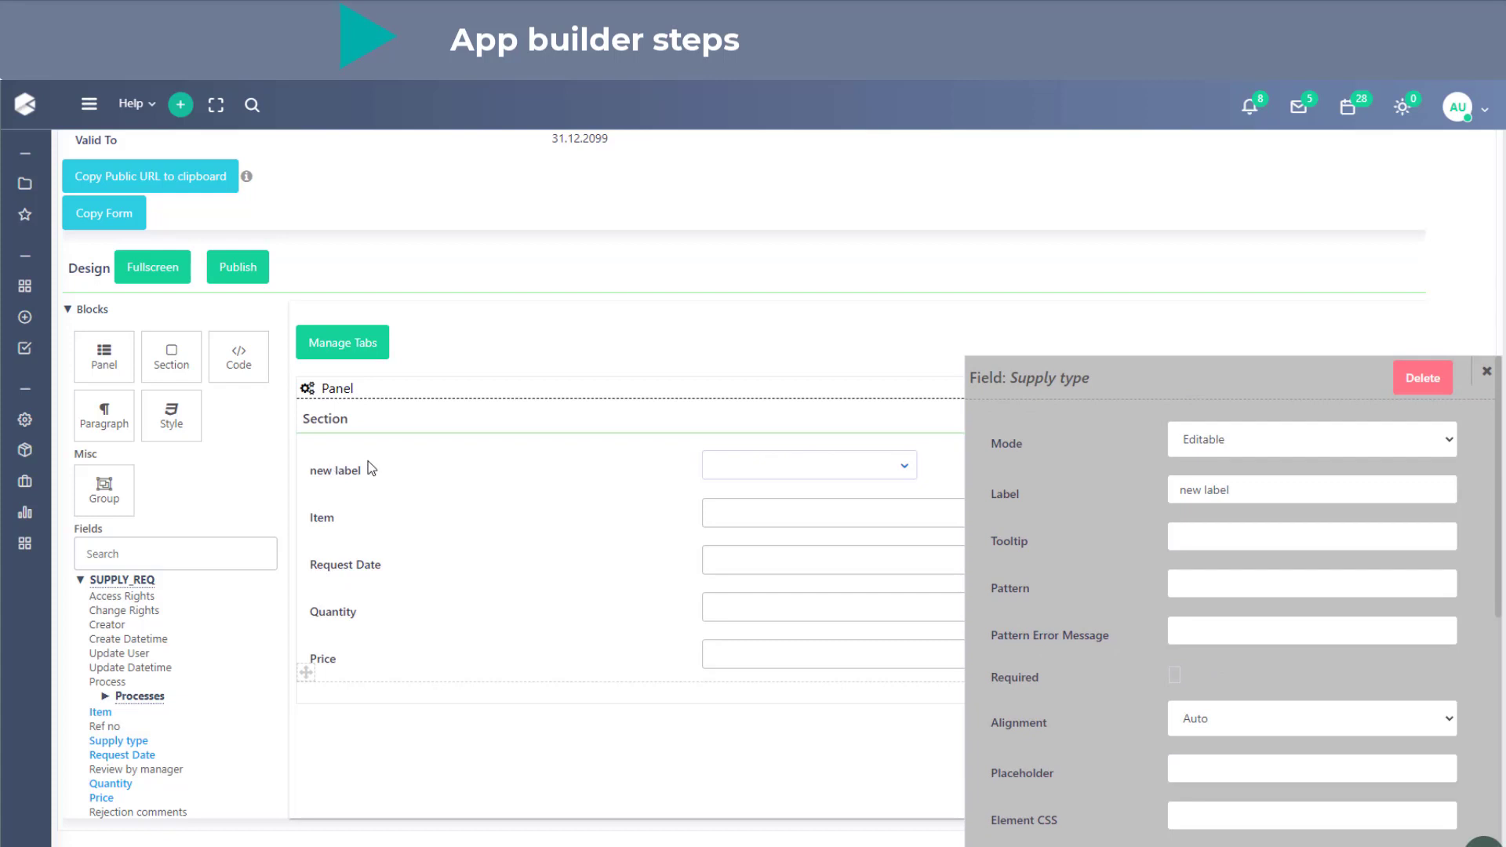
left_click_drag(1314, 490, 1153, 492)
key("BackSpace")
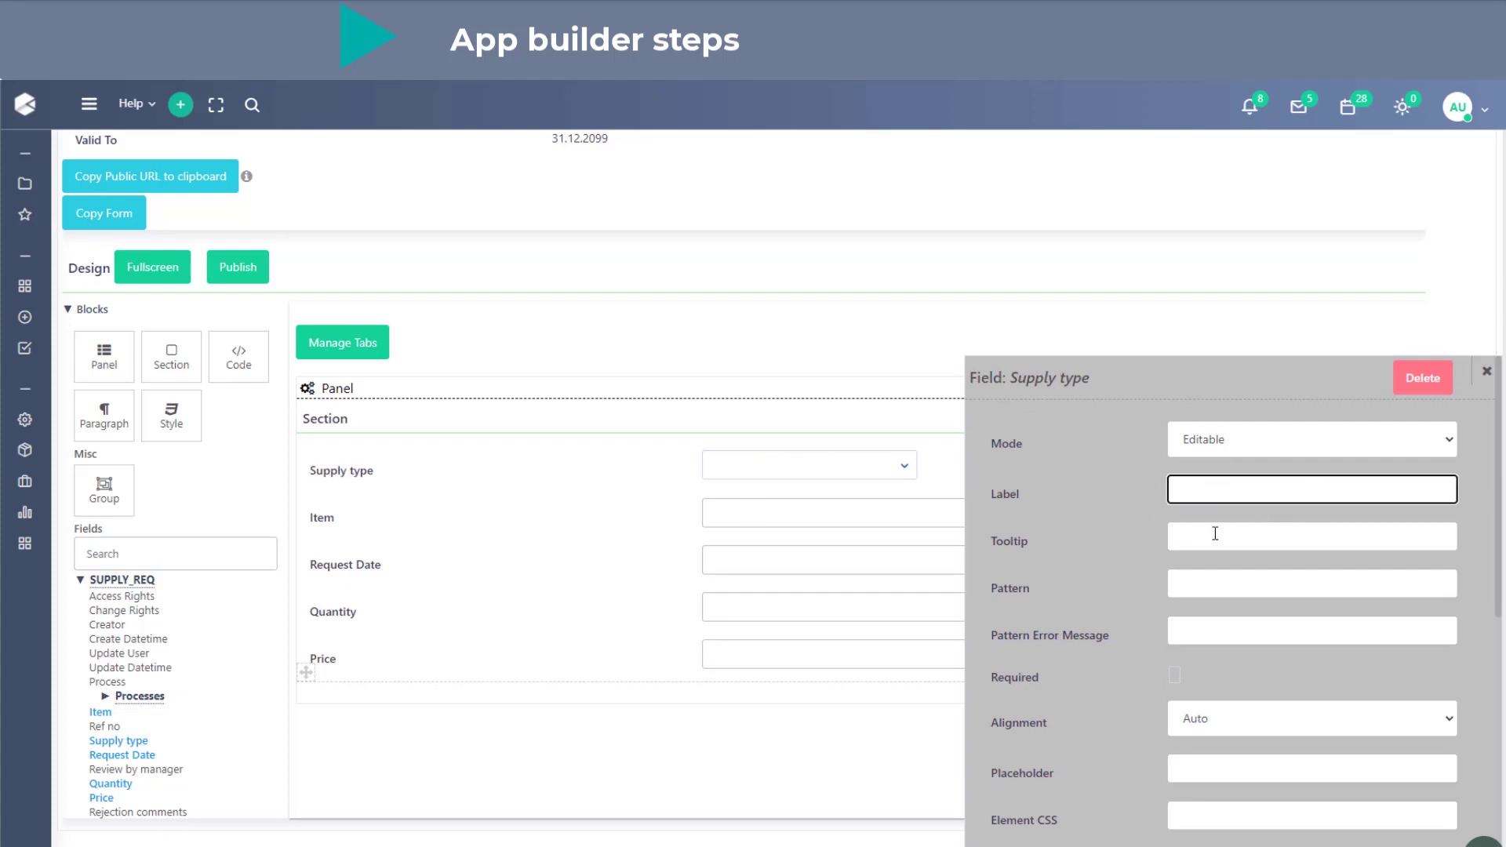
- Make the Supply type, Item and Request Date fields required and publish the form design
left_click(1174, 674)
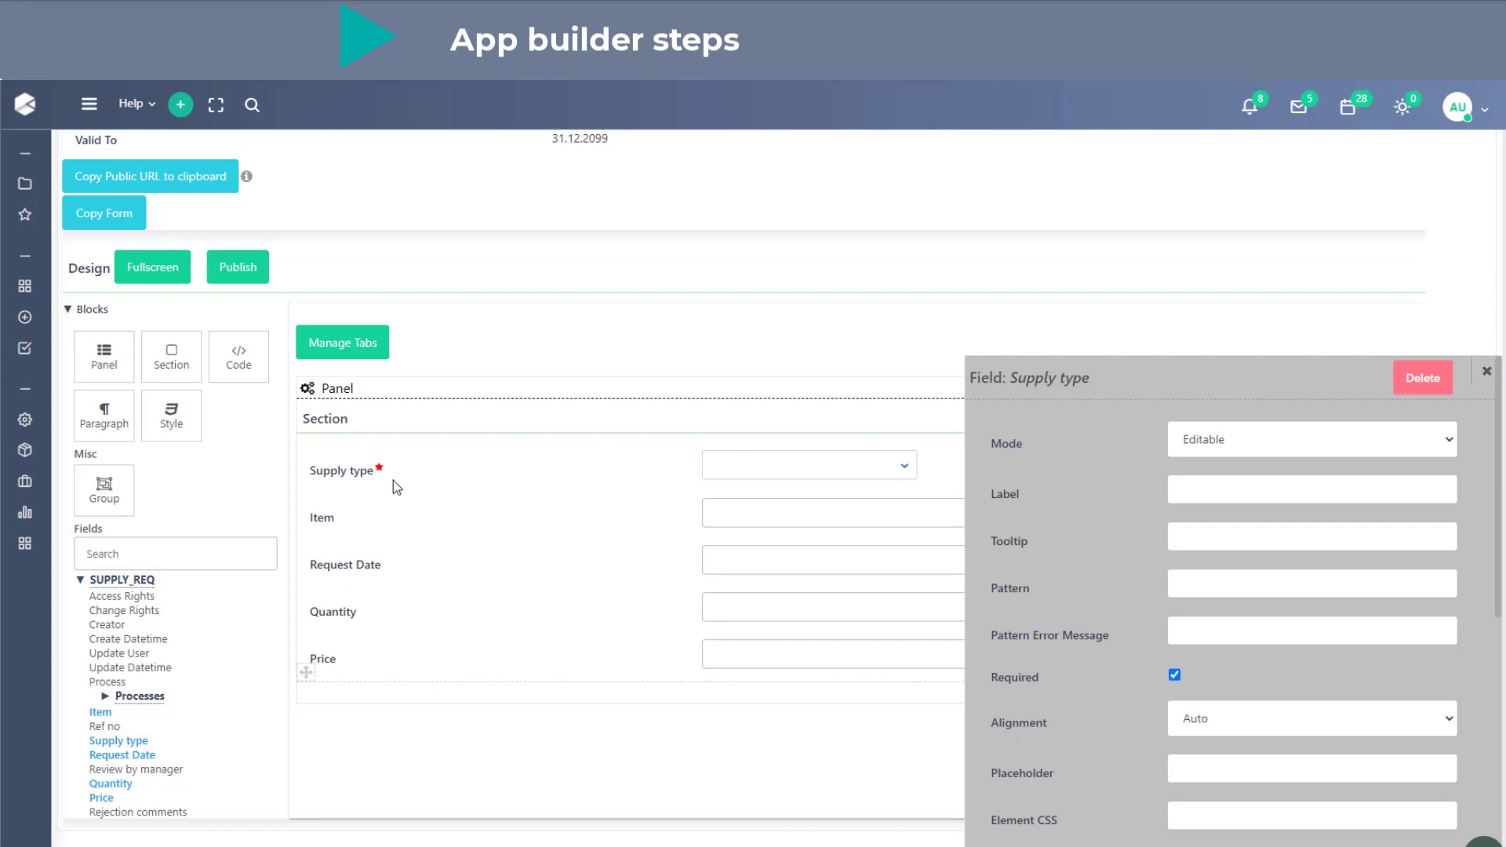
left_click(326, 516)
left_click(1175, 675)
left_click(337, 564)
left_click(1485, 371)
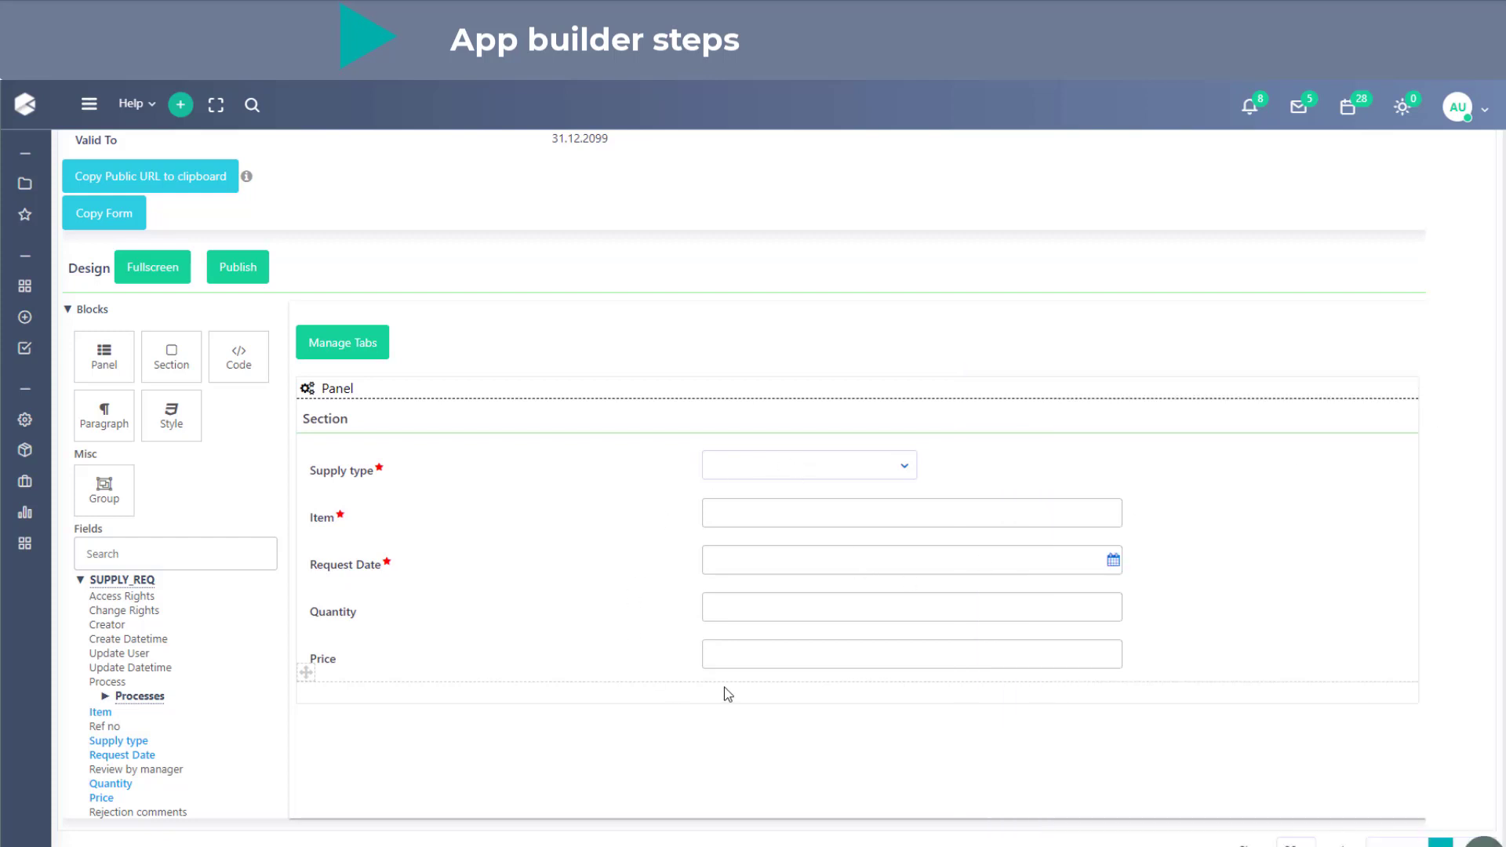
left_click(236, 276)
- Copy the Supply request form under the title "Review Supply request" and save the copy
scroll(742, 580, "up", 5)
scroll(745, 580, "up", 6)
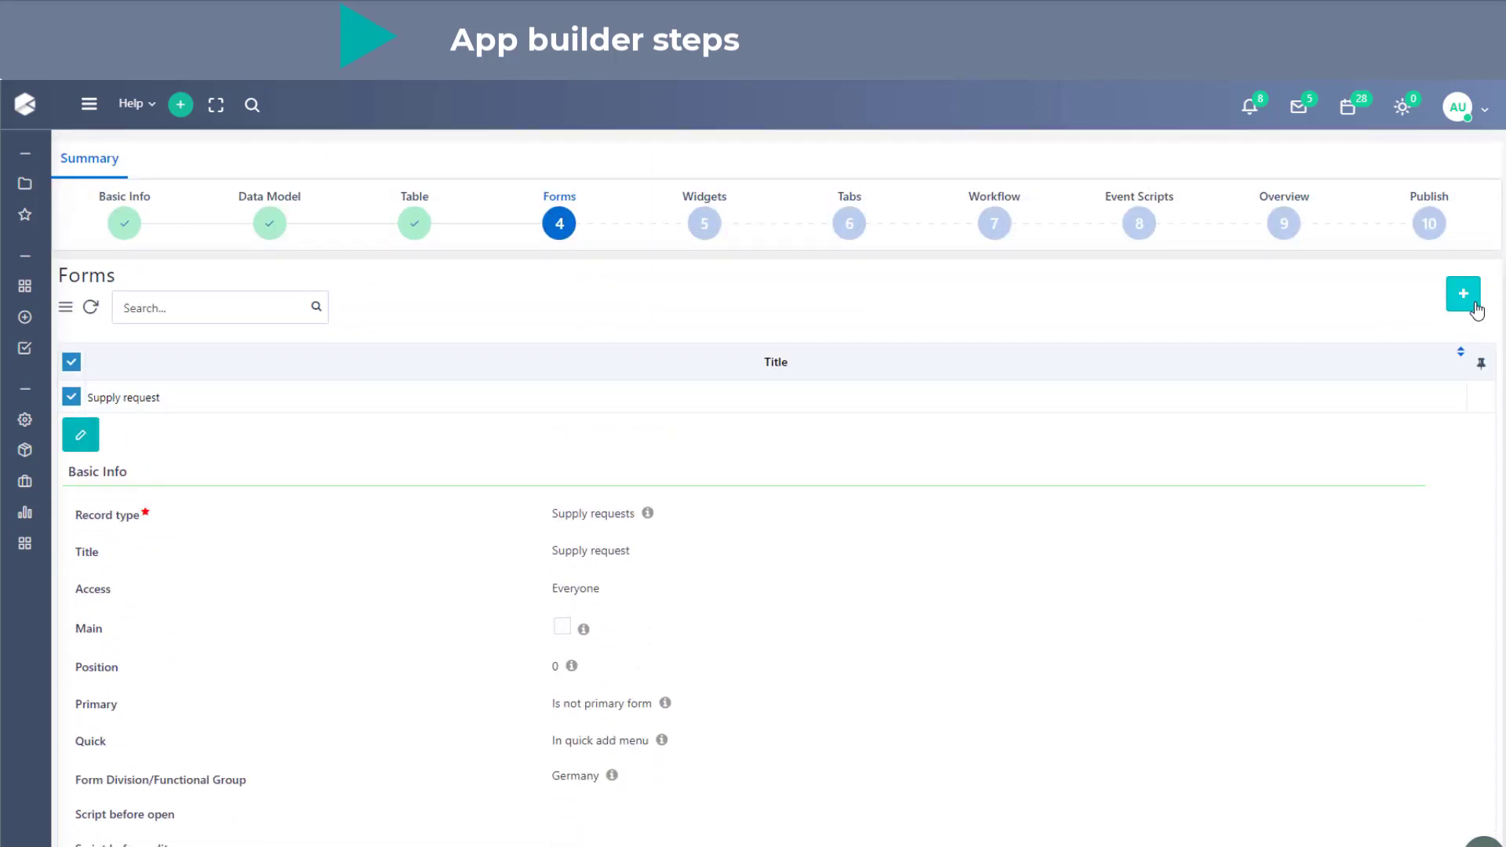
scroll(708, 572, "down", 4)
scroll(709, 572, "down", 1)
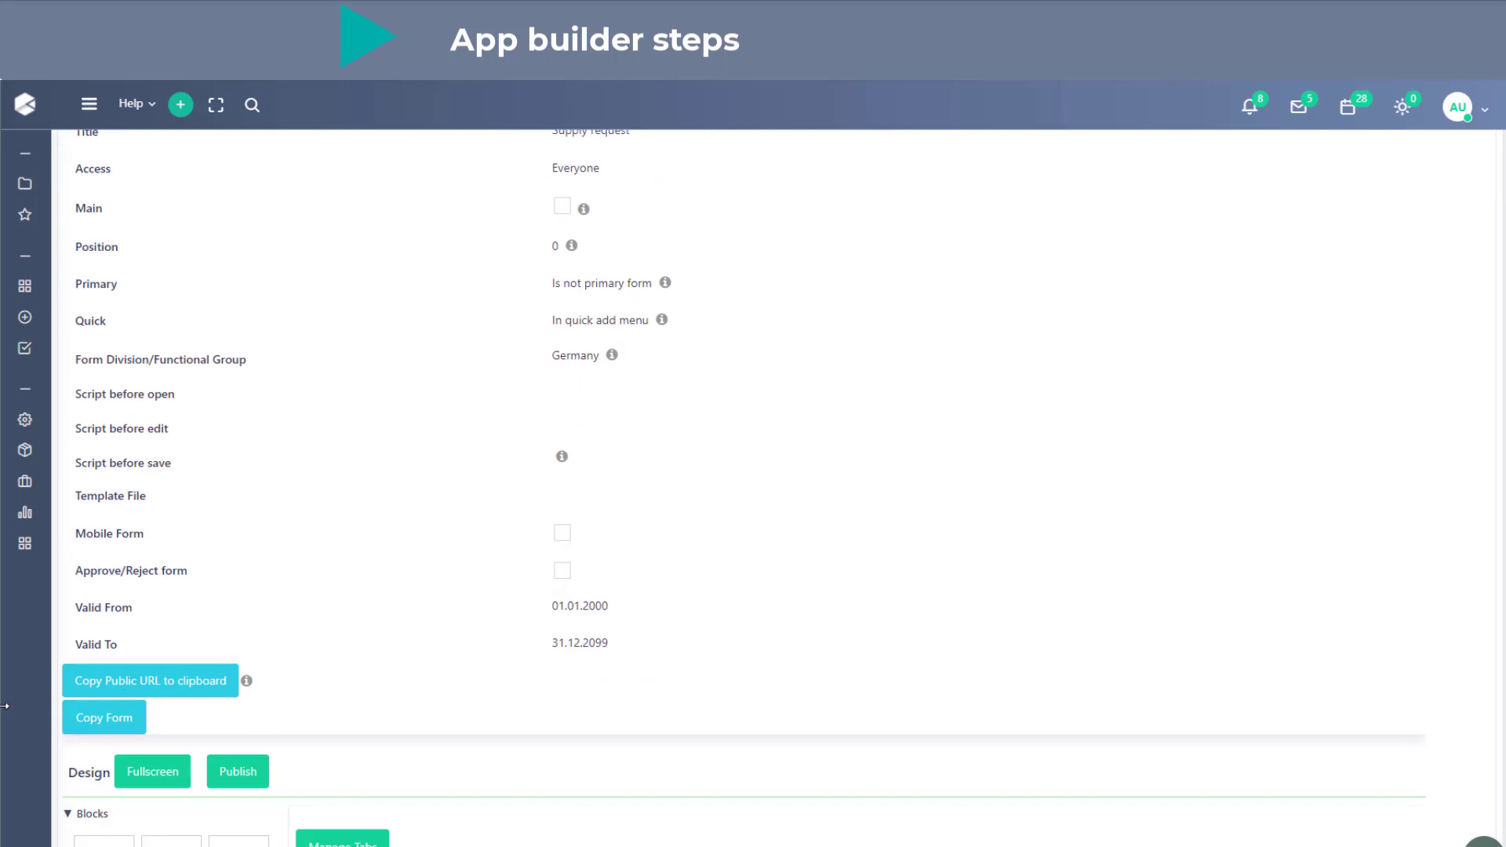
left_click(118, 716)
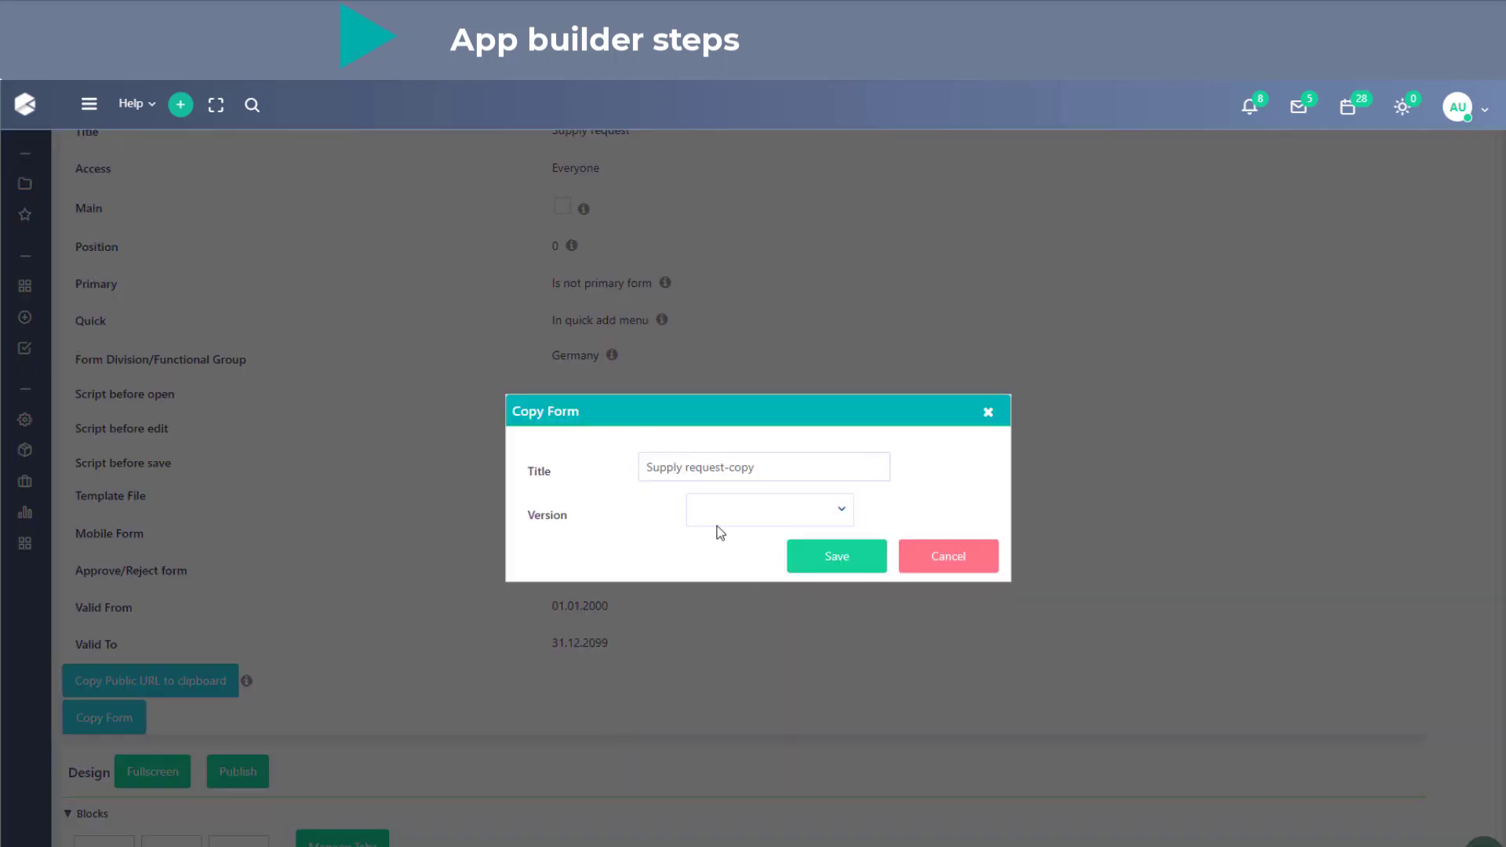
left_click(648, 465)
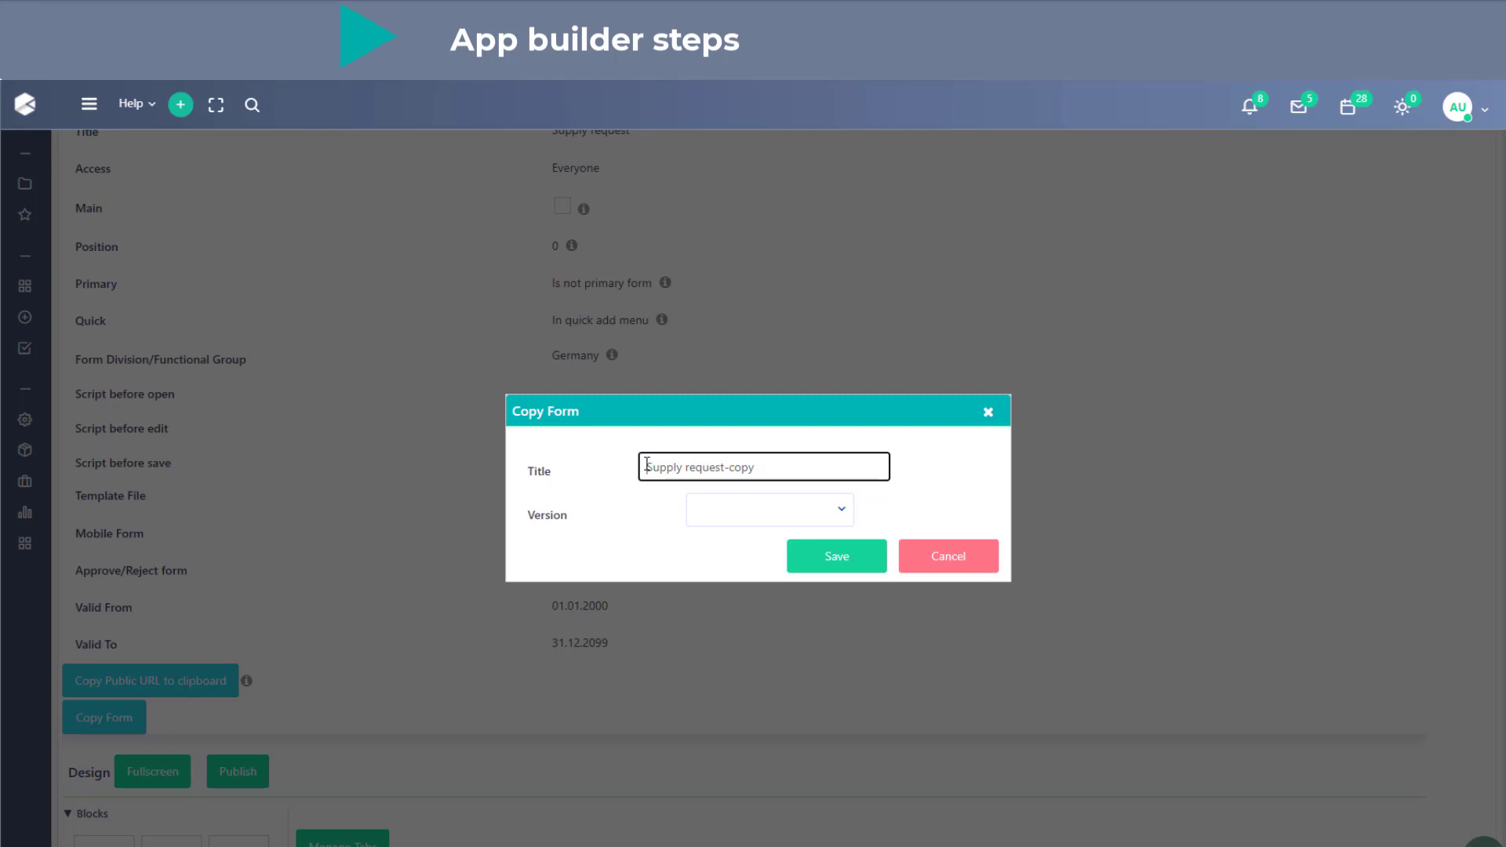
type("S")
type("evi")
type("ew")
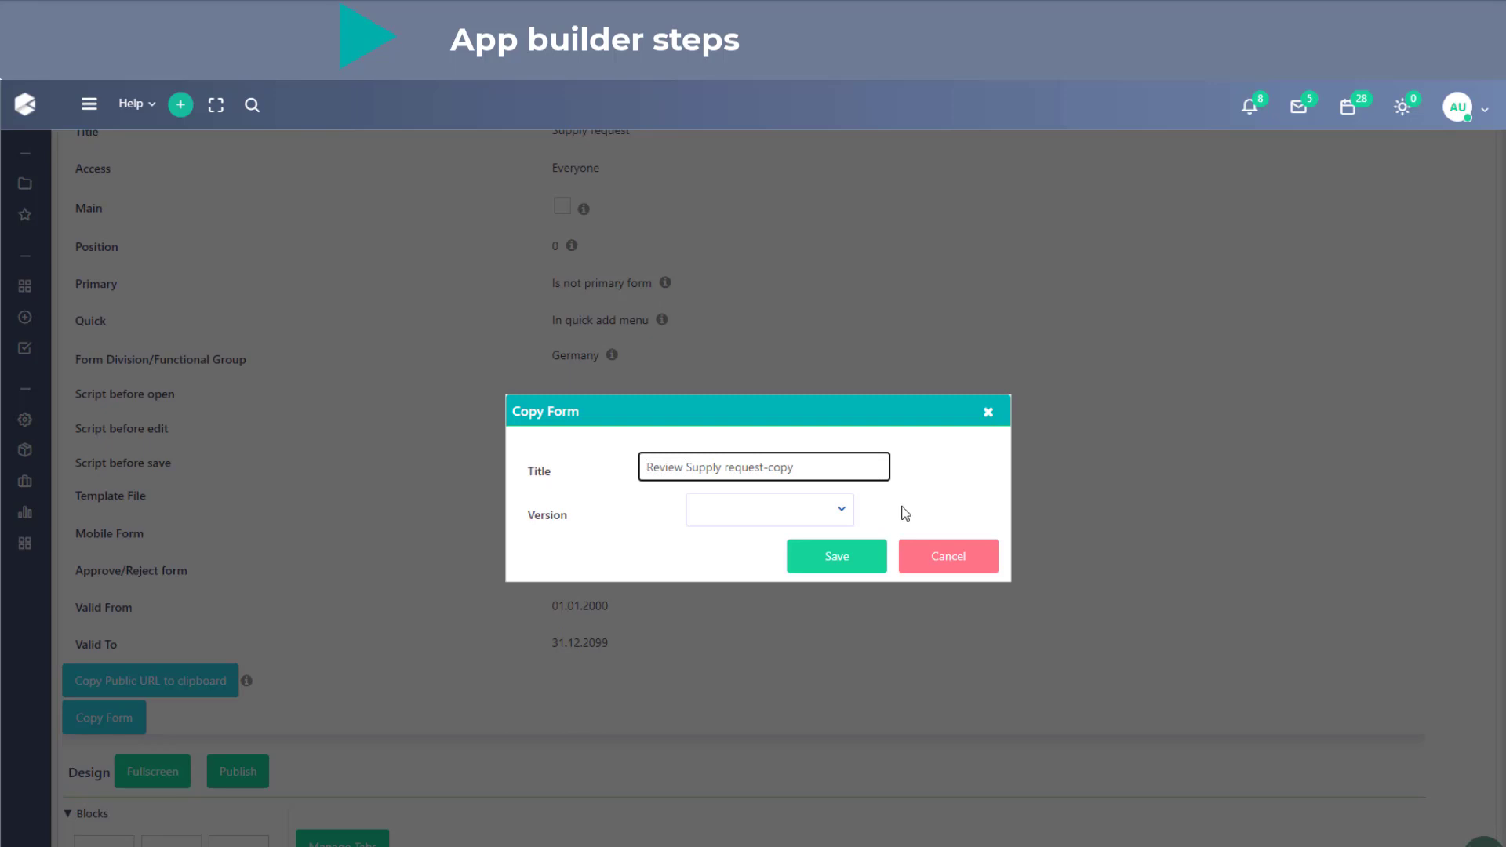
left_click_drag(763, 469, 841, 465)
key("BackSpace")
left_click(849, 560)
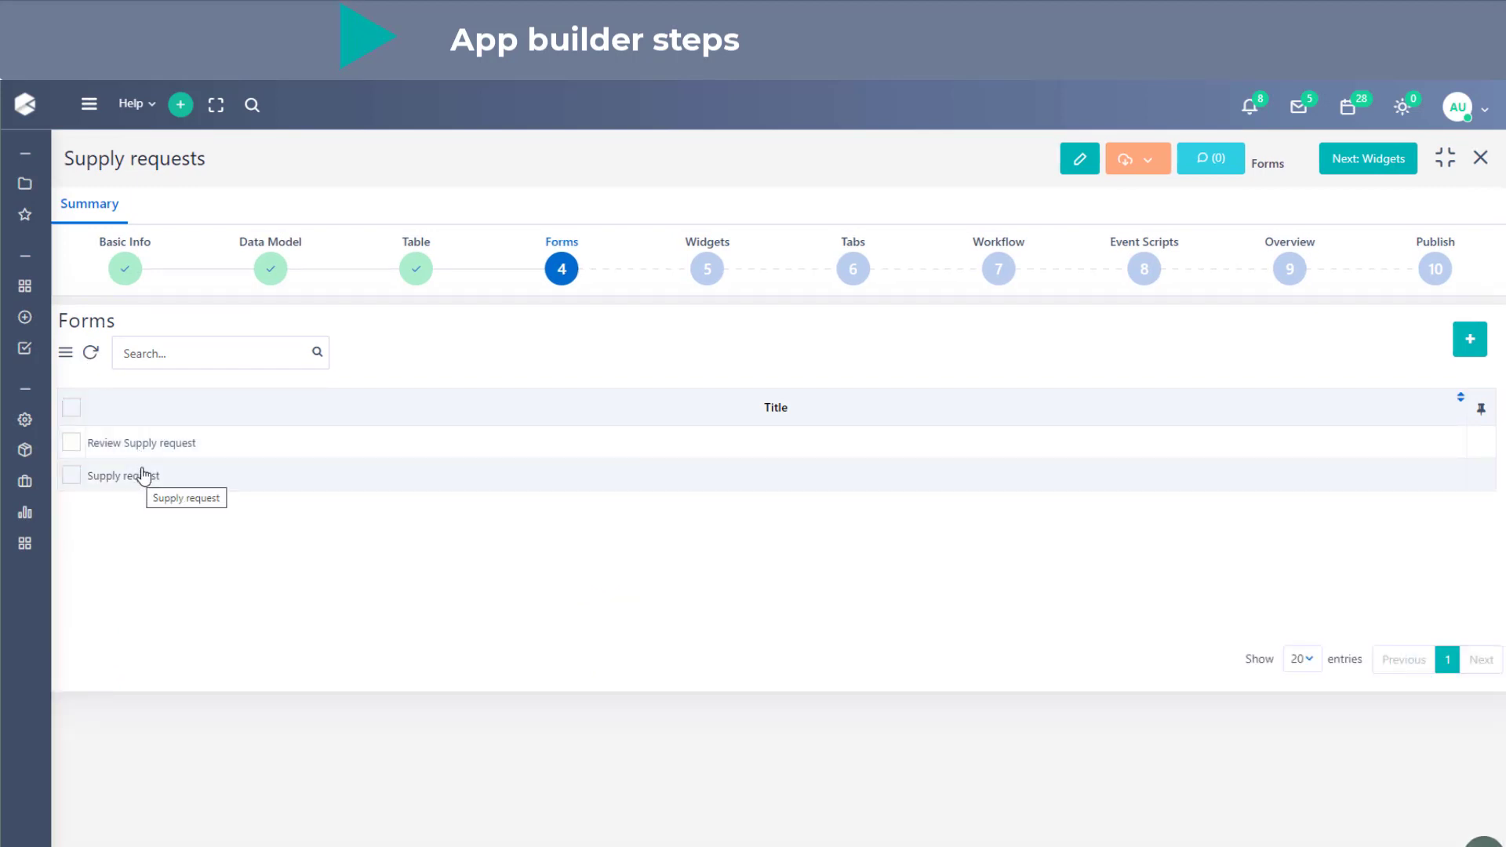
- Open the Review Supply request form's settings, set Quick to No and save the form
left_click(149, 449)
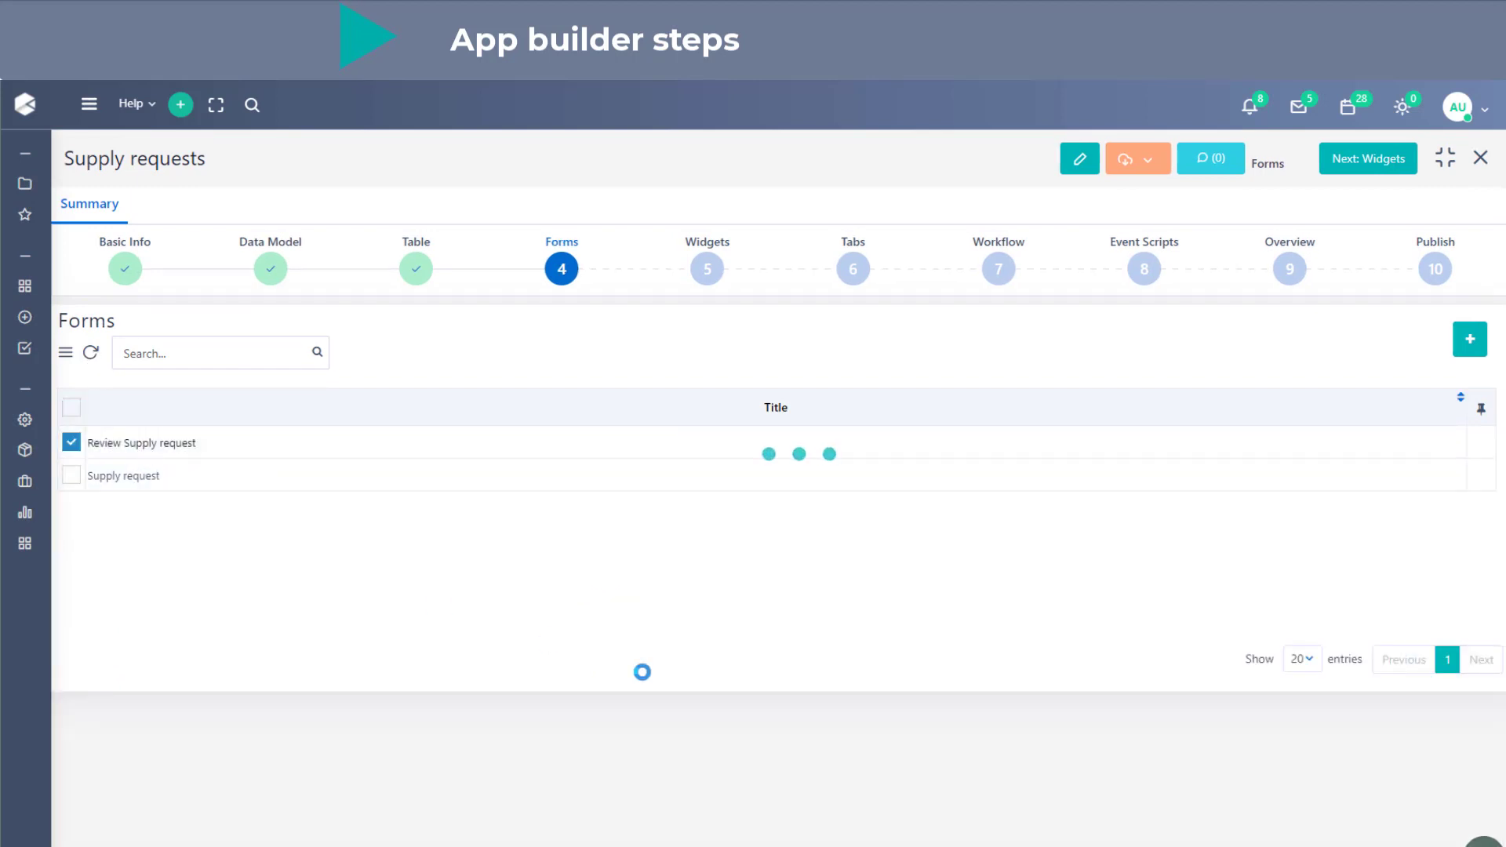
scroll(649, 691, "down", 4)
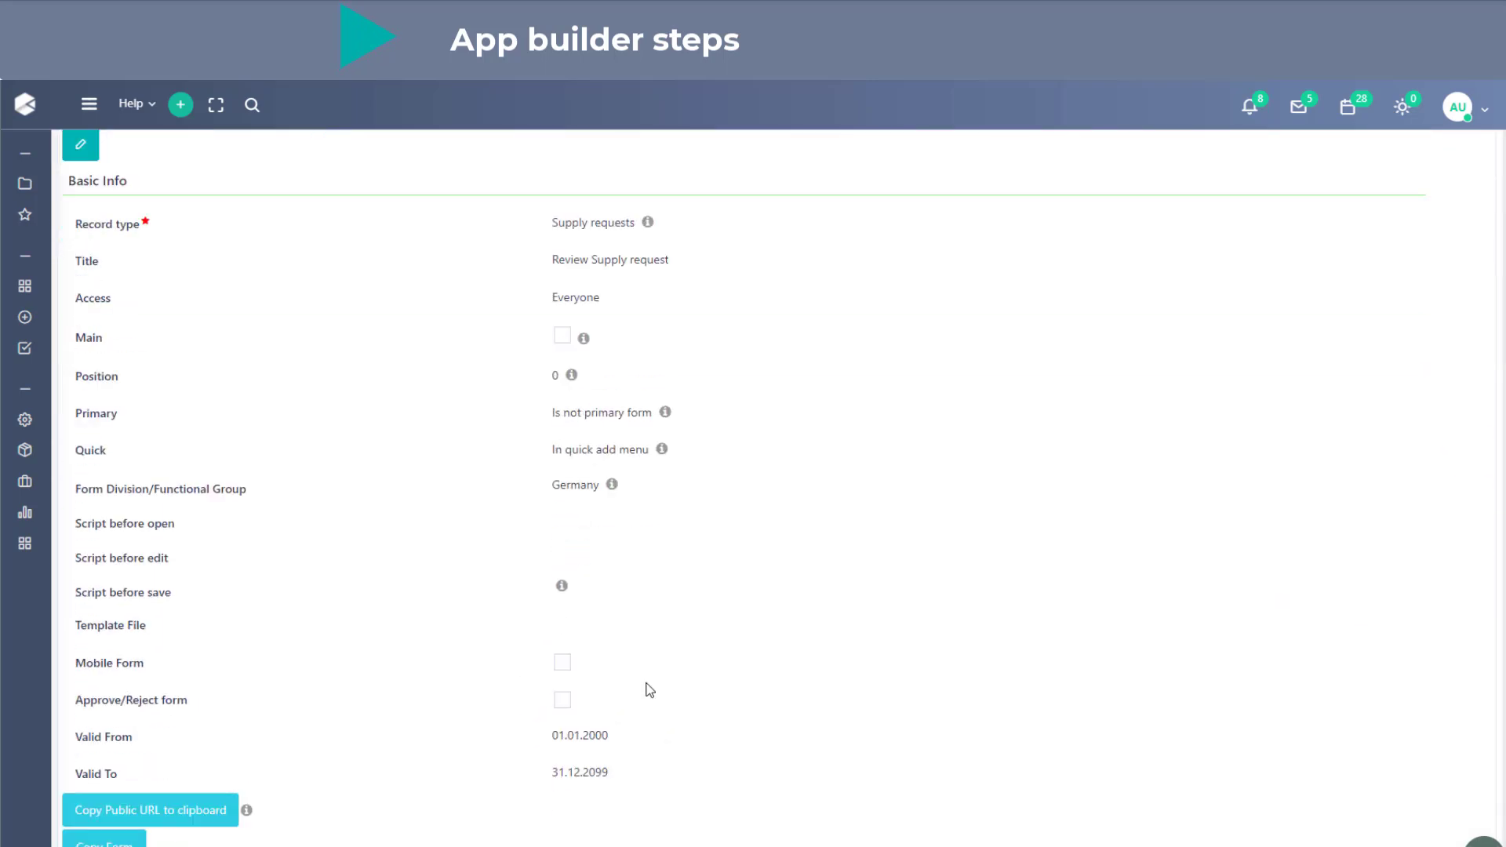
scroll(649, 690, "down", 5)
scroll(597, 369, "down", 2)
scroll(600, 389, "down", 1)
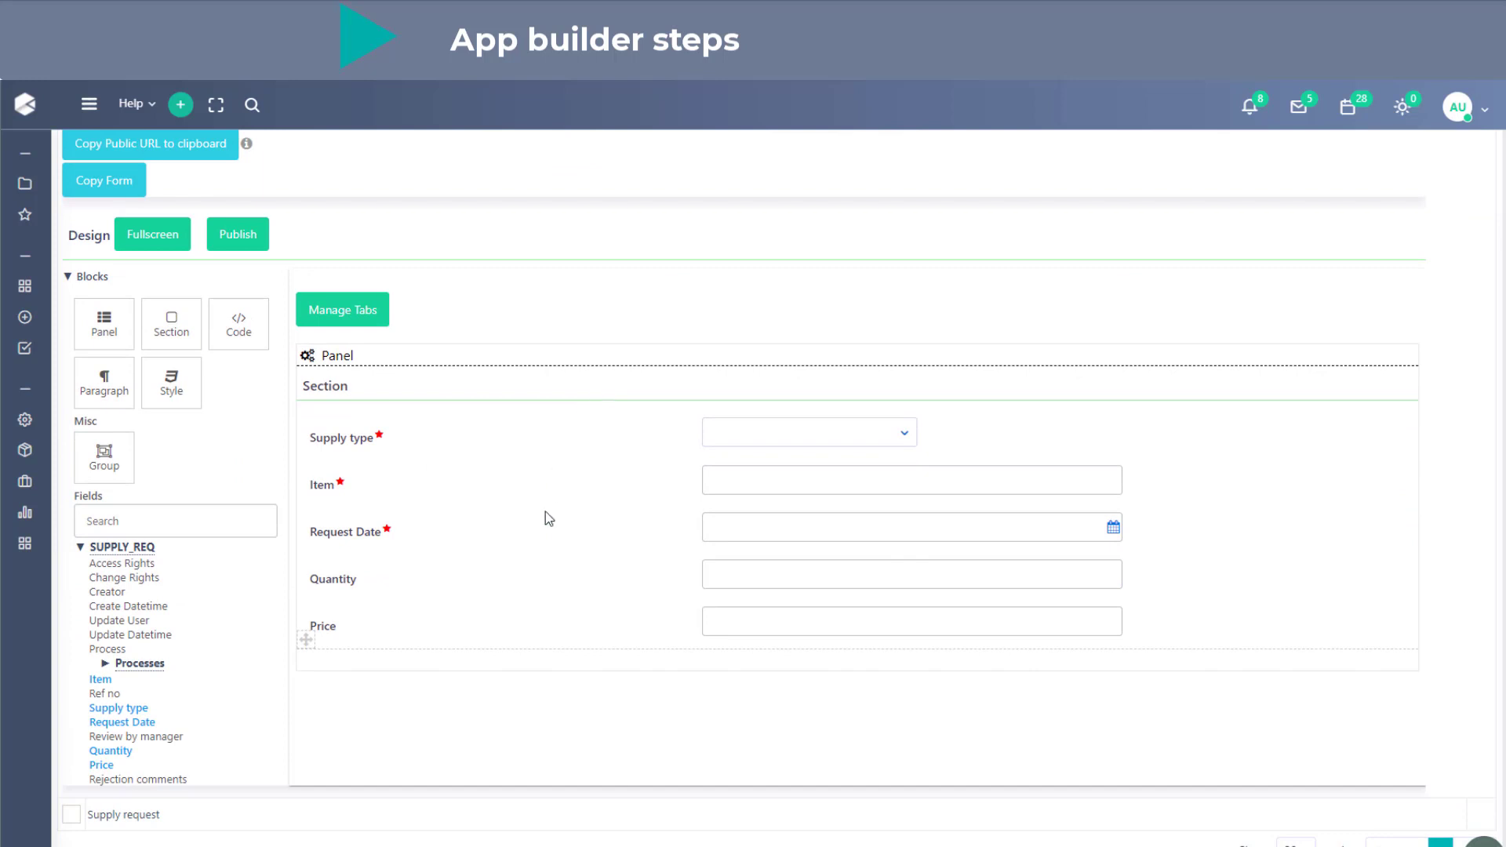
scroll(521, 539, "up", 10)
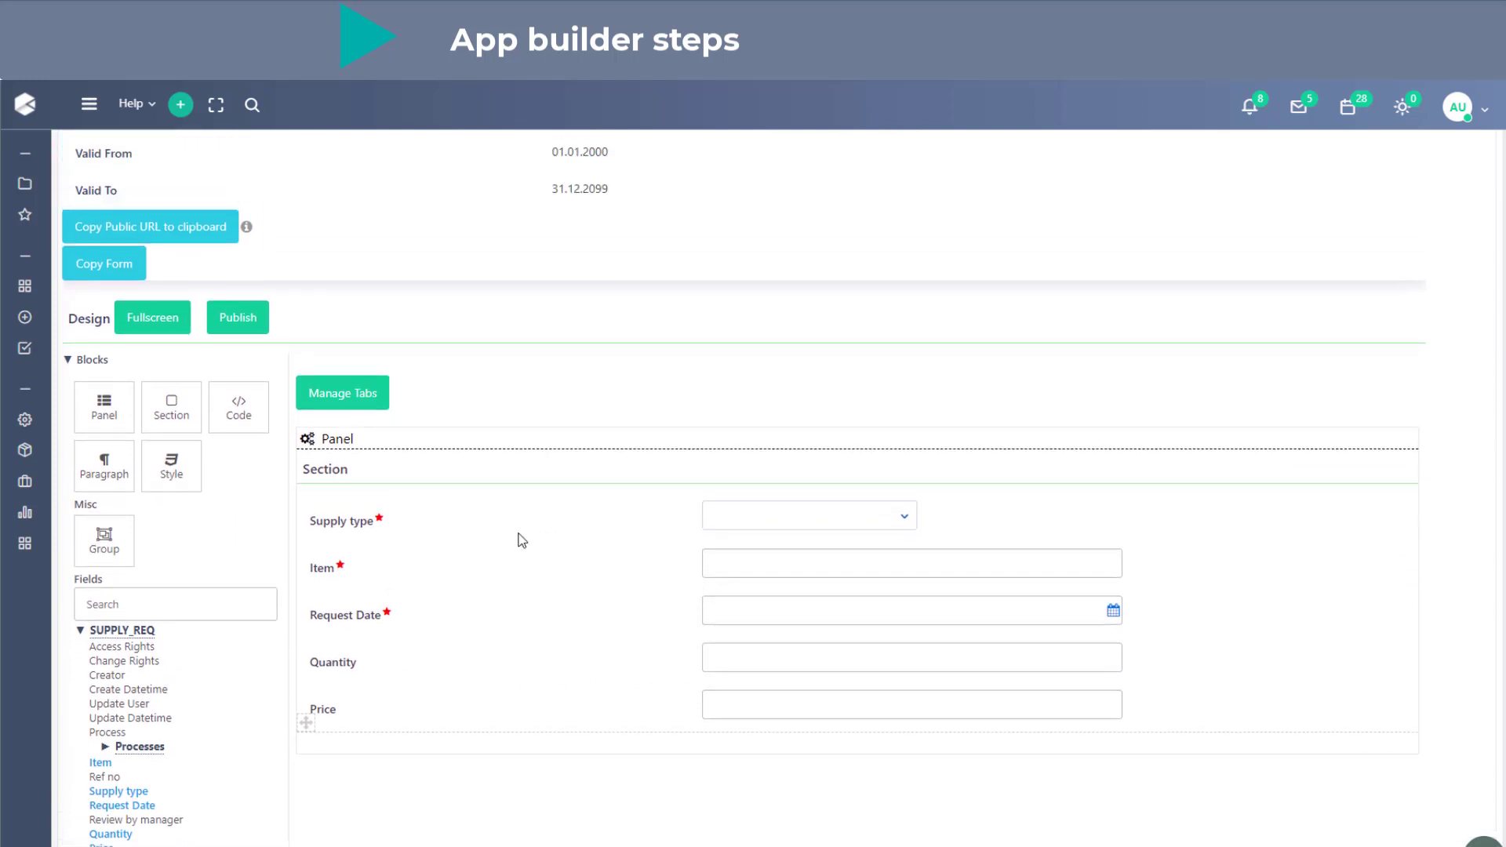
scroll(520, 540, "up", 1)
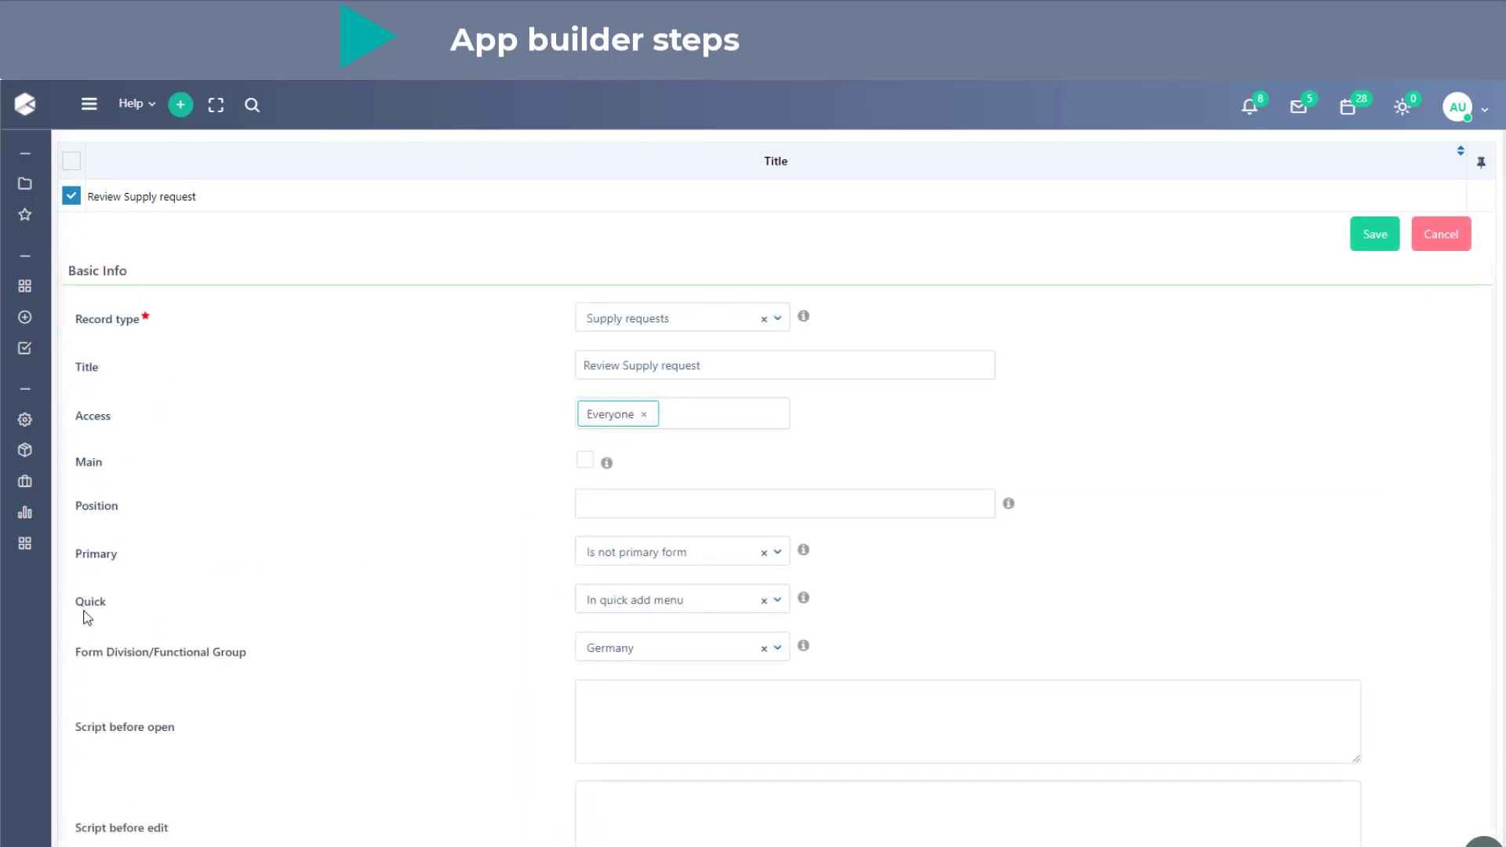
left_click(625, 607)
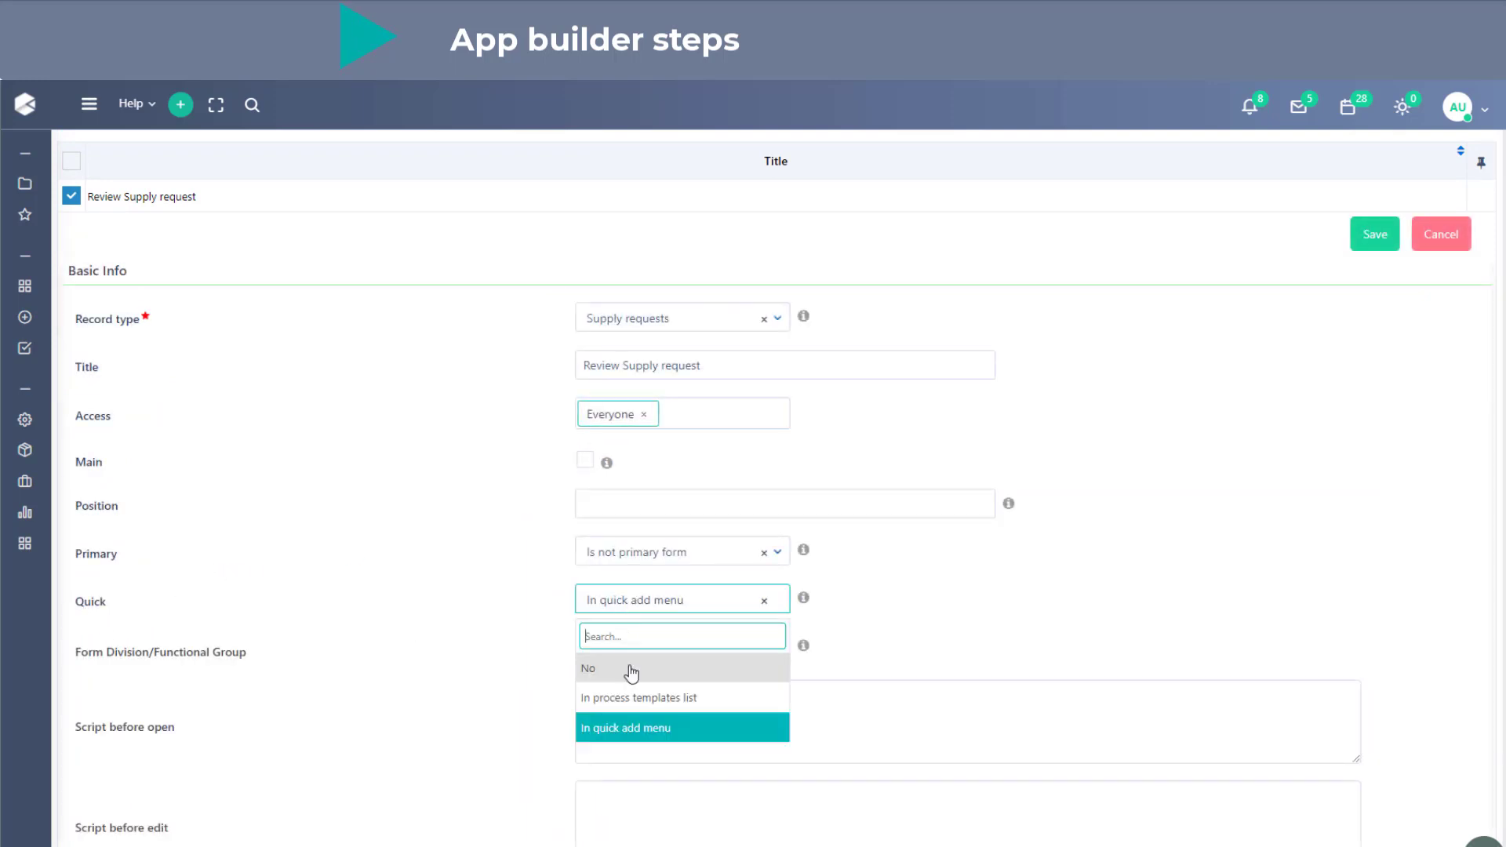
left_click(628, 667)
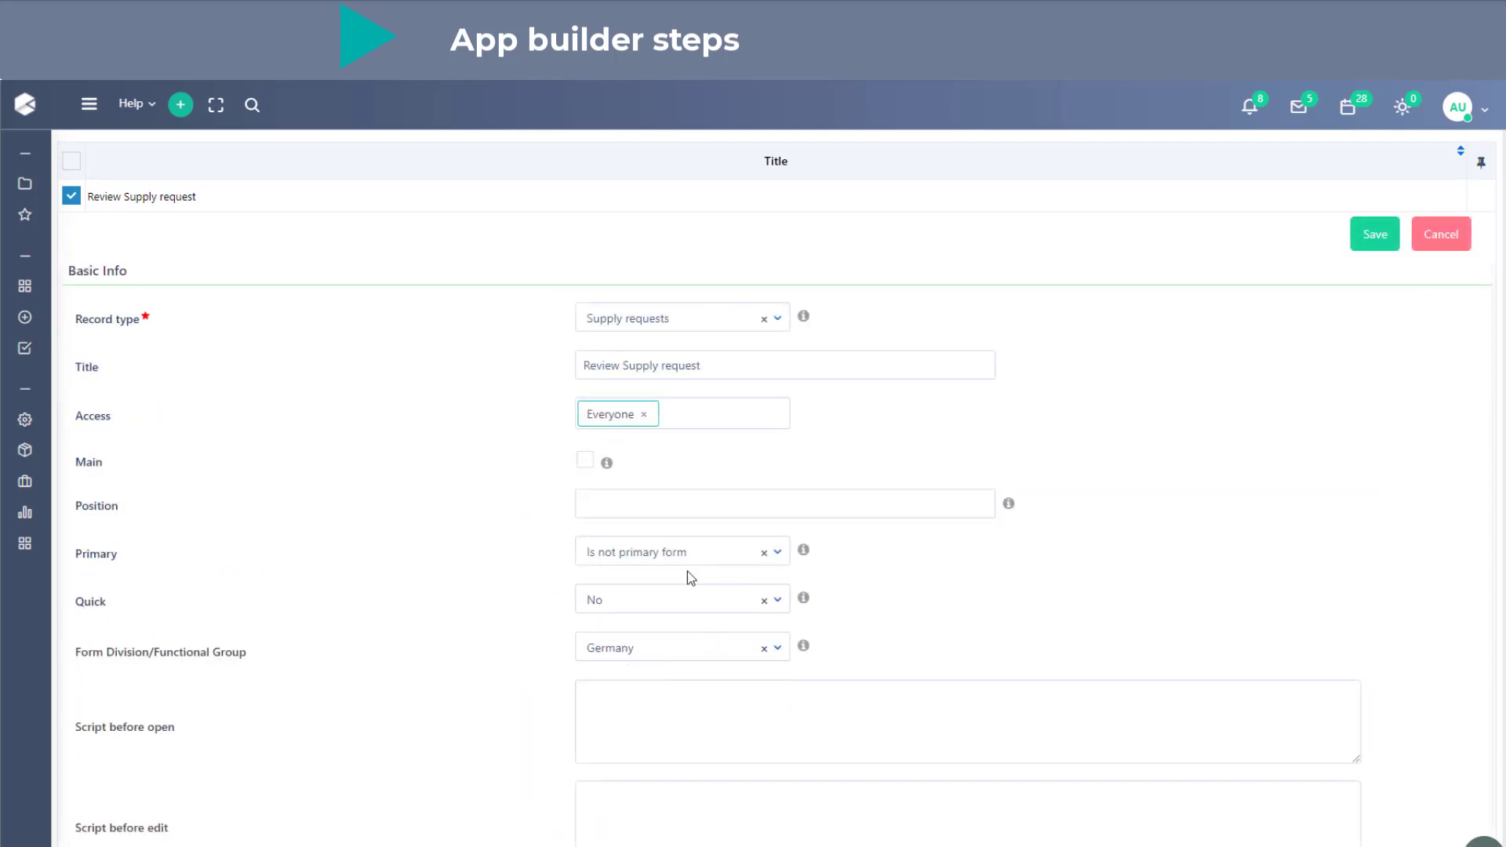
left_click(1378, 245)
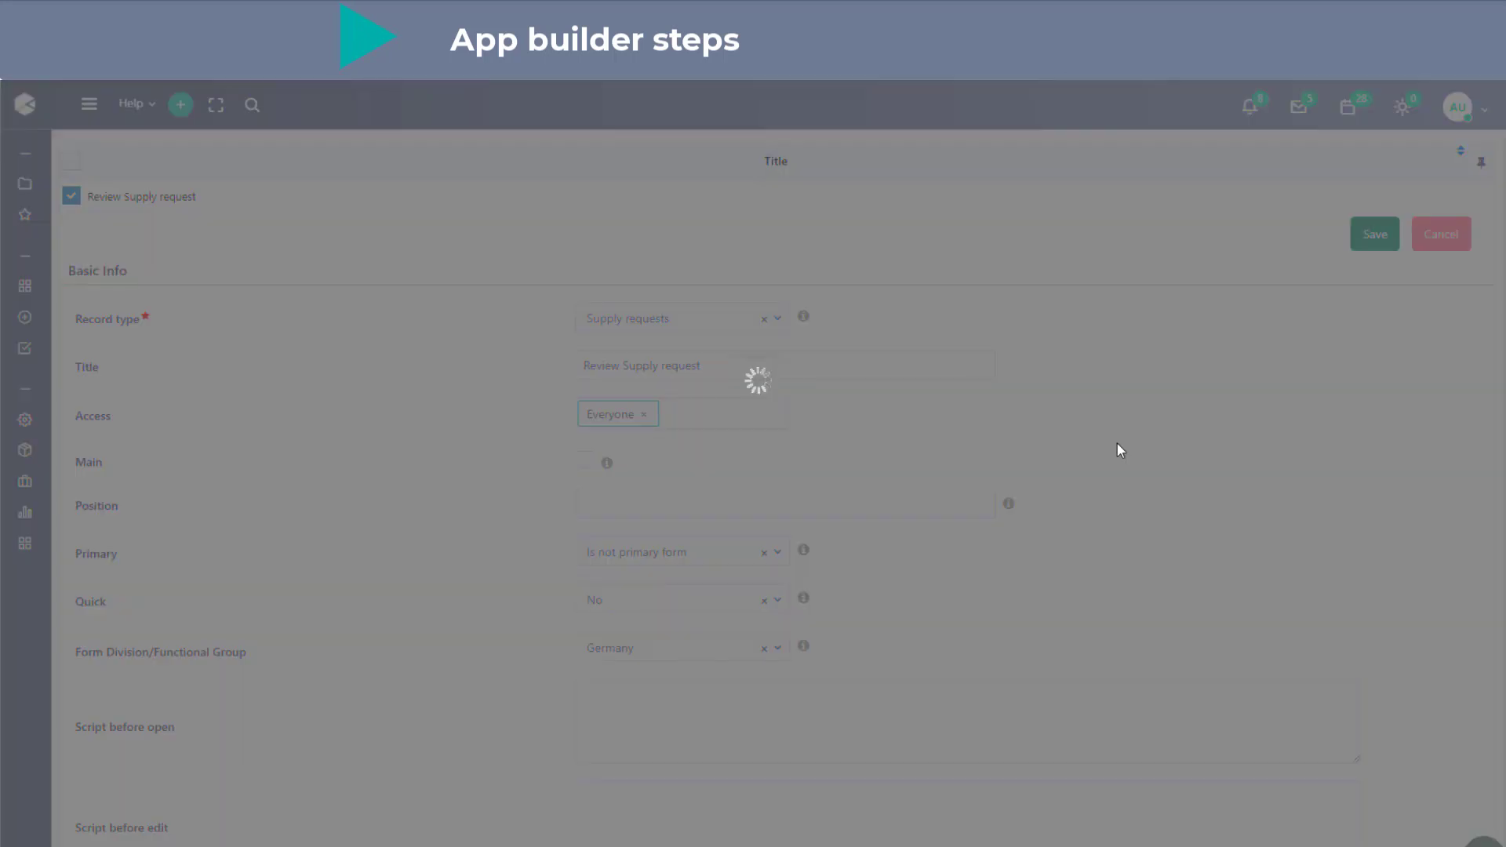
- Set the Supply type field's mode to View-only and move the properties dialog clear of the field labels
scroll(1120, 451, "down", 8)
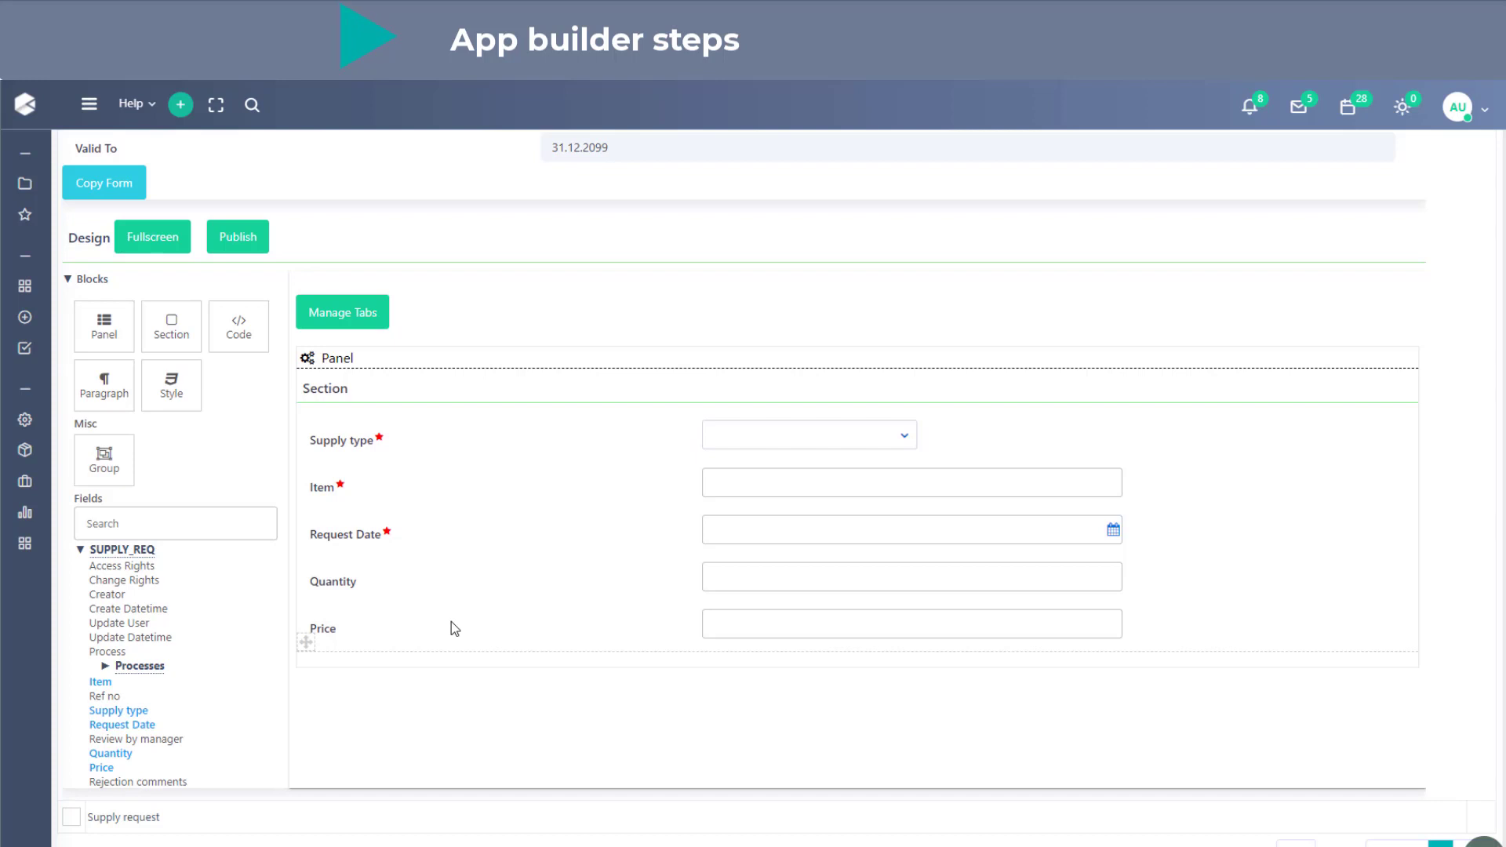
left_click(752, 444)
left_click(417, 383)
left_click(393, 422)
left_click_drag(370, 318, 1037, 322)
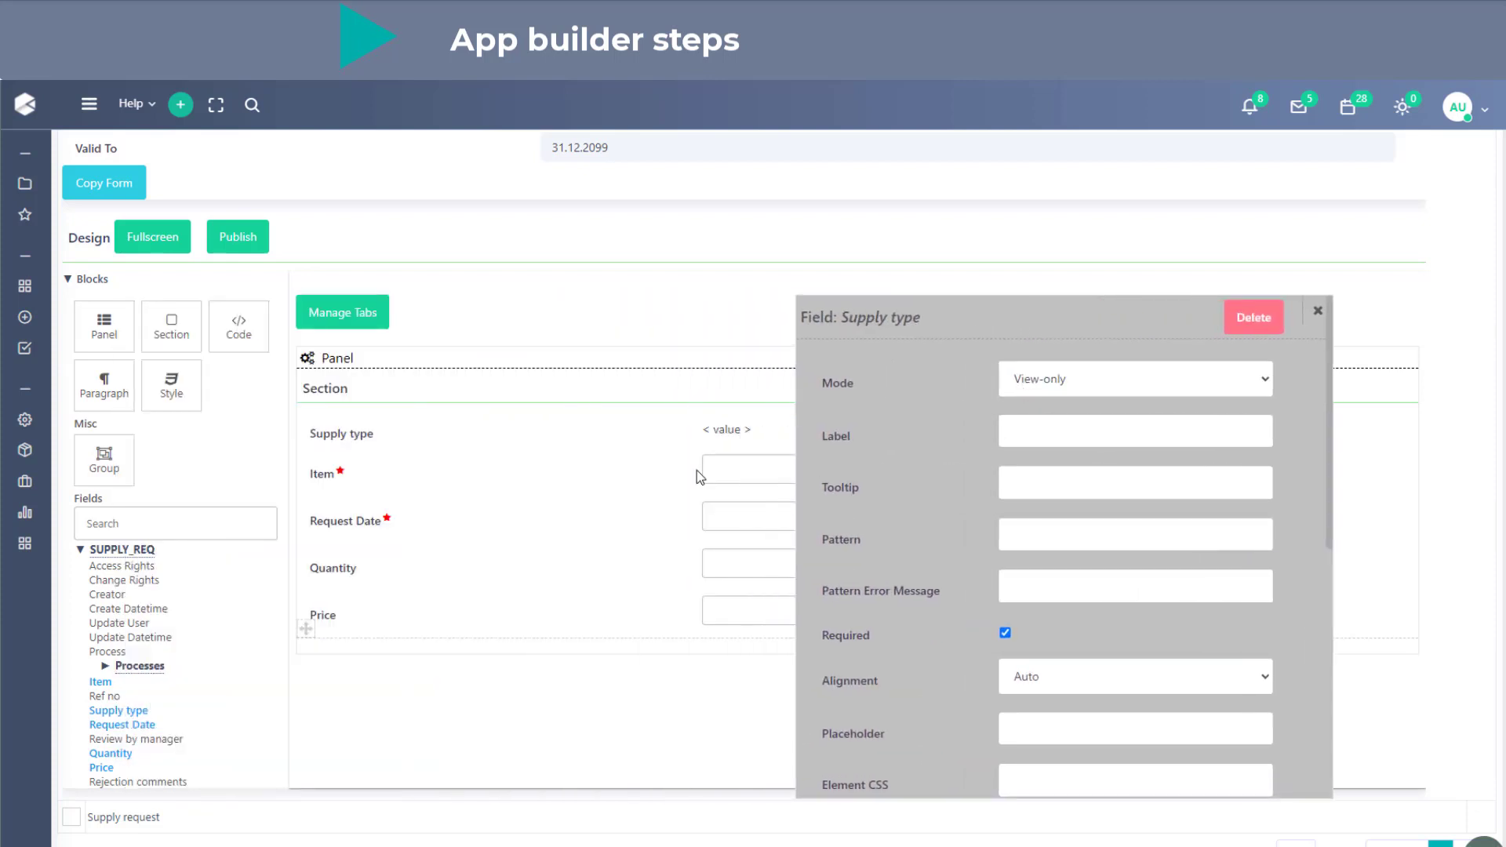
- Set the mode of the Item and Request Date fields to View-only
left_click(1031, 442)
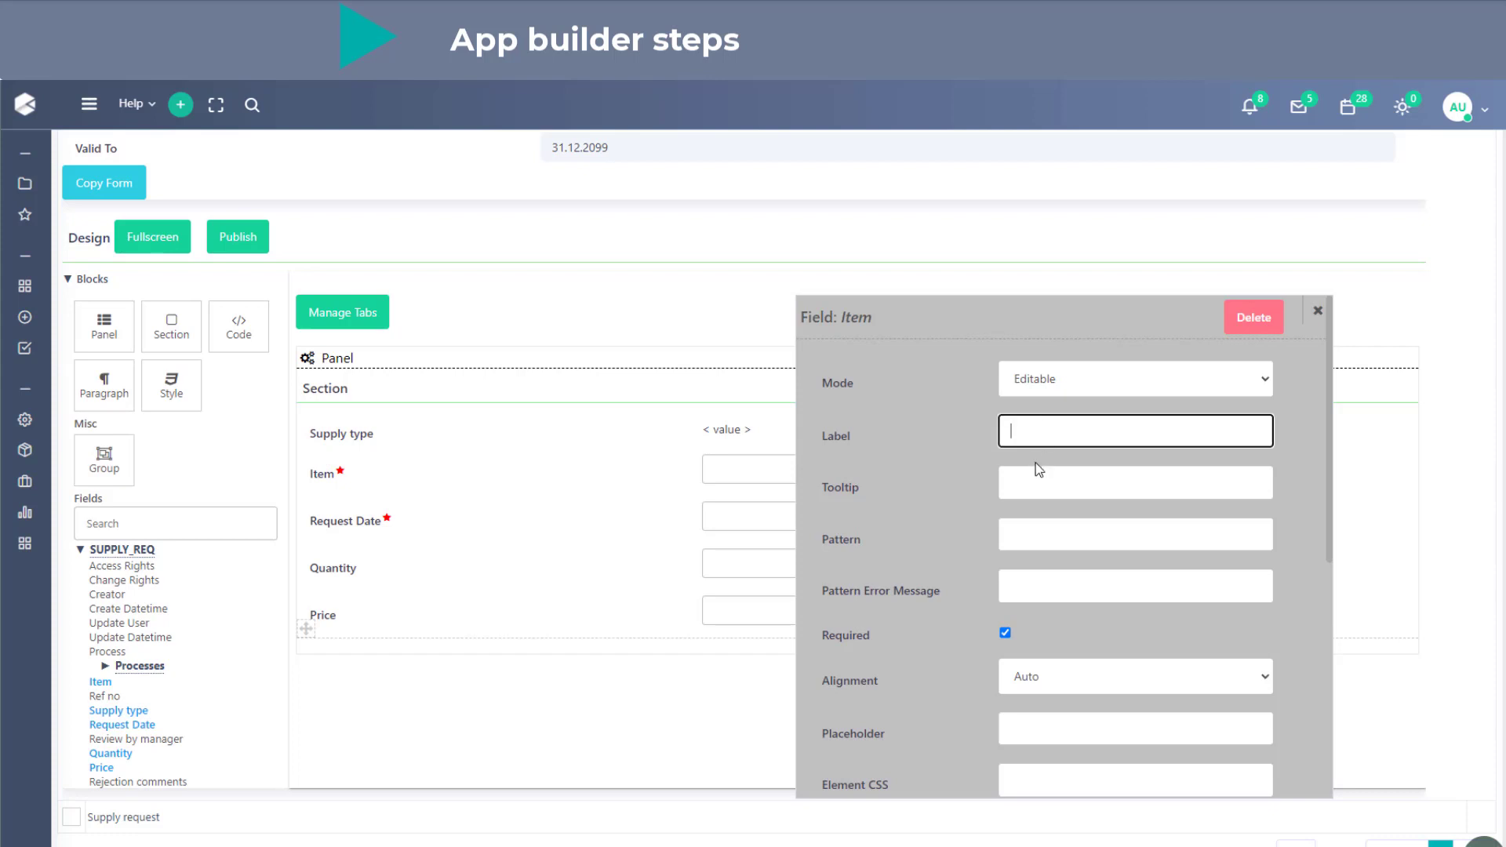
left_click(1007, 381)
left_click(1023, 418)
left_click(355, 506)
left_click(1004, 380)
left_click(1021, 422)
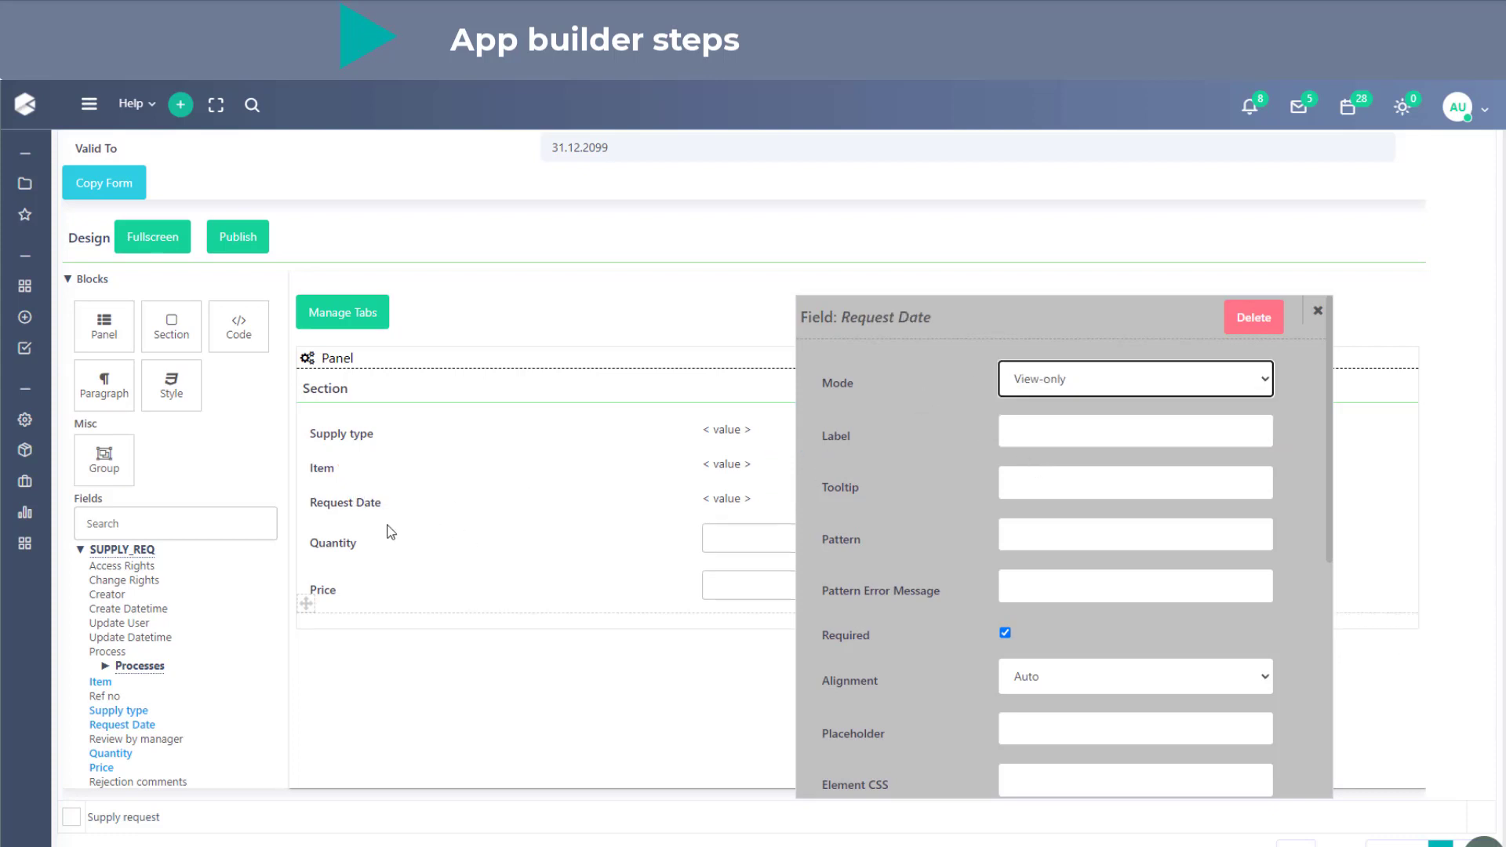
- Set the mode of the Quantity and Price fields to View-only and close the field properties
left_click(342, 536)
left_click(1019, 368)
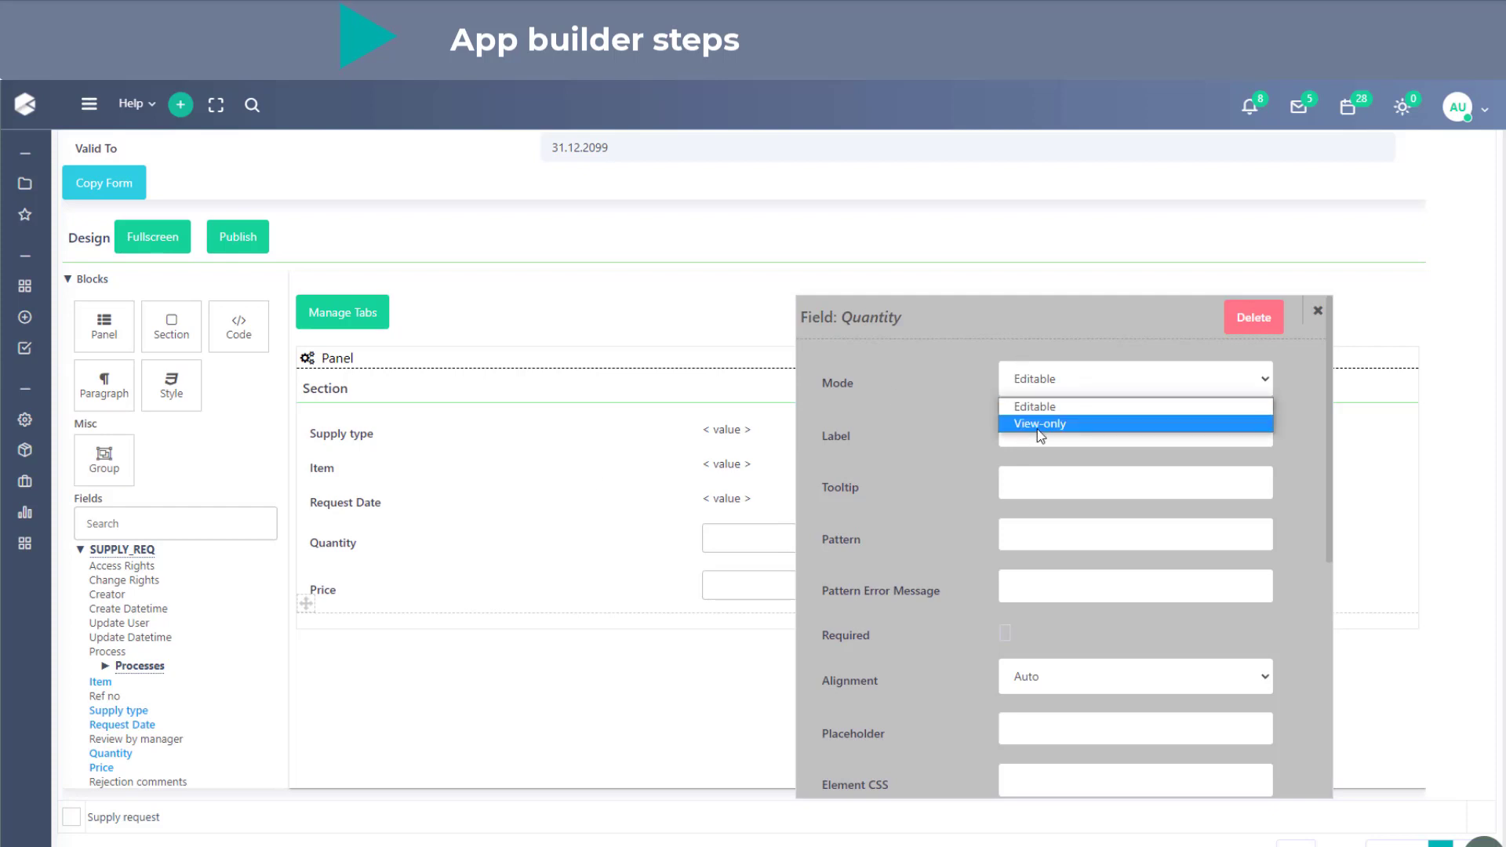
left_click(1037, 430)
left_click(327, 574)
left_click(1043, 375)
left_click(1037, 422)
left_click(1317, 311)
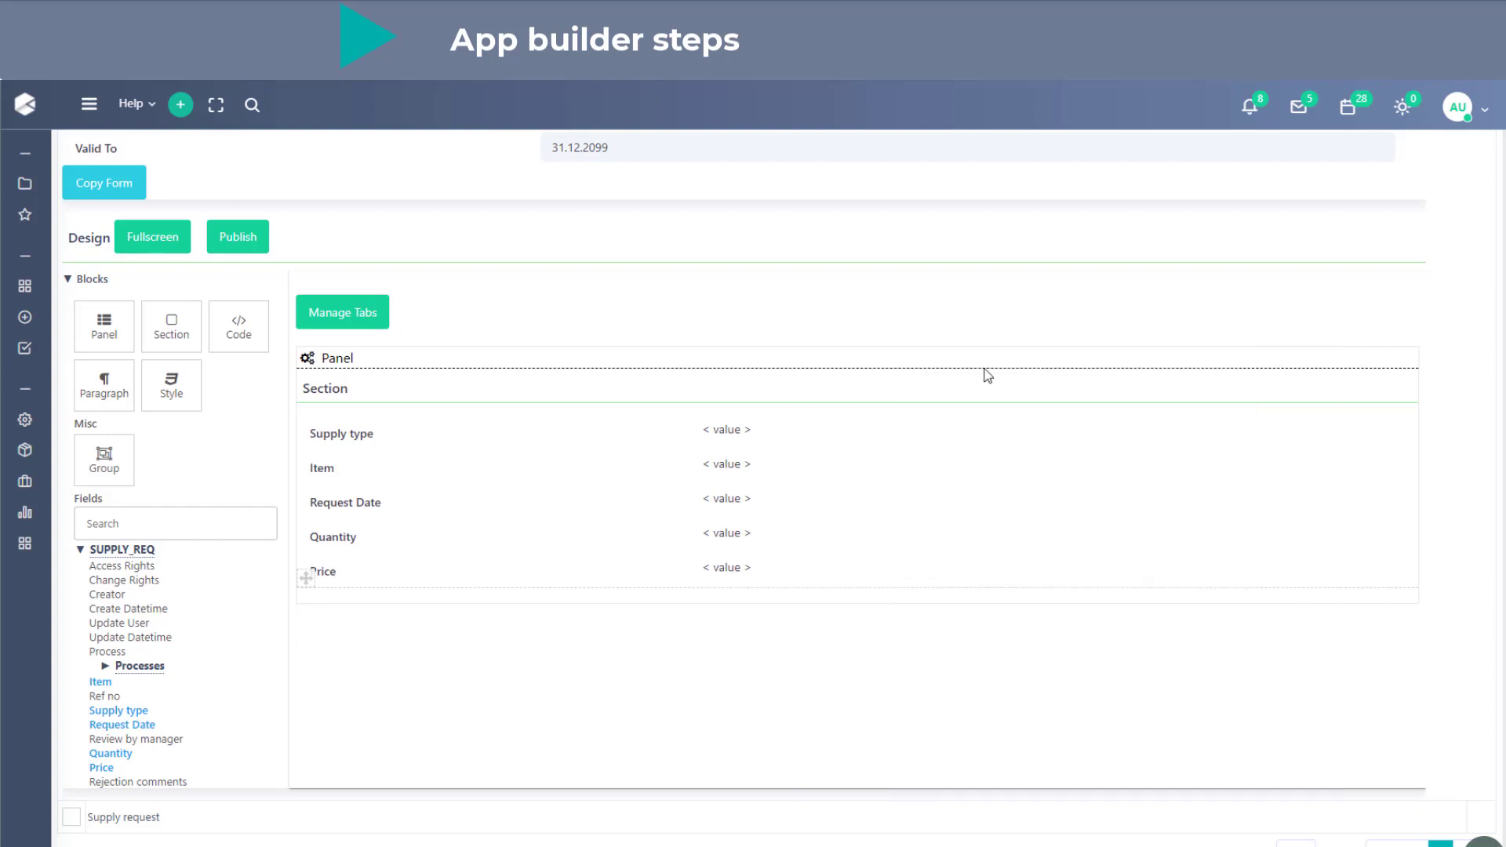
- Label the section holding the request fields "Supply request info"
left_click(342, 392)
left_click_drag(362, 374, 279, 378)
type("Sup")
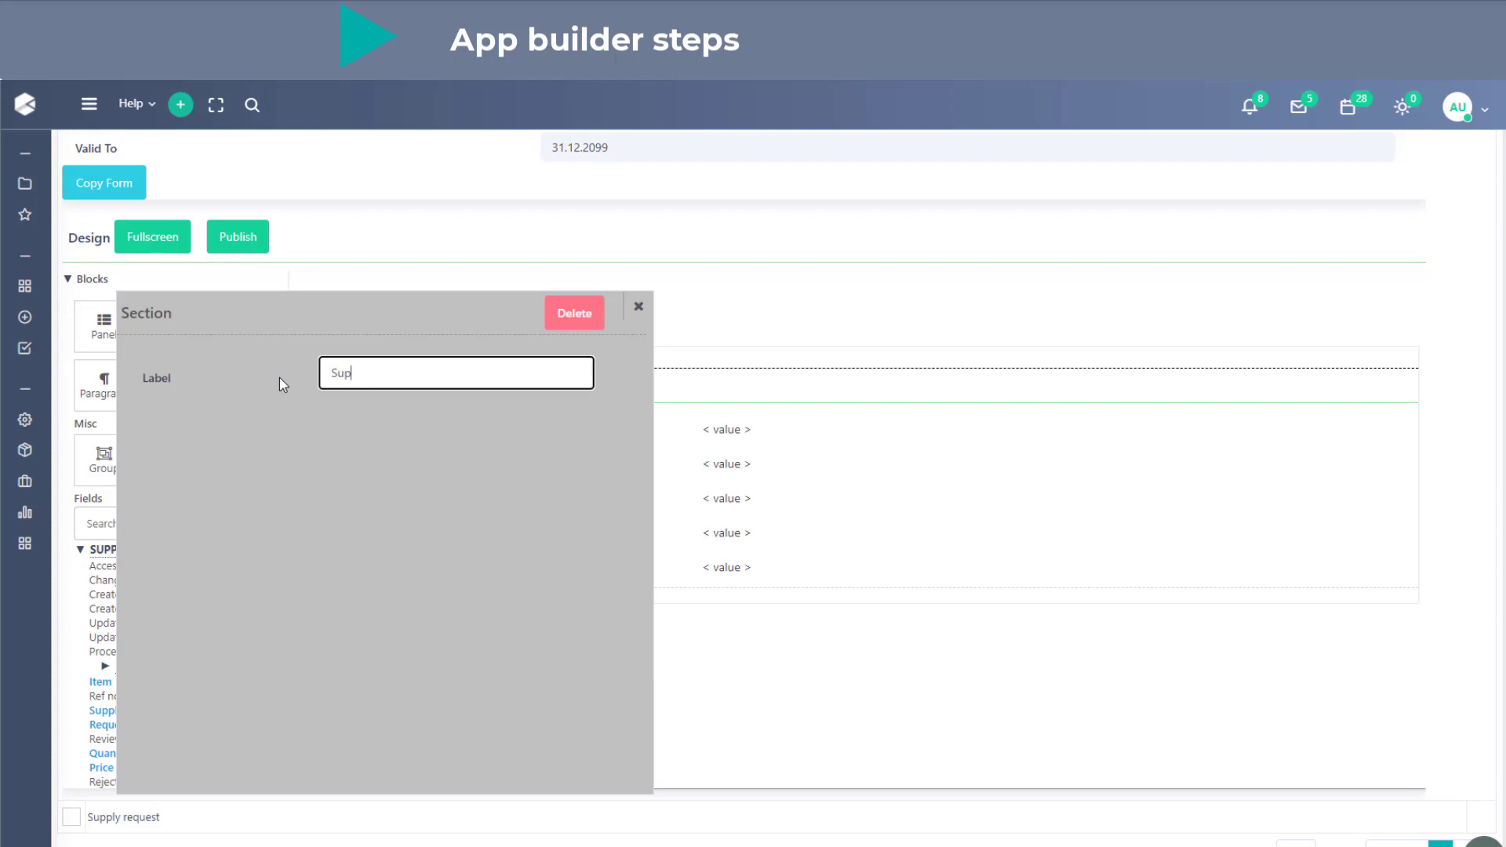
type("ply request info")
left_click(637, 306)
- Add a new section below Supply request info and label it "Manager decision"
left_click_drag(171, 325, 417, 681)
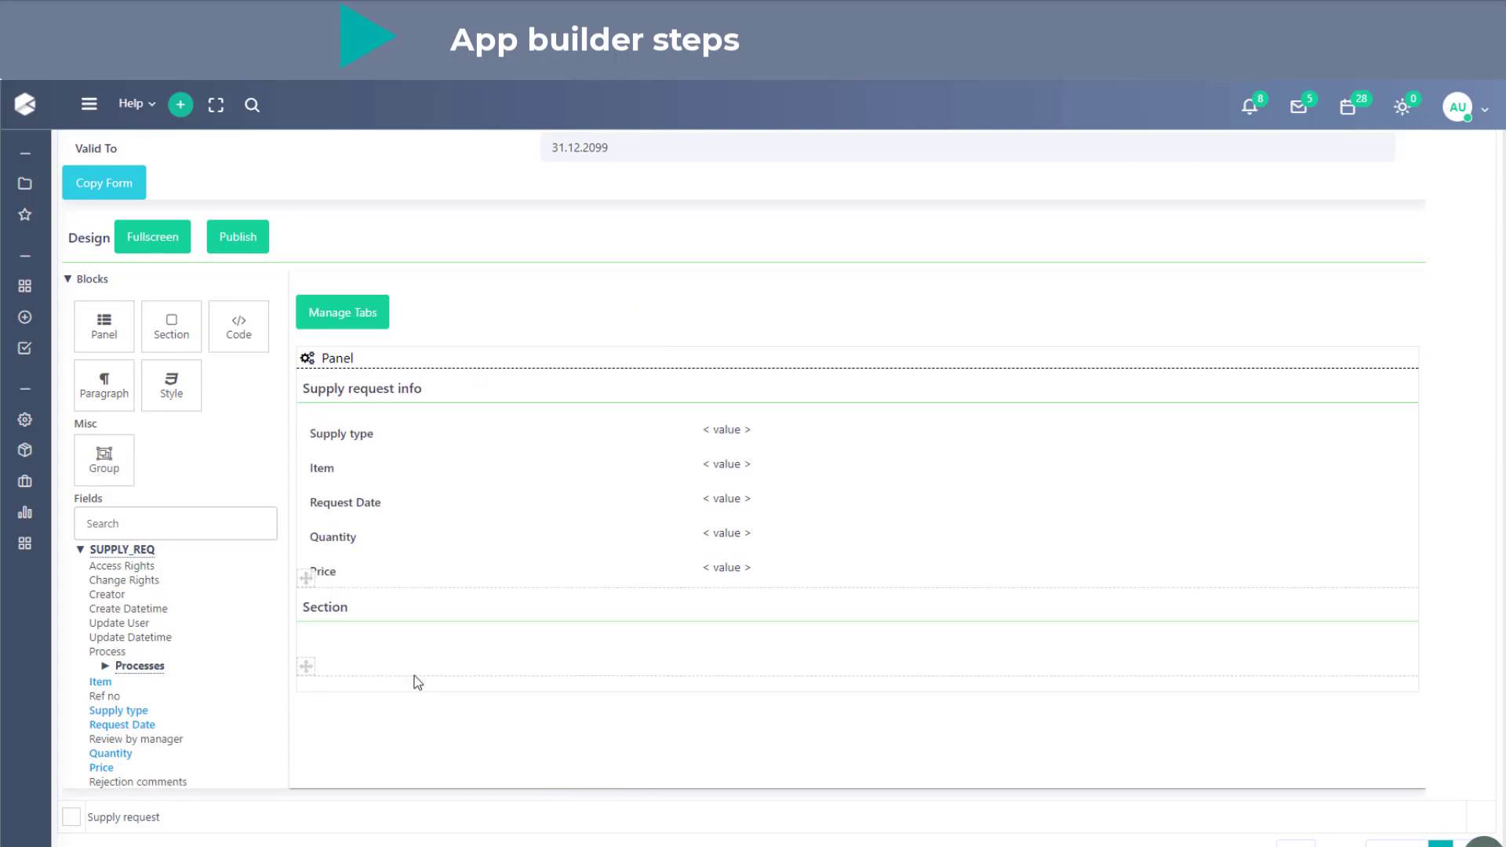
type("Manager decision")
key("Return")
- Place the Review by manager and Rejection comments fields in the Manager decision section and make Review by manager required
left_click_drag(154, 739, 401, 663)
left_click_drag(124, 782, 454, 715)
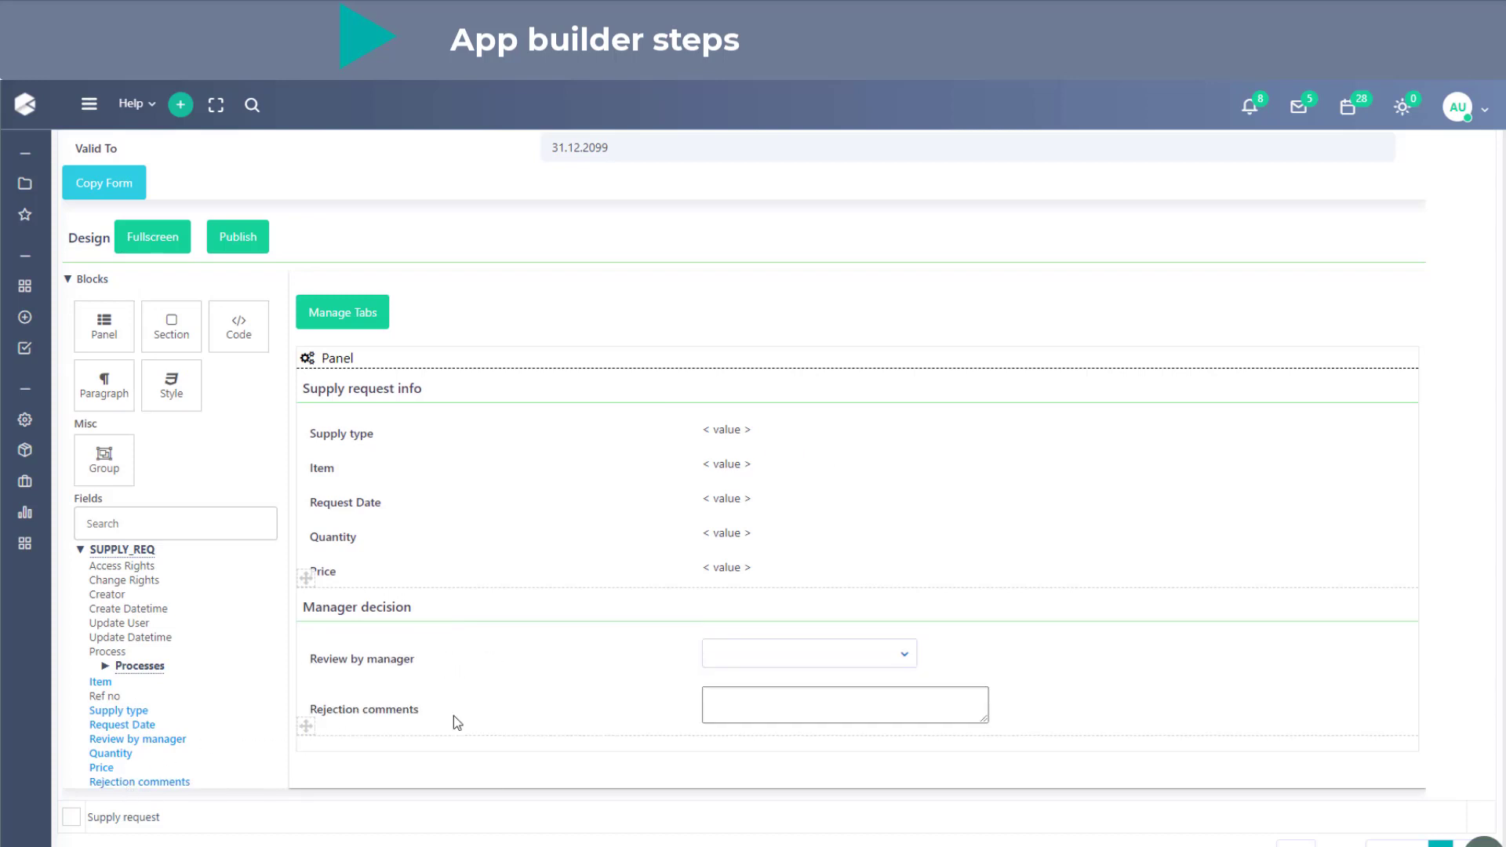
left_click(353, 657)
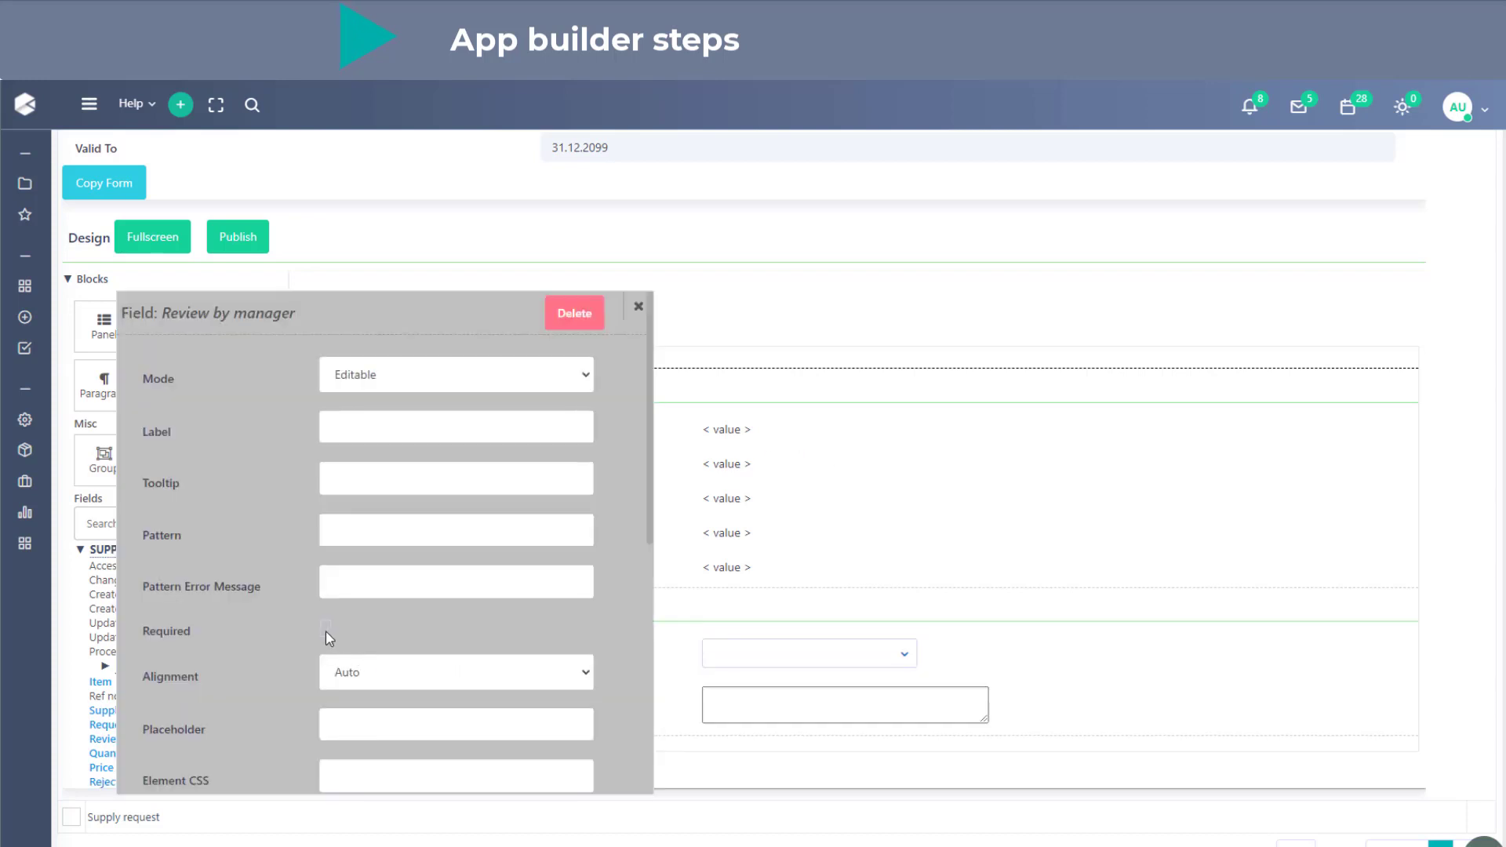
left_click(326, 627)
left_click(638, 306)
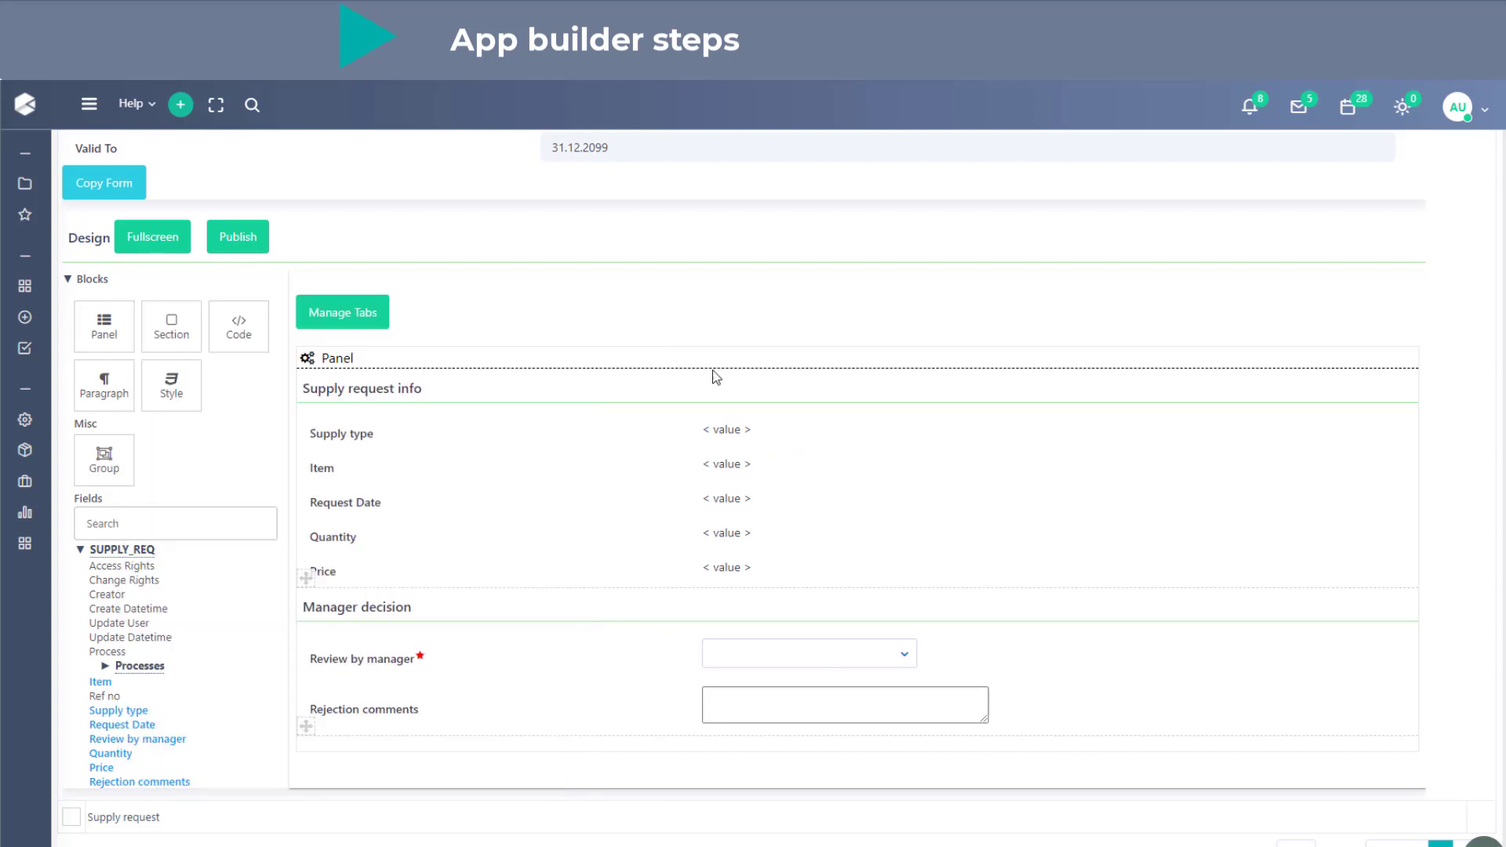
- Give the Rejection comments field the placeholder "Please type your comments here." and publish the form design
left_click(788, 690)
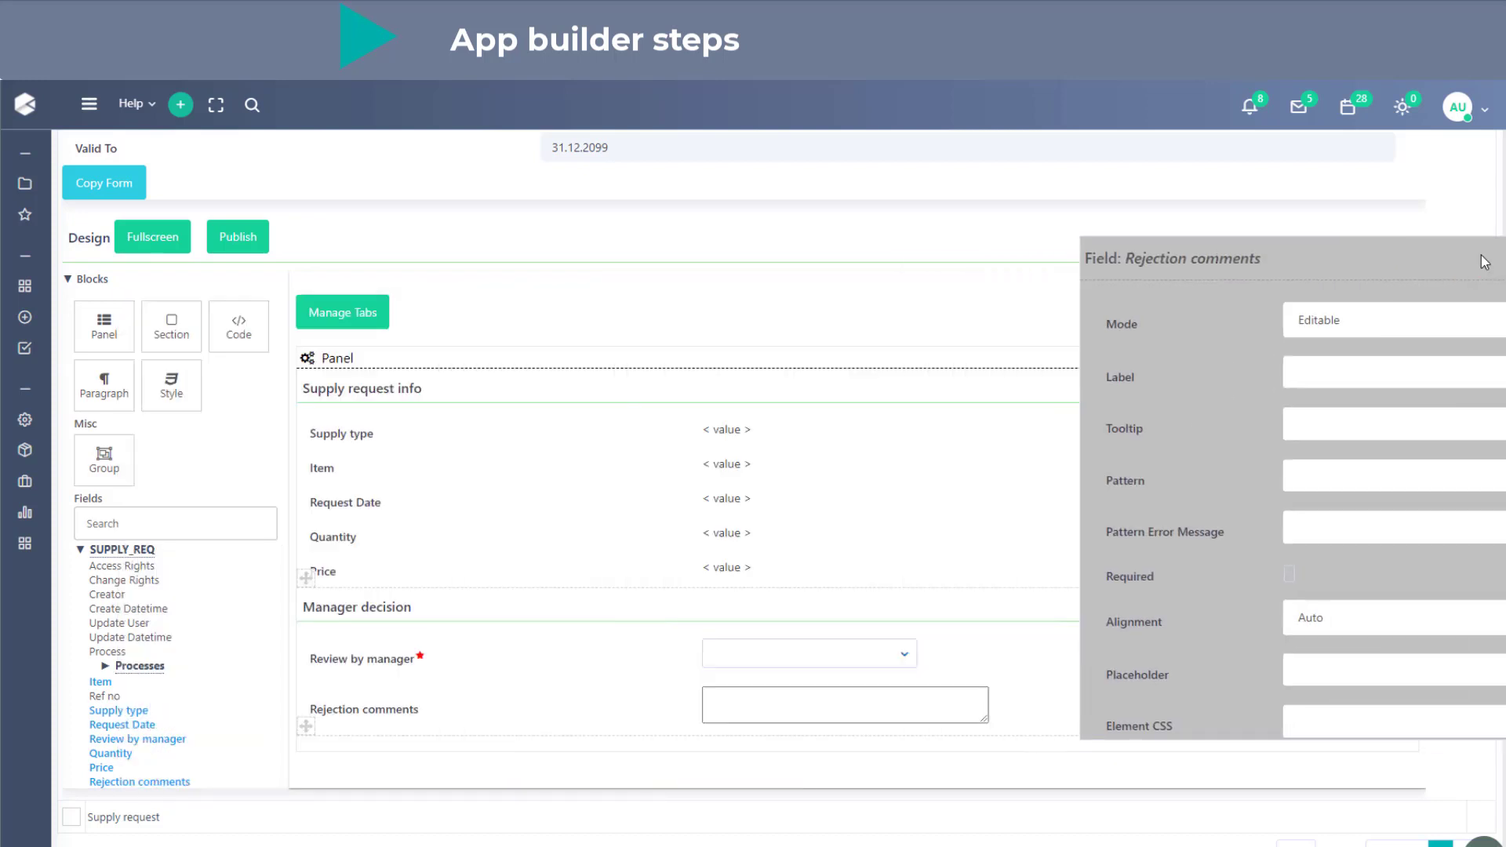
left_click(1164, 637)
type("Pleas")
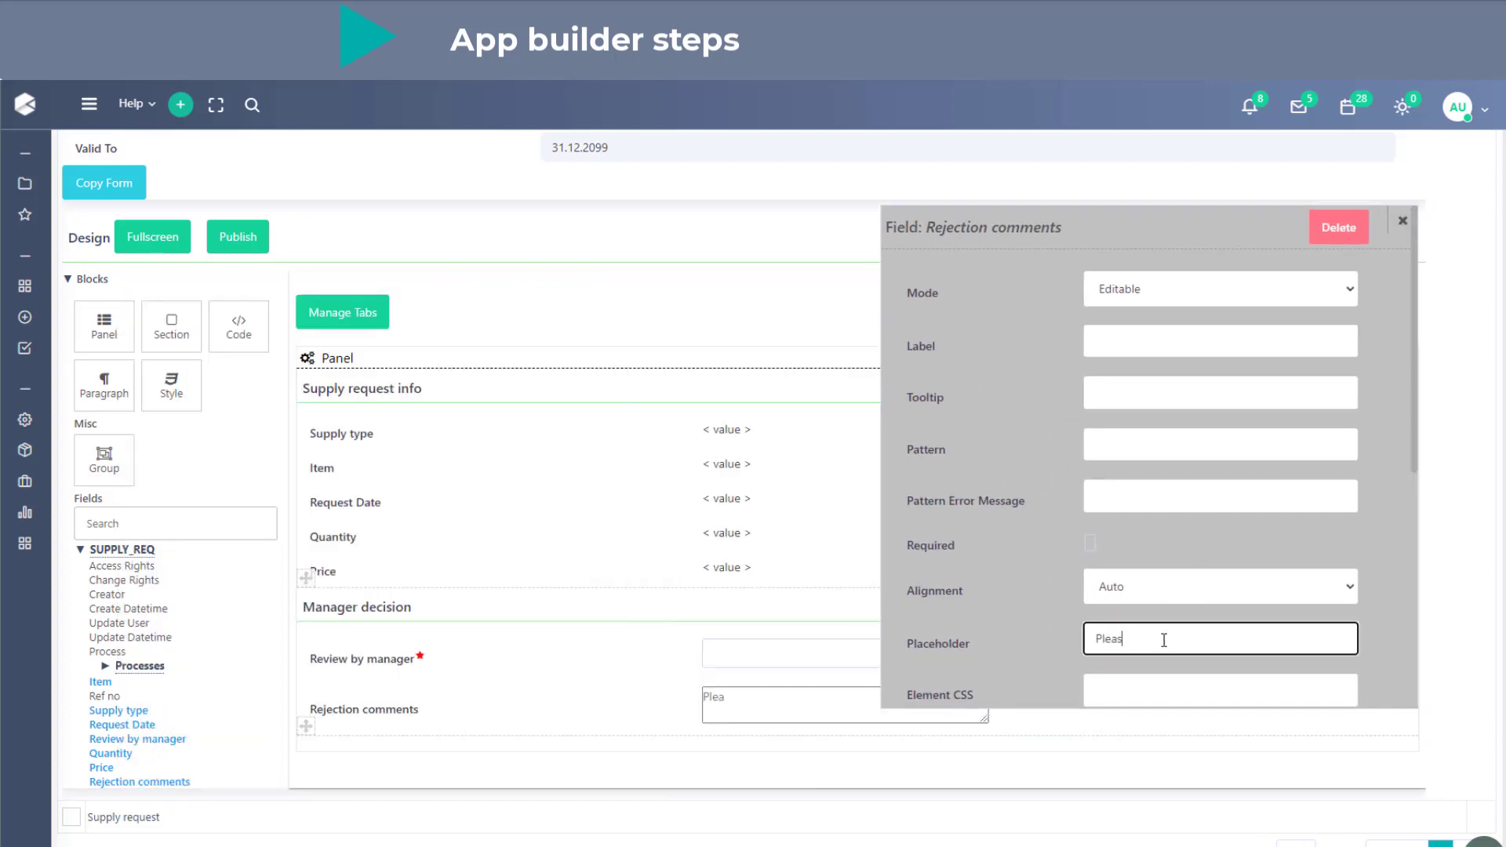
type("e type your commen")
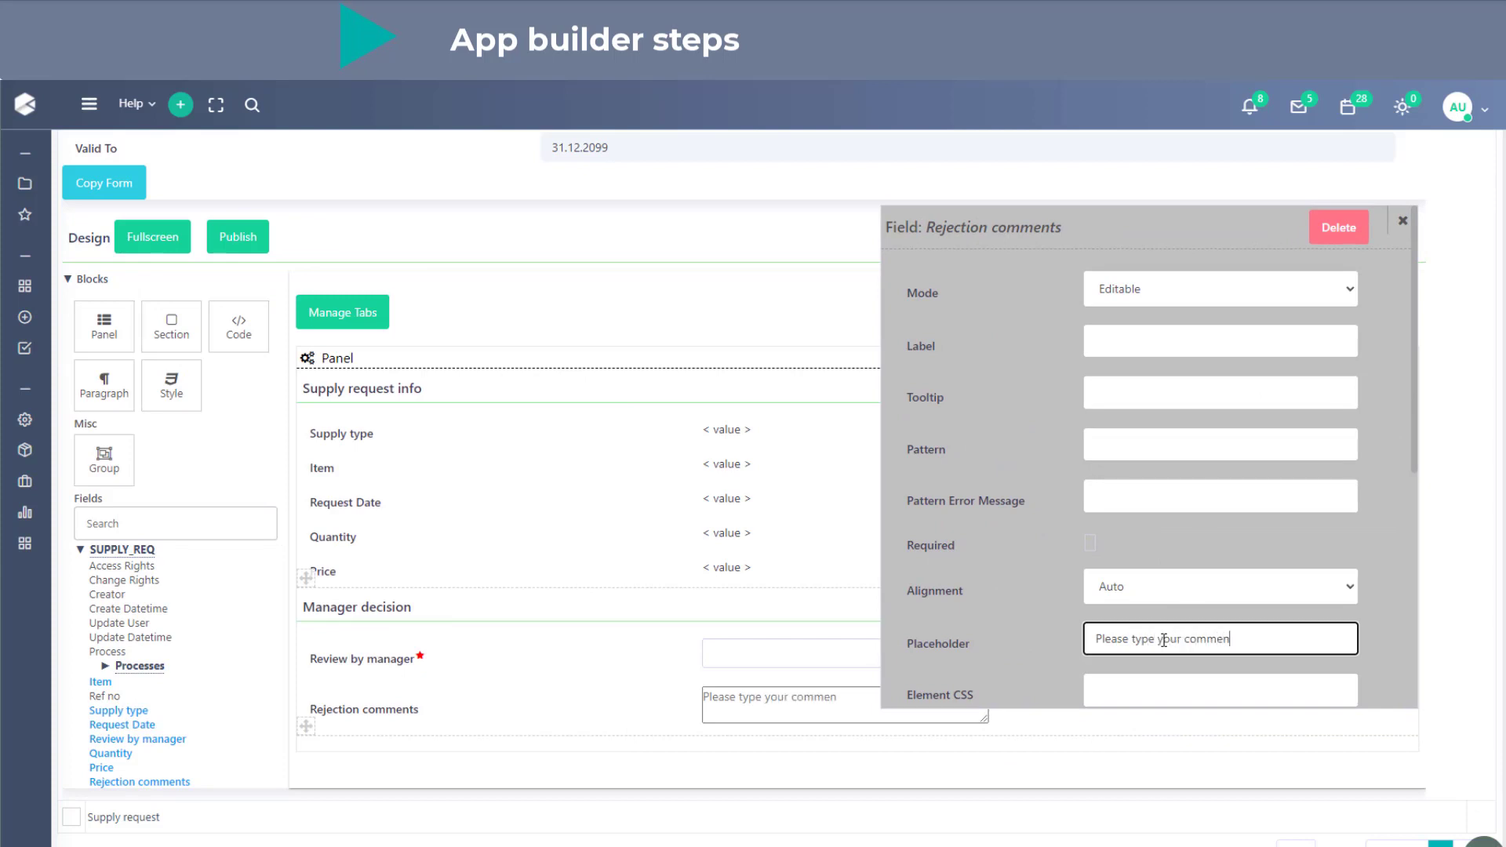
type("ts her")
left_click(1402, 221)
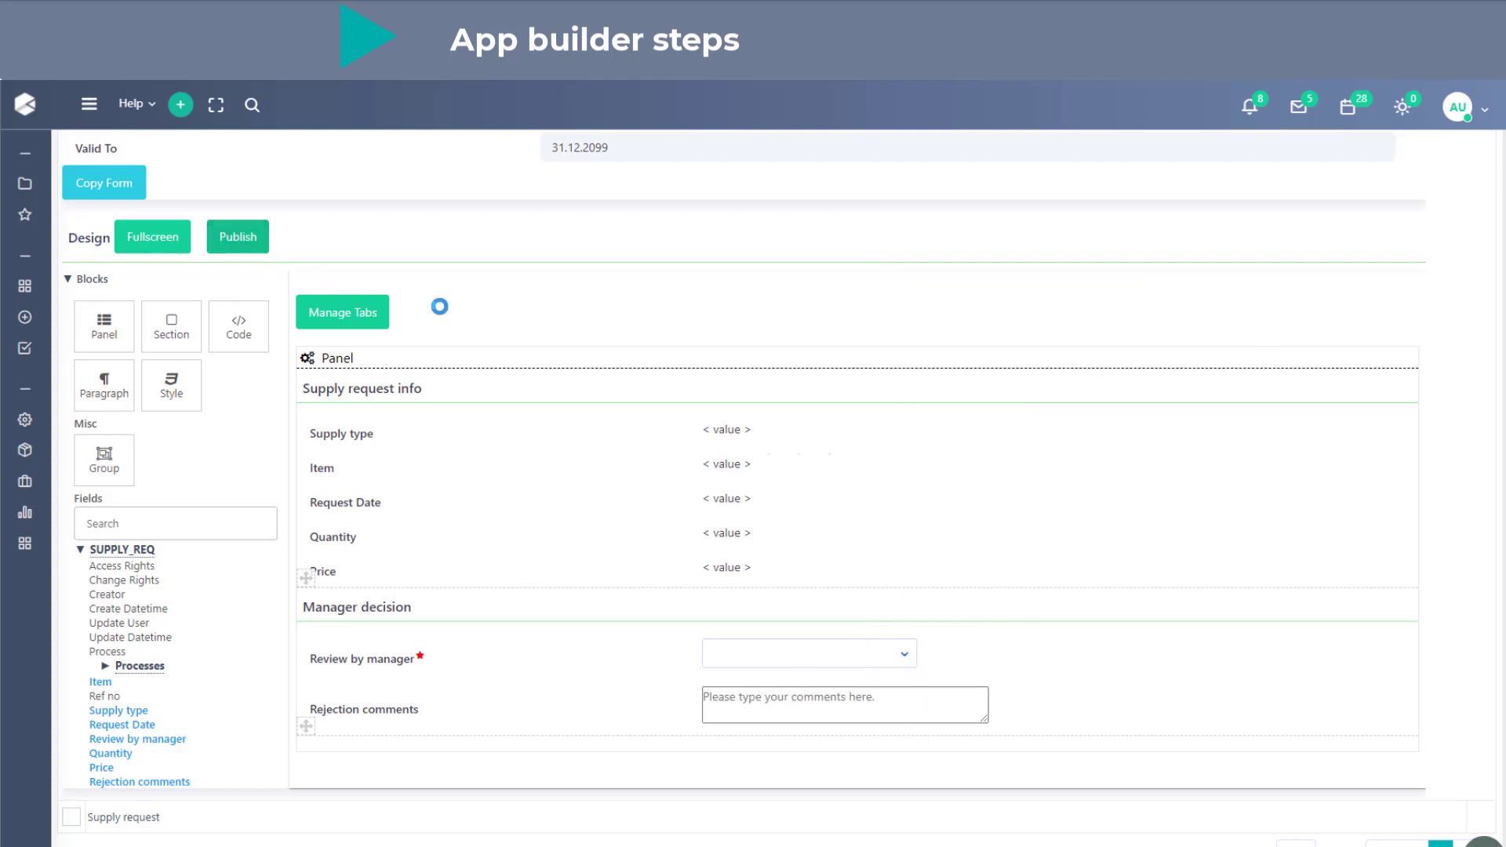
left_click(239, 241)
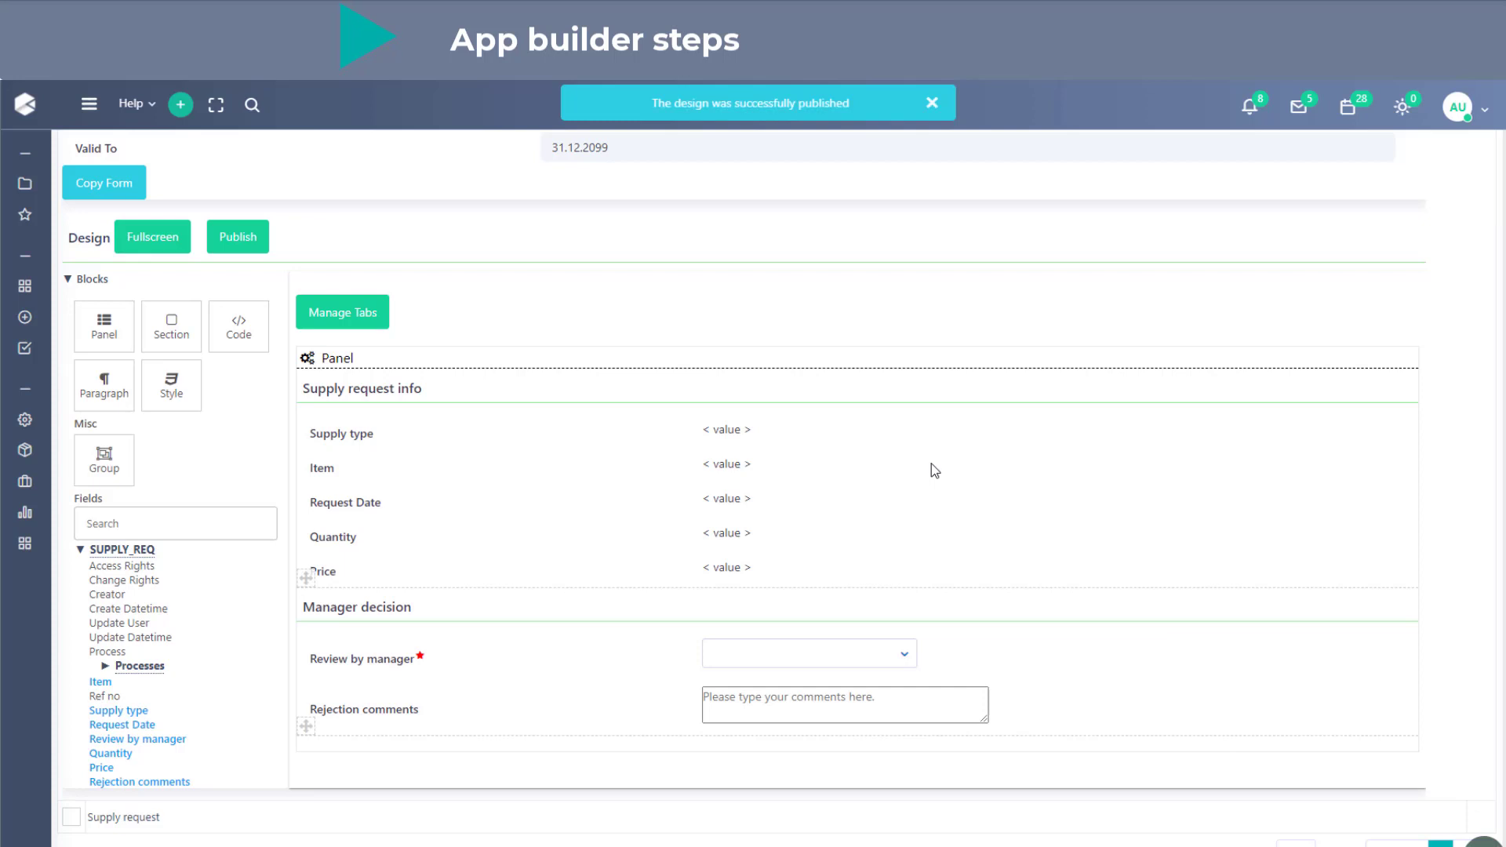
- Copy the Review Supply request form under the title "Re-submit Supply request" and save the copy
scroll(931, 464, "up", 8)
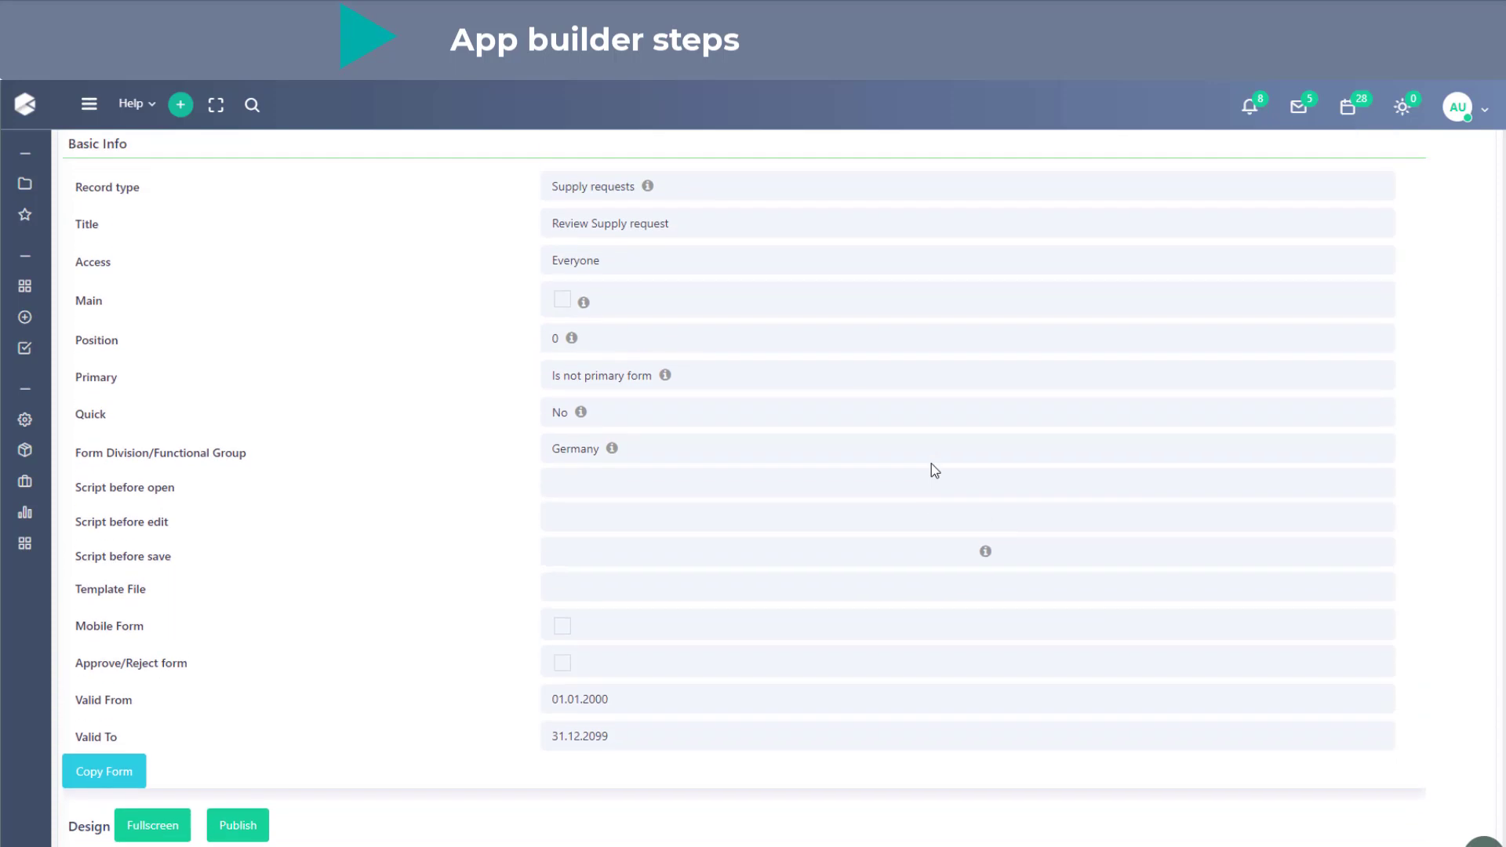
scroll(930, 463, "up", 4)
scroll(930, 464, "down", 4)
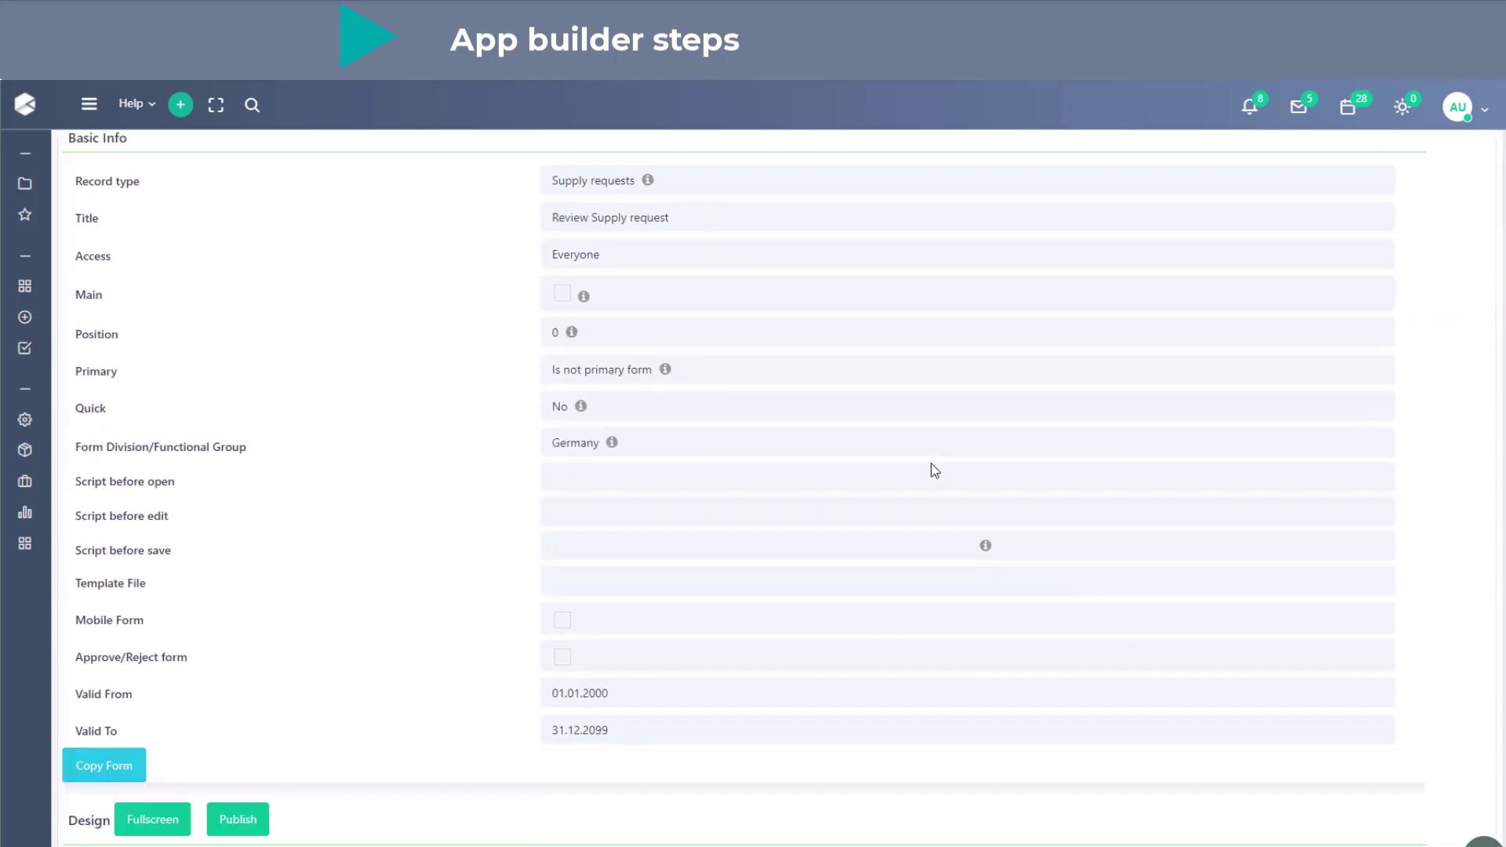
left_click(142, 763)
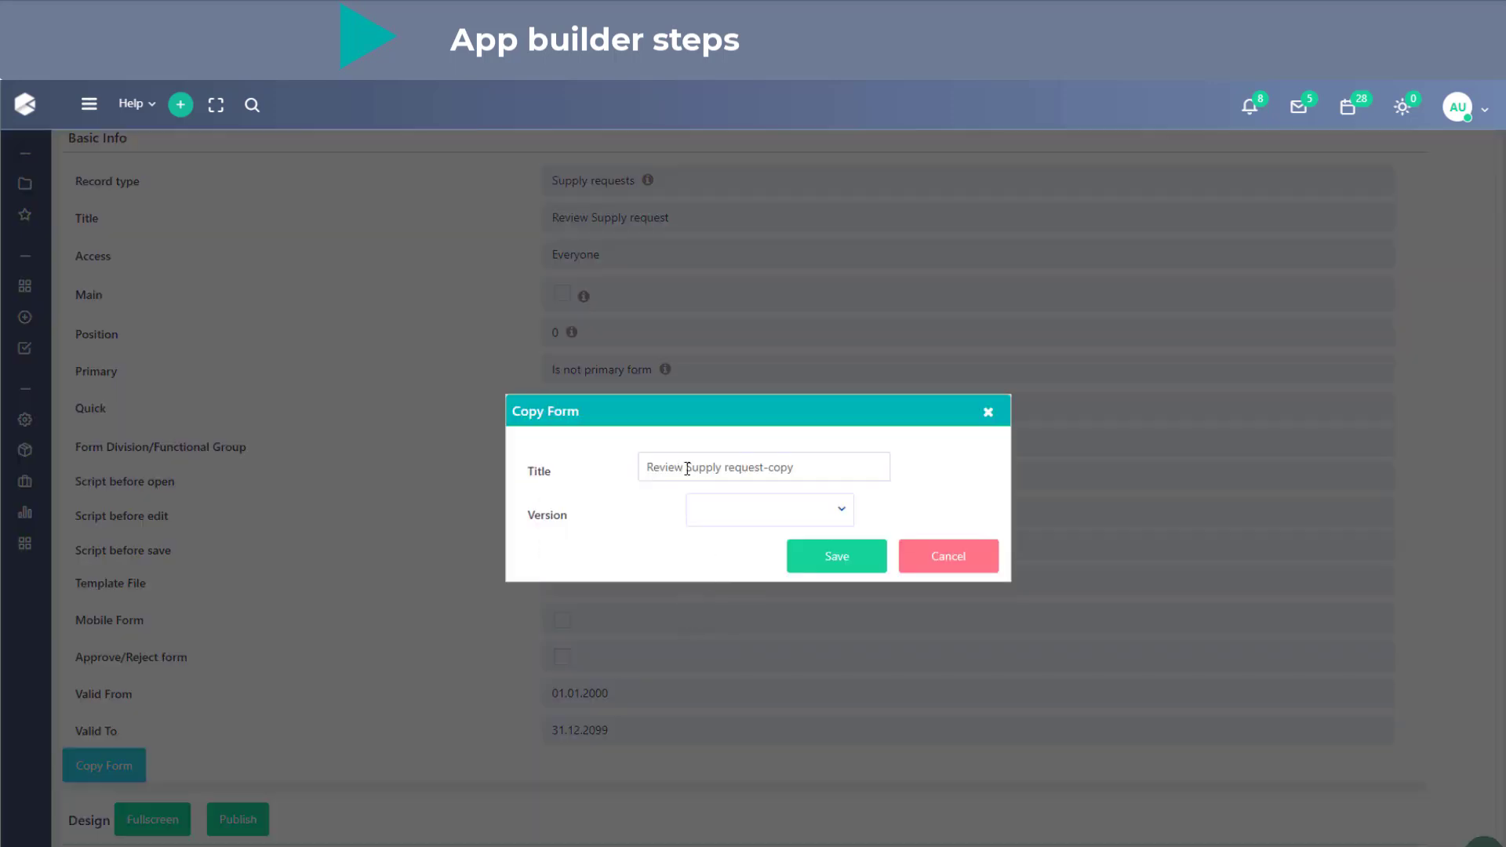
left_click(658, 466)
key("shift+Right")
key("shift+Right")
key("shift+Right")
key("shift+Right")
key("shift+Right")
type("e-submit")
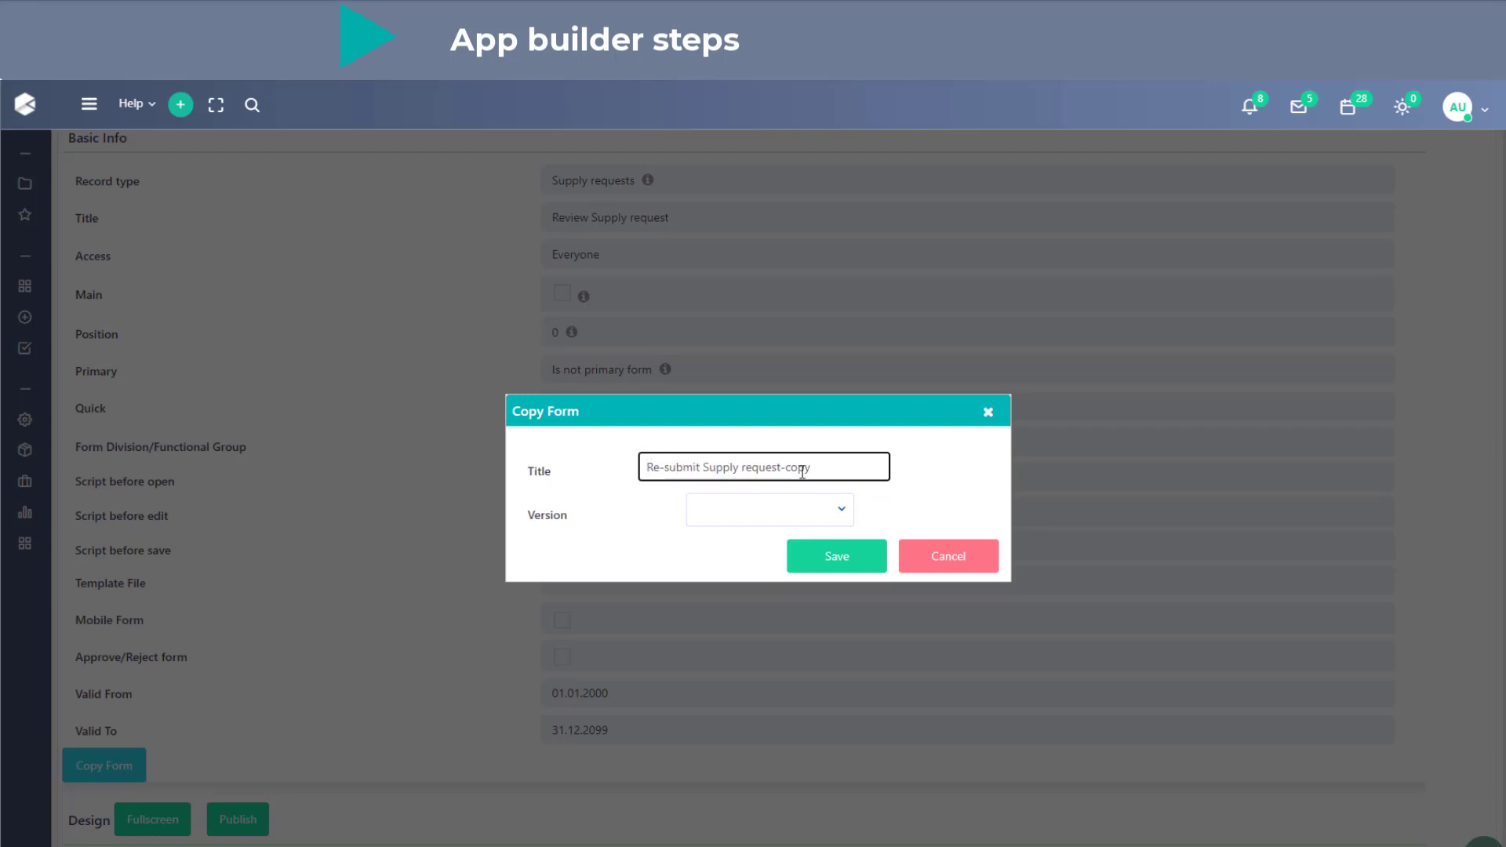
left_click_drag(780, 466, 853, 469)
key("BackSpace")
left_click(834, 559)
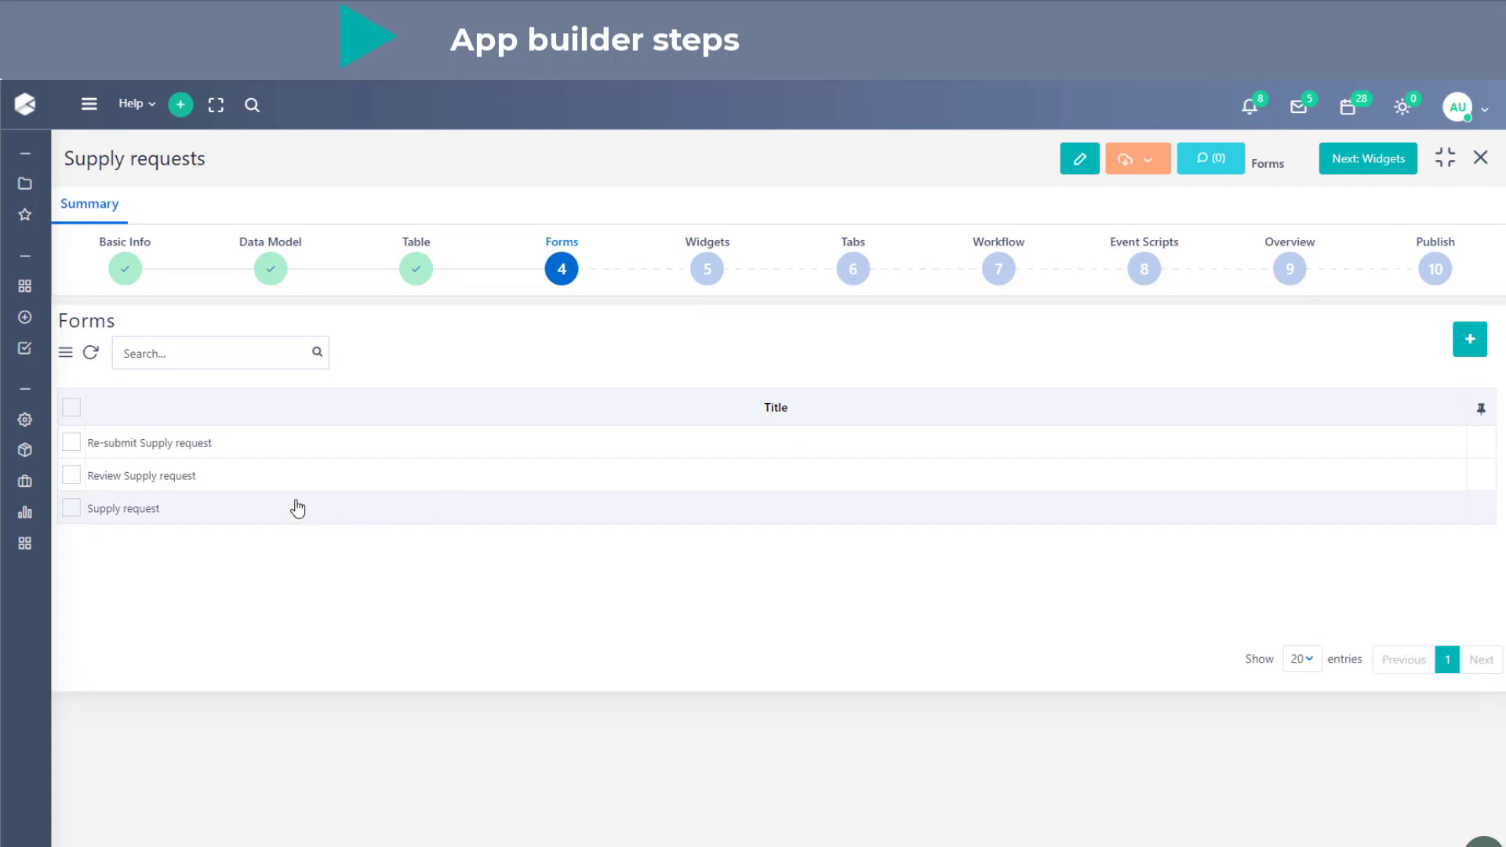
- Open the Re-submit Supply request form and set the Supply type field's mode to Editable
left_click(245, 455)
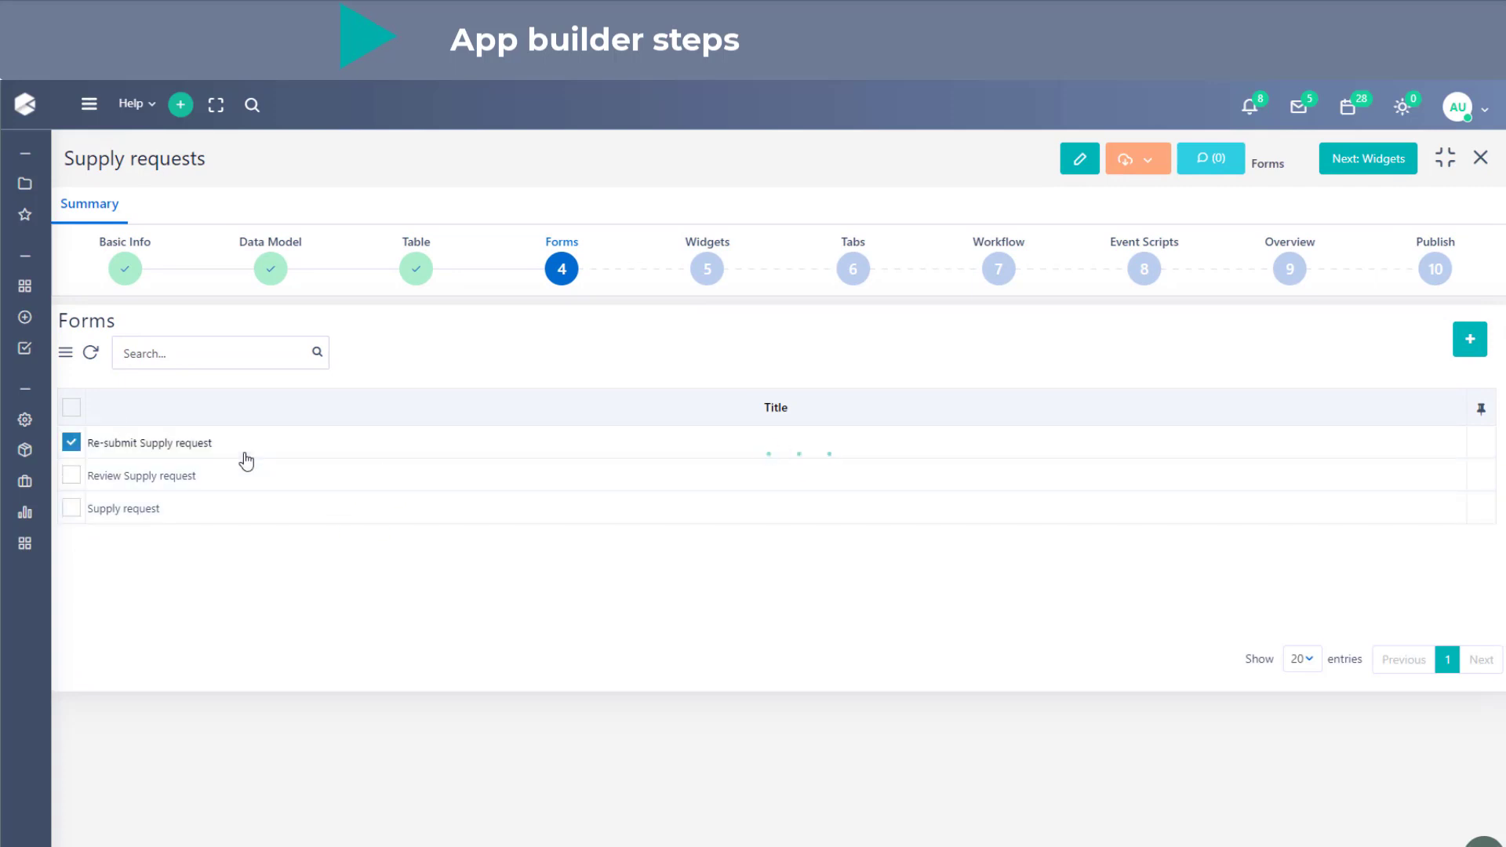
scroll(557, 675, "down", 15)
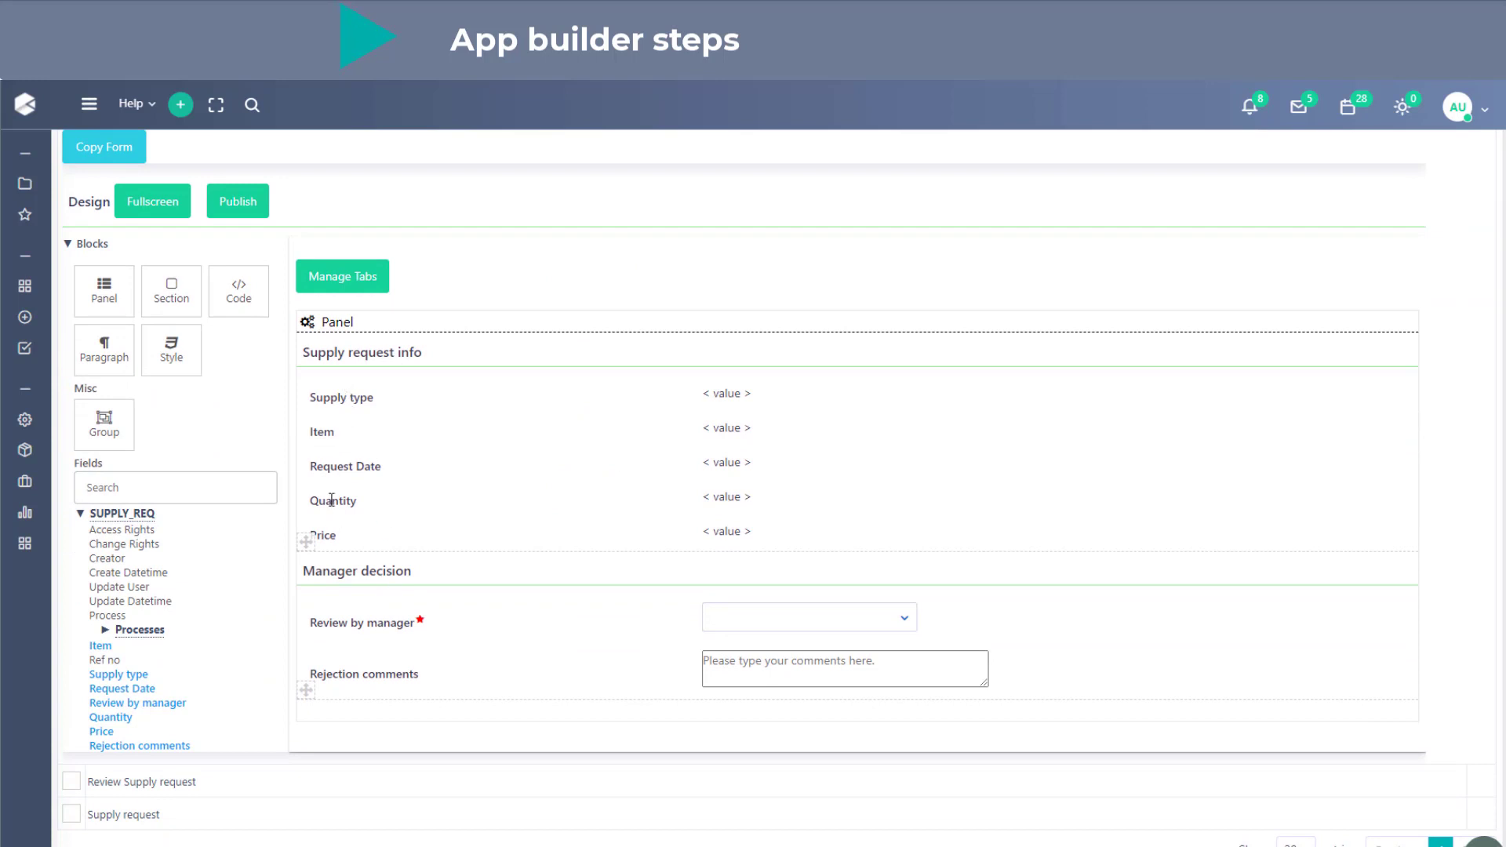
left_click(345, 396)
left_click(357, 386)
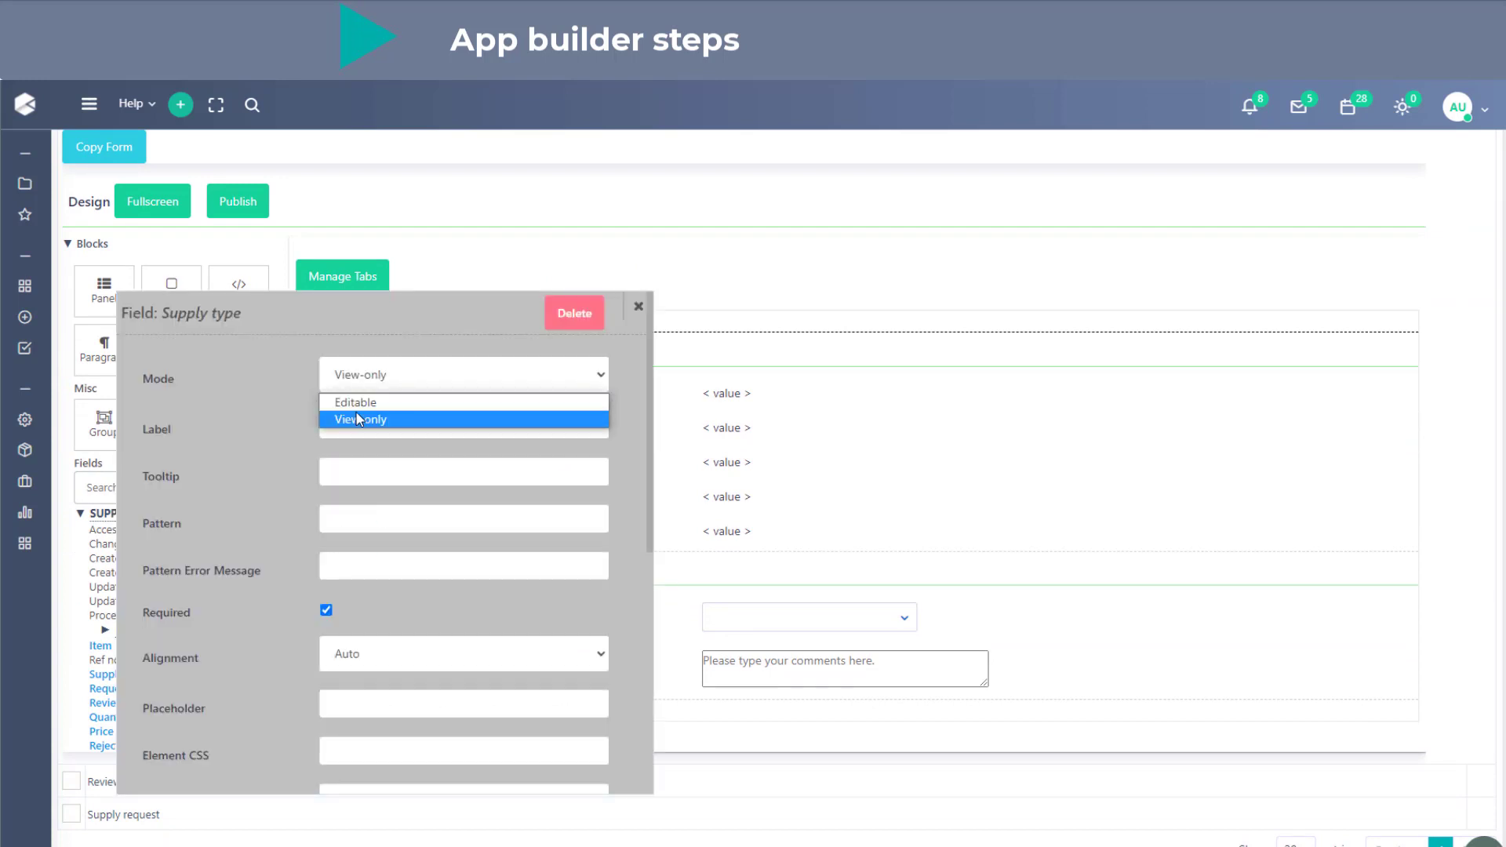
left_click(355, 402)
- Set the mode of the Item and Request Date fields to Editable
left_click(749, 440)
left_click(474, 387)
left_click(458, 411)
left_click(468, 392)
left_click(468, 400)
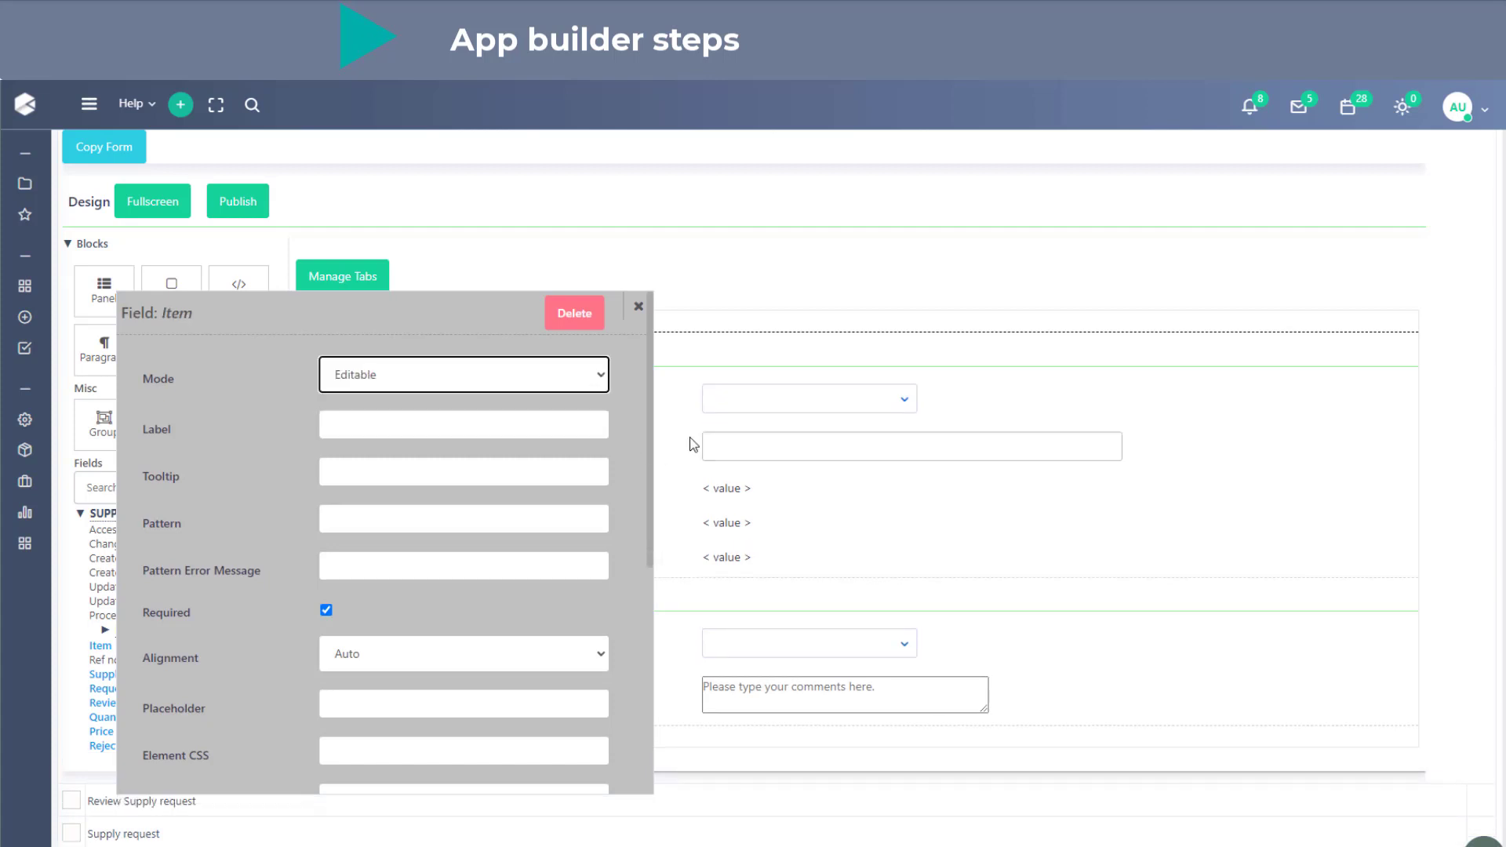
left_click(733, 482)
left_click(494, 380)
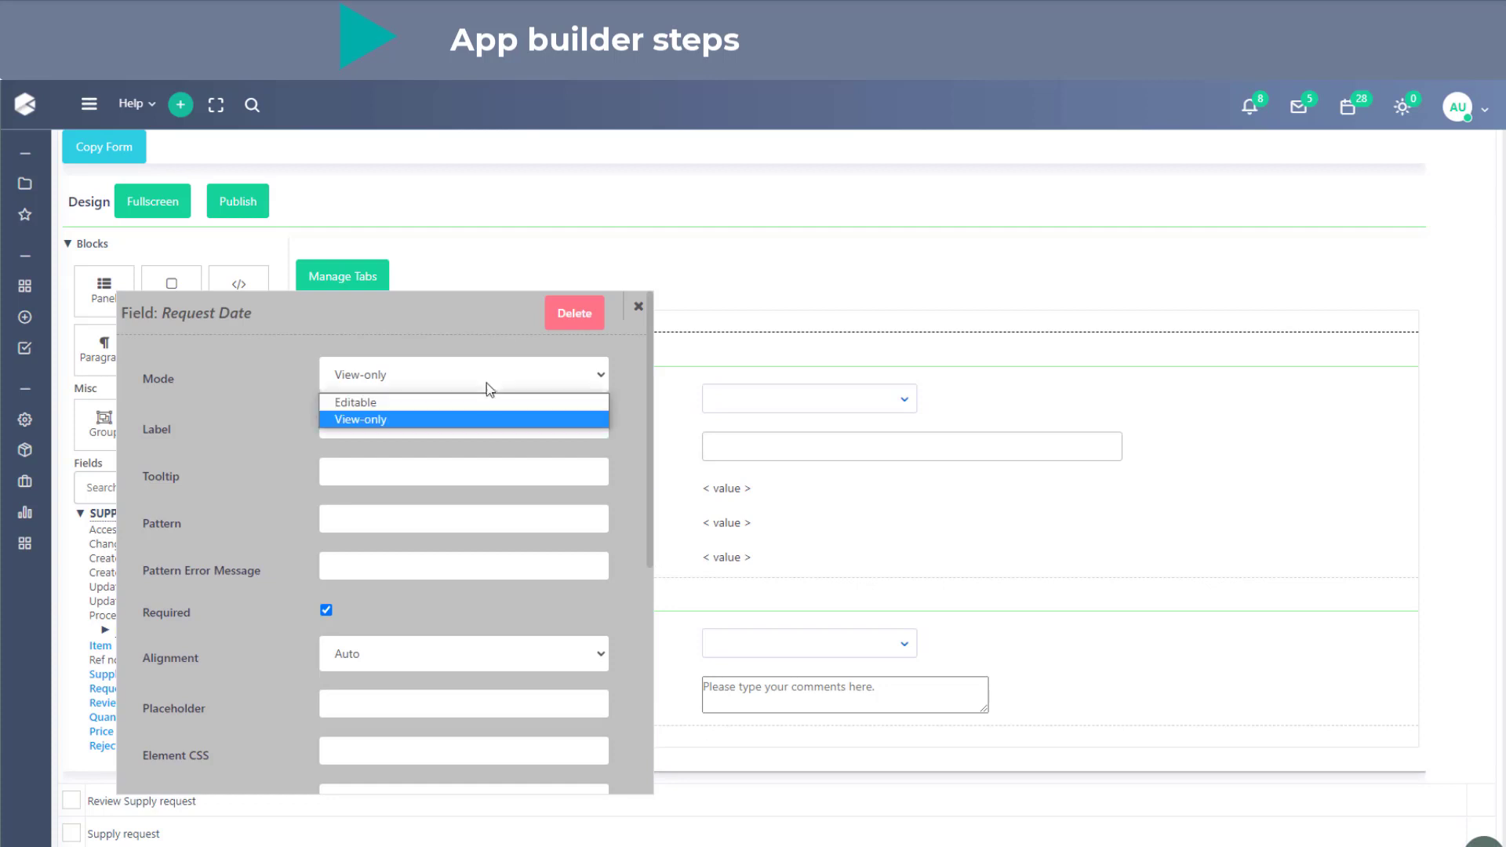
left_click(474, 403)
- Set the mode of the Quantity and Price fields to Editable
left_click(733, 533)
left_click(533, 384)
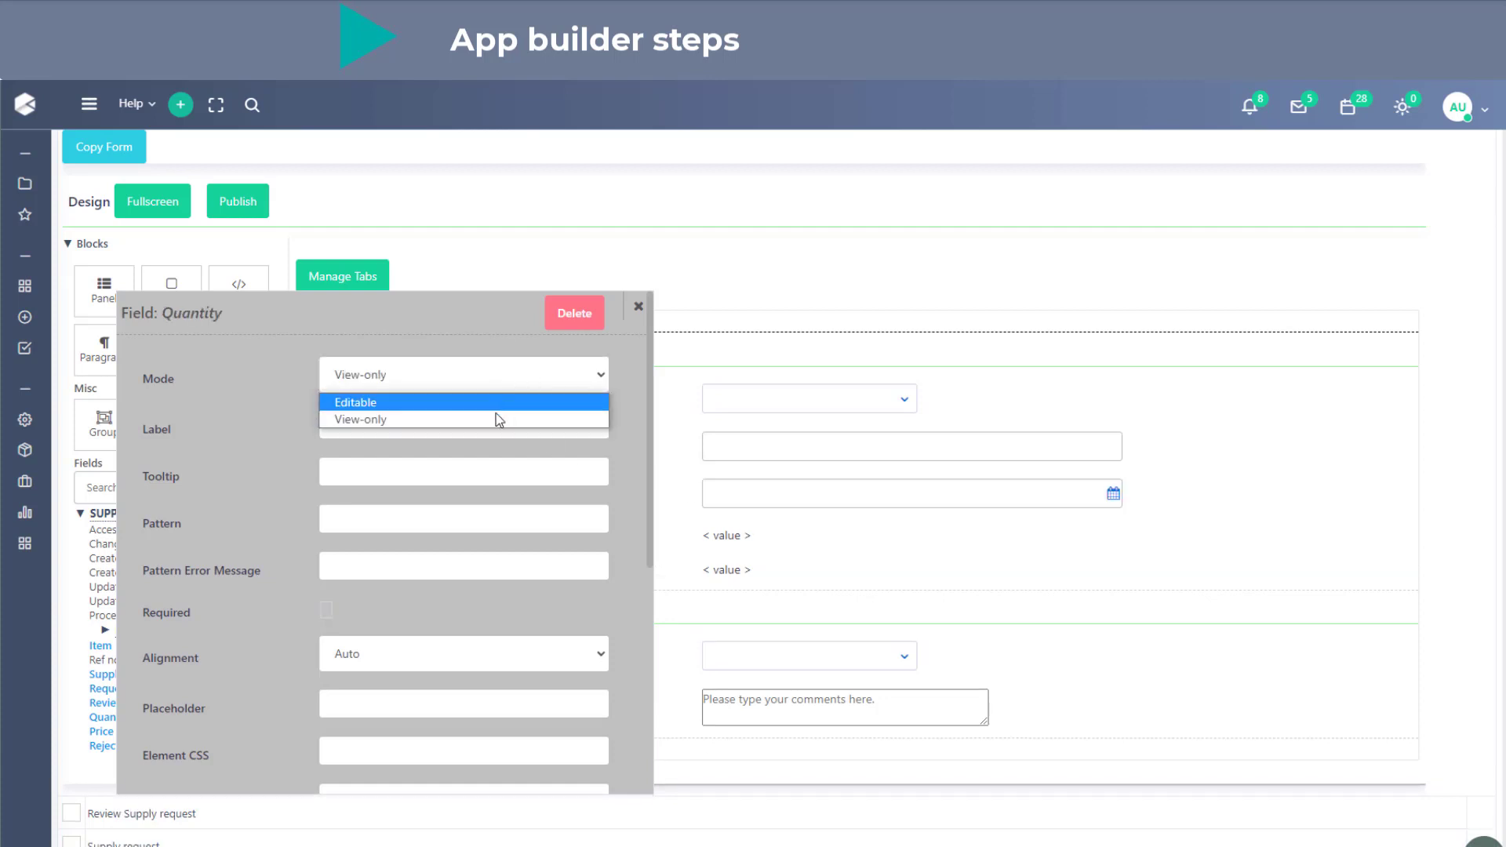
left_click(502, 402)
left_click(723, 582)
left_click(497, 373)
left_click(480, 402)
- Set the mode of the Review by manager and Rejection comments fields to View-only
left_click_drag(487, 327, 1273, 345)
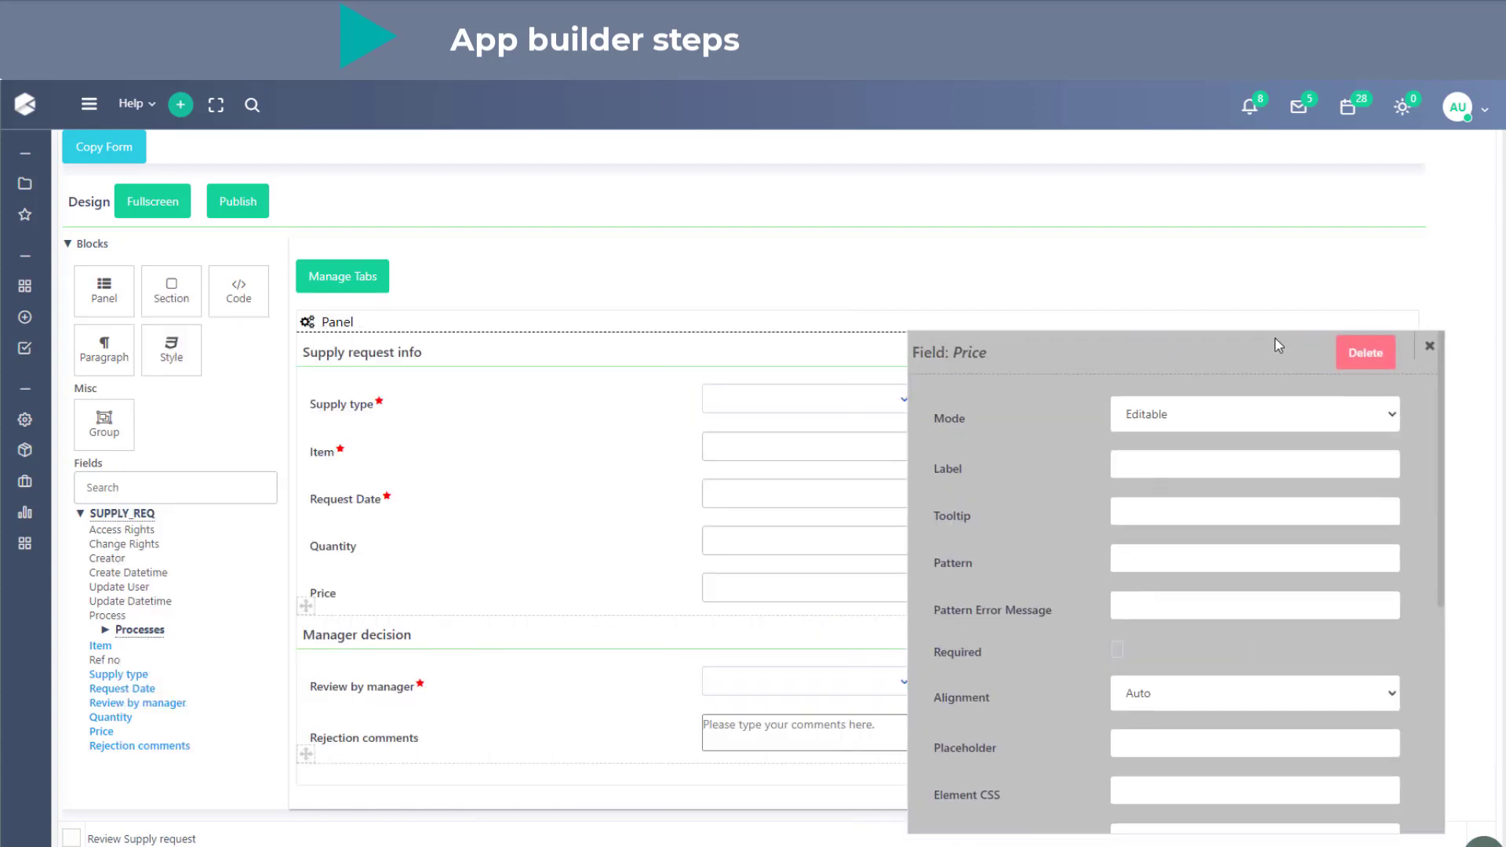
left_click(832, 683)
left_click(1236, 351)
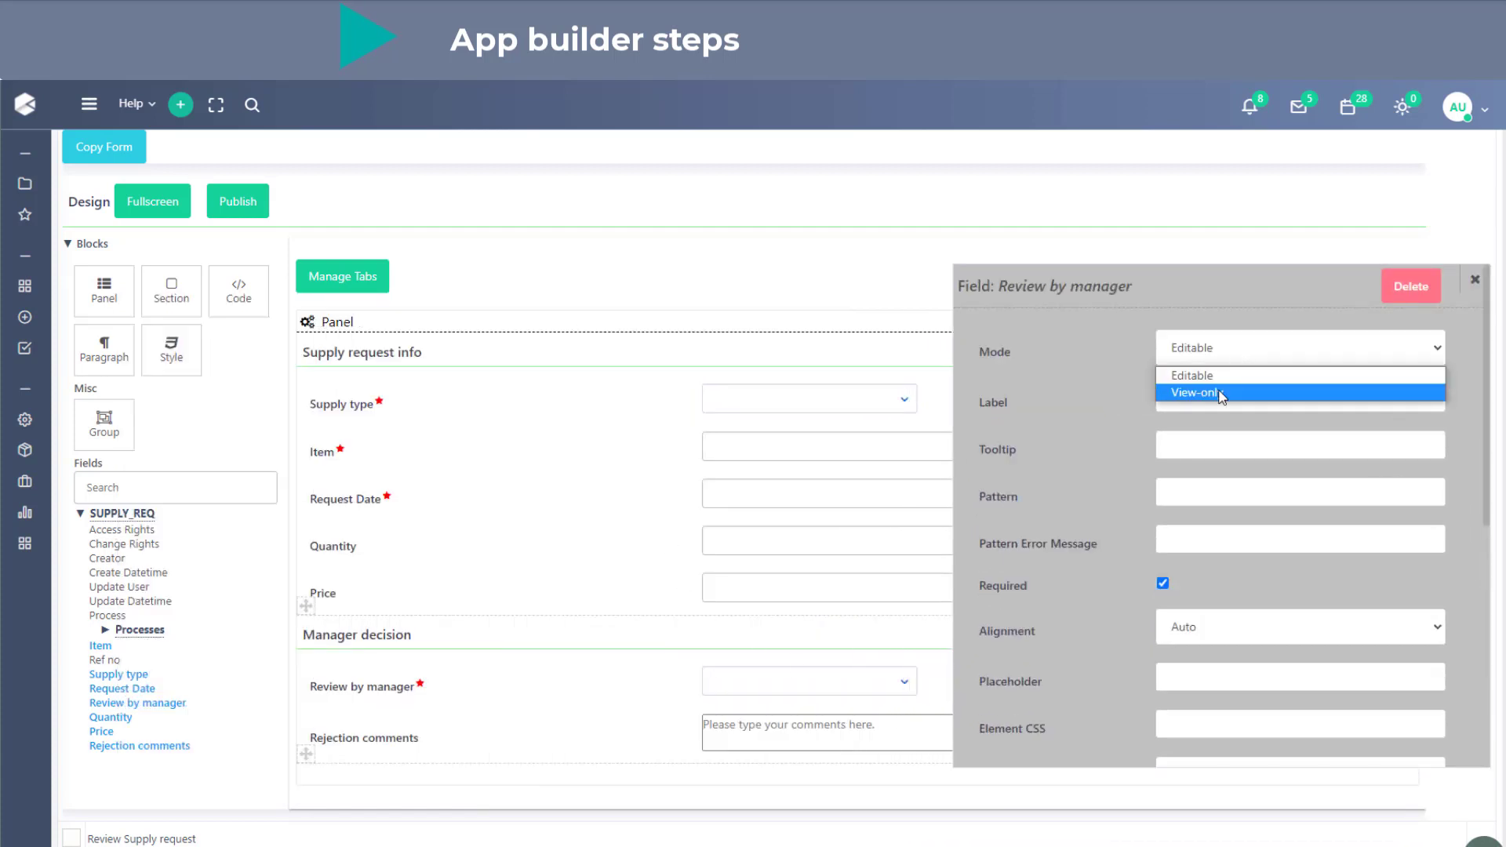
left_click(1129, 392)
left_click(795, 710)
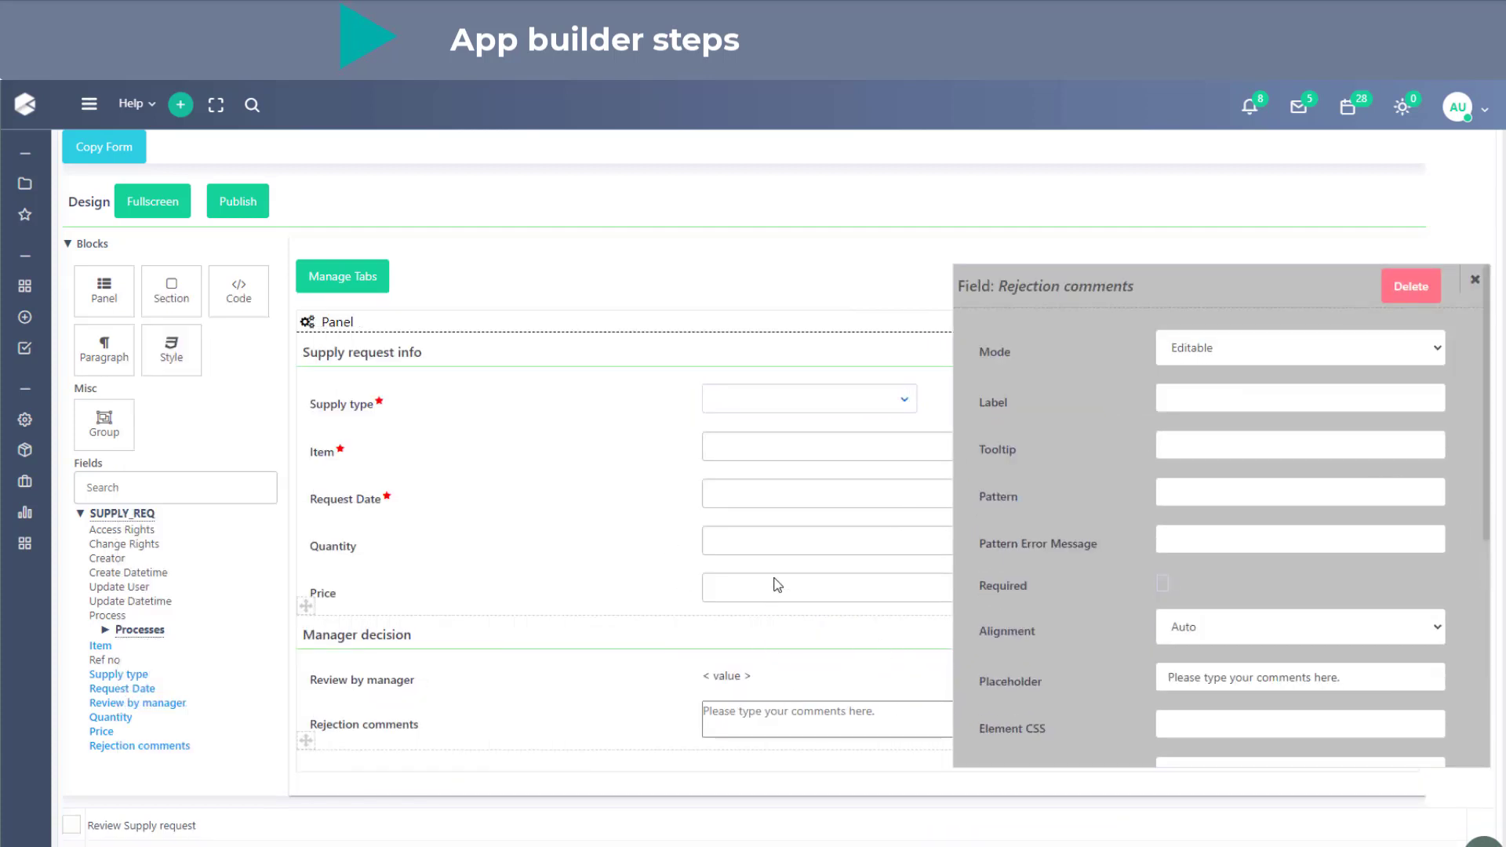
left_click(1190, 353)
left_click(1209, 386)
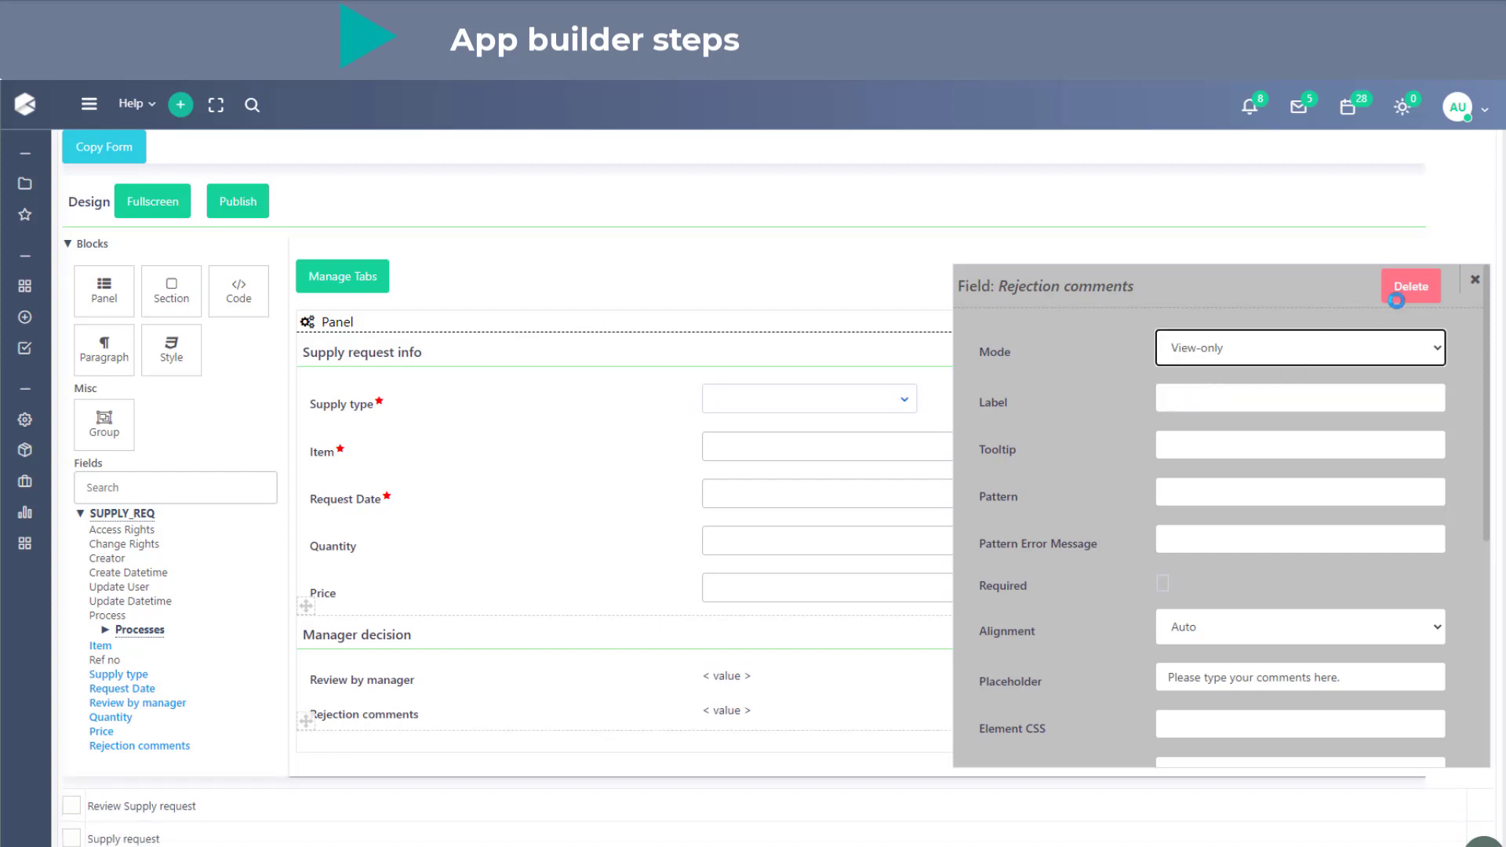
left_click(1476, 281)
- Publish the Re-submit Supply request form design and refresh the forms list
left_click(234, 202)
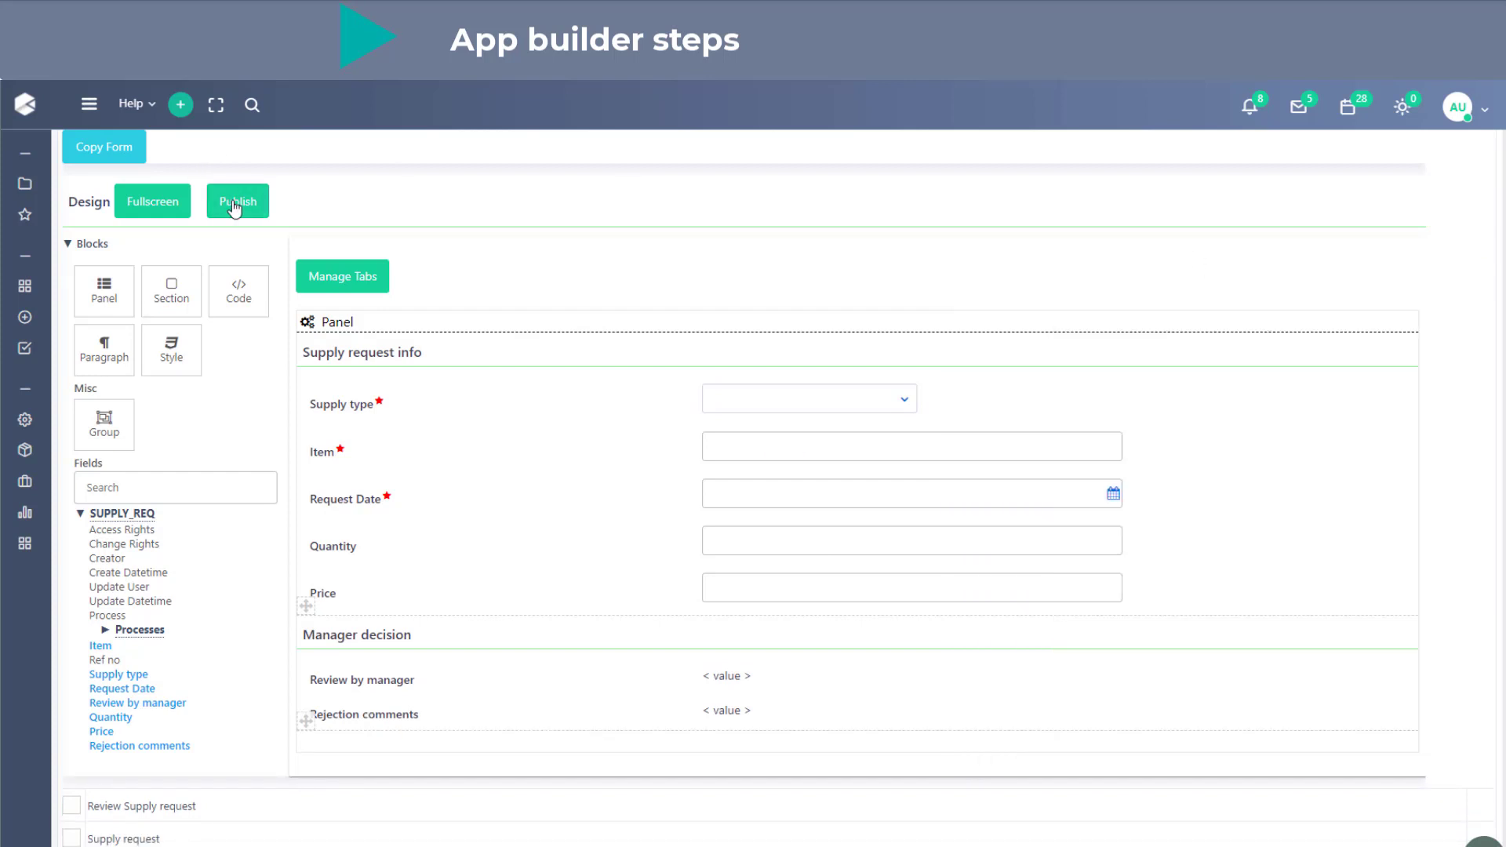
scroll(834, 632, "up", 8)
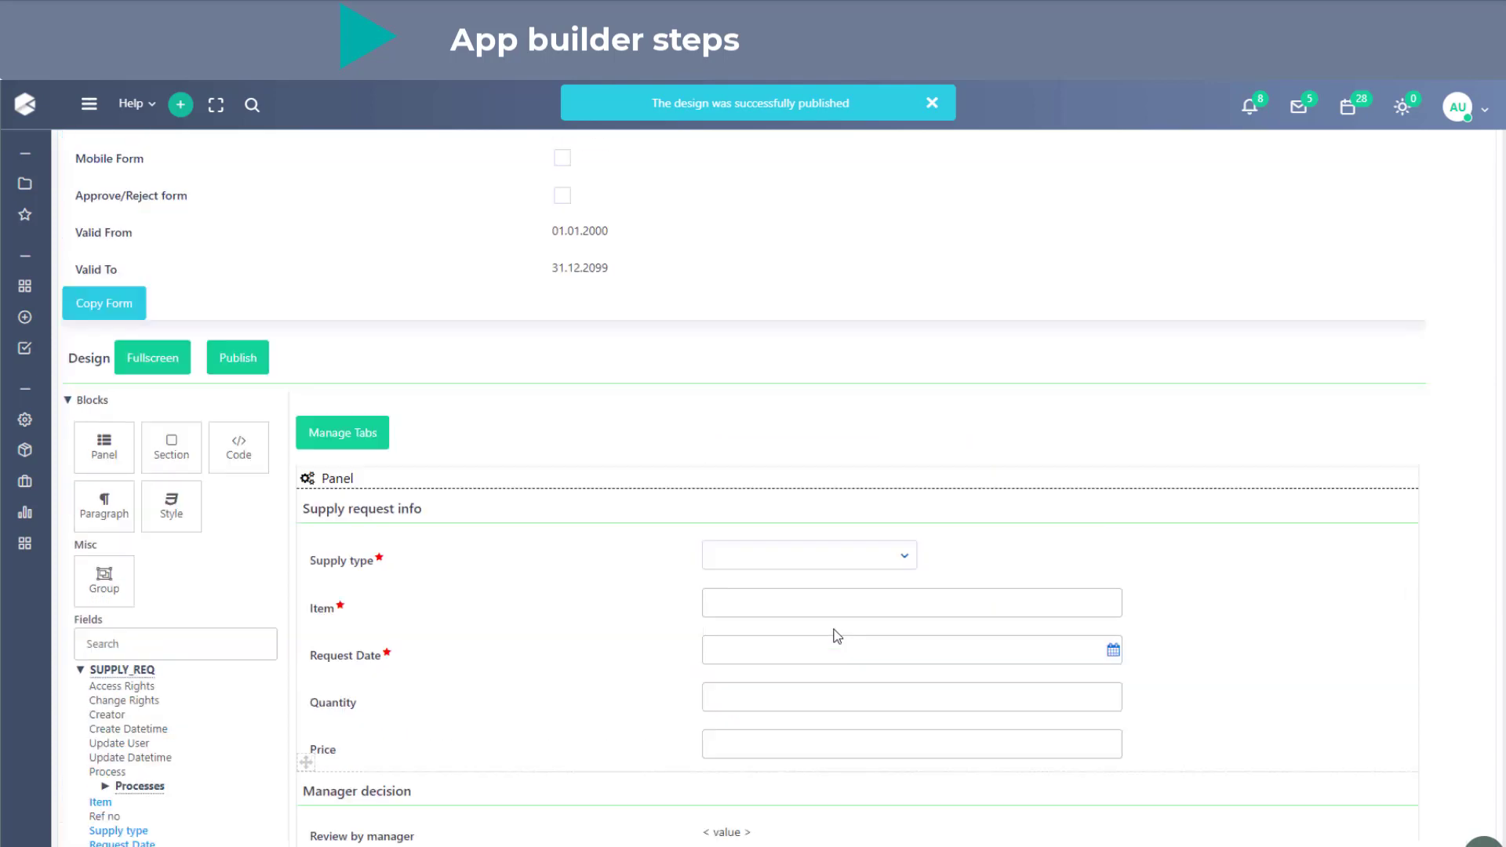
scroll(836, 634, "up", 3)
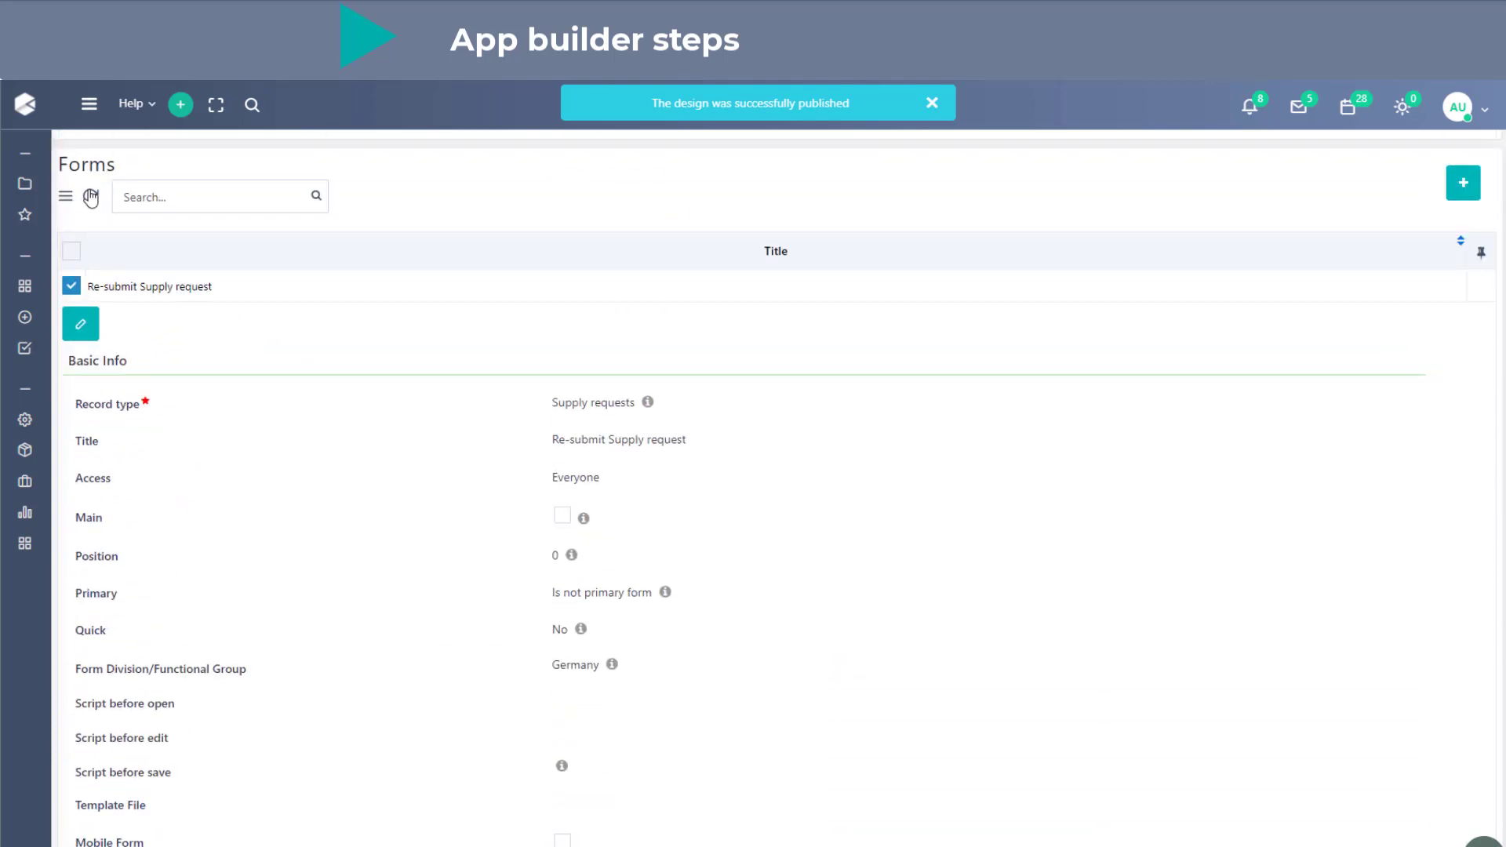
left_click(91, 198)
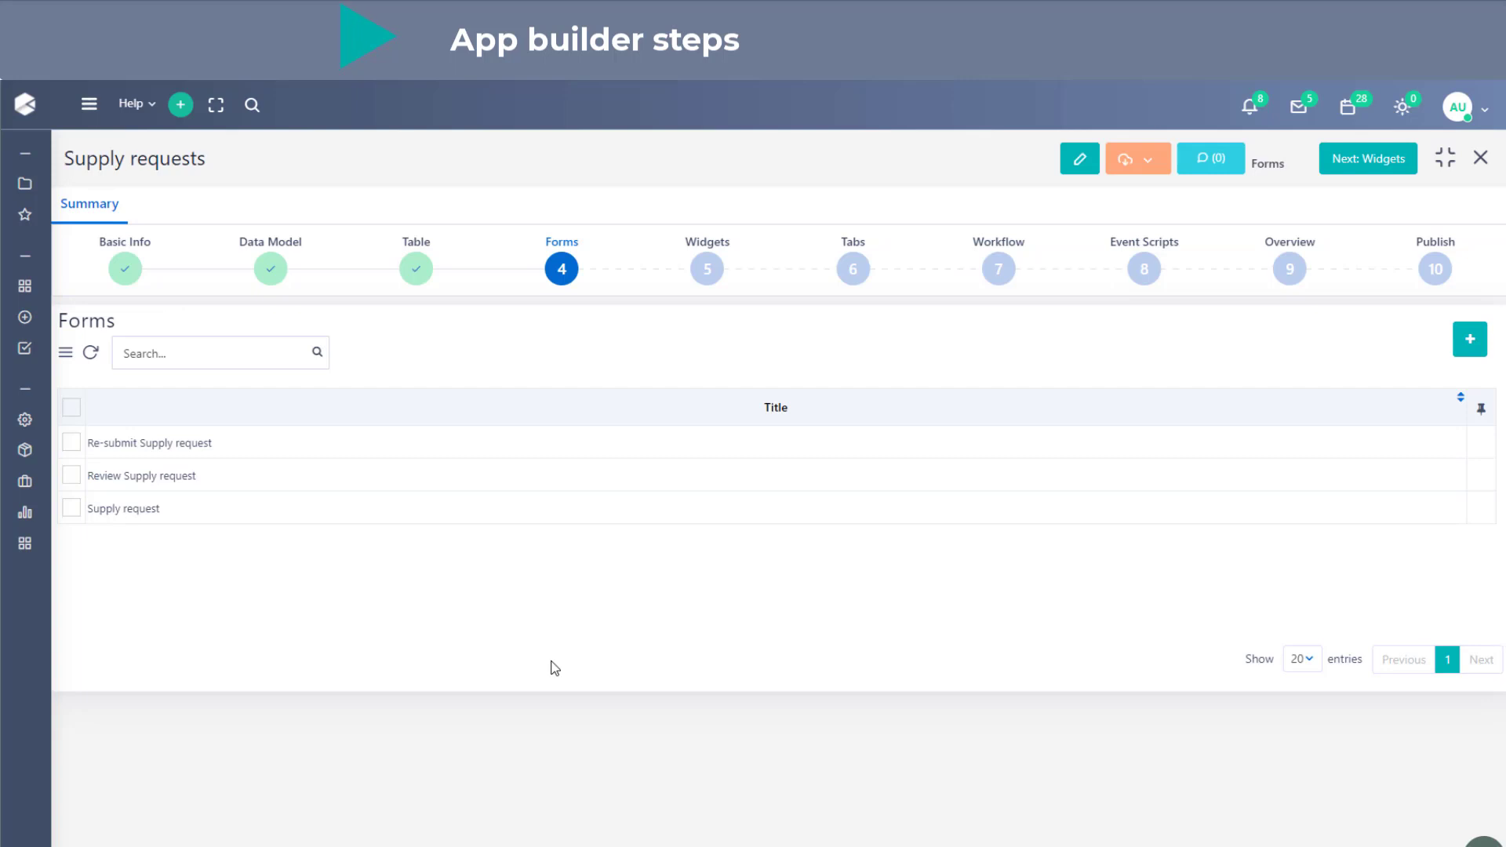
- Copy the Re-submit Supply request form under the title "Supply request summary" and save the copy
left_click(278, 458)
scroll(275, 463, "down", 3)
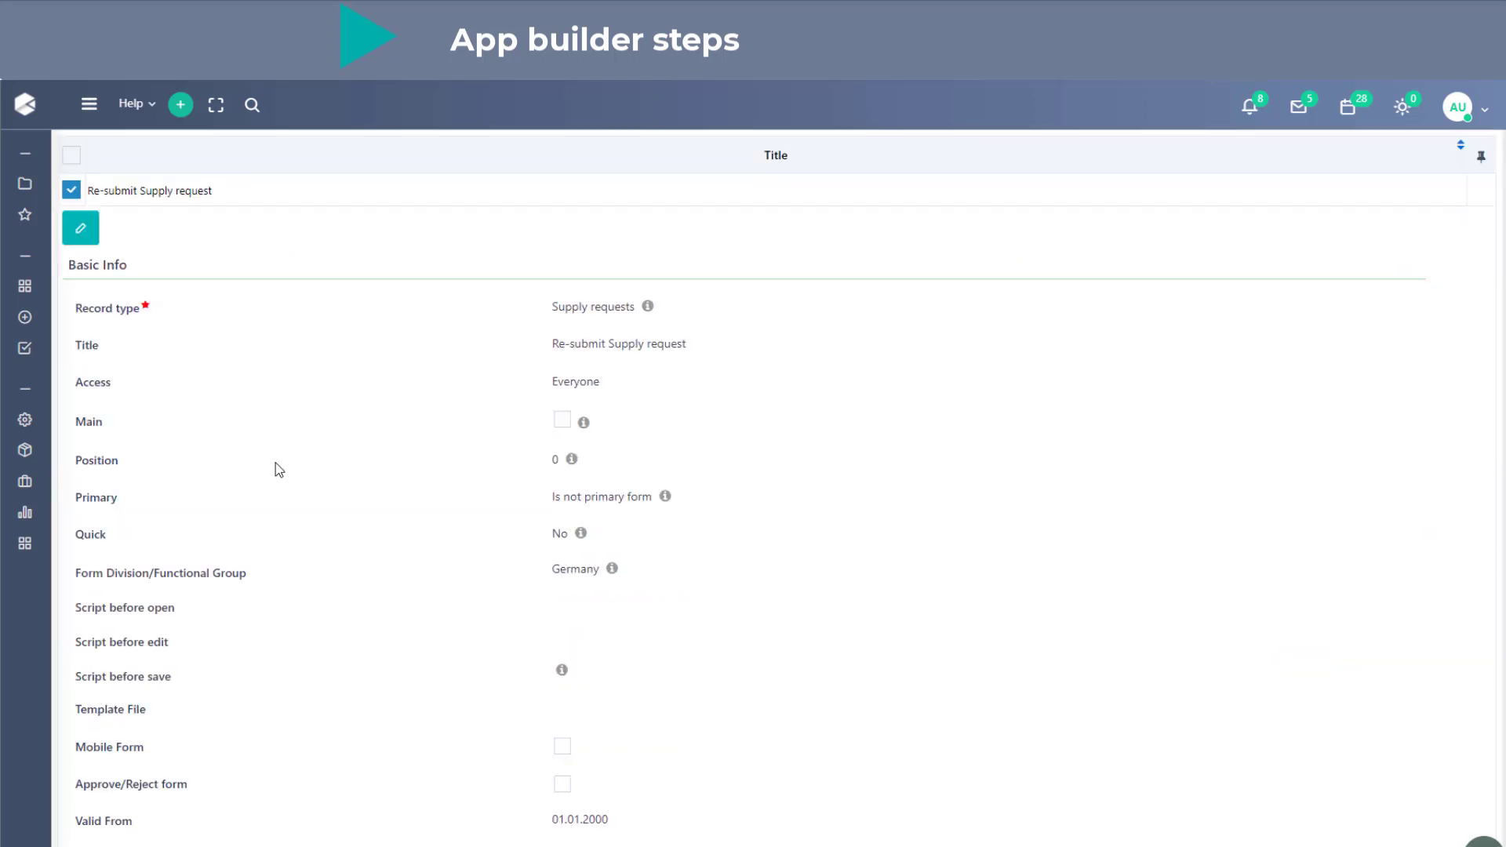
scroll(275, 462, "down", 3)
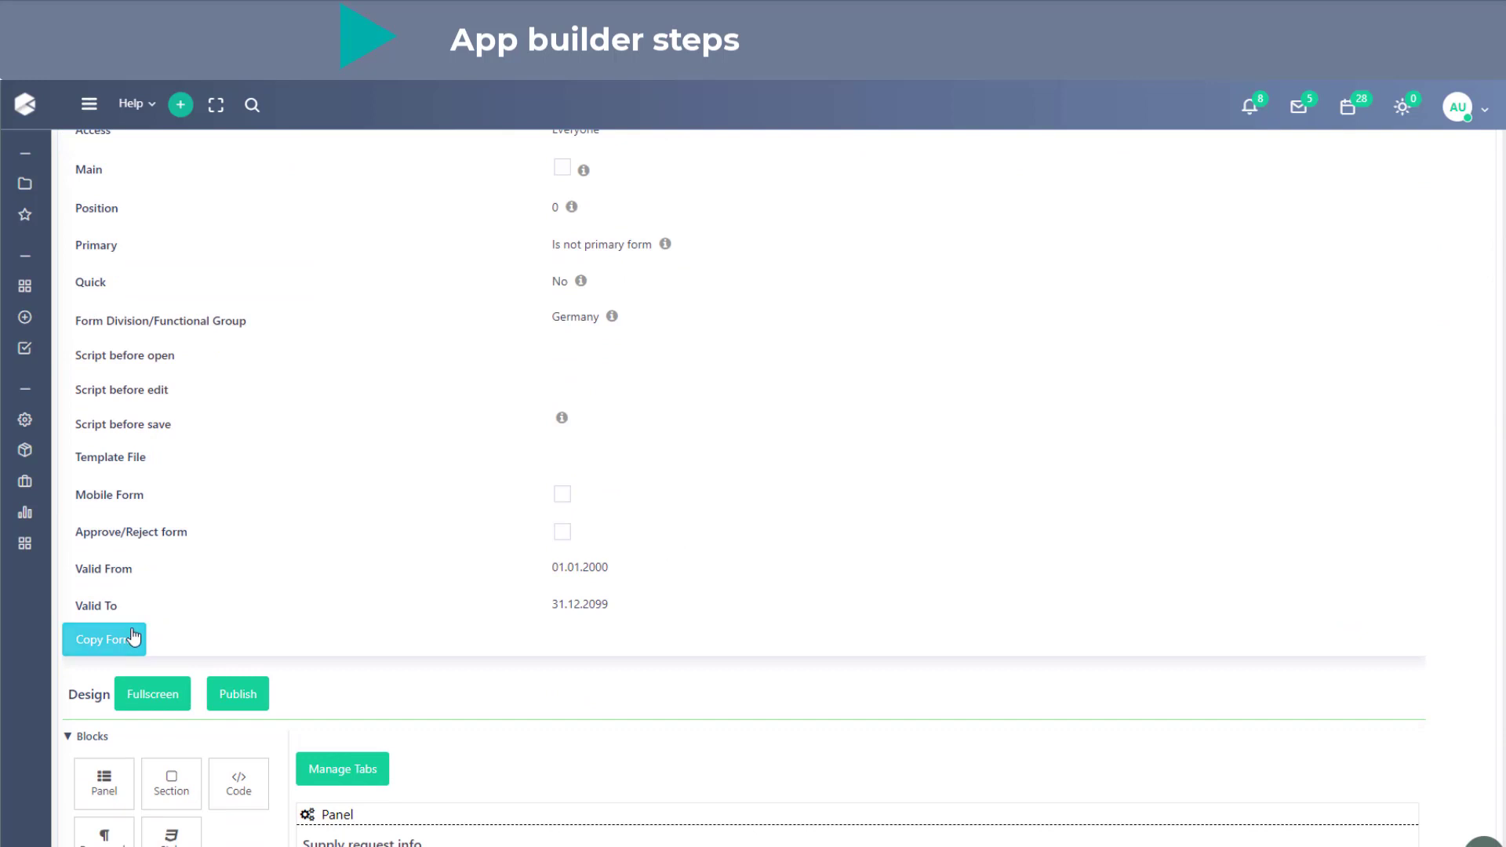
left_click(130, 638)
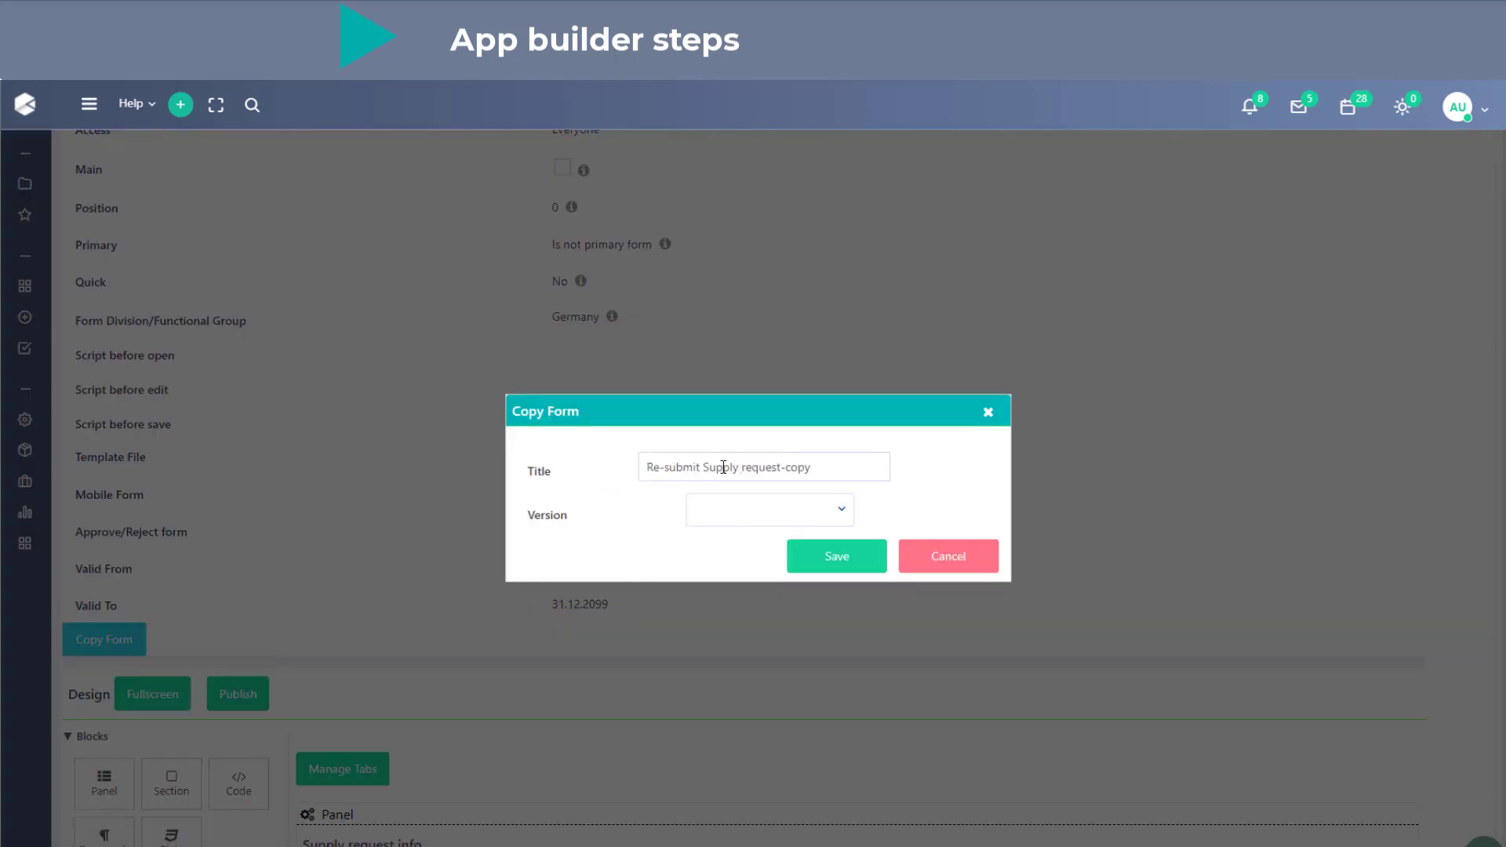
left_click_drag(702, 467, 565, 476)
key("BackSpace")
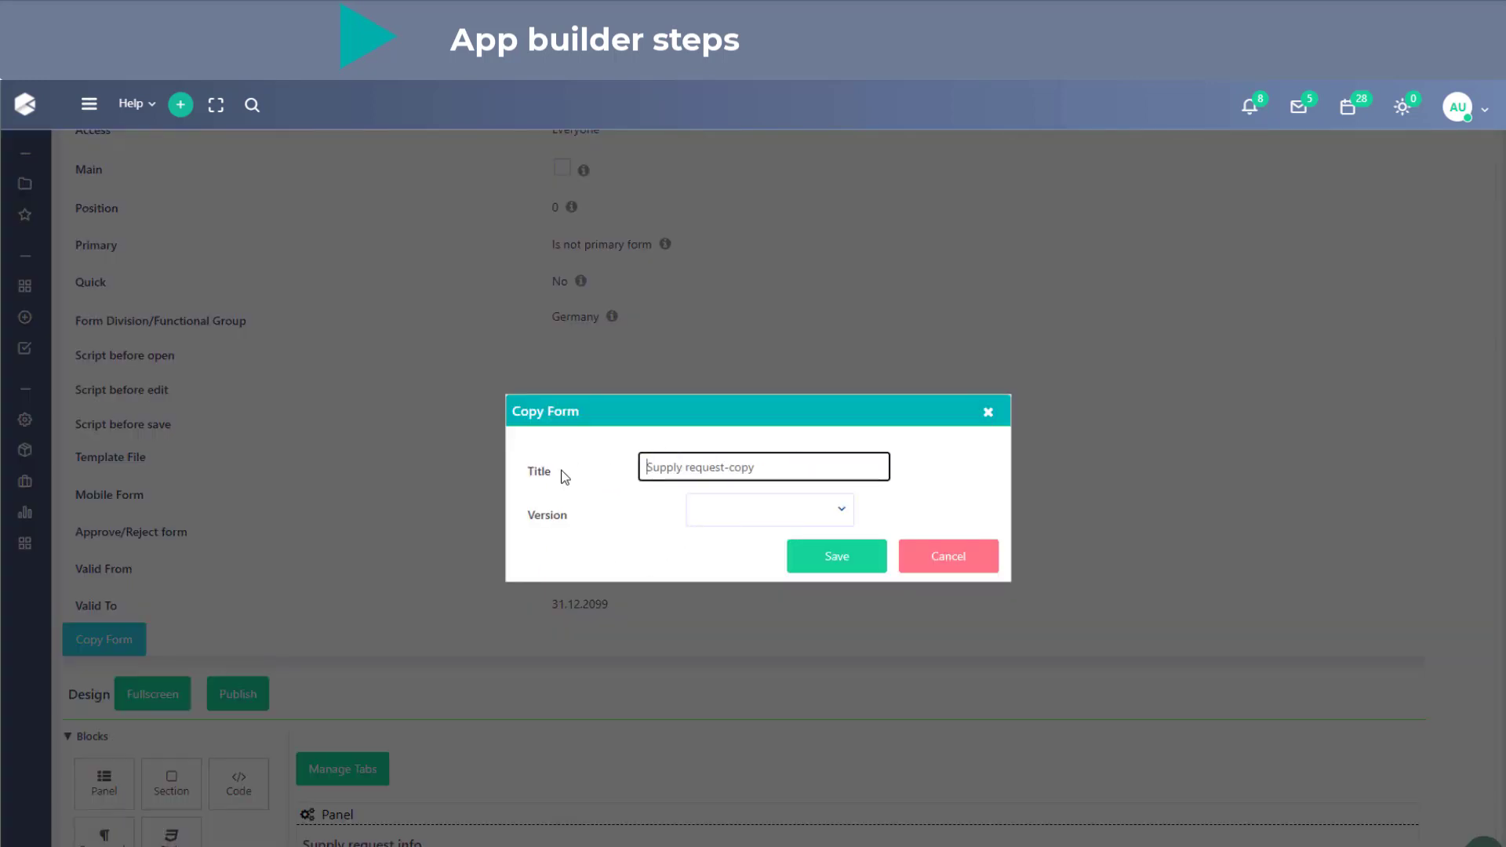
key("BackSpace")
key("BackSpace")
key("BackSpace")
type("summary")
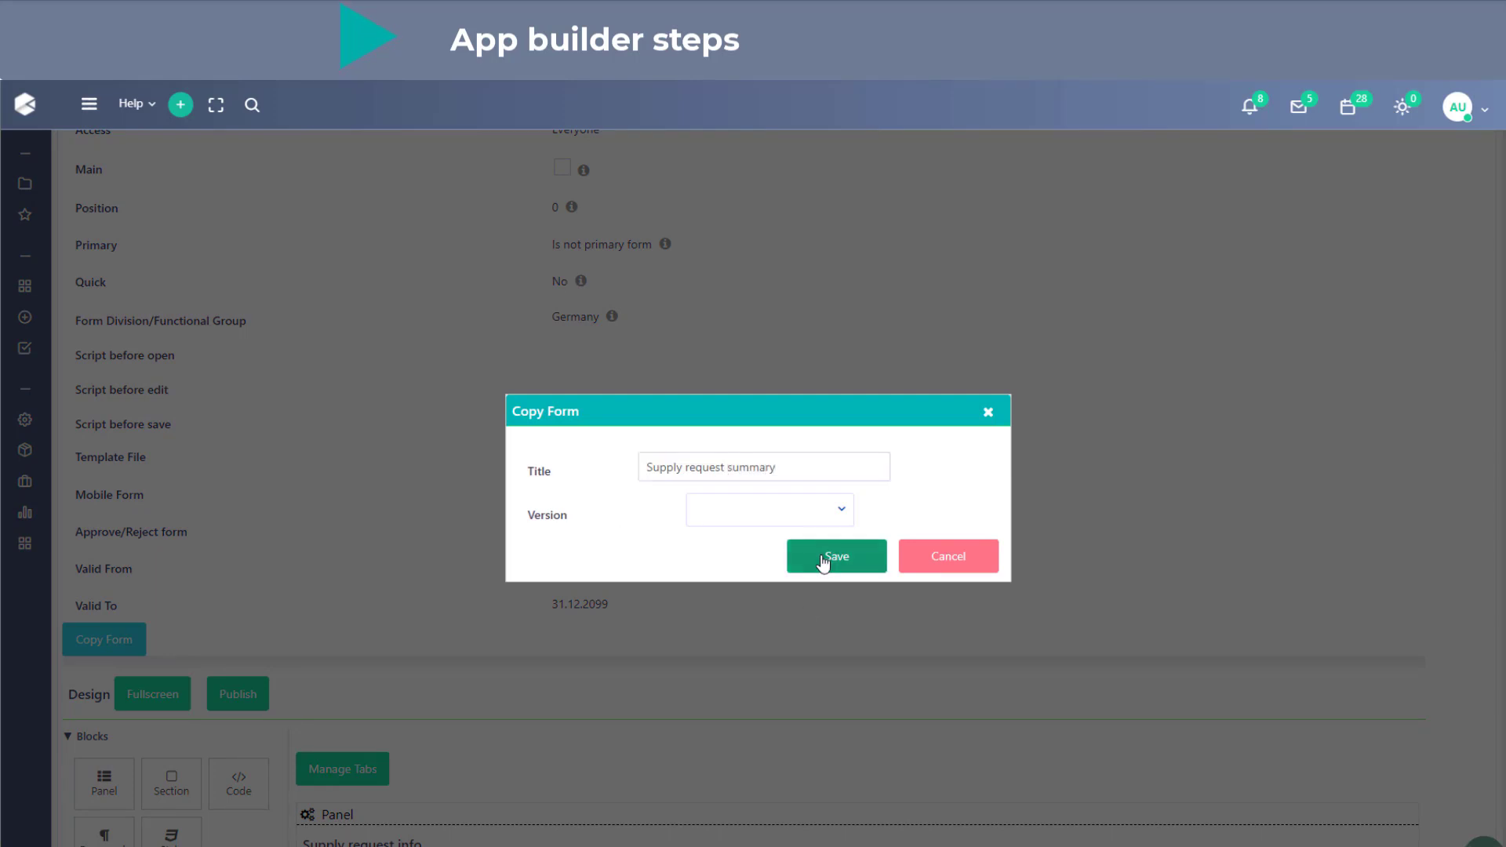
left_click(825, 555)
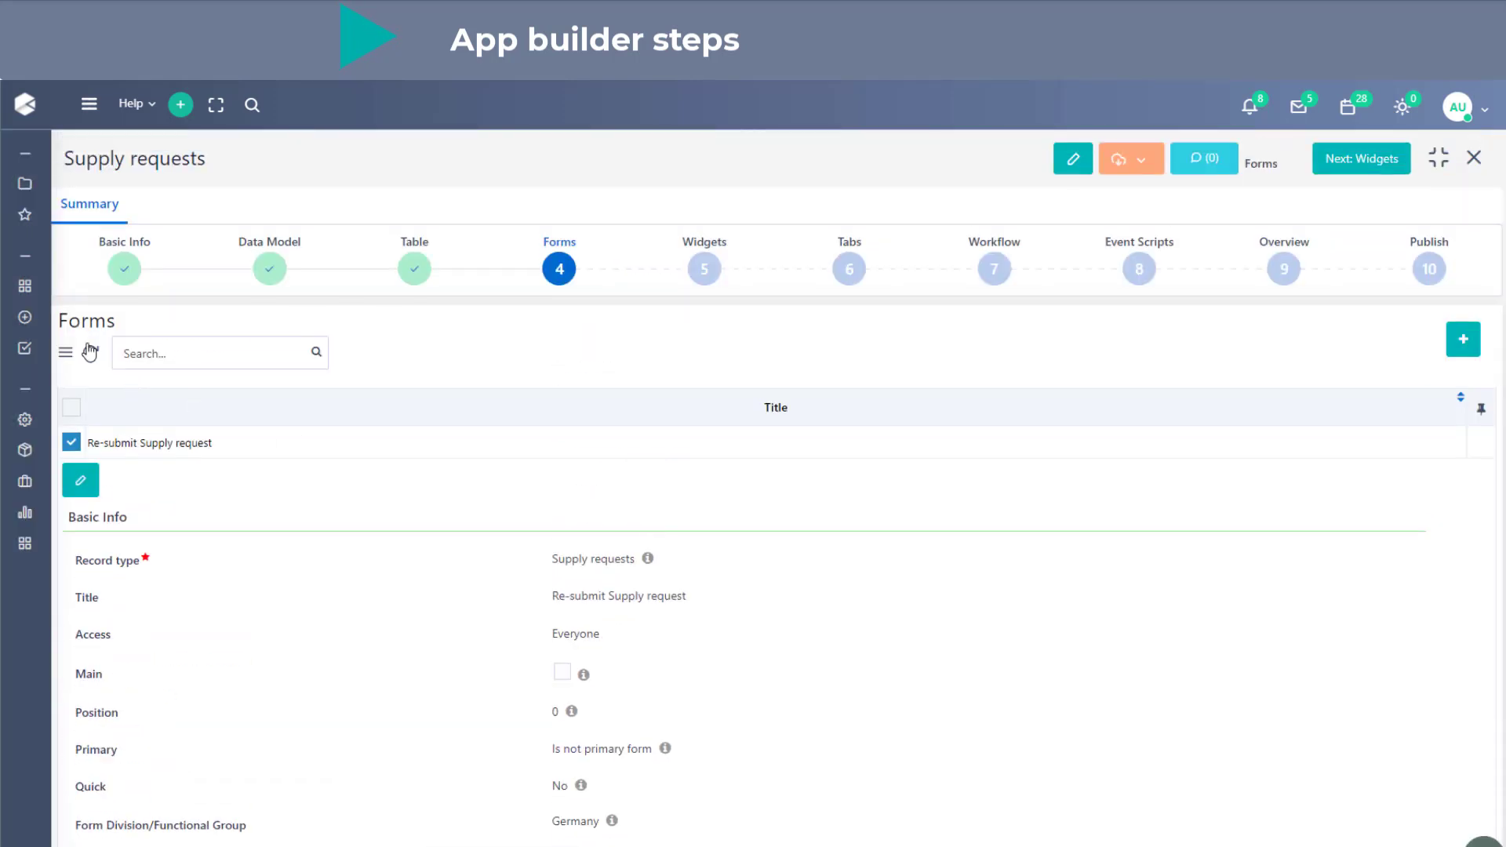
- Mark the Supply request summary form as Main, set Primary to "Retain existing form" and save it
left_click(90, 351)
left_click(282, 446)
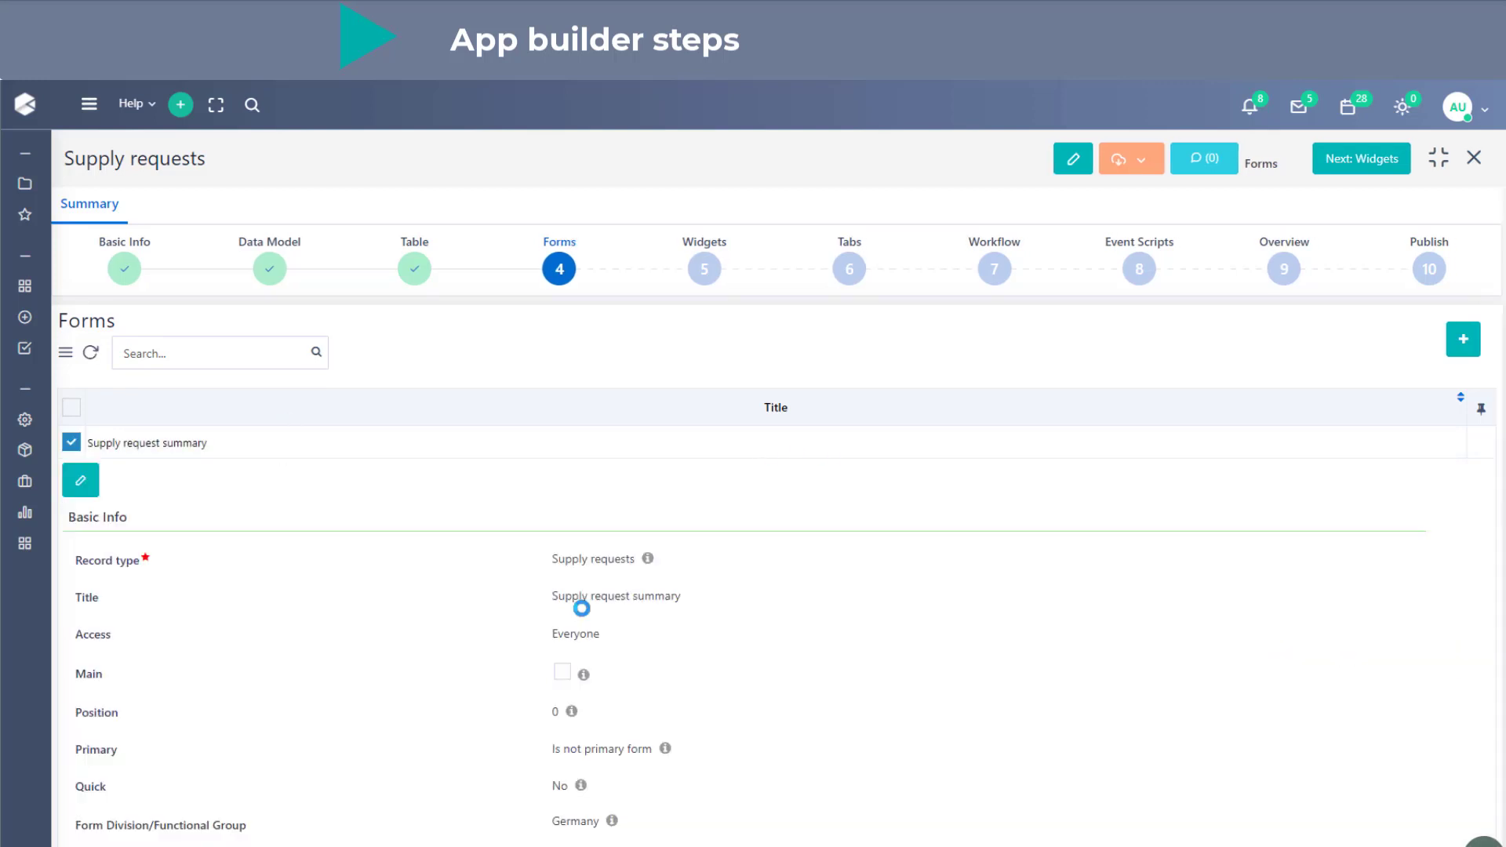
left_click(78, 480)
scroll(684, 707, "down", 1)
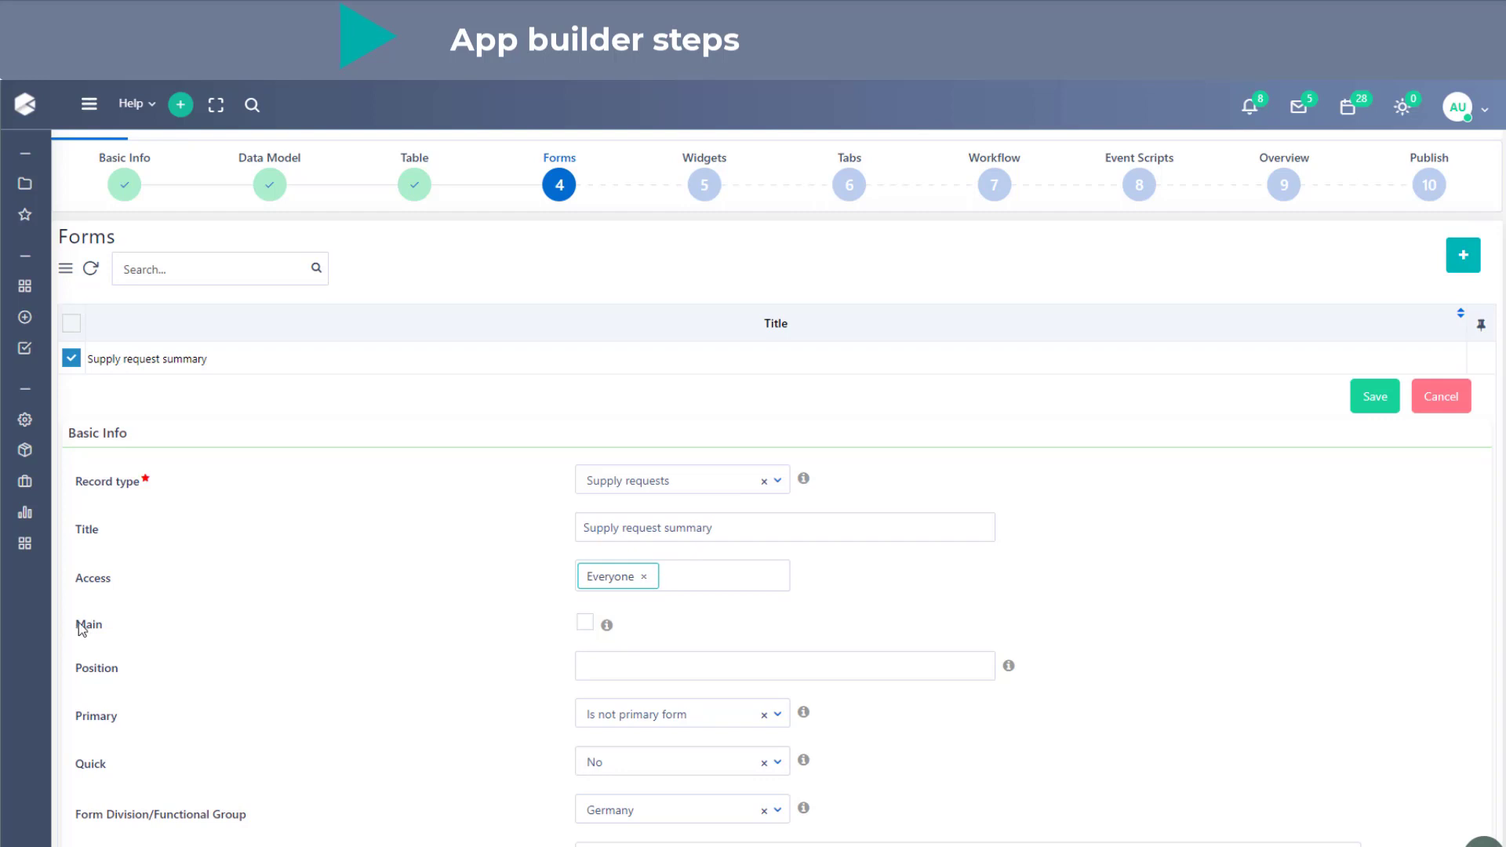
mouse_move(609, 627)
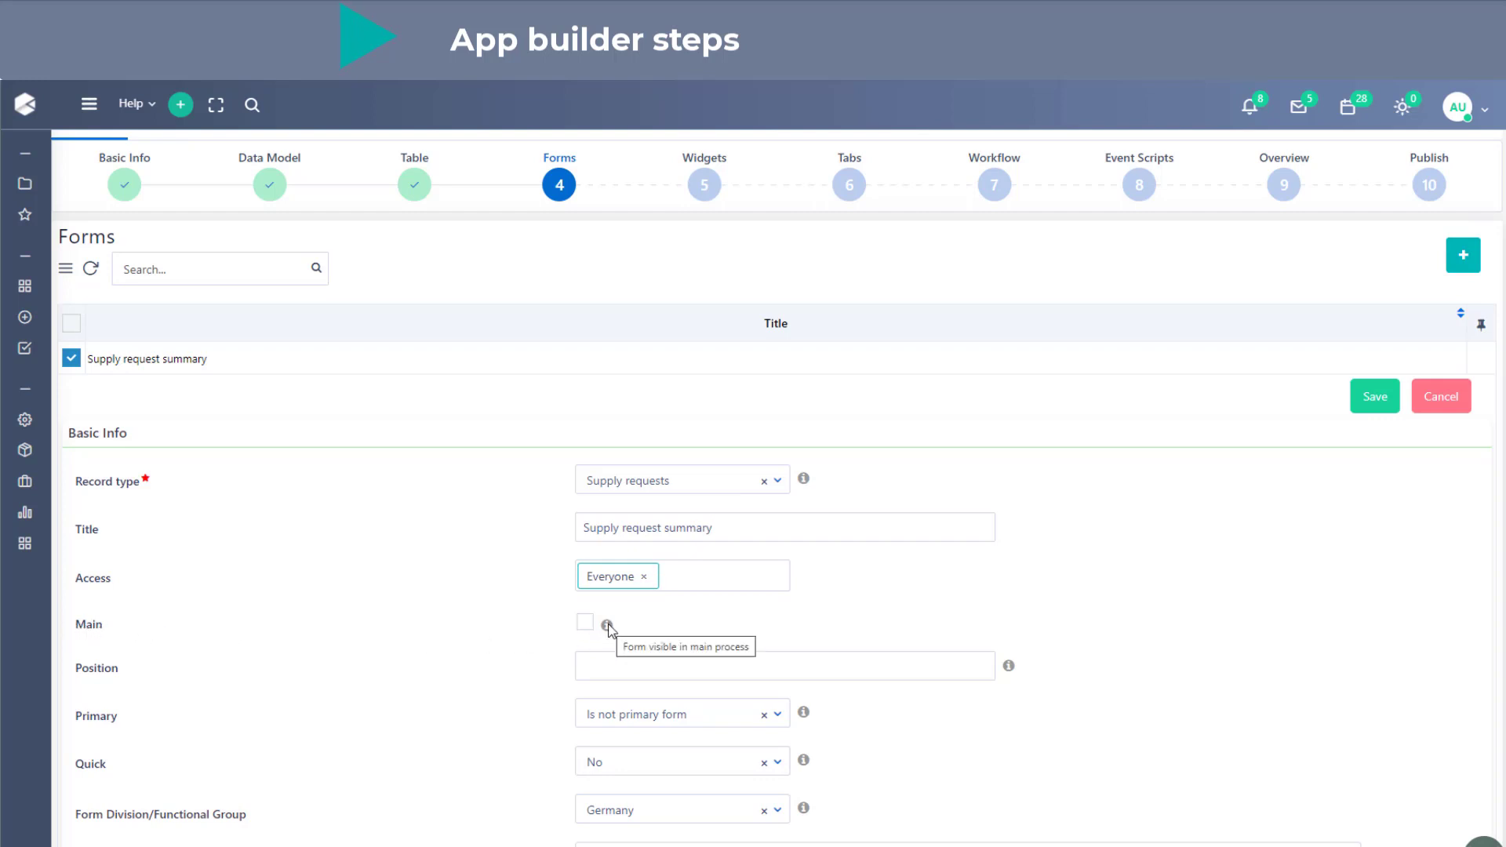
left_click(585, 622)
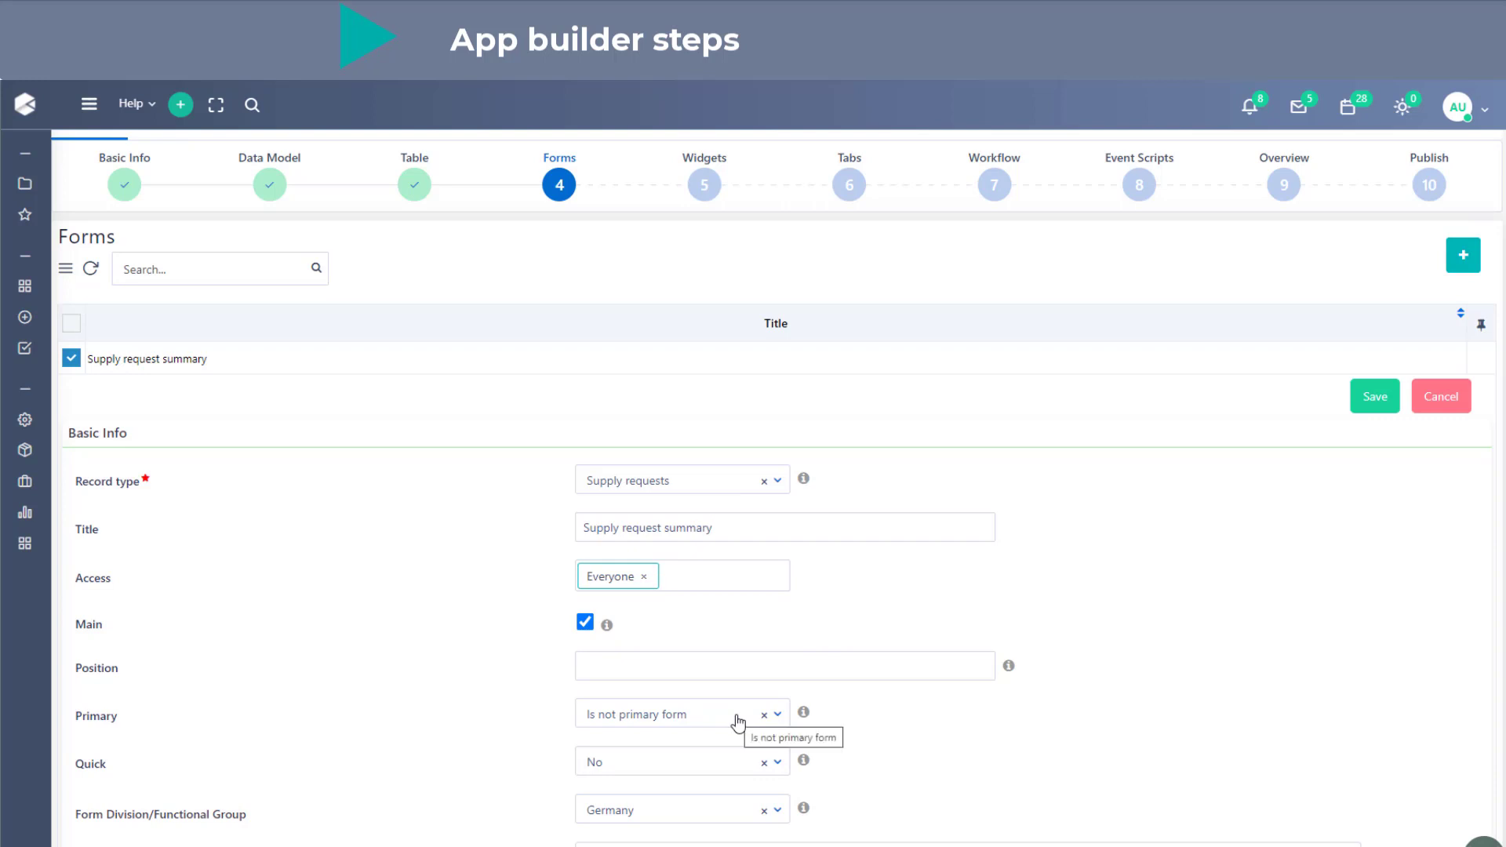
left_click(737, 722)
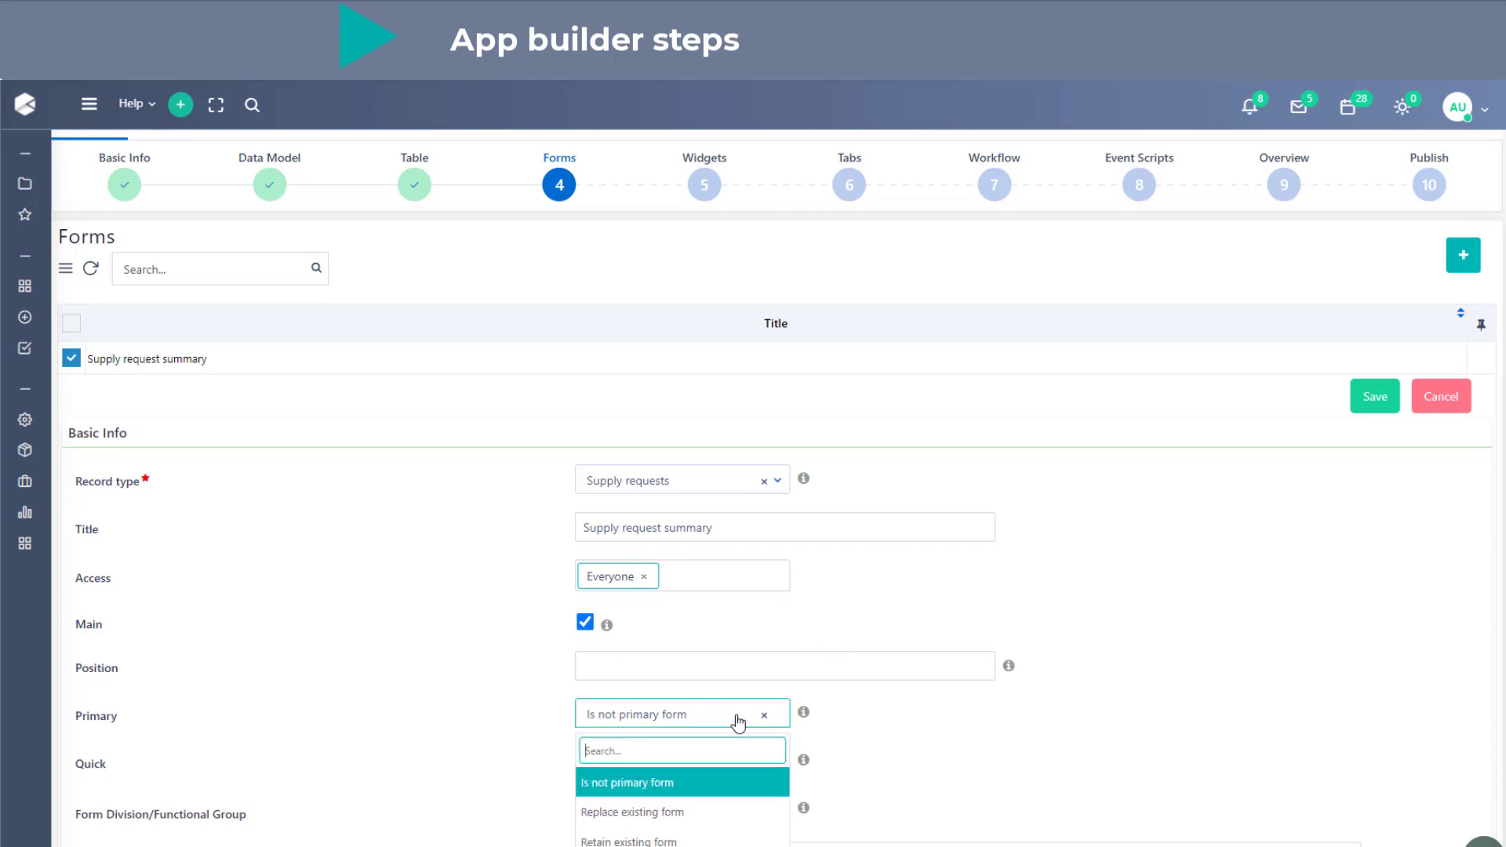
left_click(697, 841)
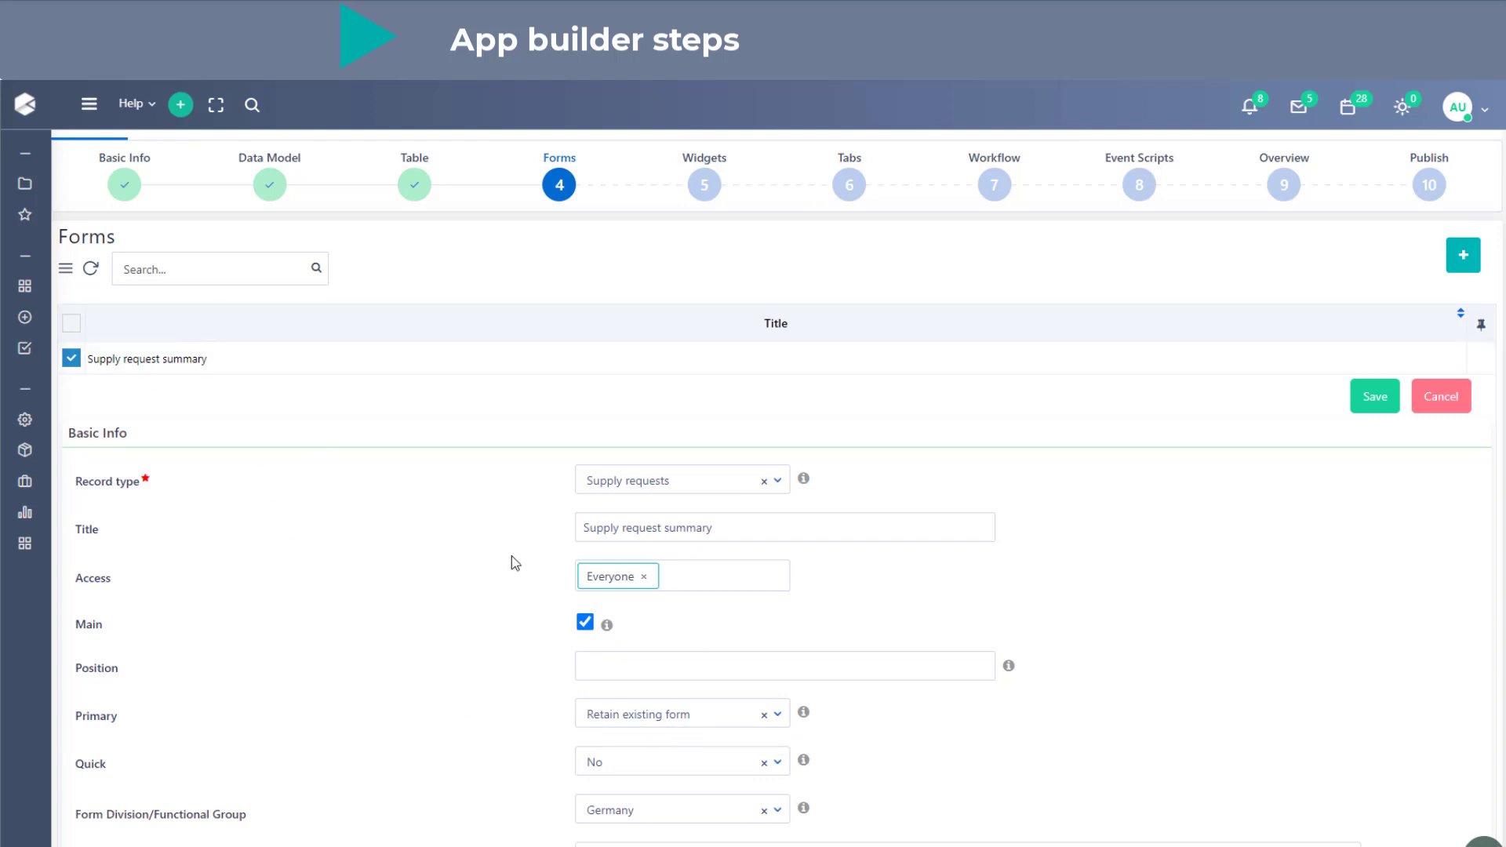
left_click(1374, 396)
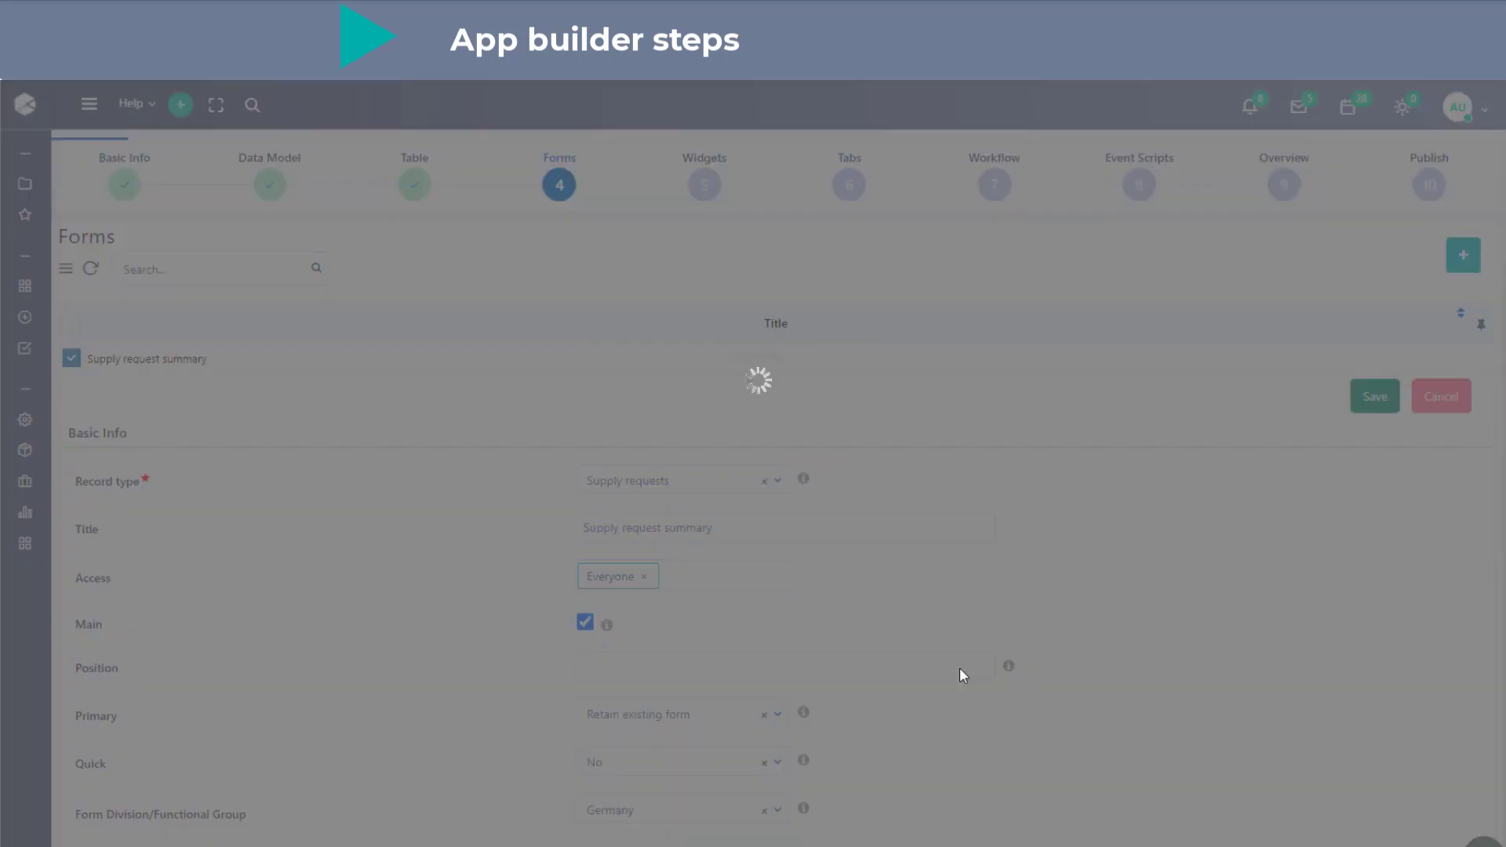
- Change the layout of the summary form's panel to two equal columns
scroll(963, 676, "down", 10)
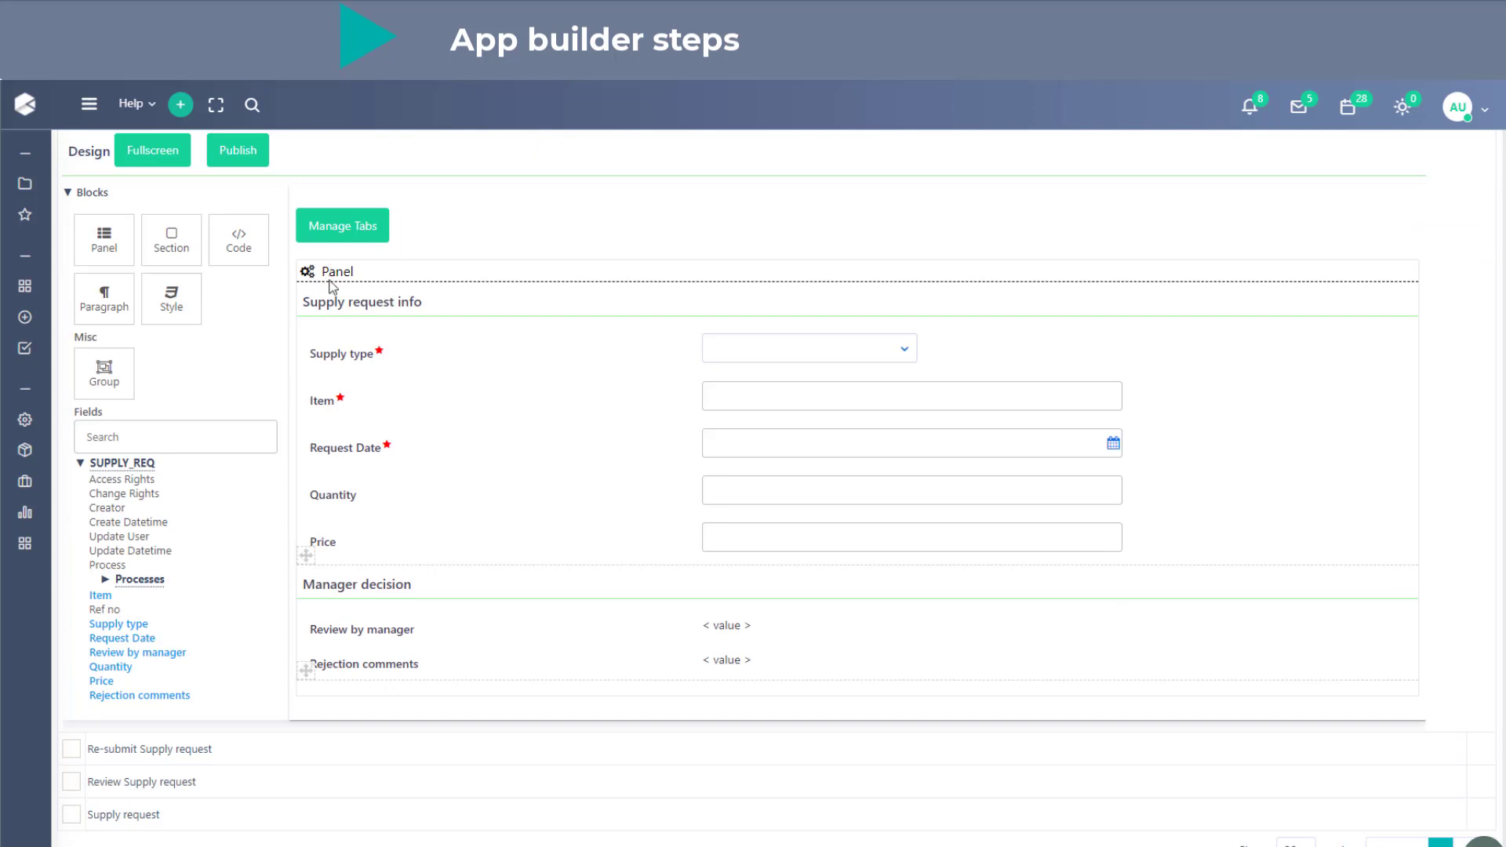
left_click(339, 273)
left_click(429, 370)
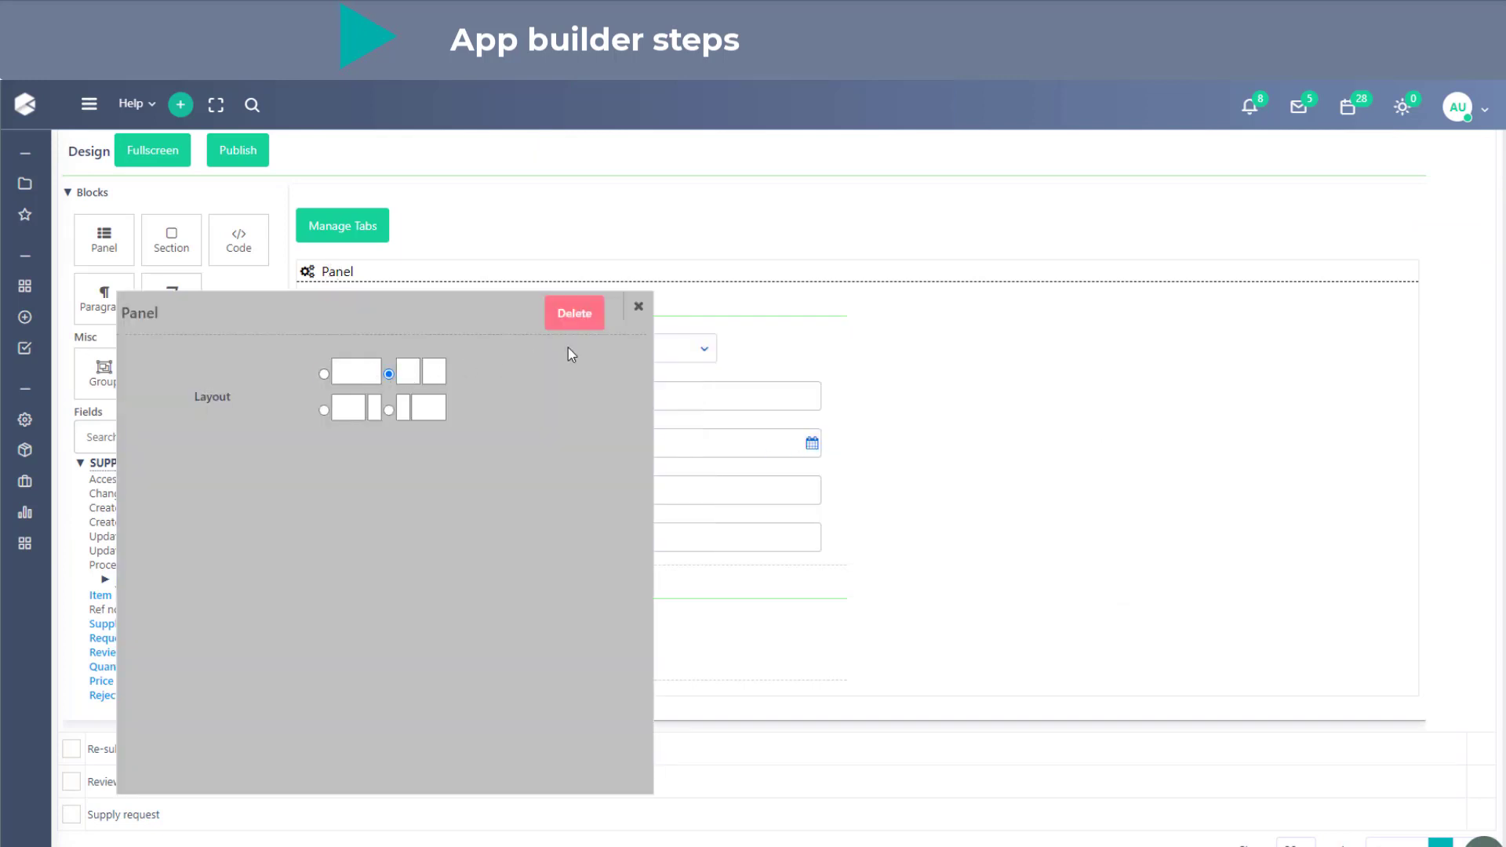
left_click(639, 306)
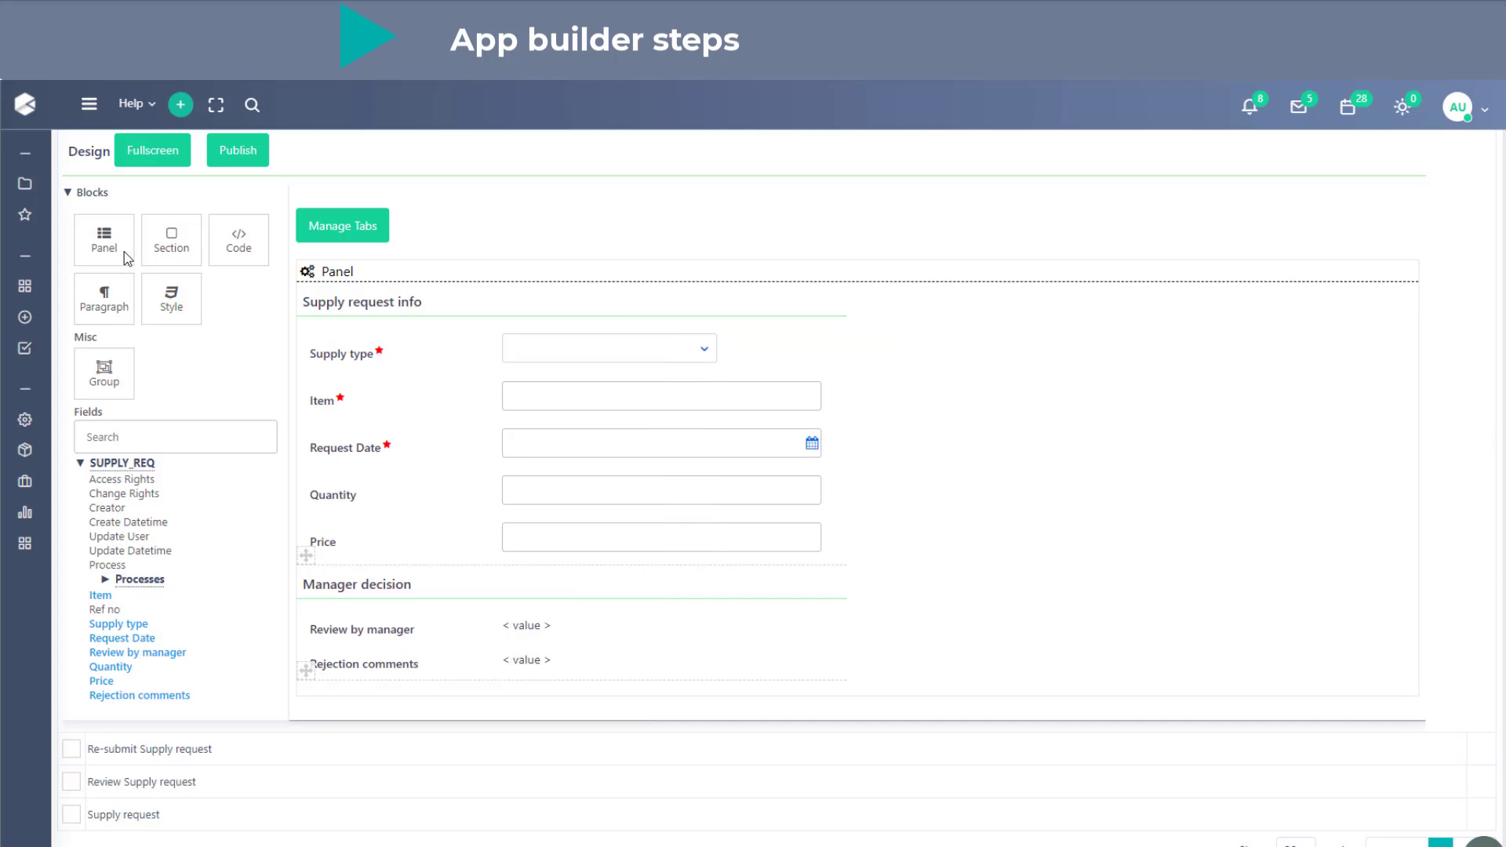
- Add a section to the panel's empty second column and label it "Process info"
left_click_drag(171, 239, 942, 312)
left_click(916, 303)
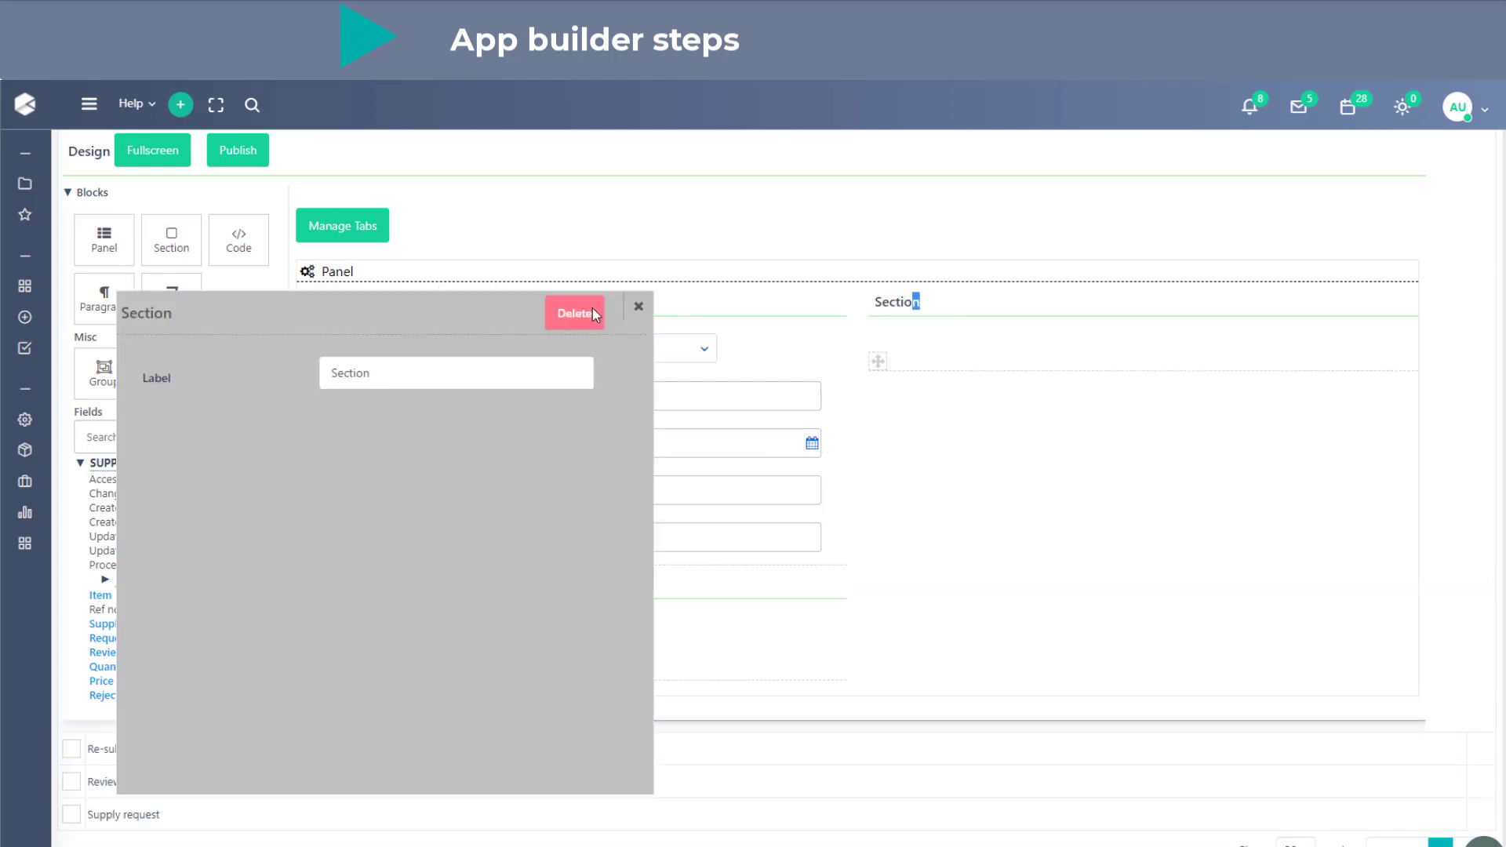
type("Pro")
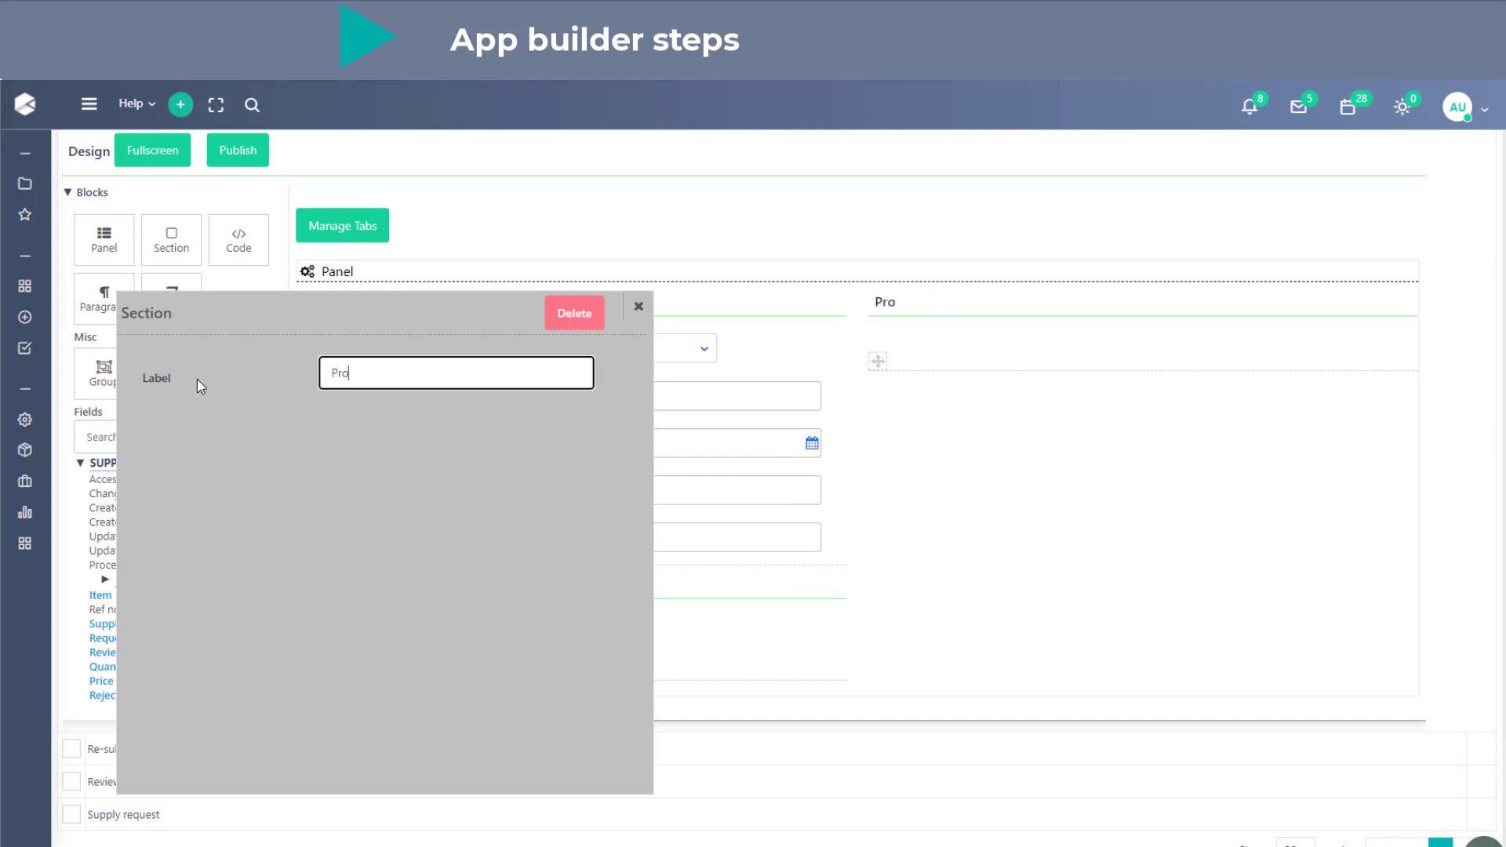
type("cess info")
left_click(636, 308)
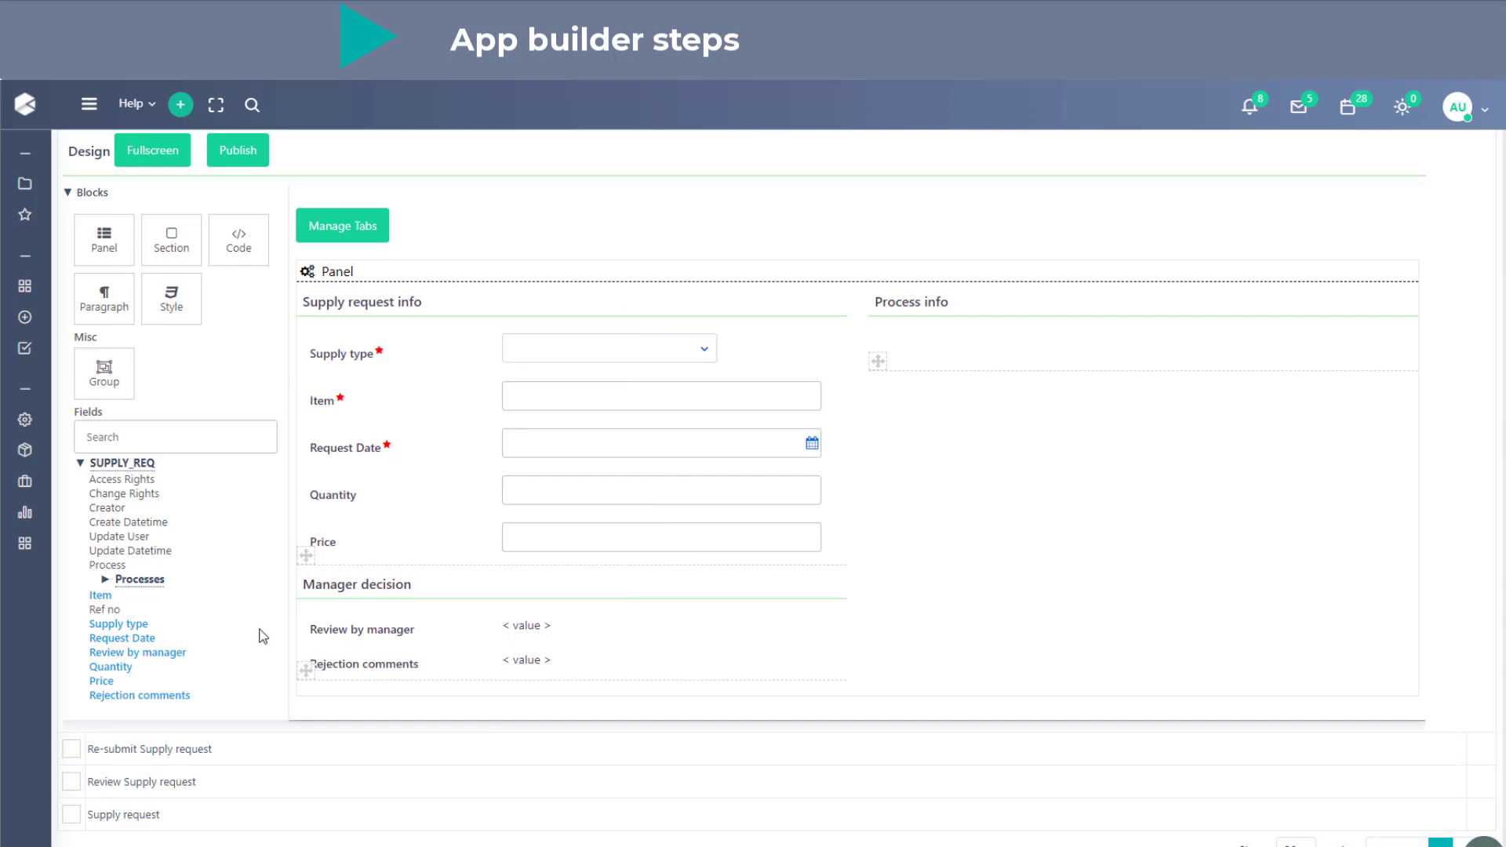
- Place the Ref no and Creator fields in the Process info section
left_click(109, 610)
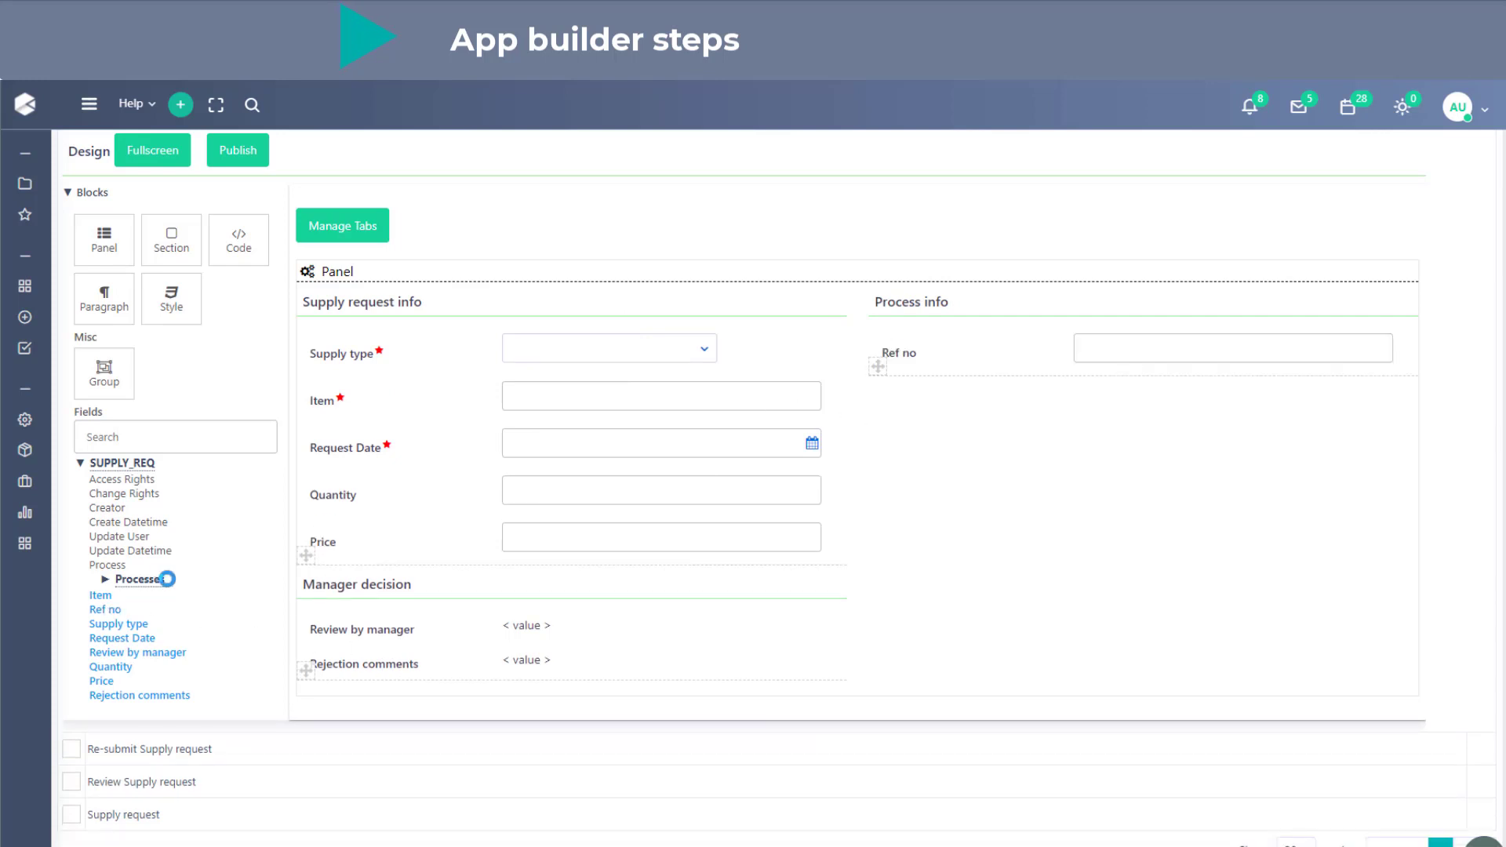
left_click(103, 581)
left_click_drag(110, 508, 847, 448)
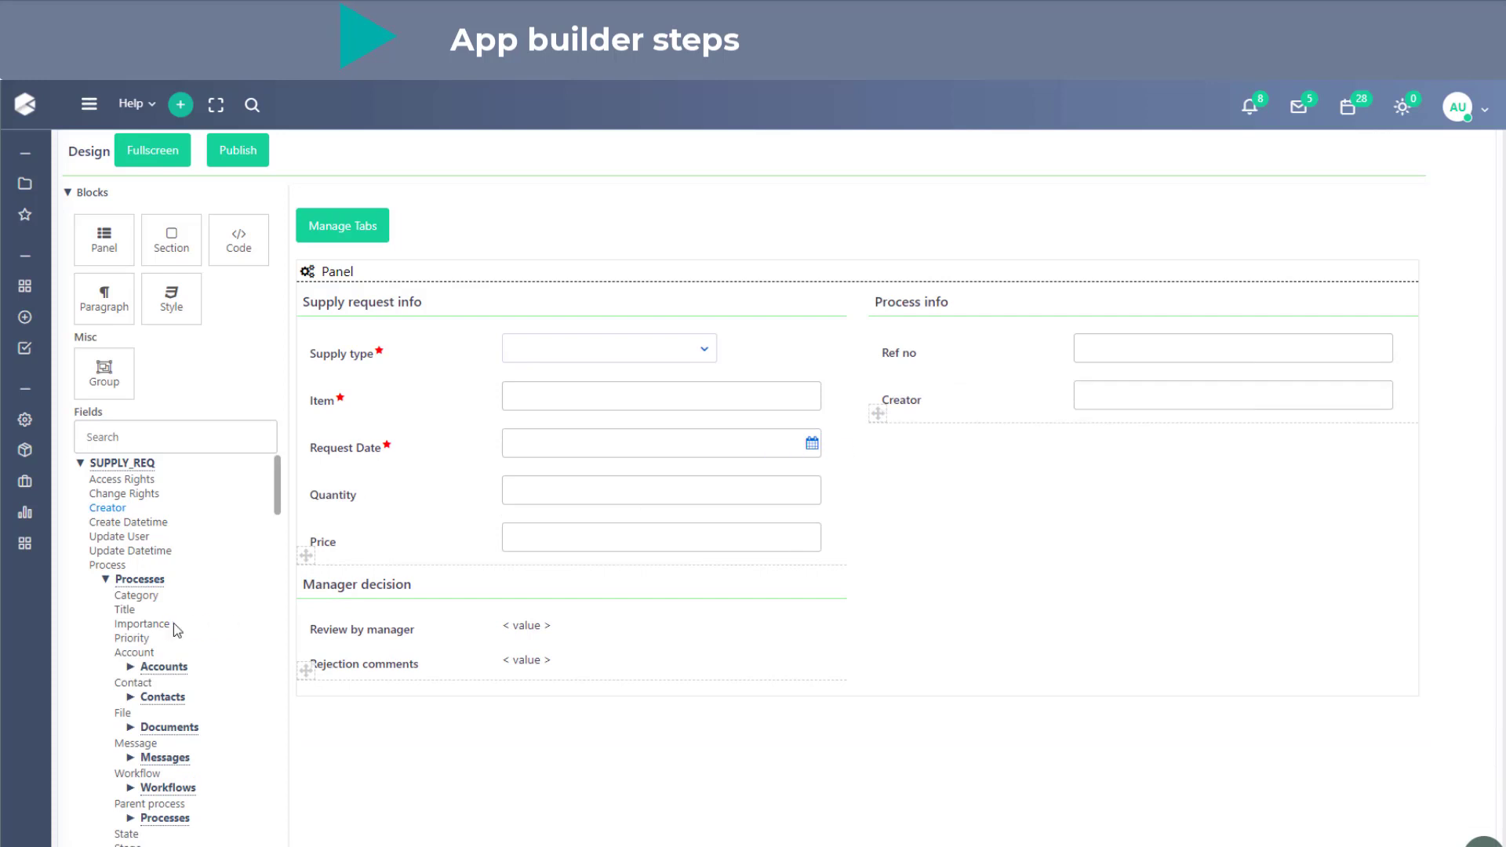
- Add the State, Stage, Started at and Finished at fields from Processes below Creator in the Process info section
scroll(135, 770, "down", 1)
left_click_drag(129, 750, 1105, 439)
left_click_drag(128, 764, 1138, 494)
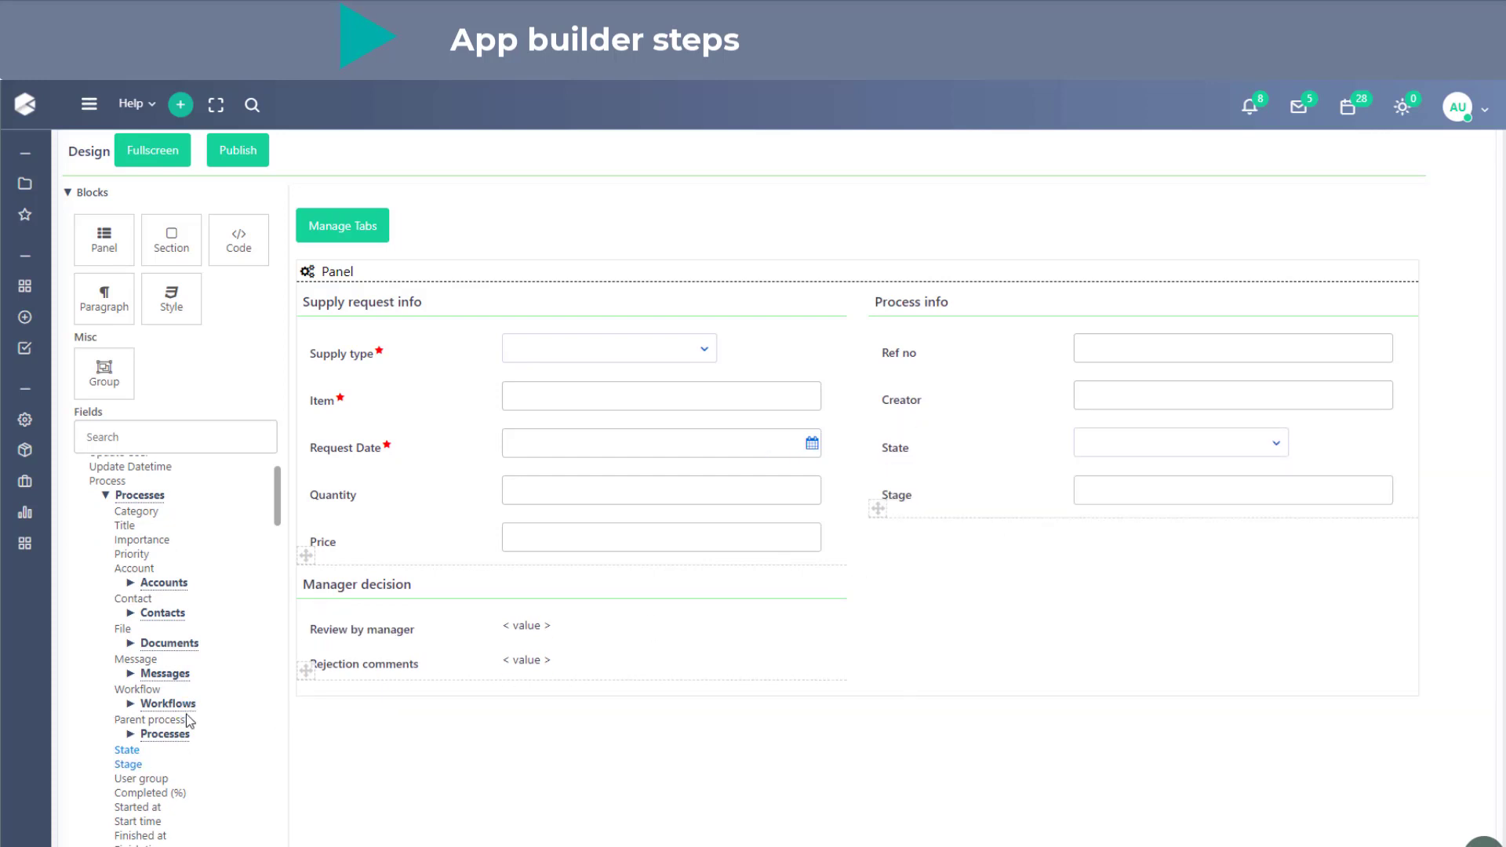
scroll(188, 717, "down", 1)
left_click_drag(138, 723, 915, 566)
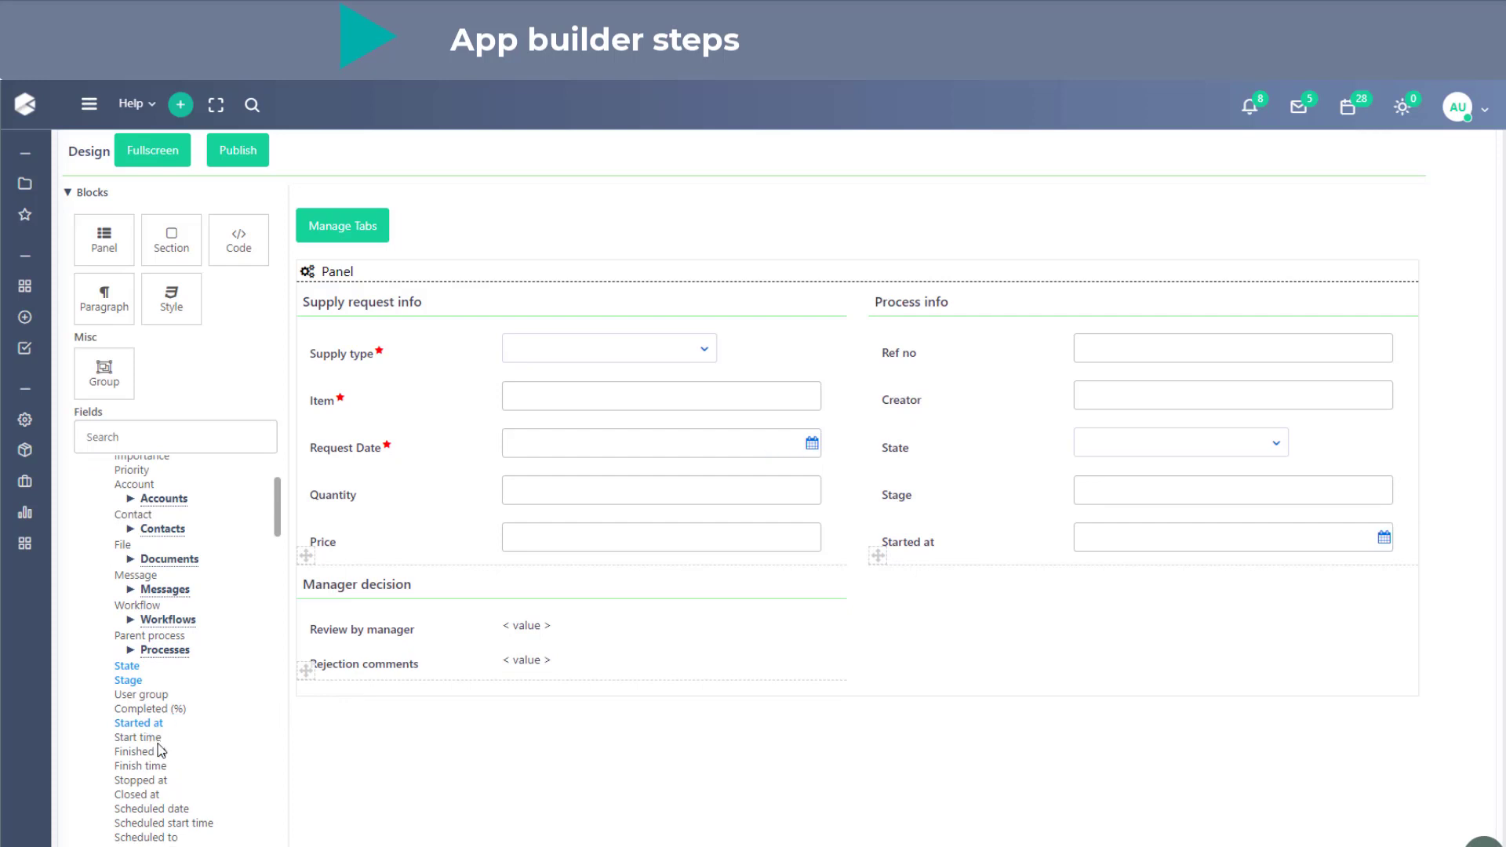
left_click_drag(161, 753, 1157, 564)
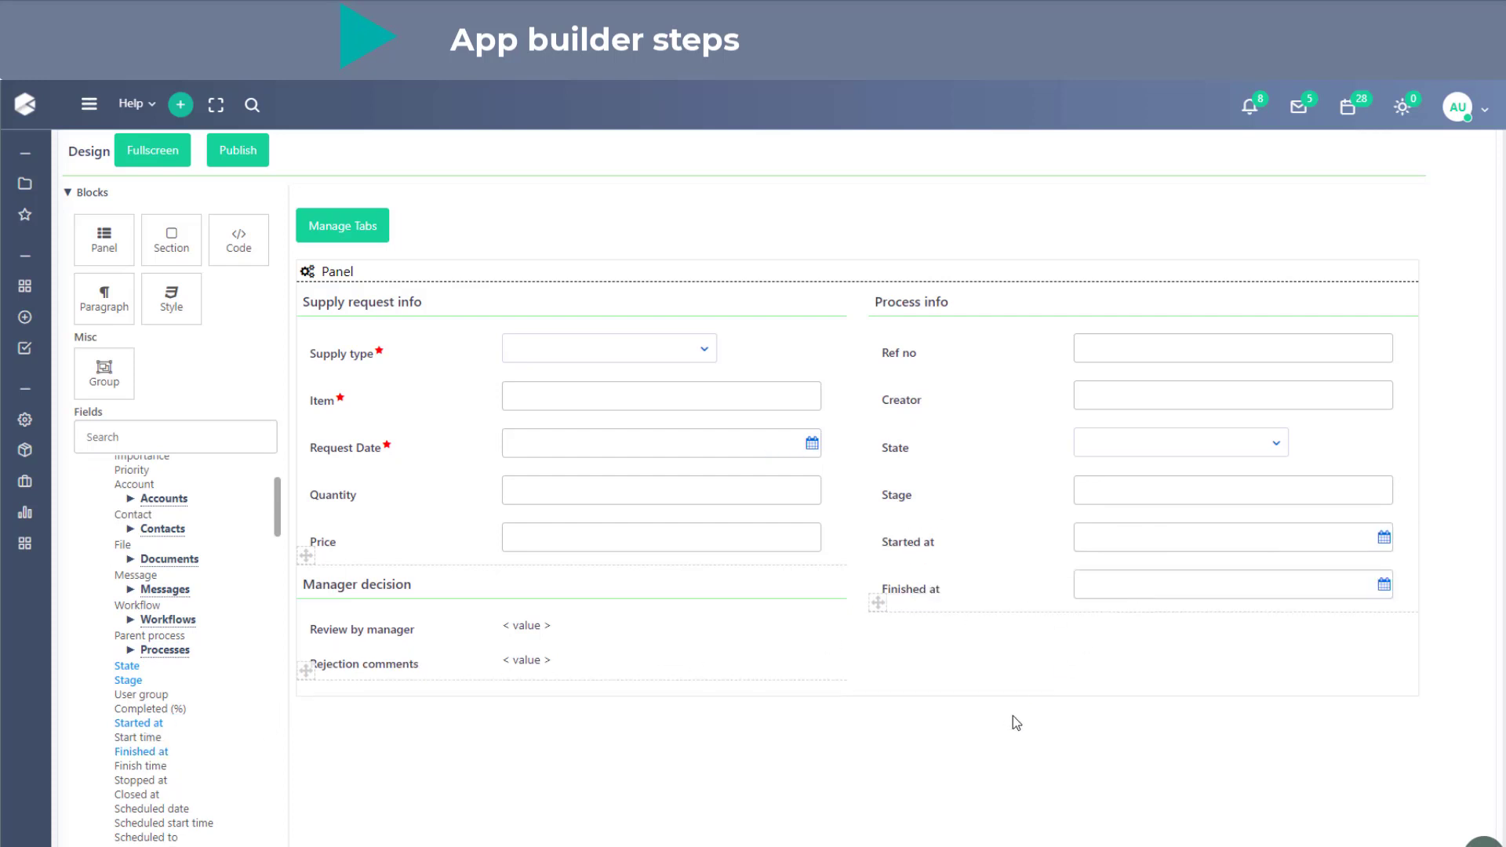
- Add a paragraph above the Process info section and set its text to "This is a test paragraph."
scroll(254, 722, "up", 5)
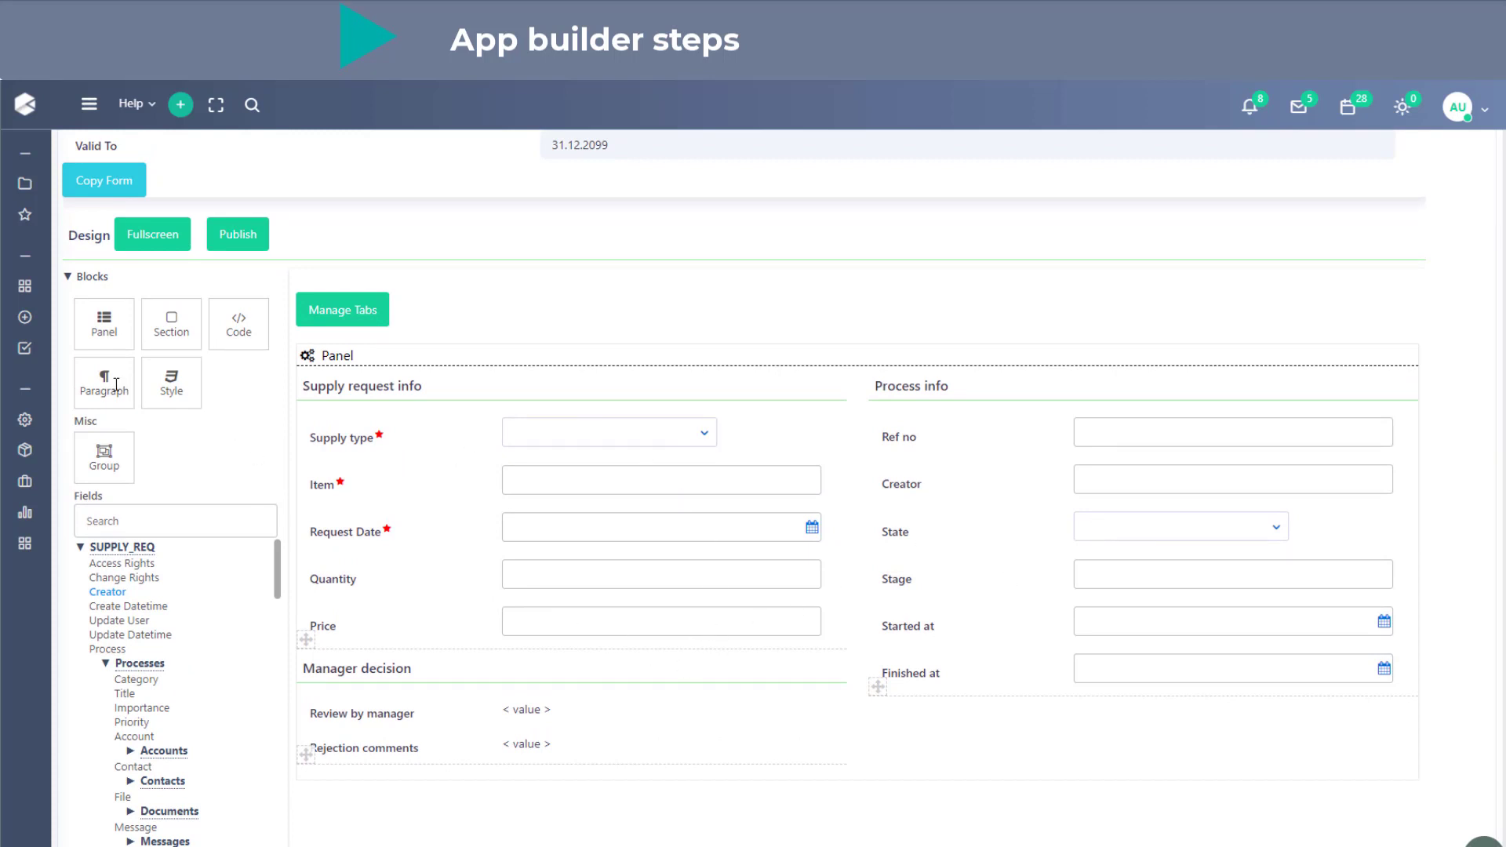
left_click_drag(107, 386, 951, 378)
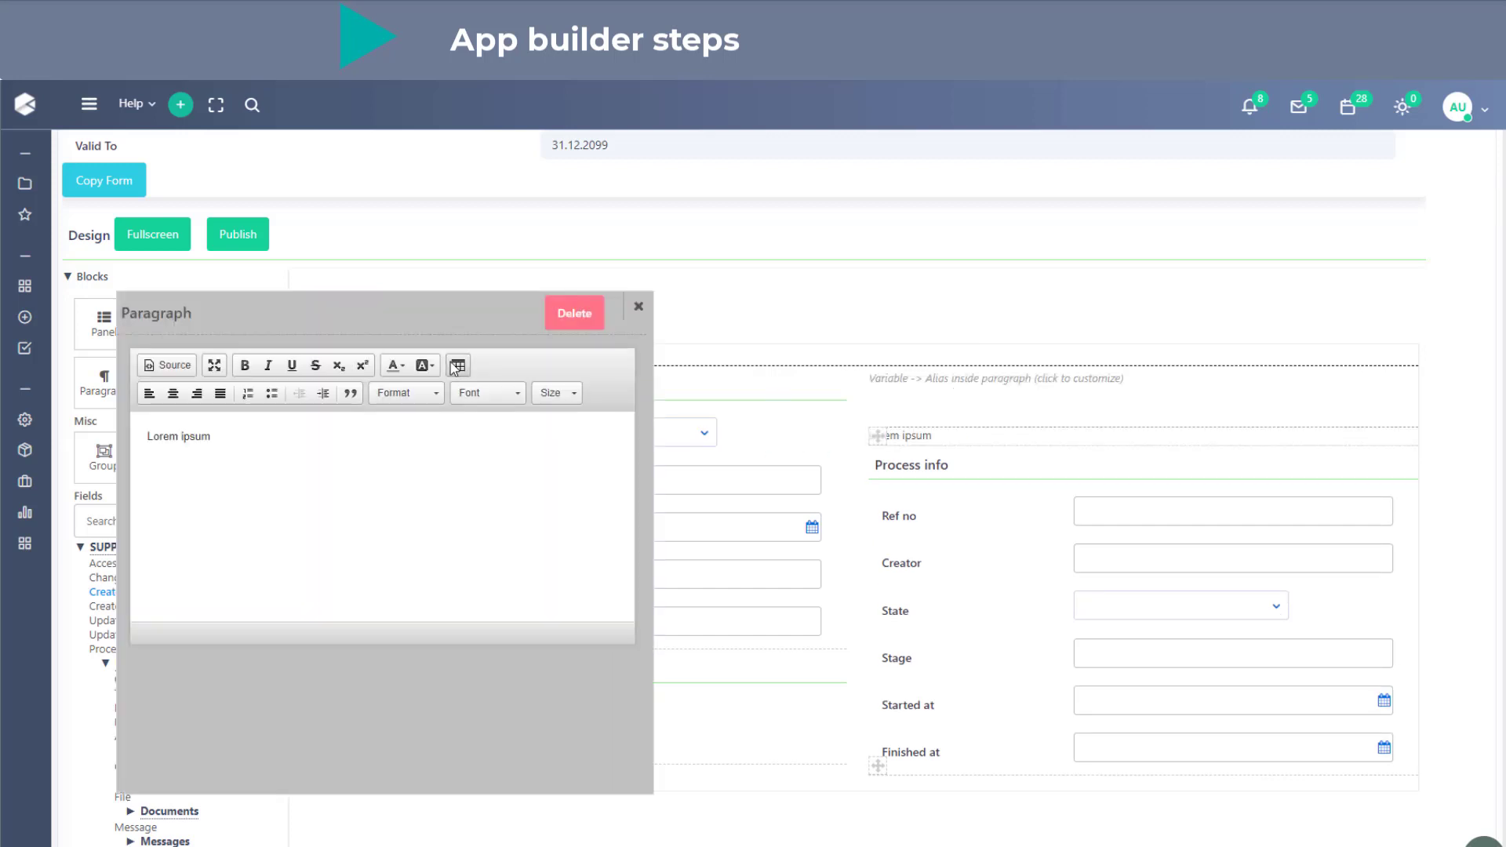
left_click(325, 459)
key("ctrl+a")
type("This")
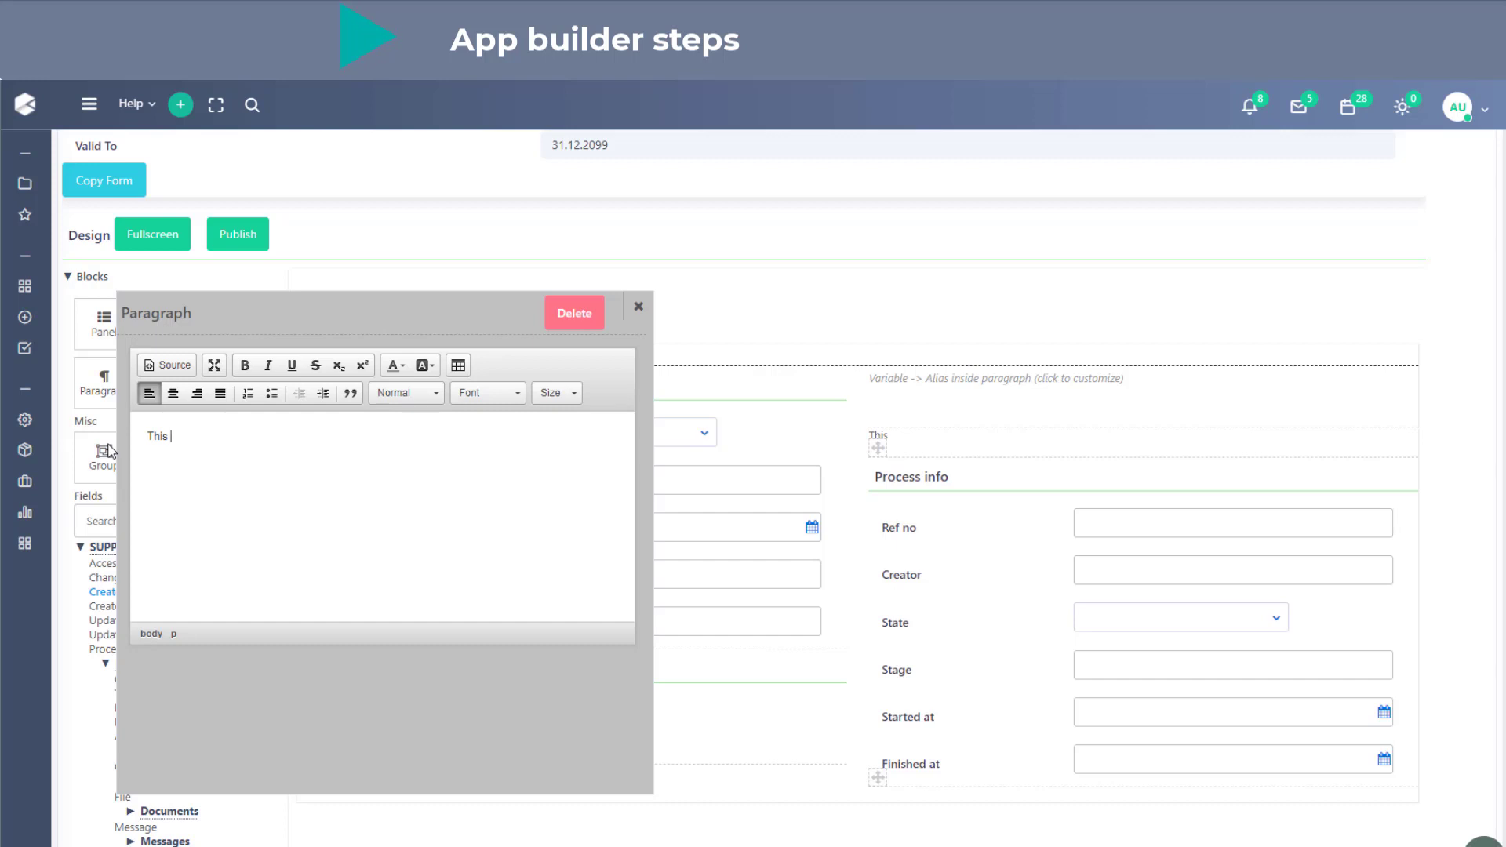
type("is a test paragraph.")
- Format the test paragraph's text as bold Heading 2 in blue and close its settings
left_click_drag(264, 436, 141, 436)
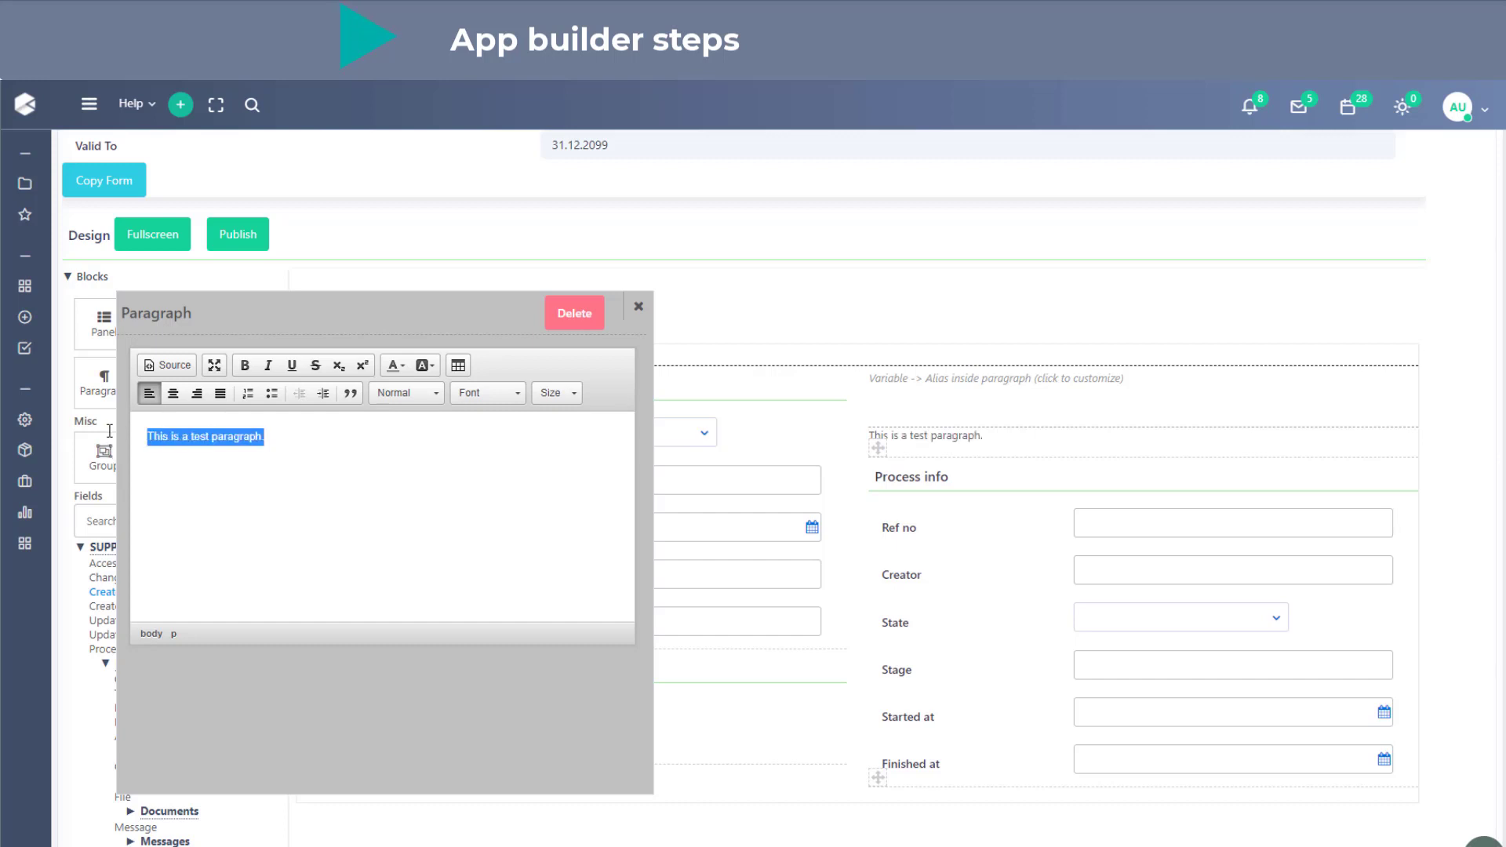
left_click(244, 364)
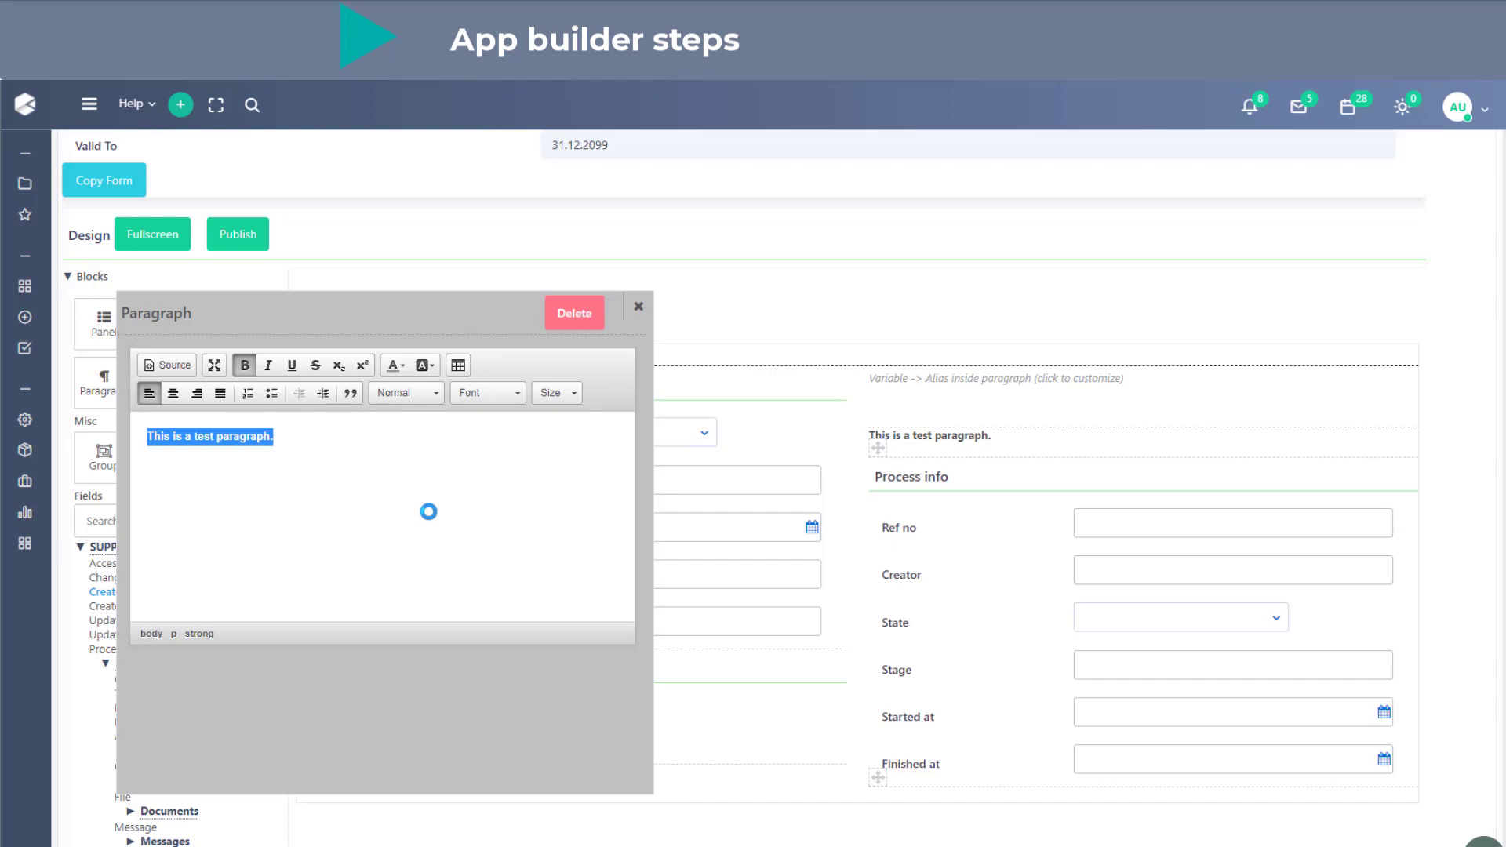
left_click(434, 395)
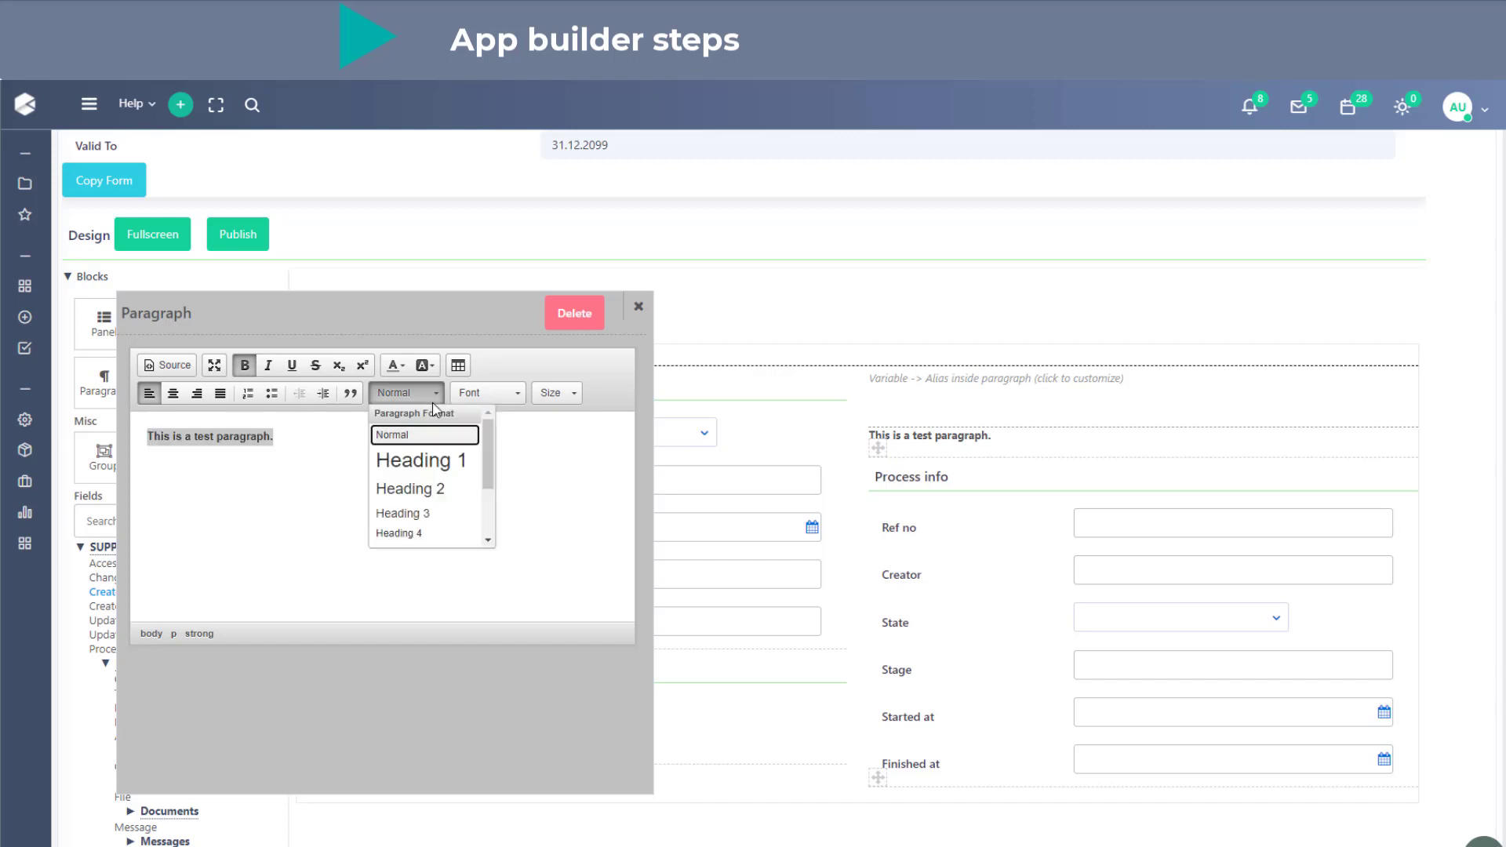
left_click(436, 493)
left_click(480, 393)
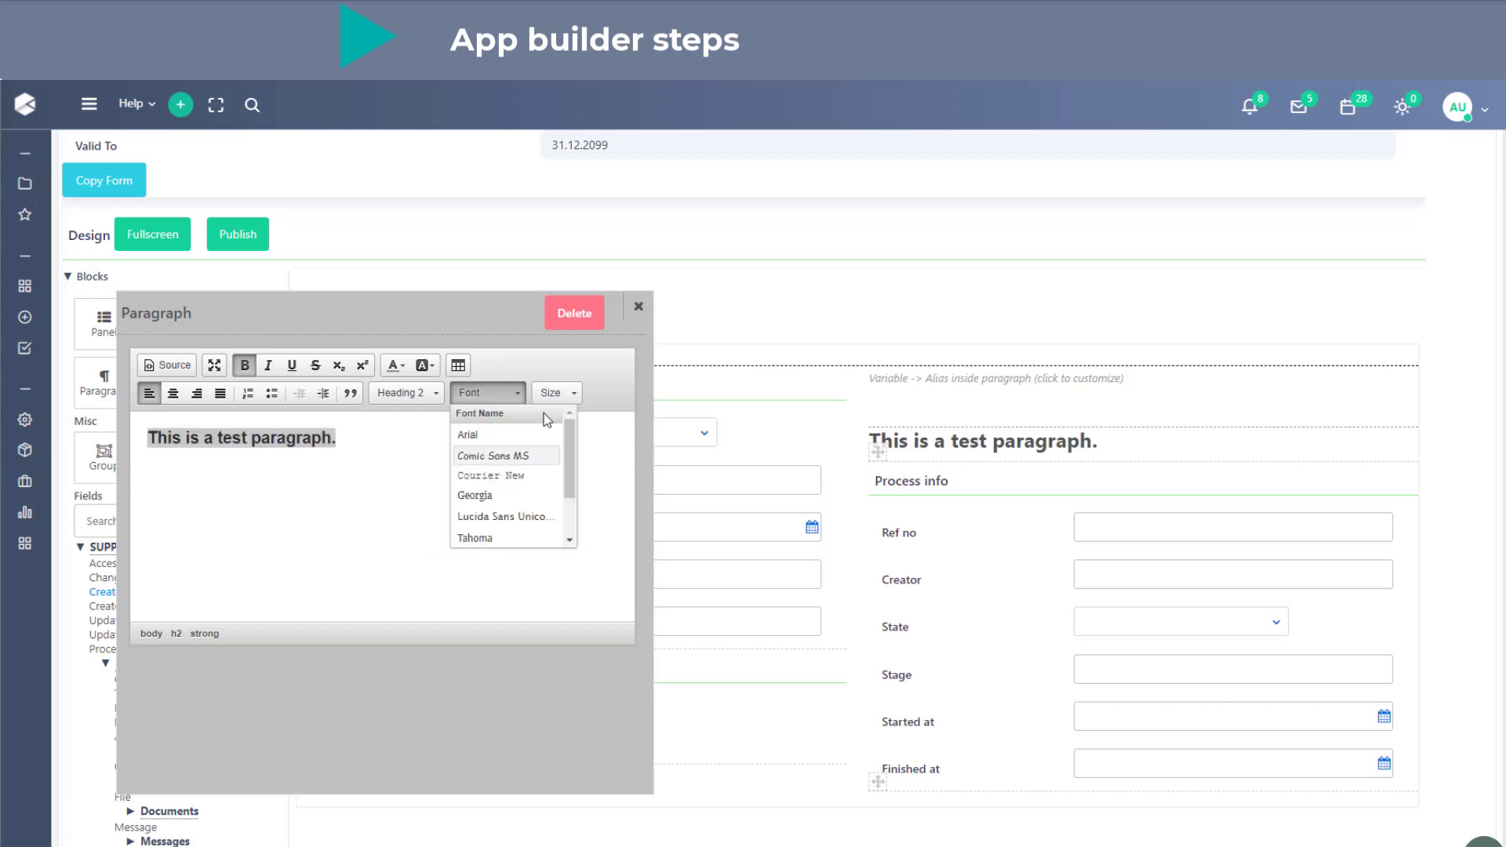
left_click(569, 396)
left_click(396, 364)
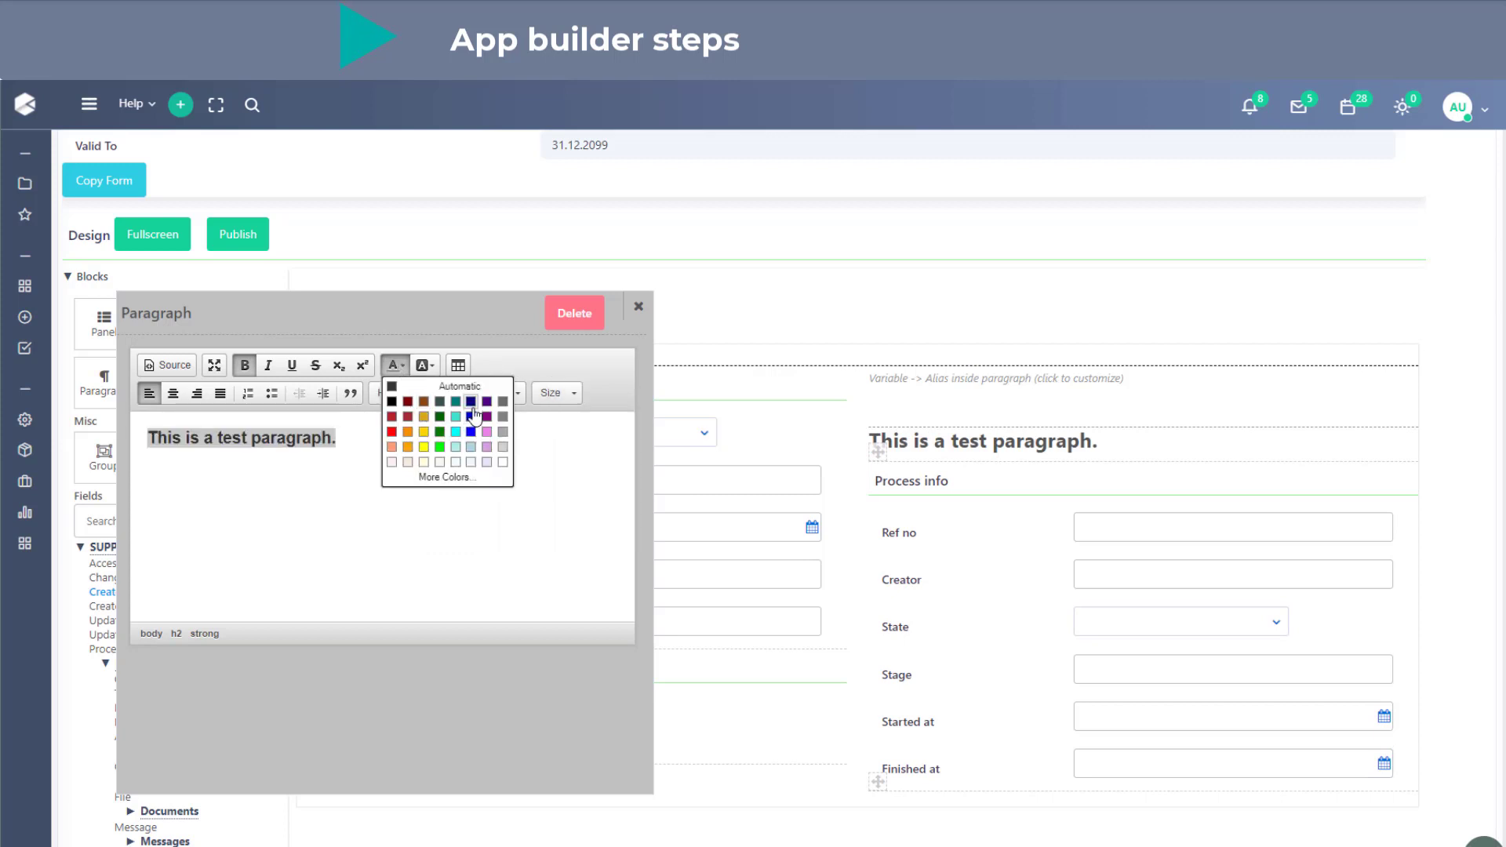
left_click(466, 431)
left_click(464, 433)
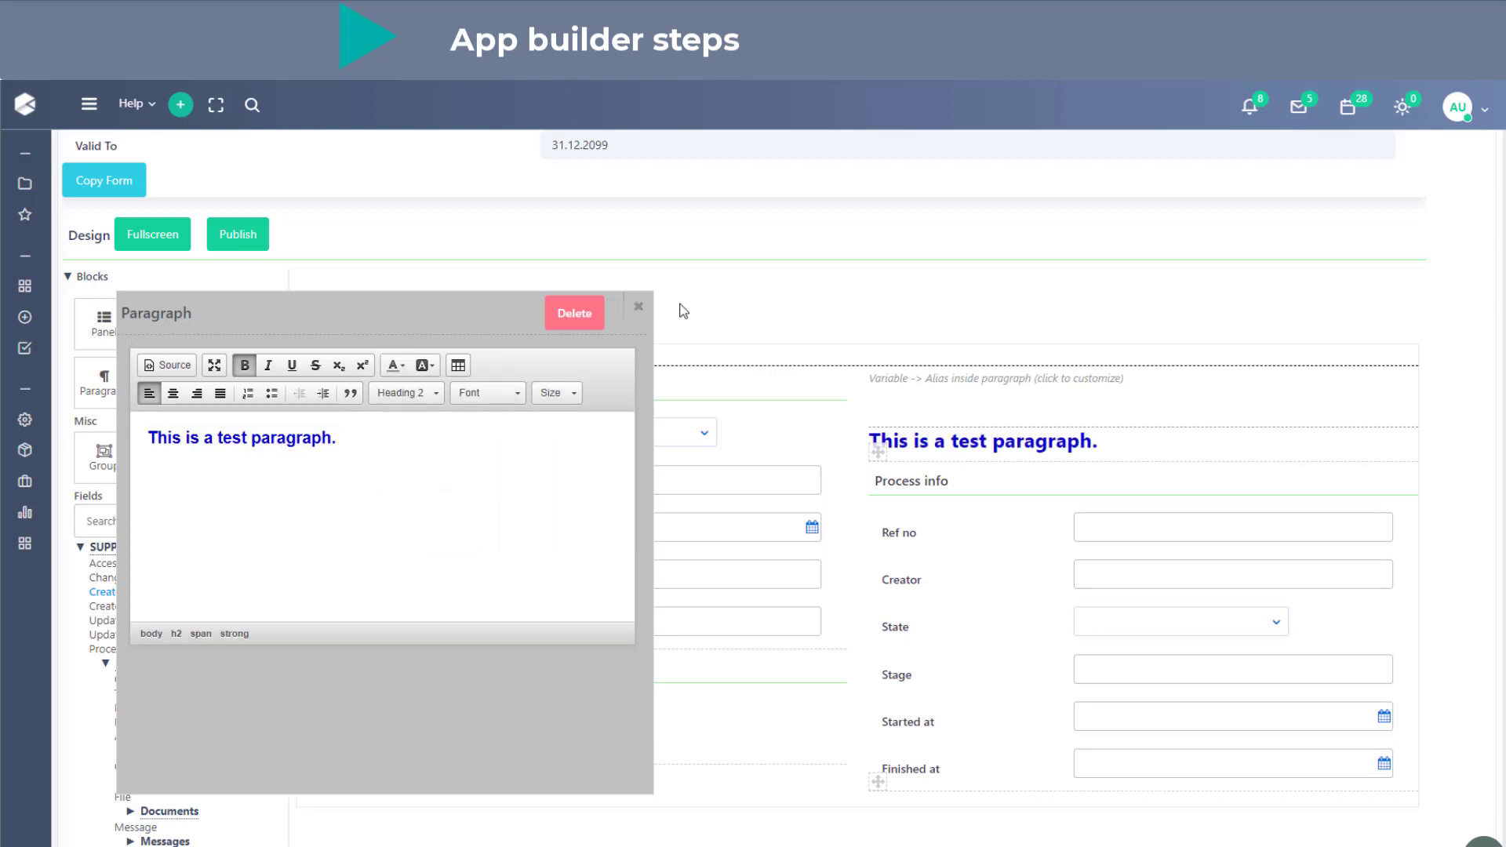
left_click(639, 311)
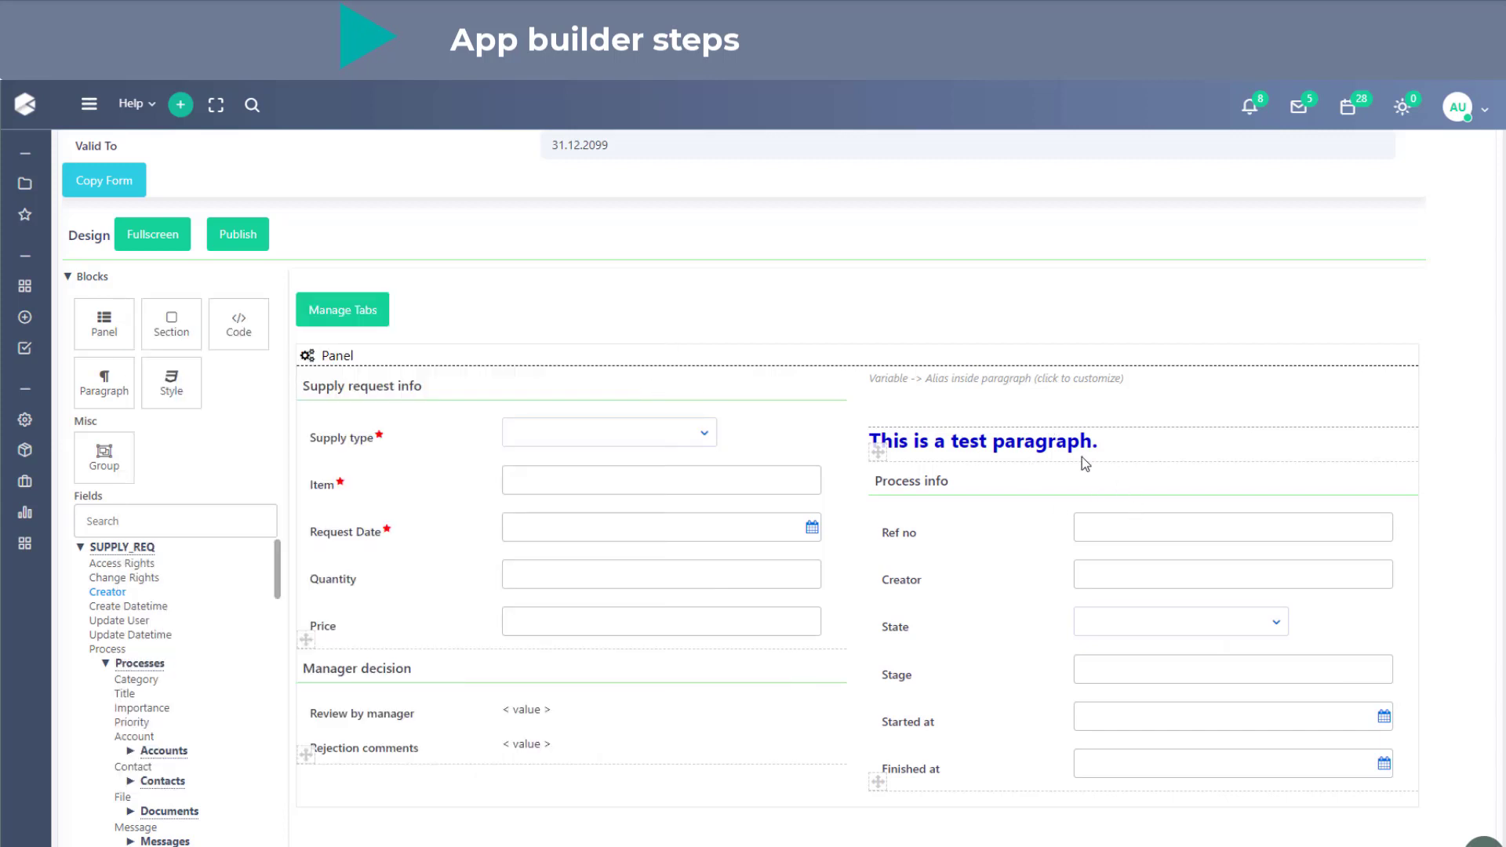
- Add a Style block above the Supply request info section and set the page background color to white
left_click_drag(173, 384, 492, 403)
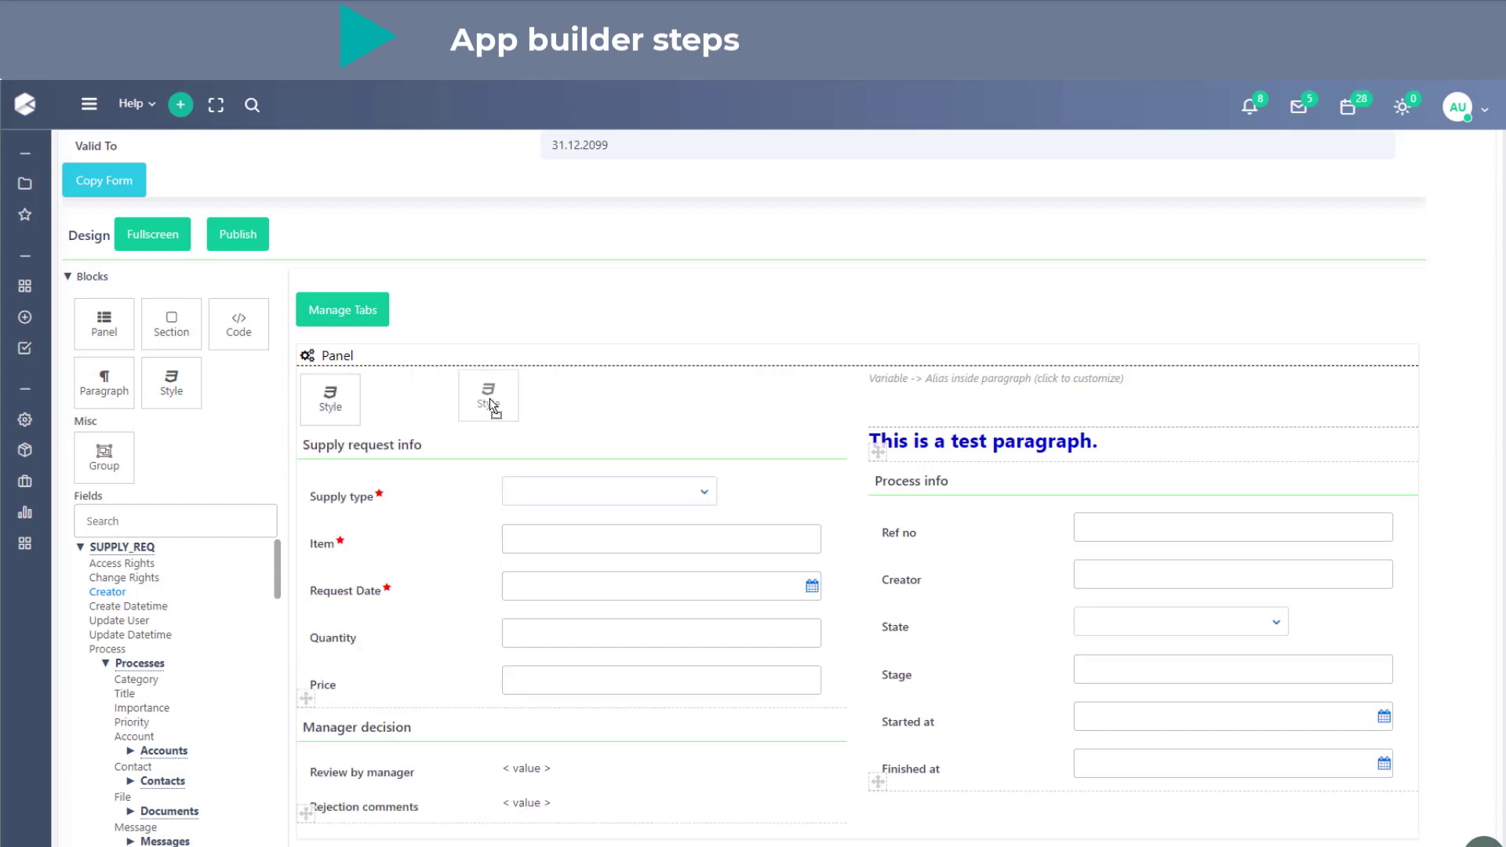
left_click_drag(492, 404, 492, 404)
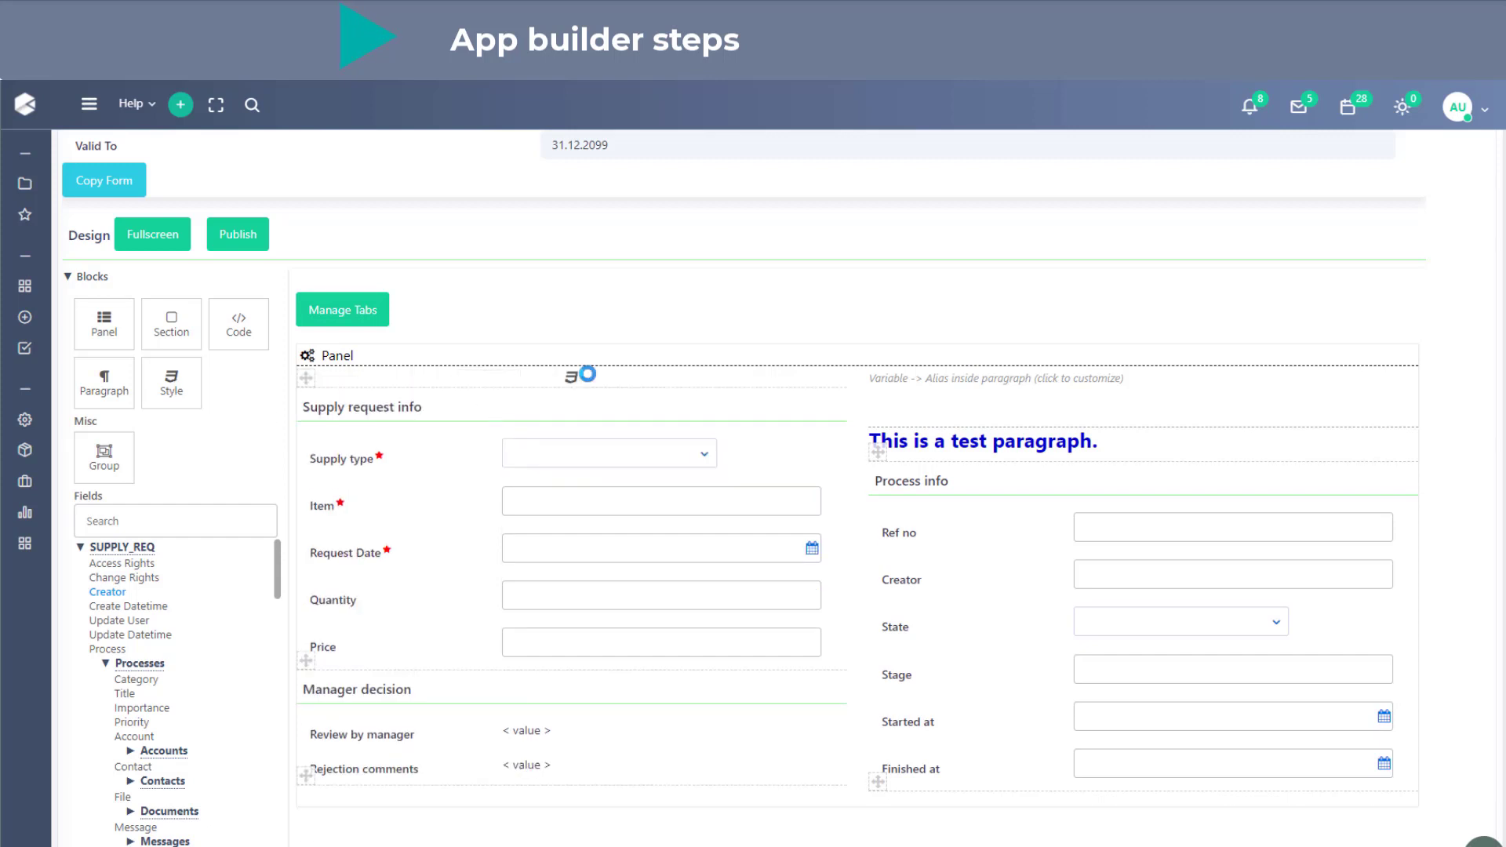
left_click(511, 379)
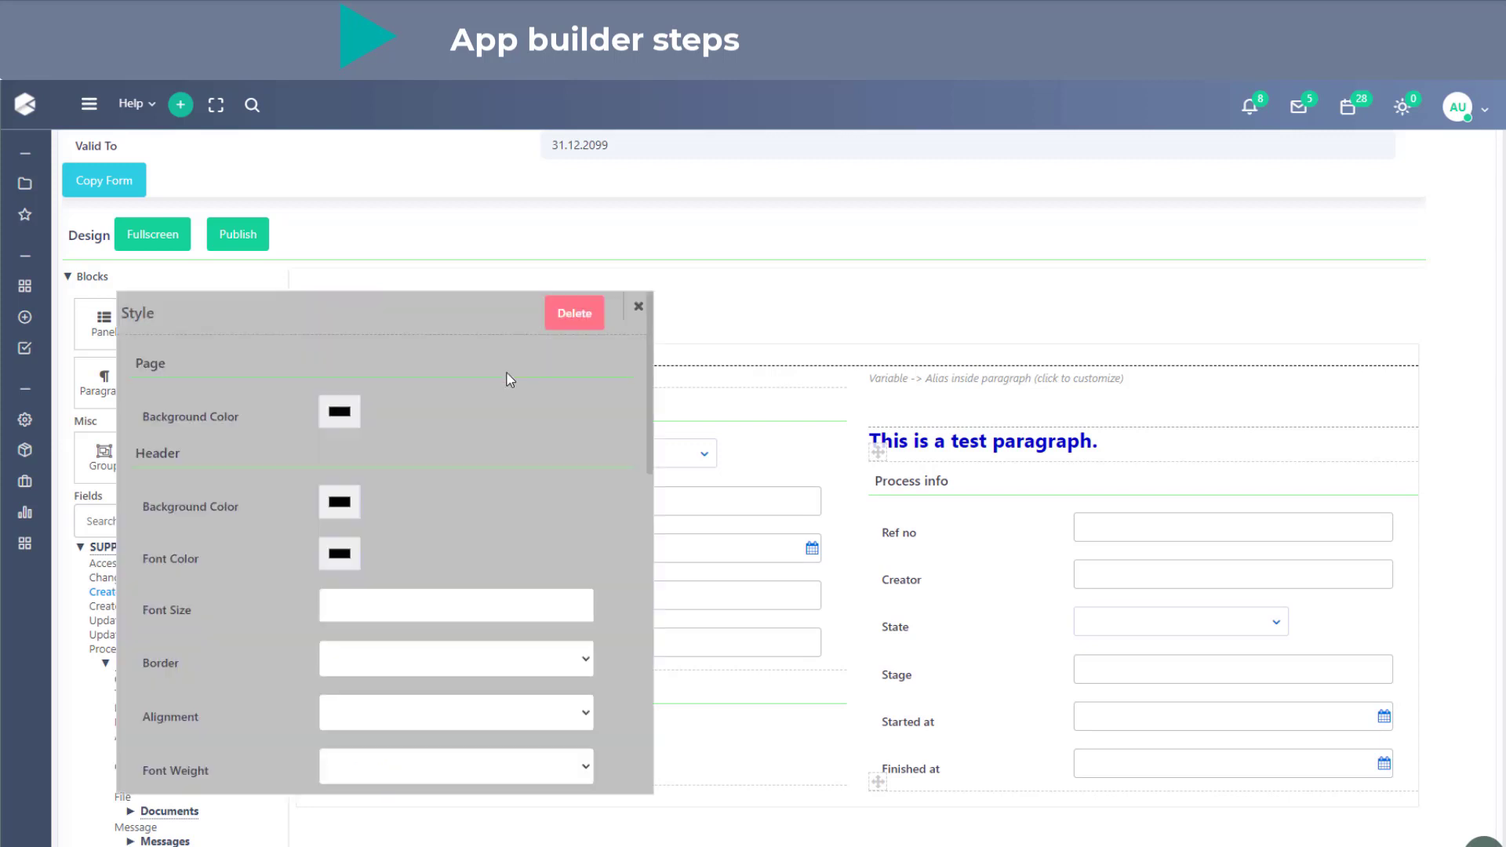
left_click_drag(414, 293, 1022, 279)
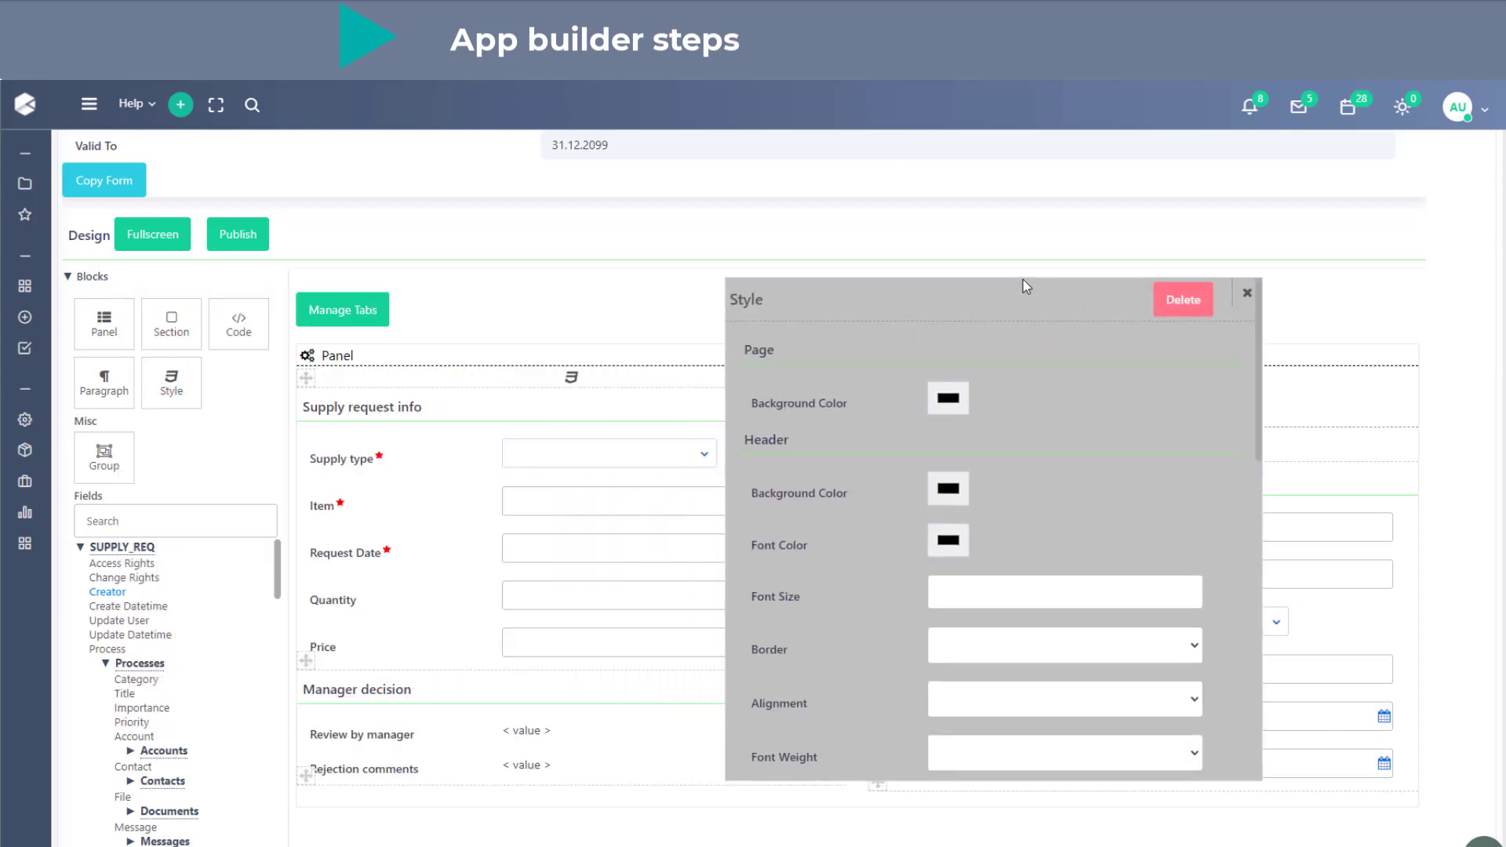
left_click(958, 401)
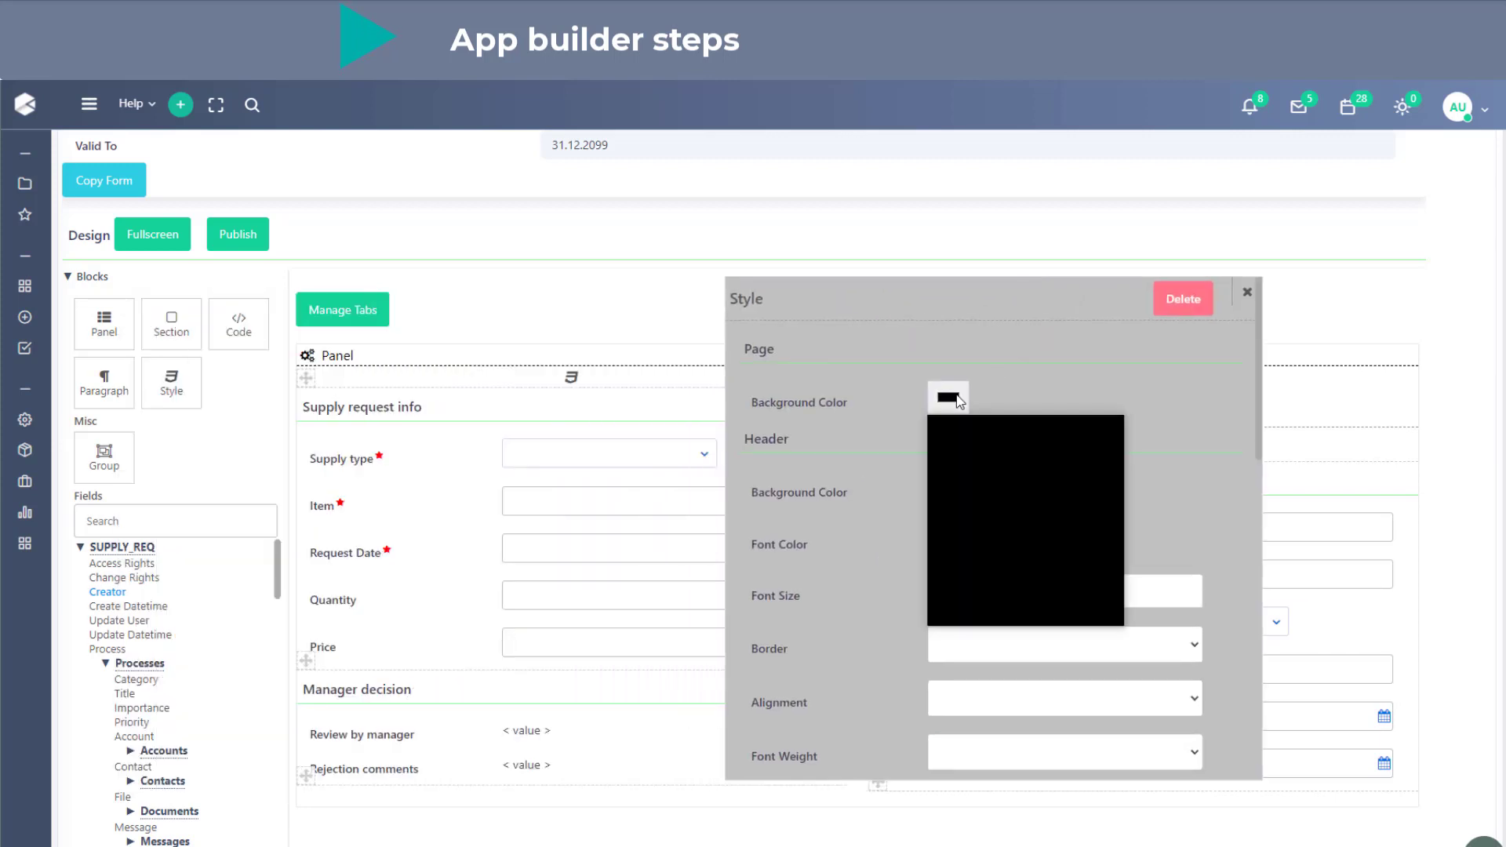
left_click_drag(964, 436, 775, 439)
left_click(937, 488)
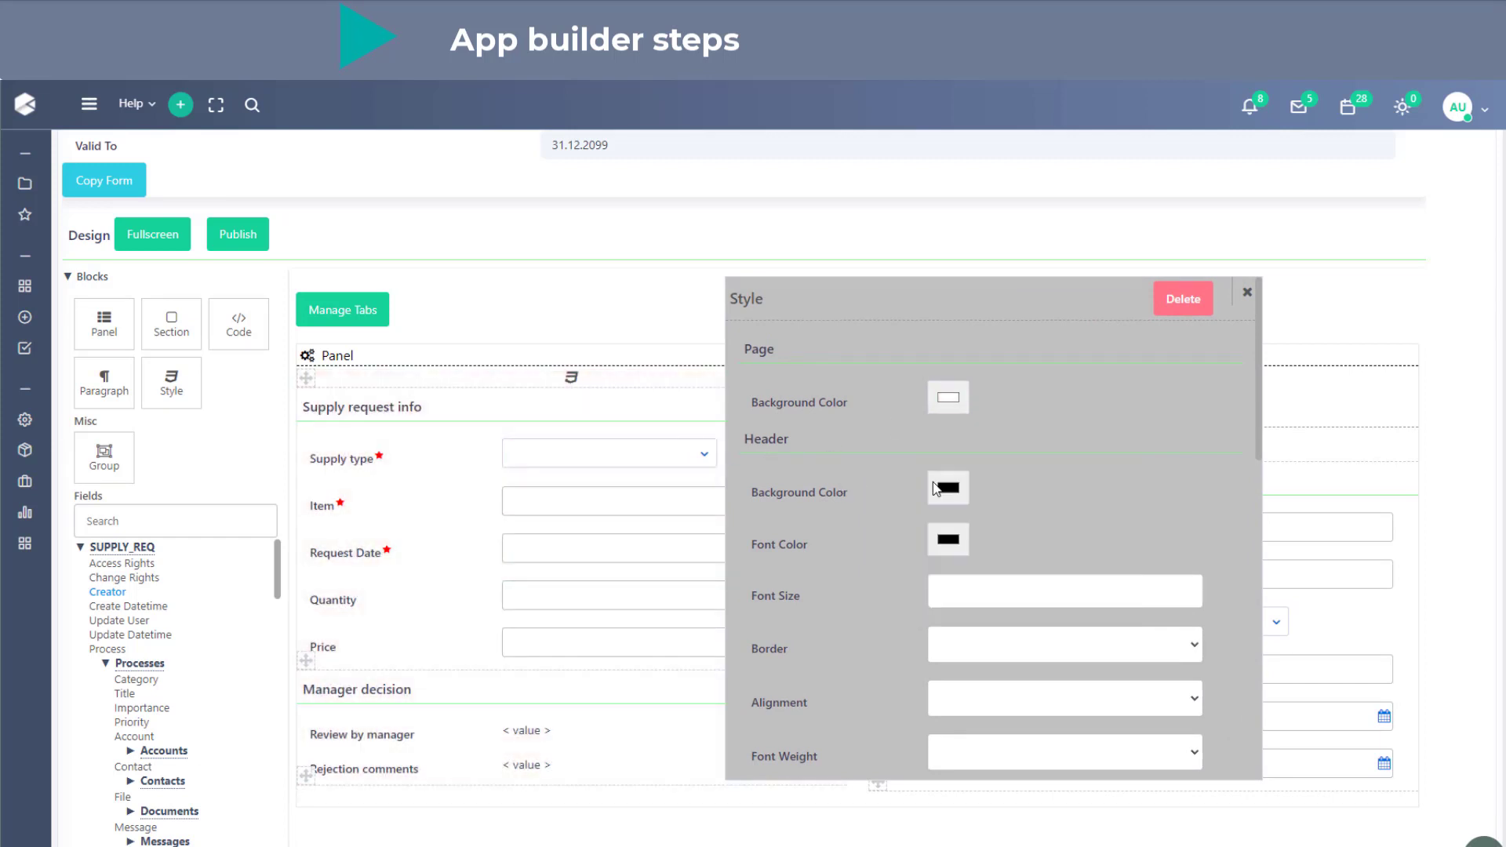
- Set the Style block's header background color to muted pink (RGB 206, 161, 161) and its header font color to white
left_click(937, 488)
left_click(1112, 562)
left_click_drag(1114, 564, 1037, 484)
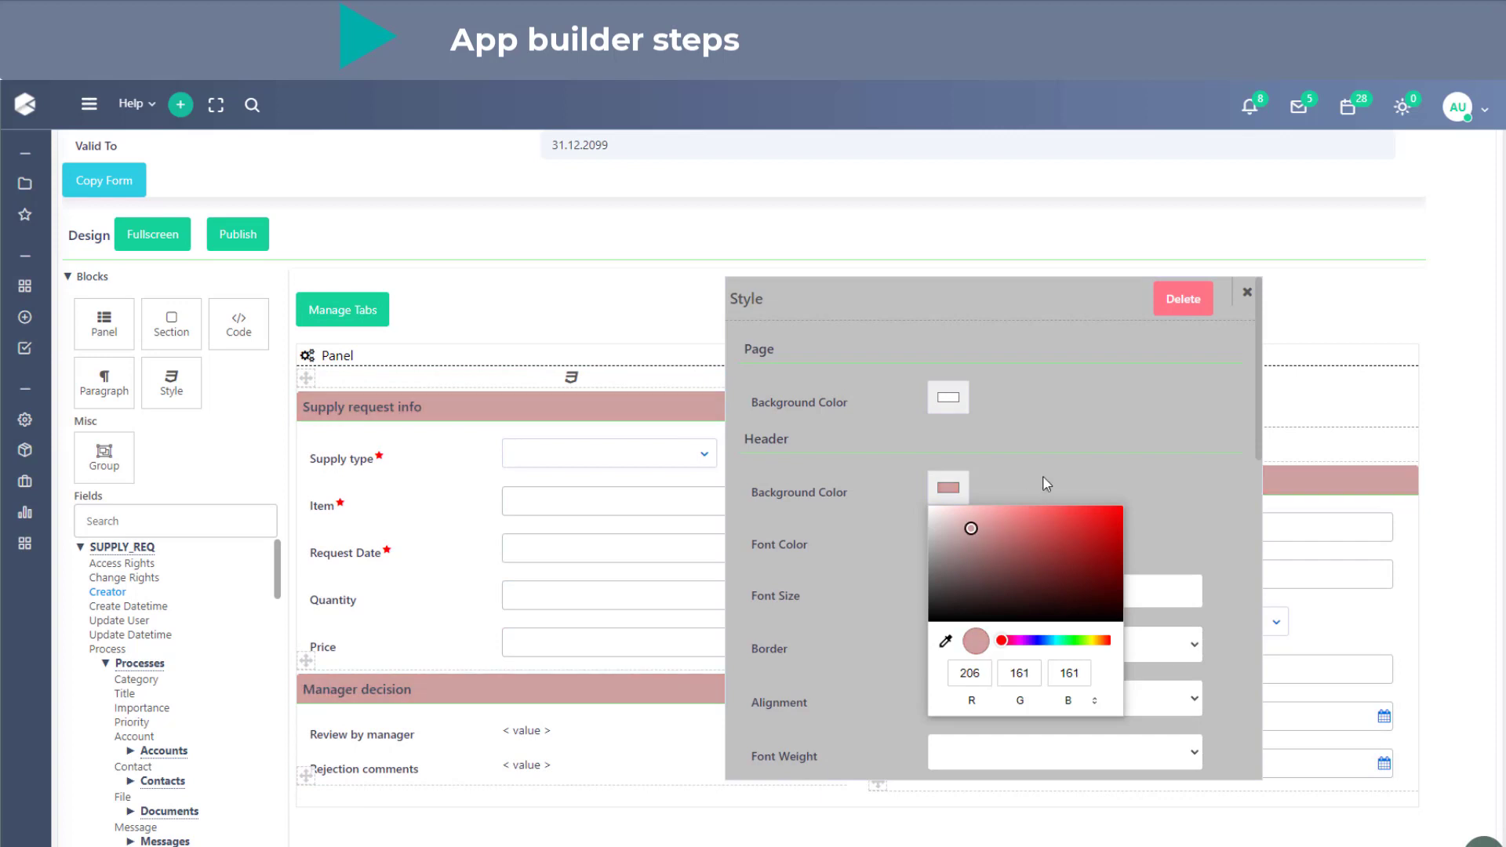
left_click(942, 558)
left_click(948, 539)
left_click_drag(972, 639, 930, 558)
left_click(1130, 504)
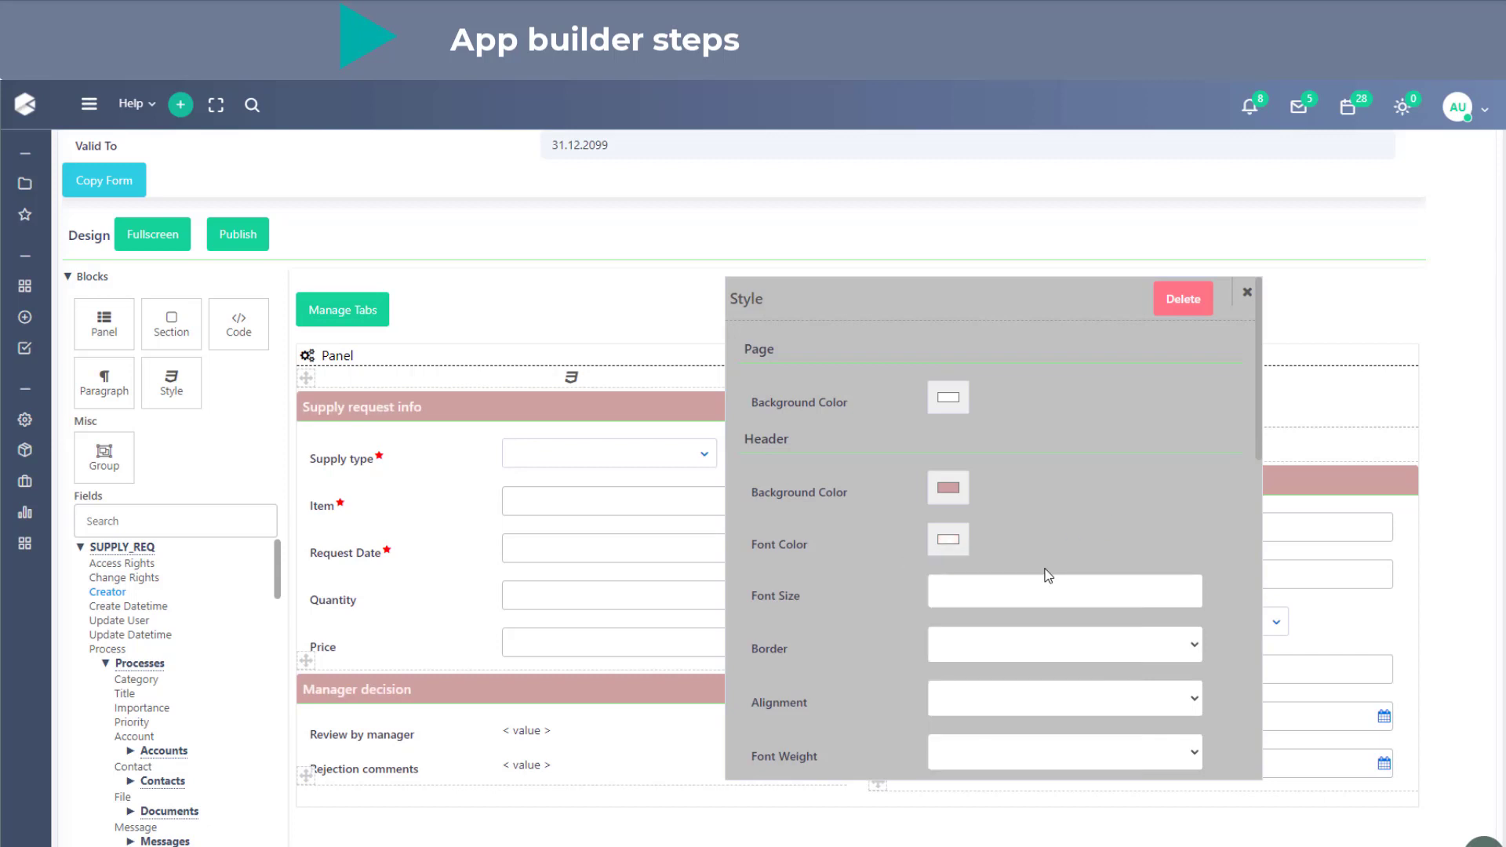
scroll(1028, 580, "down", 2)
scroll(1028, 581, "down", 6)
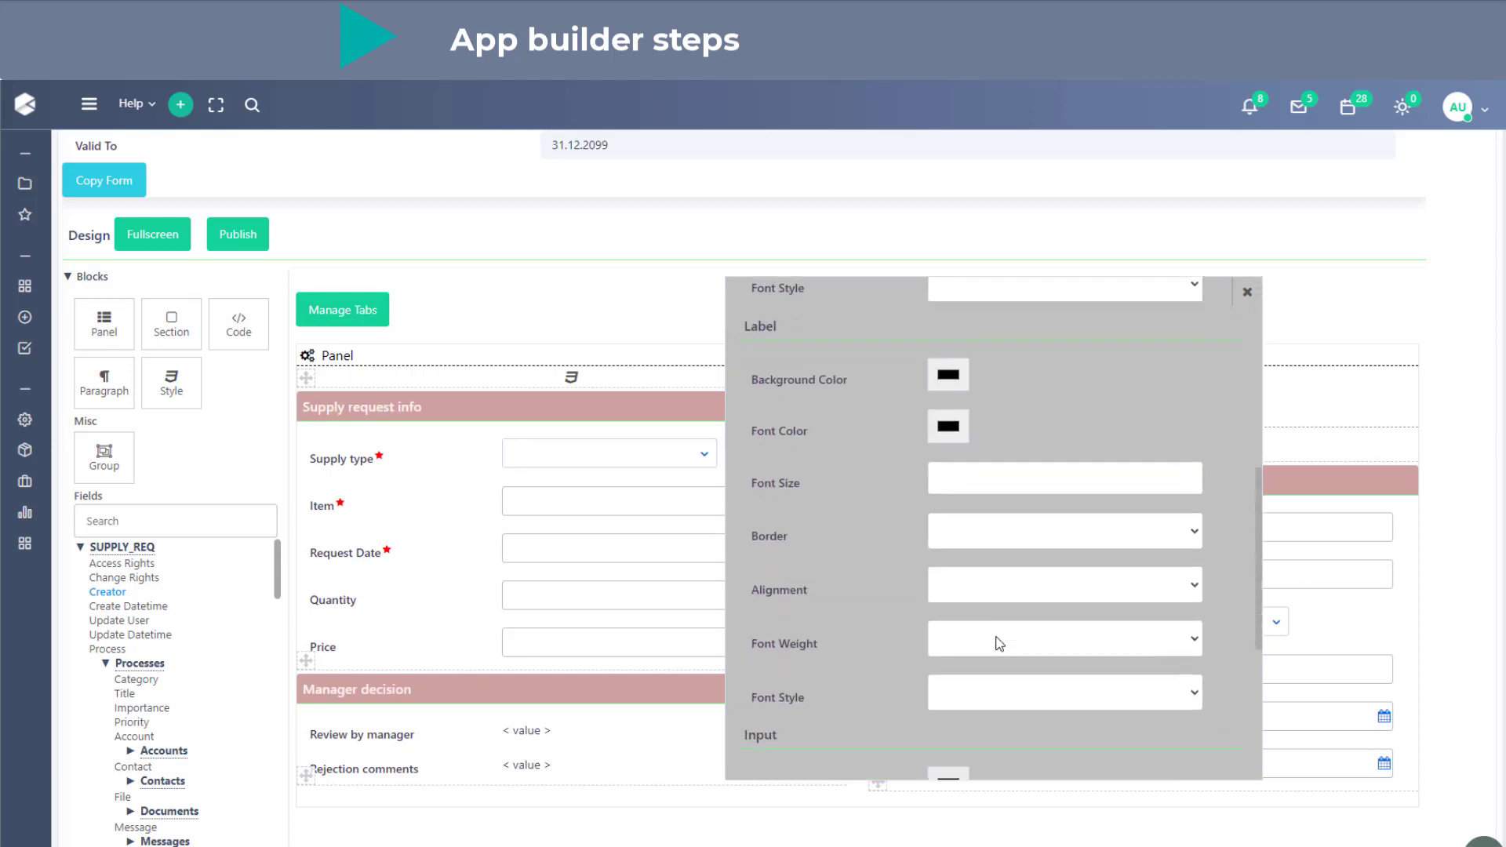
left_click(1247, 291)
- Delete the Style block from the summary form
left_click(602, 375)
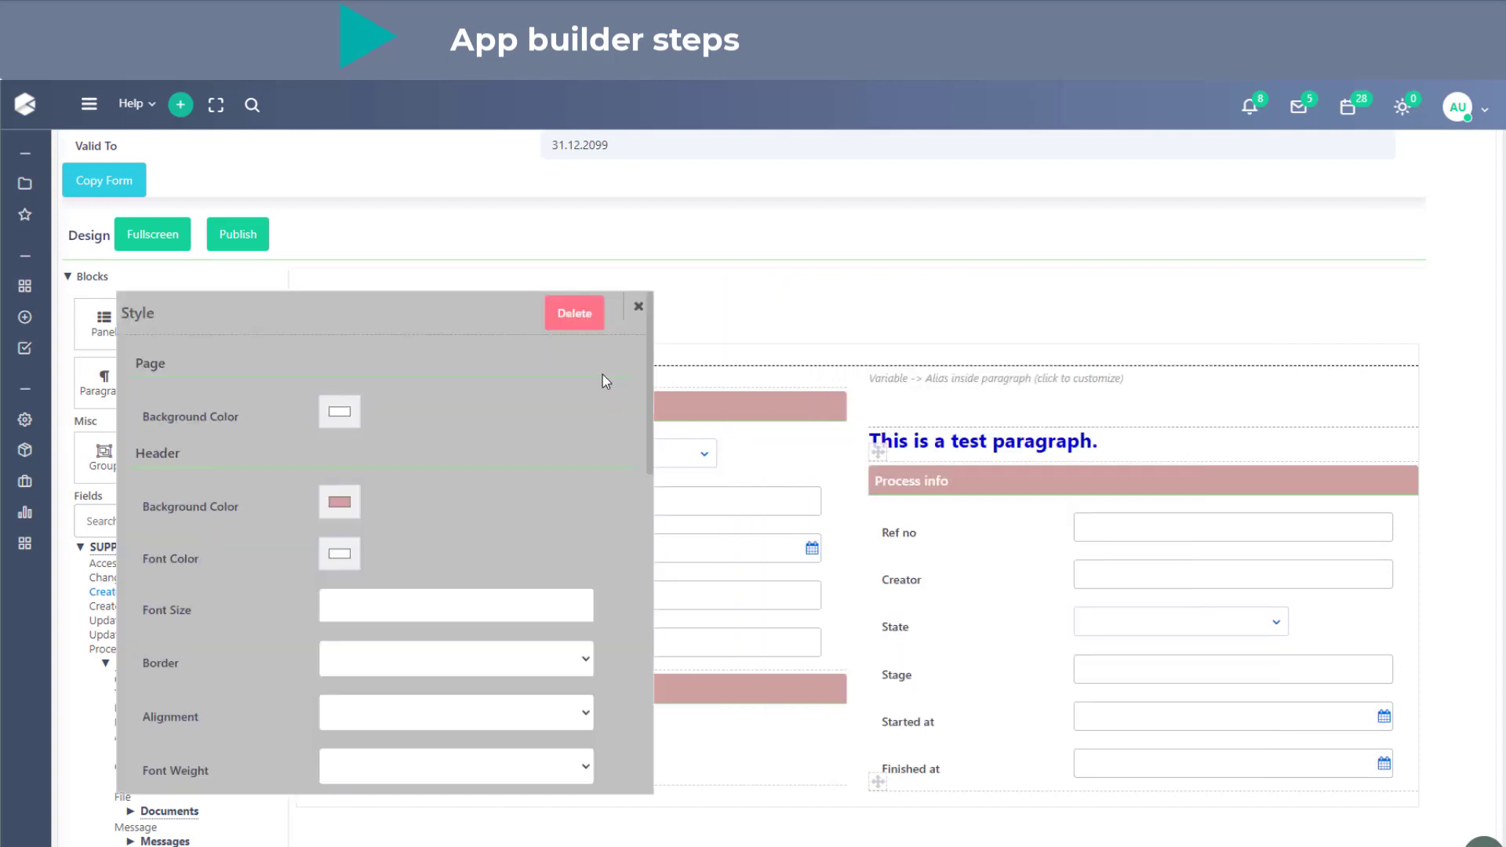
left_click(592, 327)
left_click(696, 567)
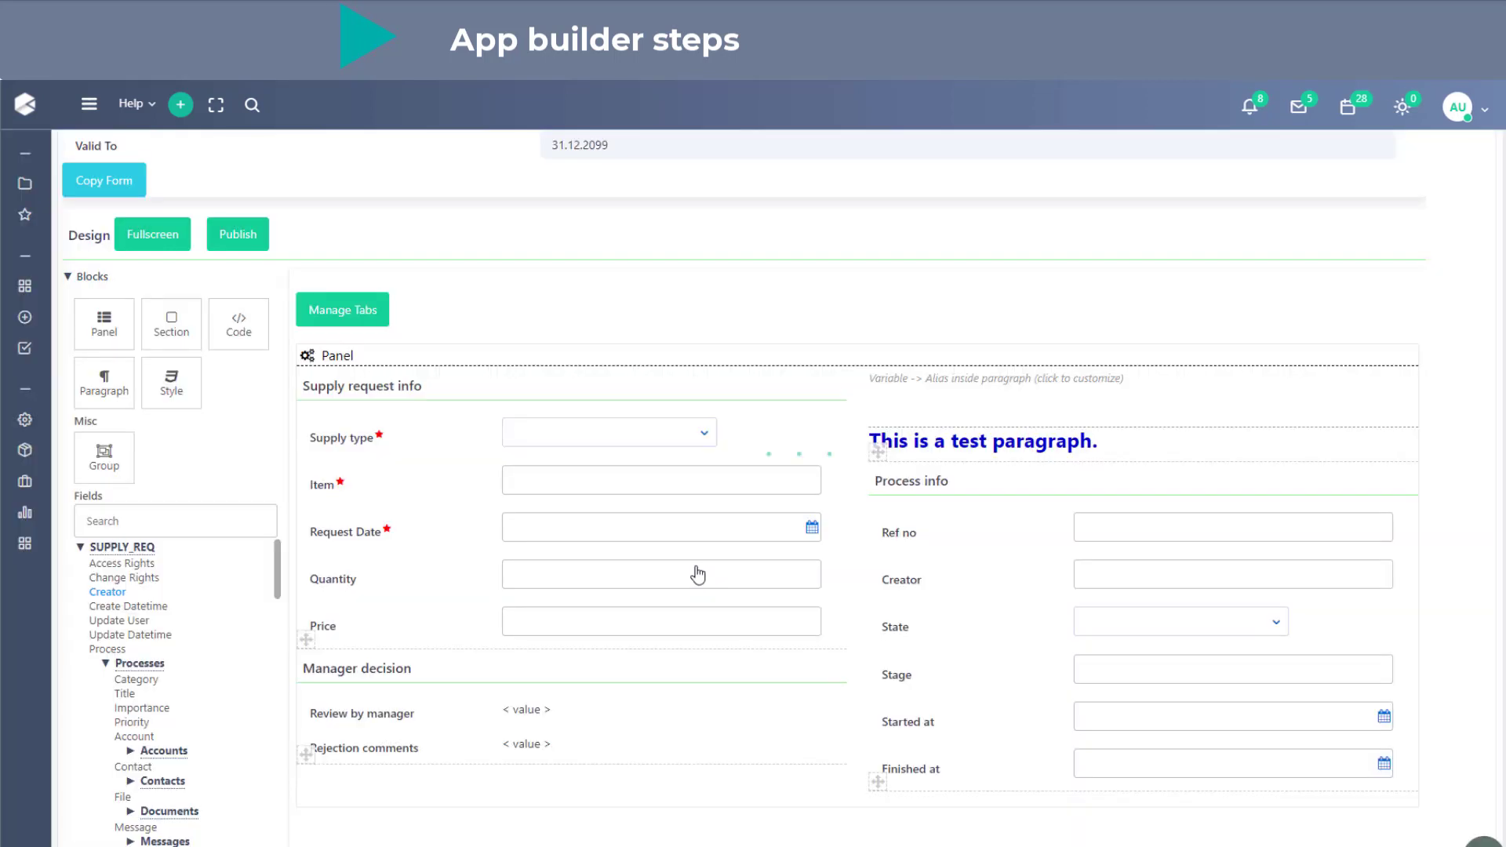
- Publish the summary form's design and refresh the application's Forms list
left_click(261, 246)
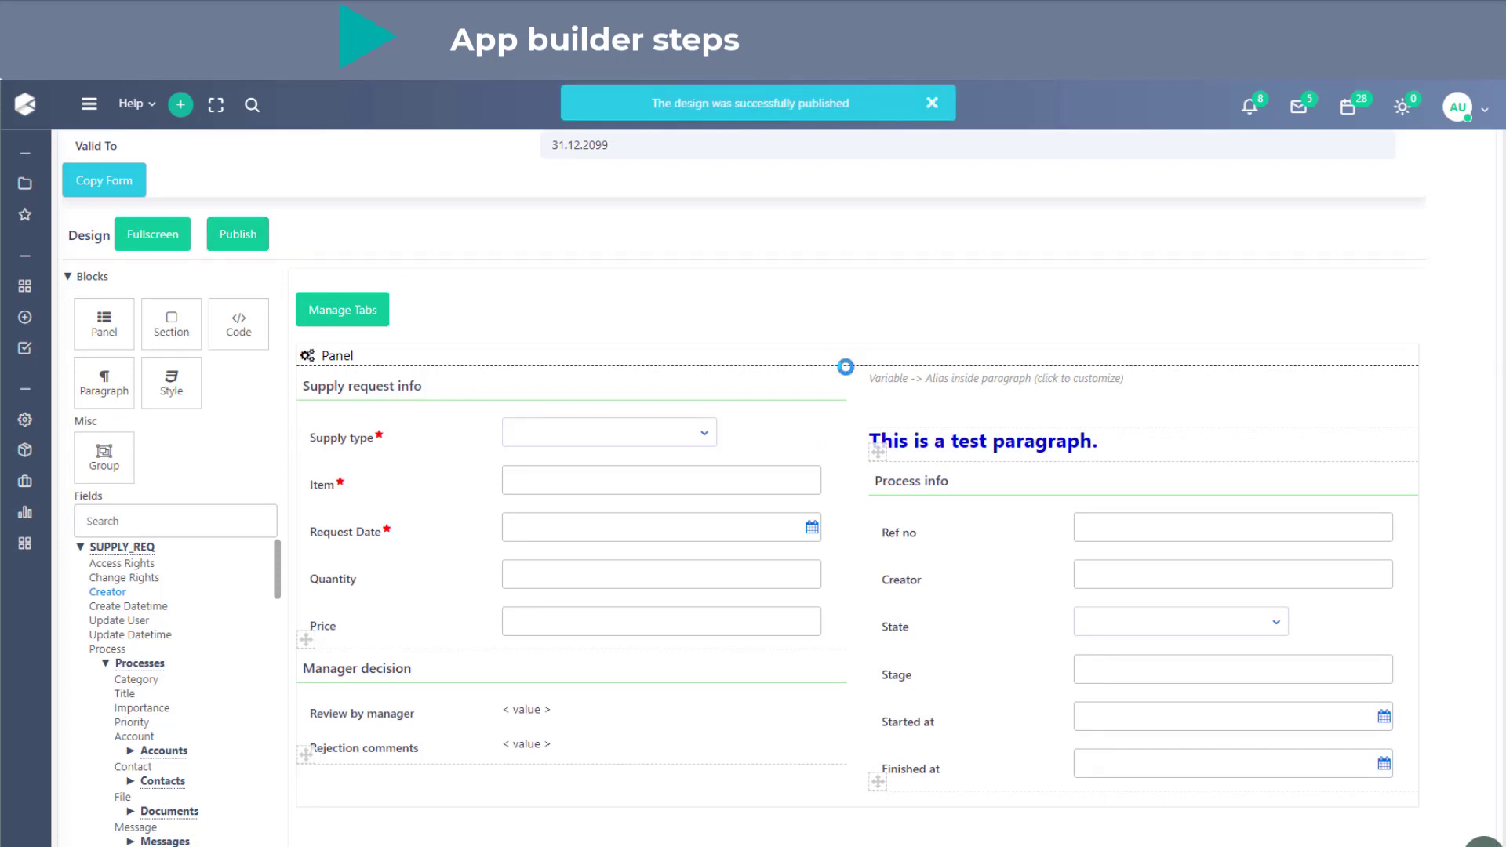
scroll(845, 366, "up", 15)
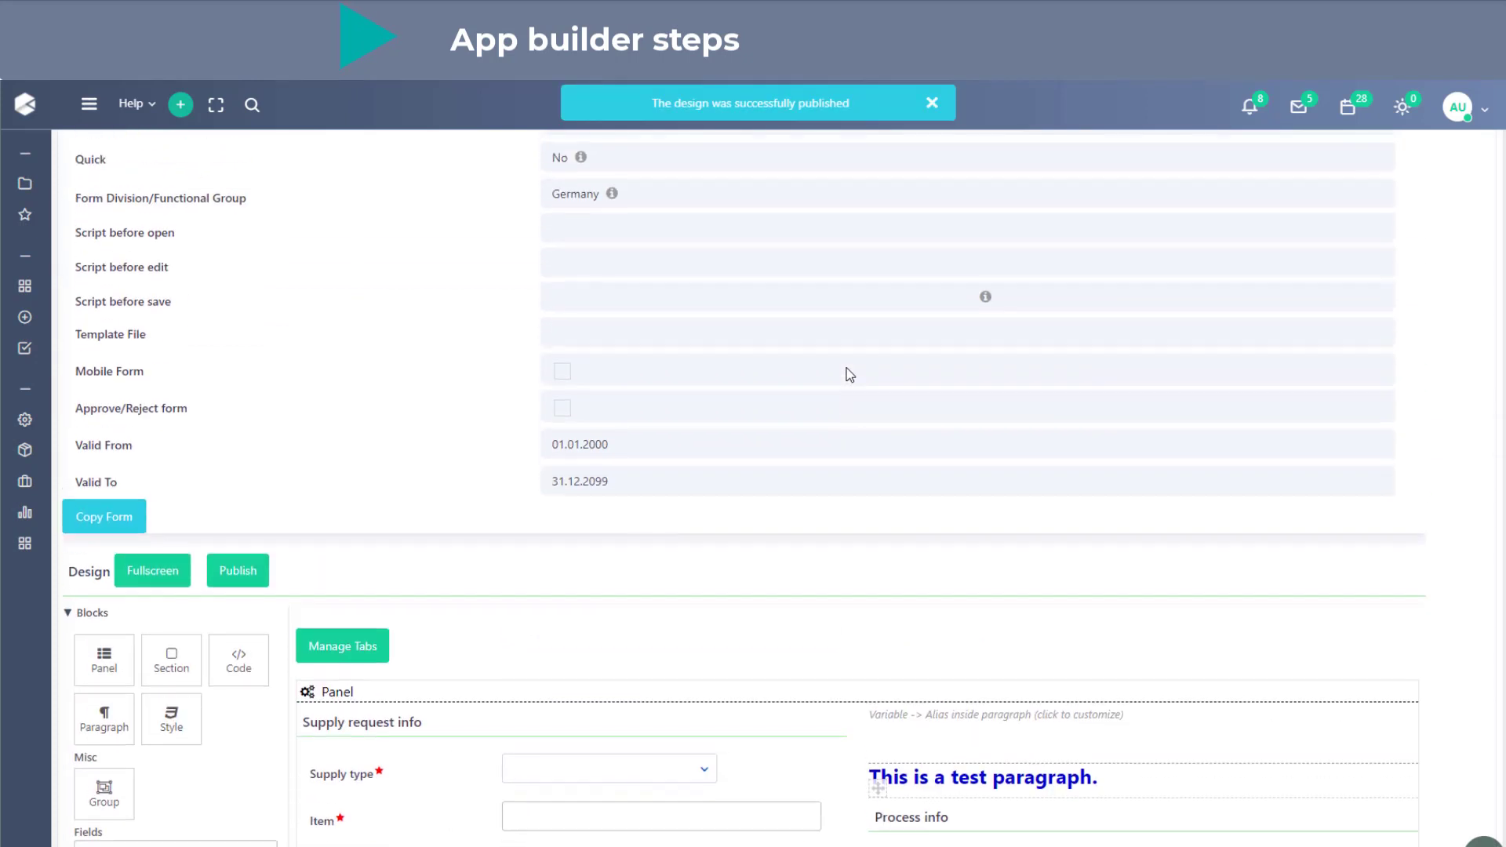
left_click(91, 351)
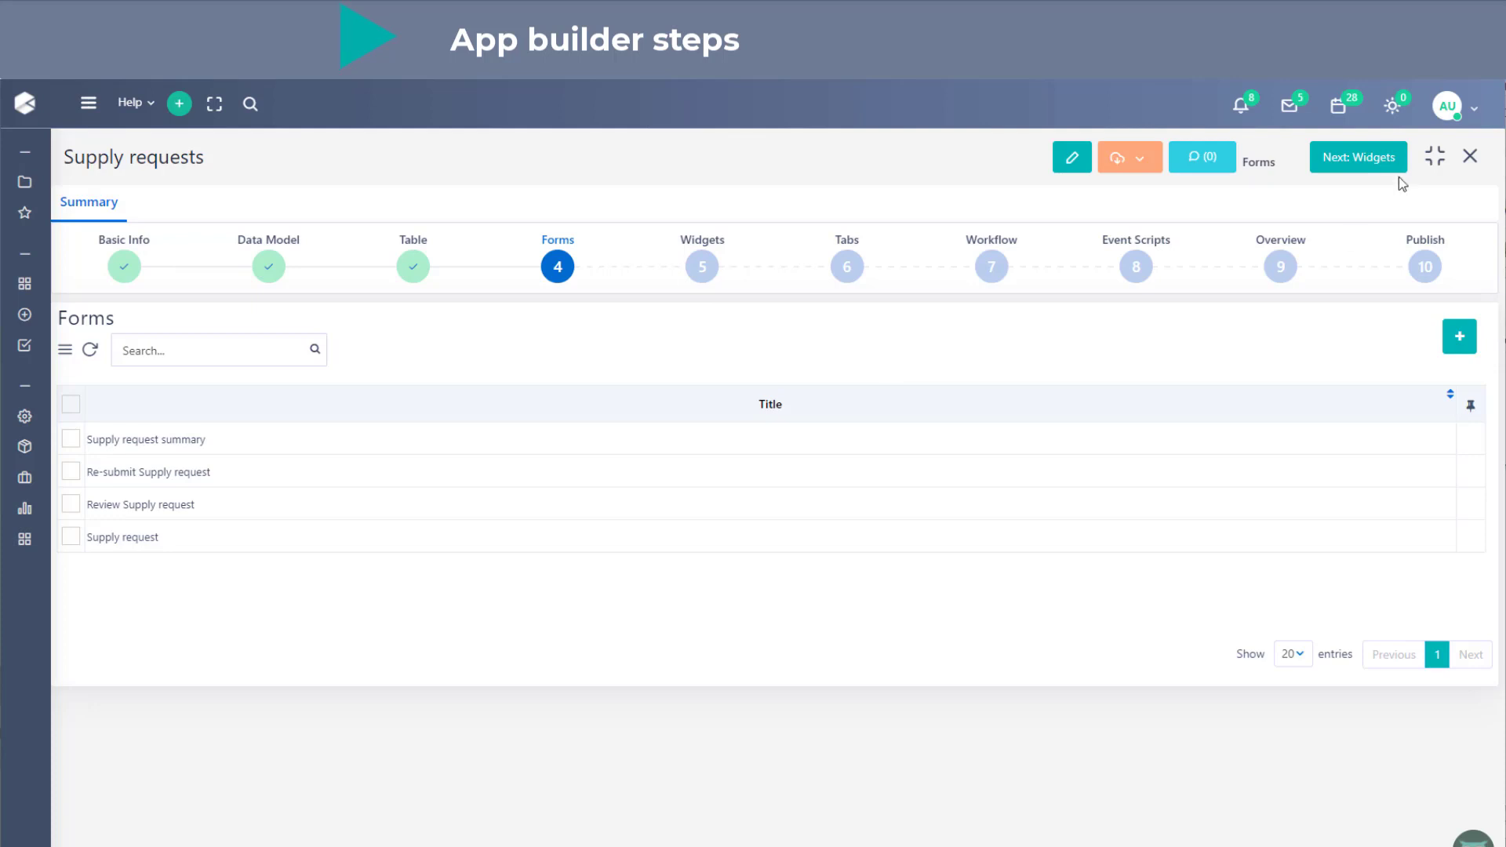
- Advance the application setup from Forms through Widgets and Tabs to the Workflow stage without adding widgets or tabs
left_click(1358, 157)
left_click(694, 571)
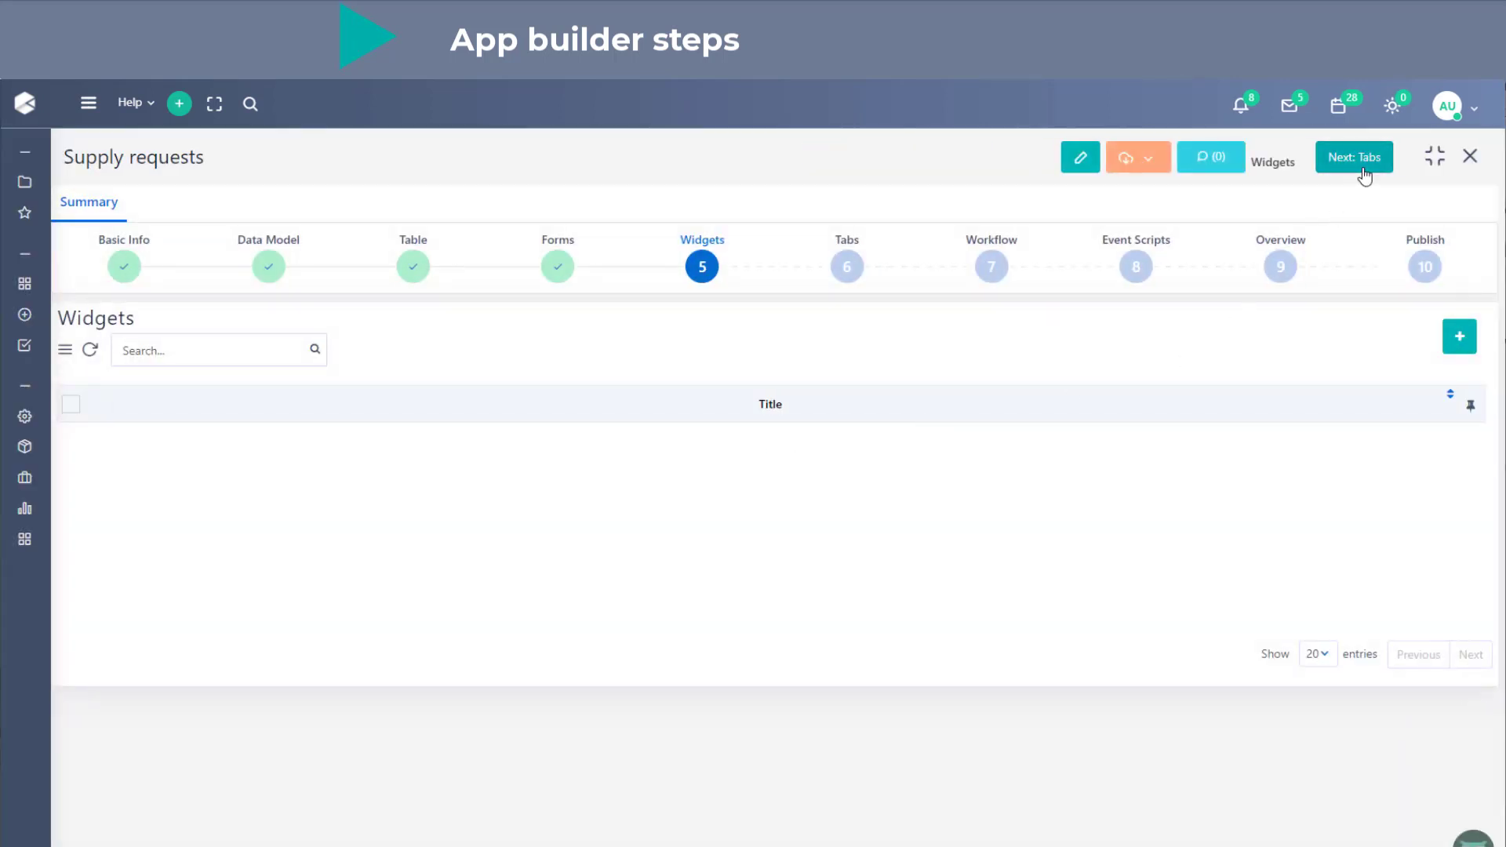
left_click(1361, 163)
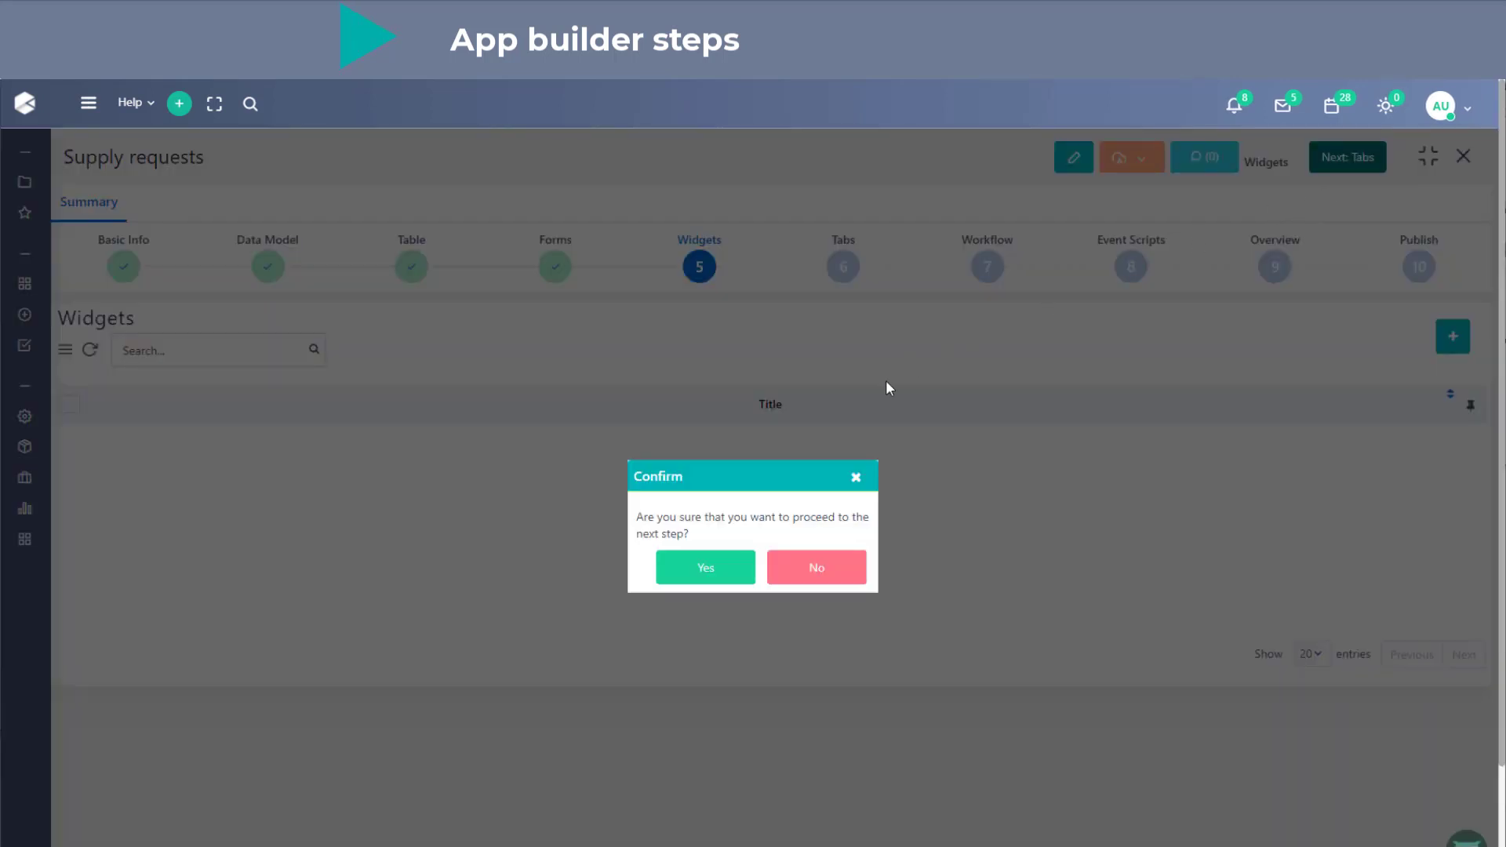
left_click(722, 571)
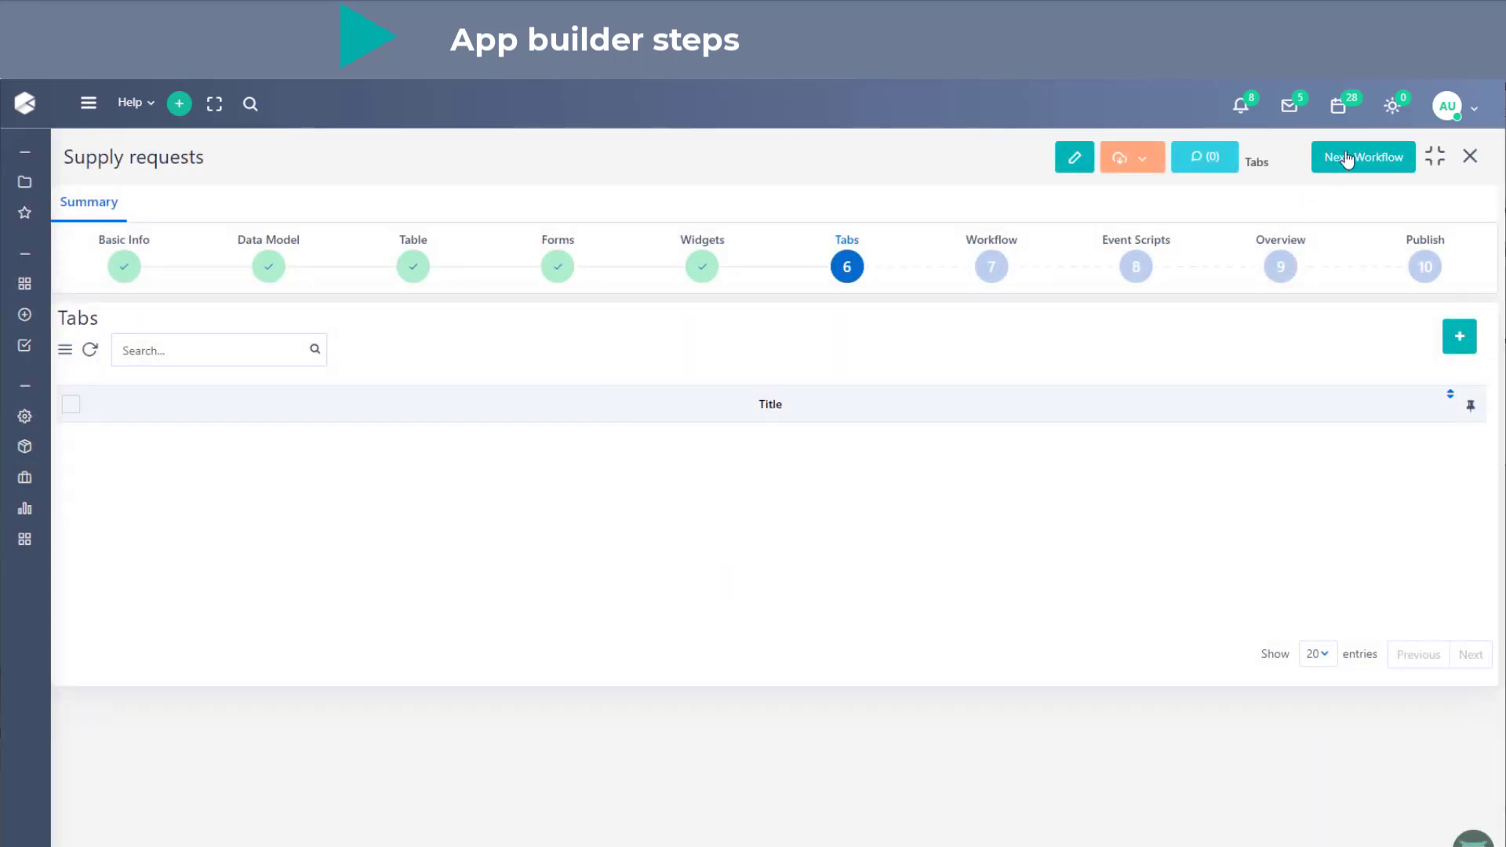
left_click(1346, 160)
left_click(708, 566)
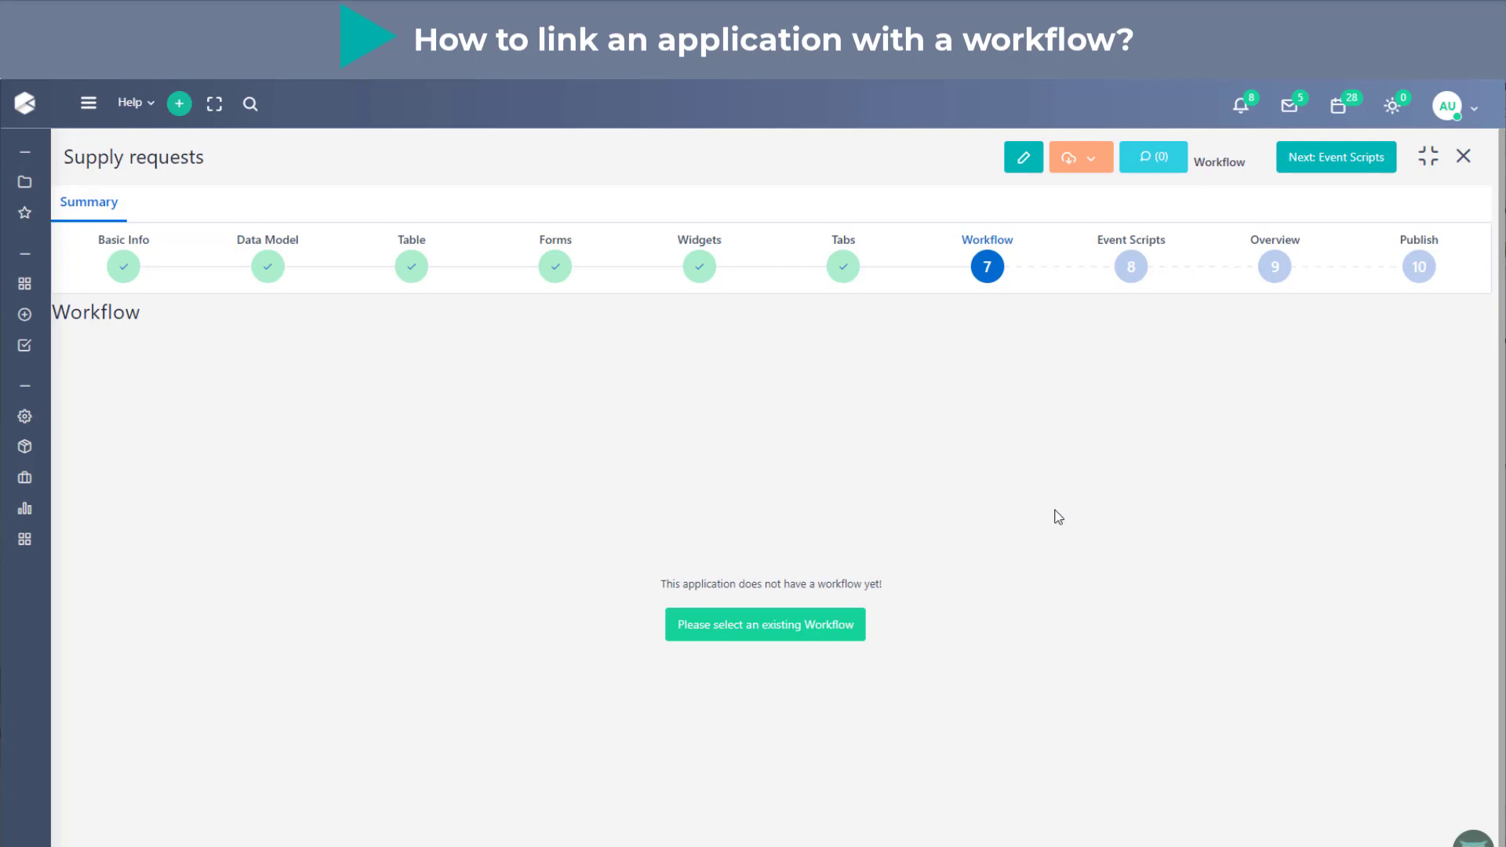
- Link the existing workflow "Supply request wf" to the application and review its diagram
left_click(820, 632)
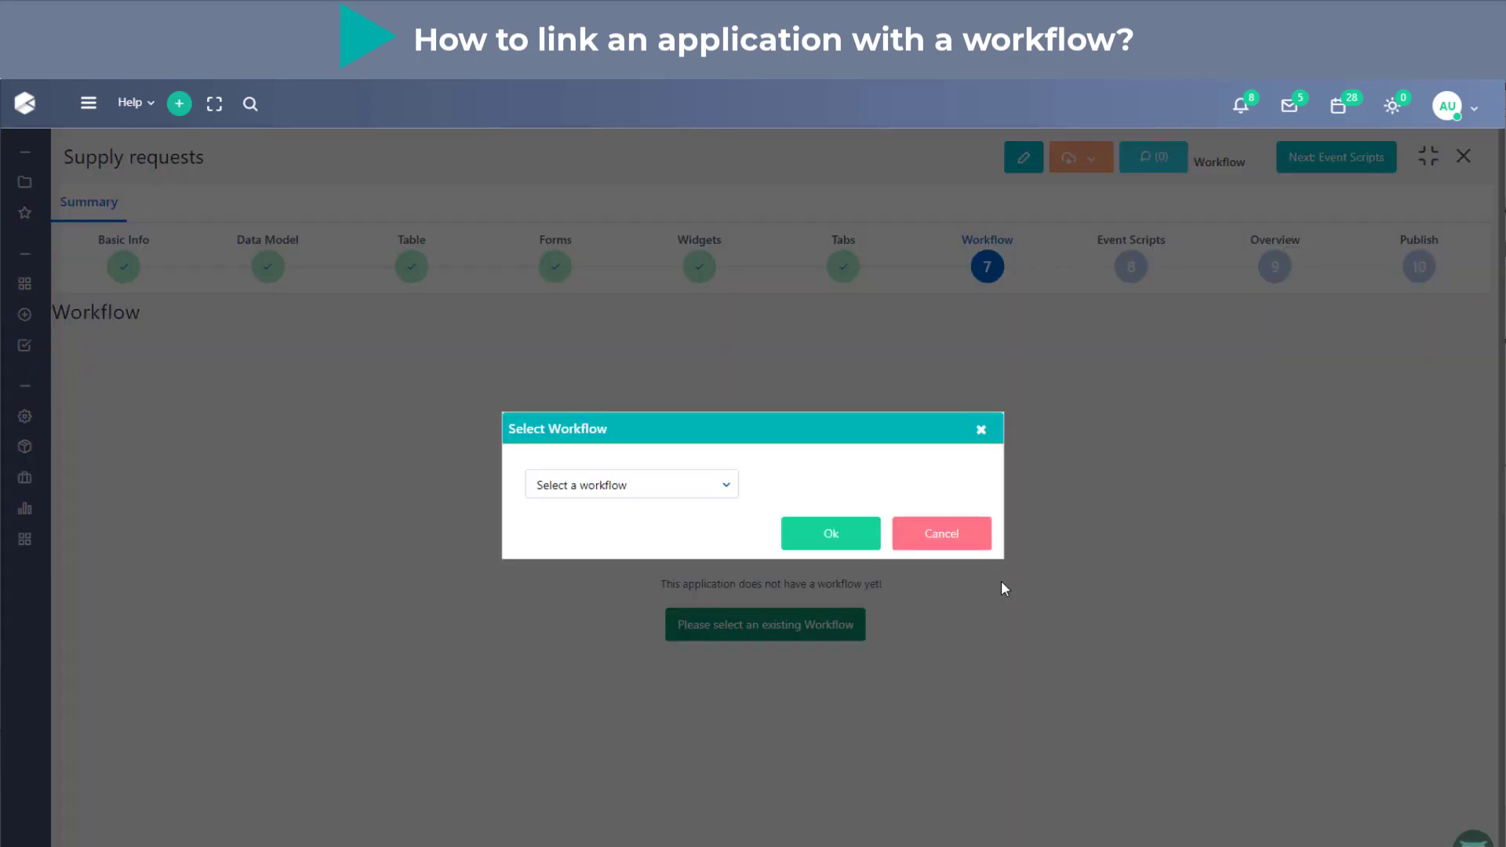
left_click(644, 486)
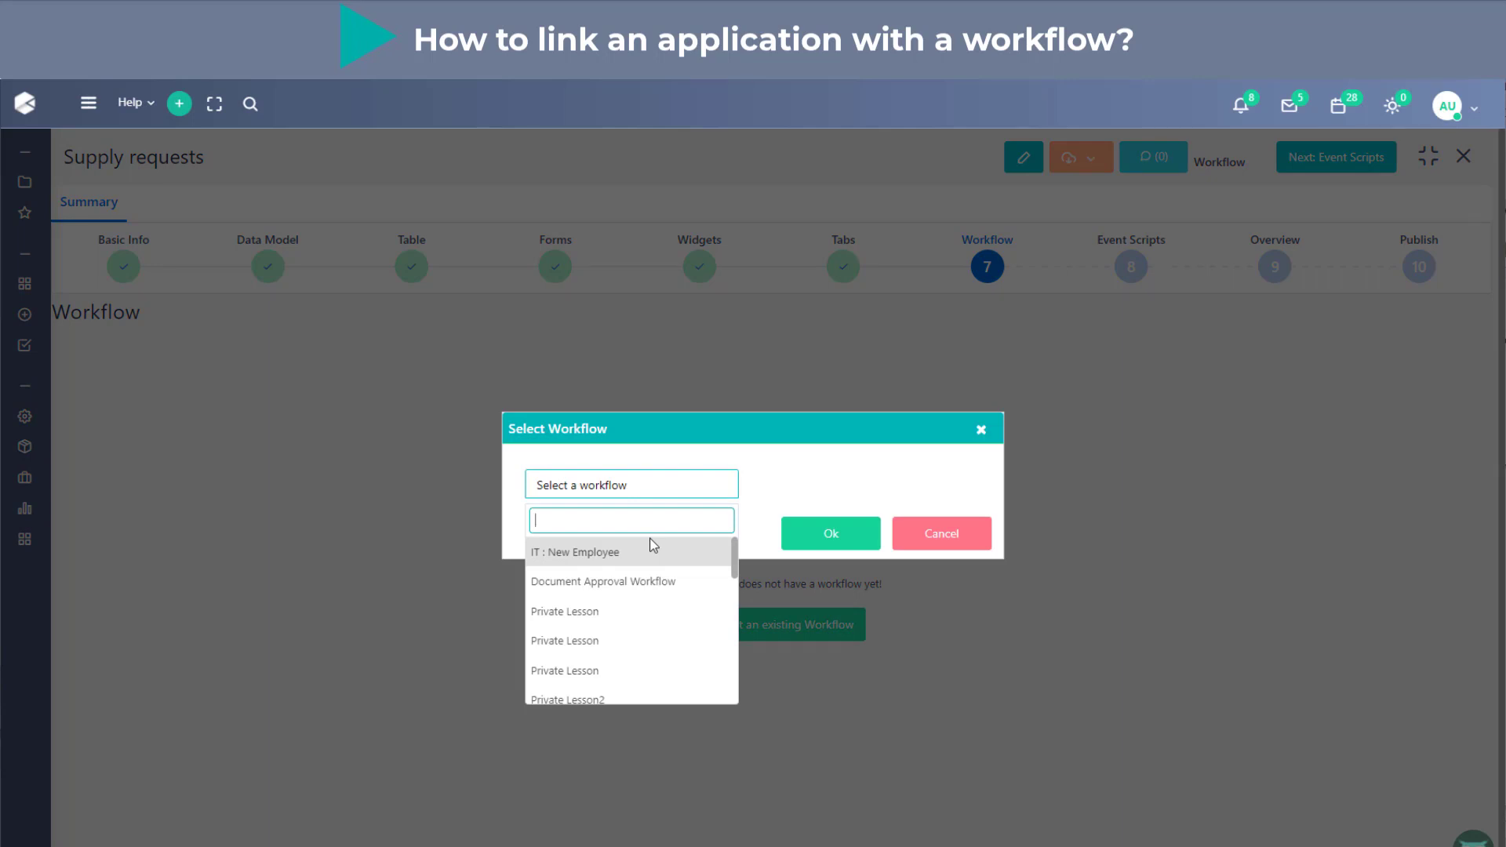
type("sup")
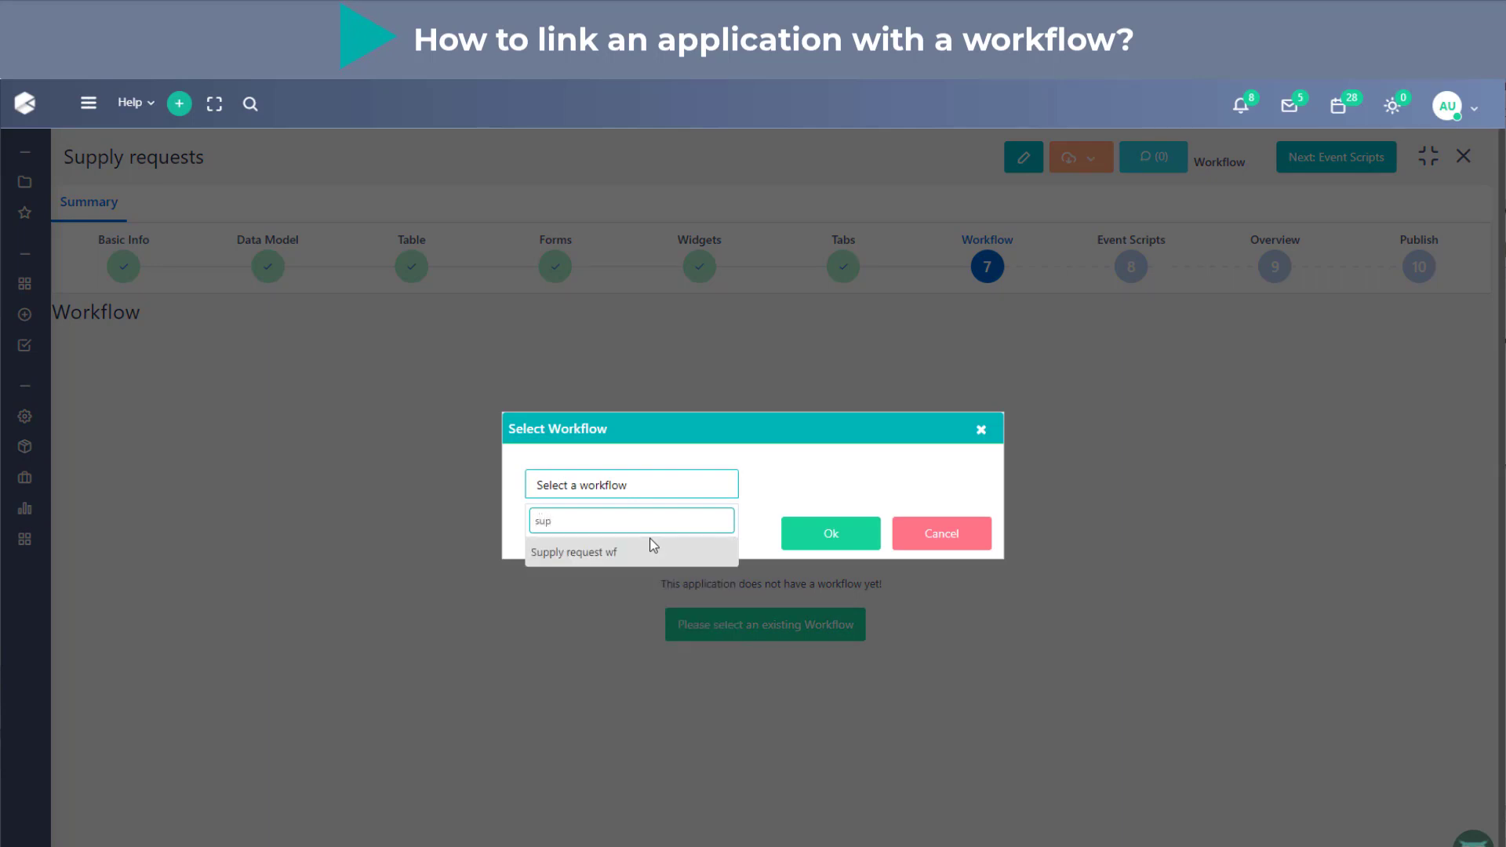
left_click(653, 549)
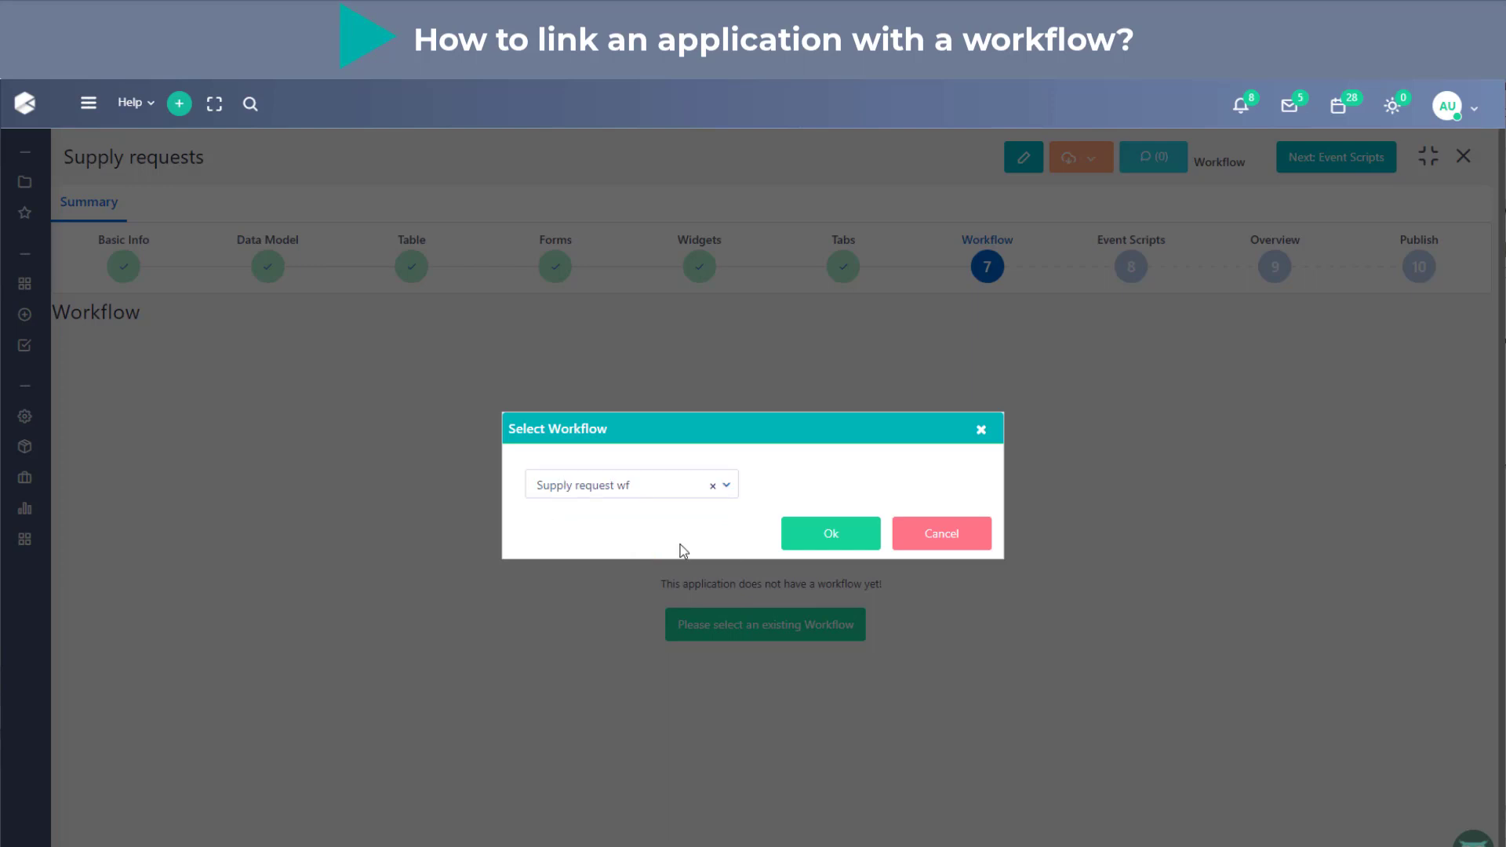
left_click(847, 545)
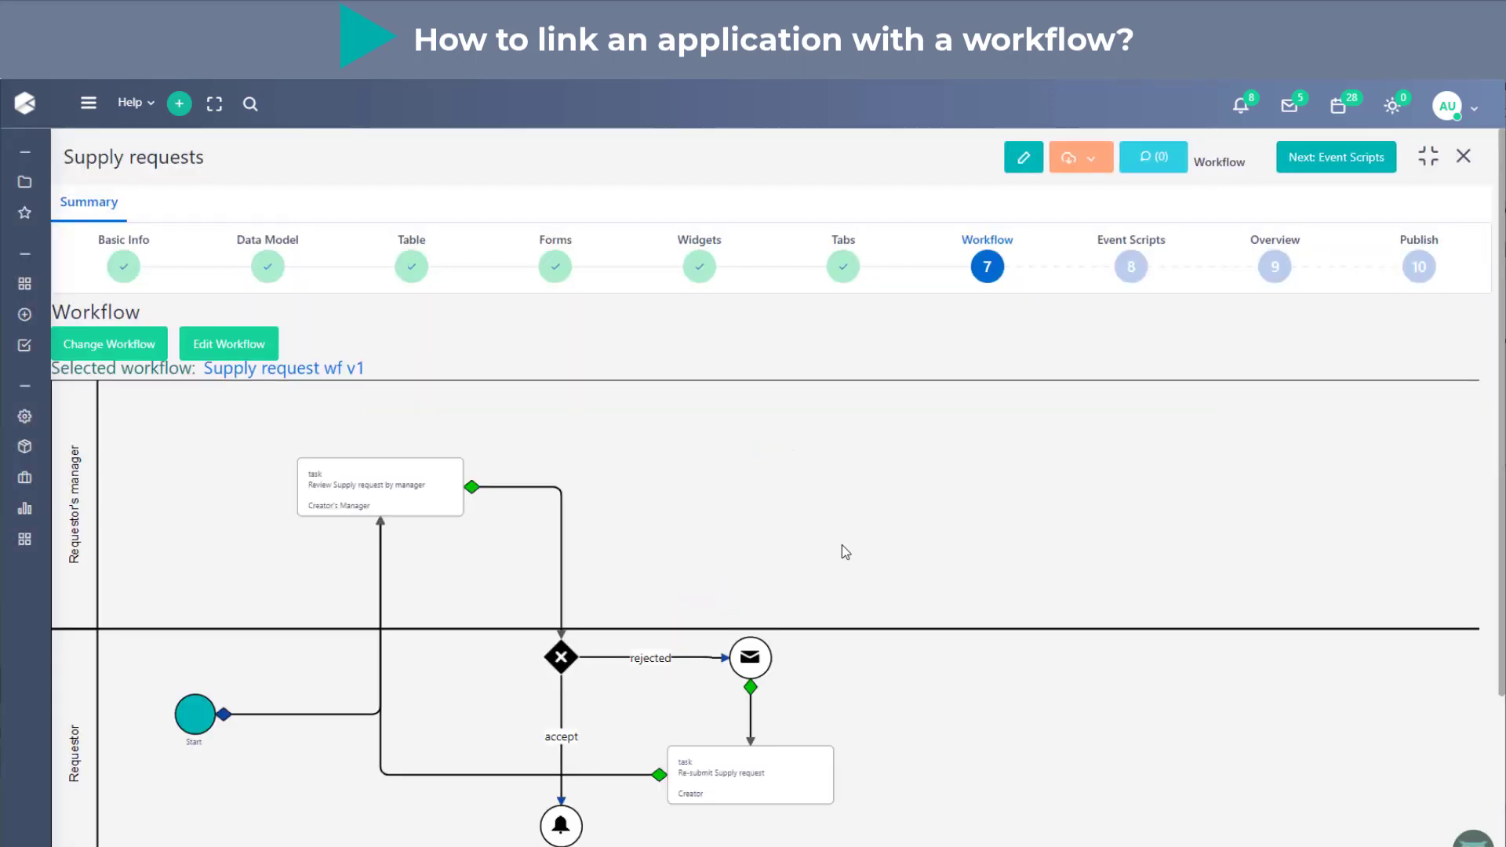
scroll(840, 544, "down", 3)
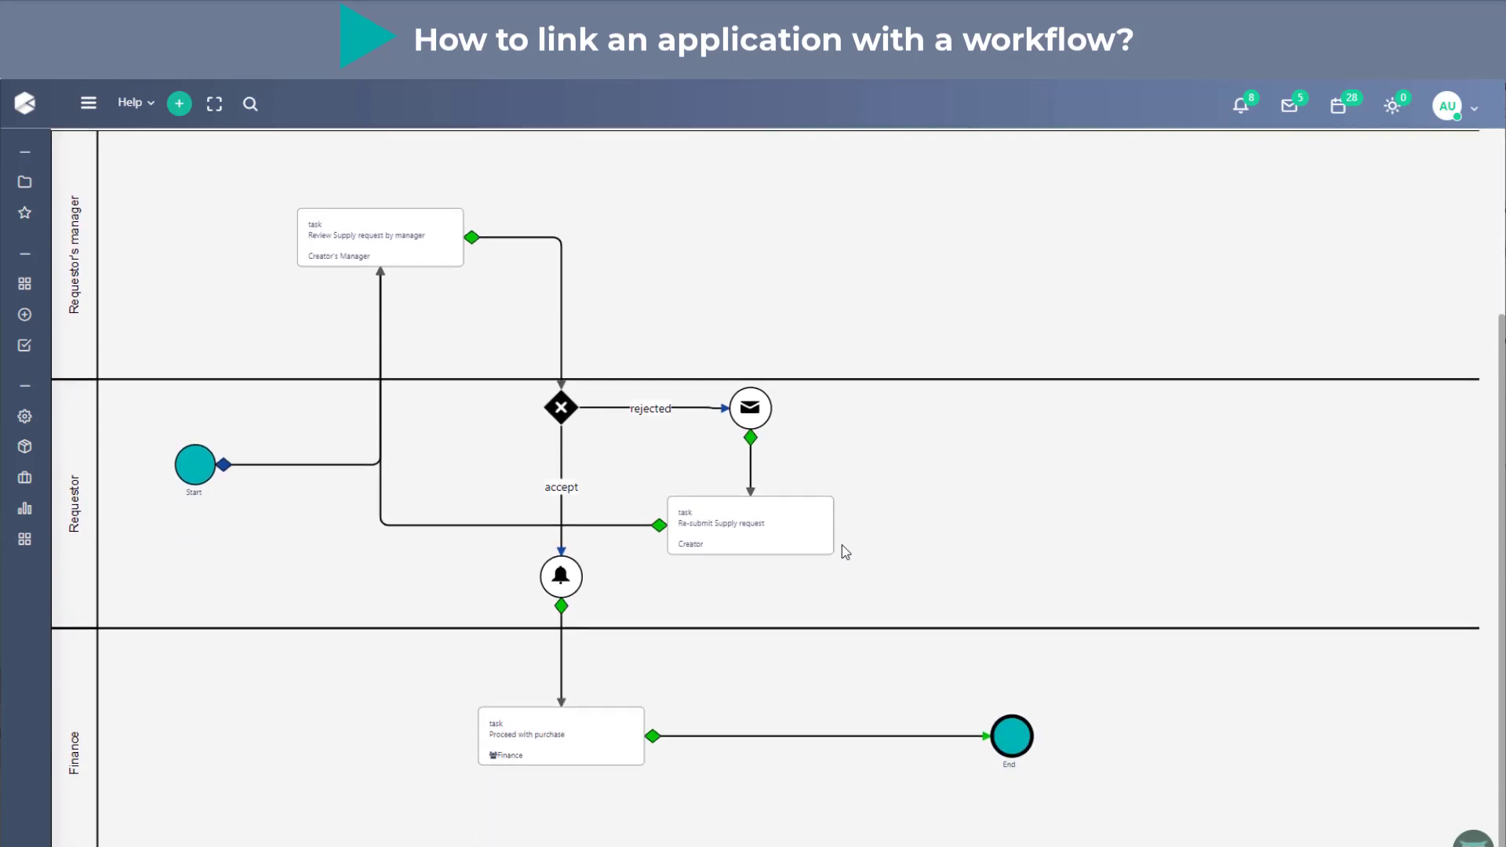
scroll(841, 545, "up", 3)
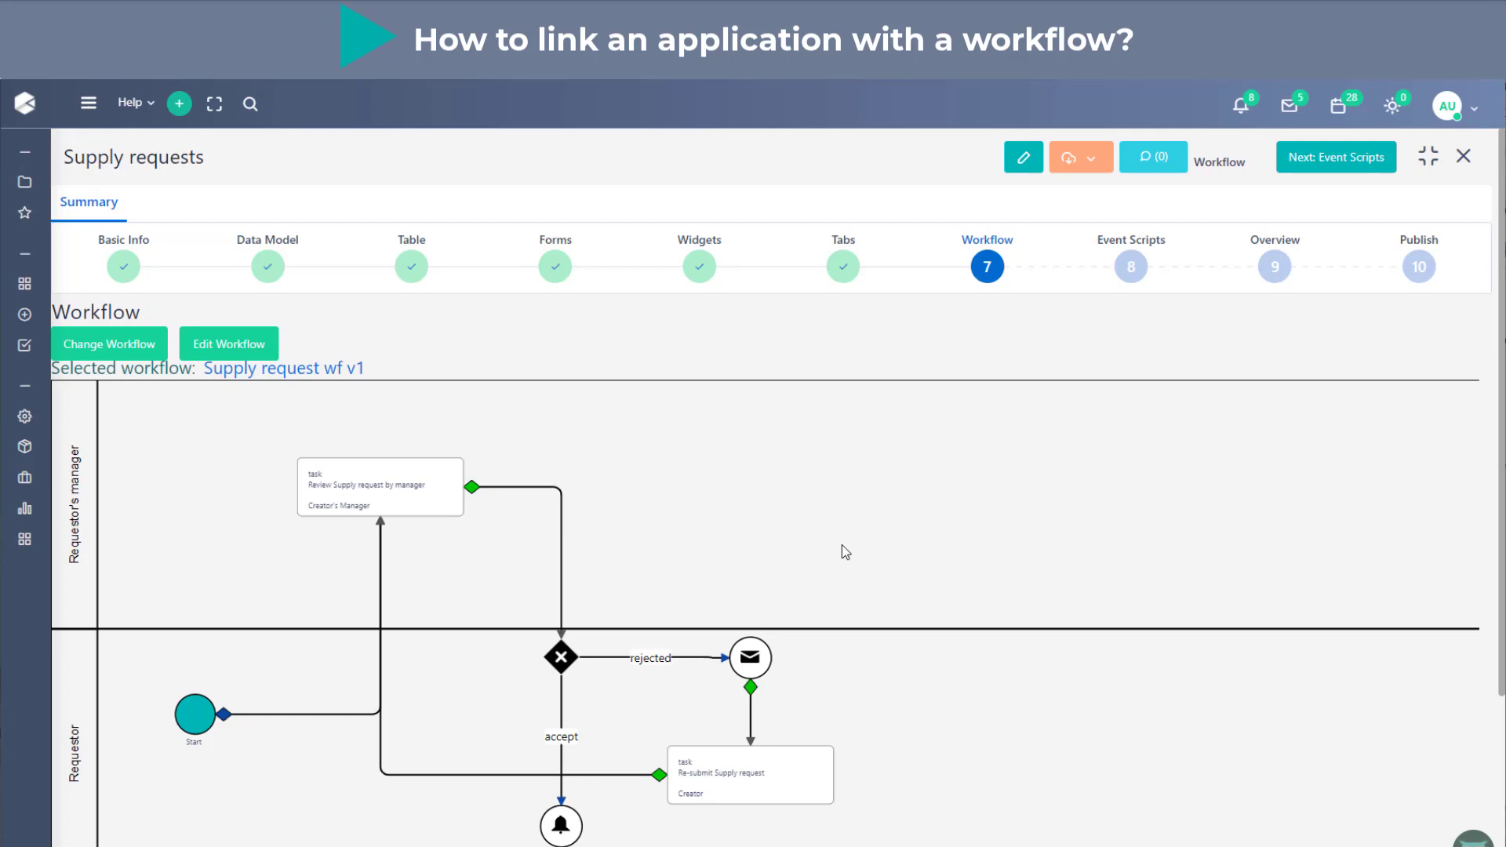
- Check the linked workflow diagram and advance the setup from Workflow through Event Scripts to Overview without adding any scripts
scroll(842, 551, "down", 1)
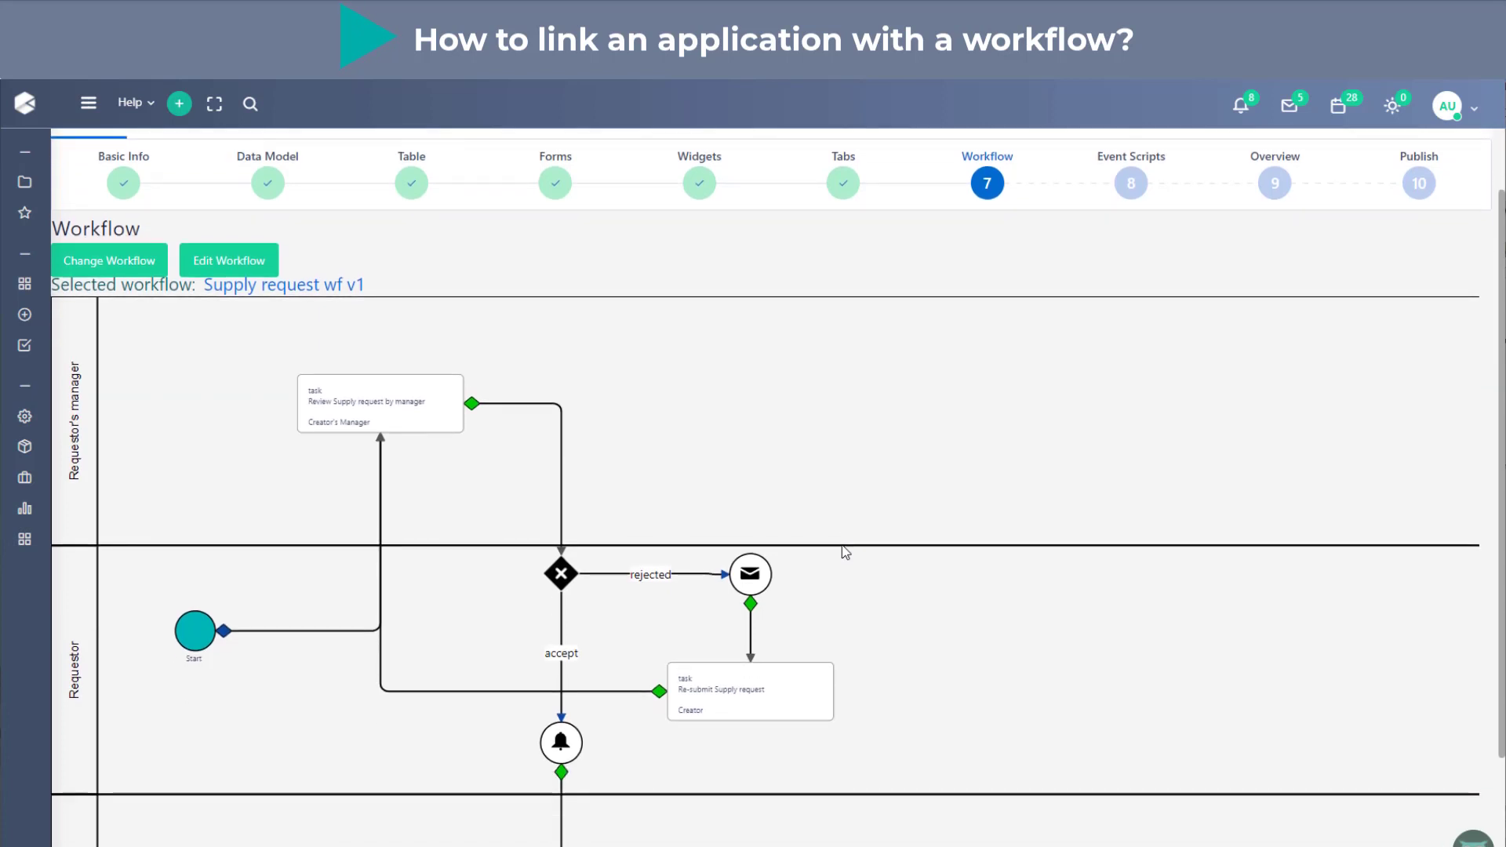
scroll(843, 551, "up", 1)
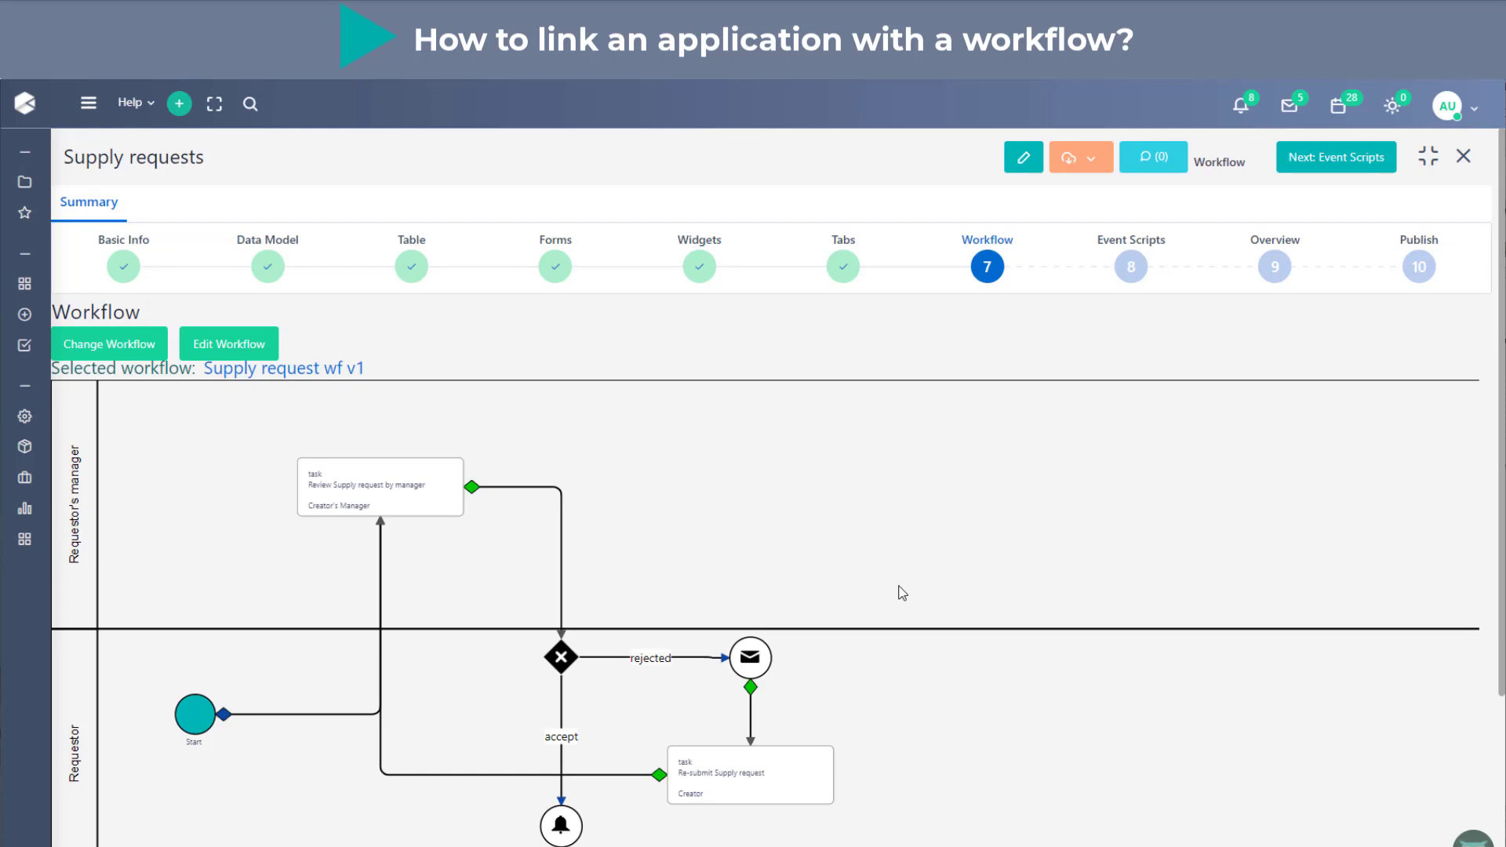
left_click(1360, 158)
left_click(707, 567)
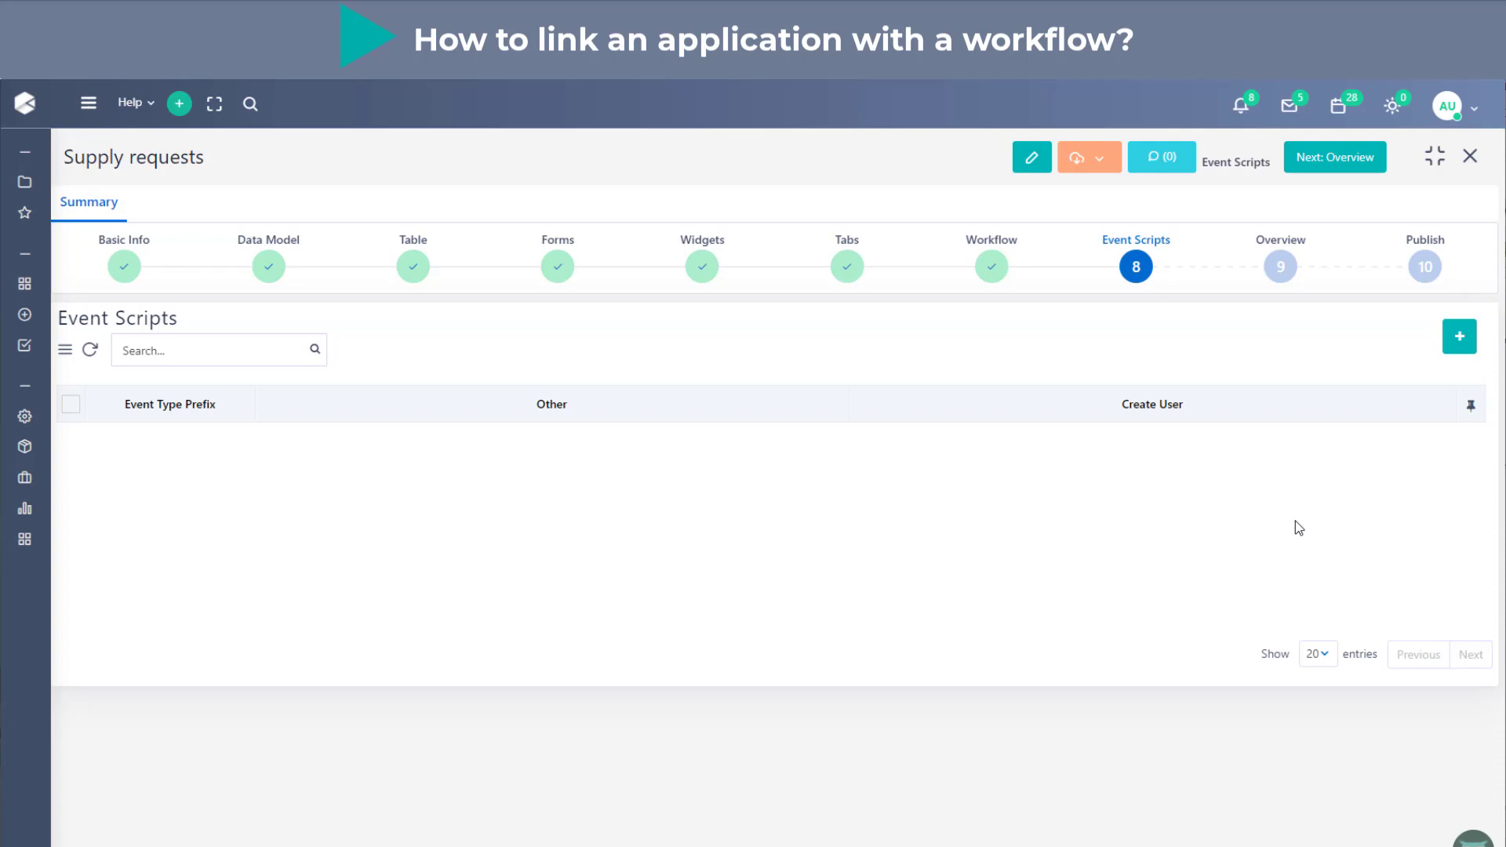
left_click(1330, 157)
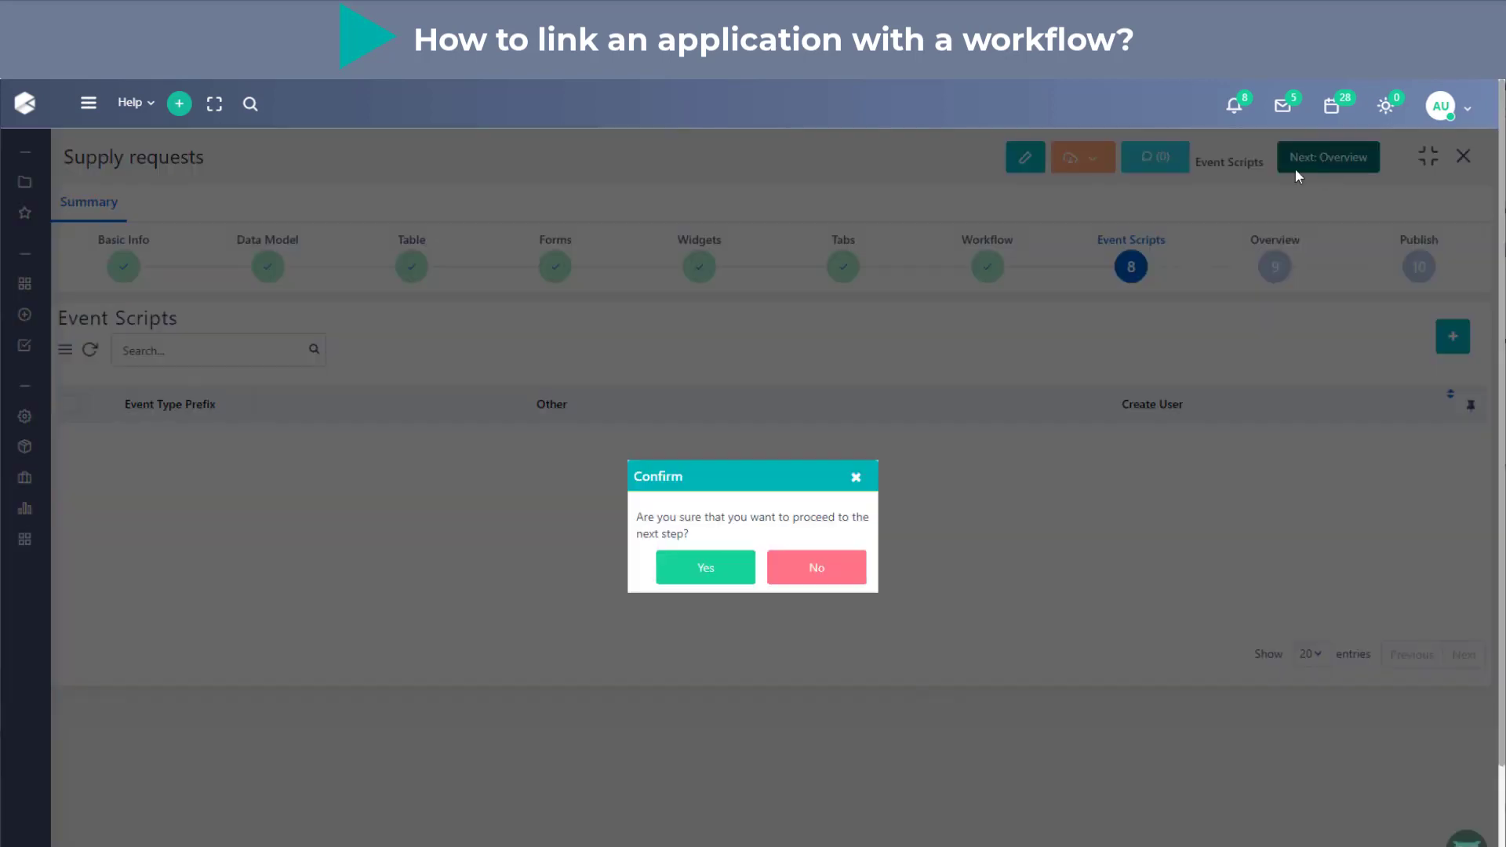
left_click(678, 569)
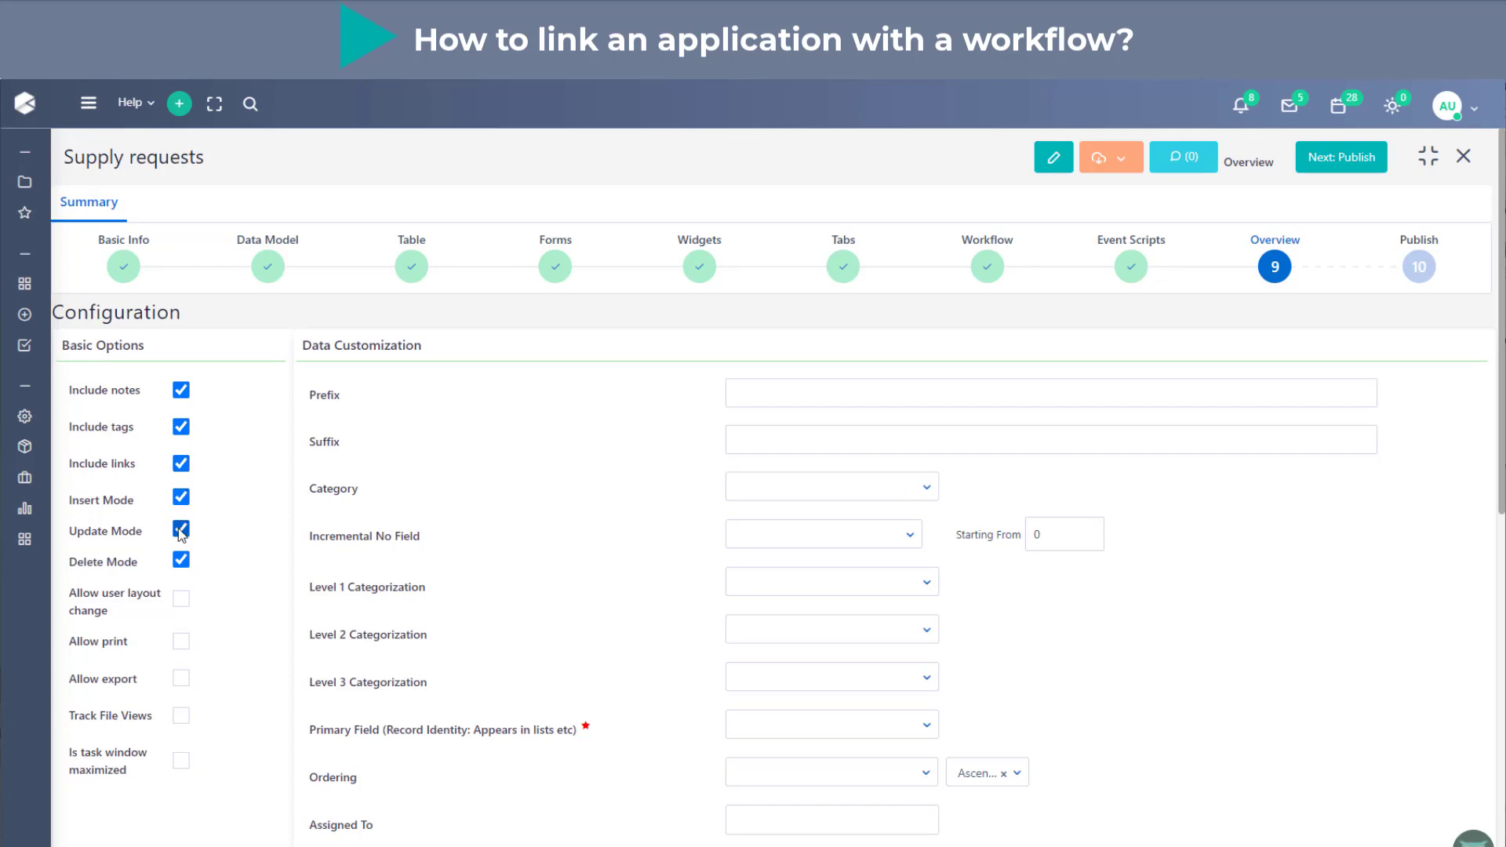
- Allow print and export for the application and set the record prefix to "Supply."
left_click(181, 640)
left_click(181, 677)
left_click(802, 397)
type("Supply.")
left_click(683, 506)
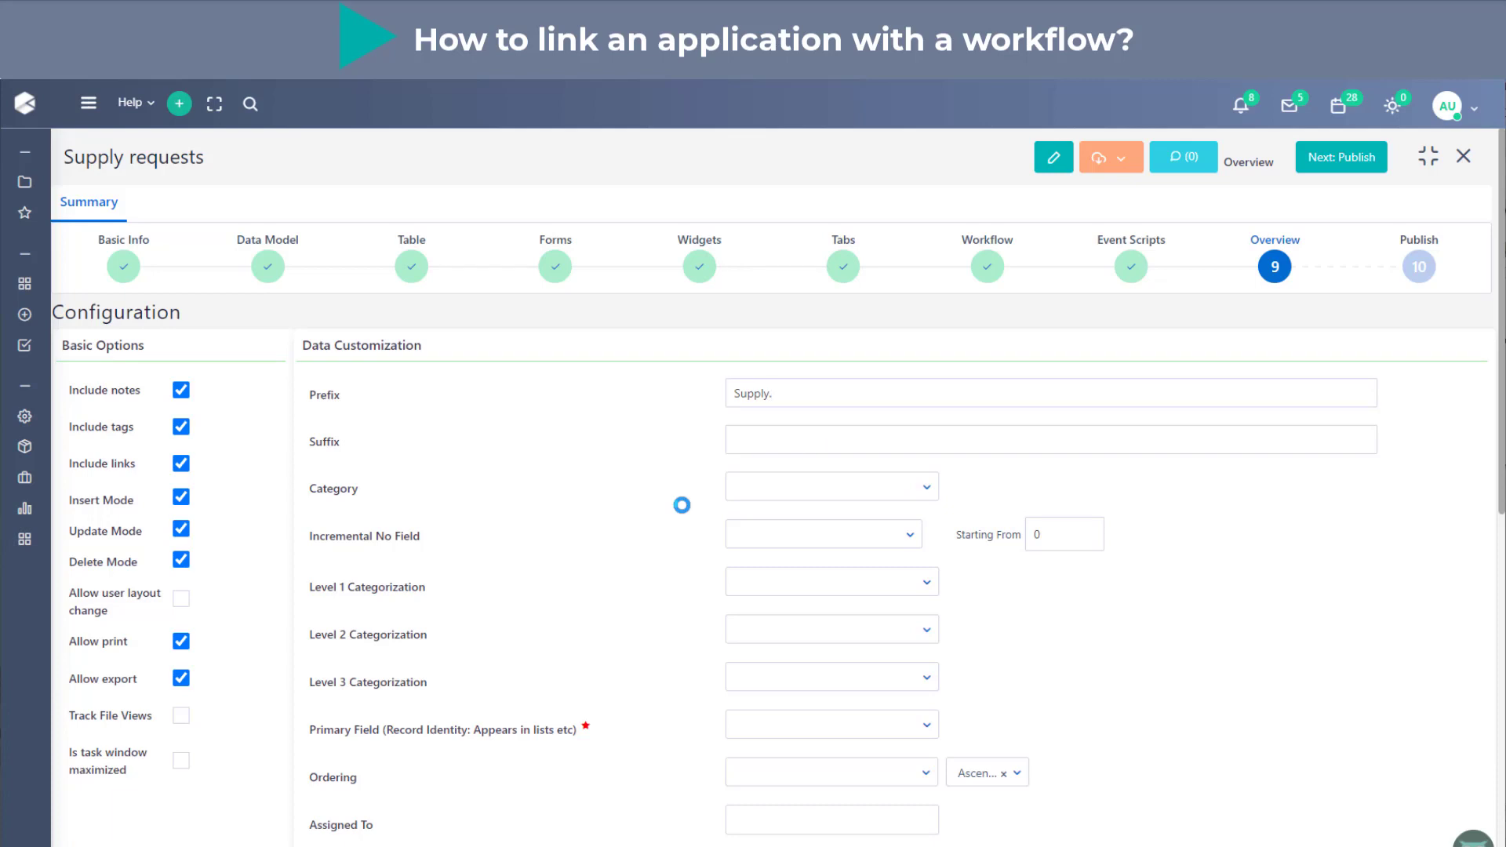
- Set the incremental number field to Ref no and the Level 1 Categorization to Stage, leaving Level 2 empty
left_click(774, 540)
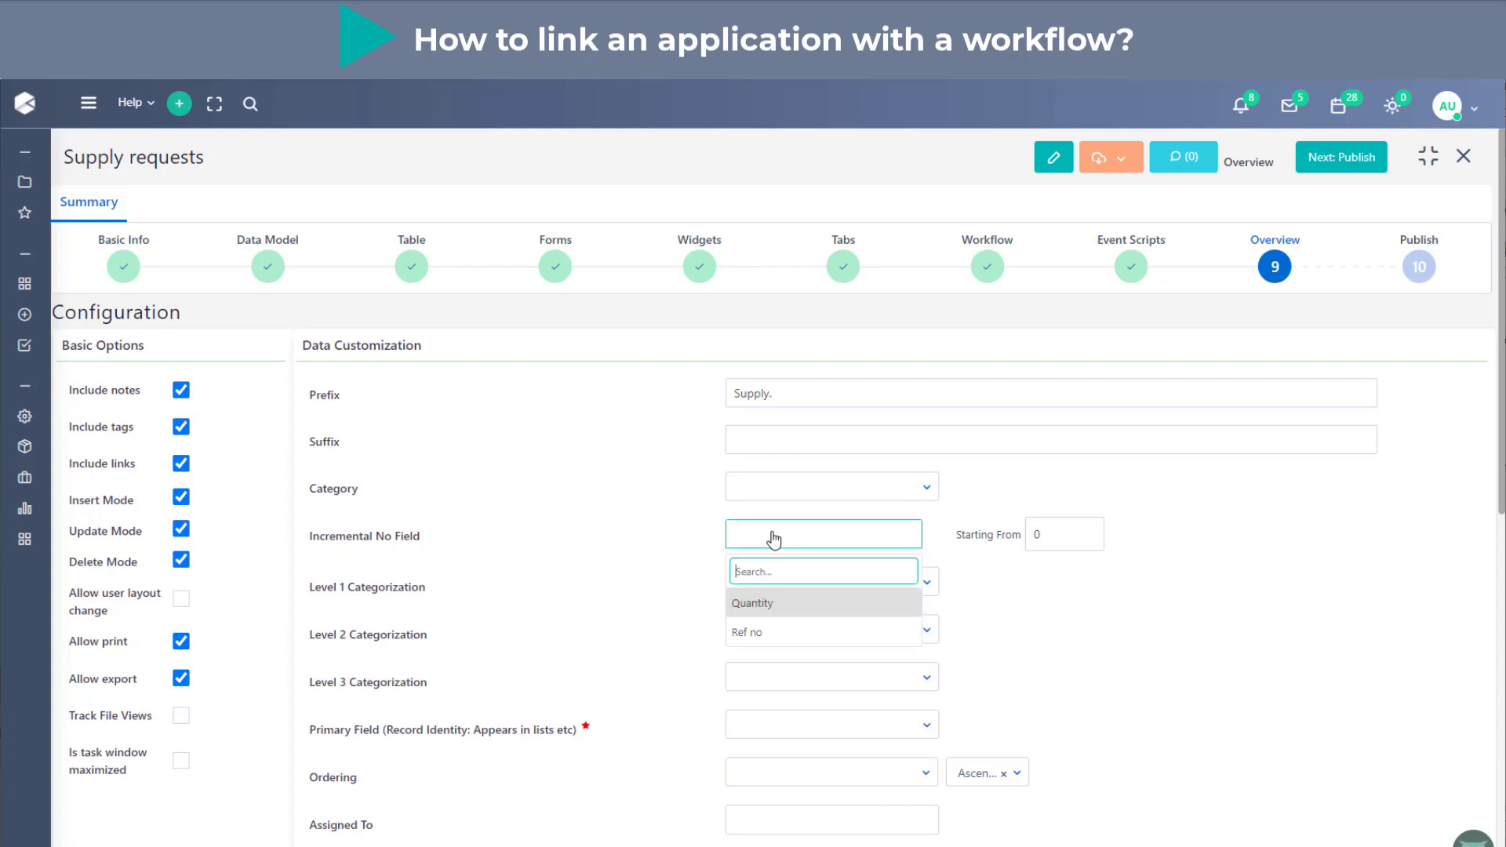
left_click(759, 632)
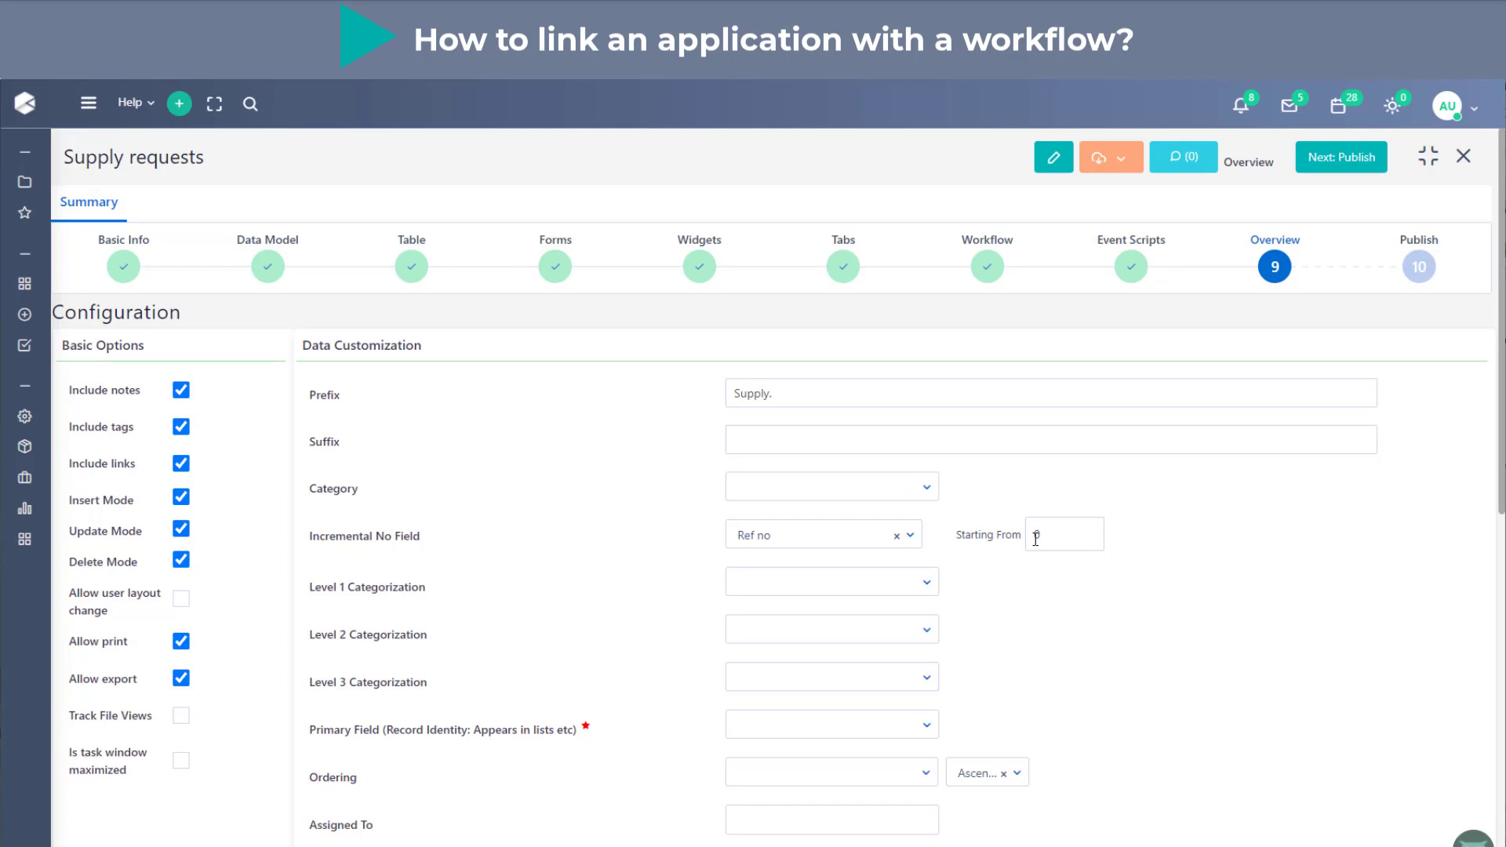
left_click(874, 590)
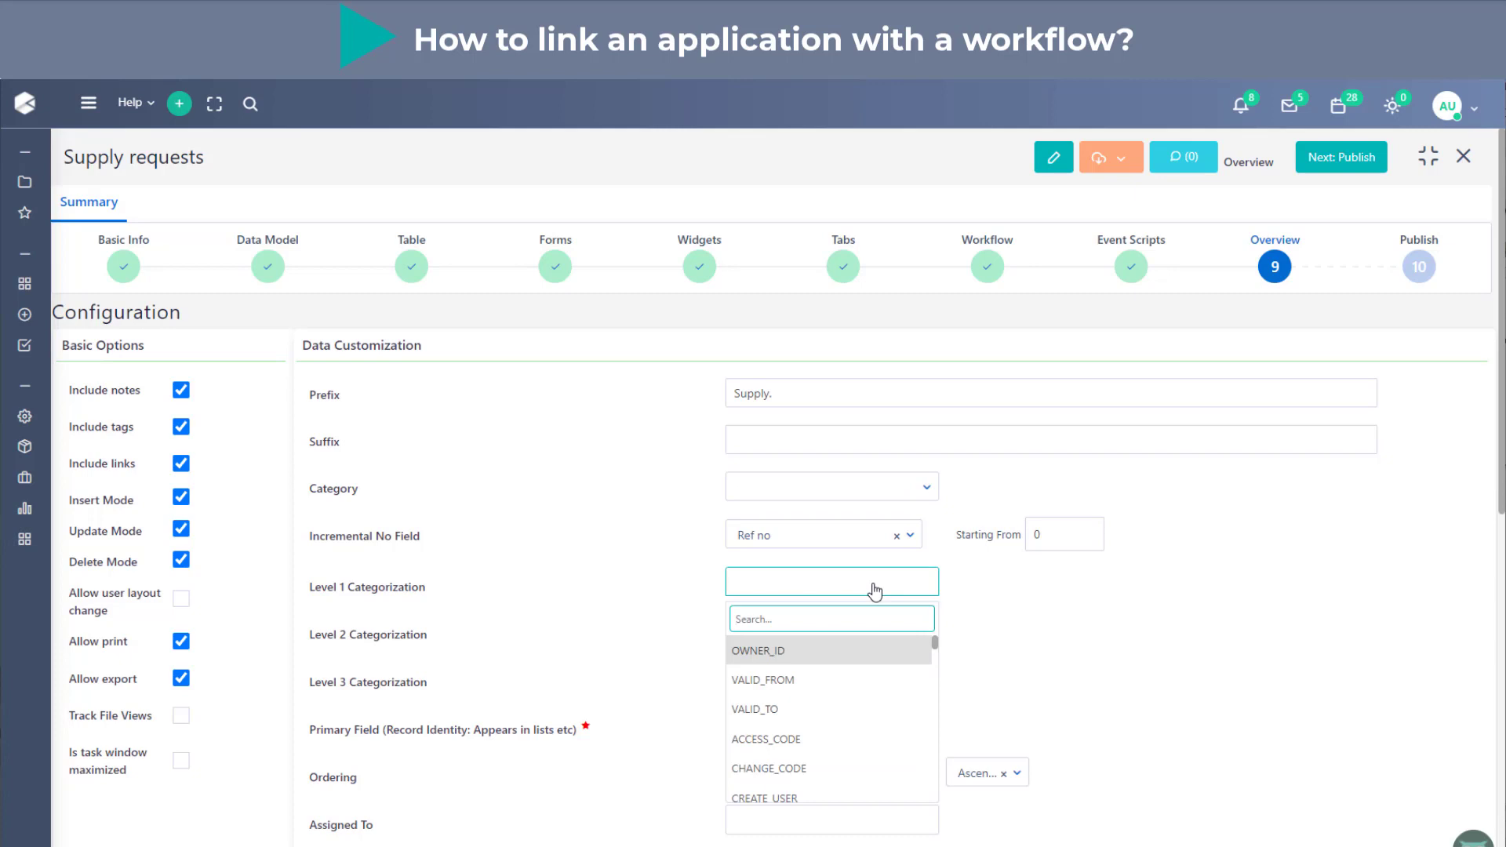
type("stag")
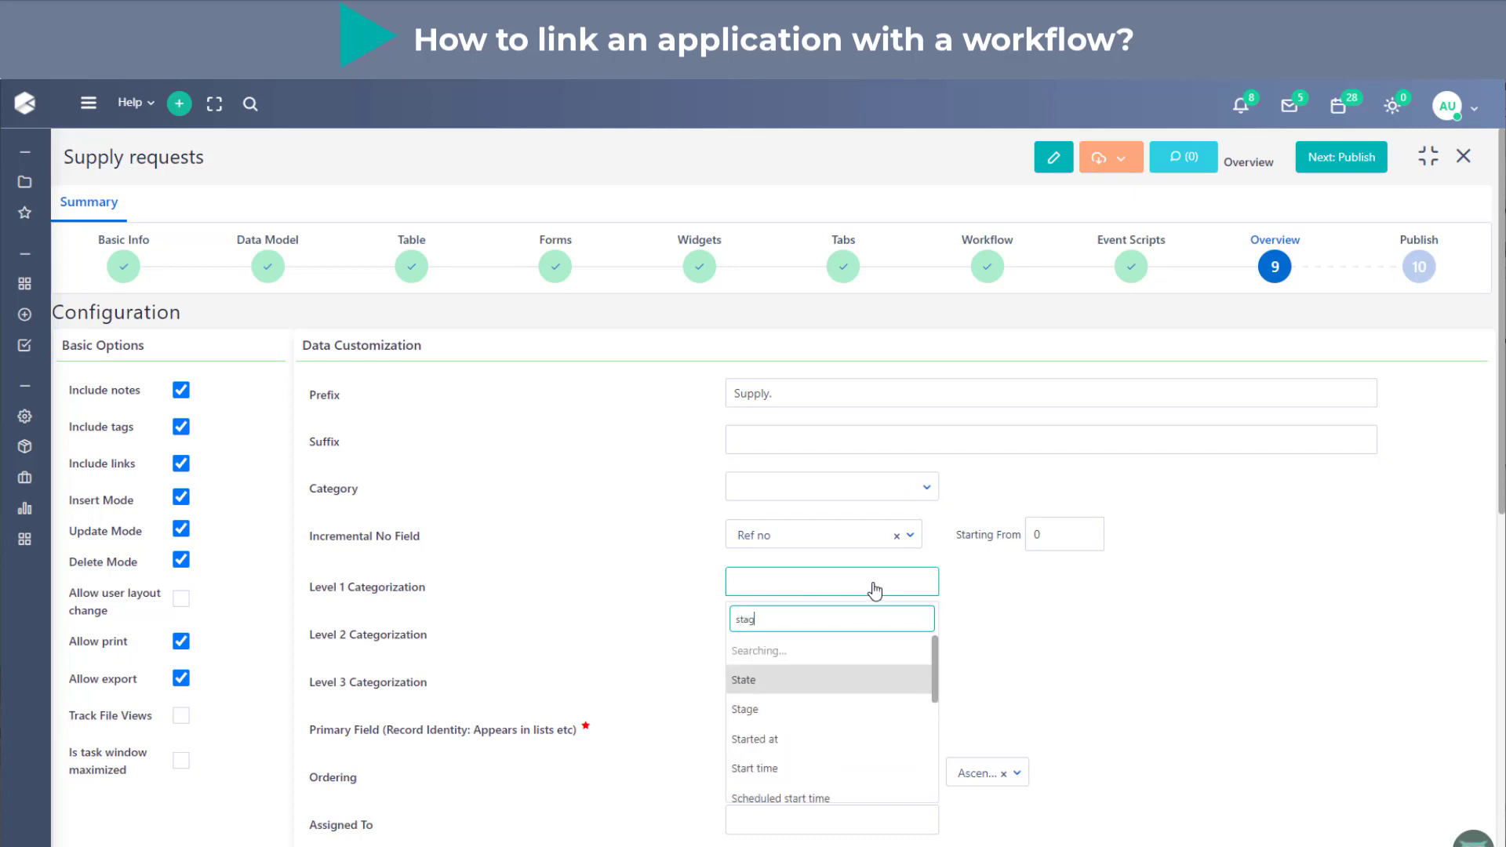
left_click(854, 647)
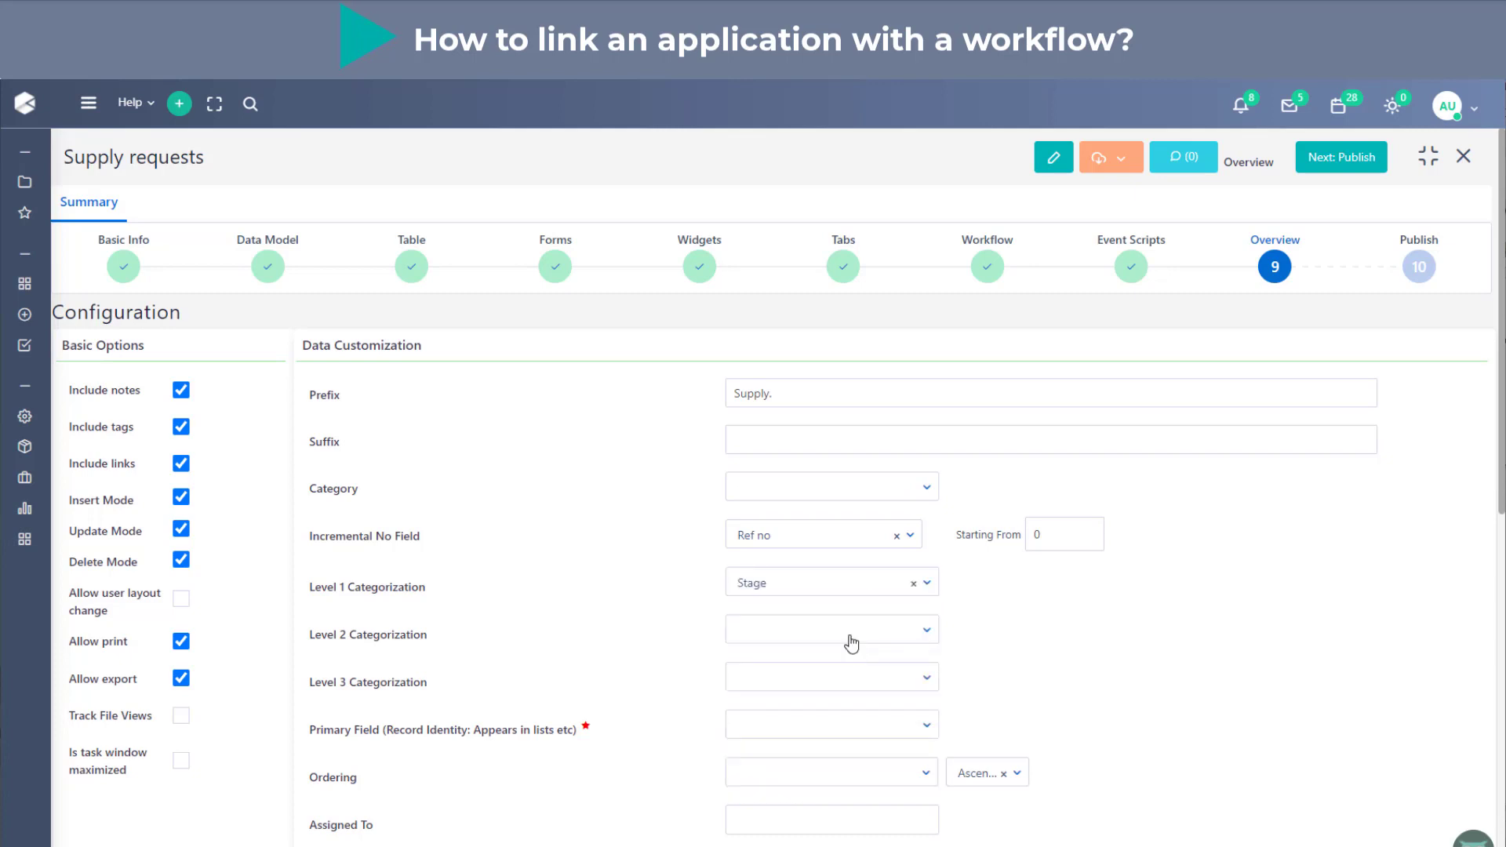
left_click(852, 645)
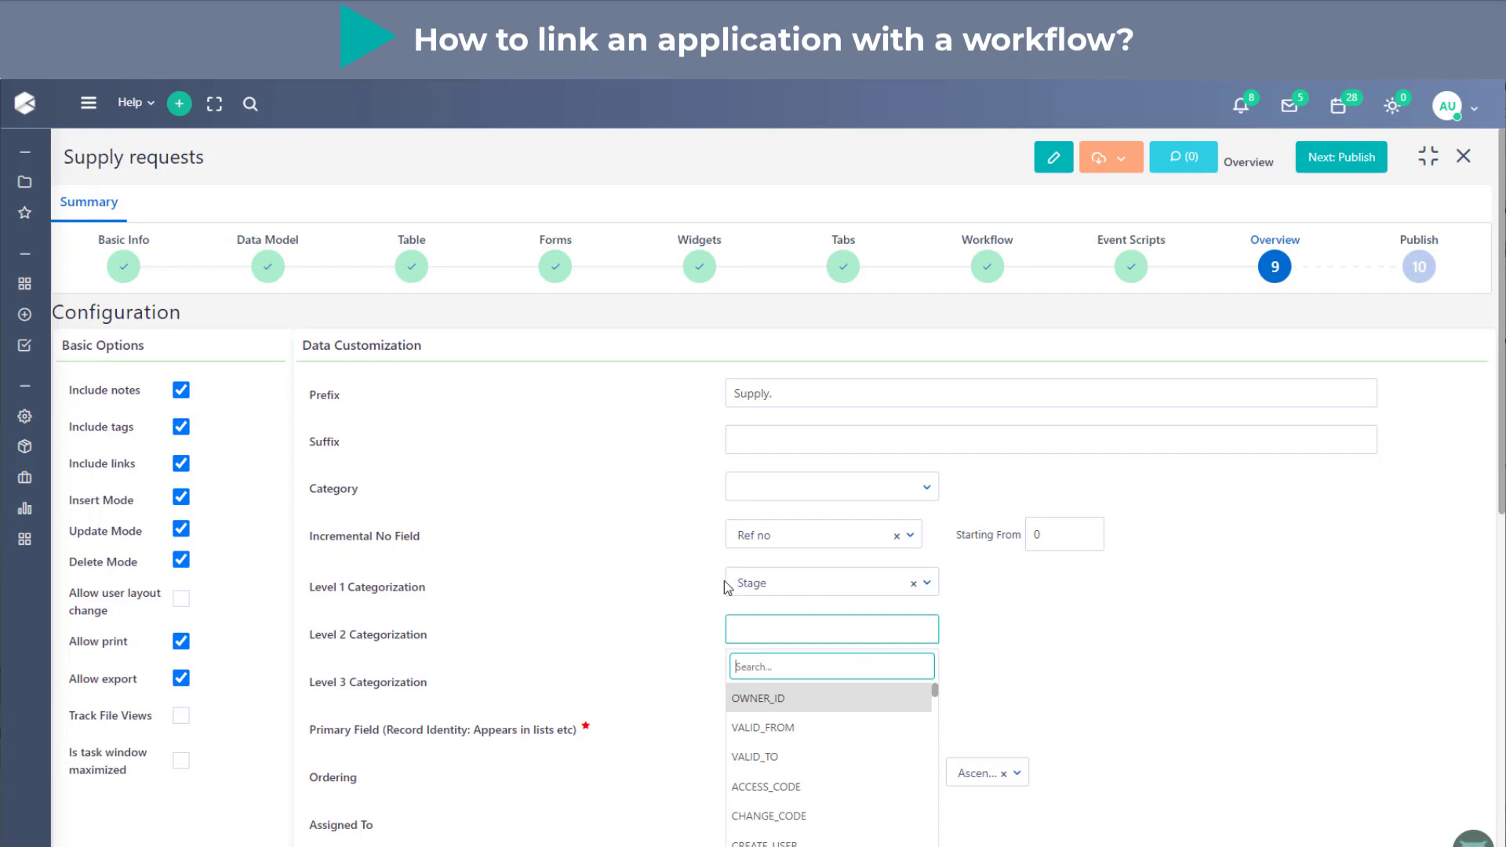
left_click(1024, 614)
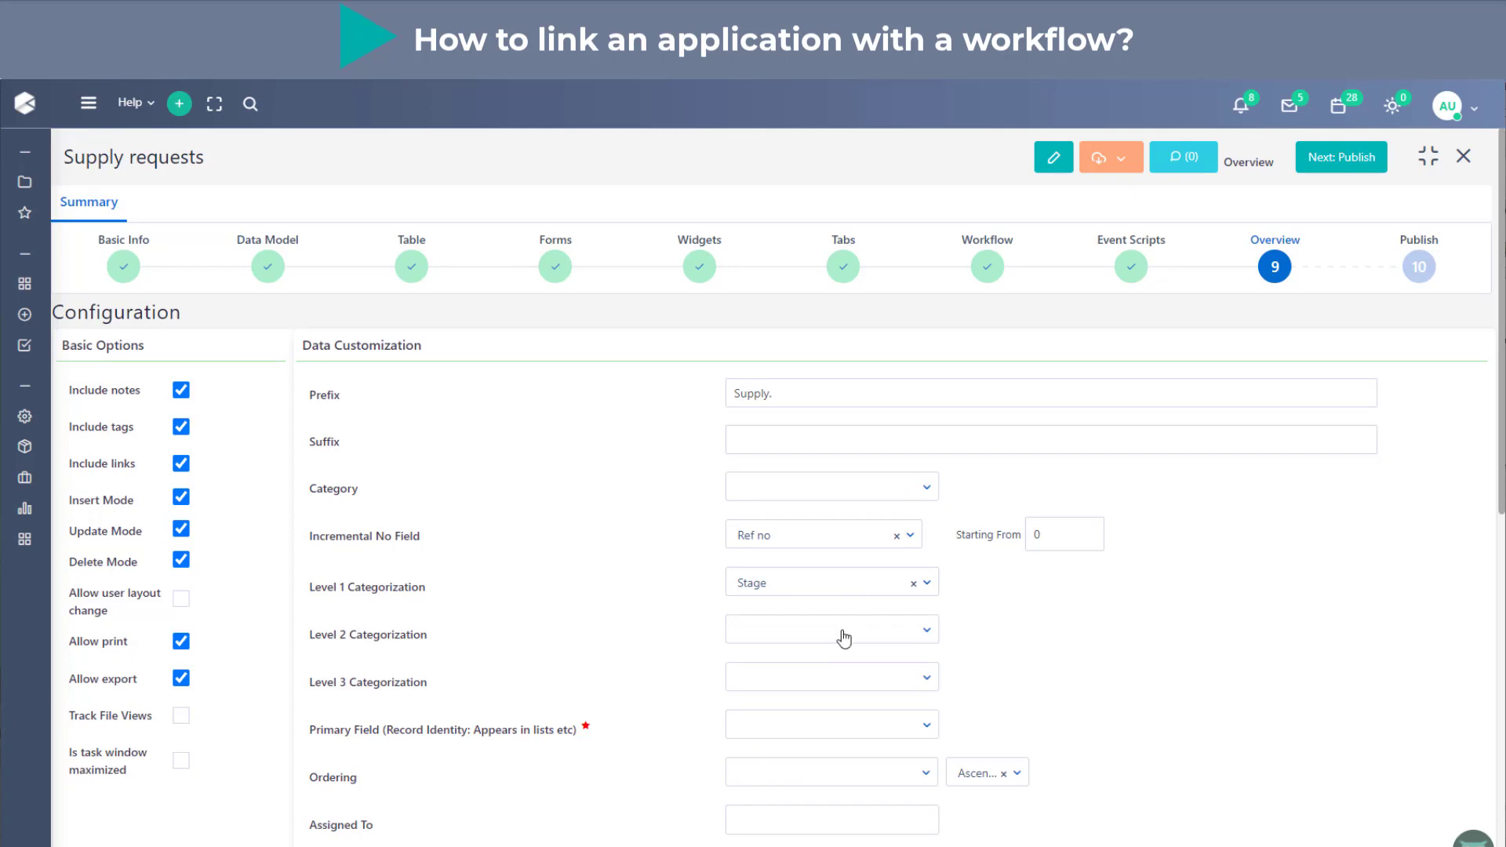
- Set the application's Primary Field to Item
left_click(796, 731)
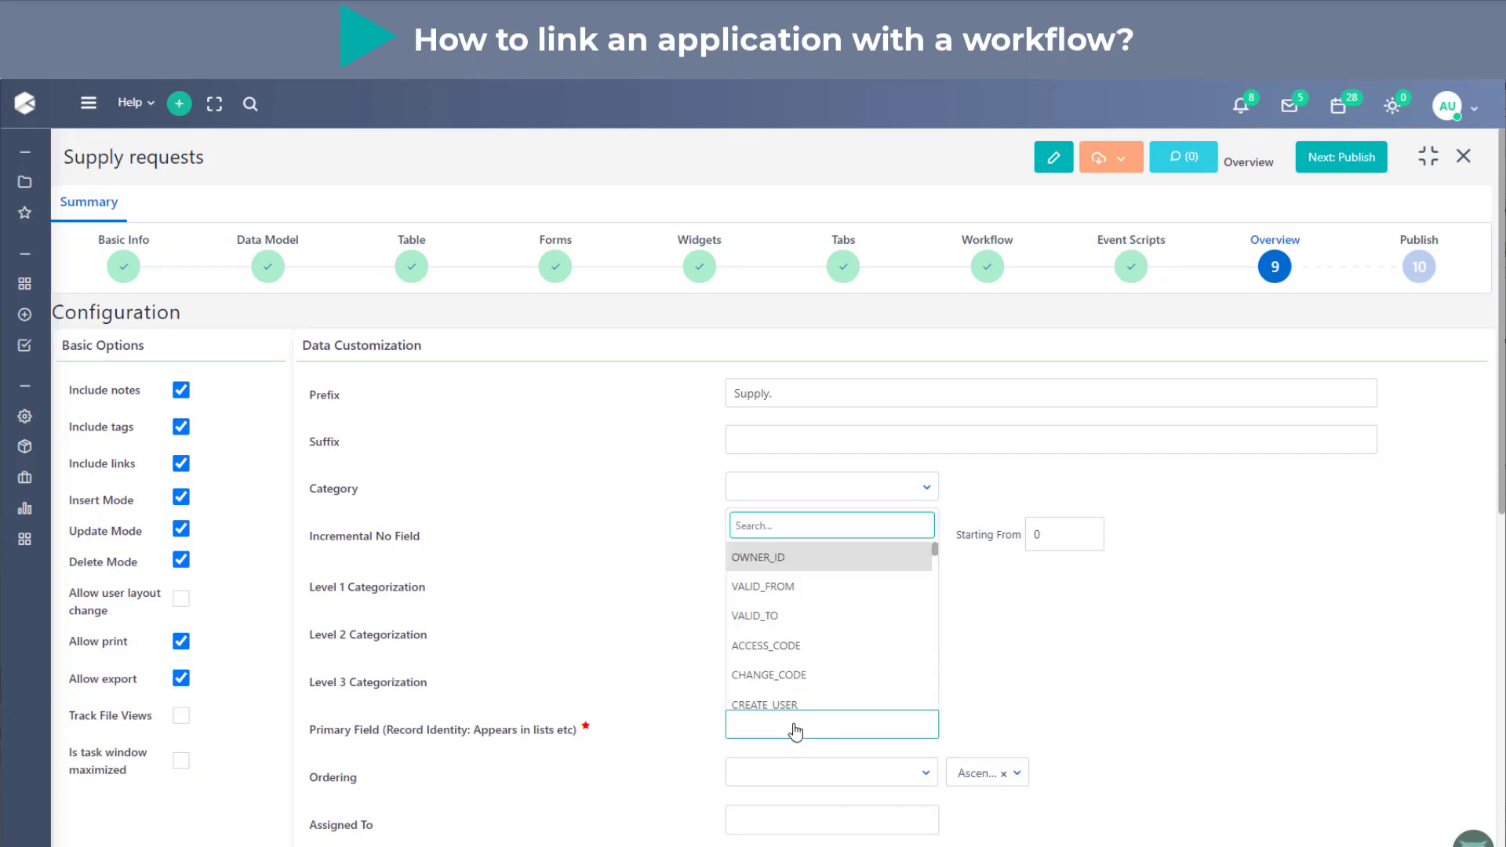
type("re")
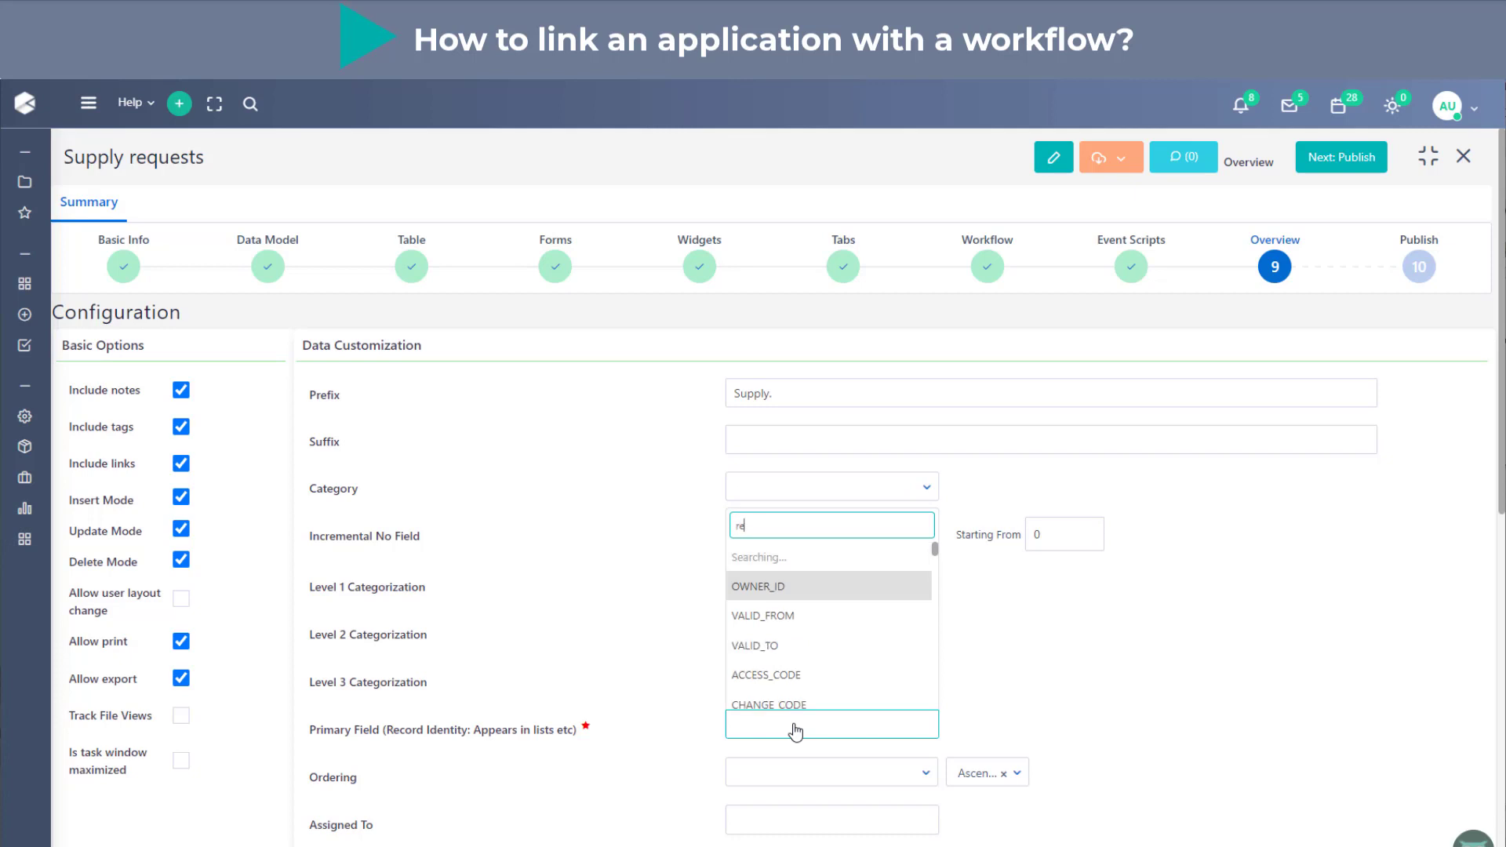
key("BackSpace")
key("BackSpace")
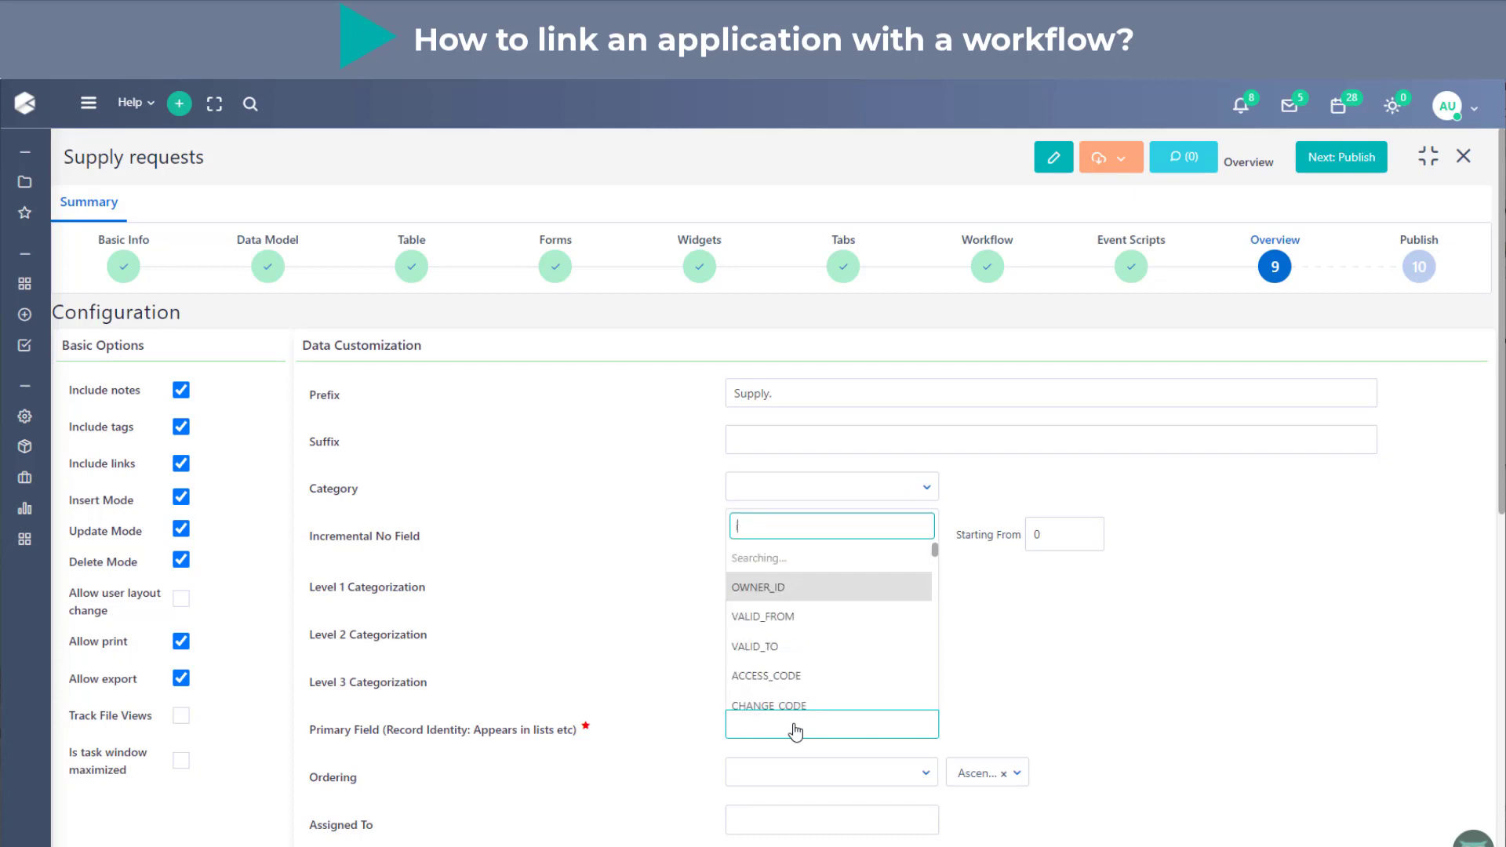
left_click(790, 710)
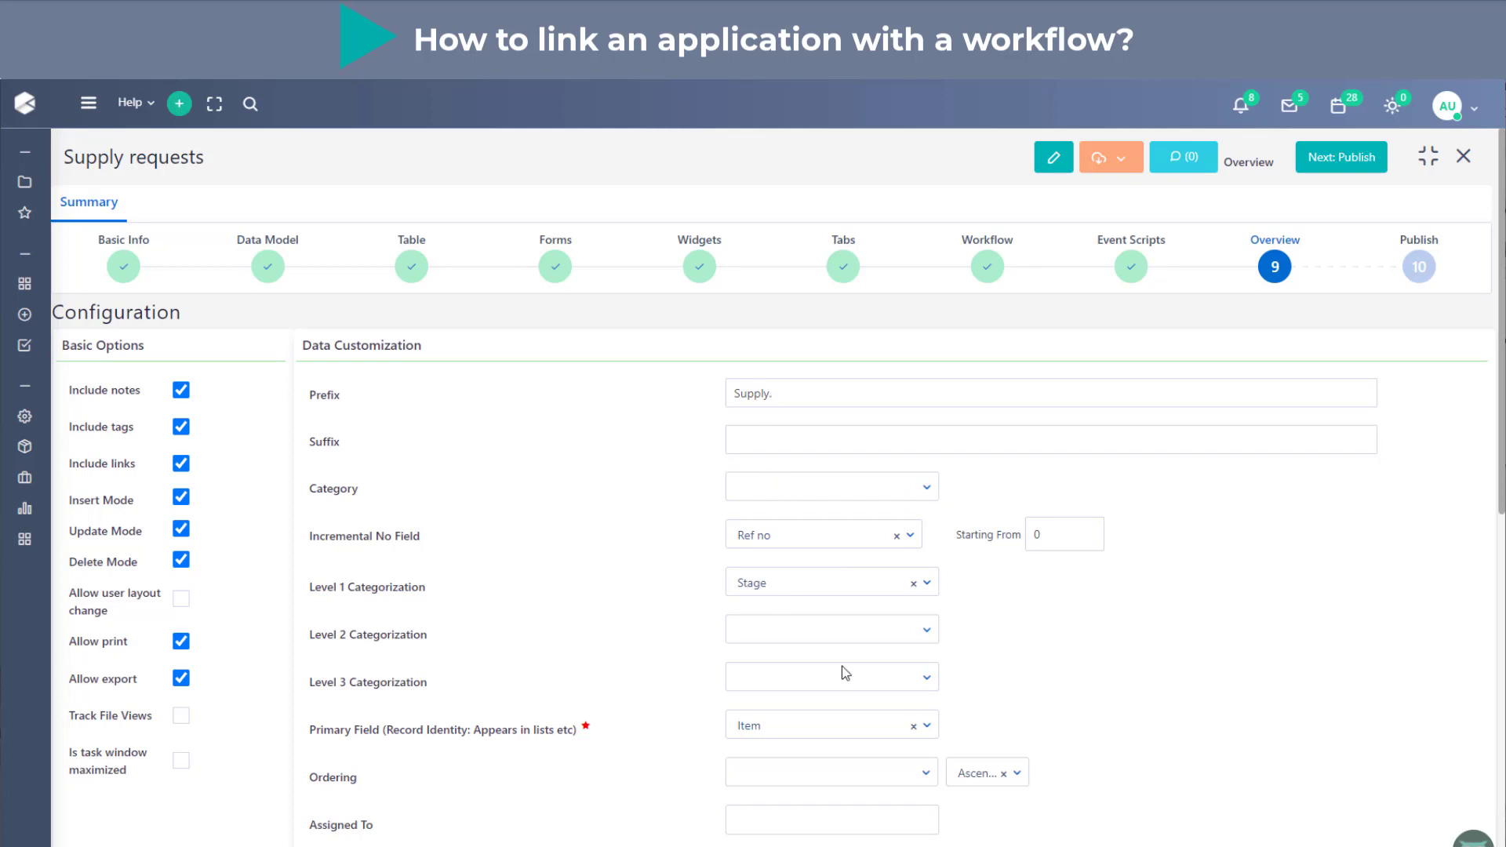
- Set the application's Primary Field to Ref no
left_click(820, 726)
type("ref")
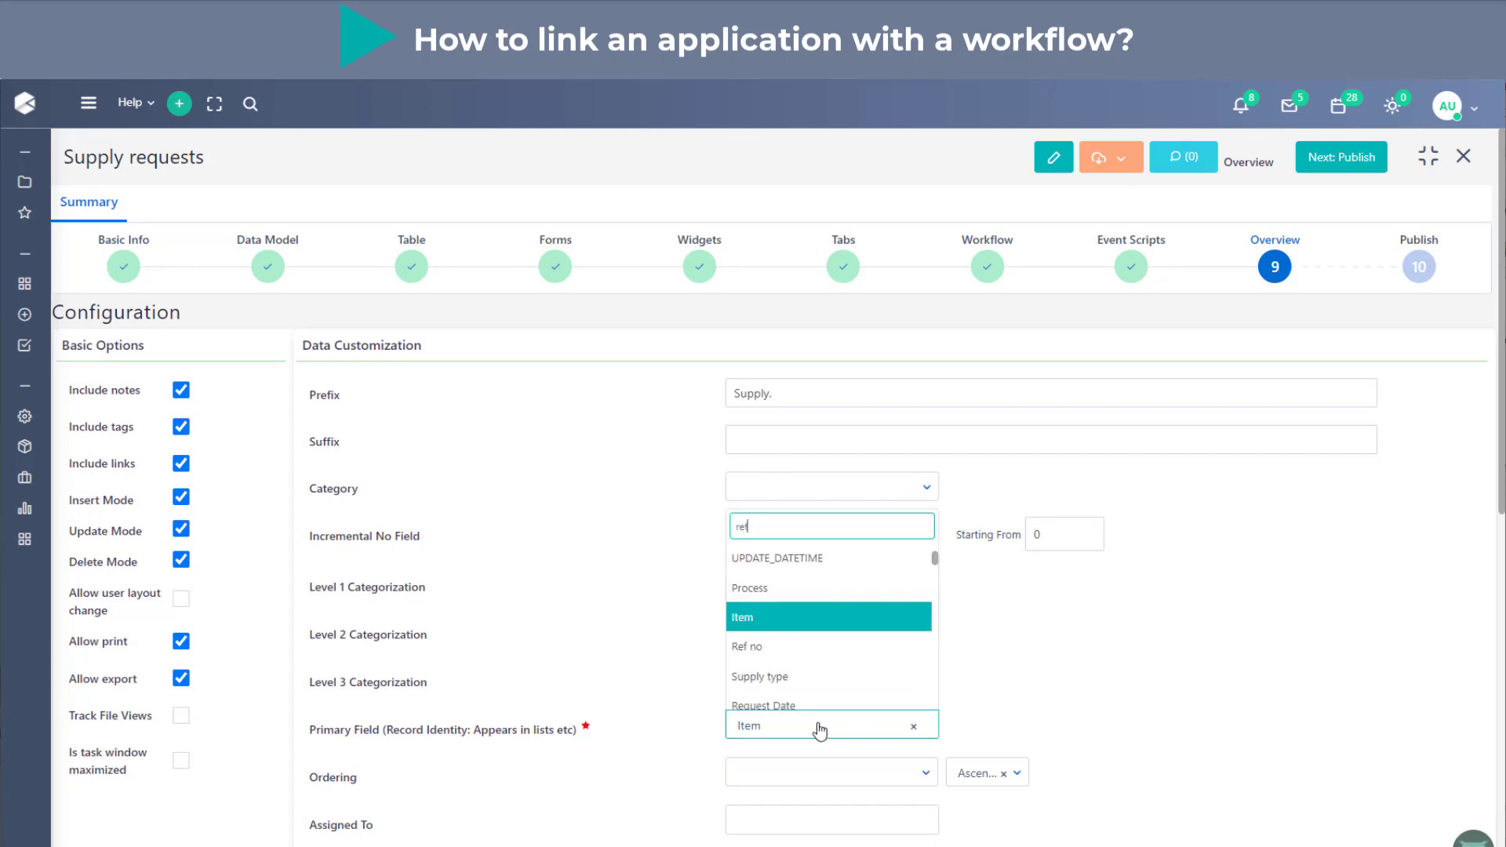
left_click(812, 695)
- Assign the application to Creator, Creator's Manager and the Finance group in the data customization settings
scroll(1070, 685, "down", 2)
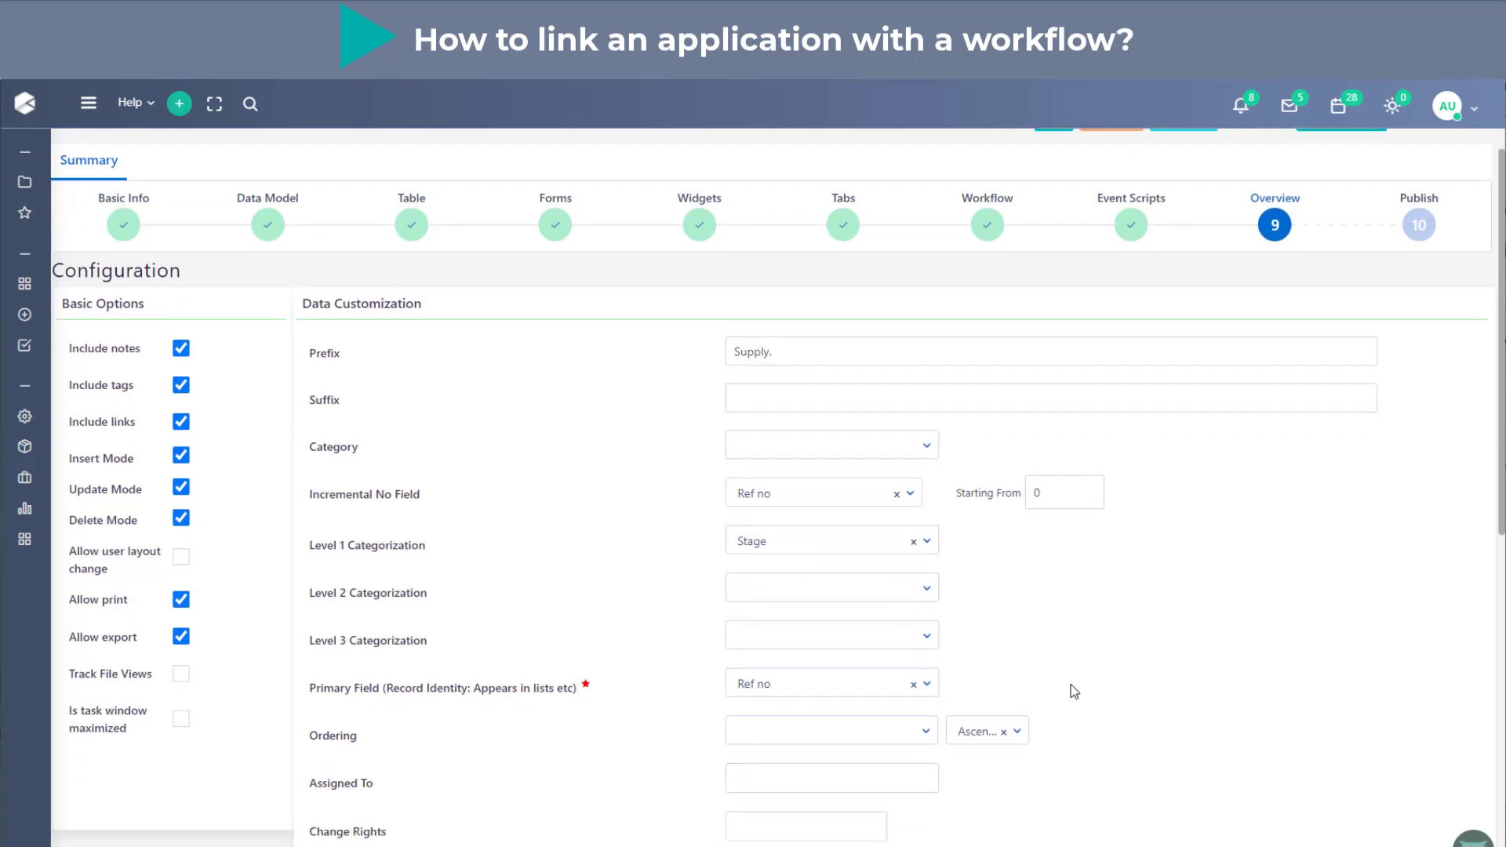
scroll(1074, 691, "down", 1)
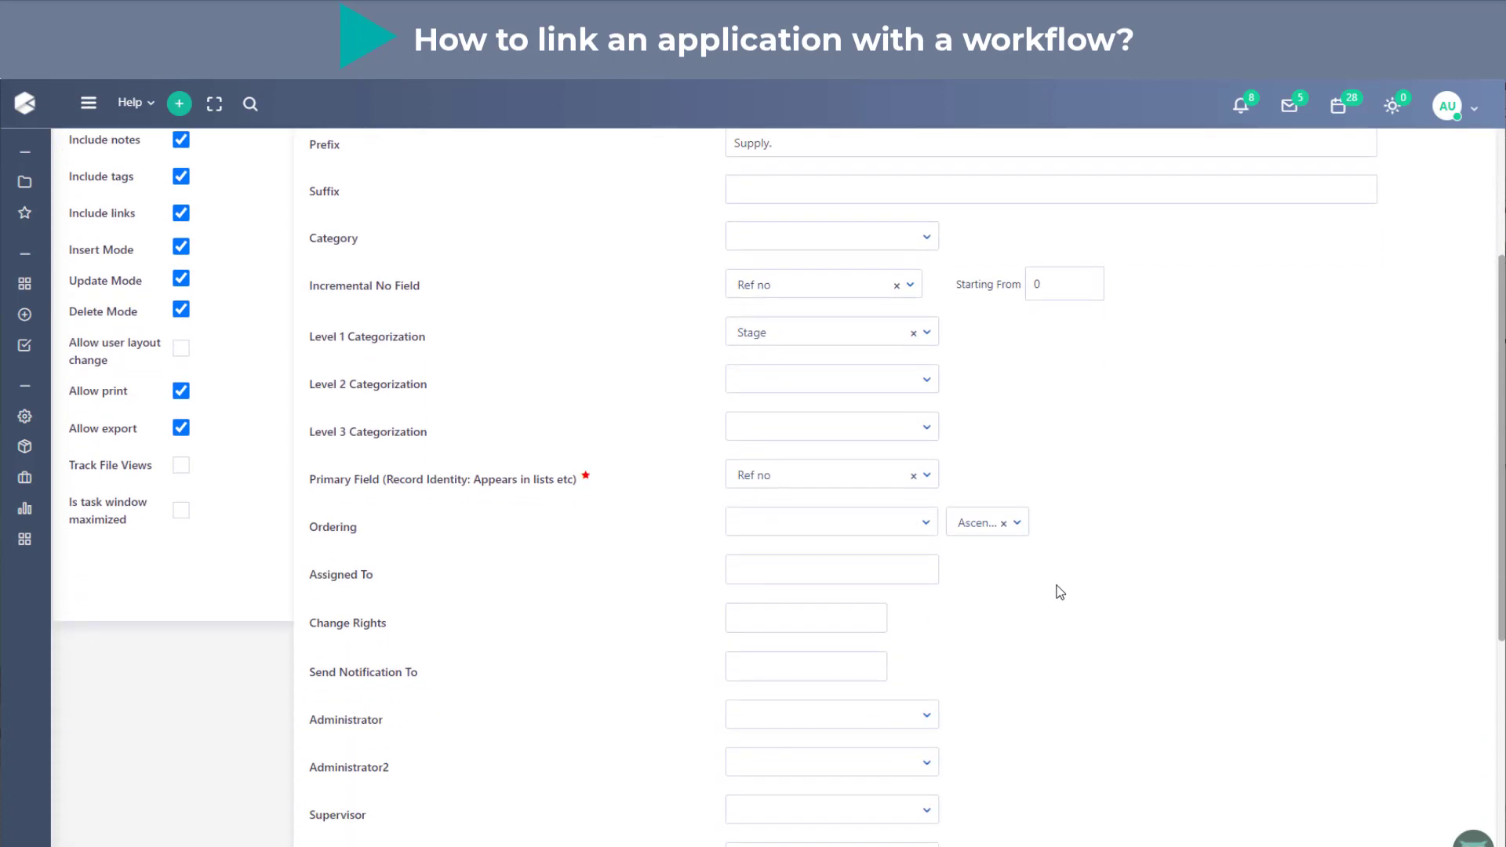
scroll(1059, 604, "down", 2)
scroll(1058, 604, "down", 1)
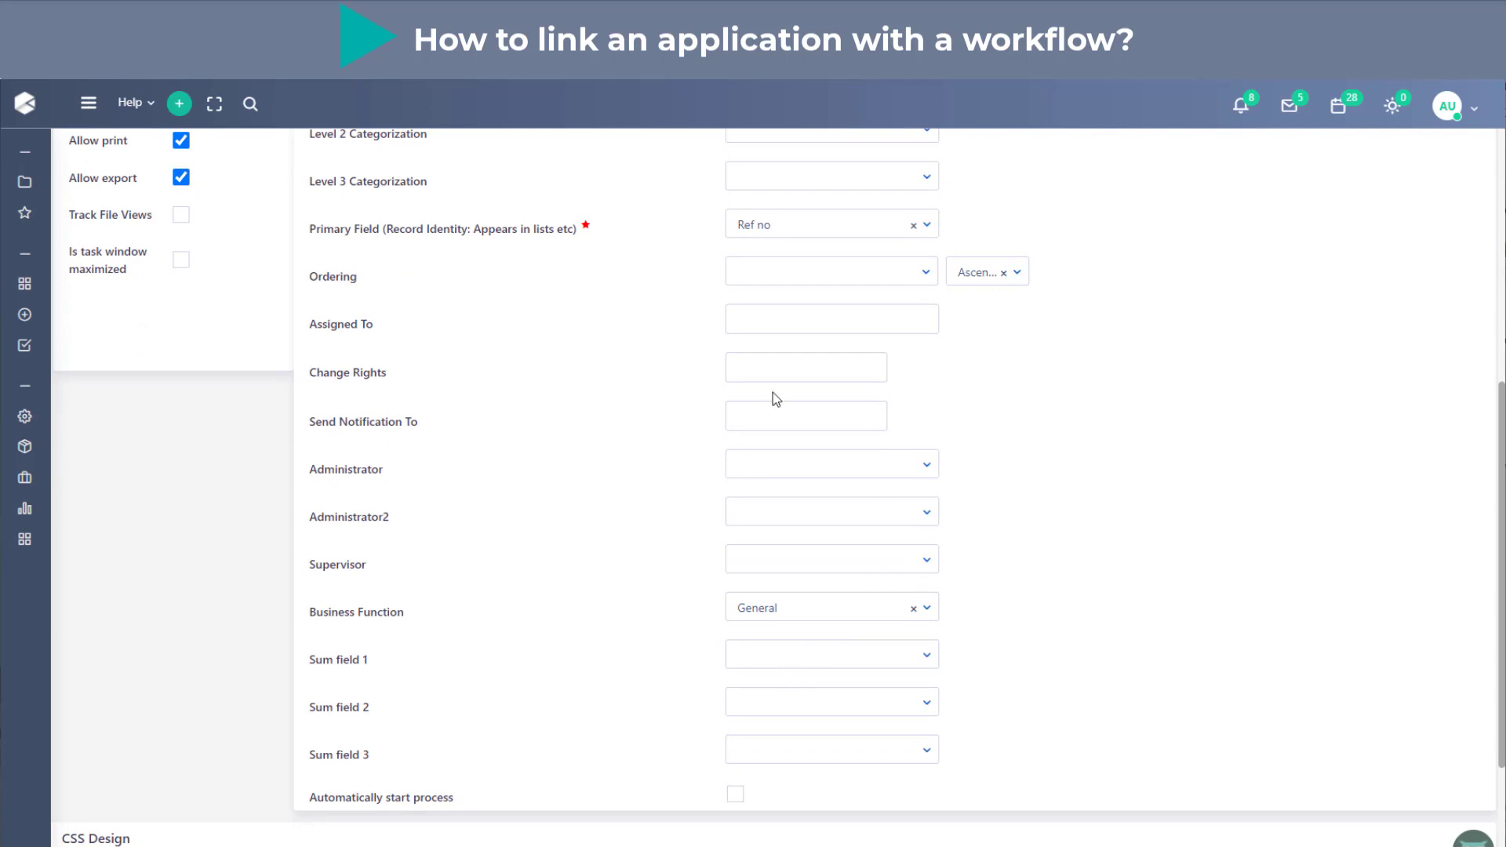
left_click(773, 329)
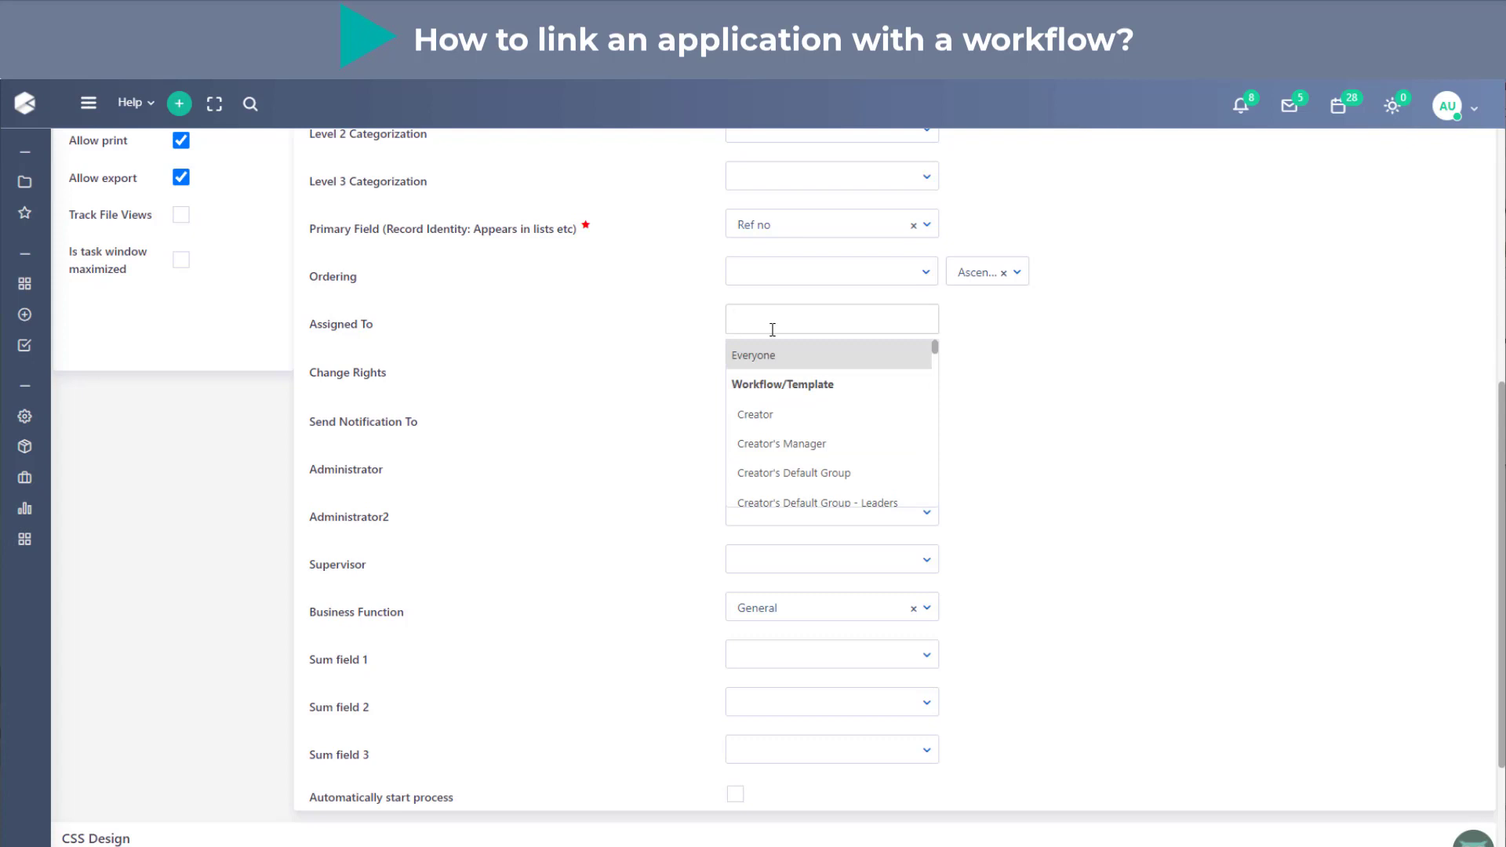
left_click(783, 416)
left_click(830, 324)
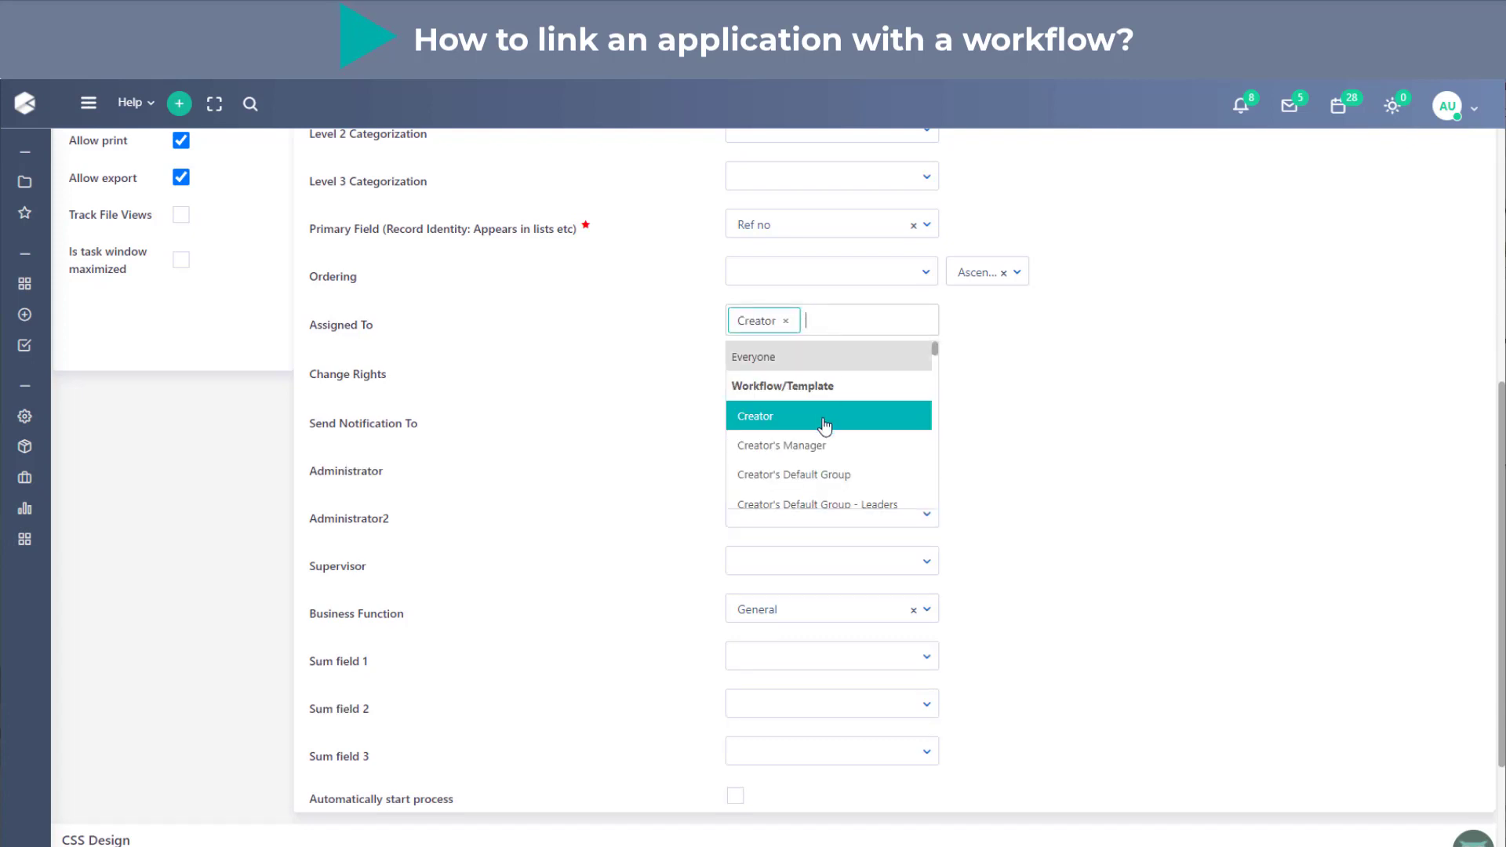
left_click(833, 435)
type("fina")
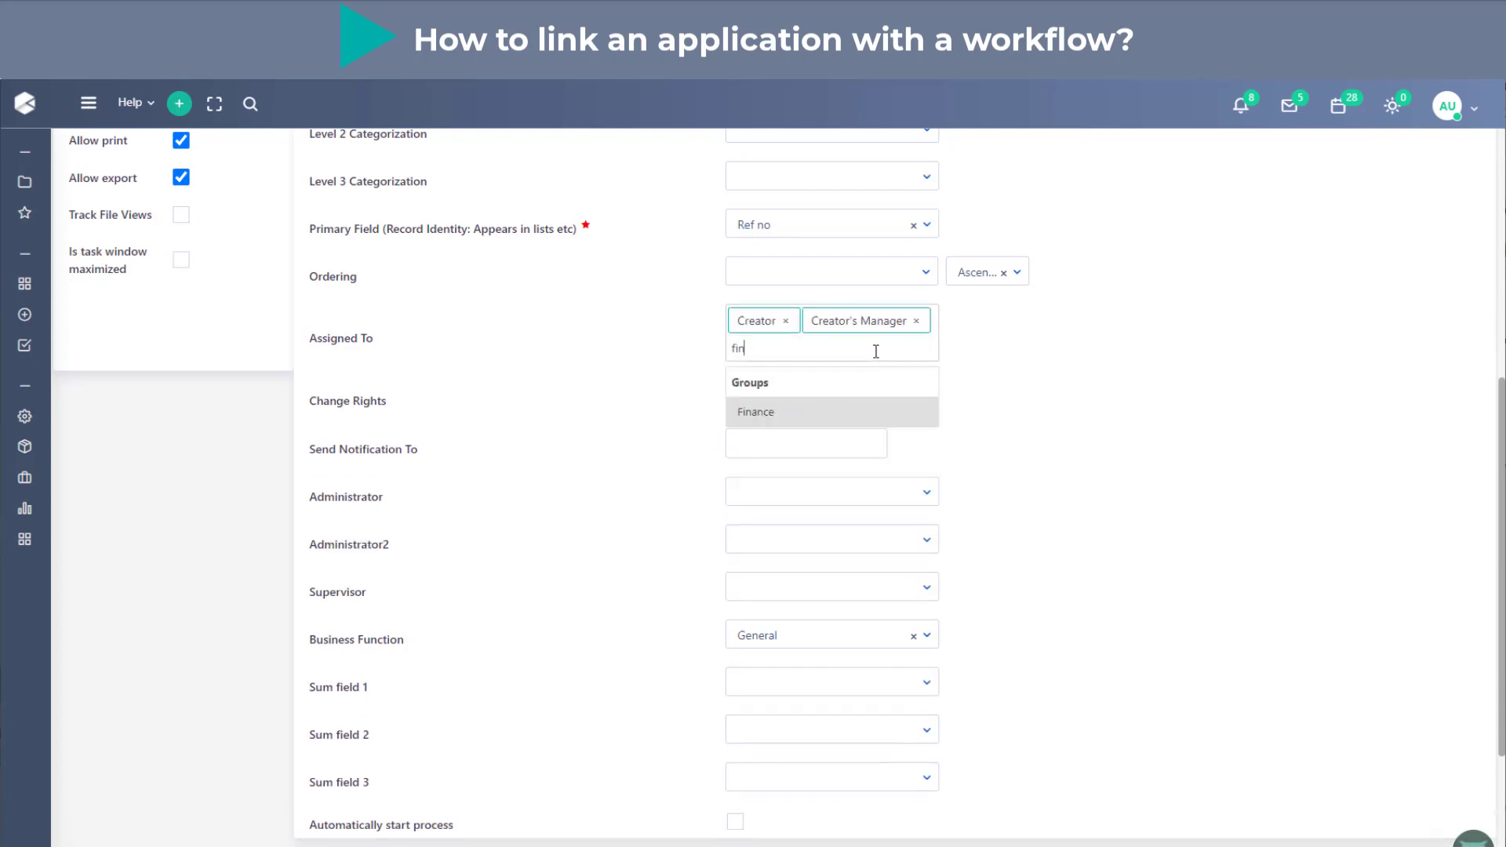
left_click(893, 423)
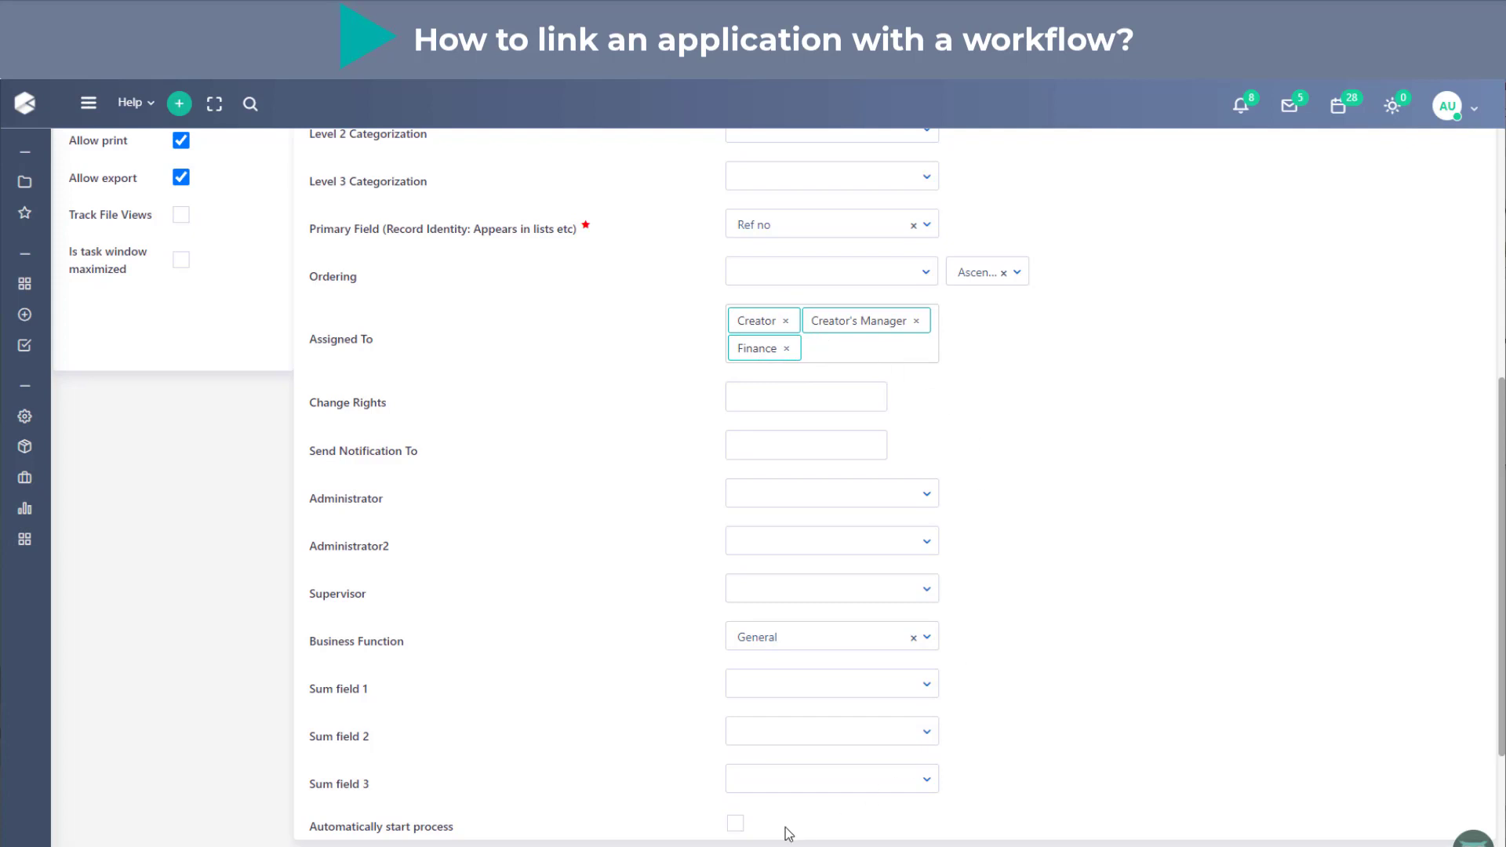
- Enable the automatic process start and move the application from Overview to Publish, confirming the publication
left_click(735, 823)
scroll(1188, 738, "up", 5)
scroll(1189, 738, "up", 1)
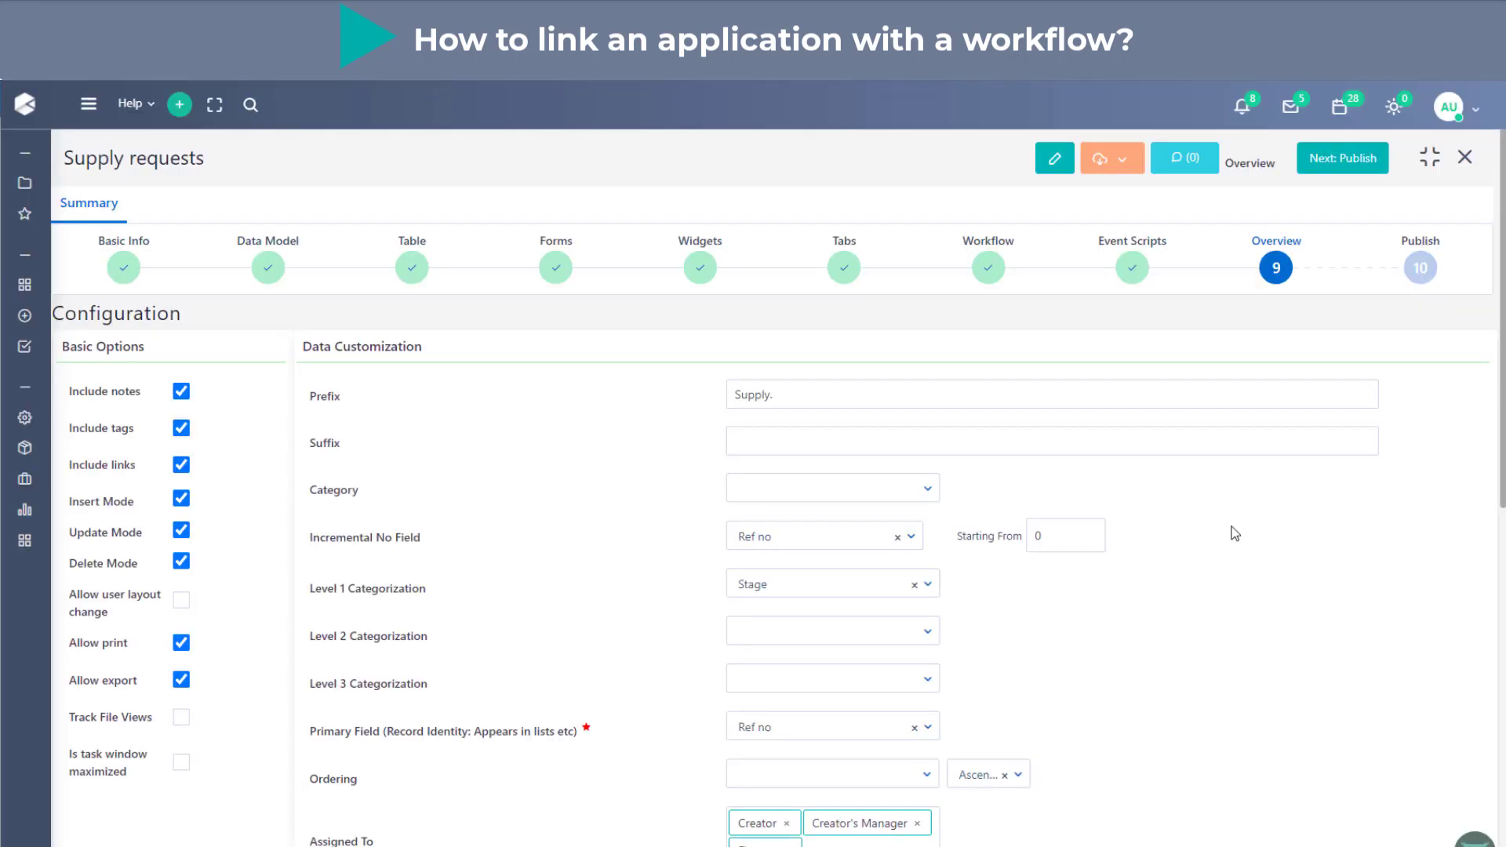
left_click(1344, 163)
left_click(720, 571)
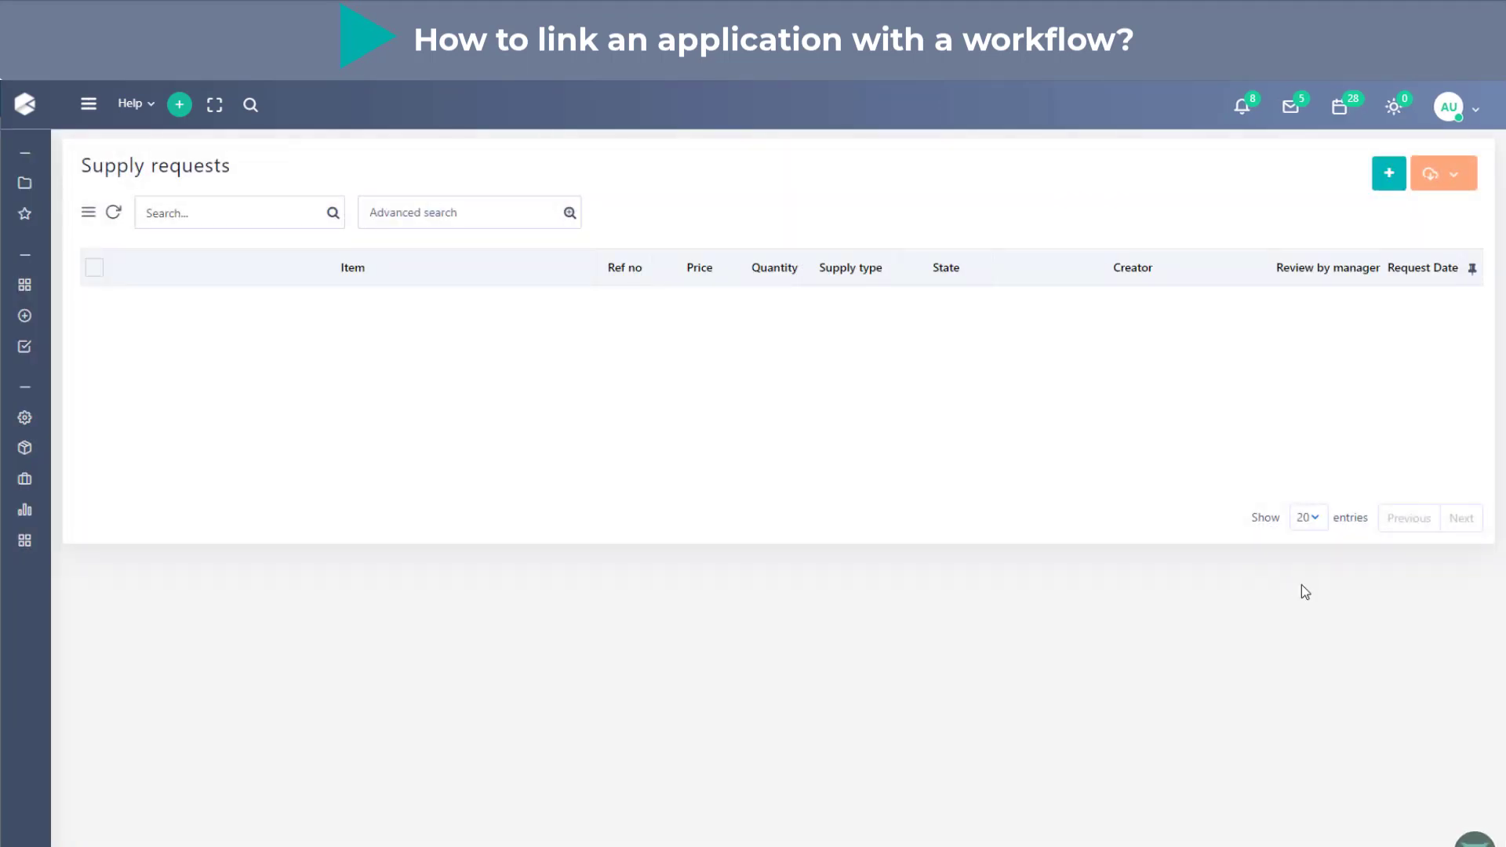
- Find the published Supply requests application among the Custom Apps and return to its record list
left_click(87, 116)
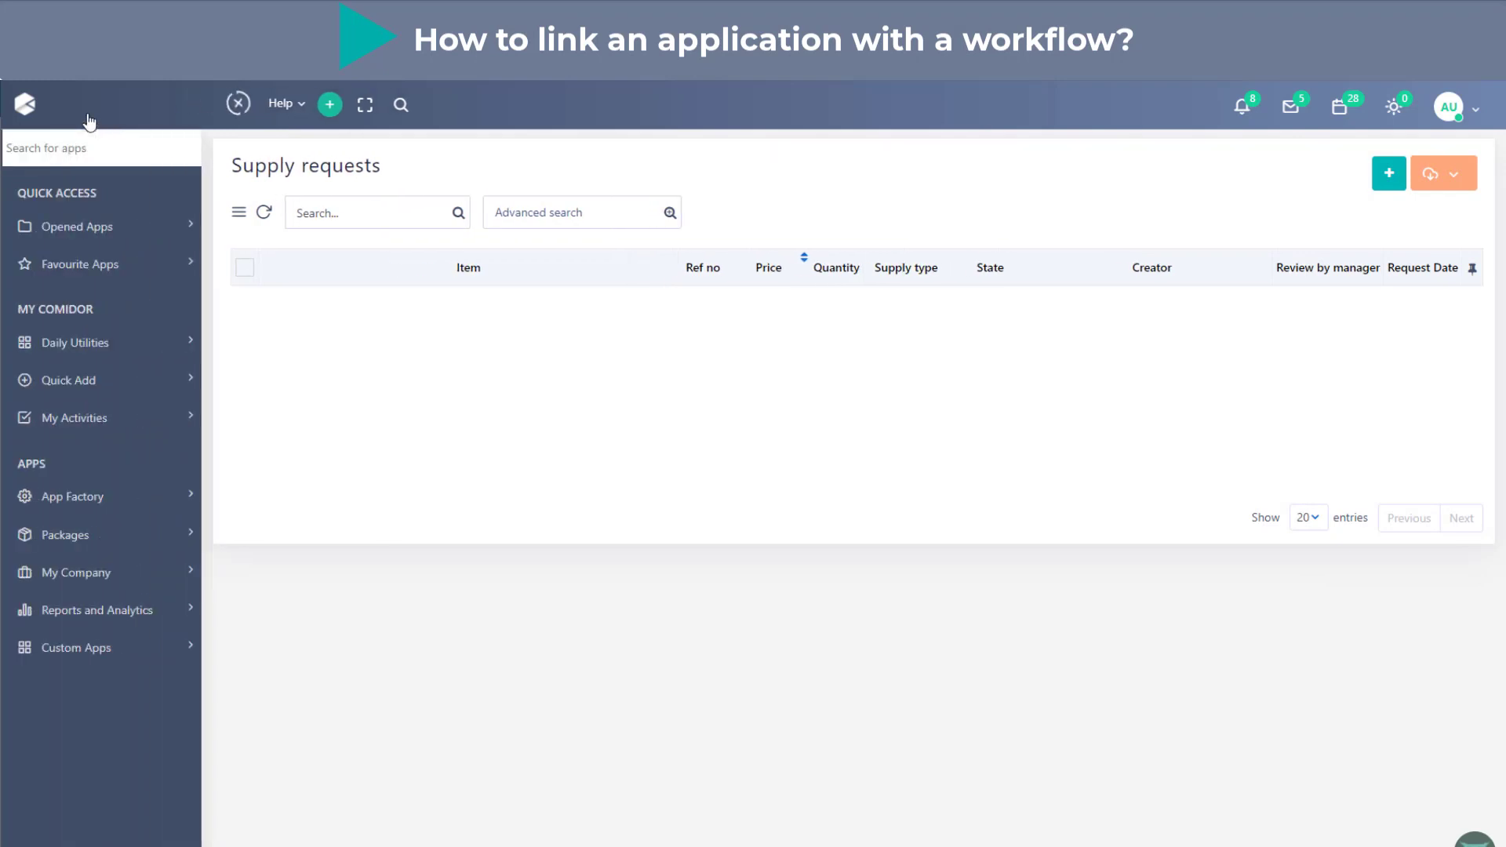
left_click(97, 639)
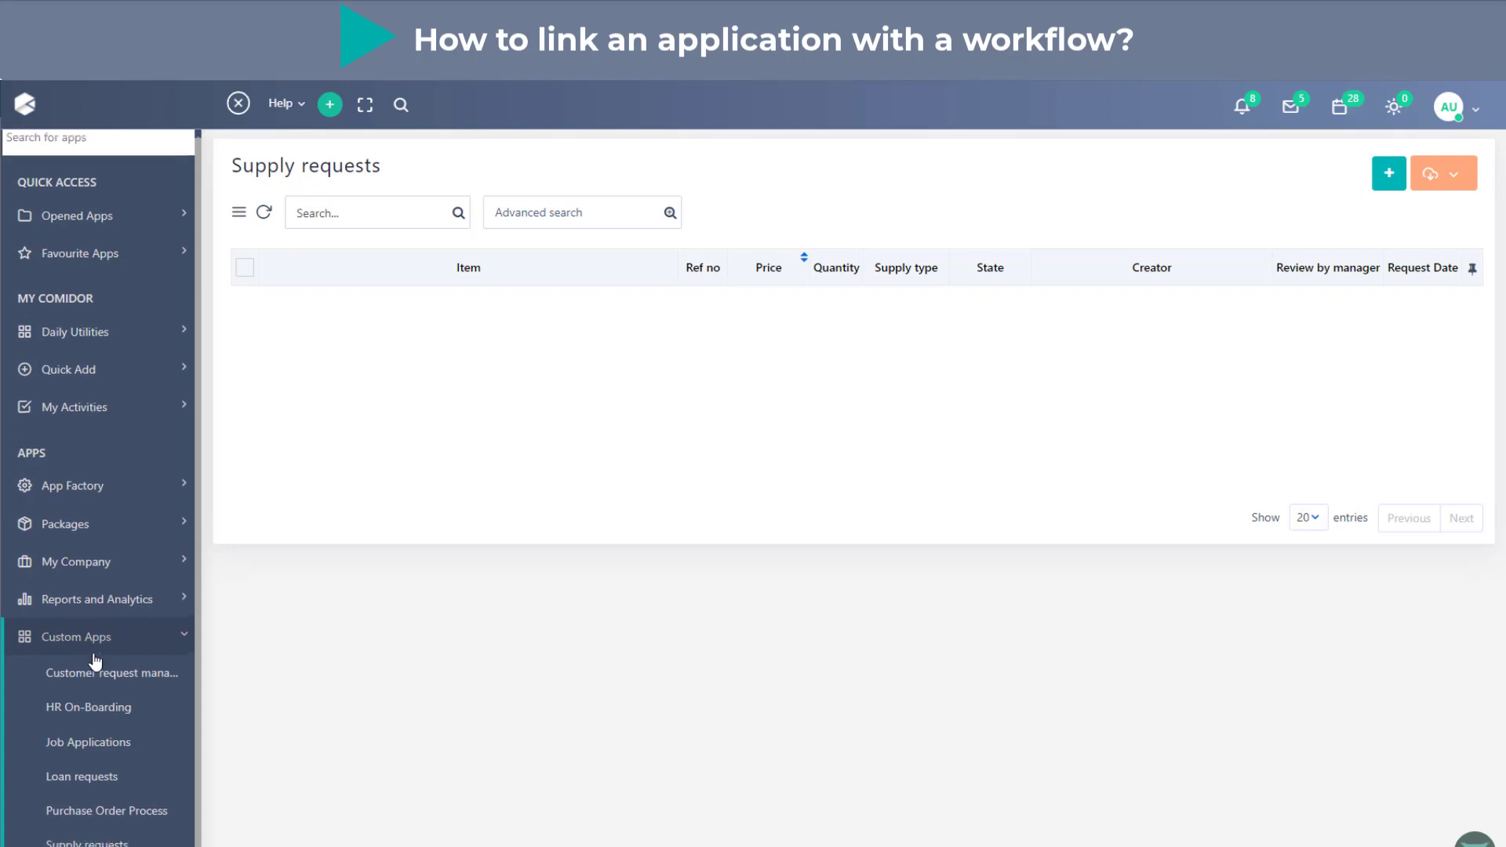
scroll(87, 745, "down", 1)
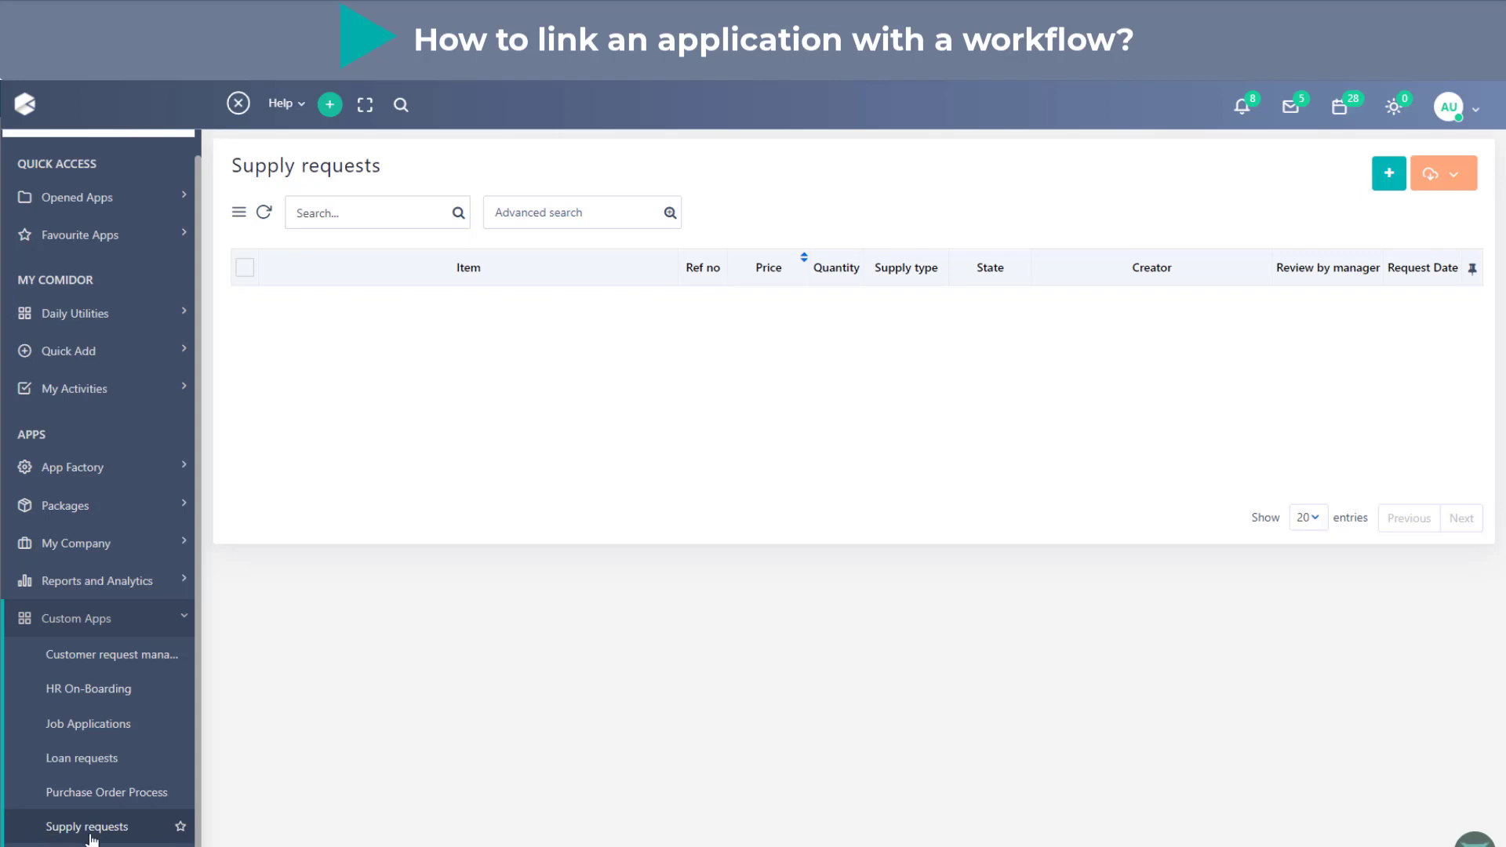
left_click(238, 104)
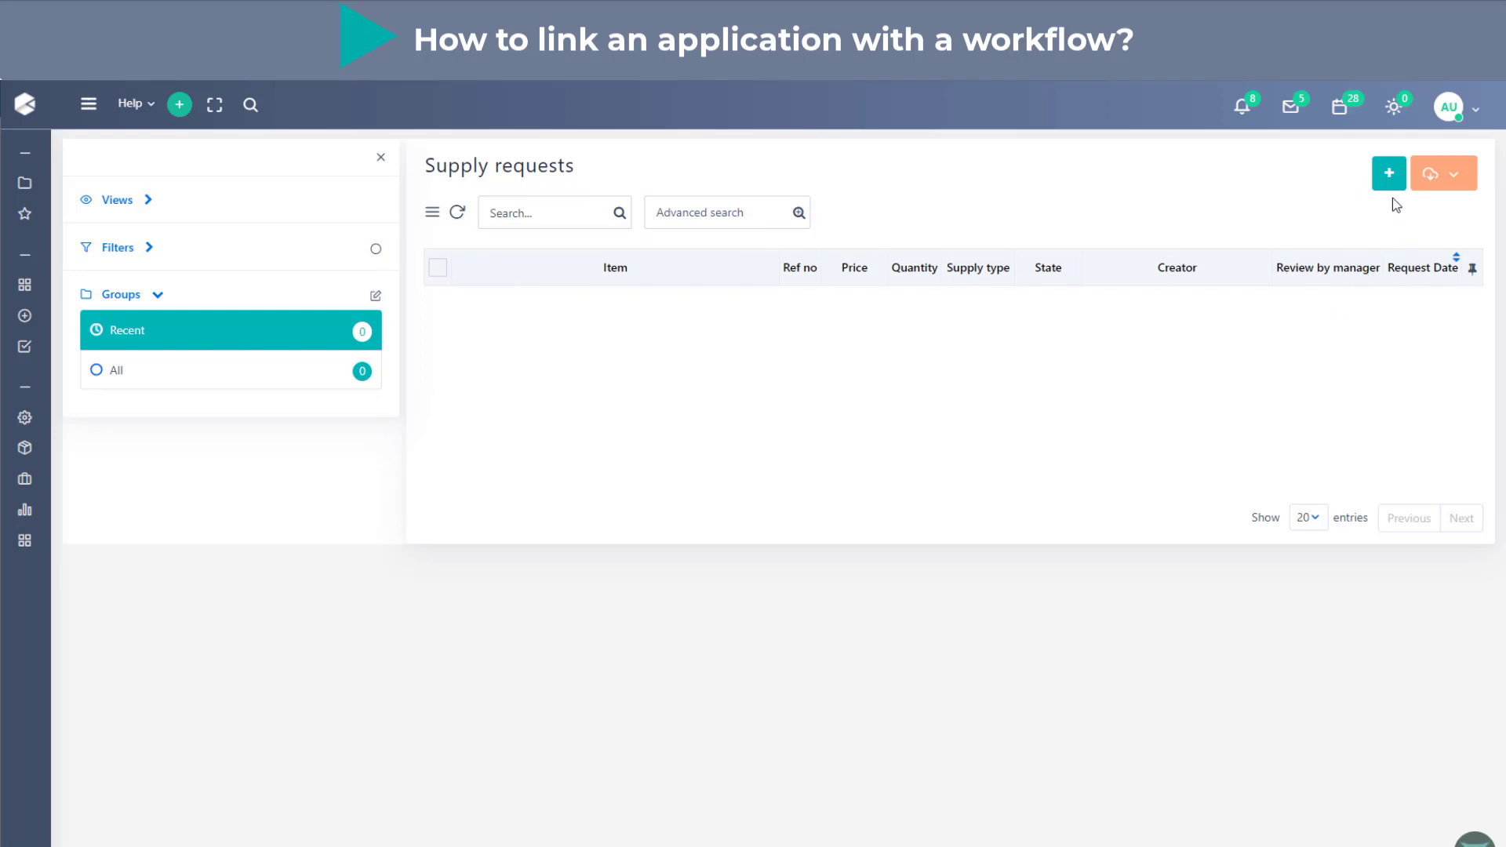
- Check the export and print options of the Supply requests list and expand its filters
left_click(1440, 193)
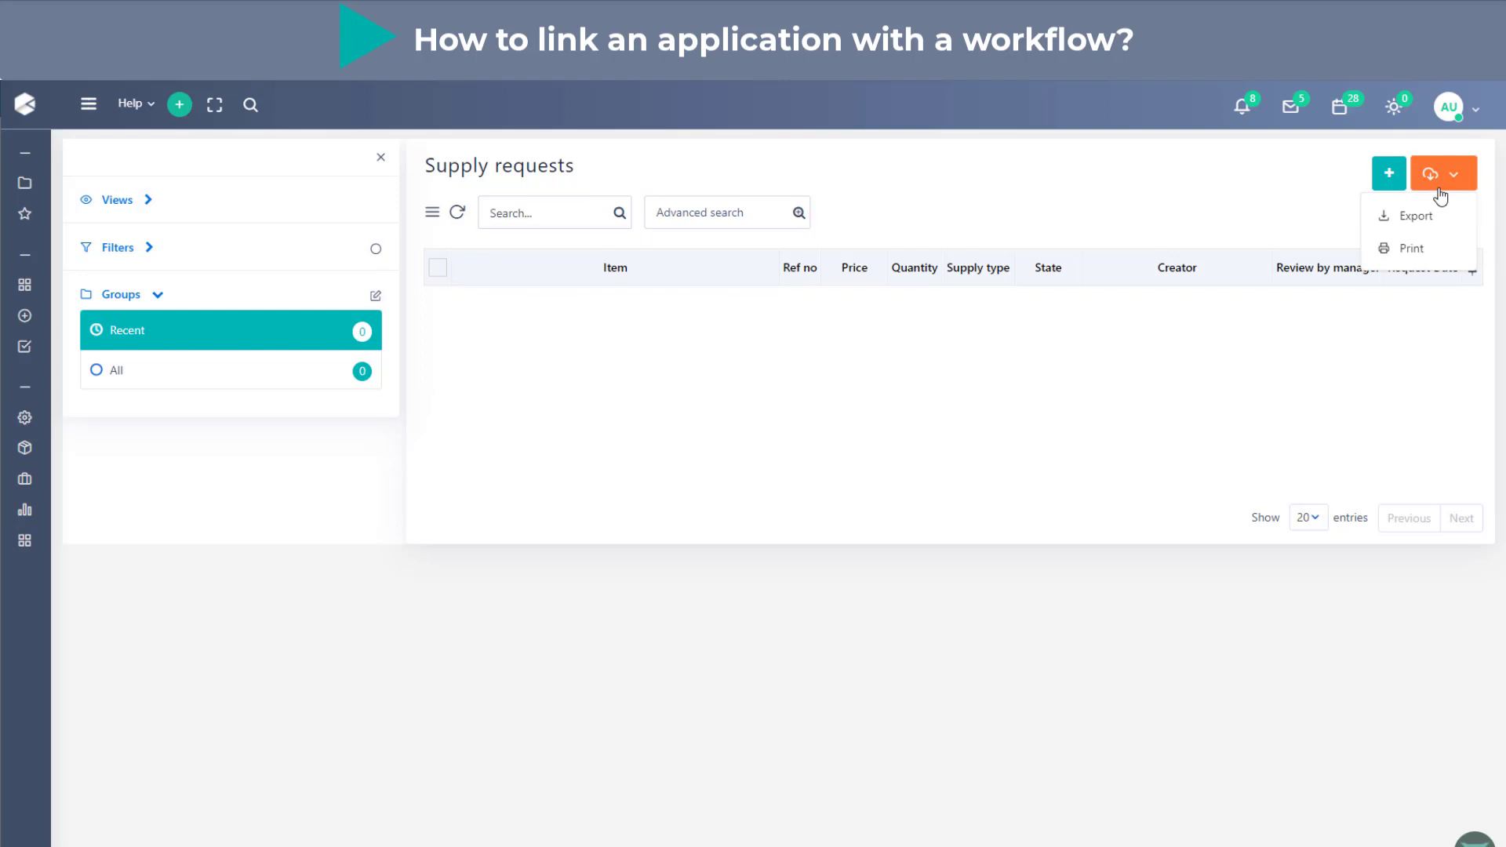
left_click(908, 402)
left_click(146, 247)
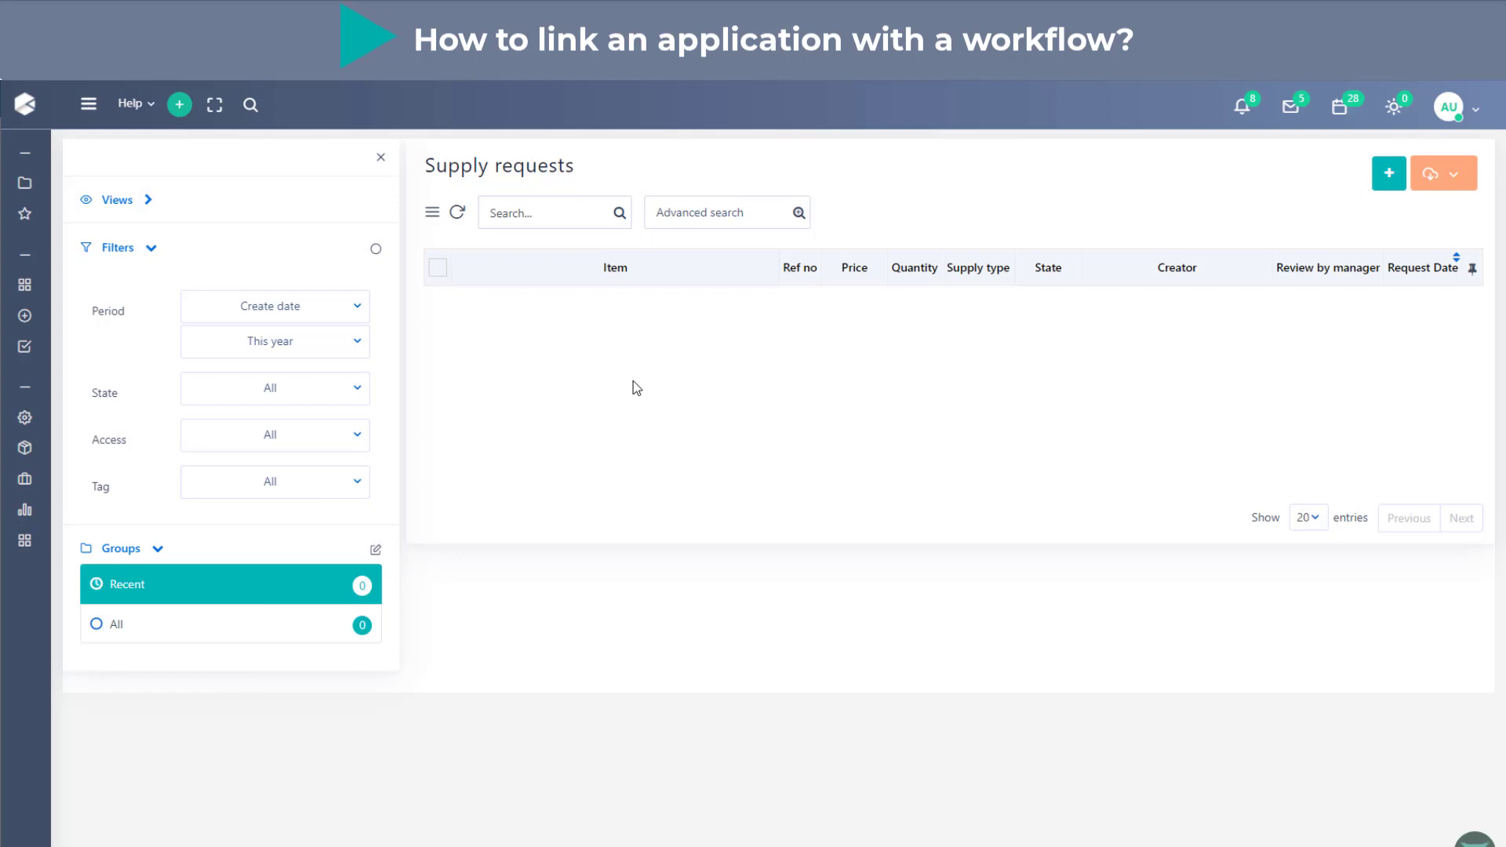
- Search the apps for workflows and open the design of the Supply request wf workflow
mouse_move(26, 188)
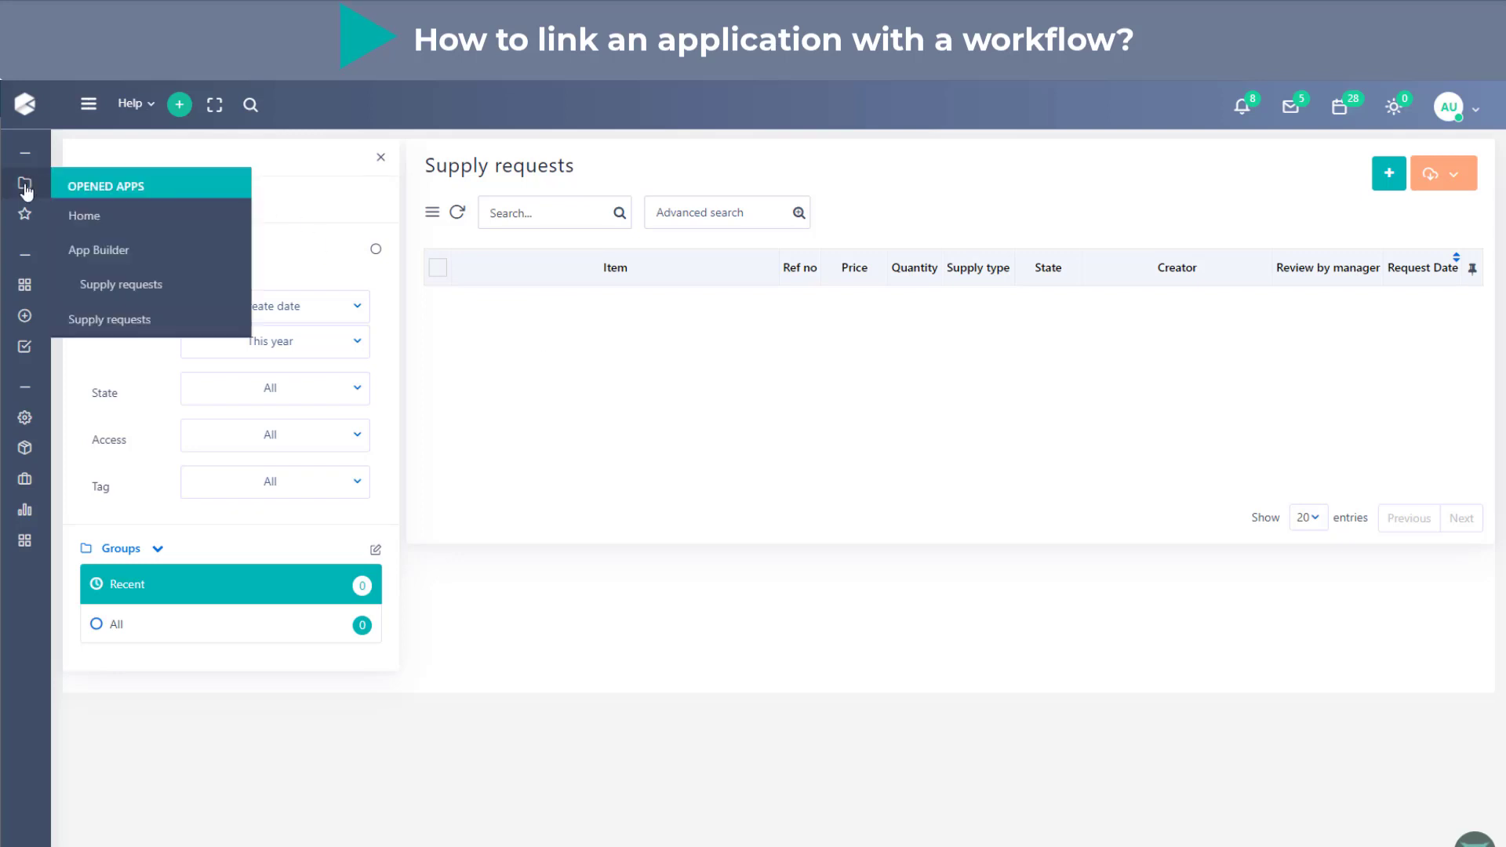
left_click(86, 104)
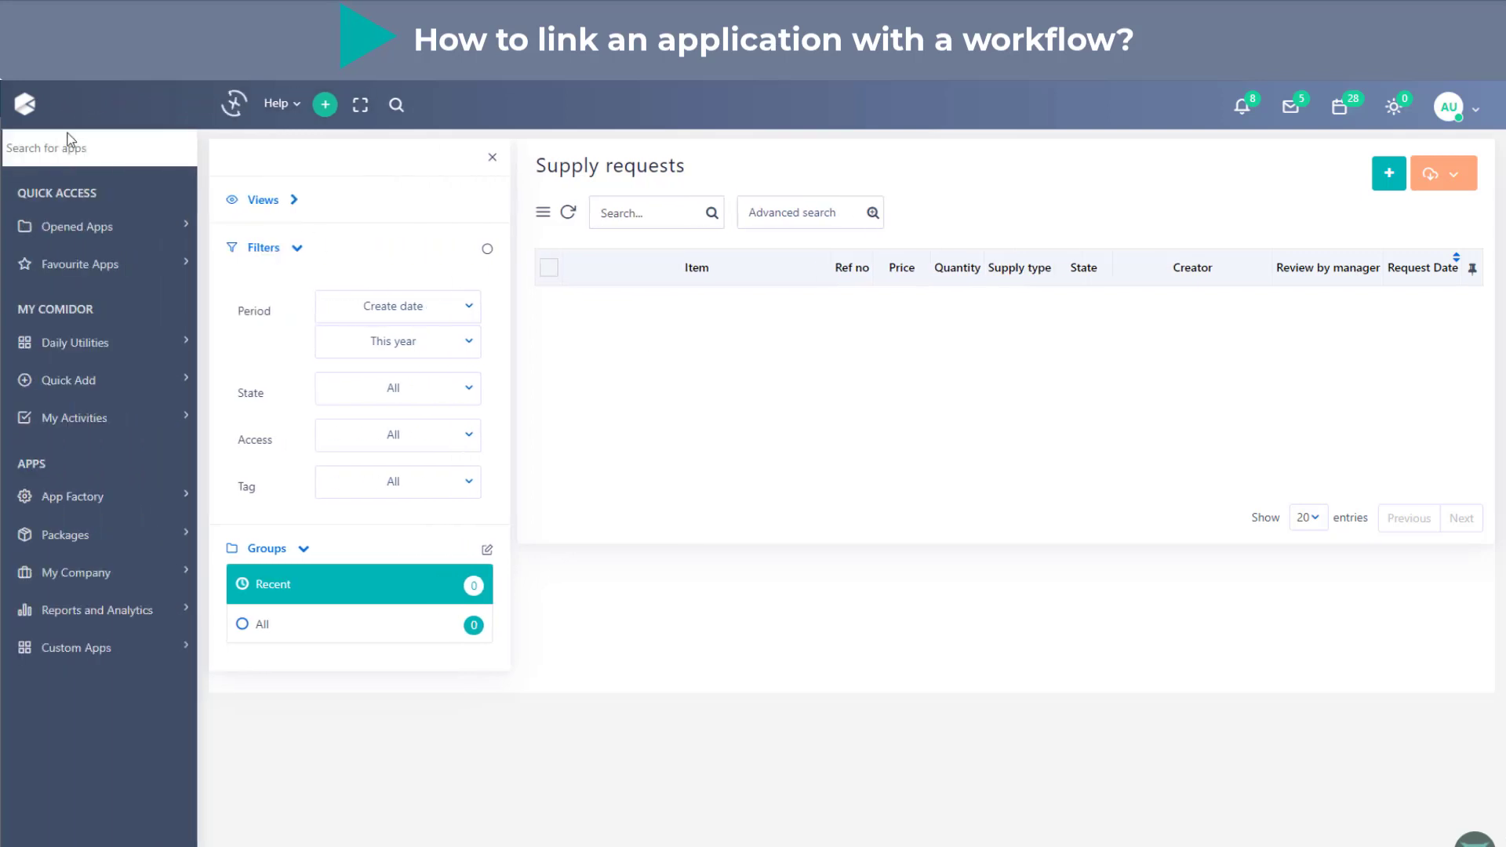
left_click(64, 146)
type("wor")
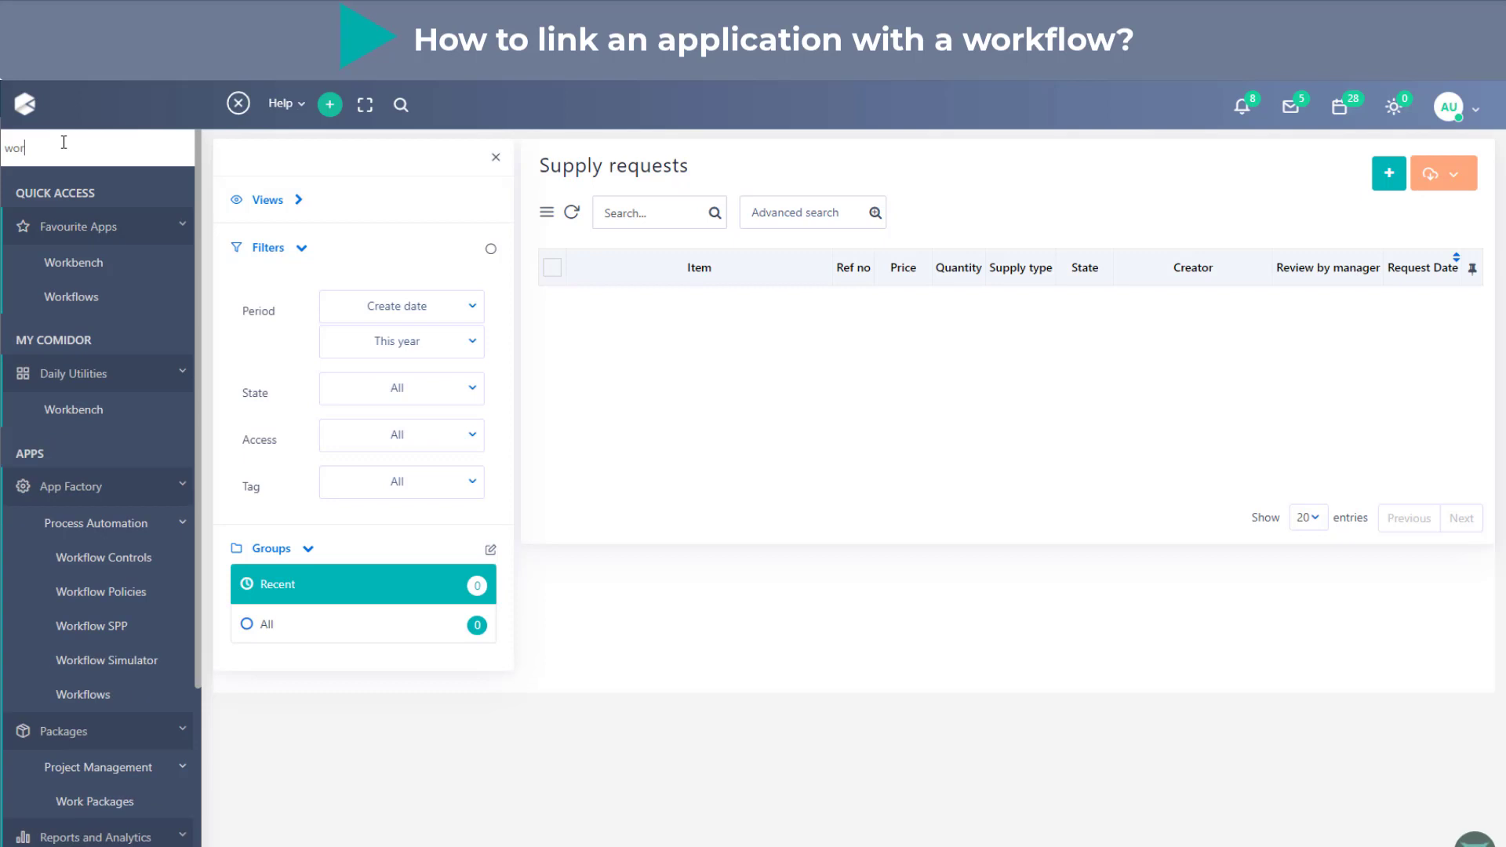
left_click(71, 298)
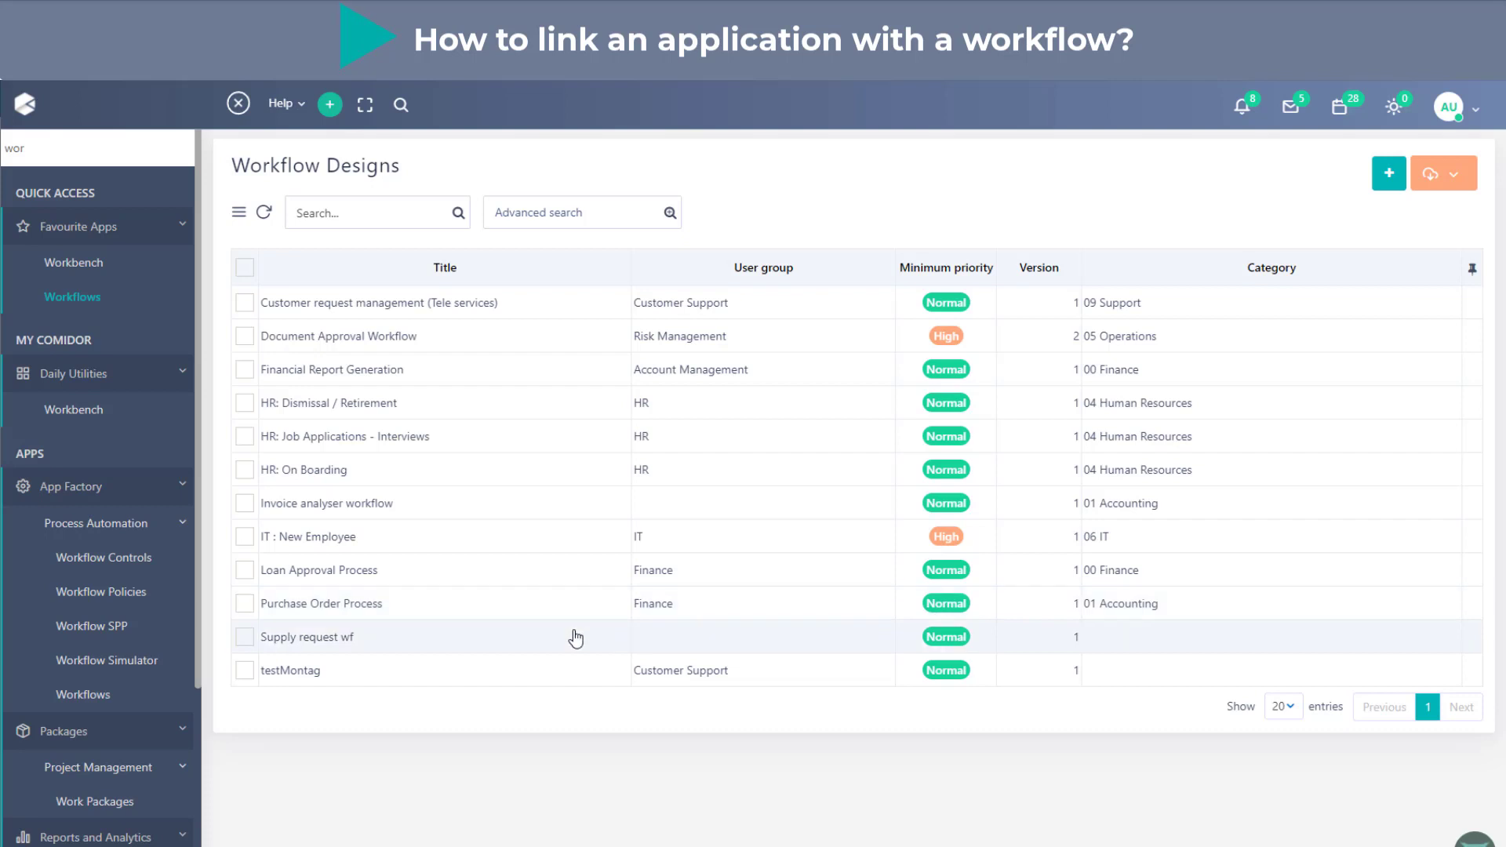
left_click(574, 635)
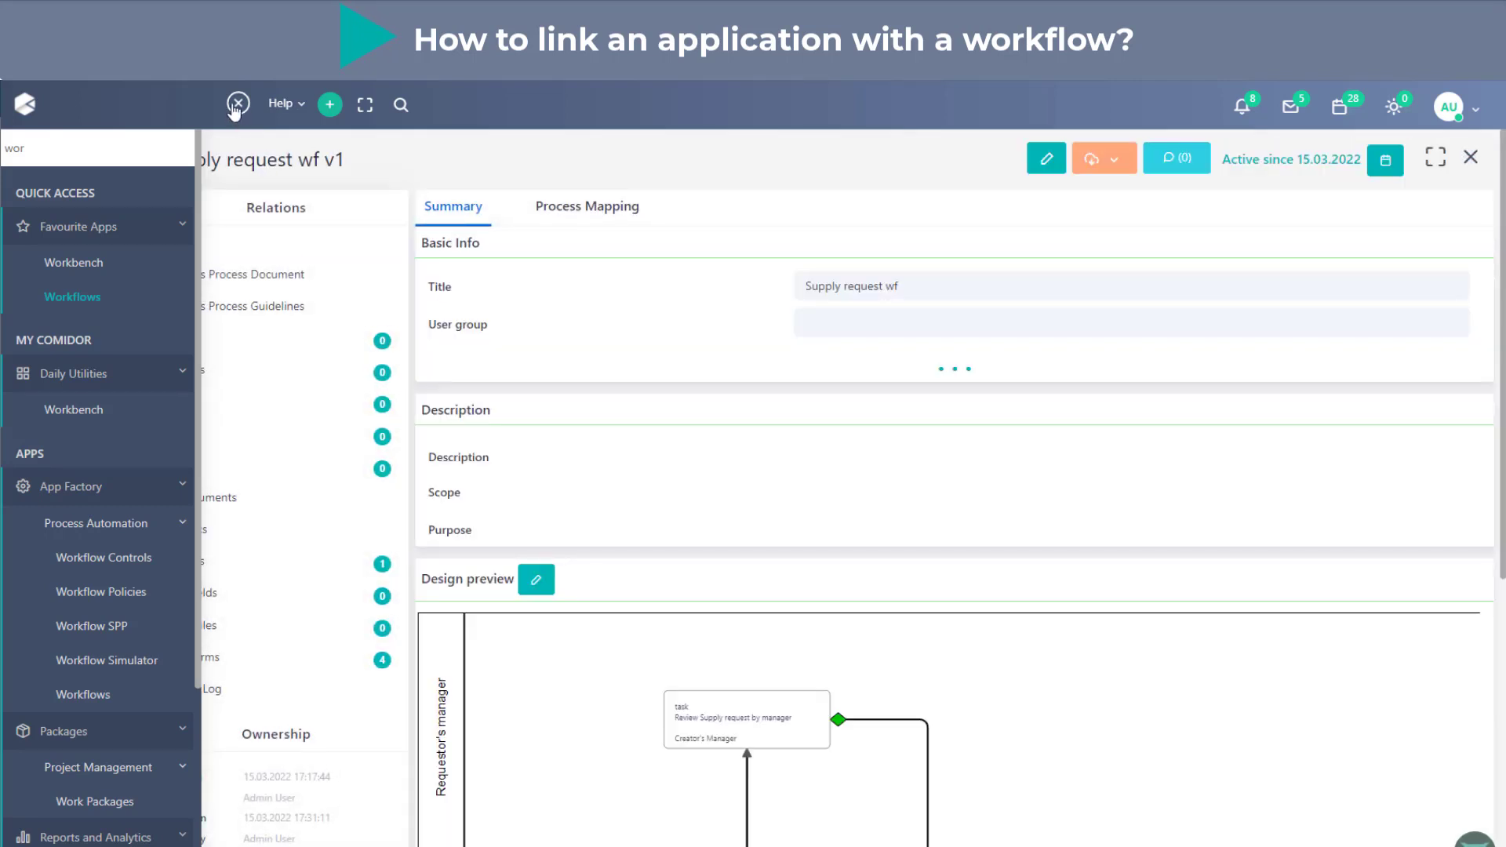
left_click(238, 104)
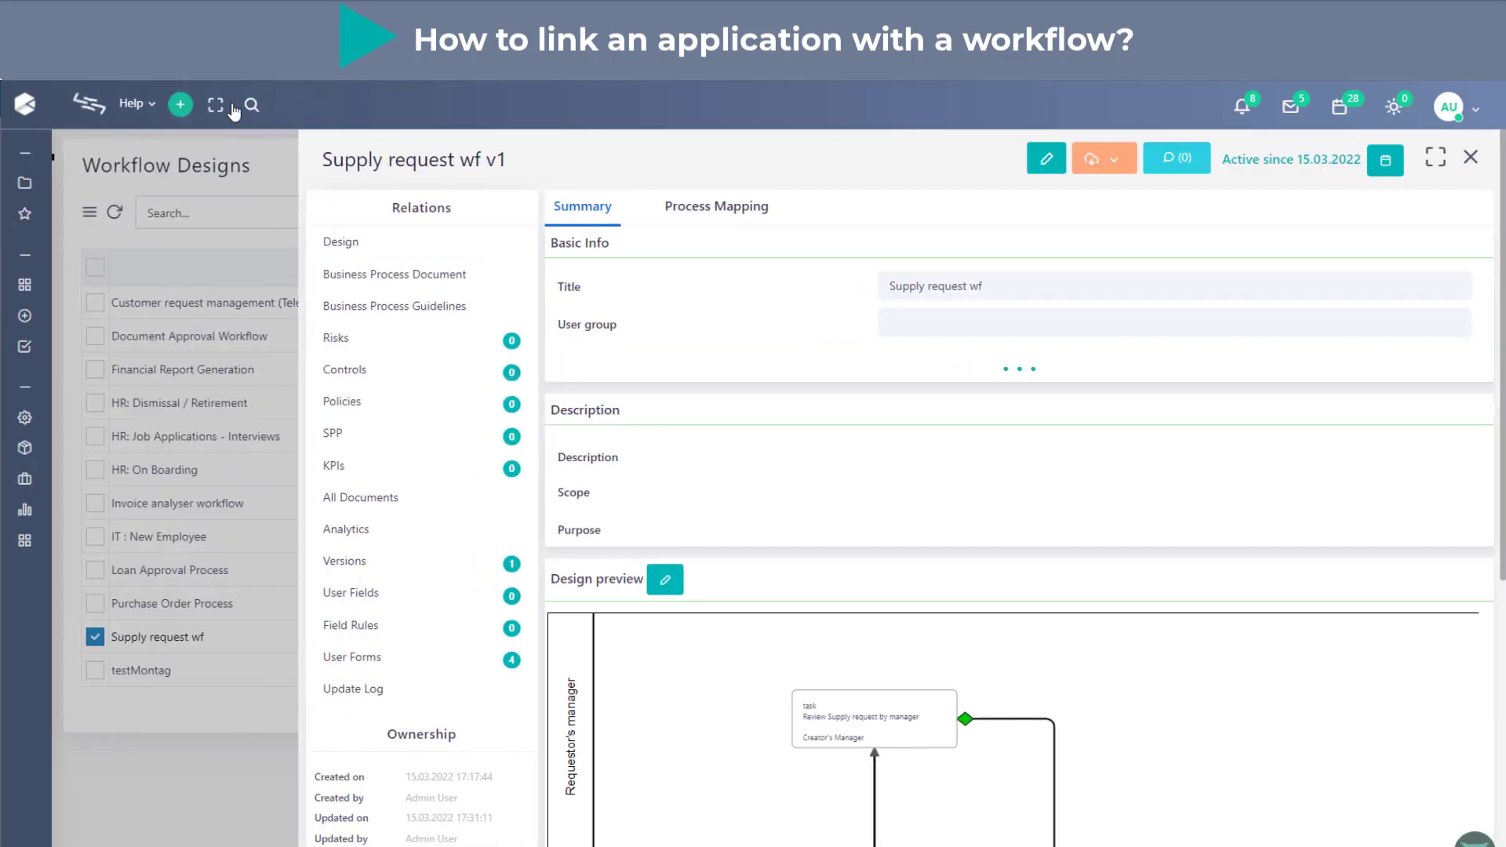
left_click(470, 246)
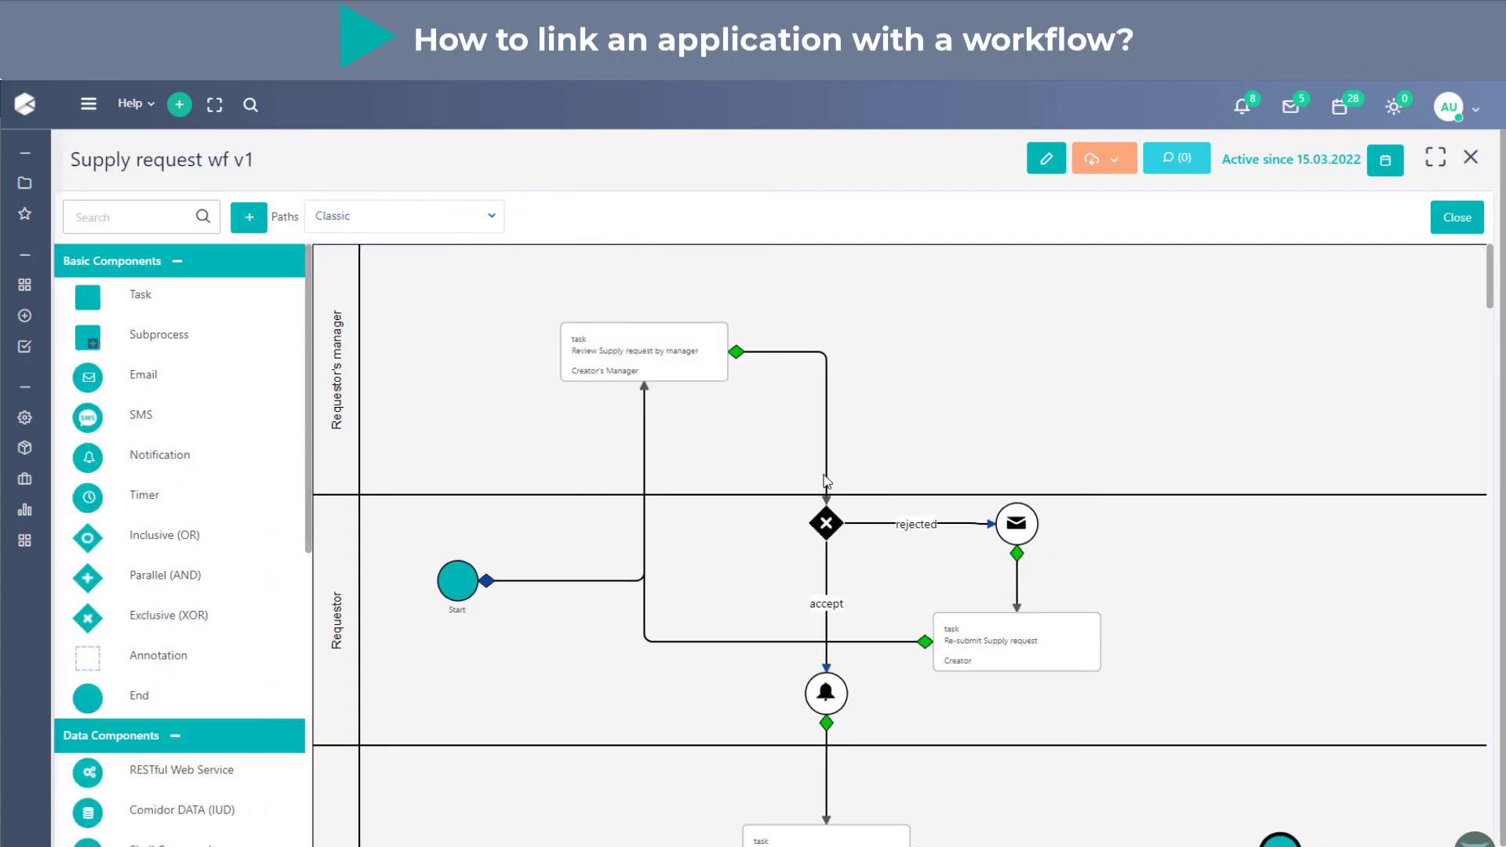
- Assign the Review Supply request form to the Review Supply request by manager task and save its attributes
left_click(709, 373)
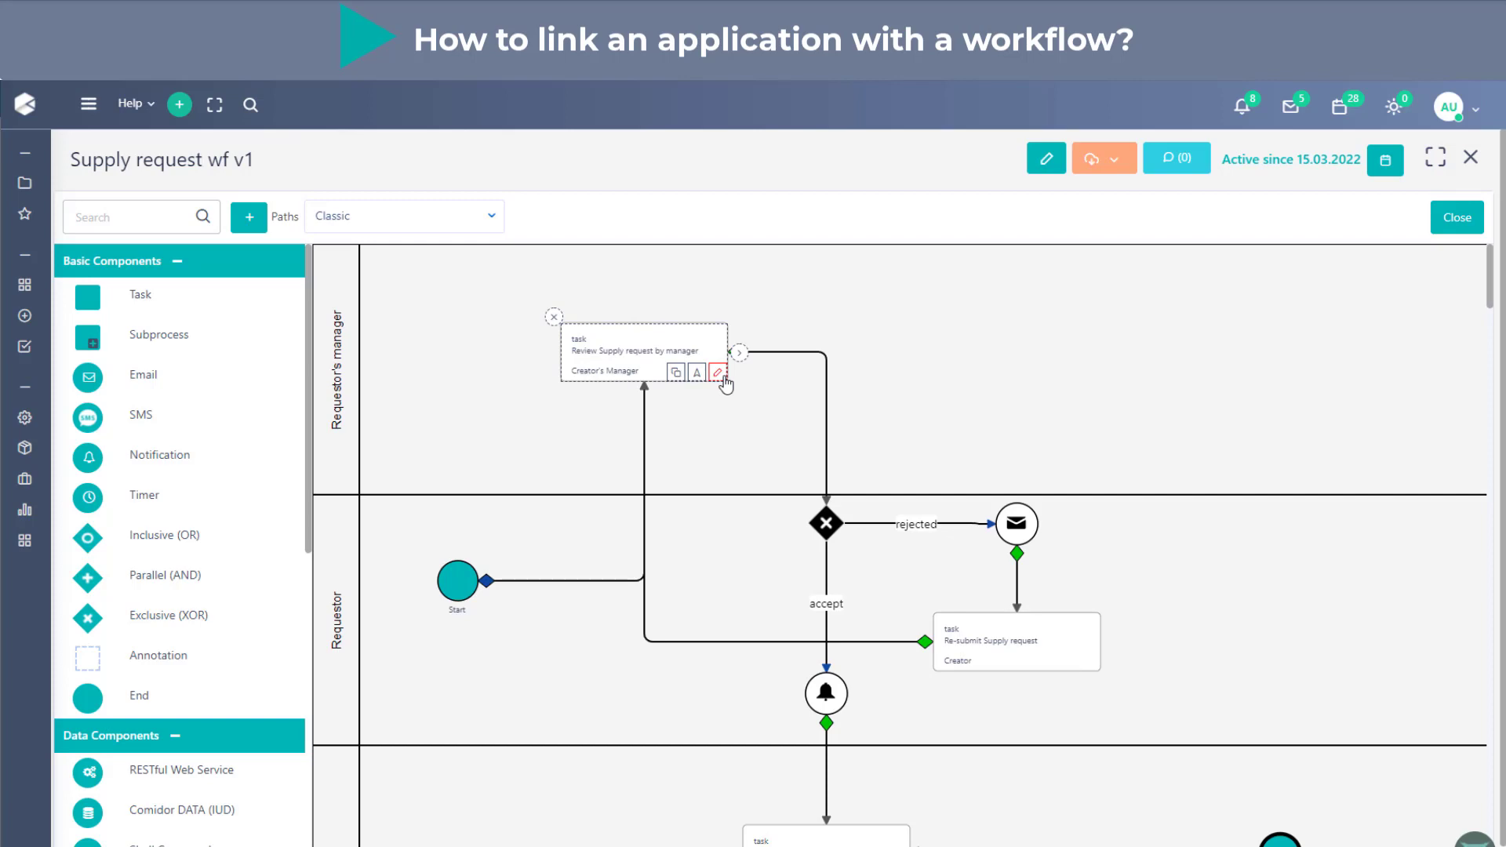
left_click(717, 374)
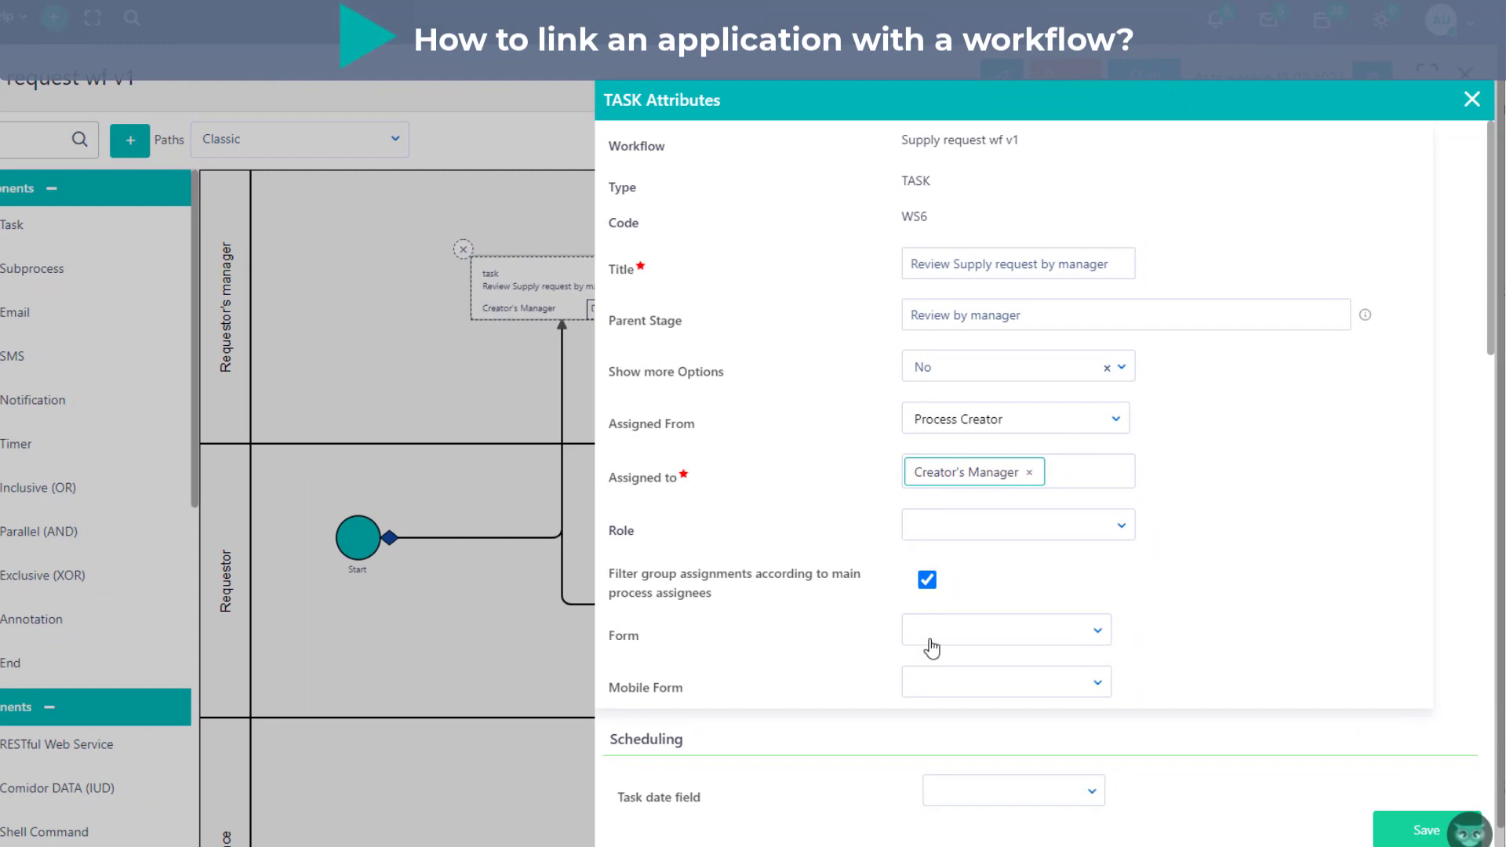
left_click(932, 645)
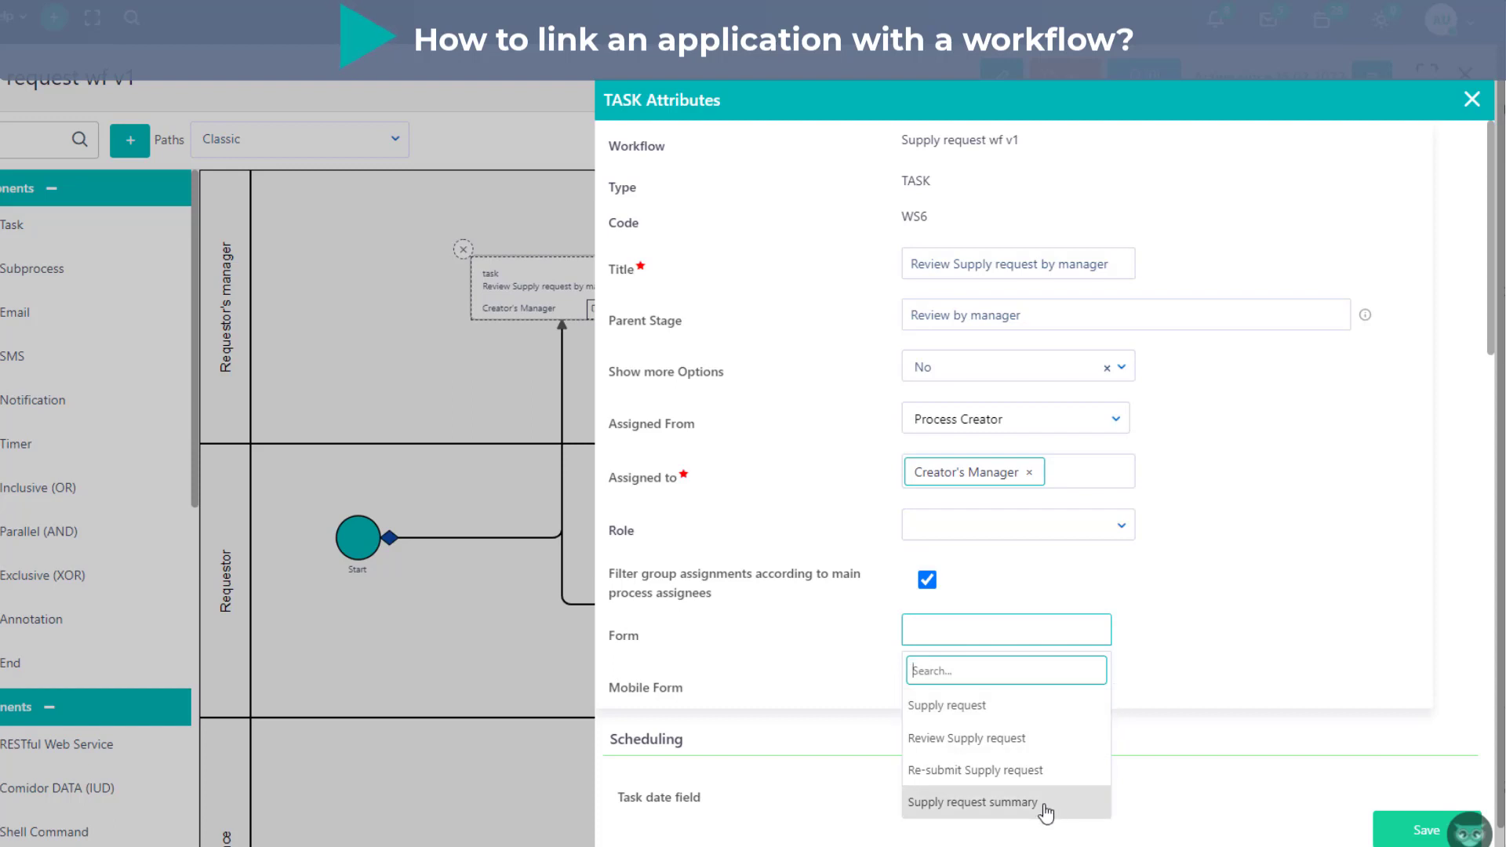
left_click(976, 739)
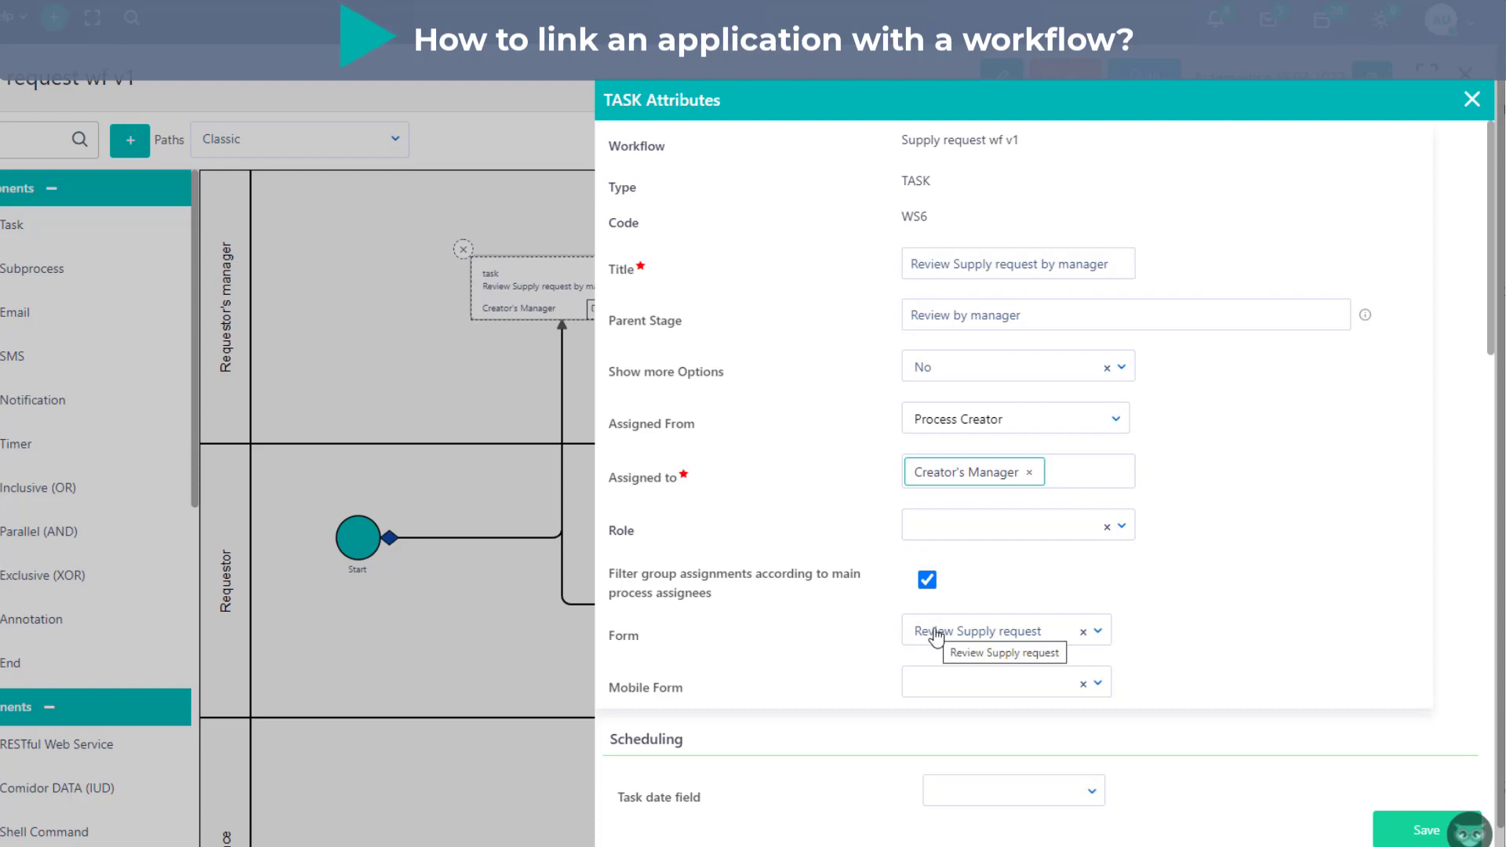
left_click(1403, 836)
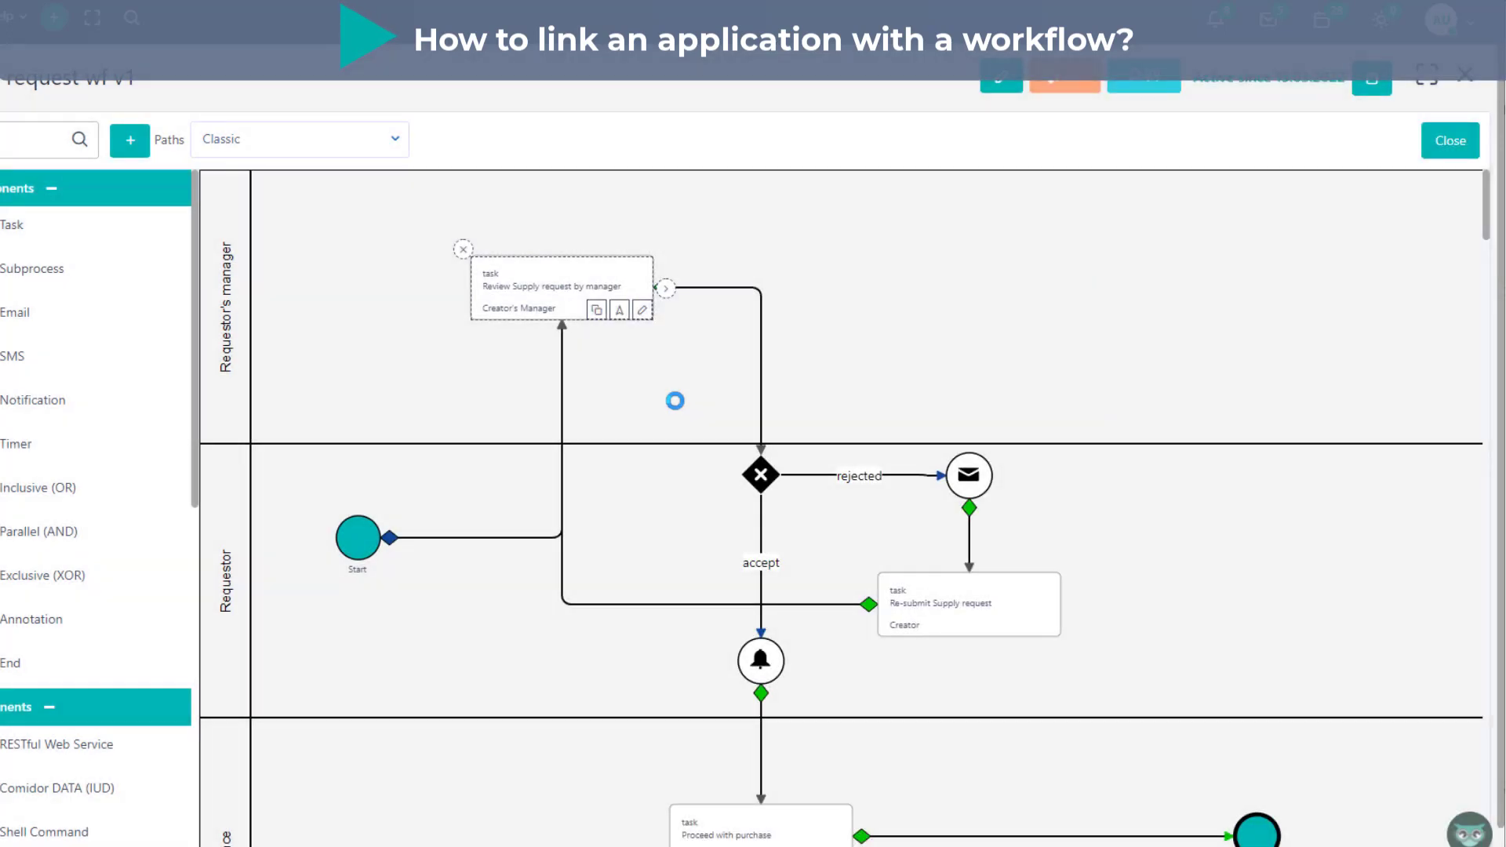
- Assign the Re-submit Supply request form to the Re-submit Supply request task and save its attributes
scroll(675, 401, "down", 1)
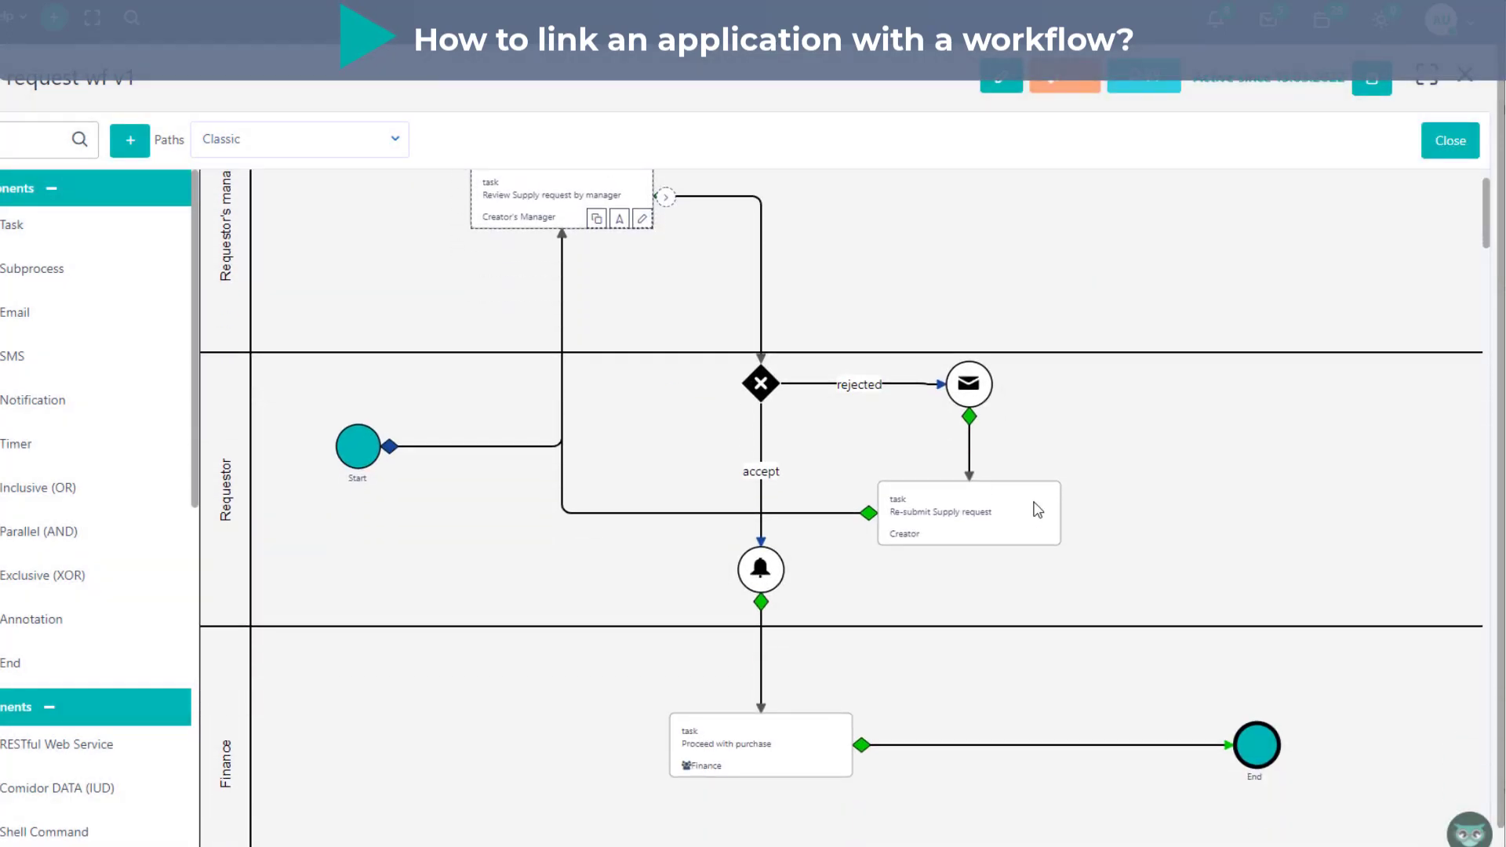
left_click(1051, 539)
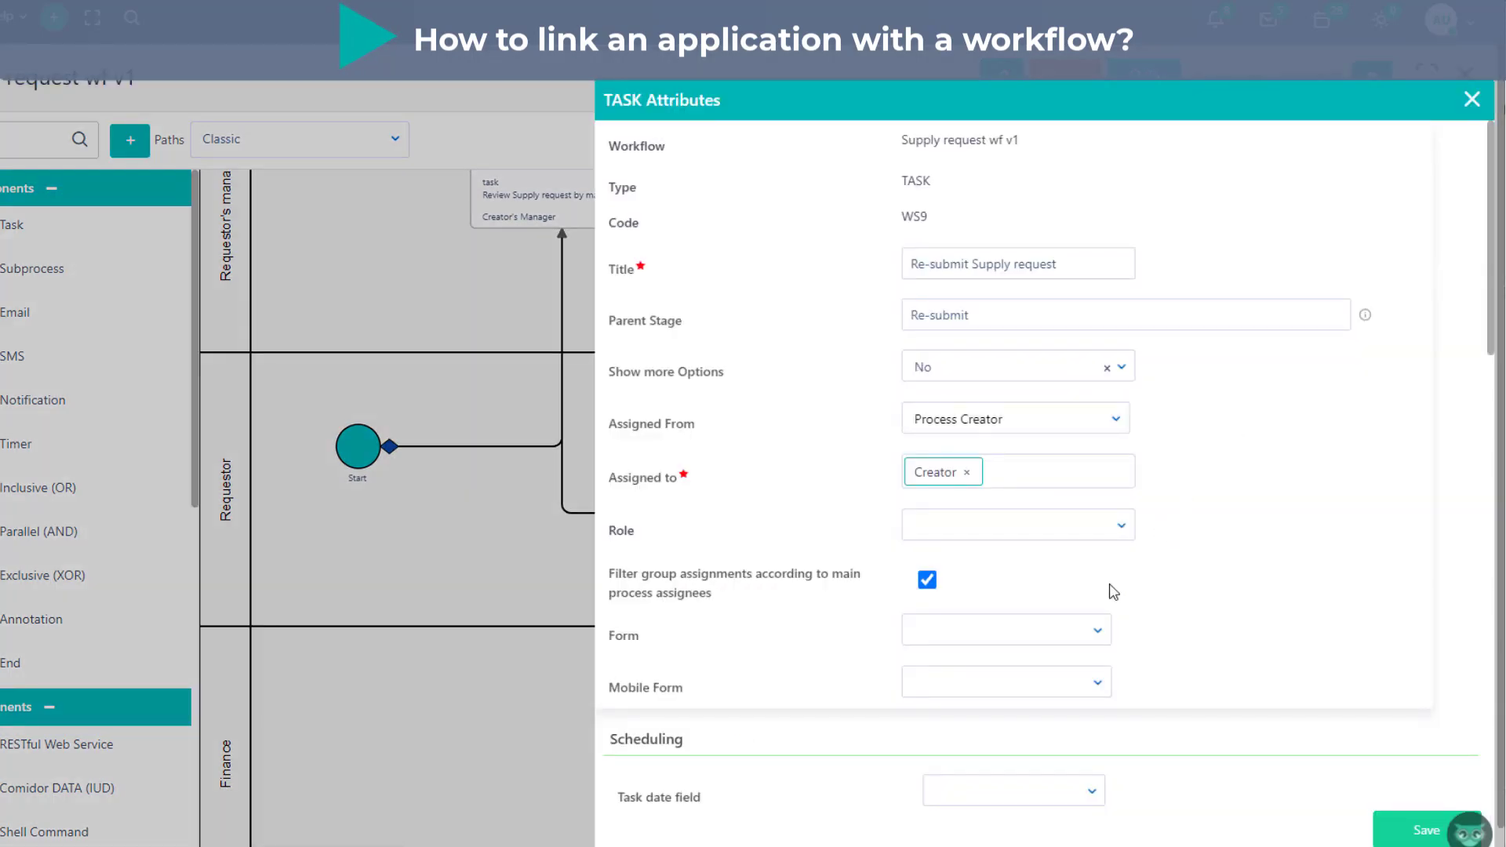
left_click(1032, 630)
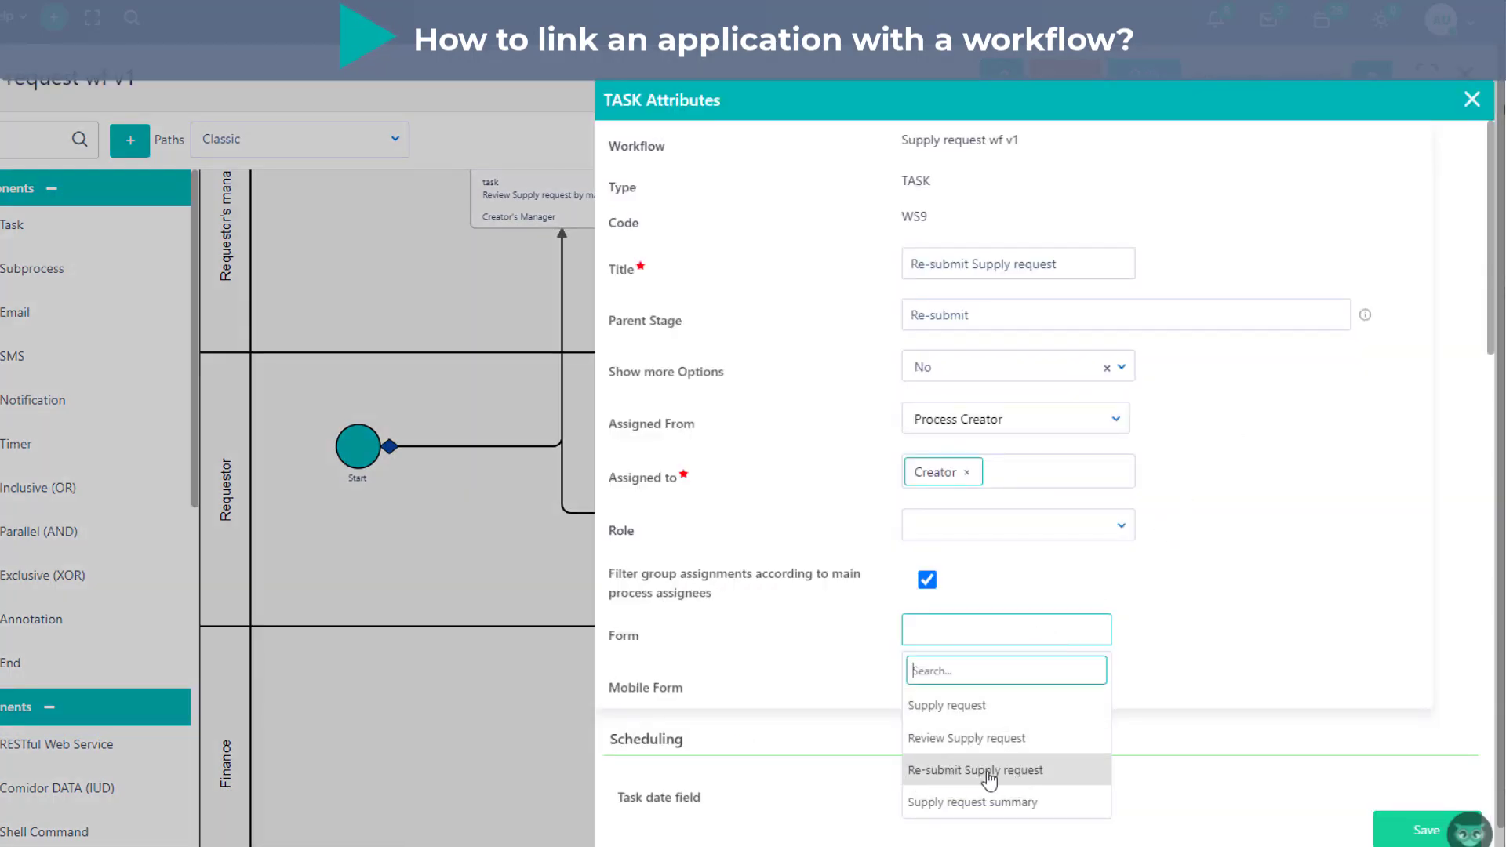
left_click(910, 776)
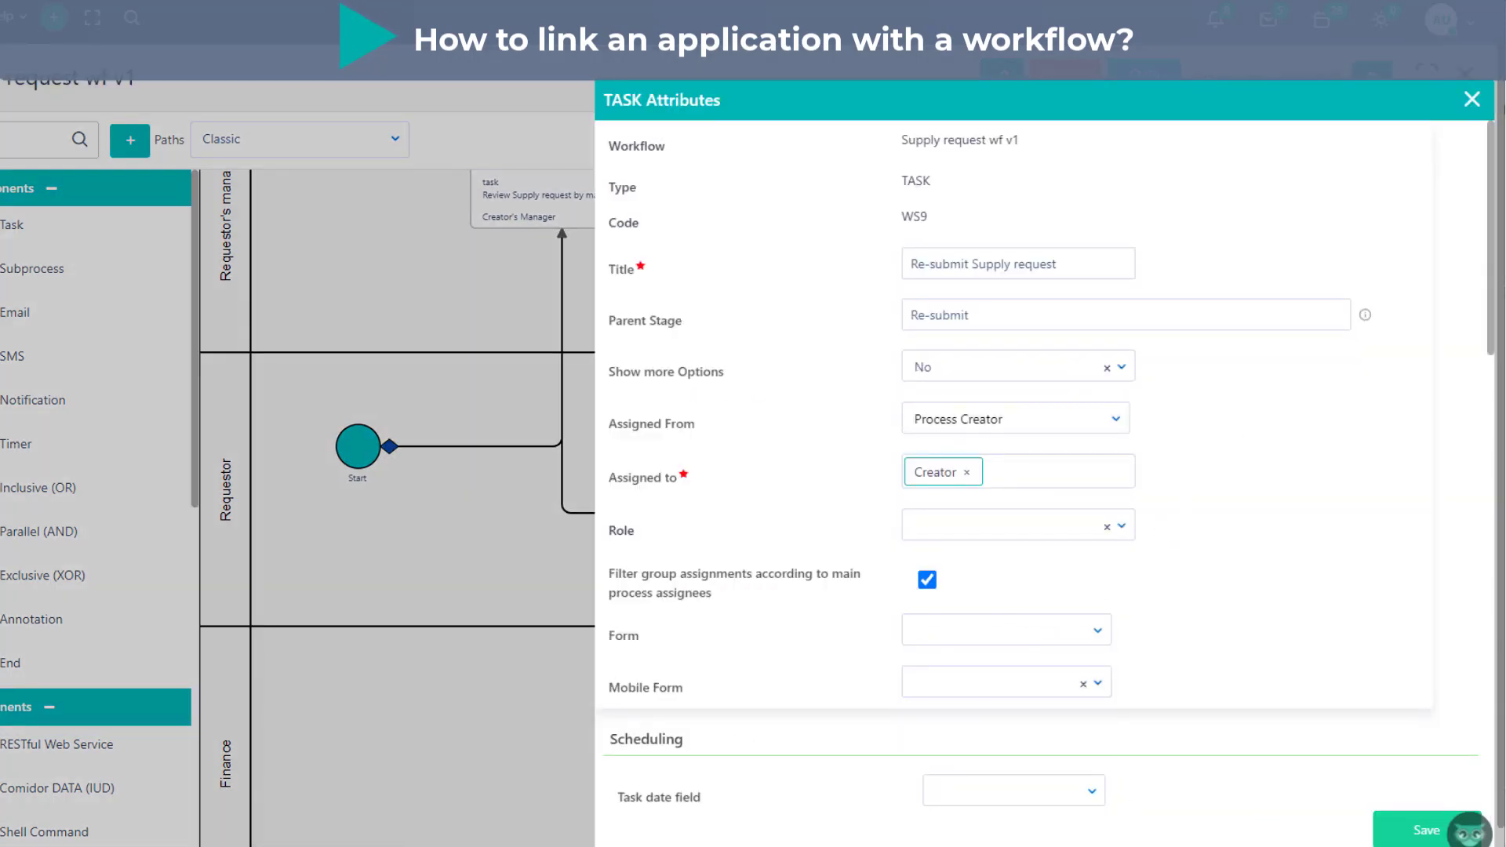
left_click(1416, 829)
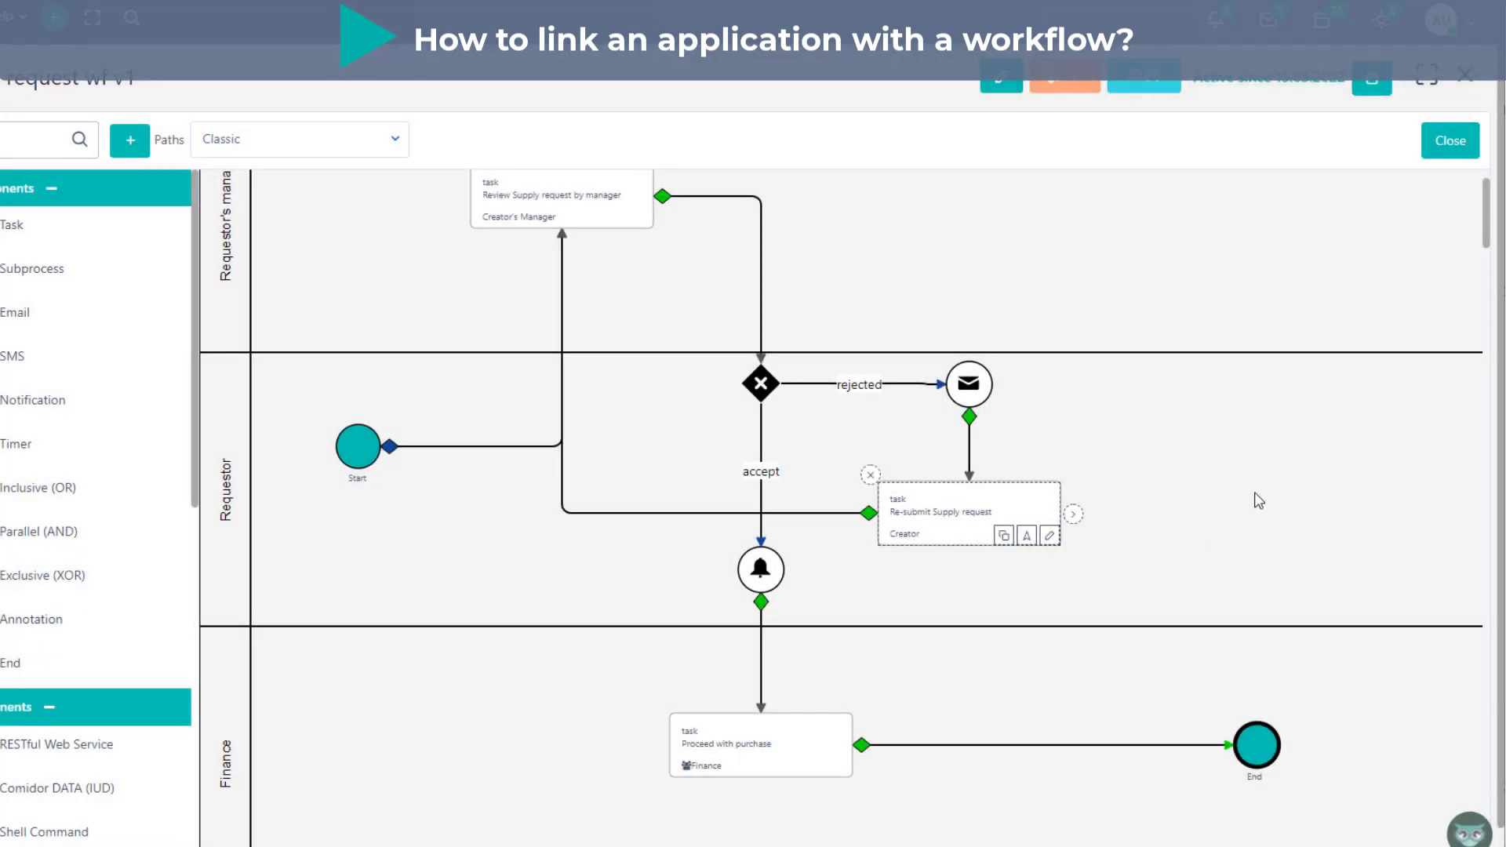
left_click(1253, 496)
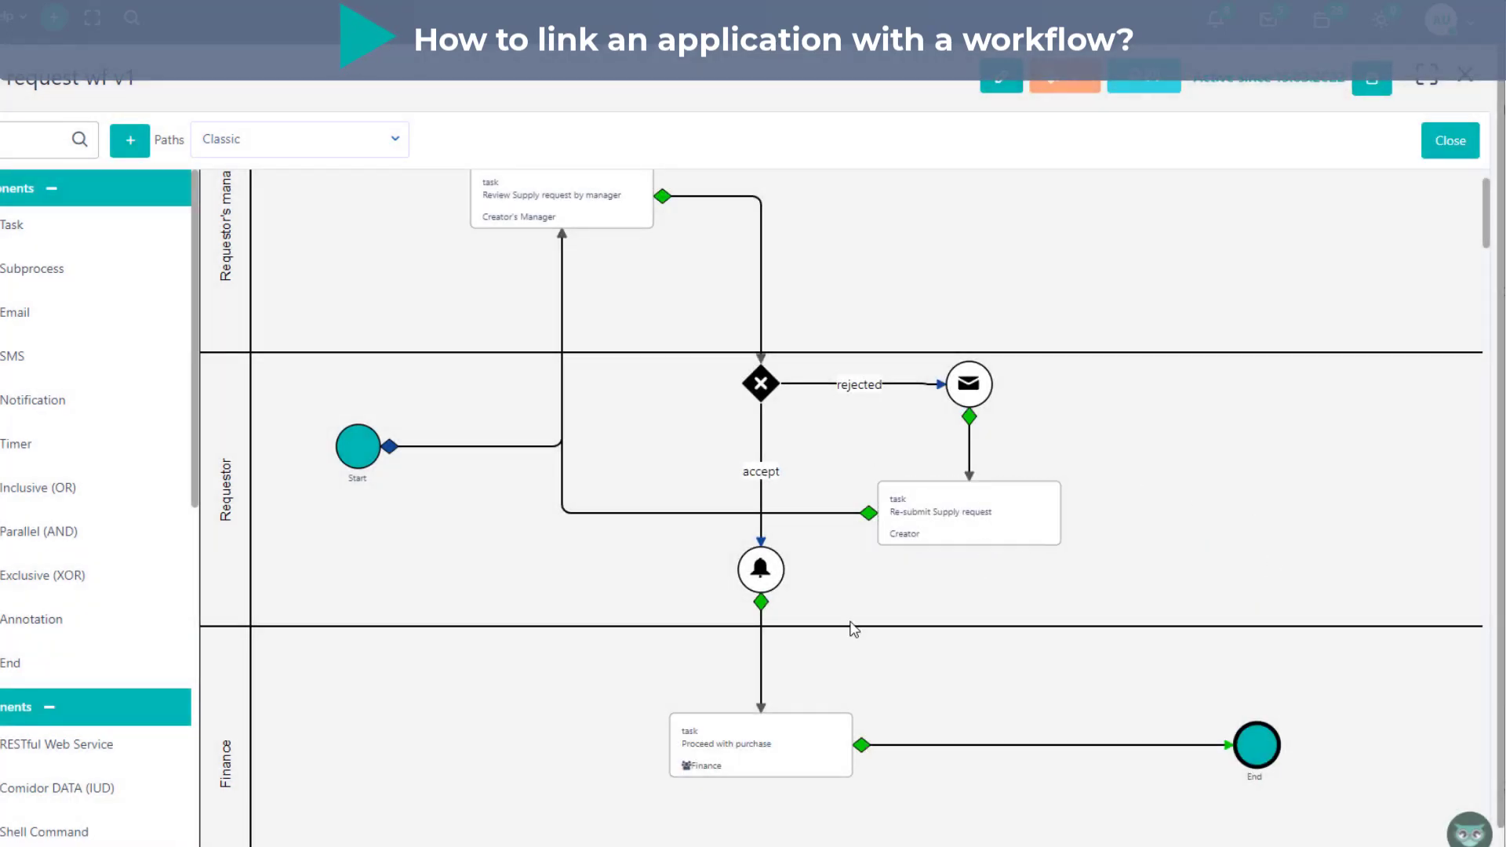
- Set the path type of the gateway's accept link to Conditional and add a first condition row
mouse_move(781, 442)
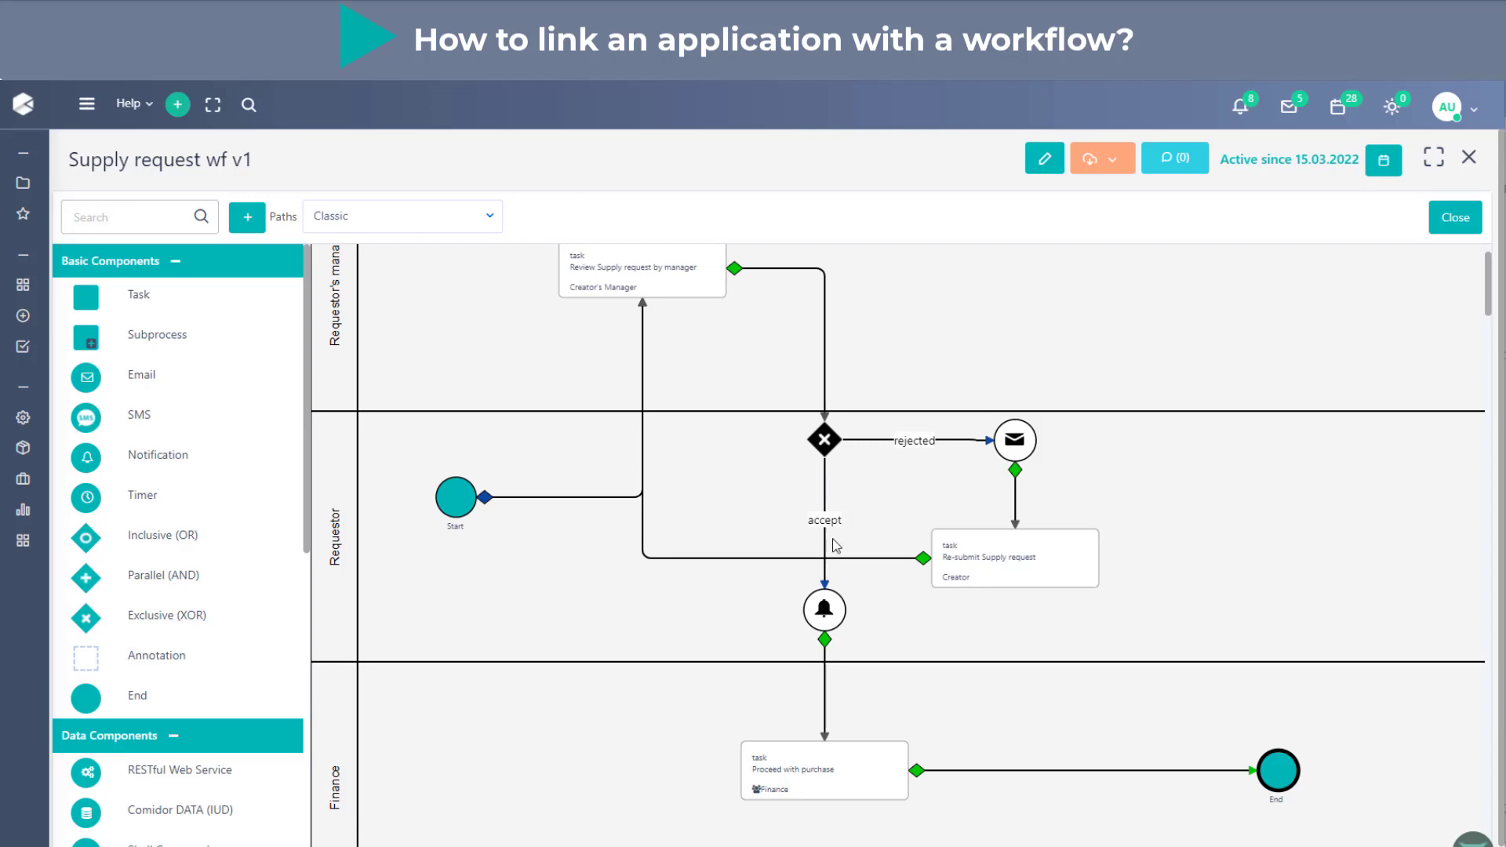
left_click(851, 490)
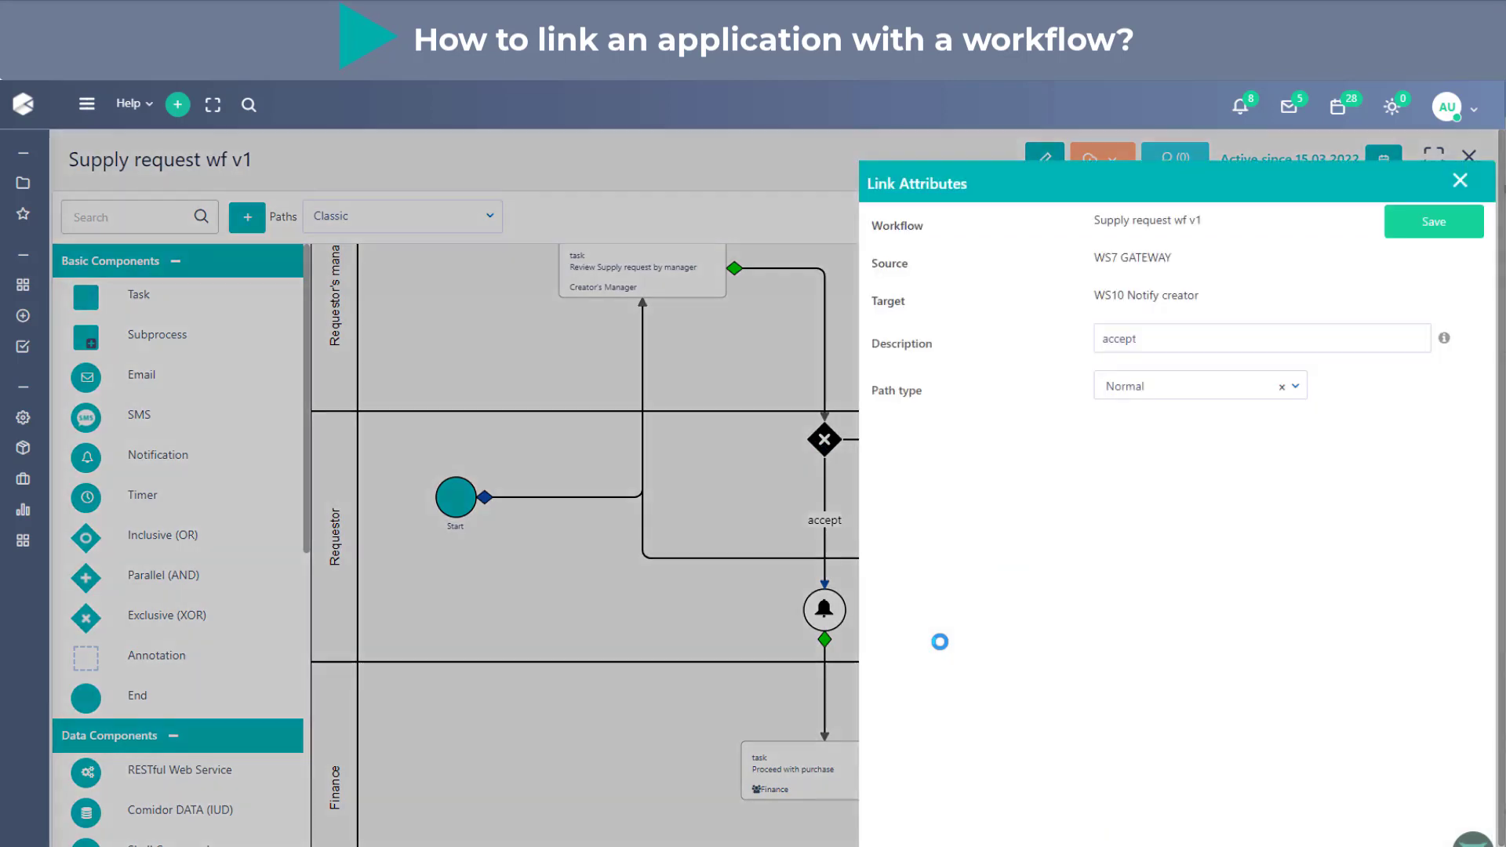
left_click(1255, 386)
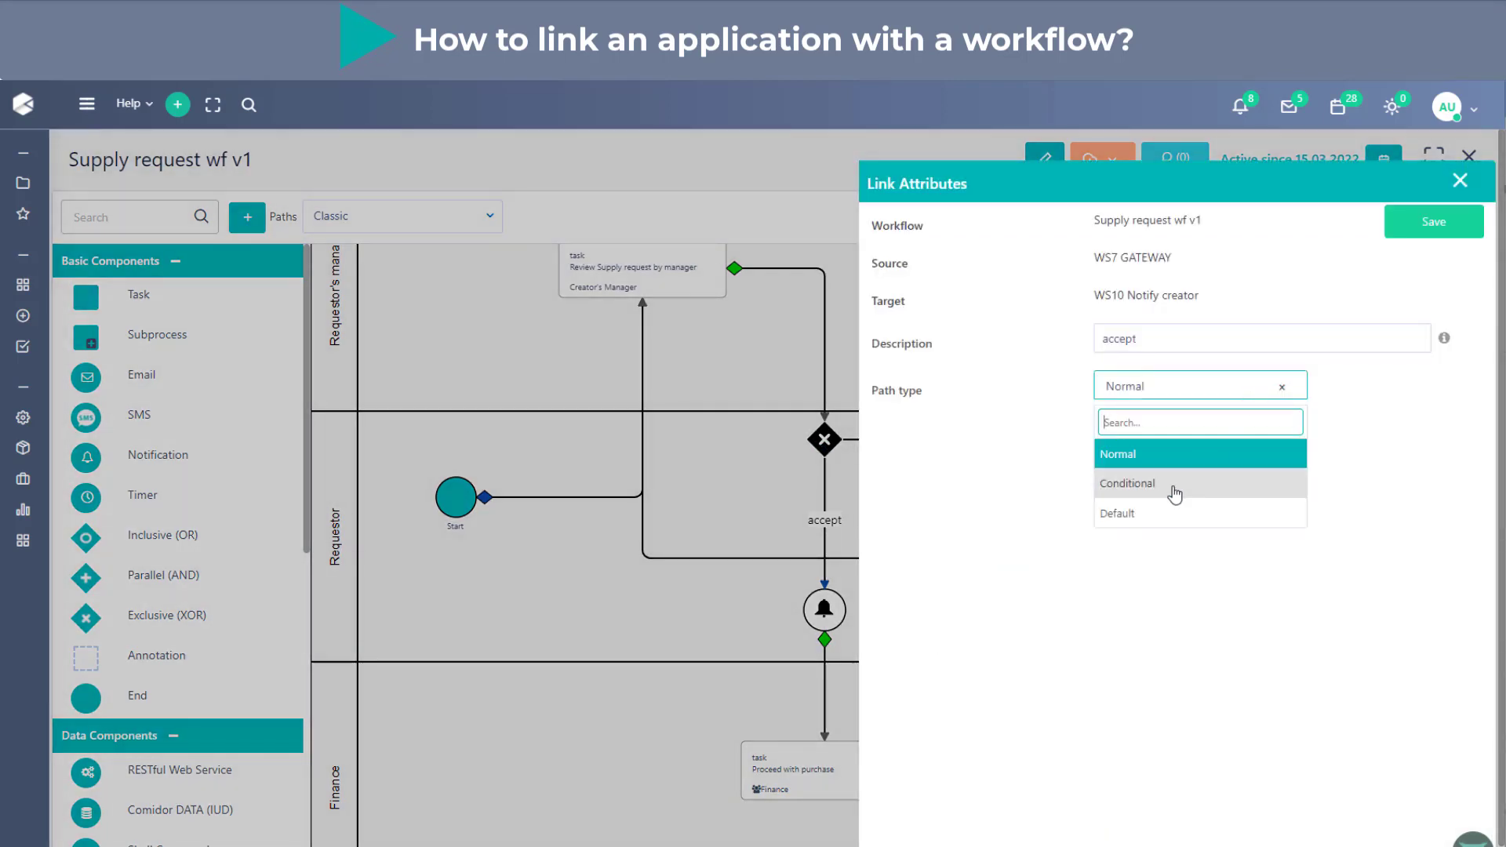
left_click(1174, 488)
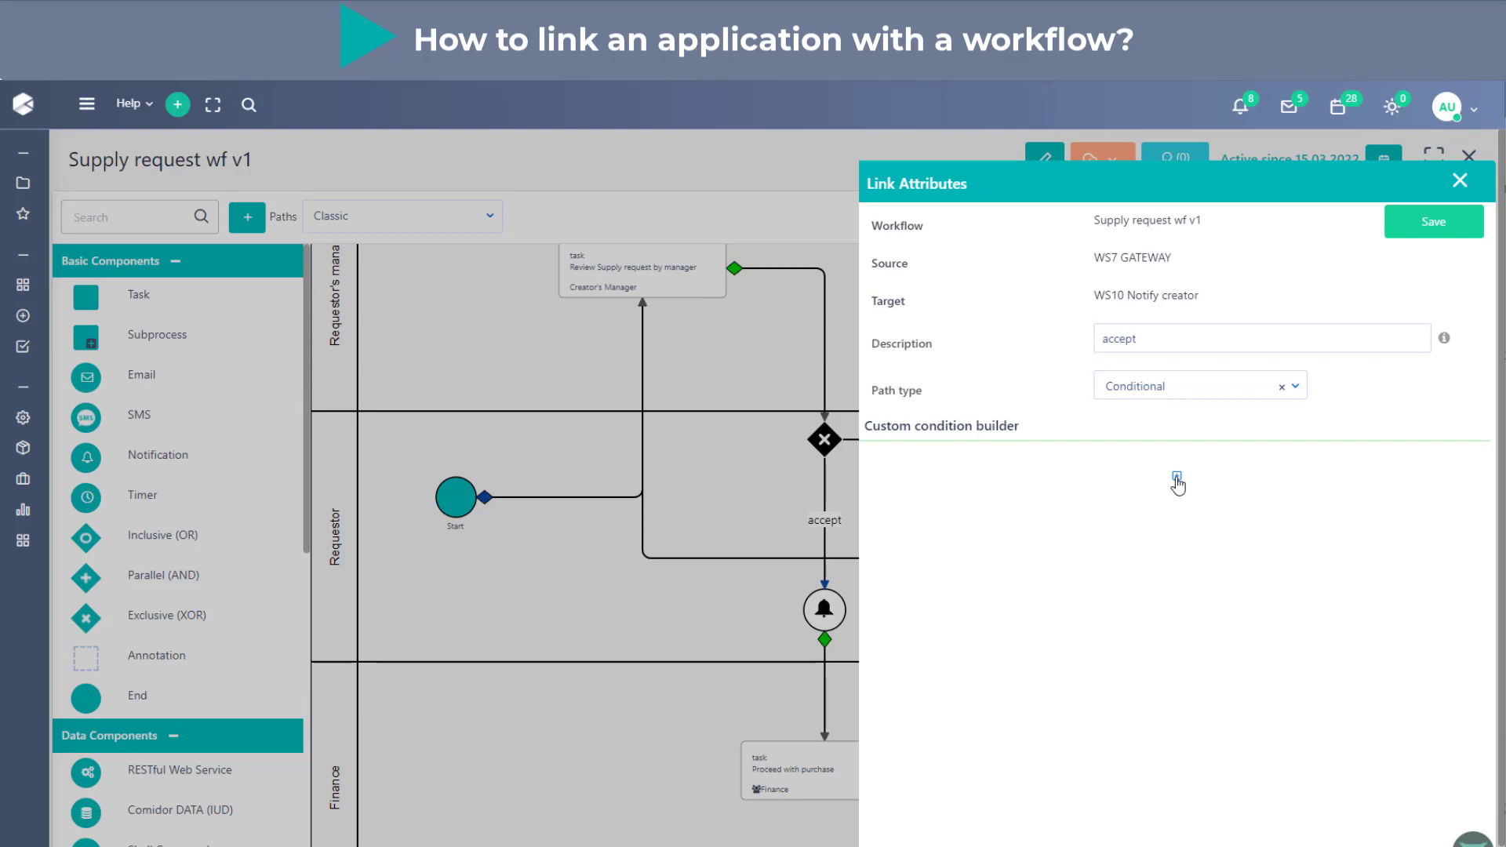
left_click(1176, 478)
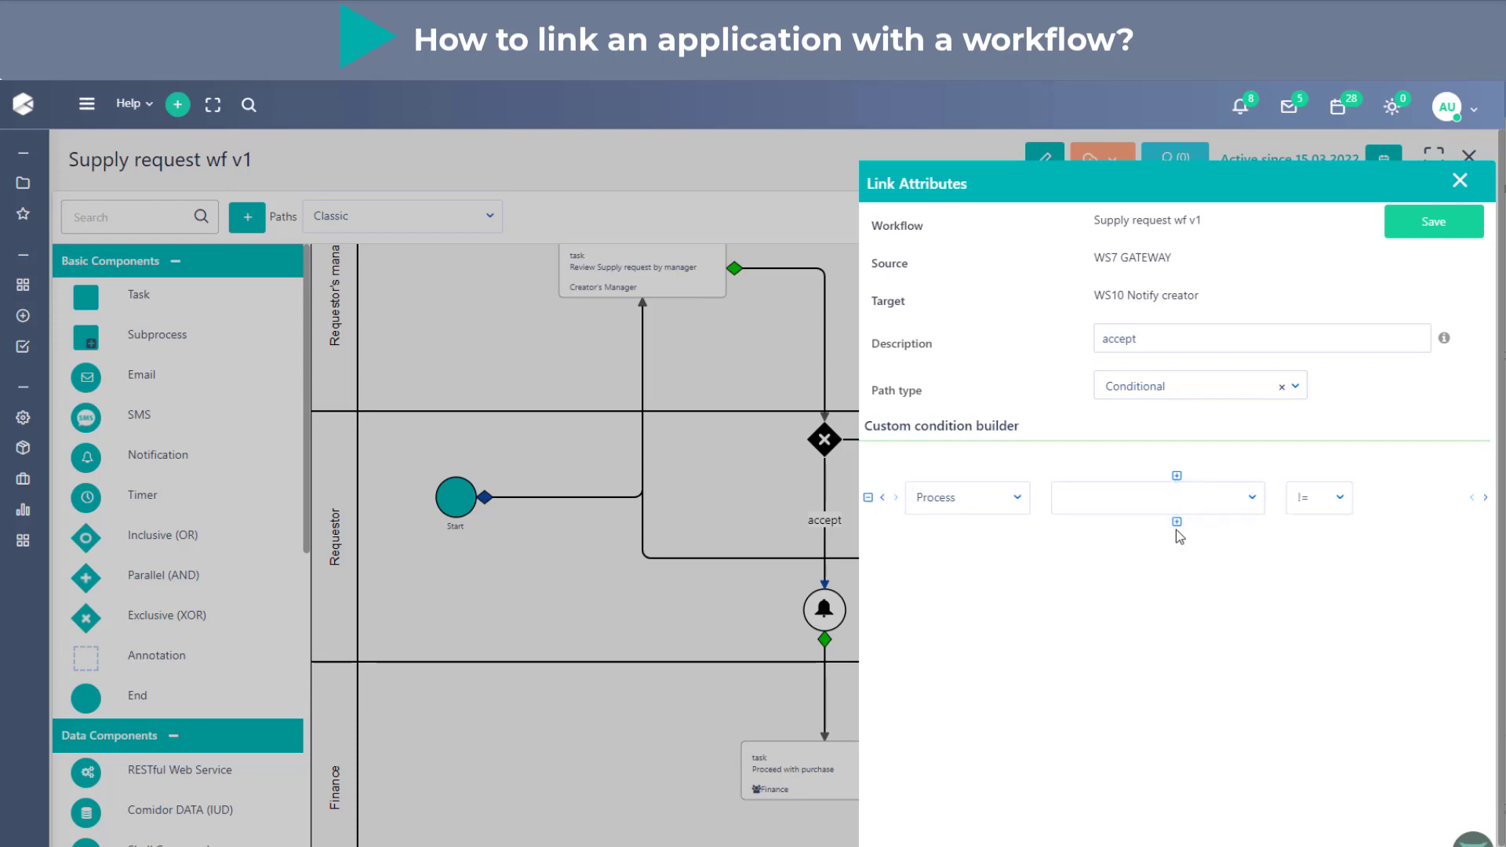
- Try extra condition rows, the AND/OR operator choices and grouping brackets in the custom condition builder, and remove them again
left_click(1176, 522)
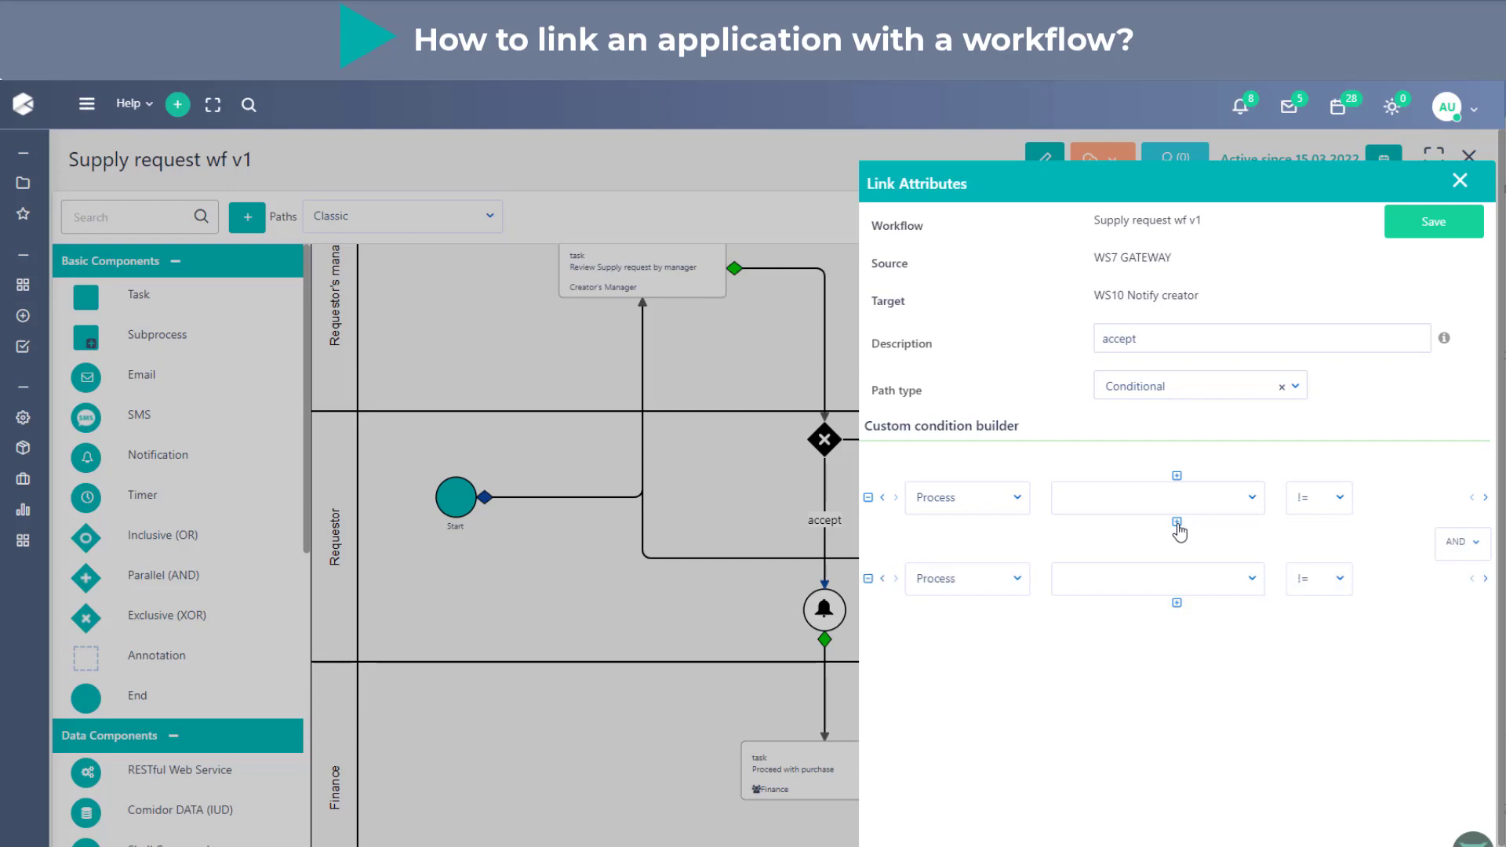
left_click(1178, 604)
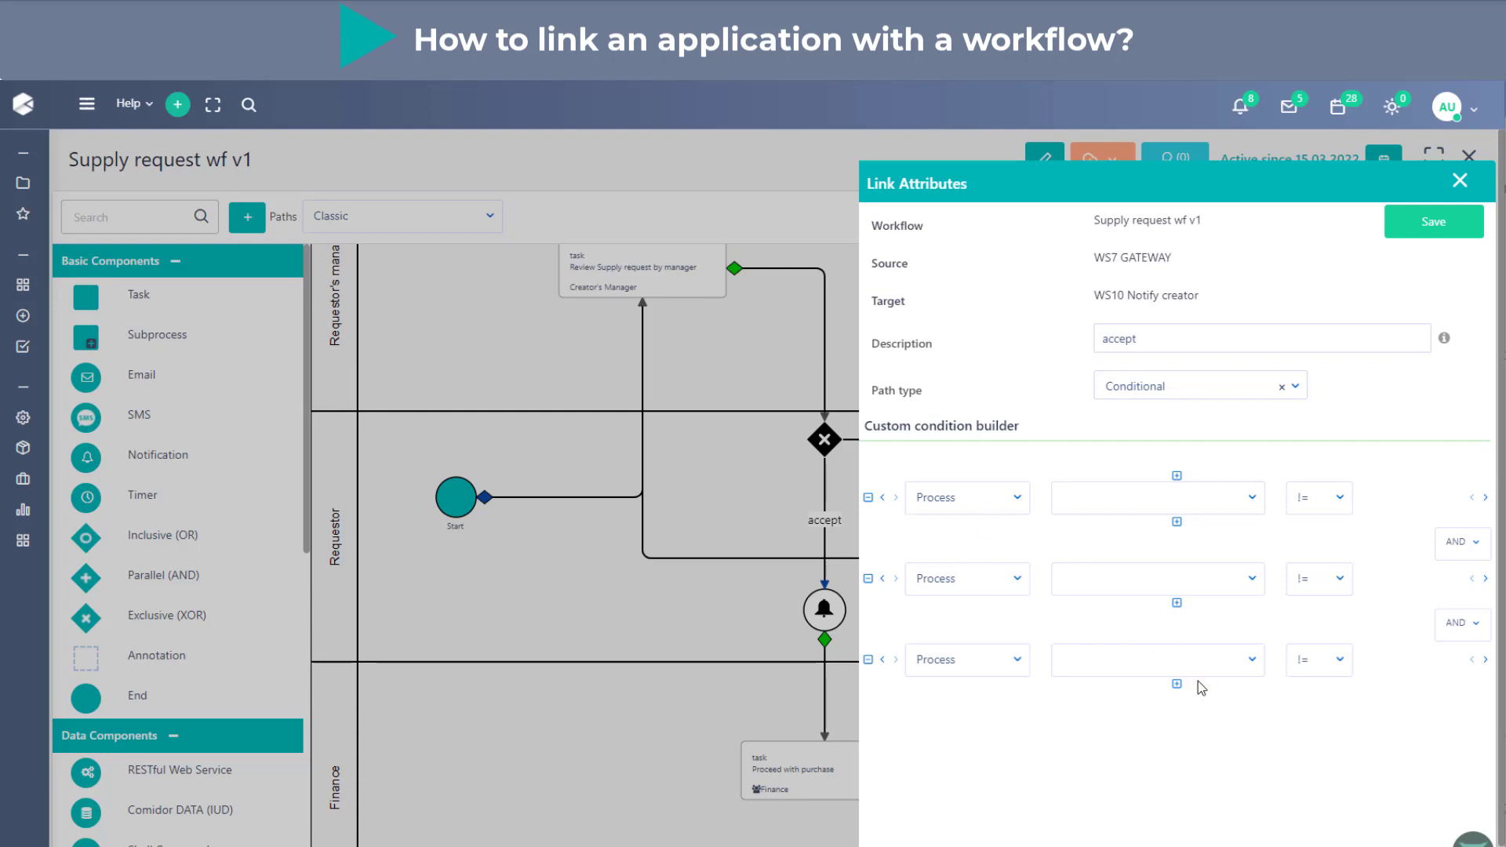
left_click(1460, 553)
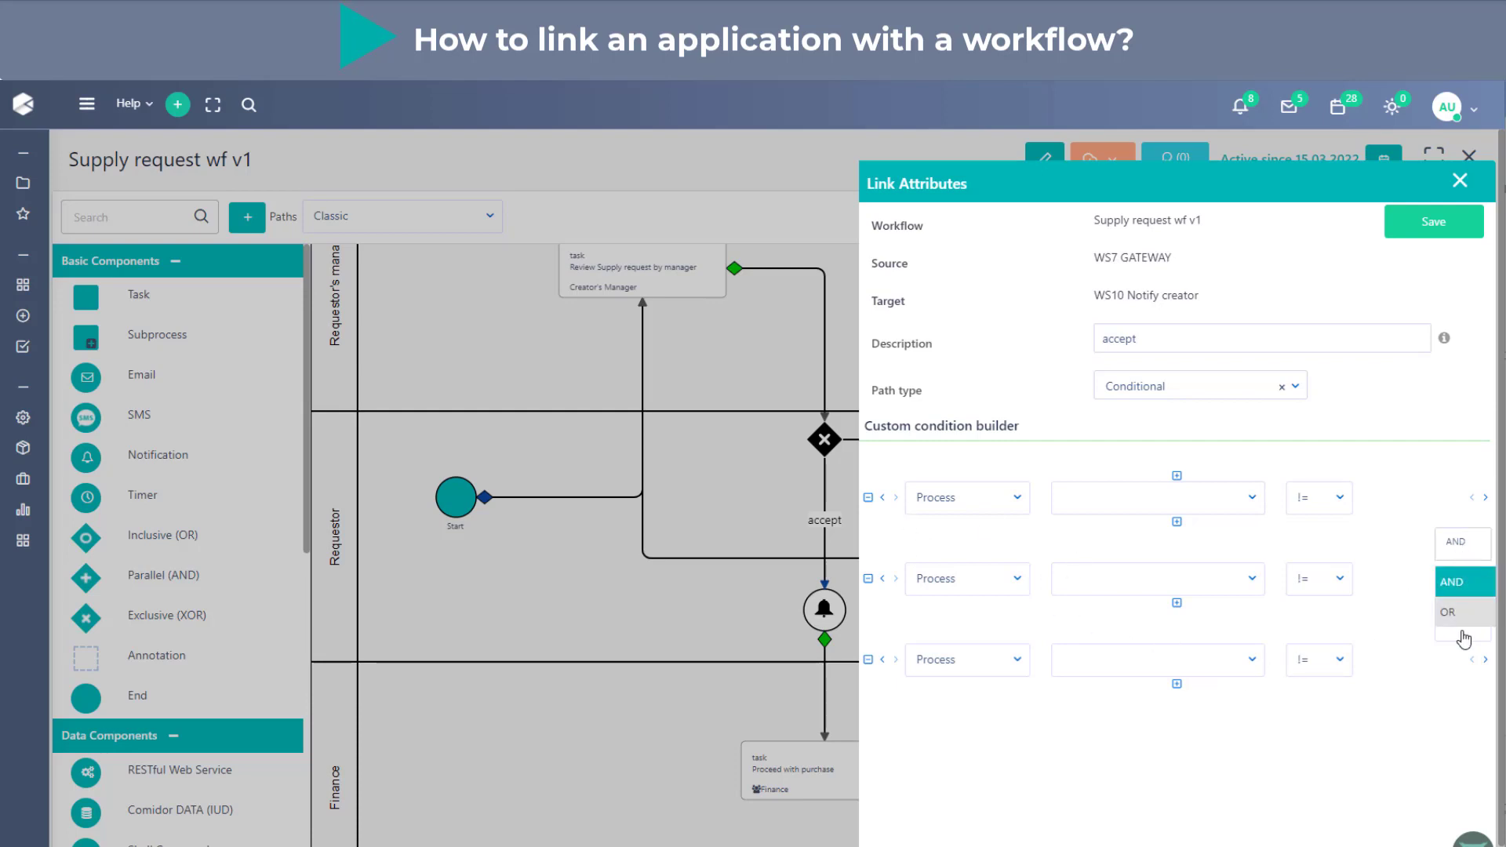
left_click(1392, 538)
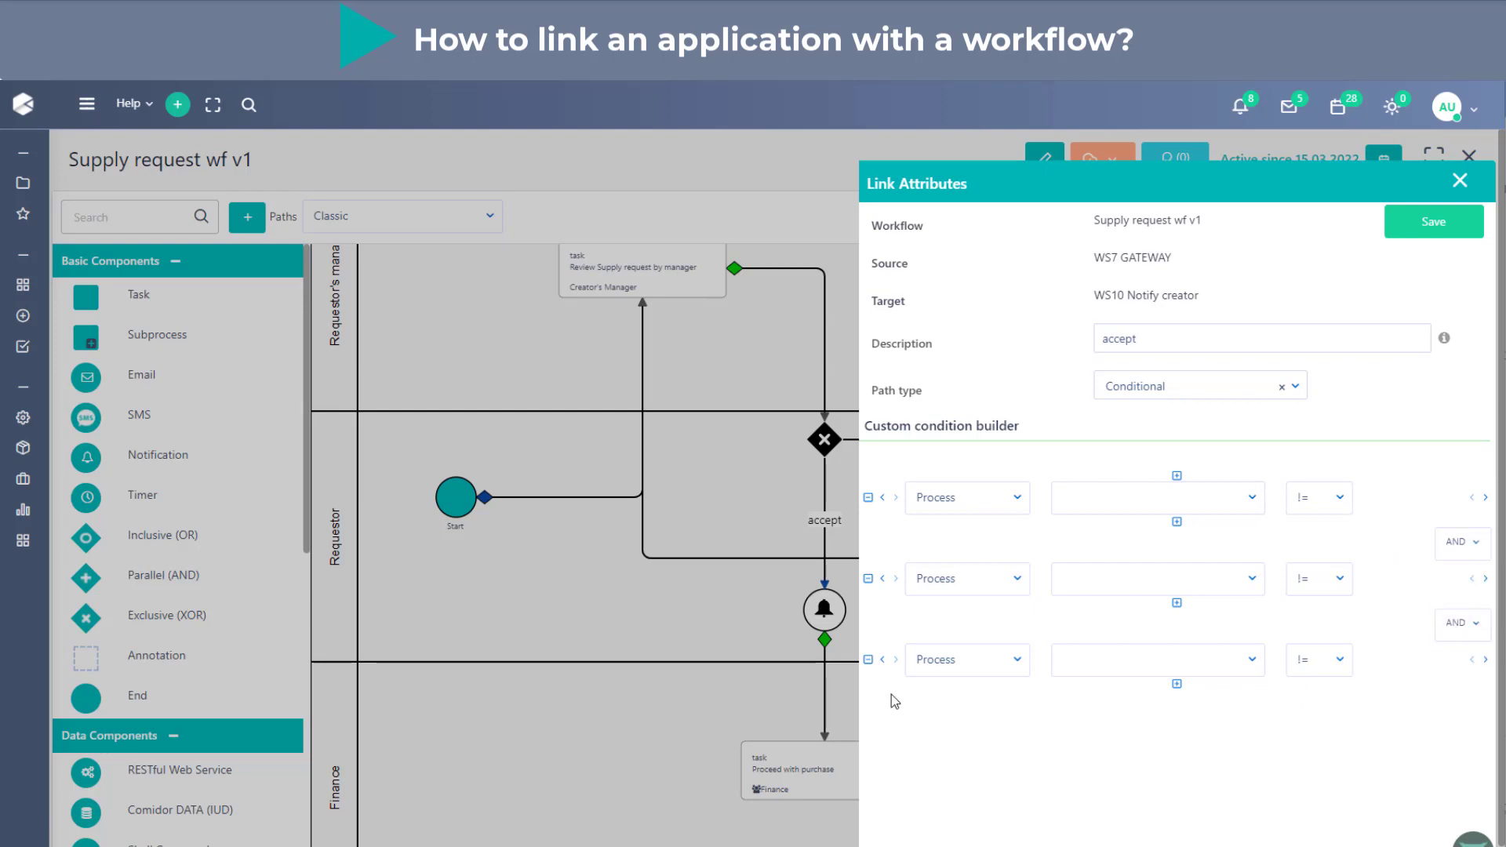
left_click(868, 659)
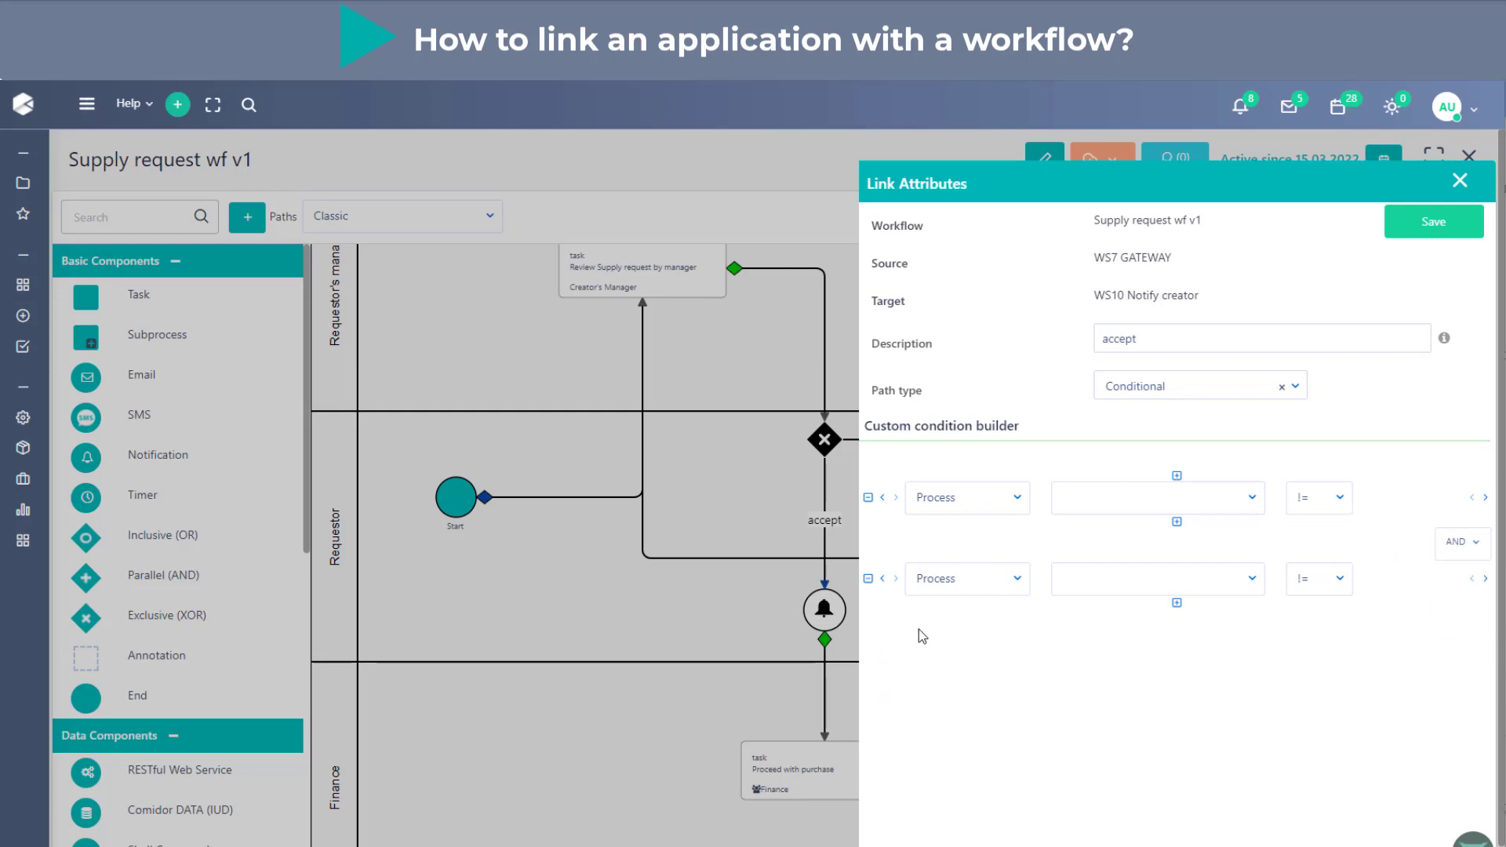
left_click(882, 499)
left_click(1485, 578)
left_click(869, 580)
left_click(883, 499)
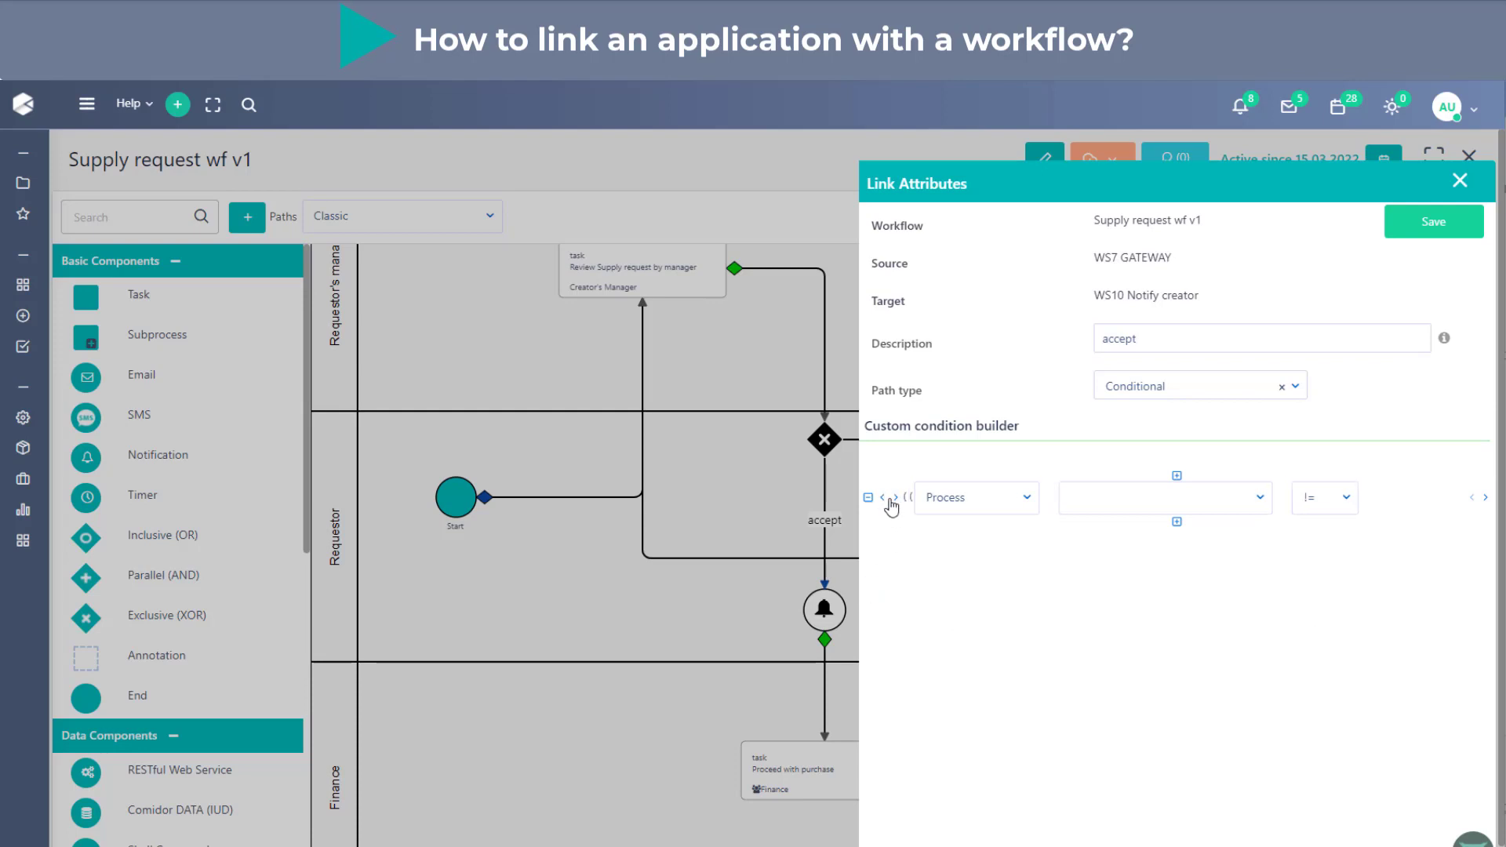
double_click(896, 499)
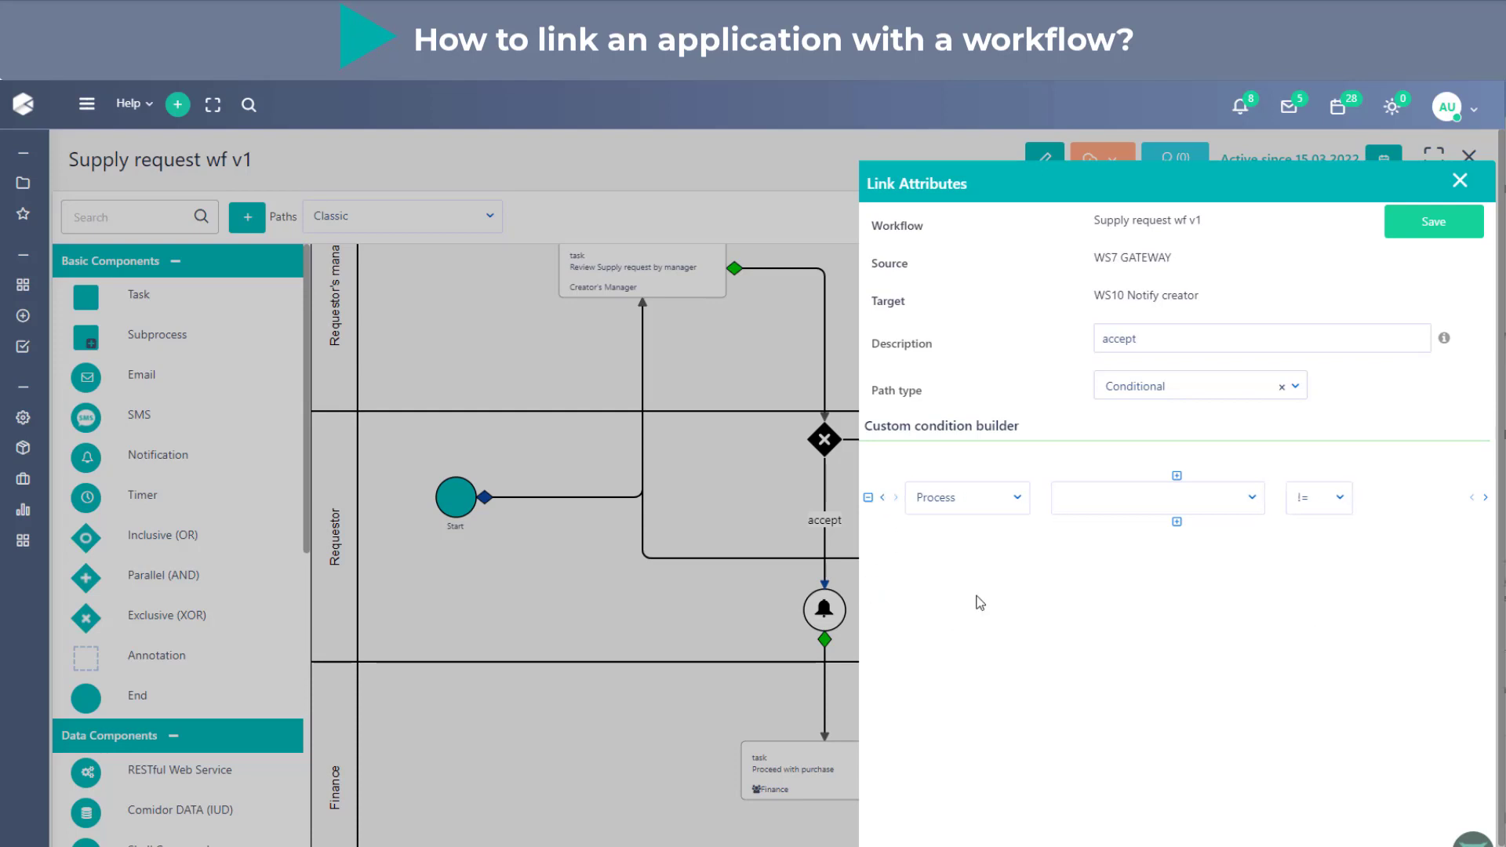
- Base the accept link's condition on the Review by manager field of Supply requests
left_click(1016, 506)
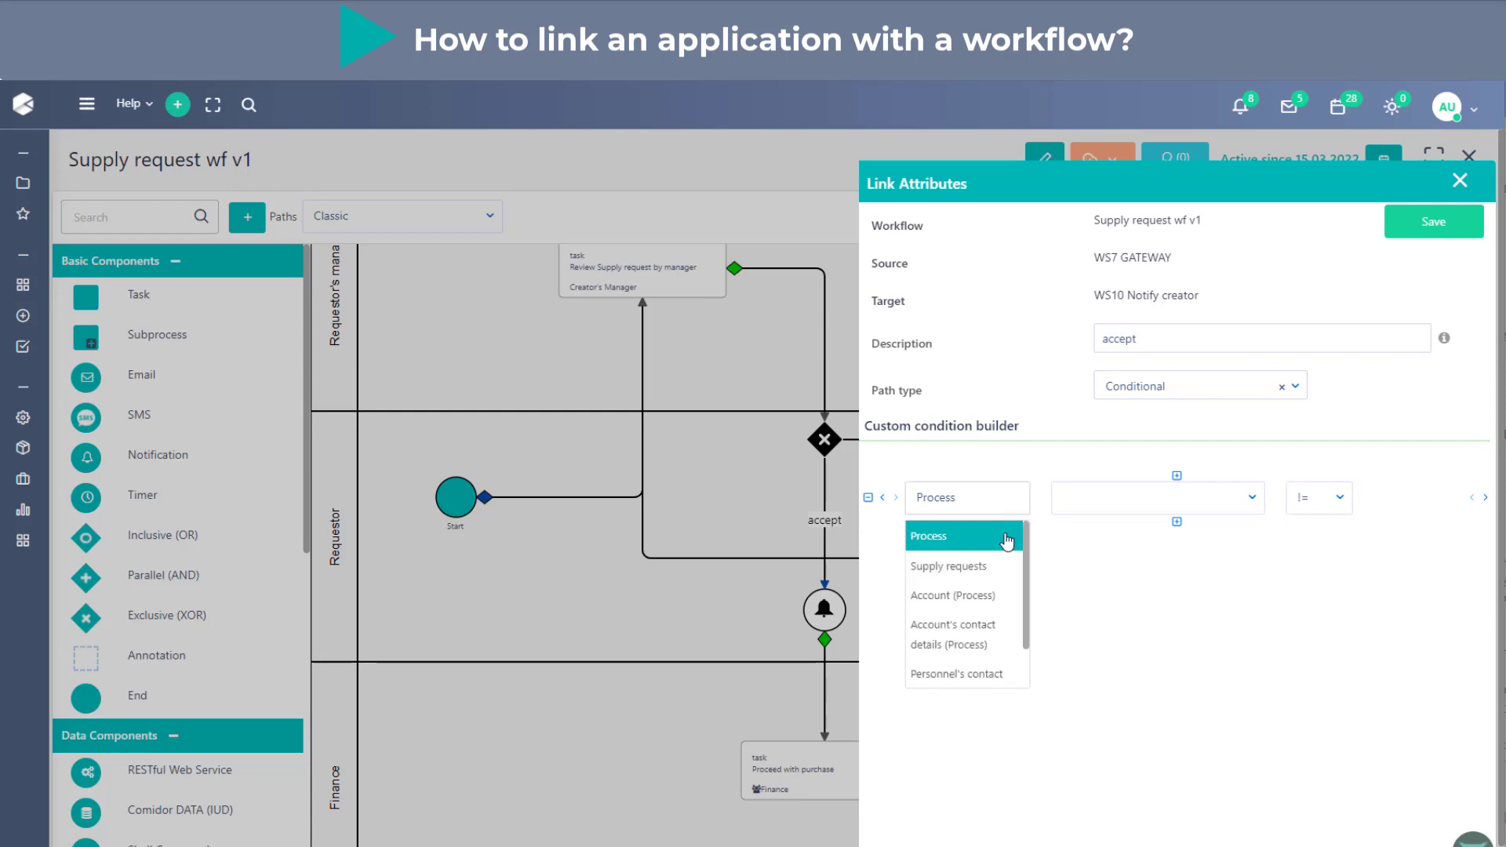
left_click(952, 579)
left_click(1112, 513)
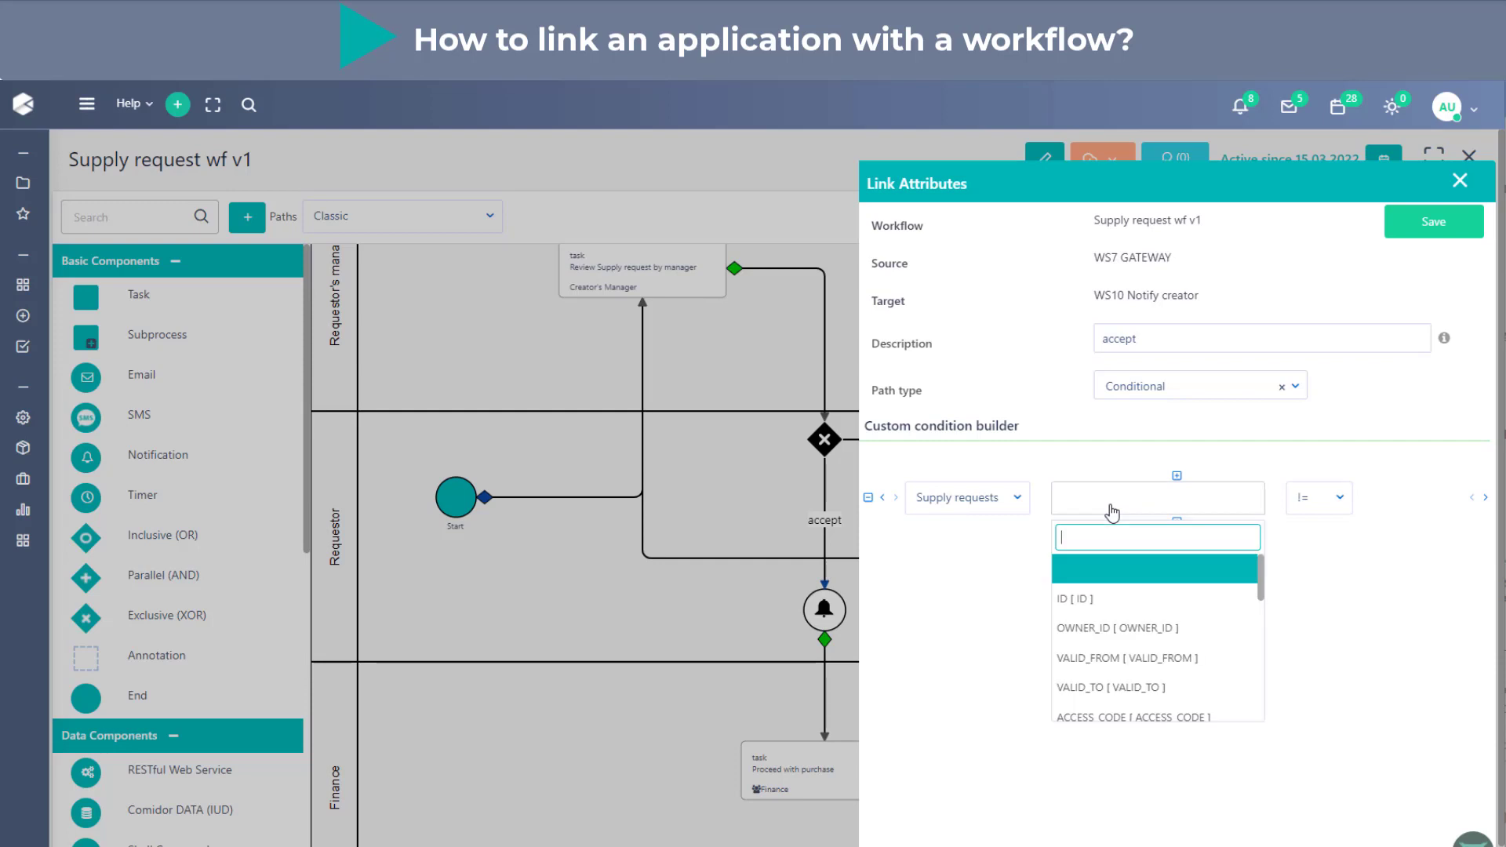
type("re")
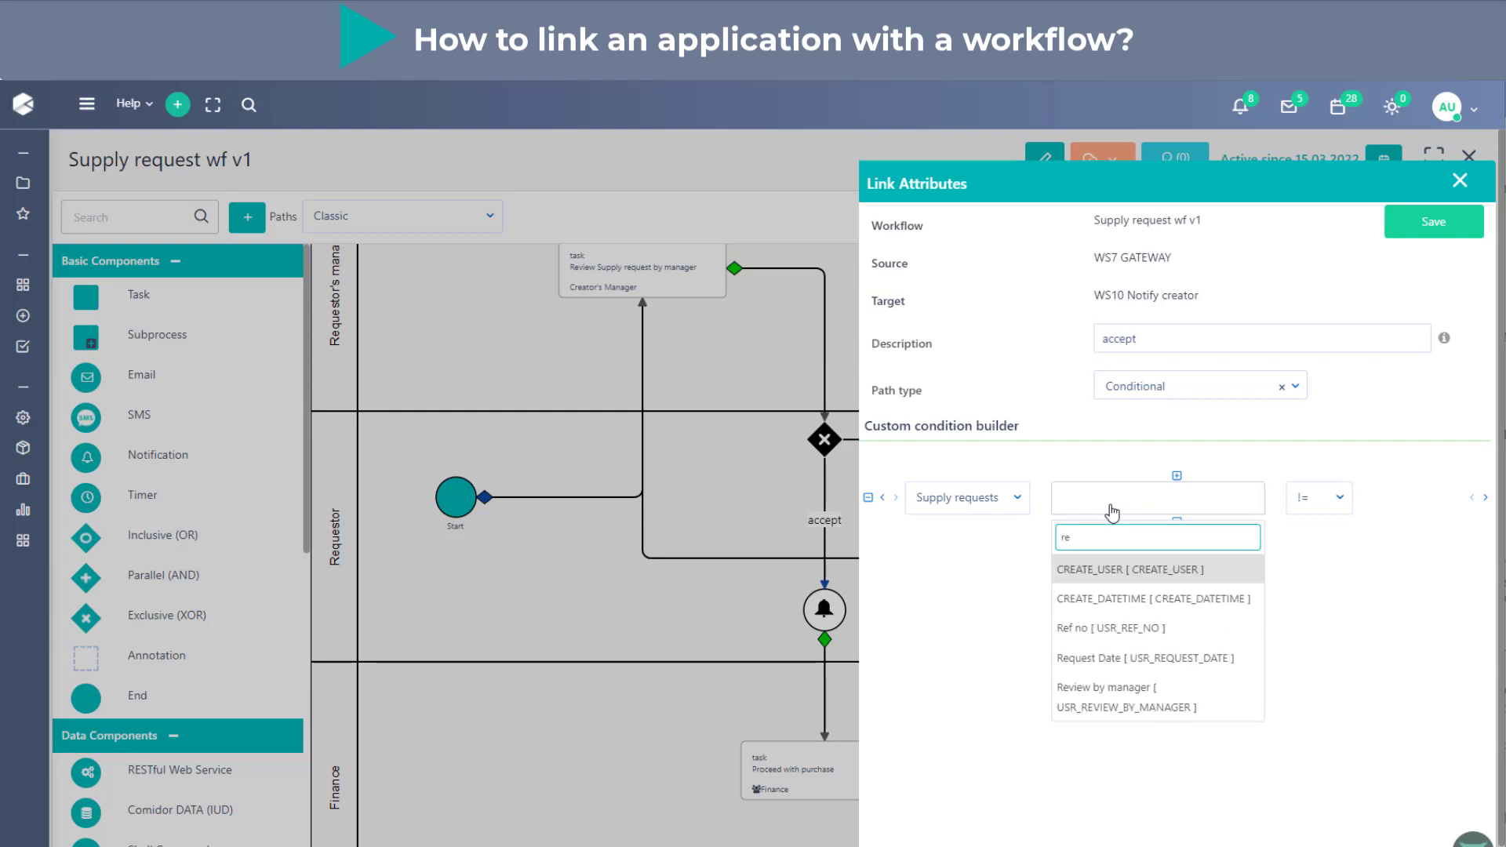
type("v")
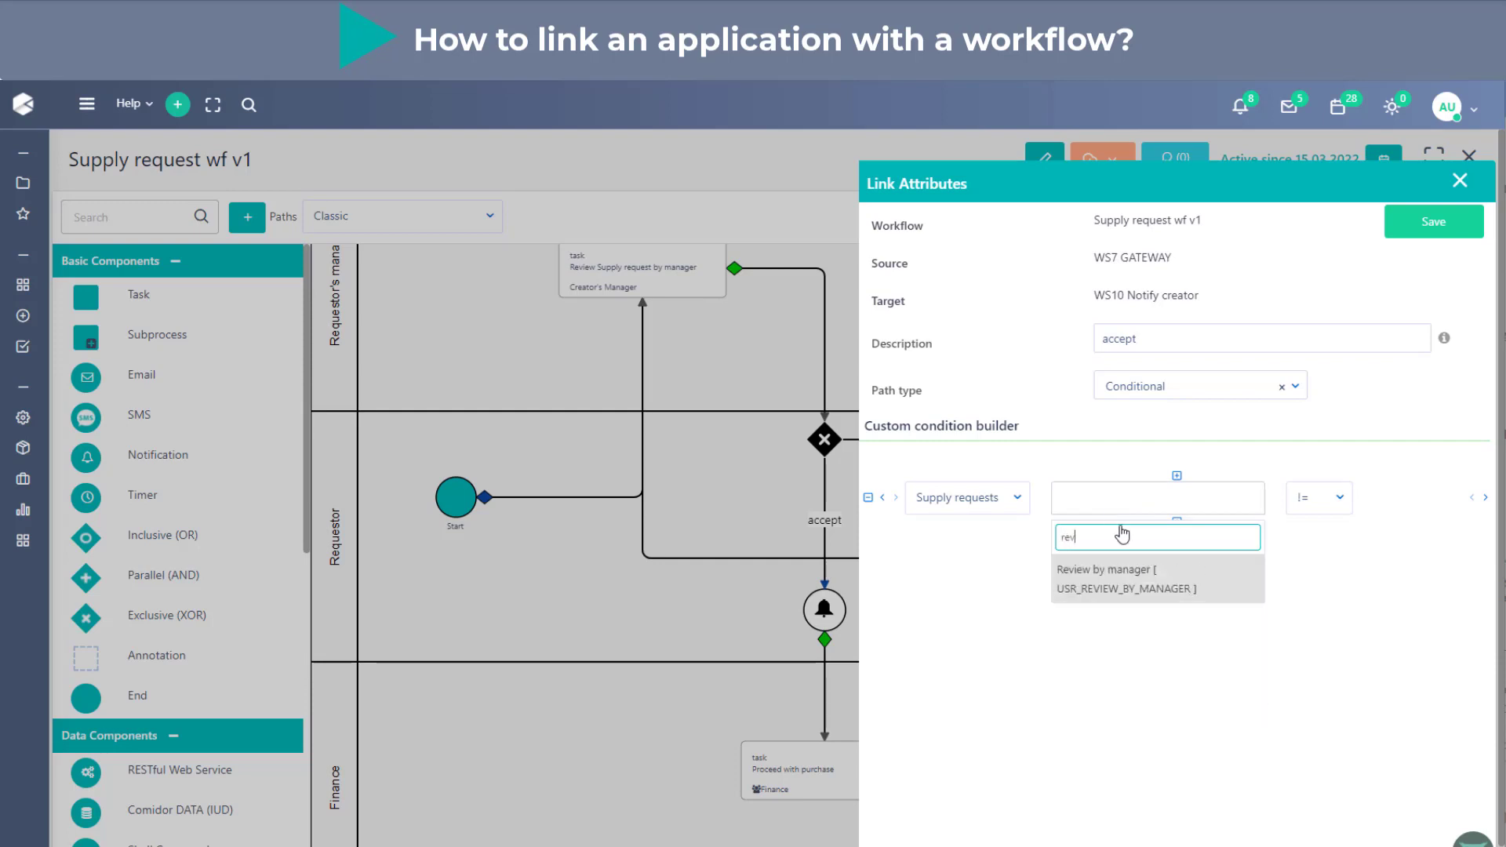
left_click(1133, 589)
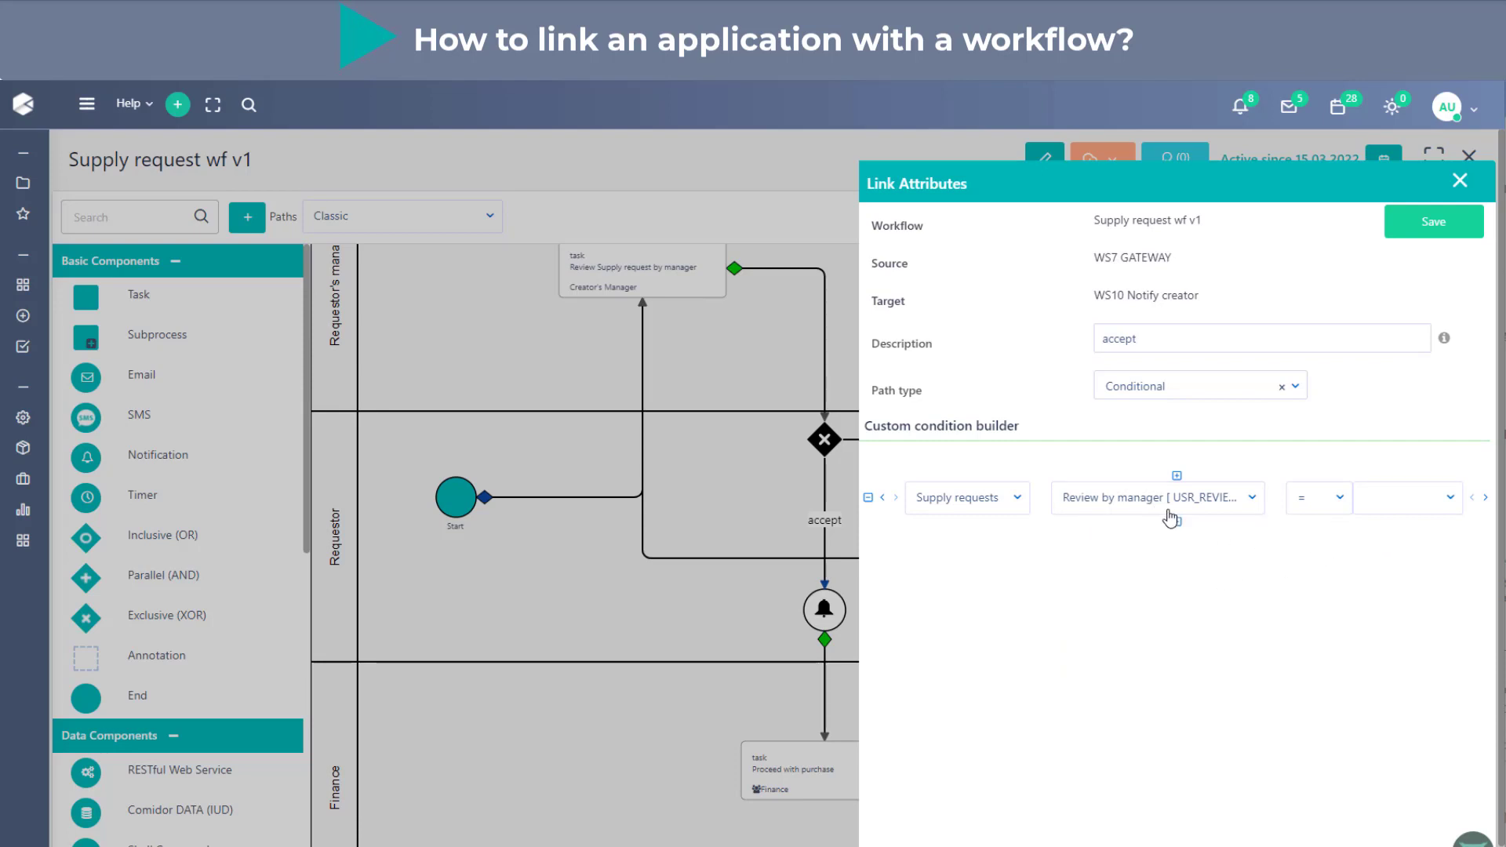
- Complete the accept link's condition so Review by manager equals Approve, and save the link attributes
left_click(1318, 502)
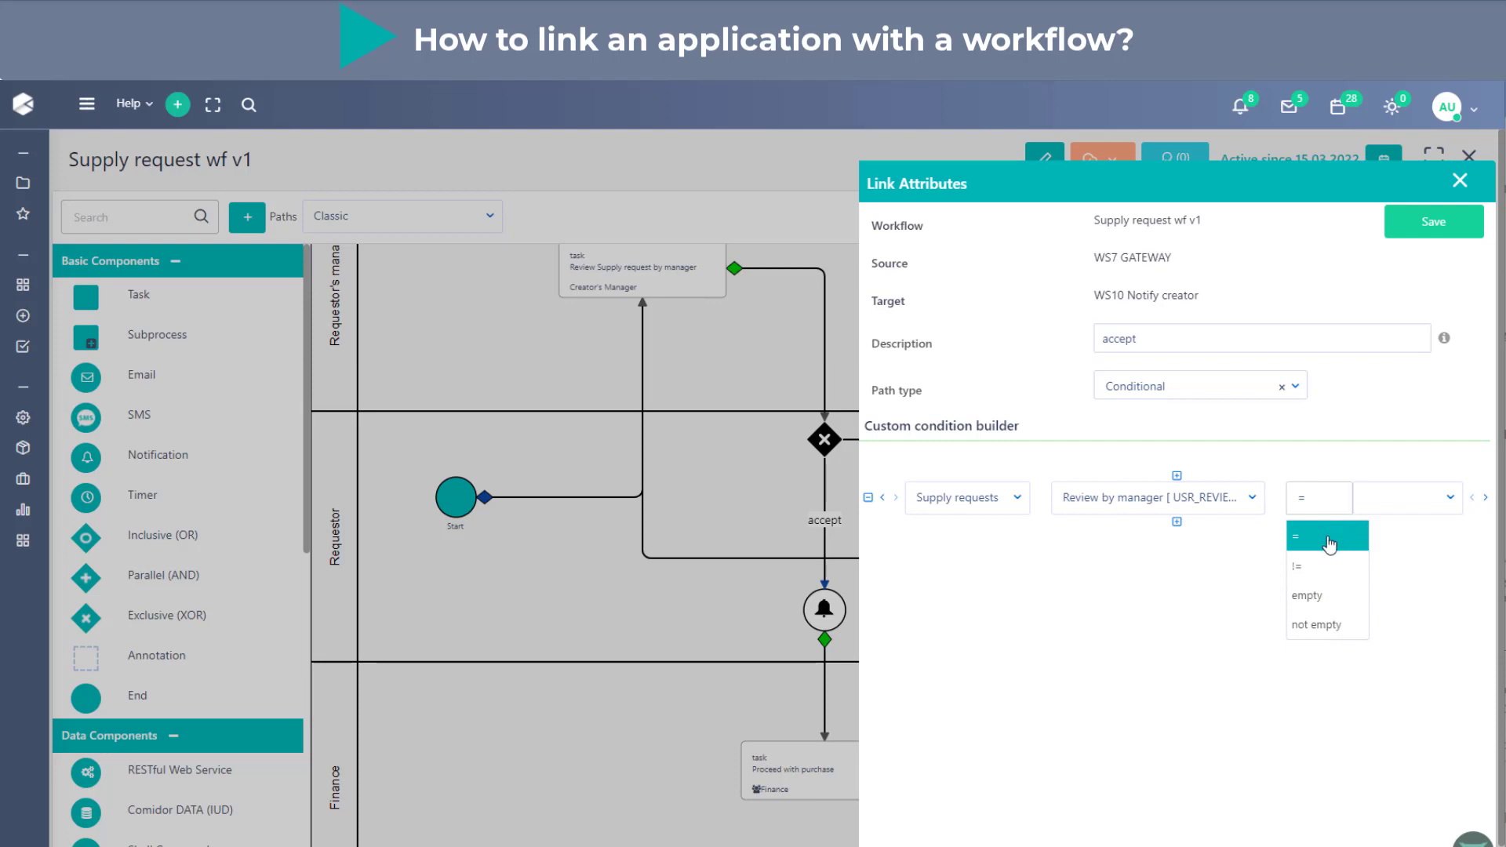
left_click(1406, 509)
left_click(1418, 566)
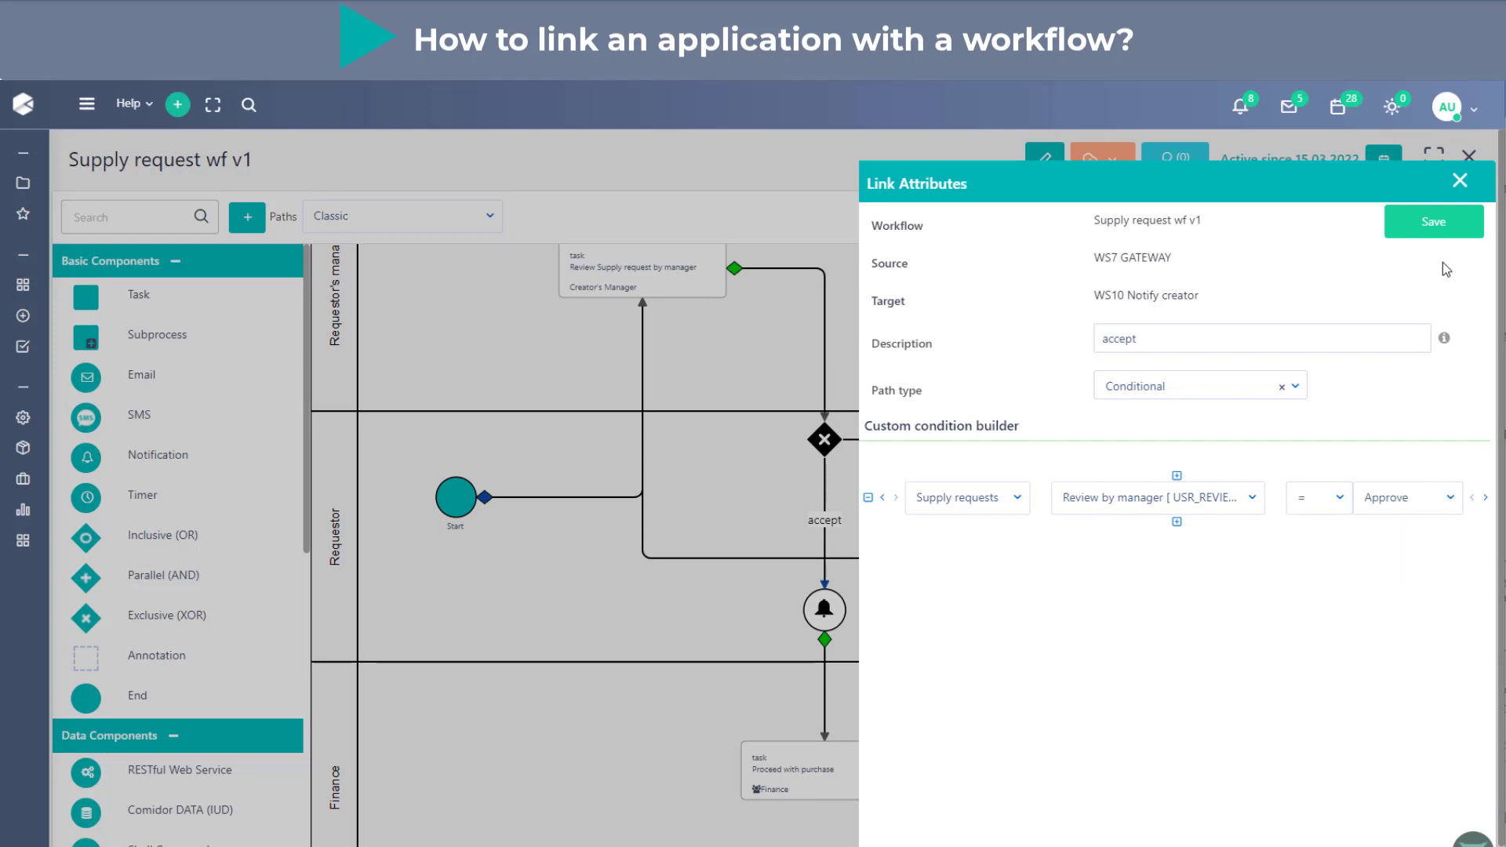
left_click(1445, 227)
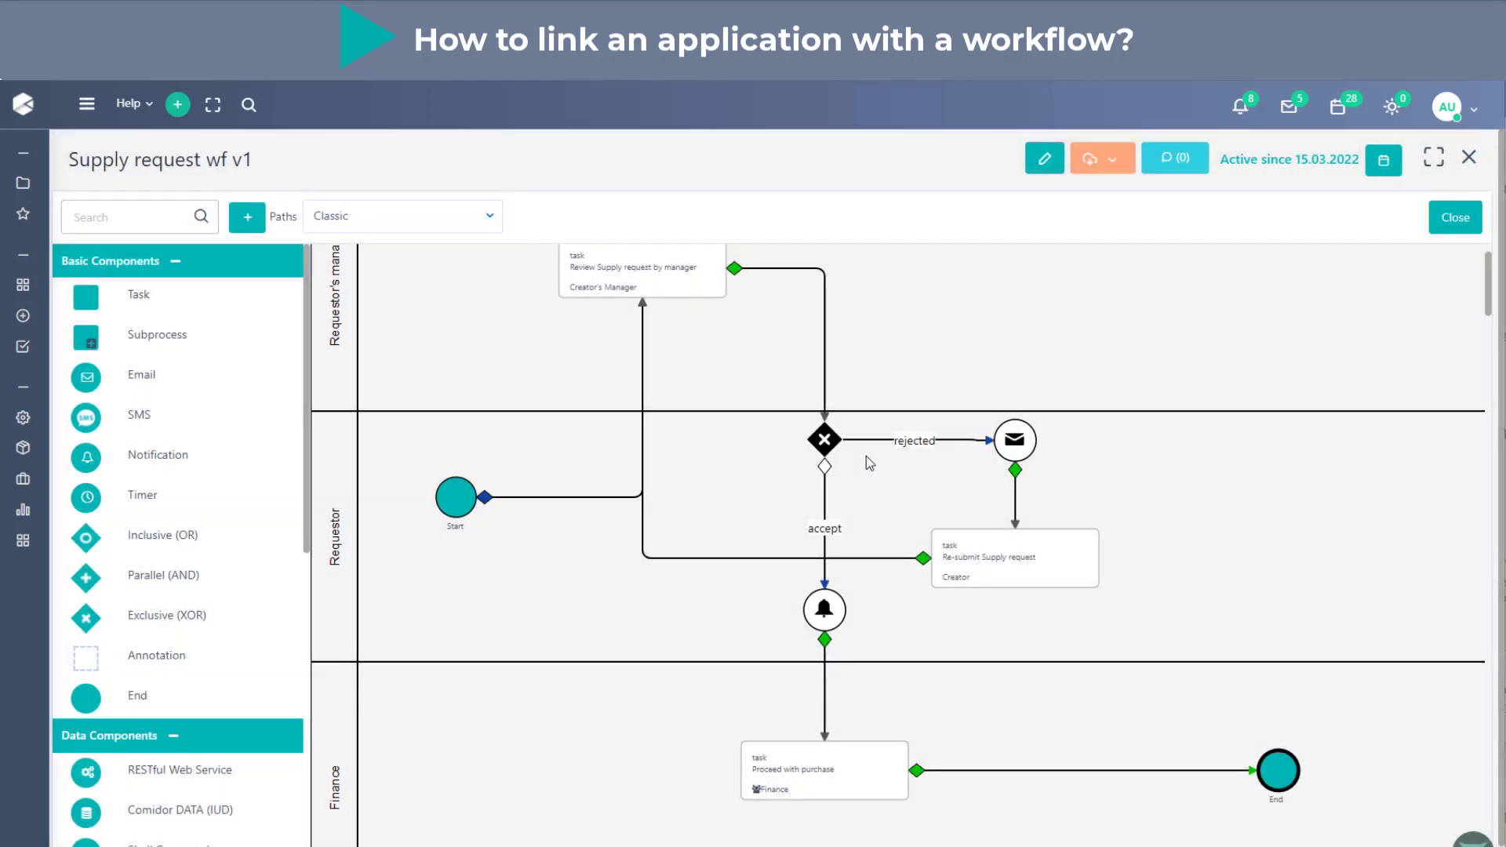
- Set the path type of the gateway's rejected link to Conditional and add a condition row
mouse_move(824, 466)
mouse_move(892, 443)
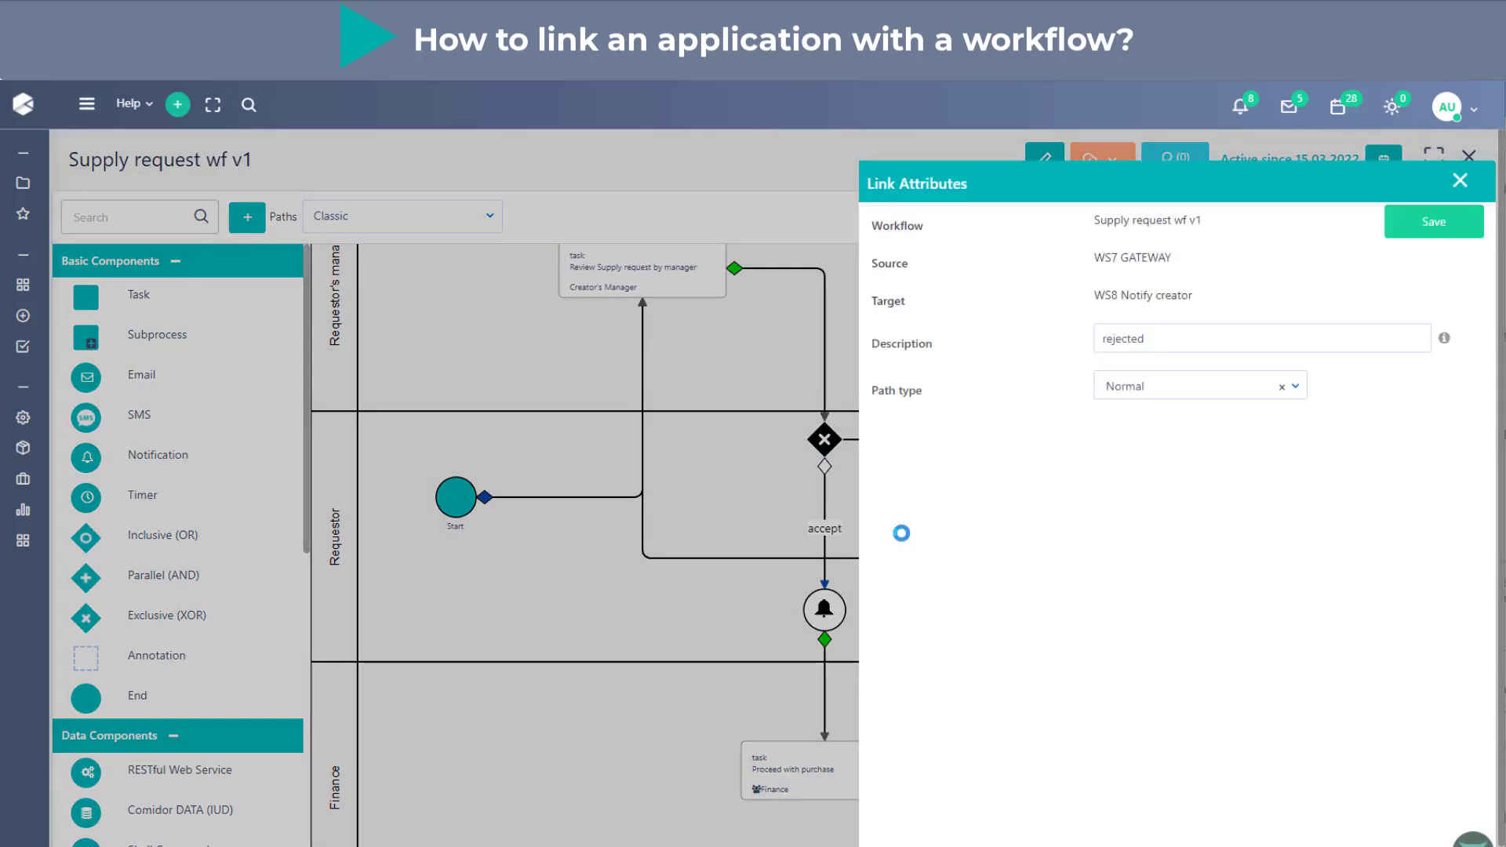
left_click(1172, 385)
left_click(1169, 480)
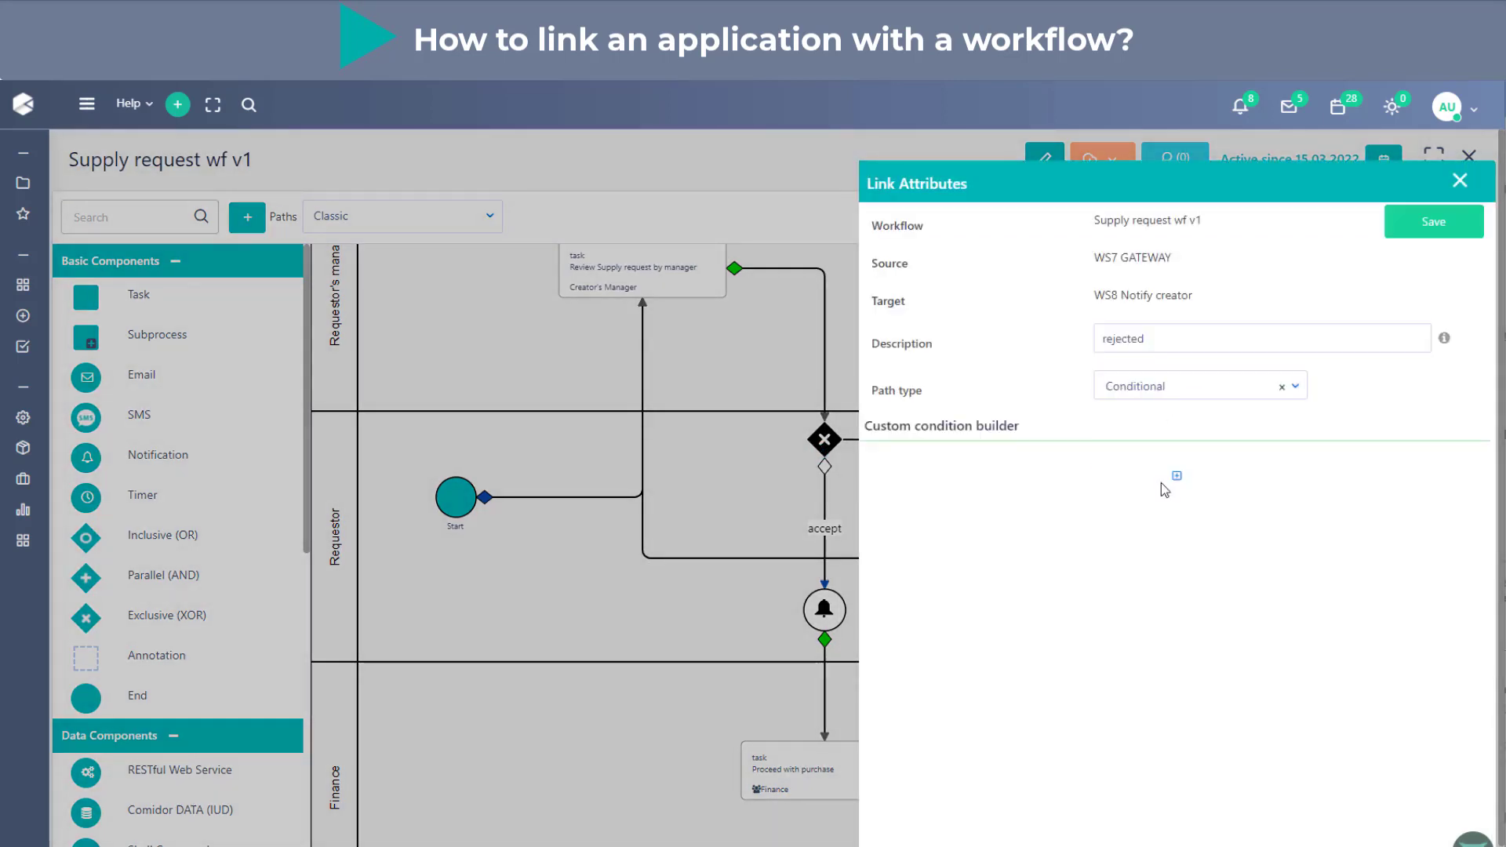
left_click(1176, 476)
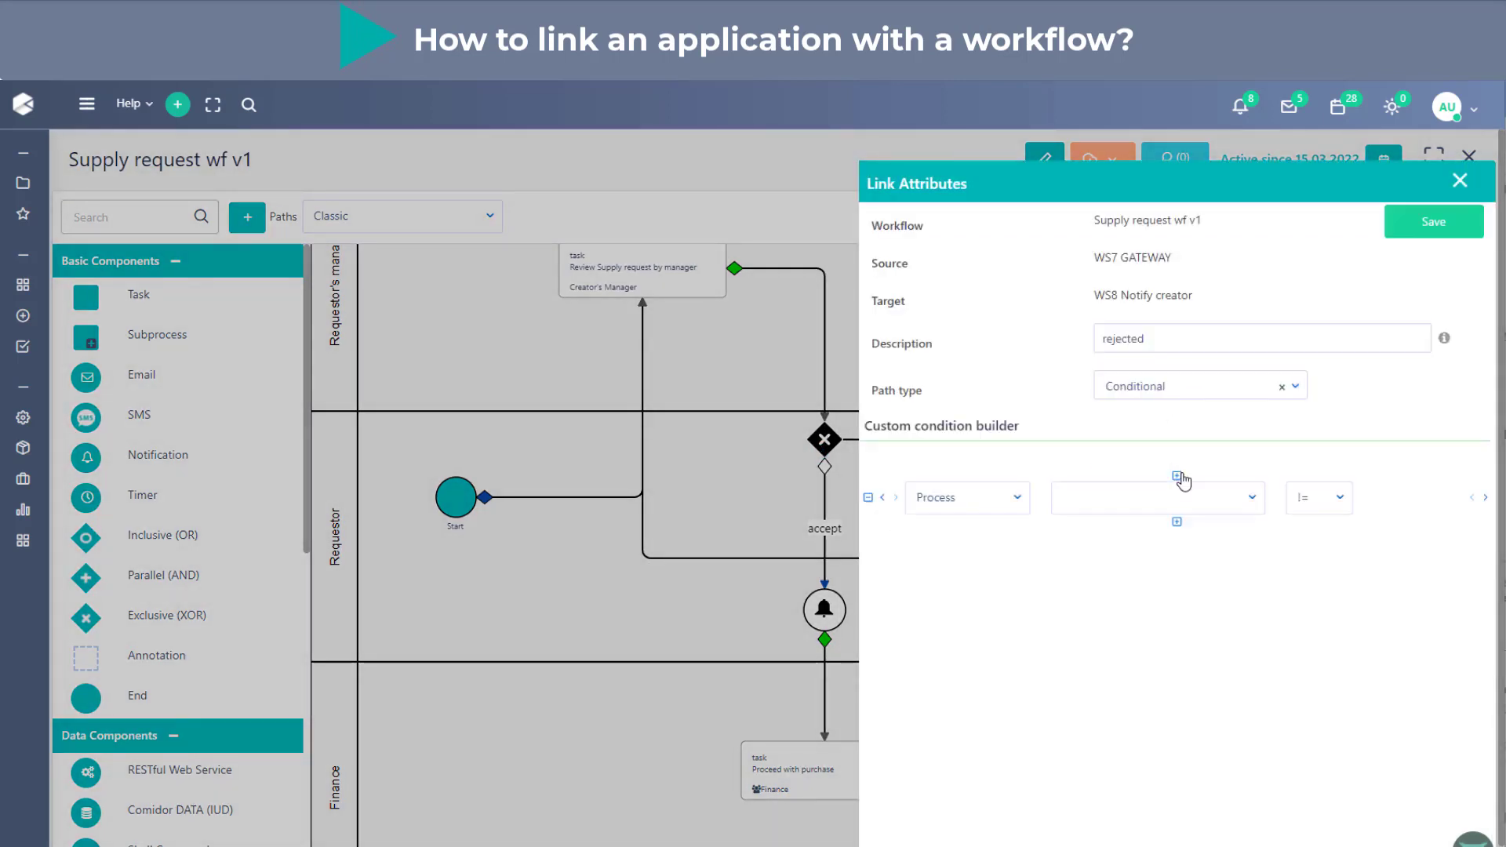
- Define the rejected link's condition as Supply requests field Review by manager = Reject, and save the link attributes
left_click(1017, 499)
left_click(1020, 559)
left_click(1078, 506)
type("rev")
left_click(1129, 572)
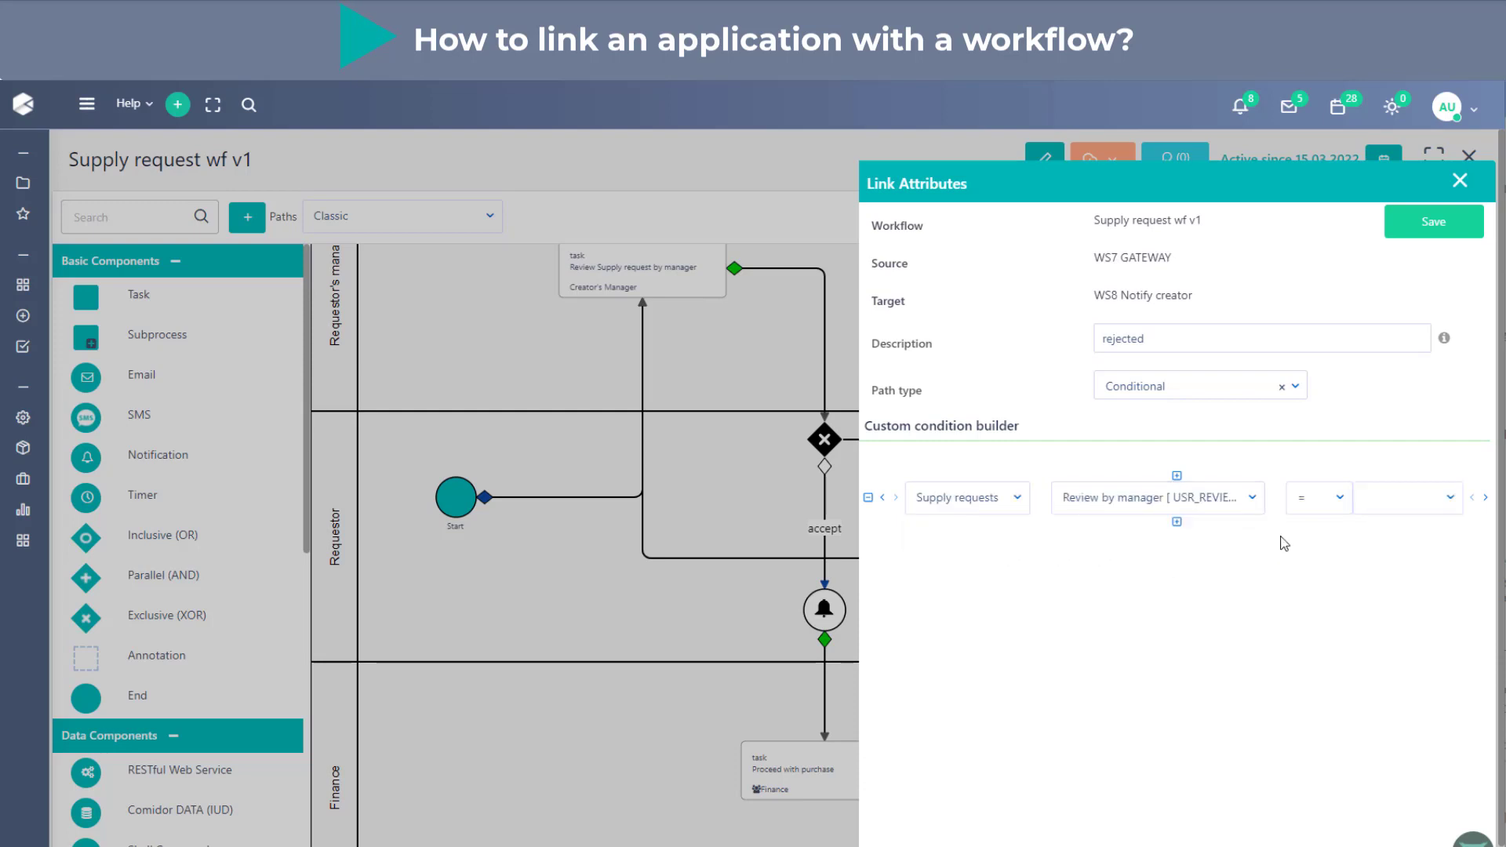
left_click(1382, 511)
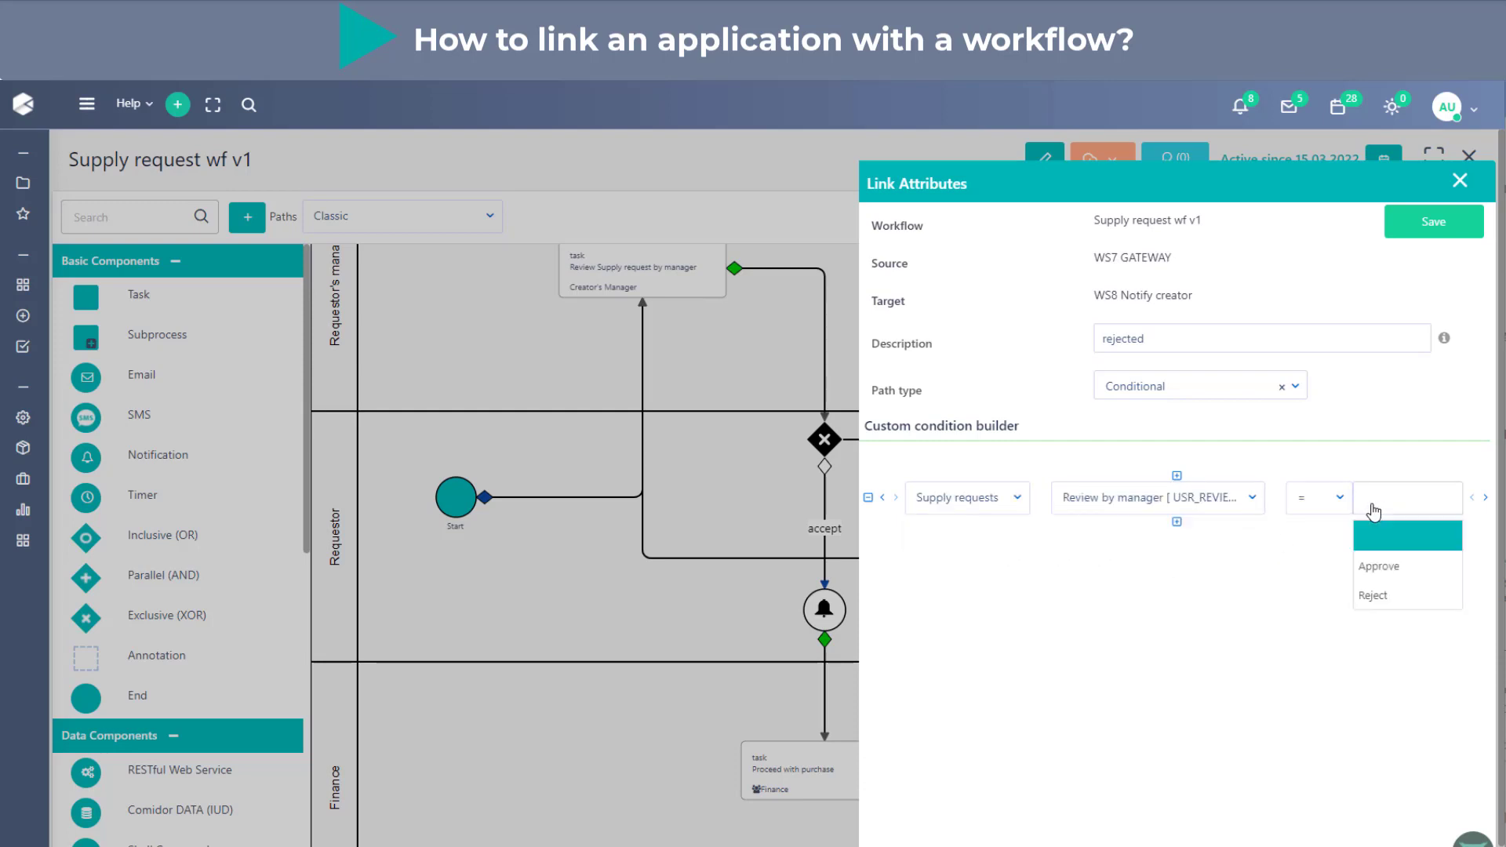
left_click(1391, 597)
left_click(1432, 222)
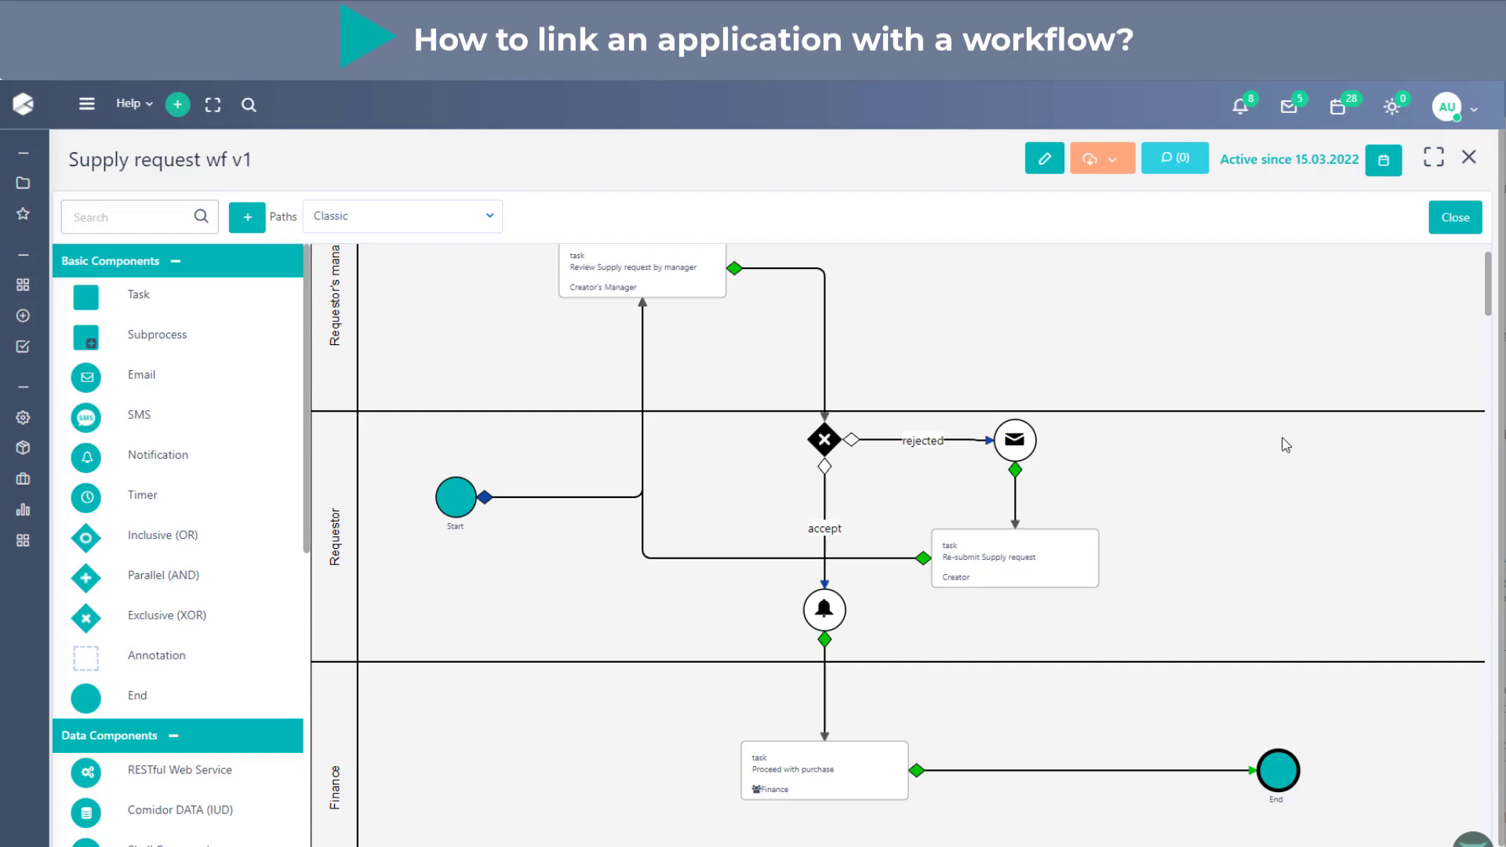
scroll(1281, 440, "up", 1)
mouse_move(868, 522)
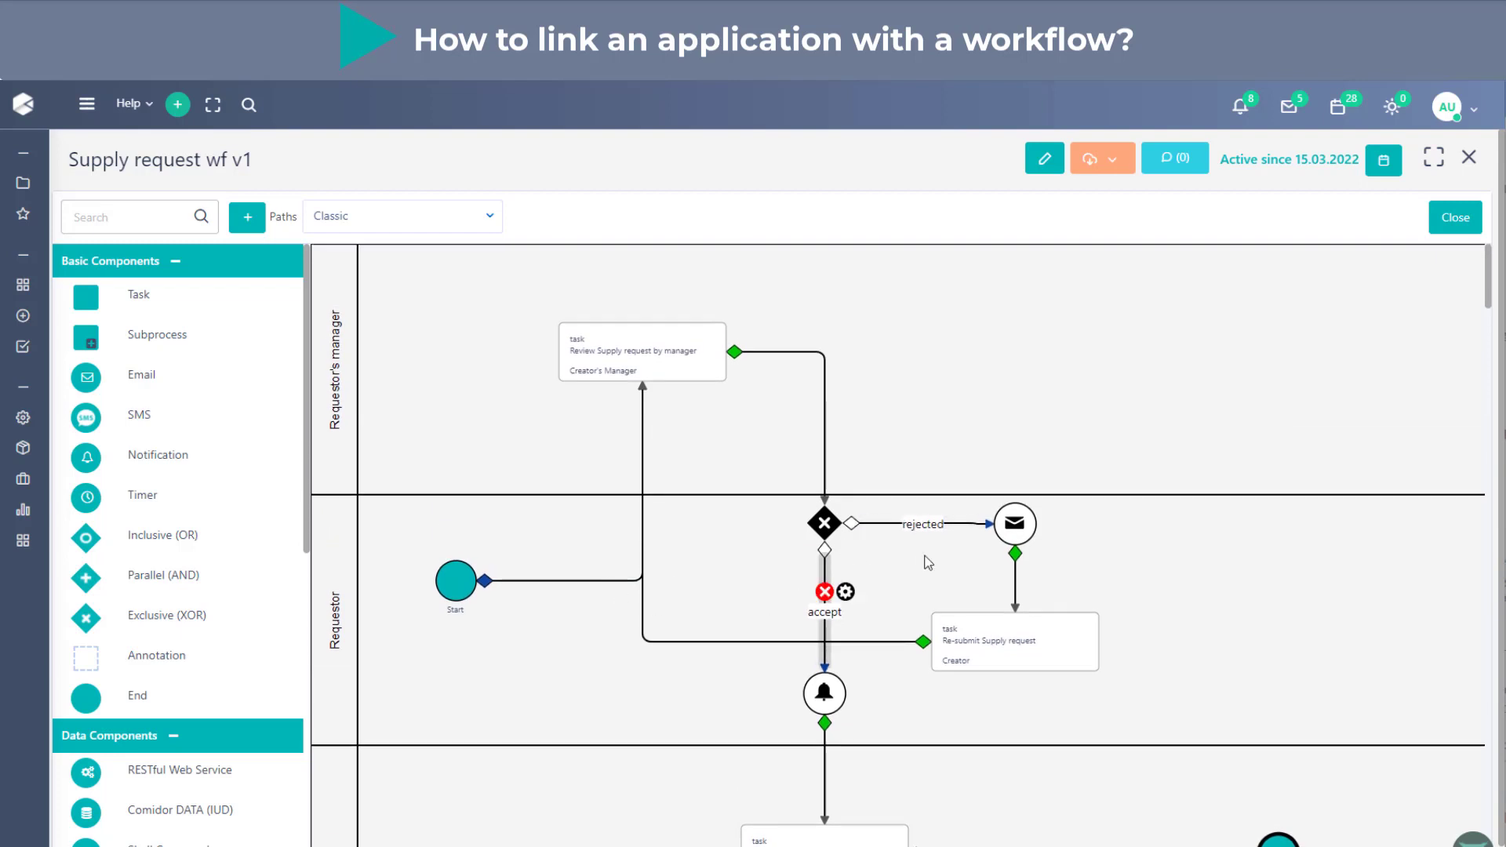
scroll(1151, 544, "down", 1)
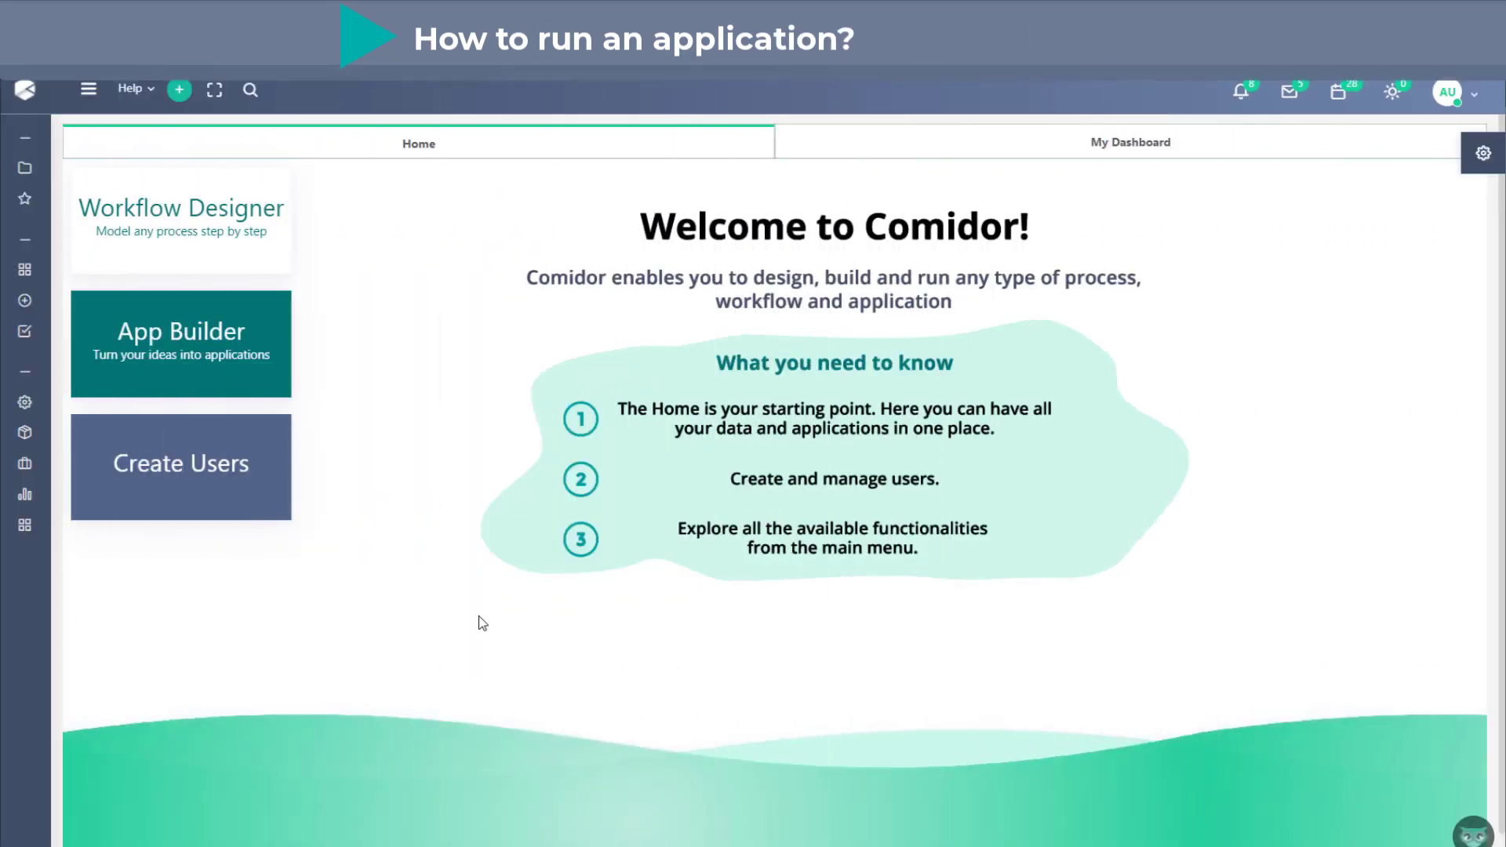
- Start a new Supply request record
left_click(24, 300)
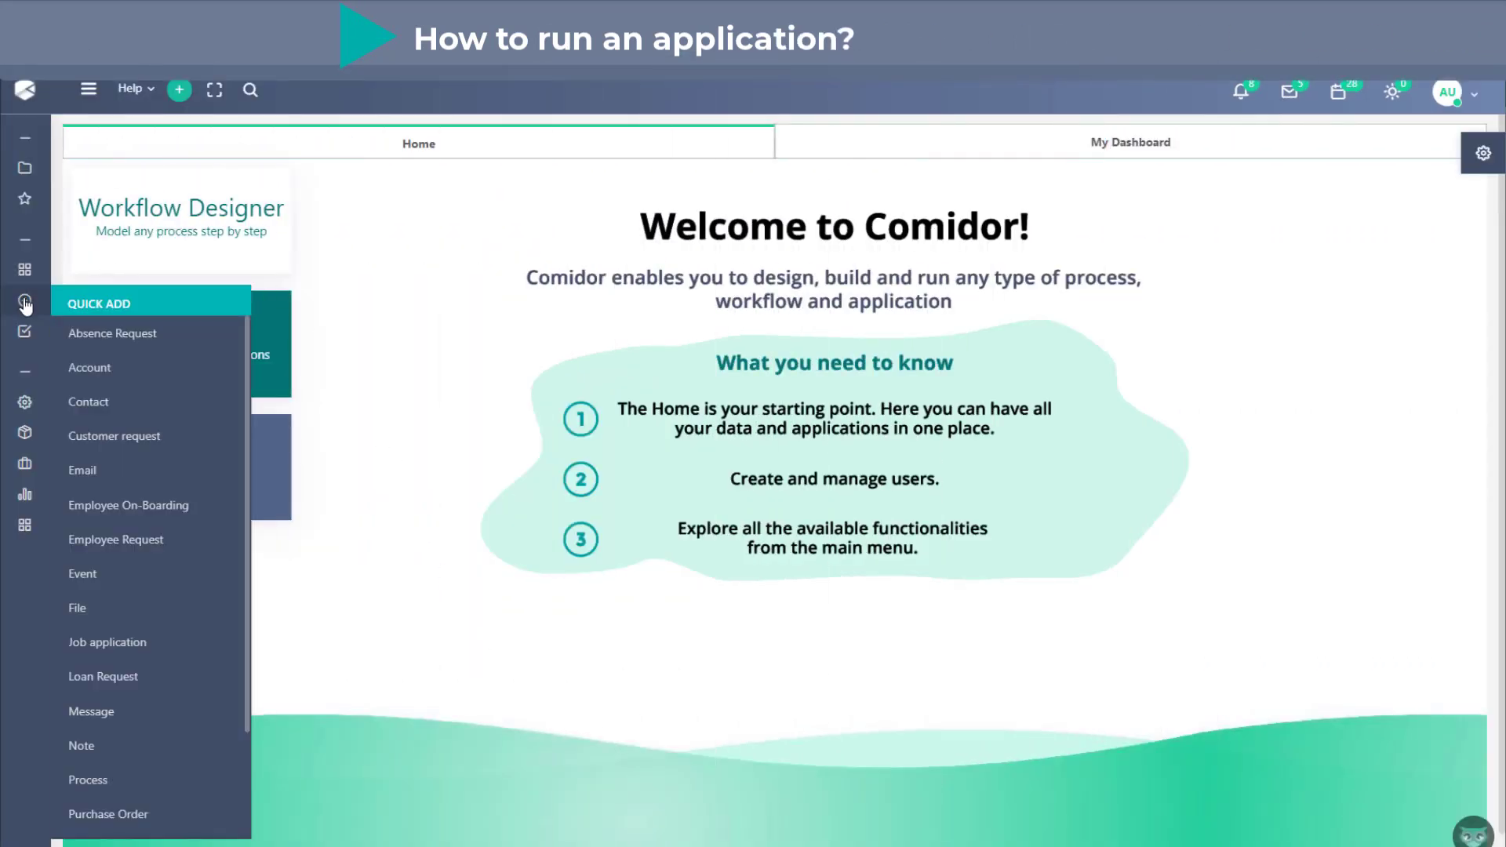
scroll(157, 416, "down", 3)
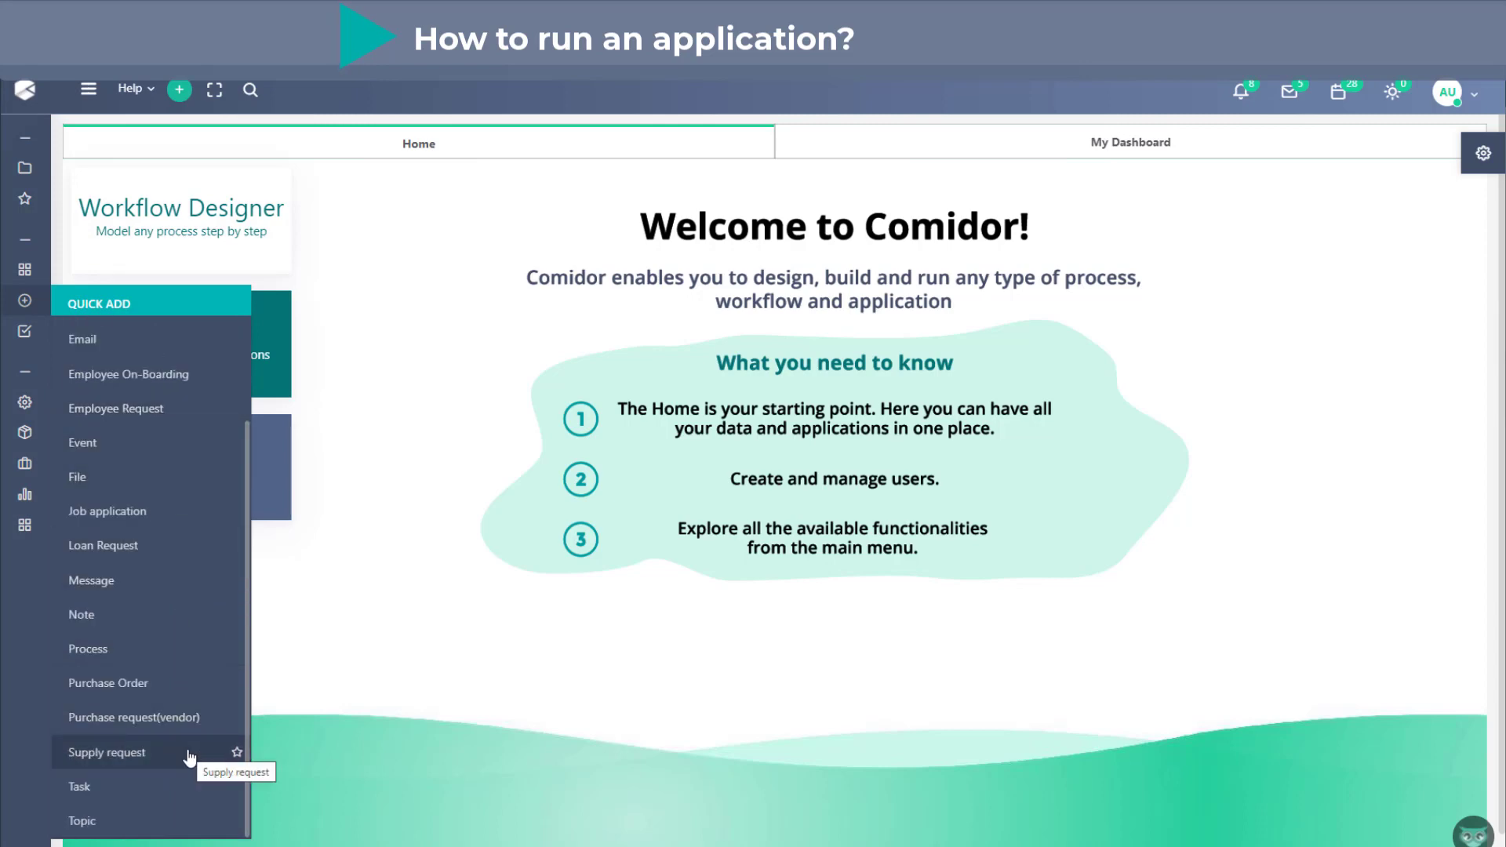
left_click(117, 758)
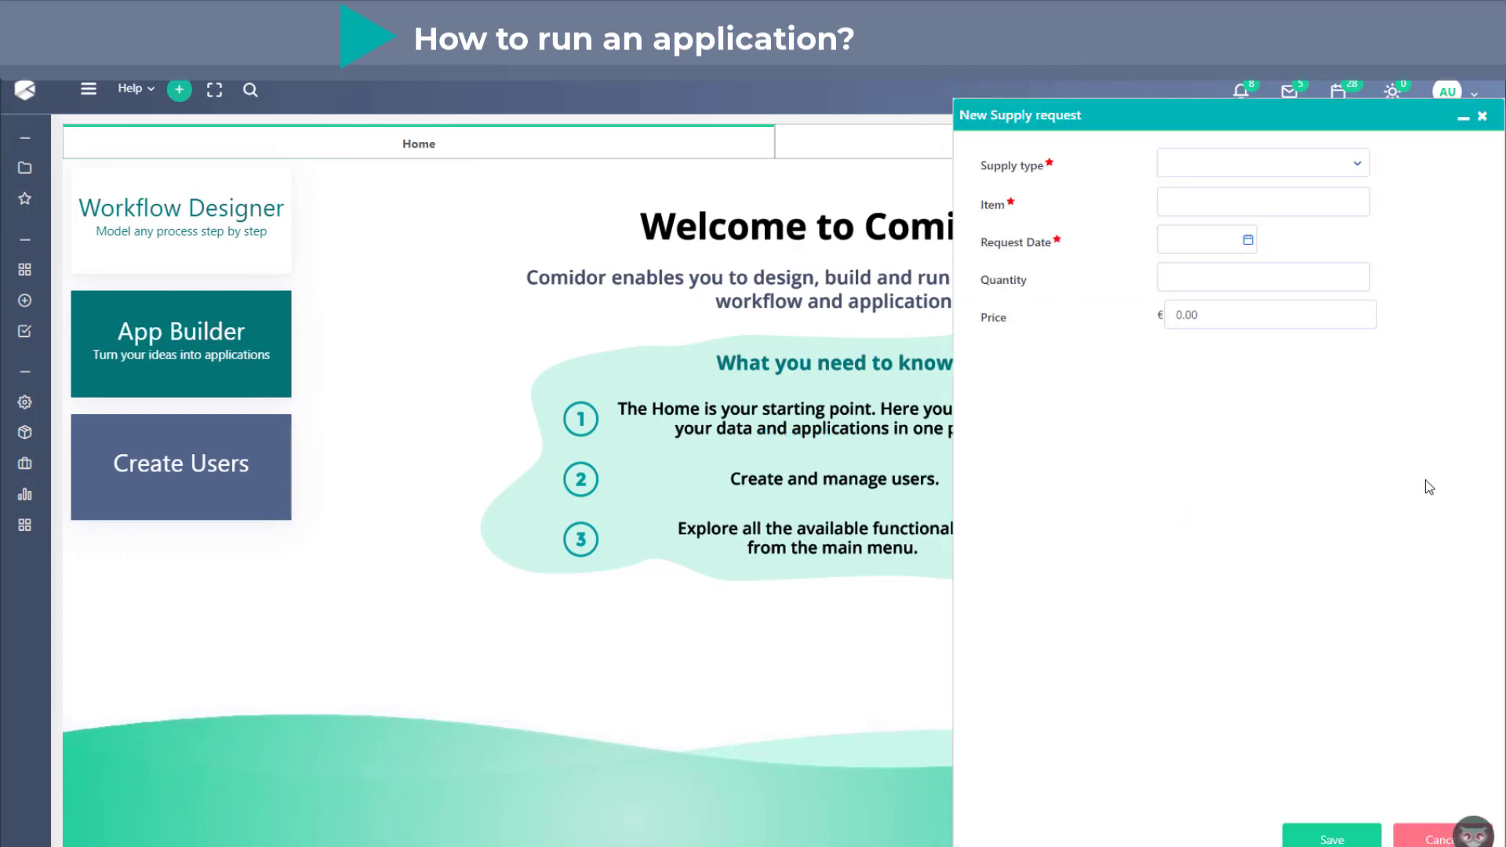
- Look at the Supply type options and try to save the new supply request with its required fields empty
left_click(1342, 171)
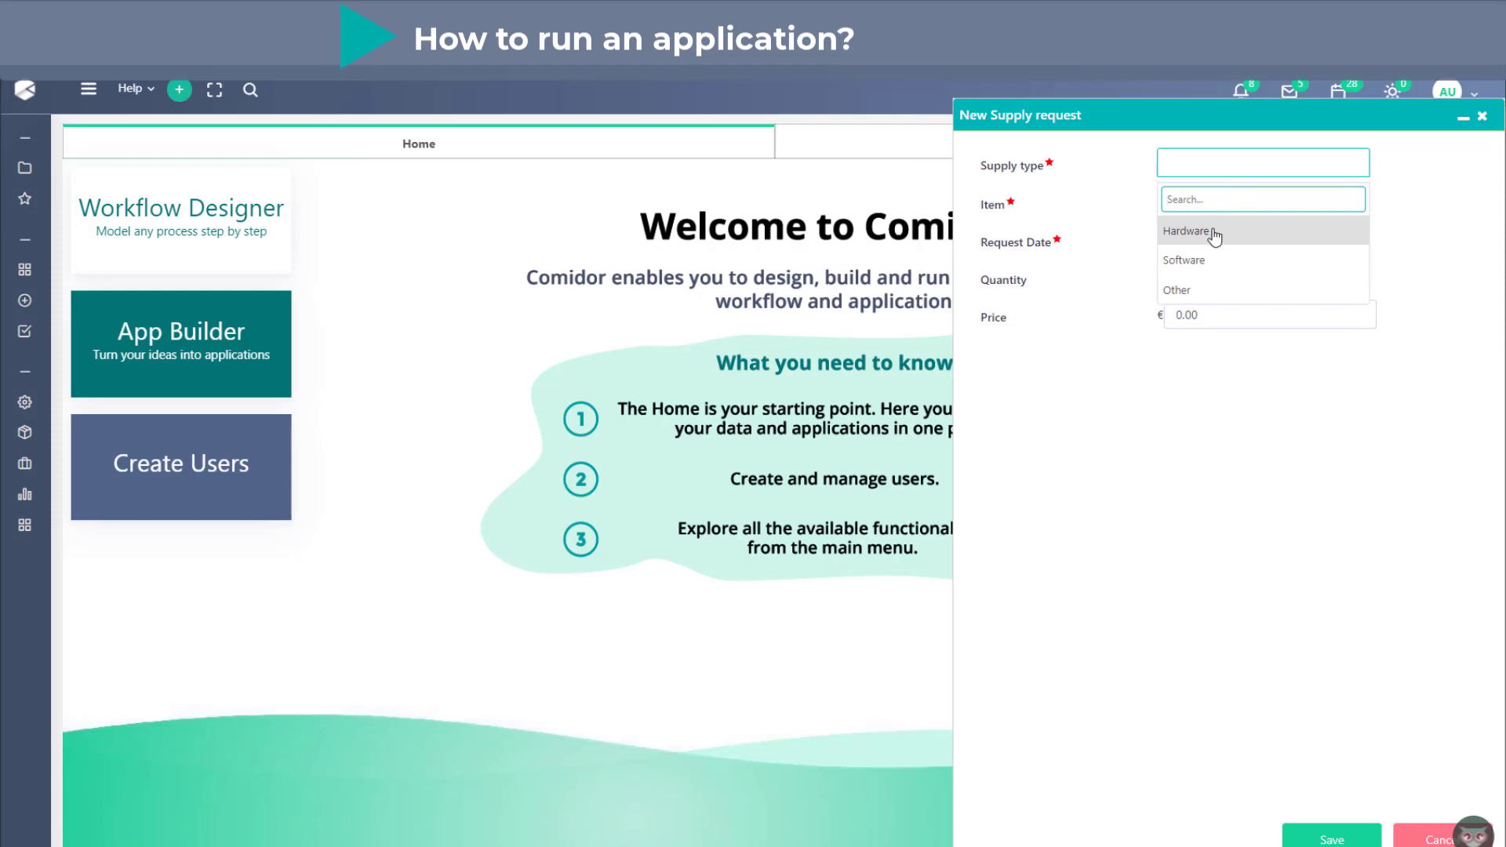
left_click(1121, 344)
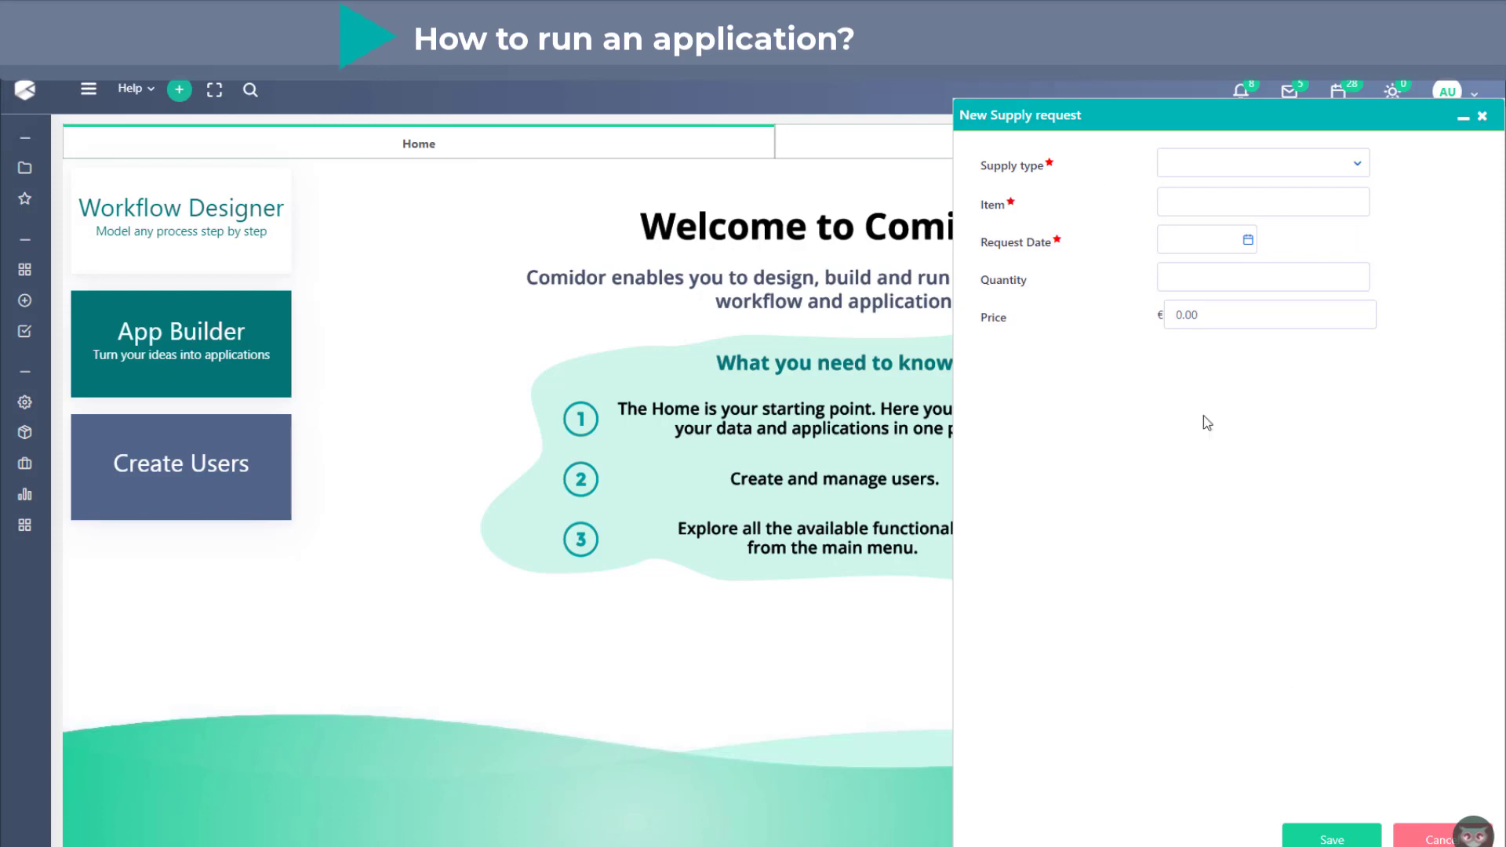
left_click(1346, 840)
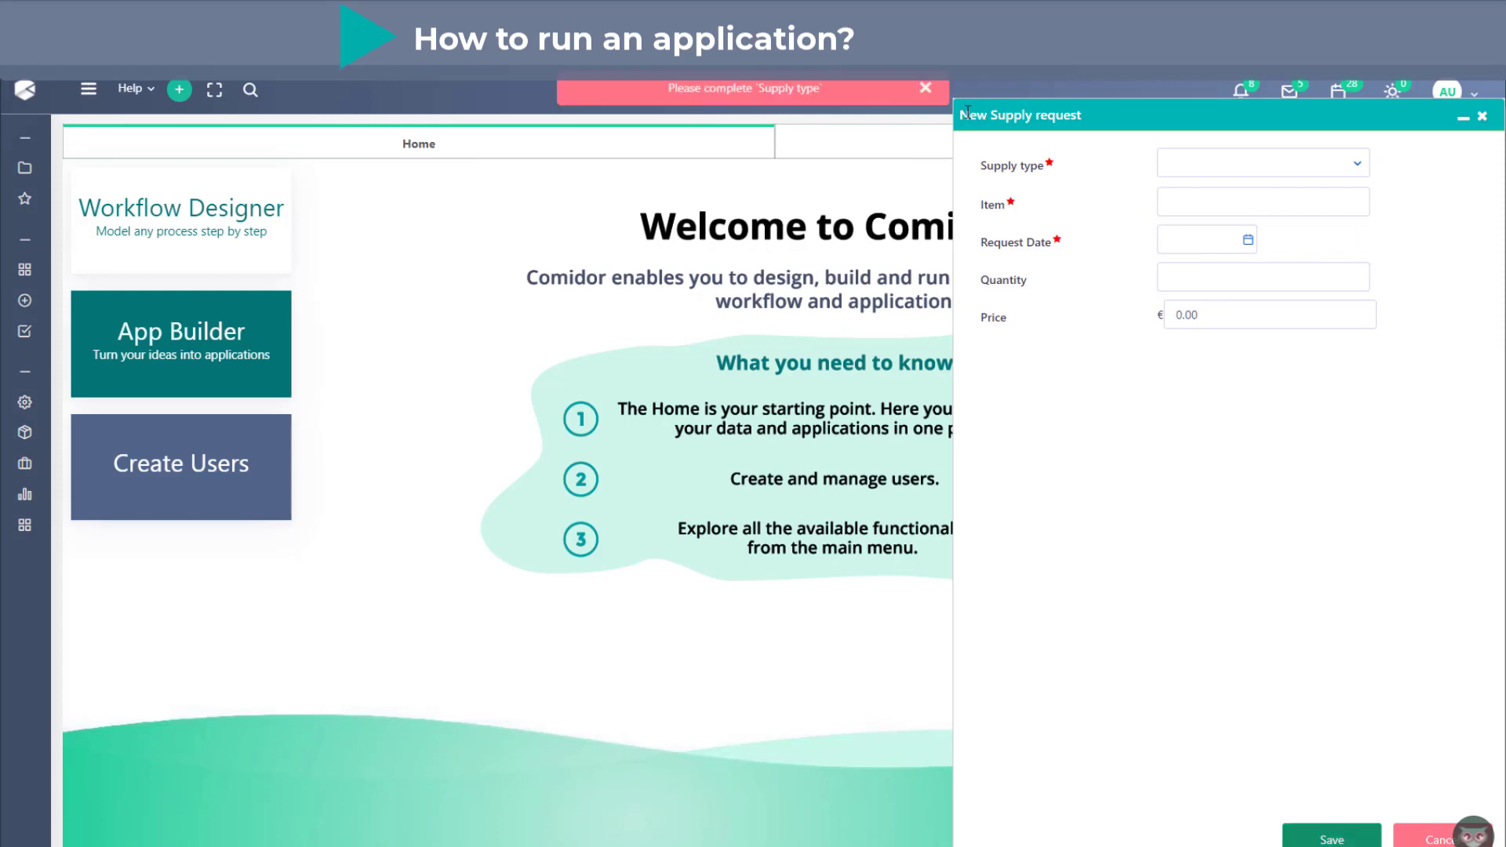
- Fill in the supply request with supply type Hardware, item Keyboard and request date 21.03.2022
left_click(1287, 179)
left_click(1271, 228)
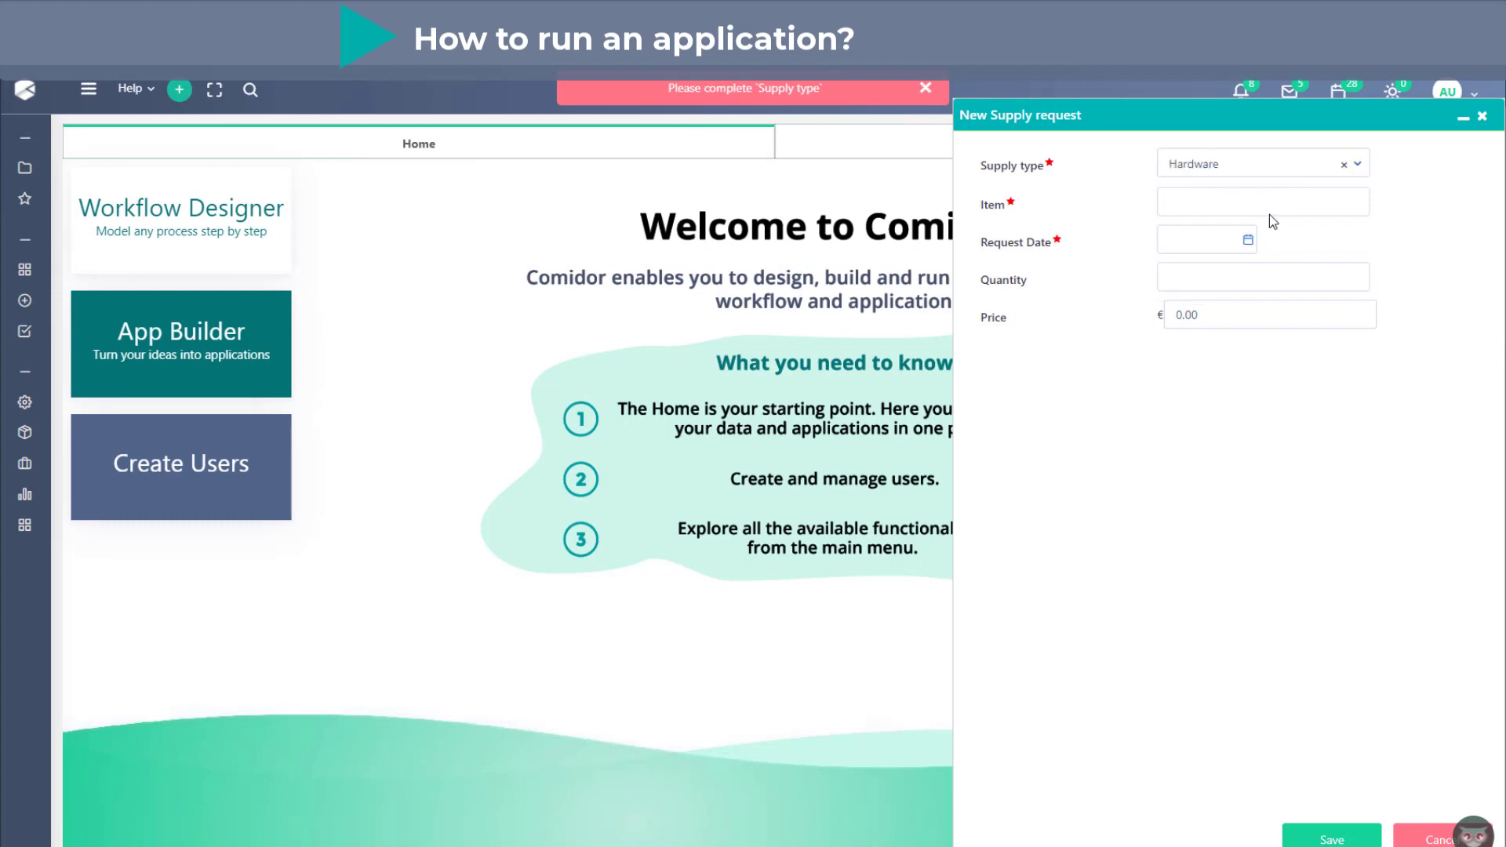
left_click(1272, 205)
type("Keyboard")
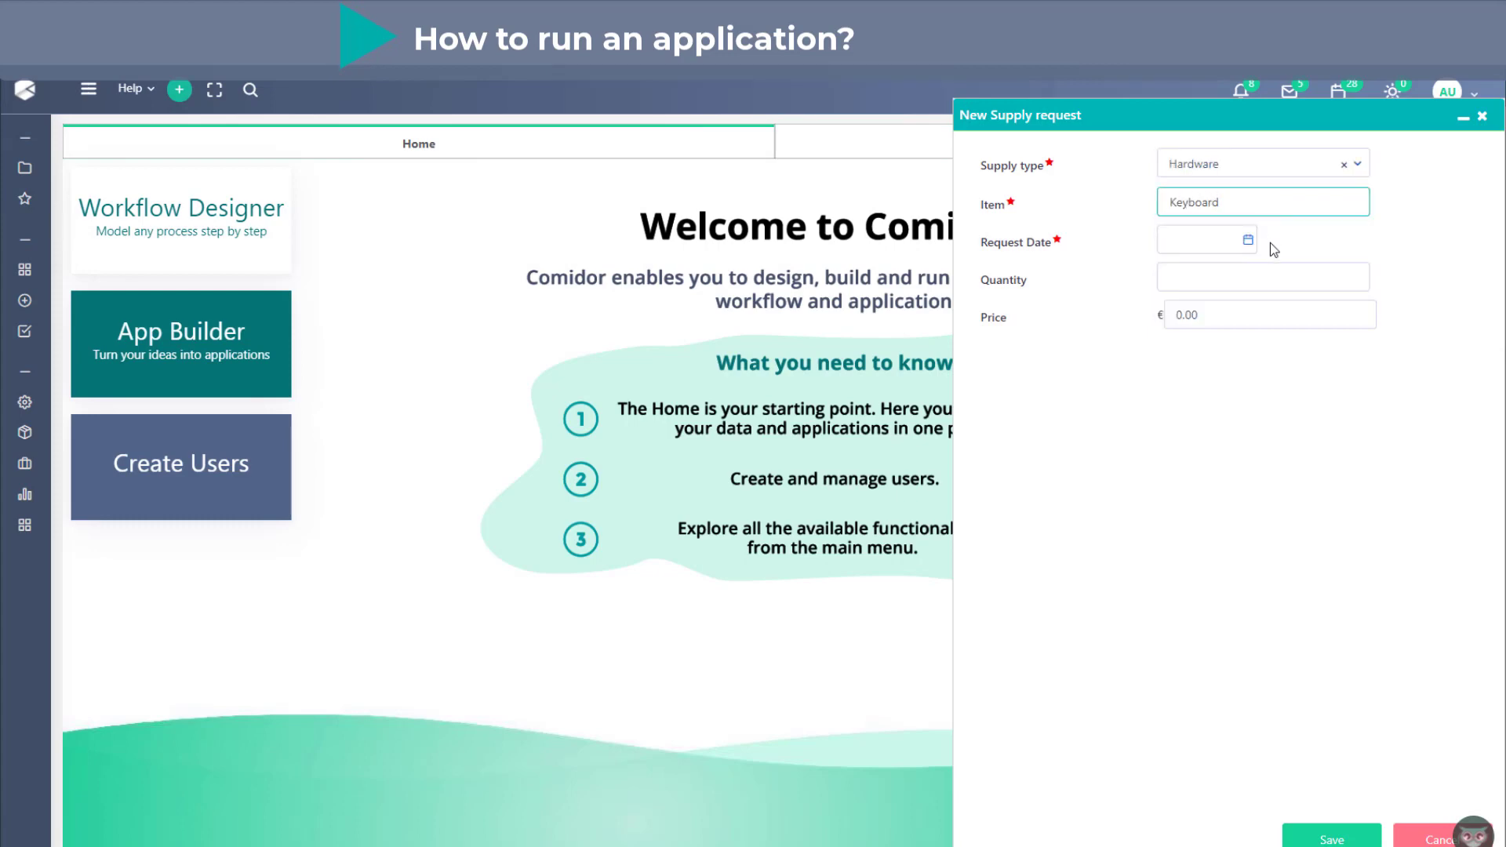
left_click(1247, 239)
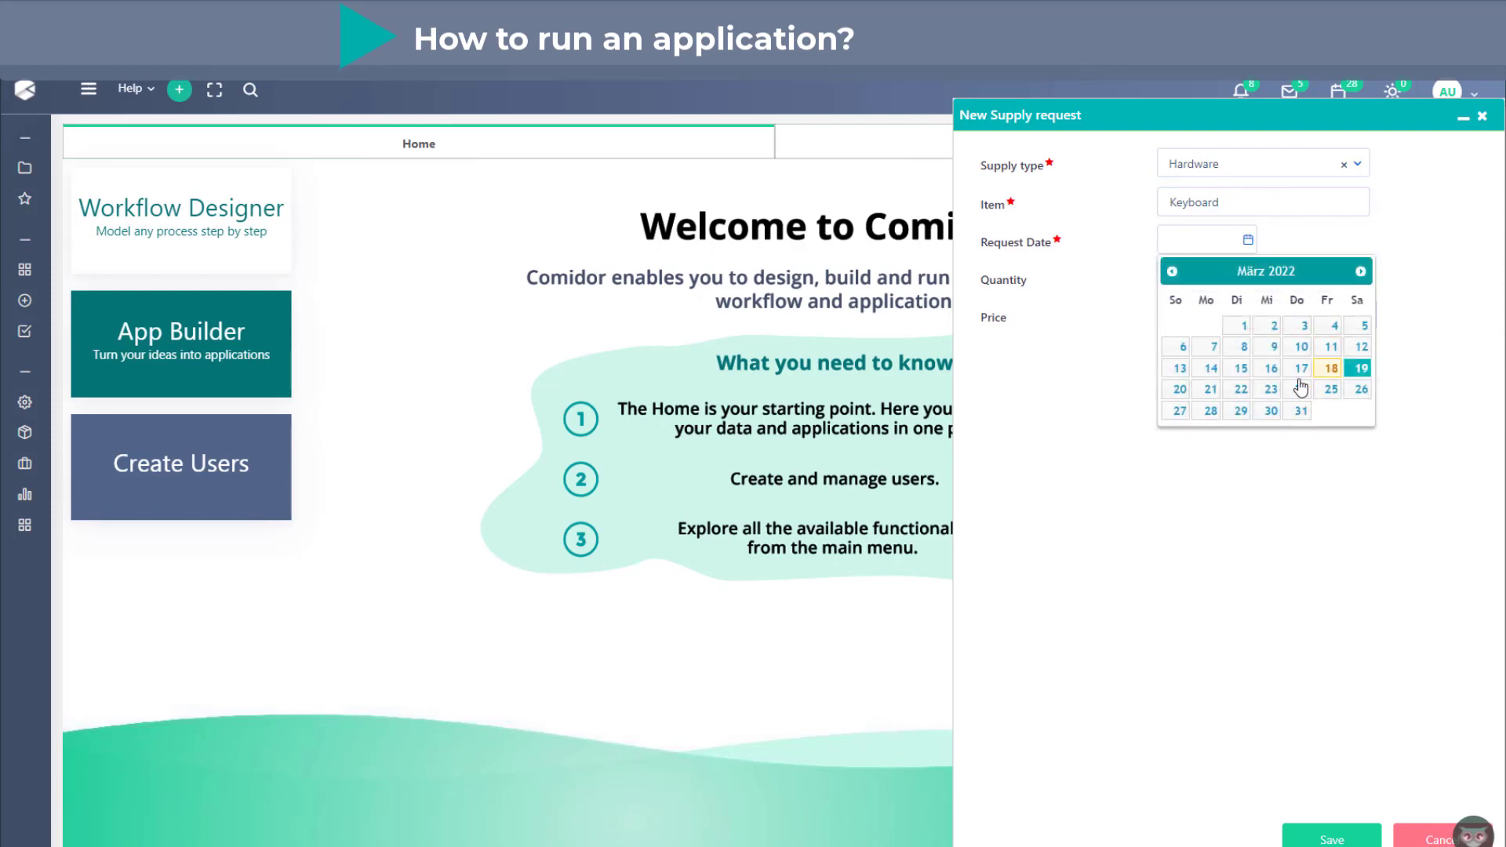
left_click(1206, 389)
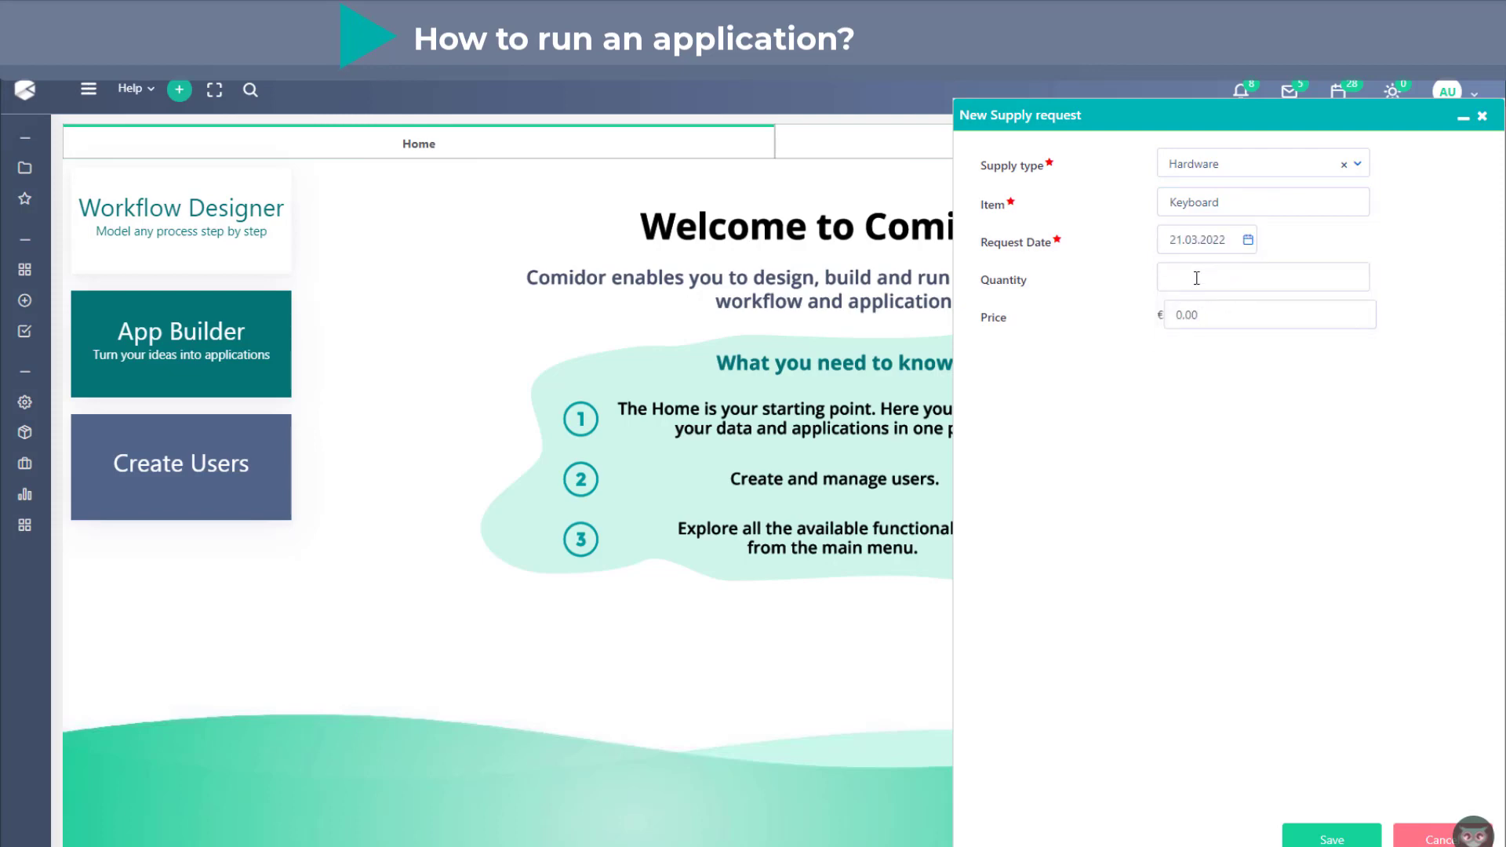
- Set the supply request's quantity to 1 and price to 15, and save the record
left_click(1197, 278)
type("1")
left_click(1166, 318)
double_click(1229, 314)
type("15")
left_click(1310, 843)
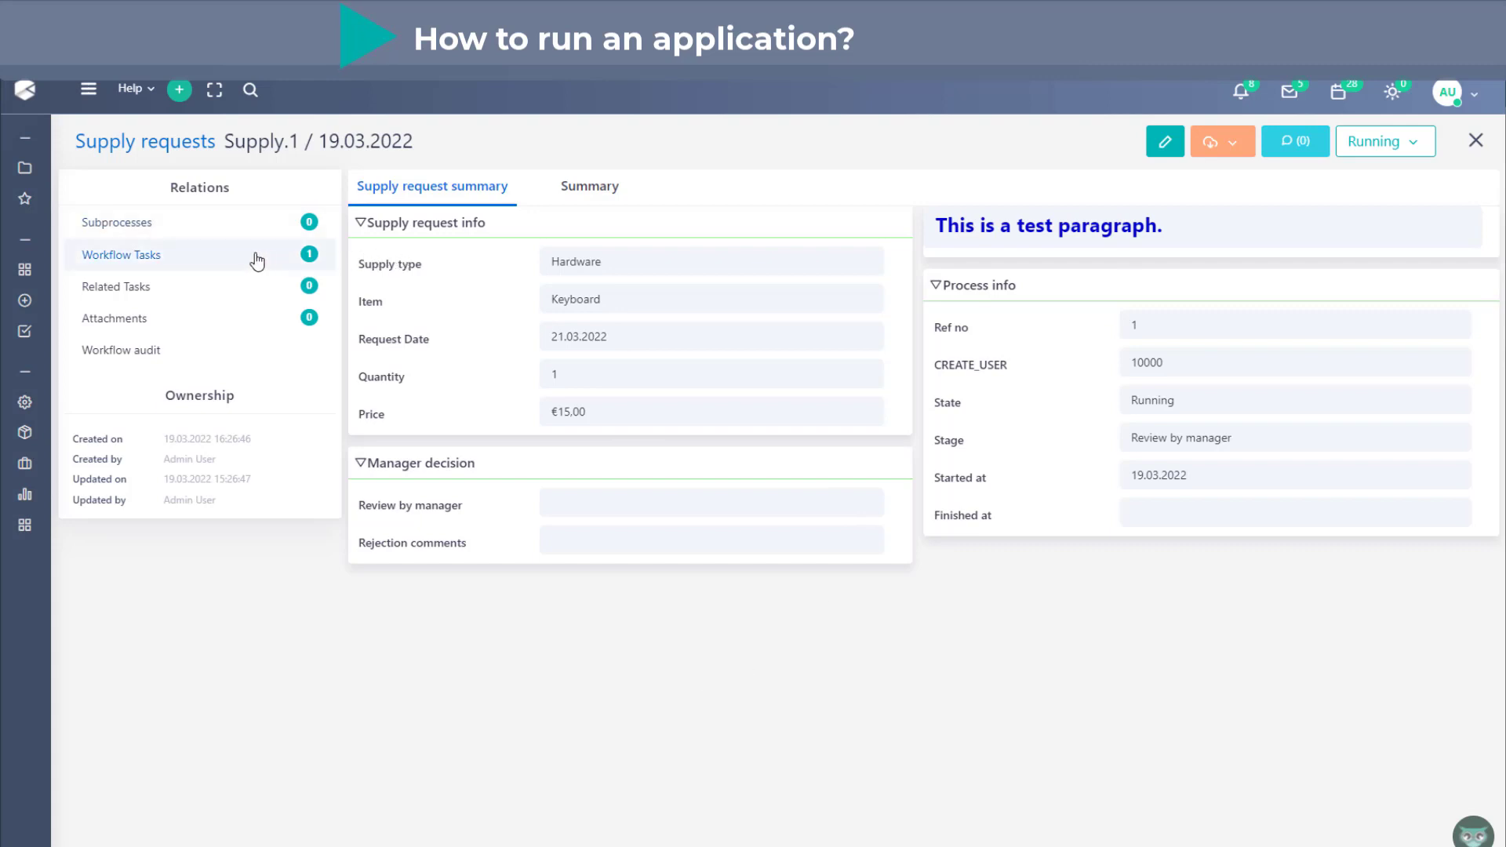
- Examine the supply request's workflow tasks and its workflow run diagram
left_click(86, 259)
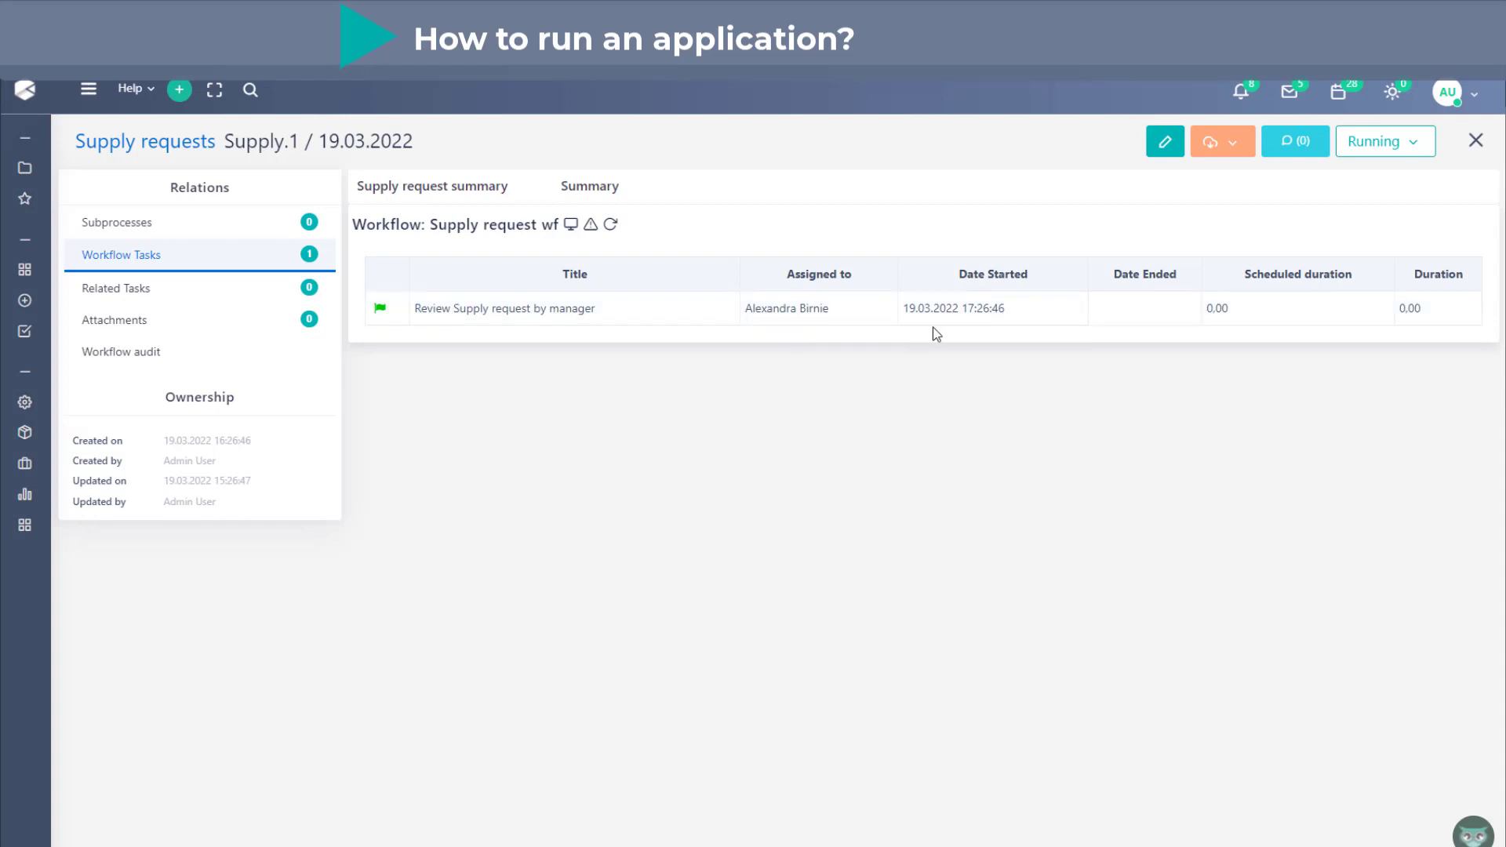
left_click(571, 225)
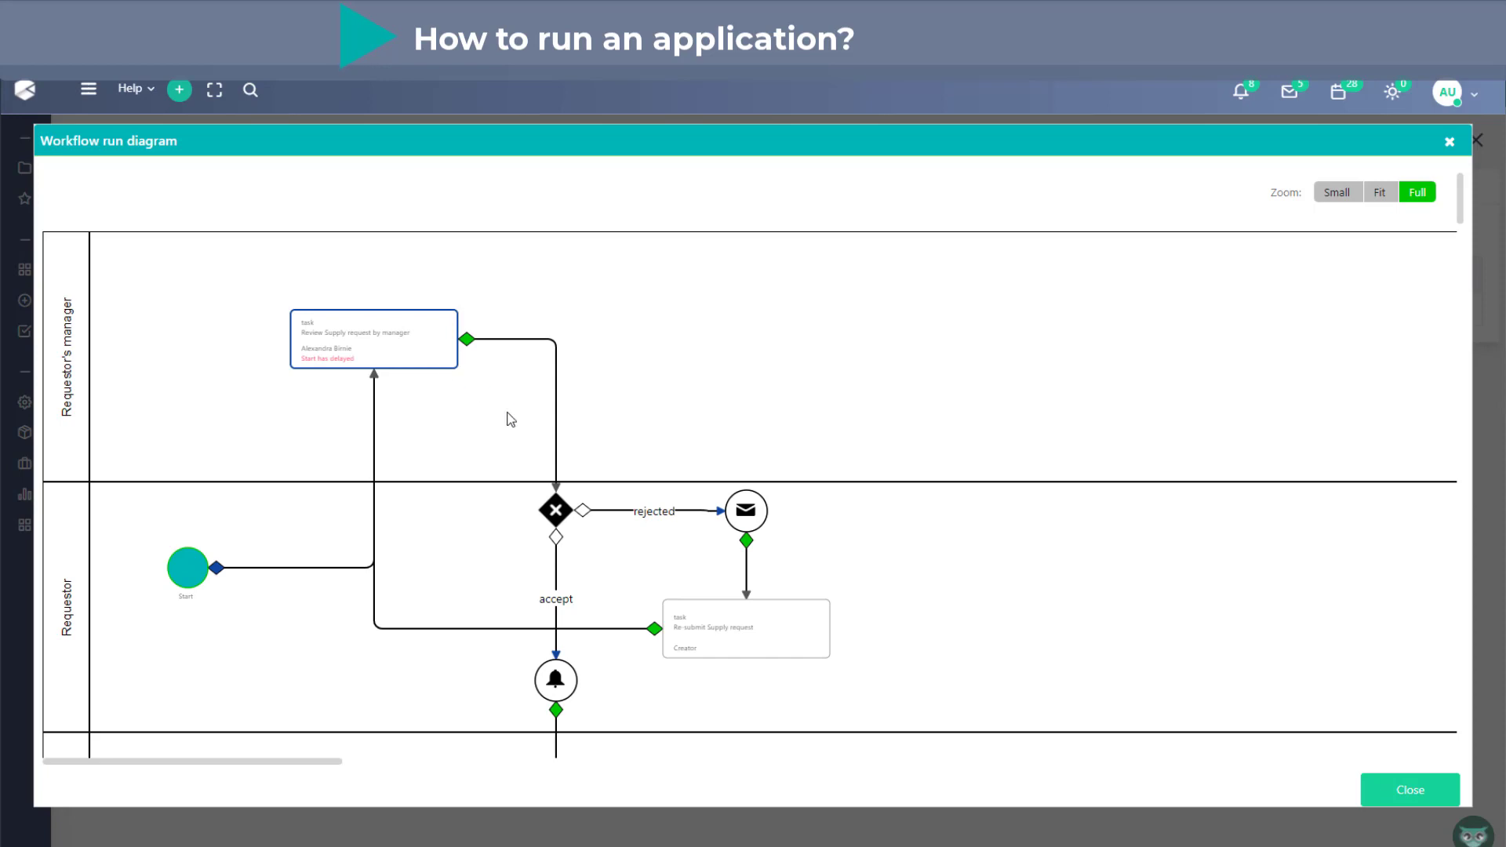
key("Escape")
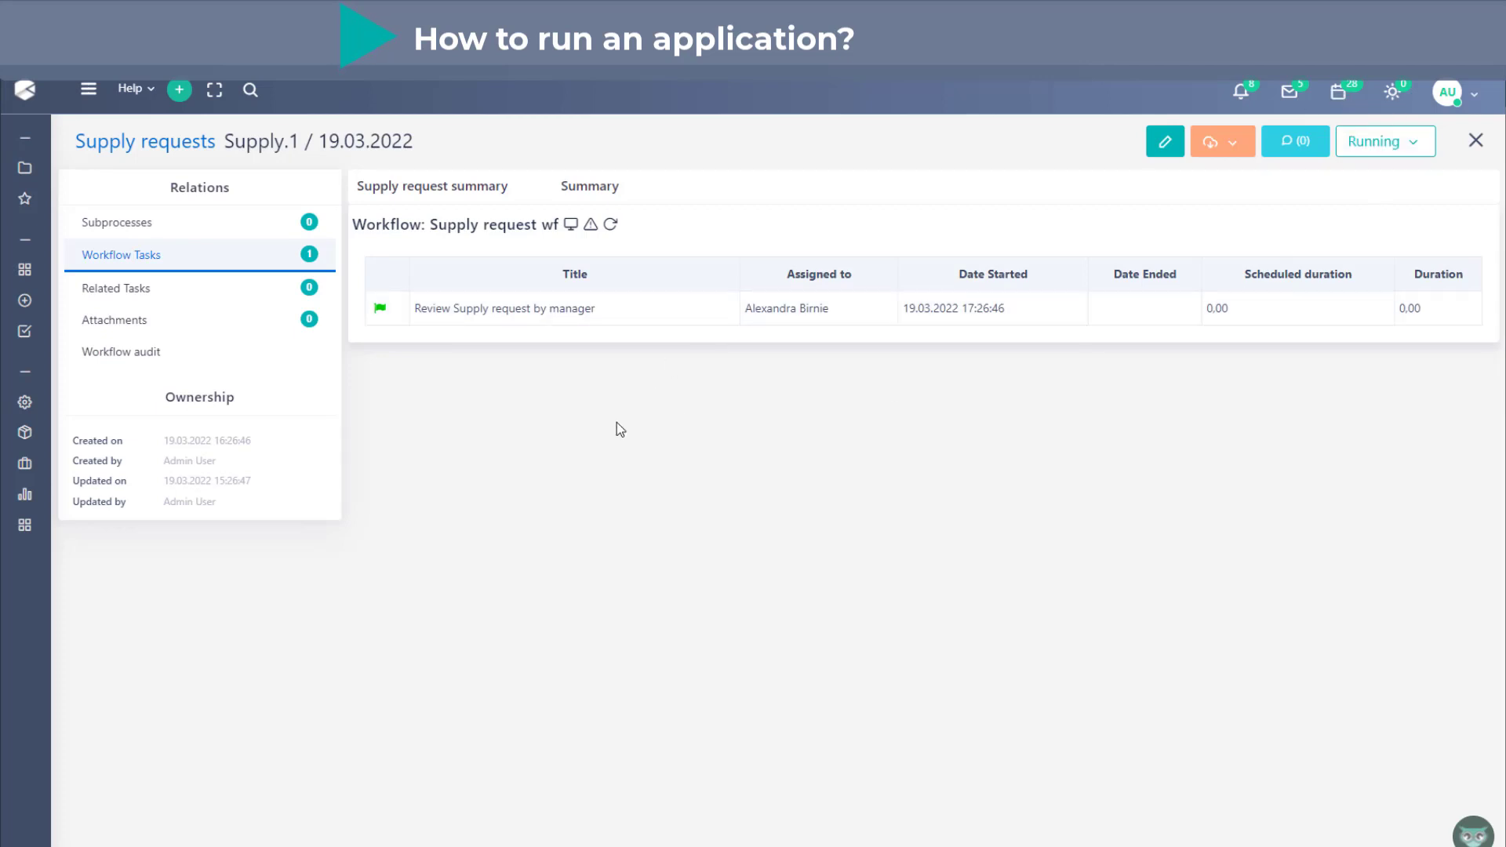
- Open the Review Supply request by manager task for completion and set Review by manager to Reject
left_click(615, 321)
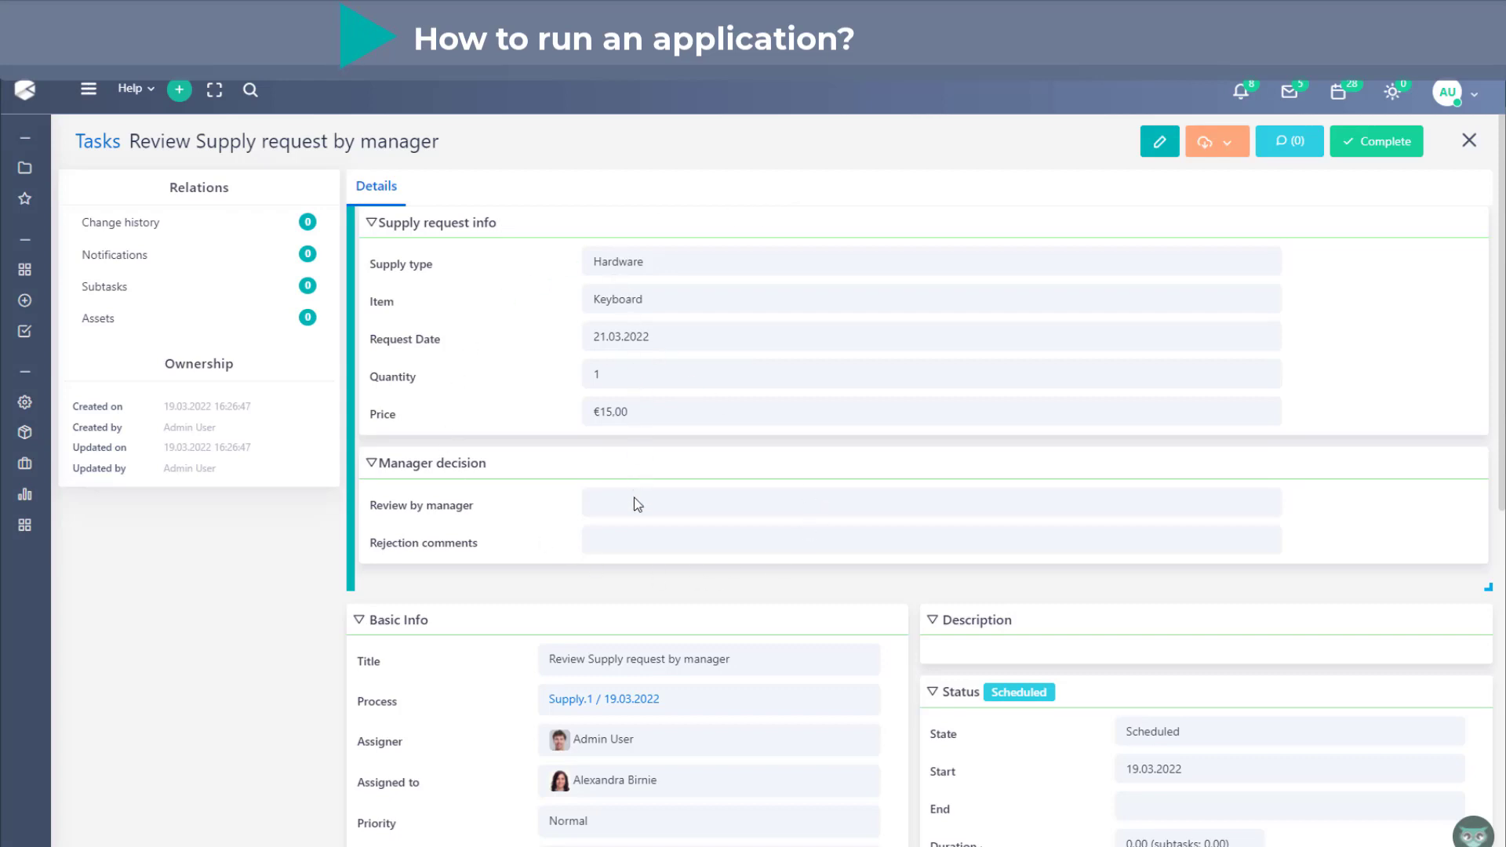
left_click(1376, 142)
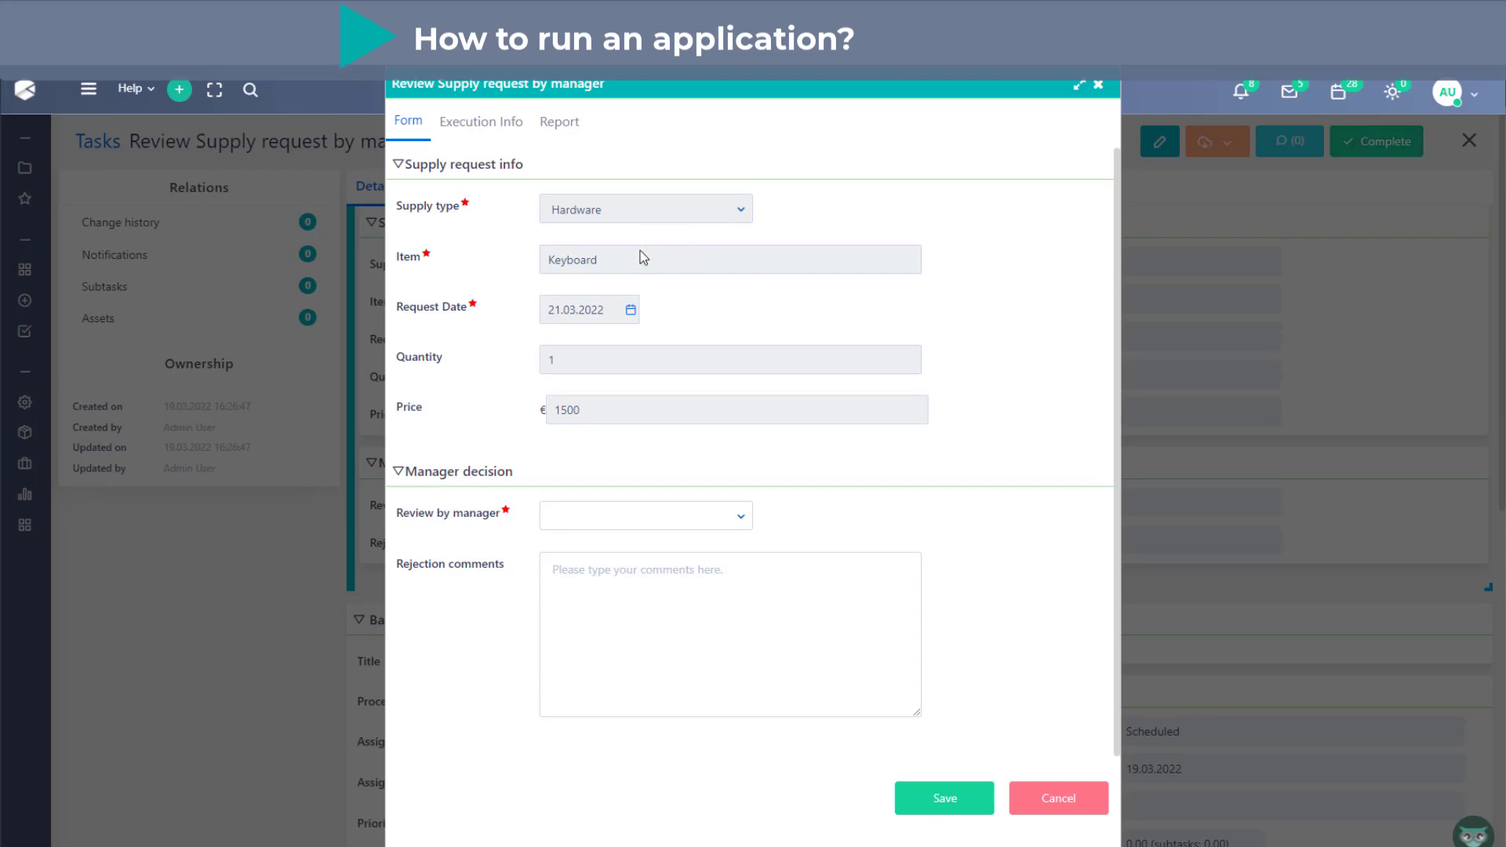
left_click(731, 531)
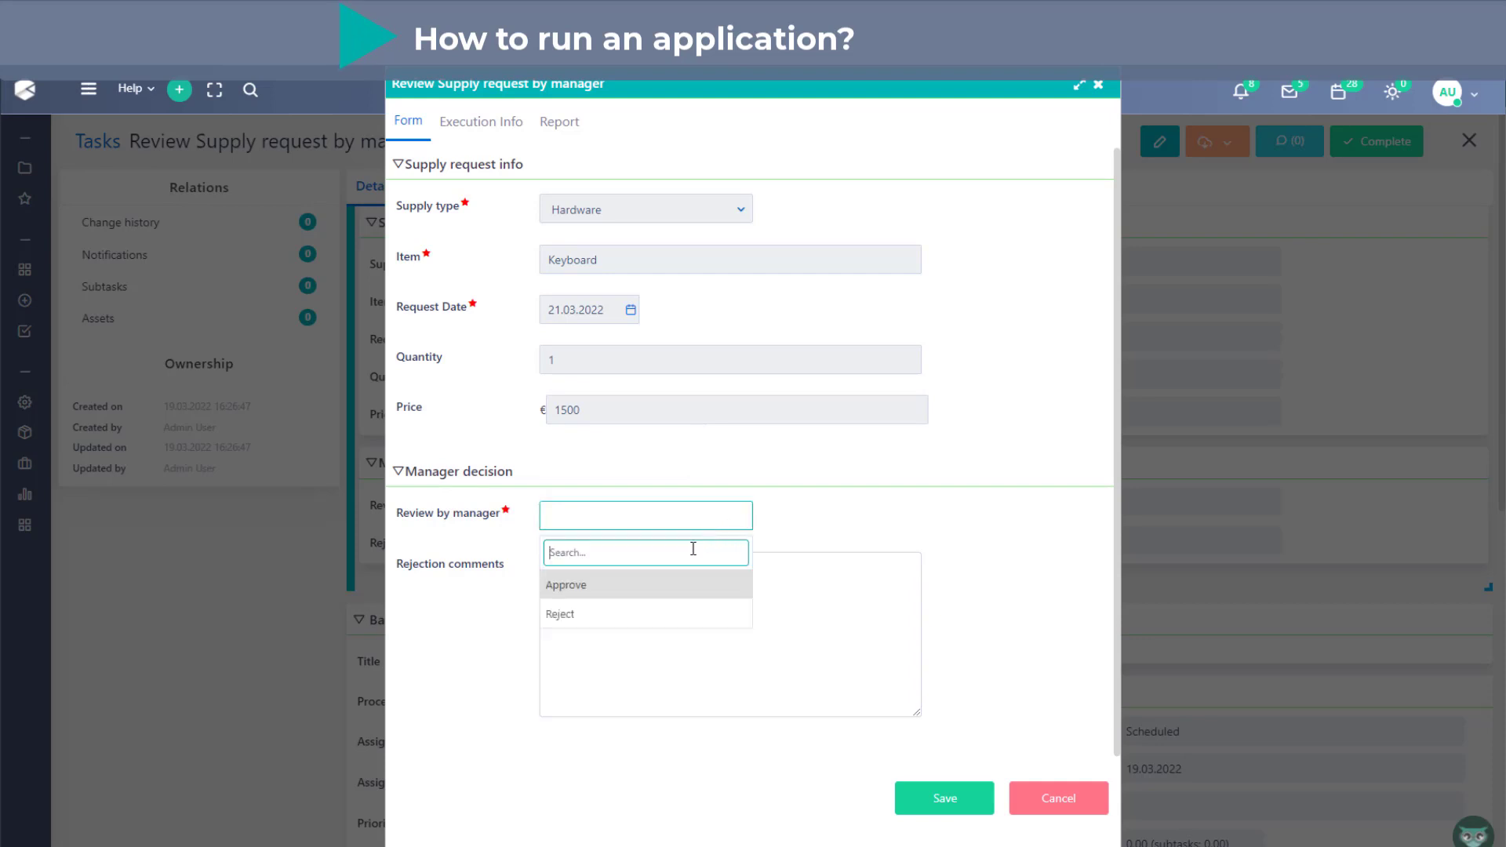
left_click(662, 618)
- Enter the rejection comment "please choose a more cheap item" and save the manager review
left_click(659, 585)
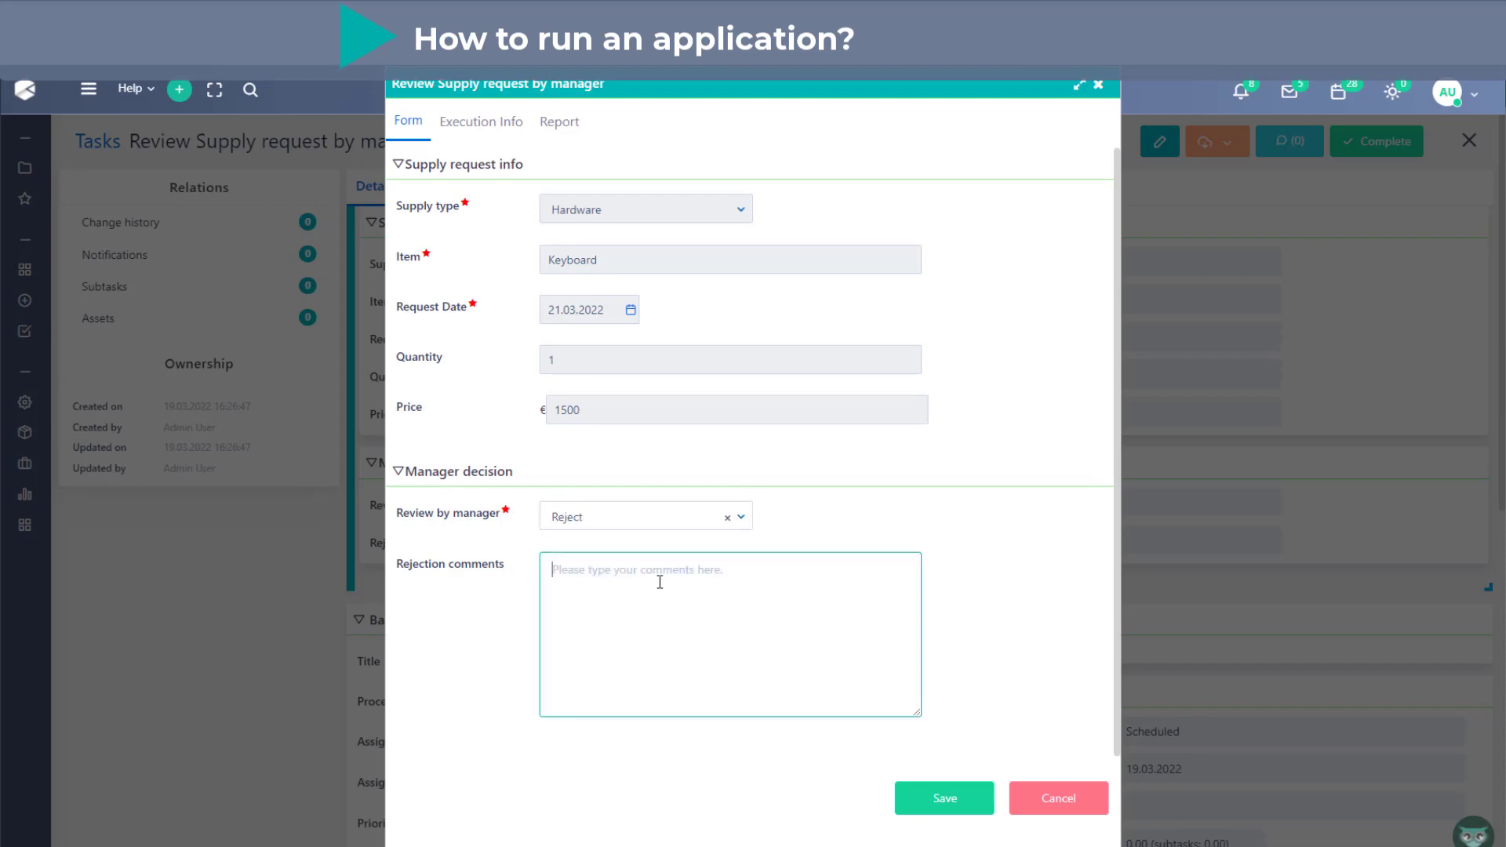
type("please choose a more cheap item")
left_click(941, 798)
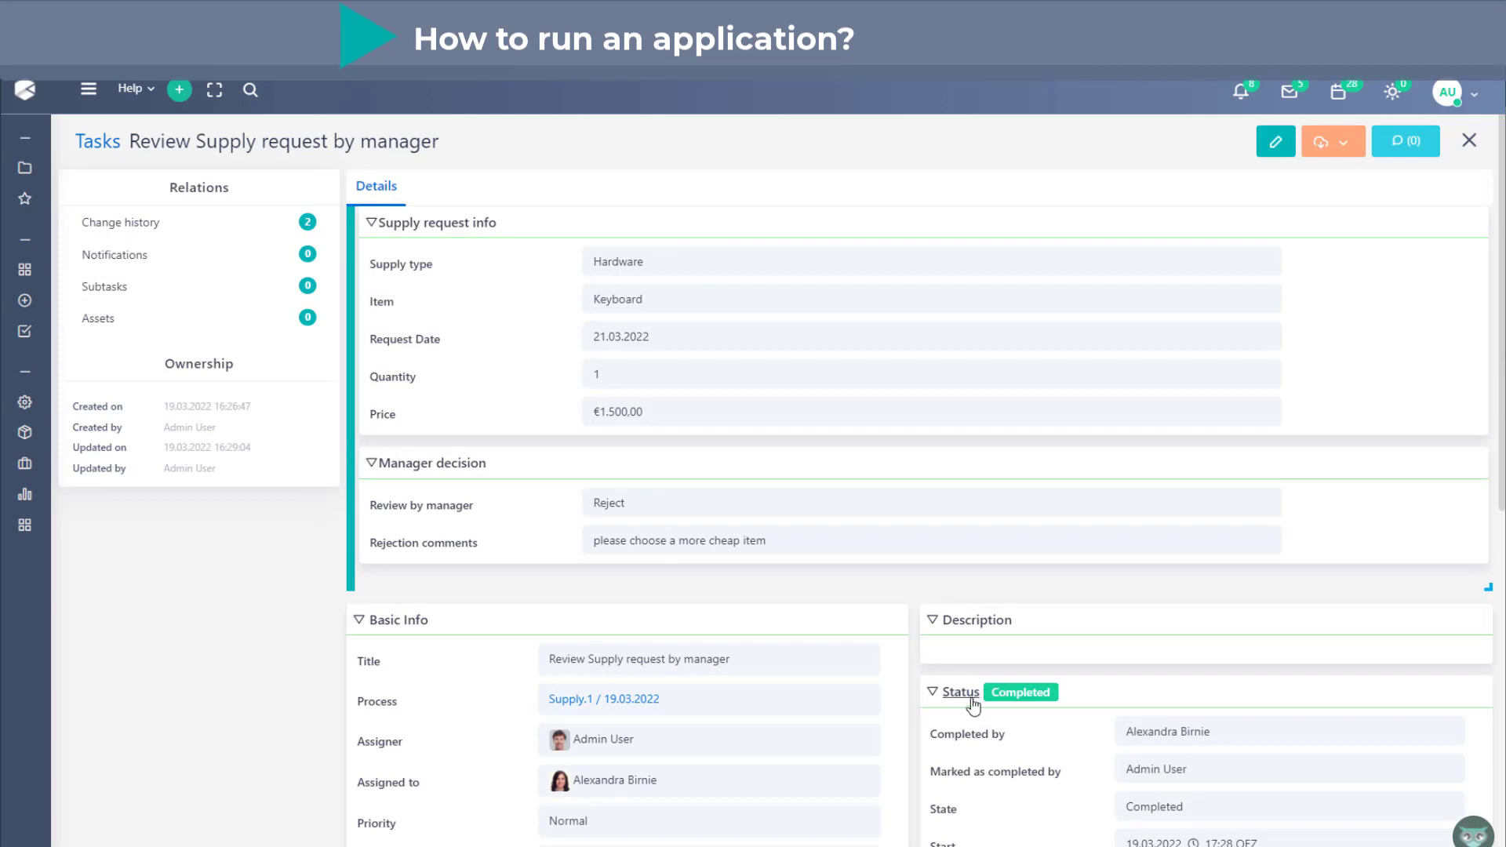
- Return to the Supply.1 process and check its workflow tasks and today's calendar entries
left_click(633, 699)
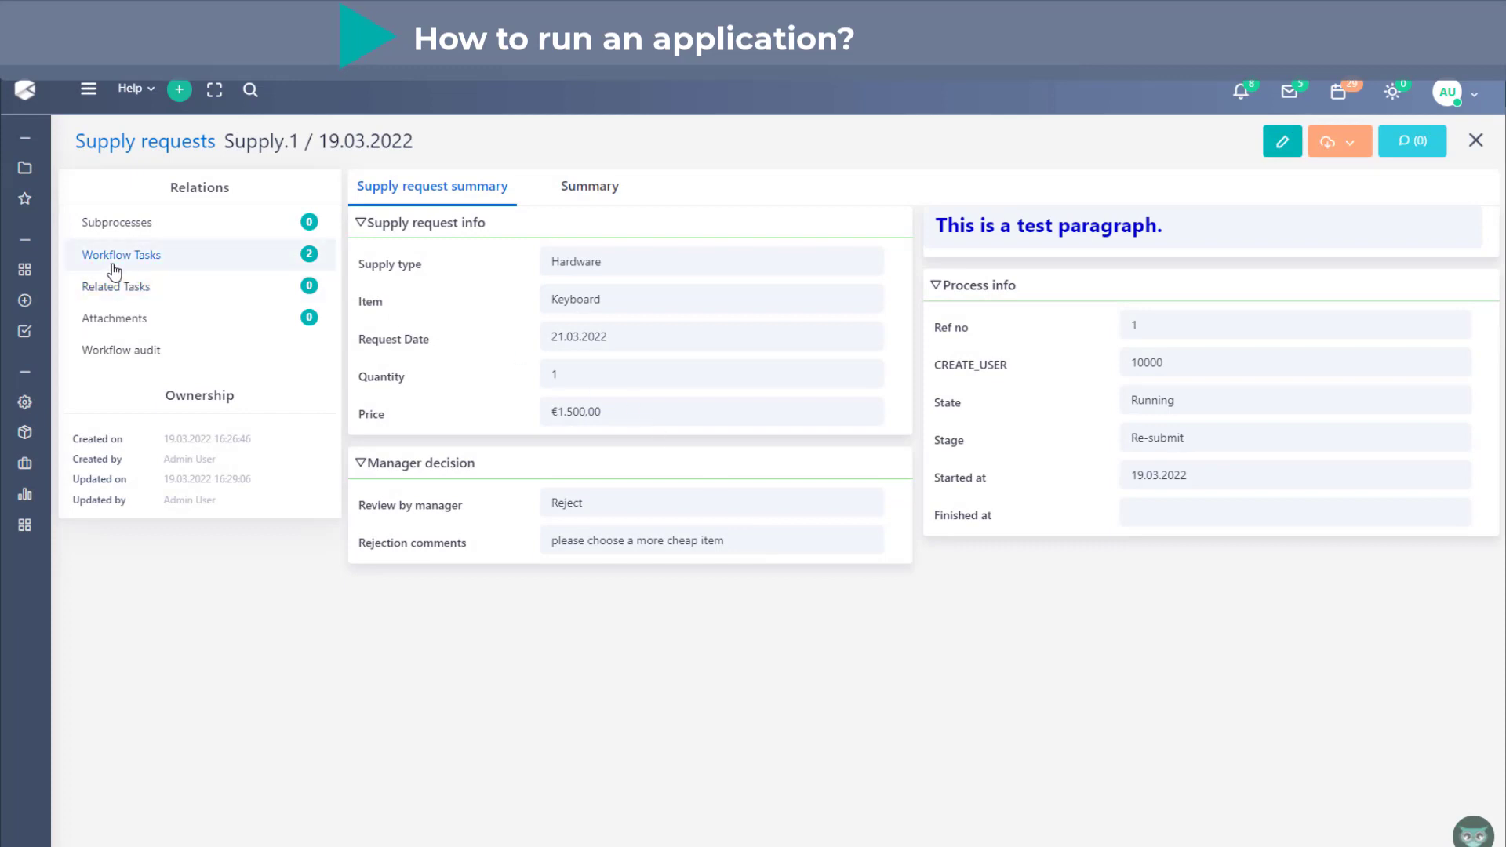
left_click(294, 263)
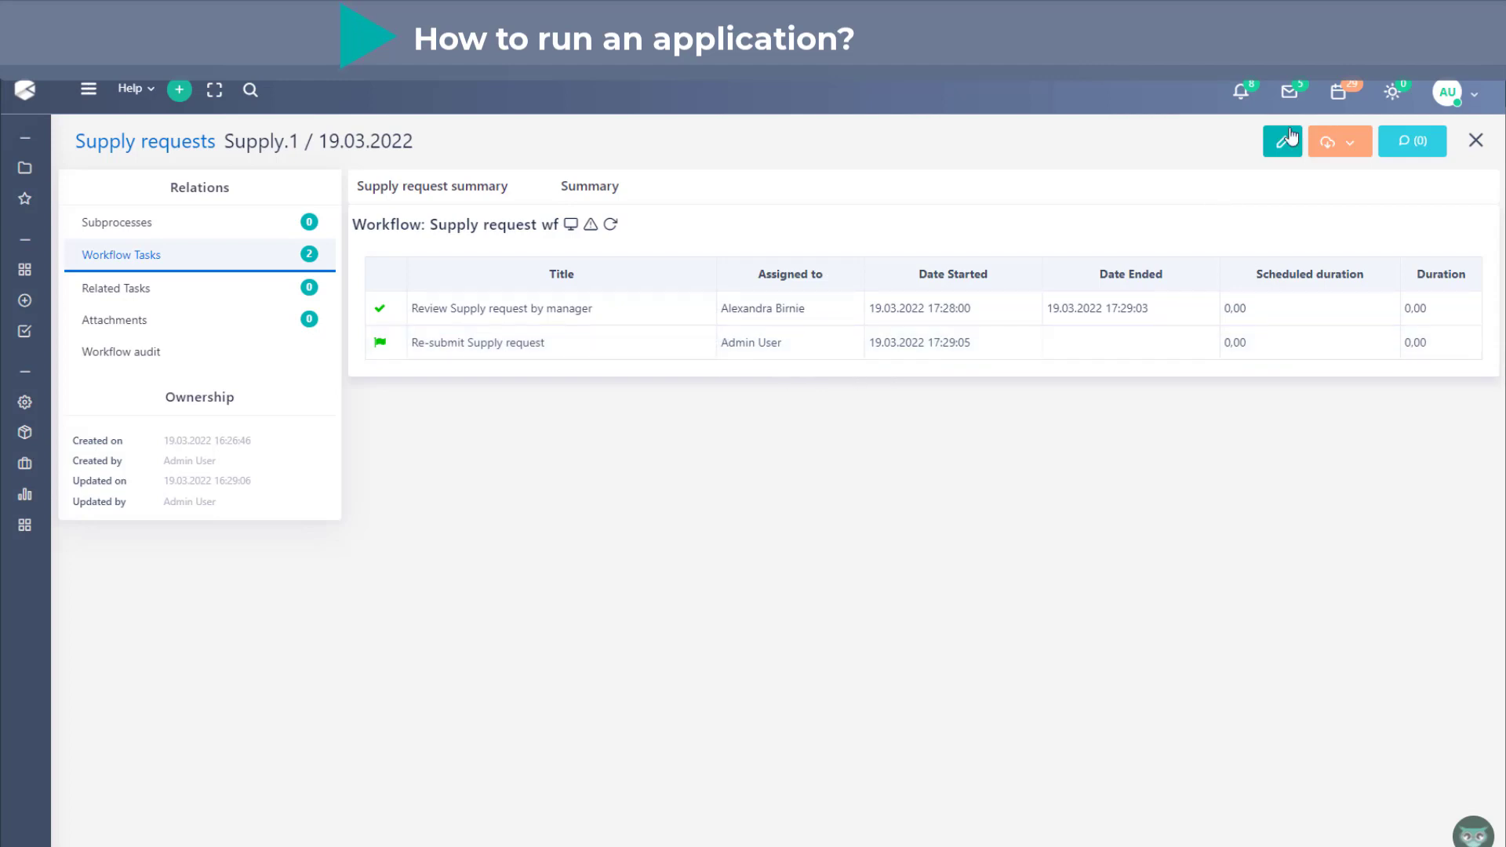
left_click(1341, 93)
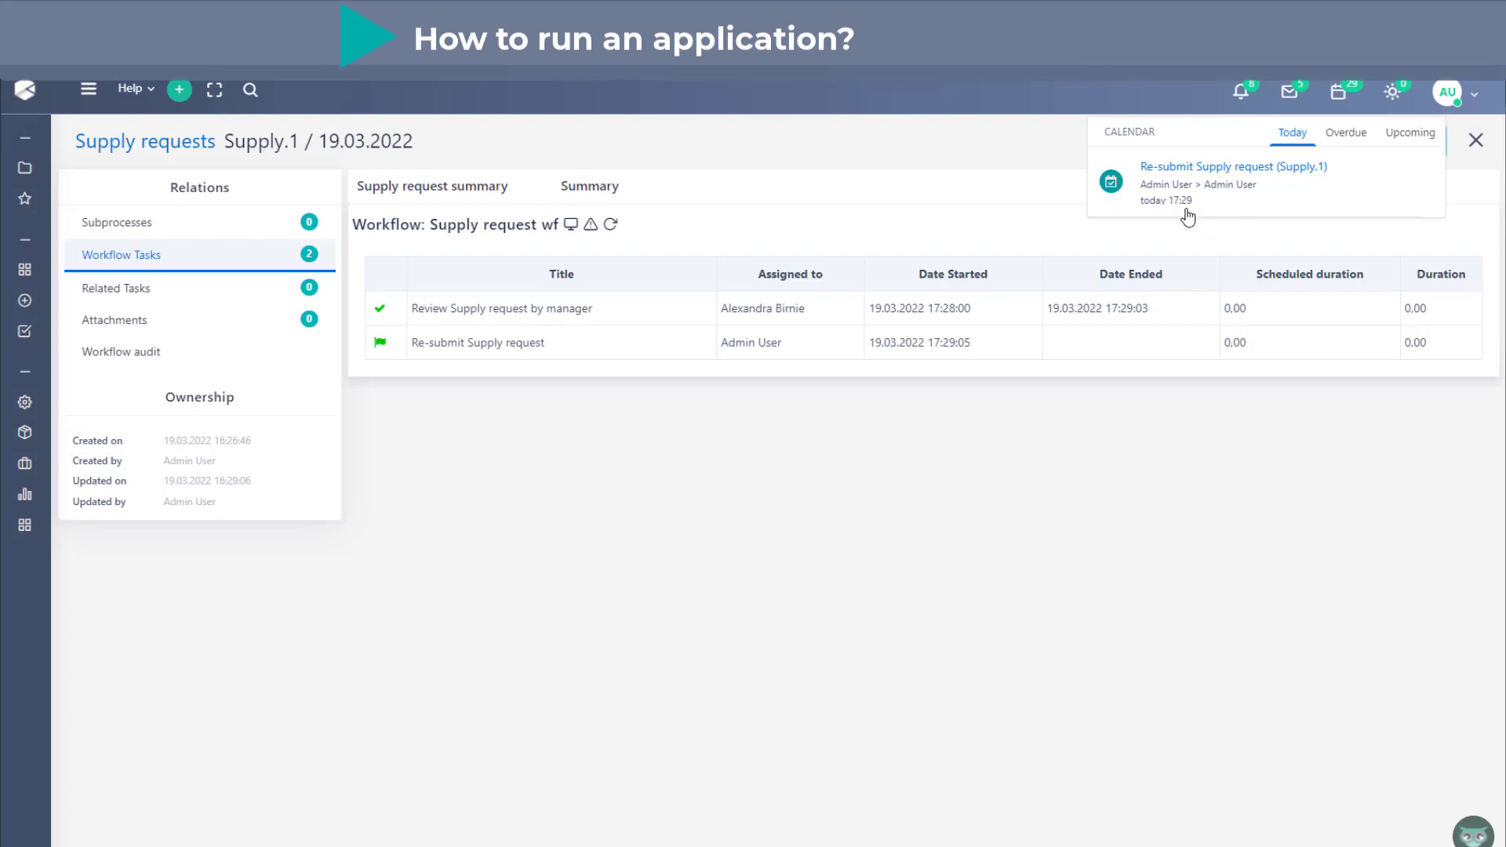
left_click(1032, 423)
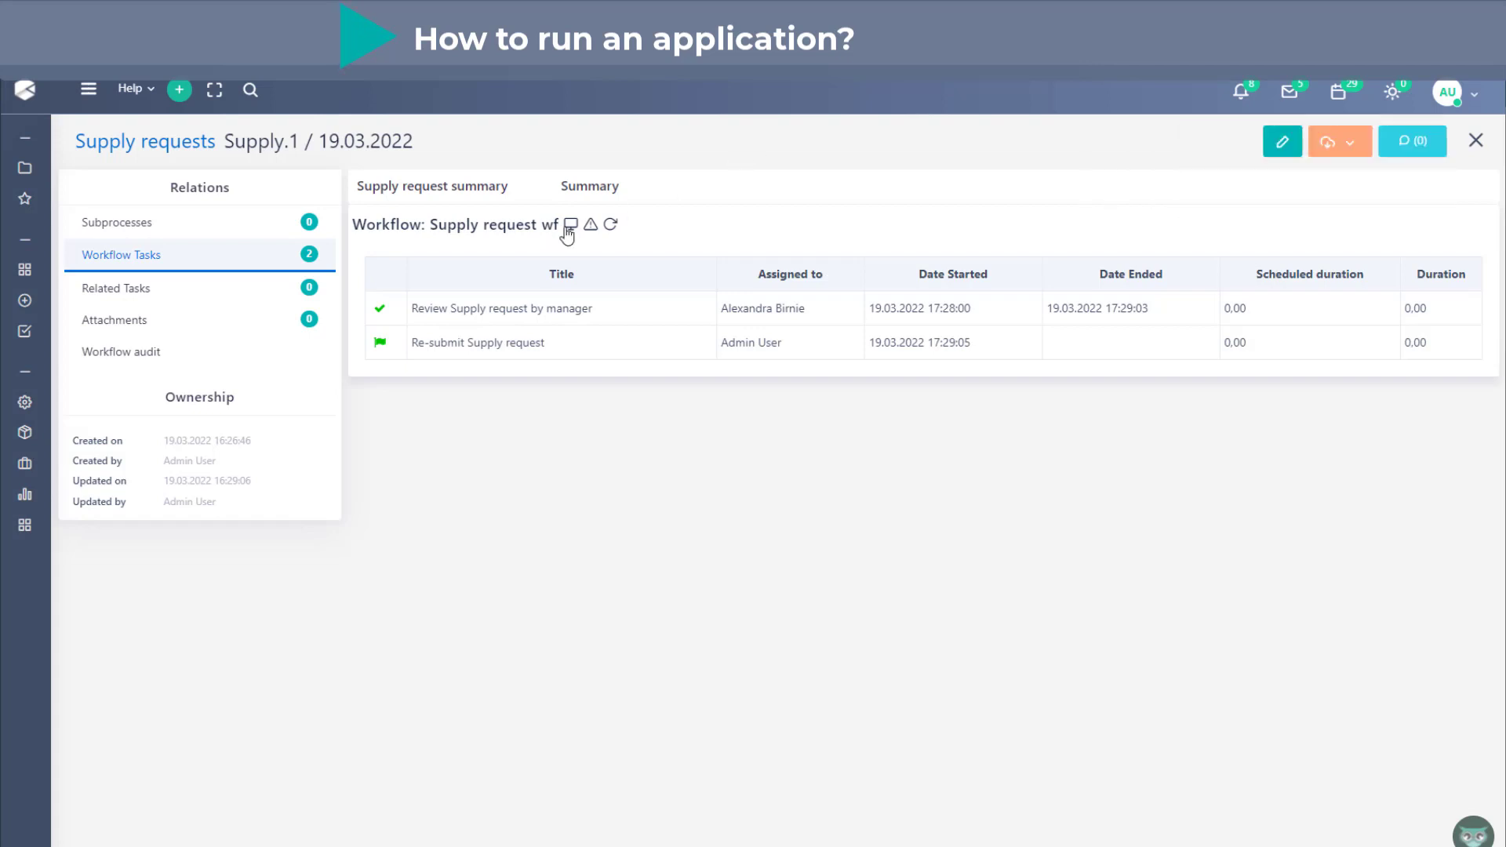
- View the Supply.1 workflow run diagram, then switch to Gmail and read the "Your request has been rejected" email and its rejection reason
left_click(570, 226)
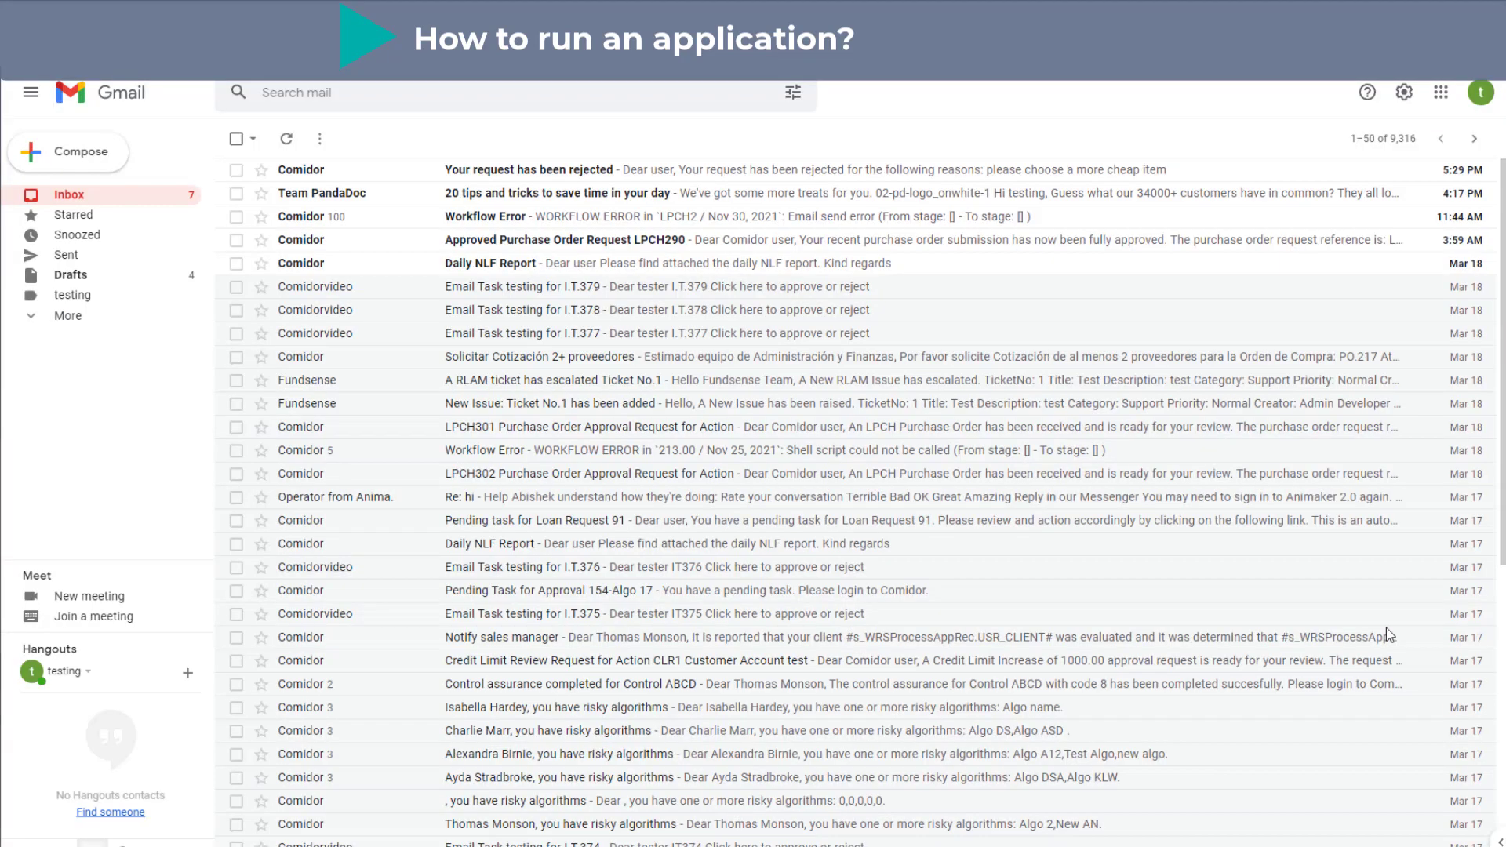
left_click(718, 179)
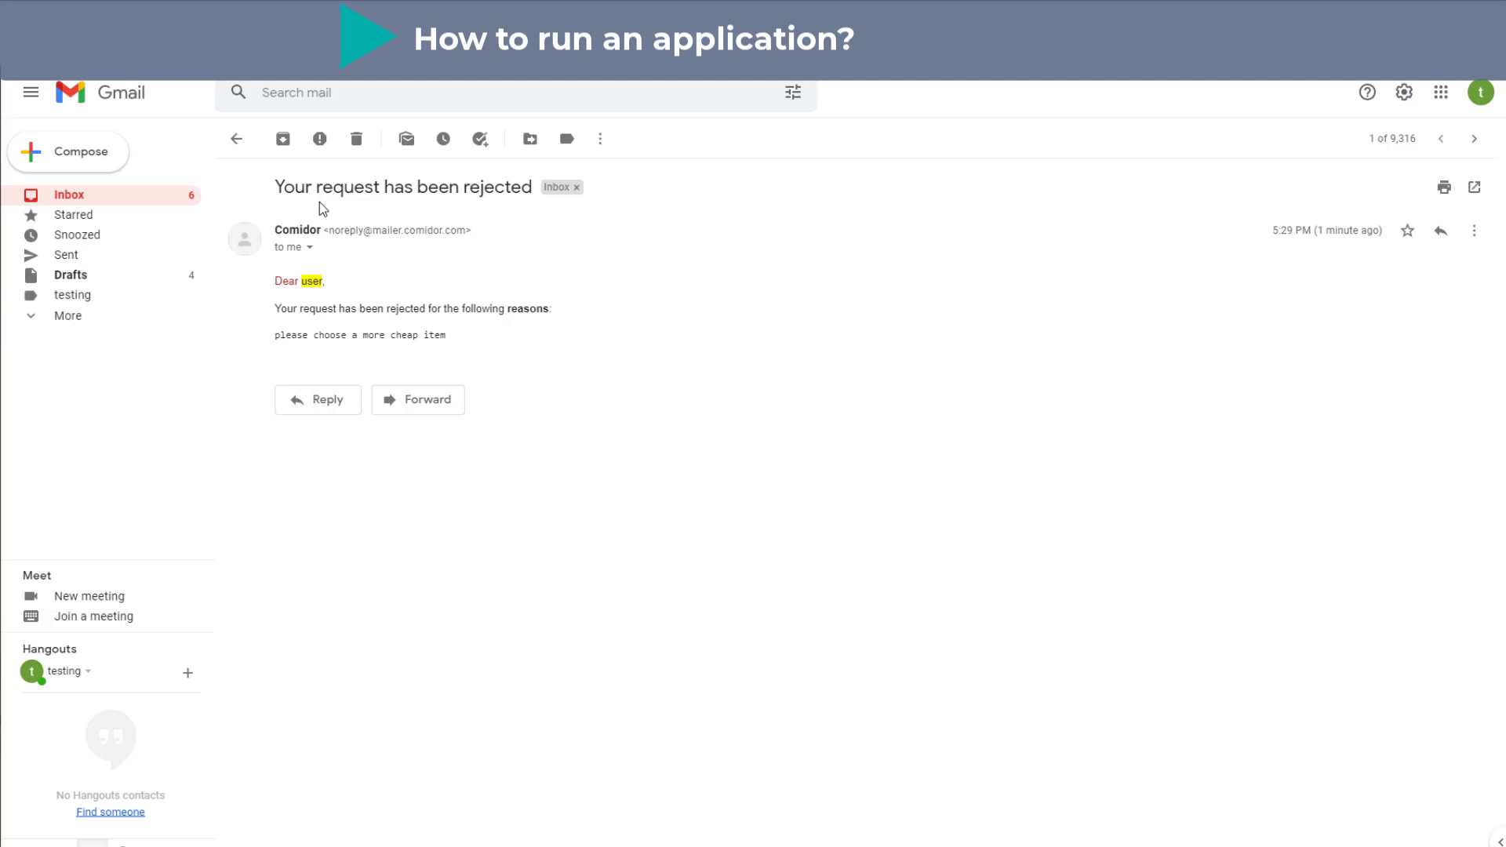
left_click_drag(275, 335, 472, 342)
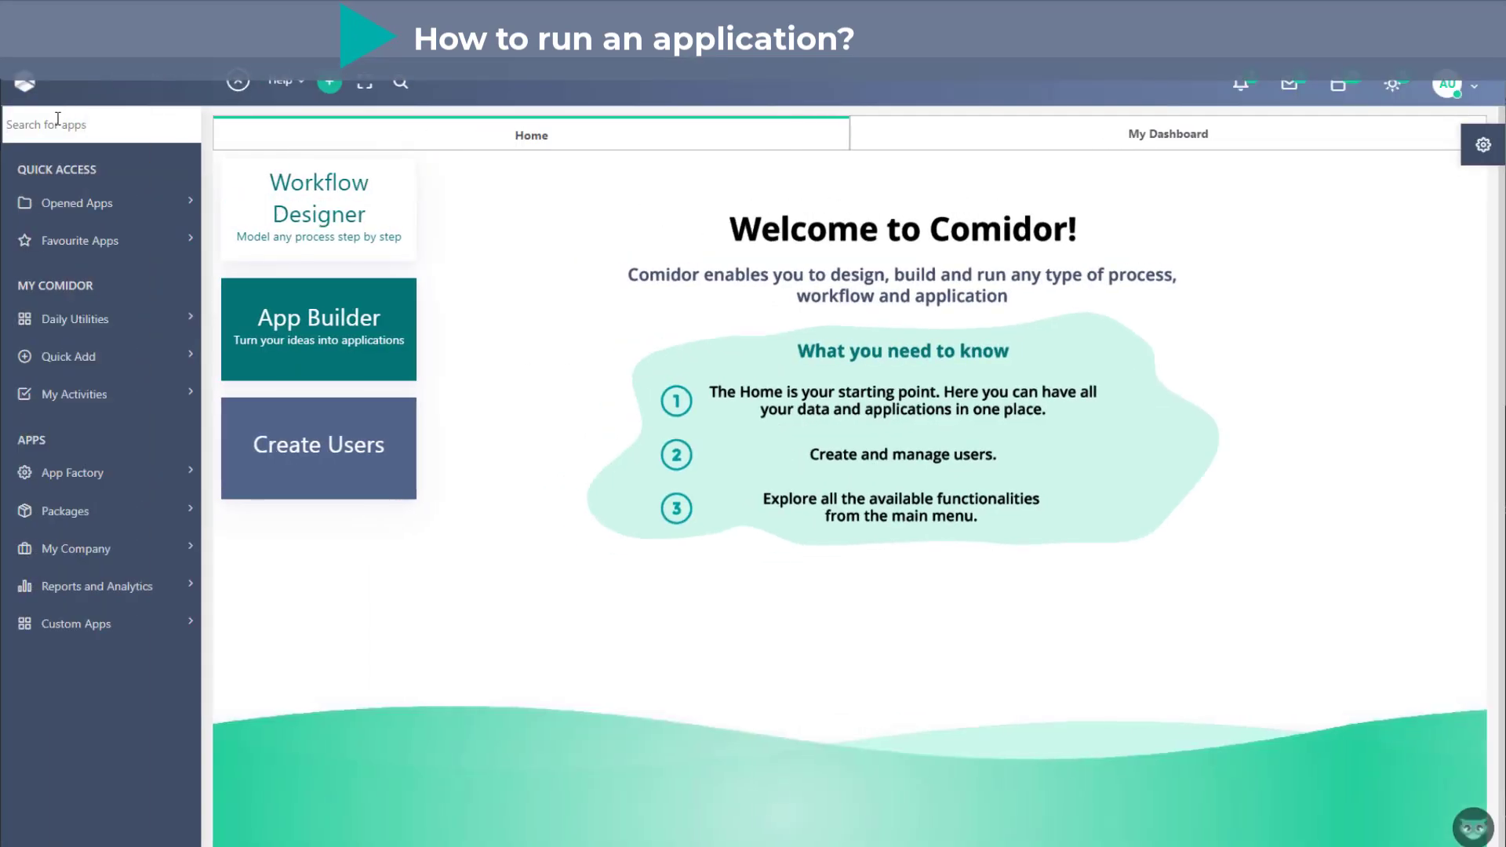
- Find the Supply request quick-add form and start a new request with supply type Software and item Antivirus
type("suppl")
left_click(61, 455)
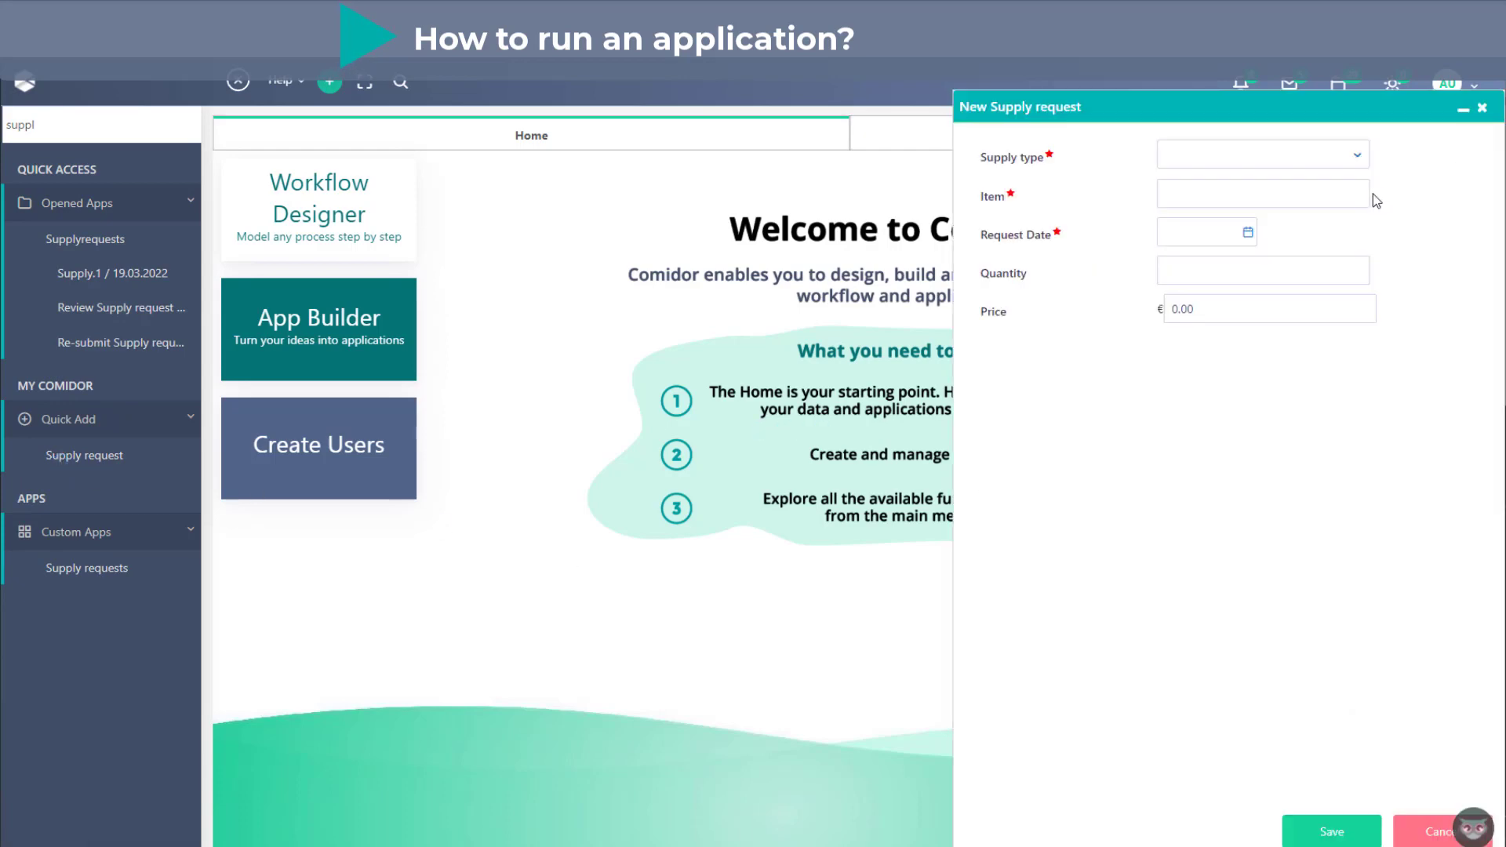
left_click(1320, 163)
left_click(1291, 244)
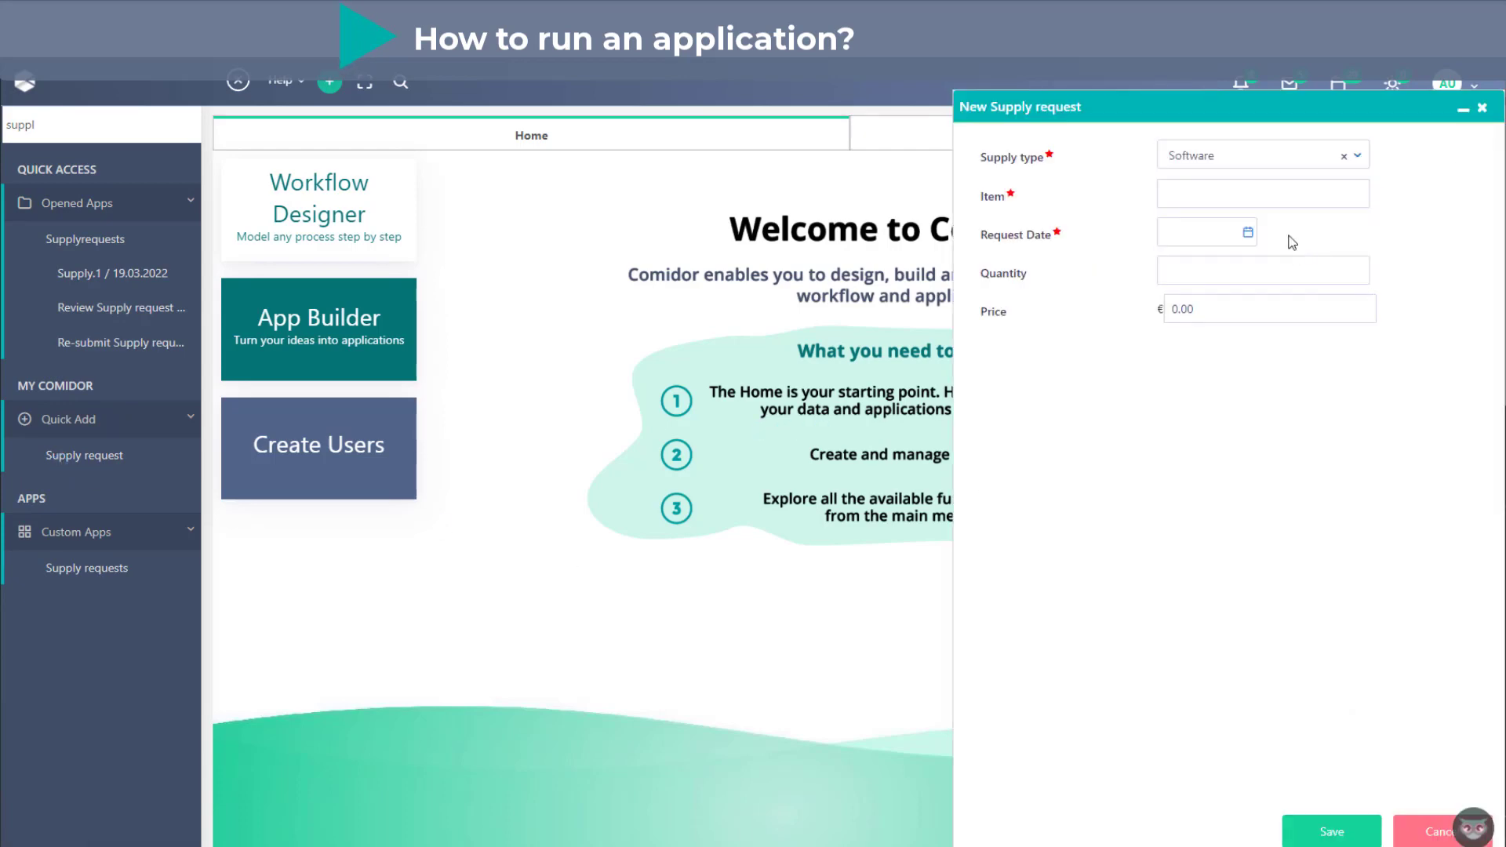
left_click(1248, 192)
type("A")
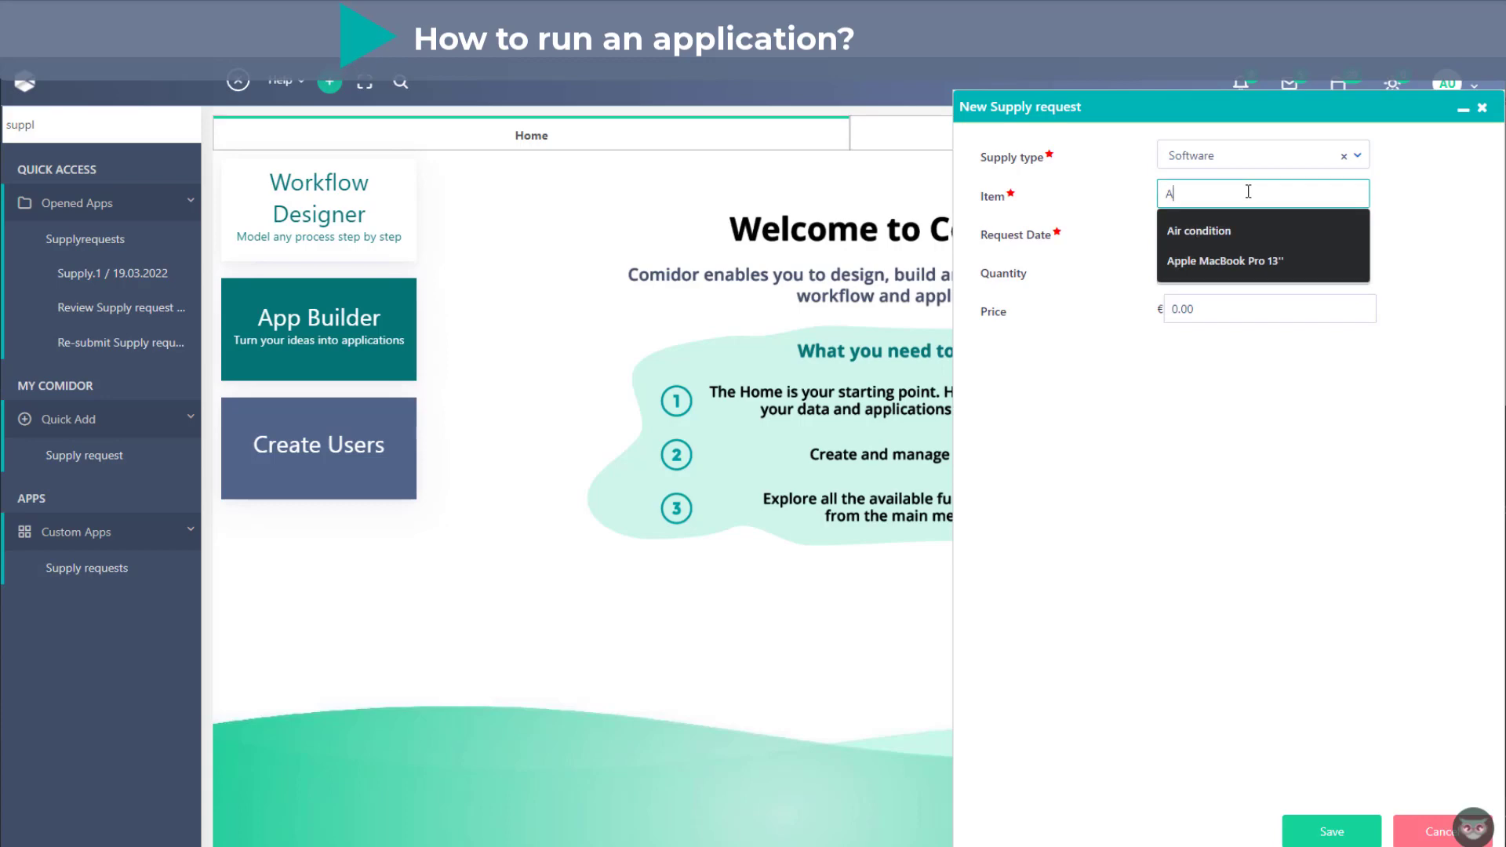
type("ntivirus")
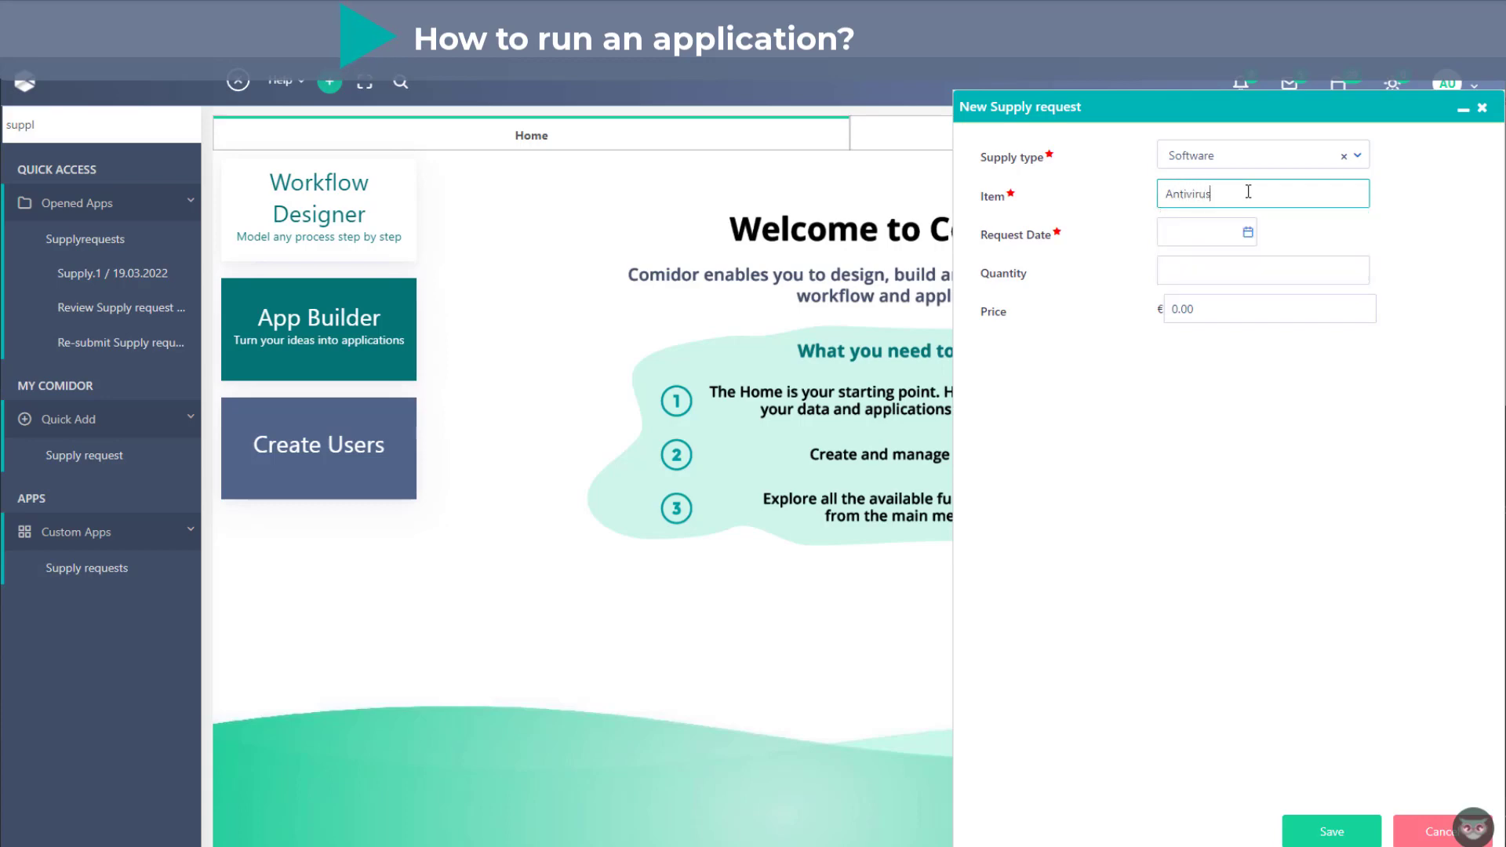
- Set the request date to 29.03.2022 and the quantity to 2, and save the new supply request
left_click(1248, 232)
left_click(1241, 403)
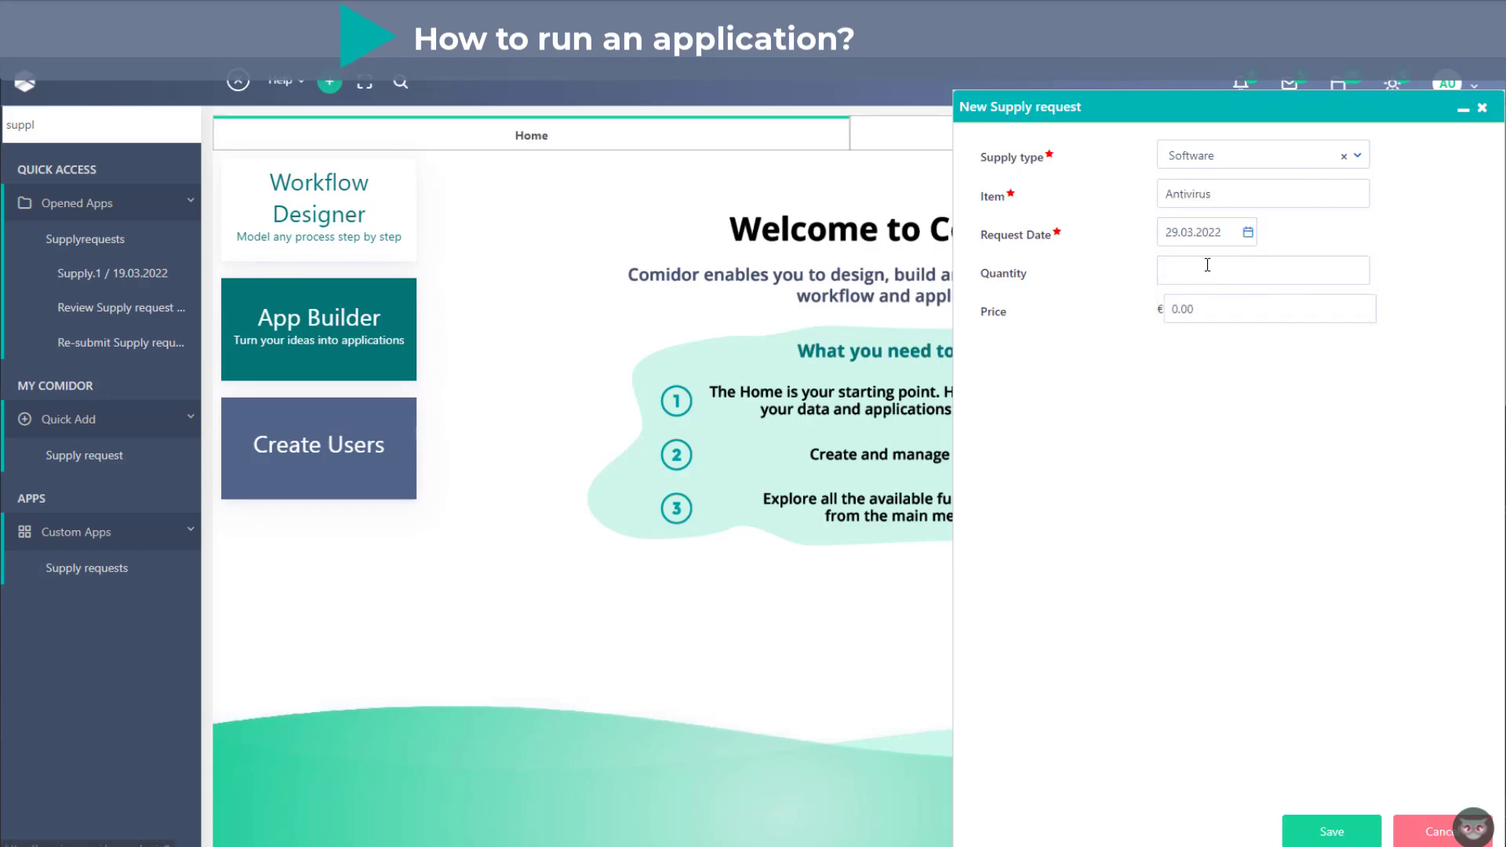
left_click(1208, 268)
left_click(1171, 335)
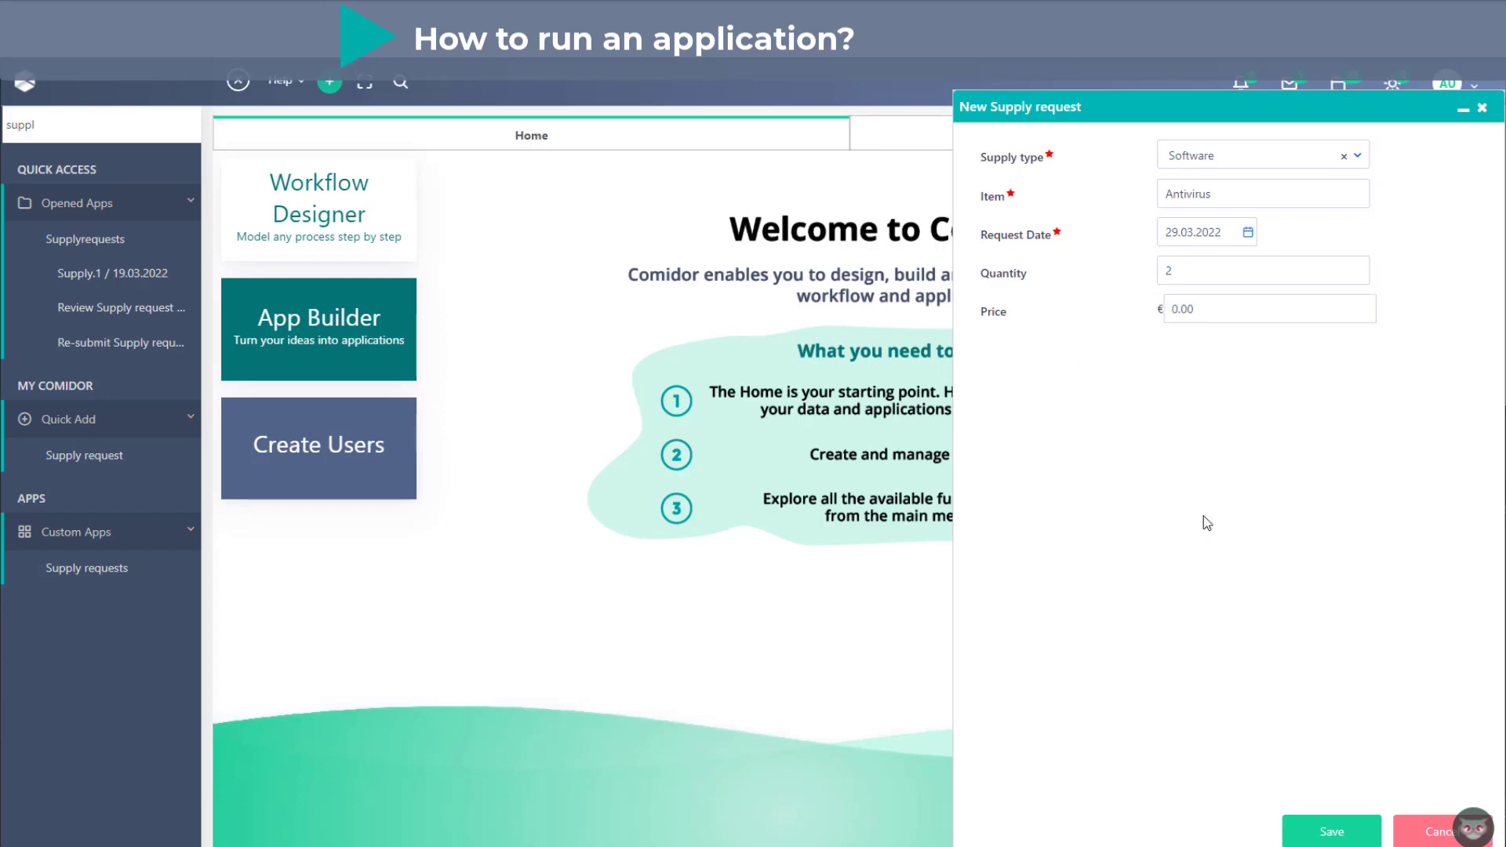
left_click(1334, 832)
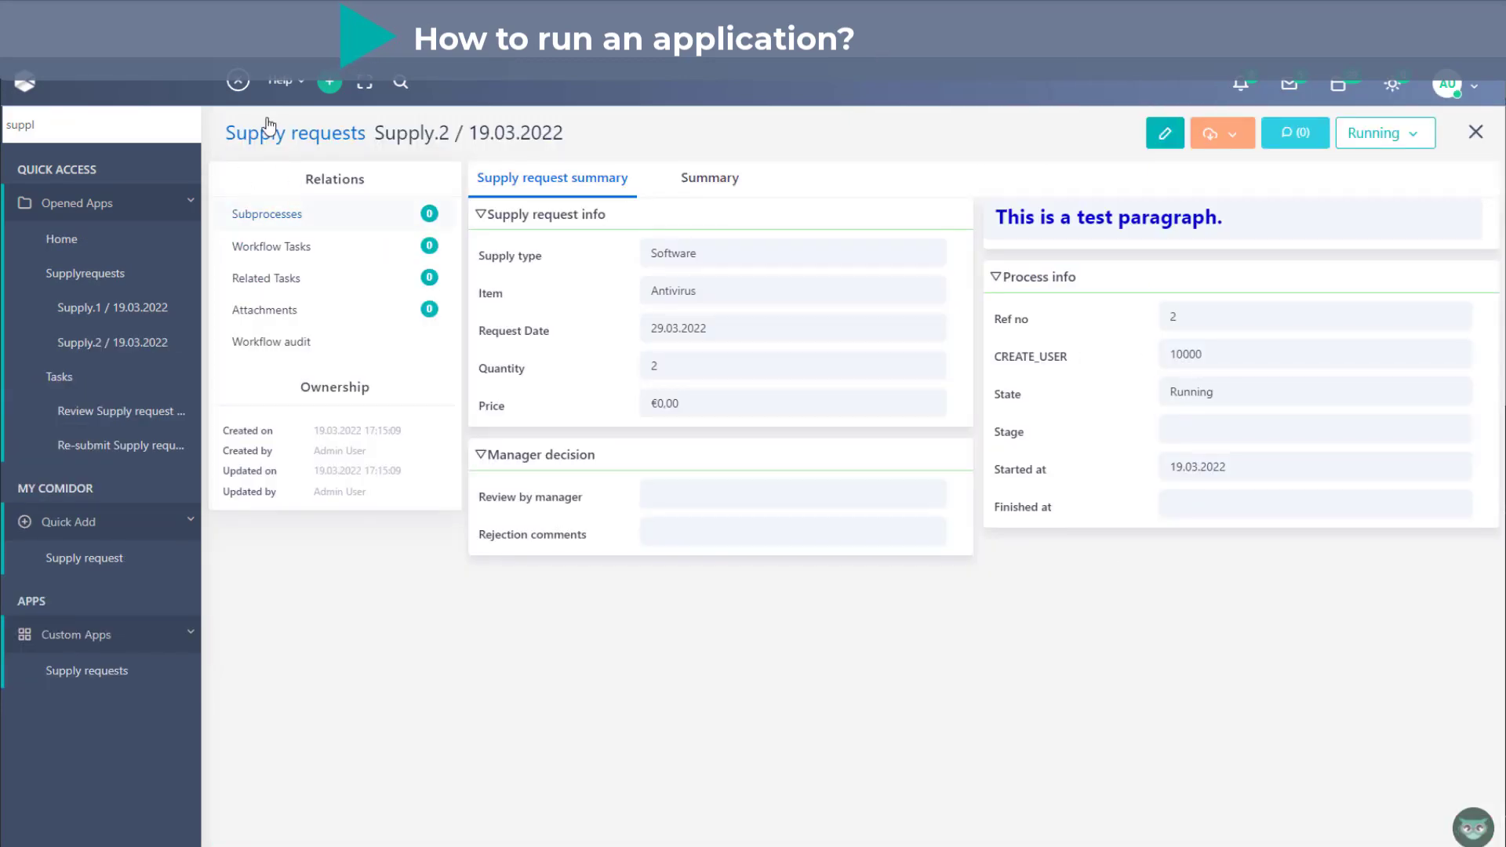
- Complete the Supply.2 request's Review Supply request by manager task with Review by manager set to Approve, and save it
left_click(238, 81)
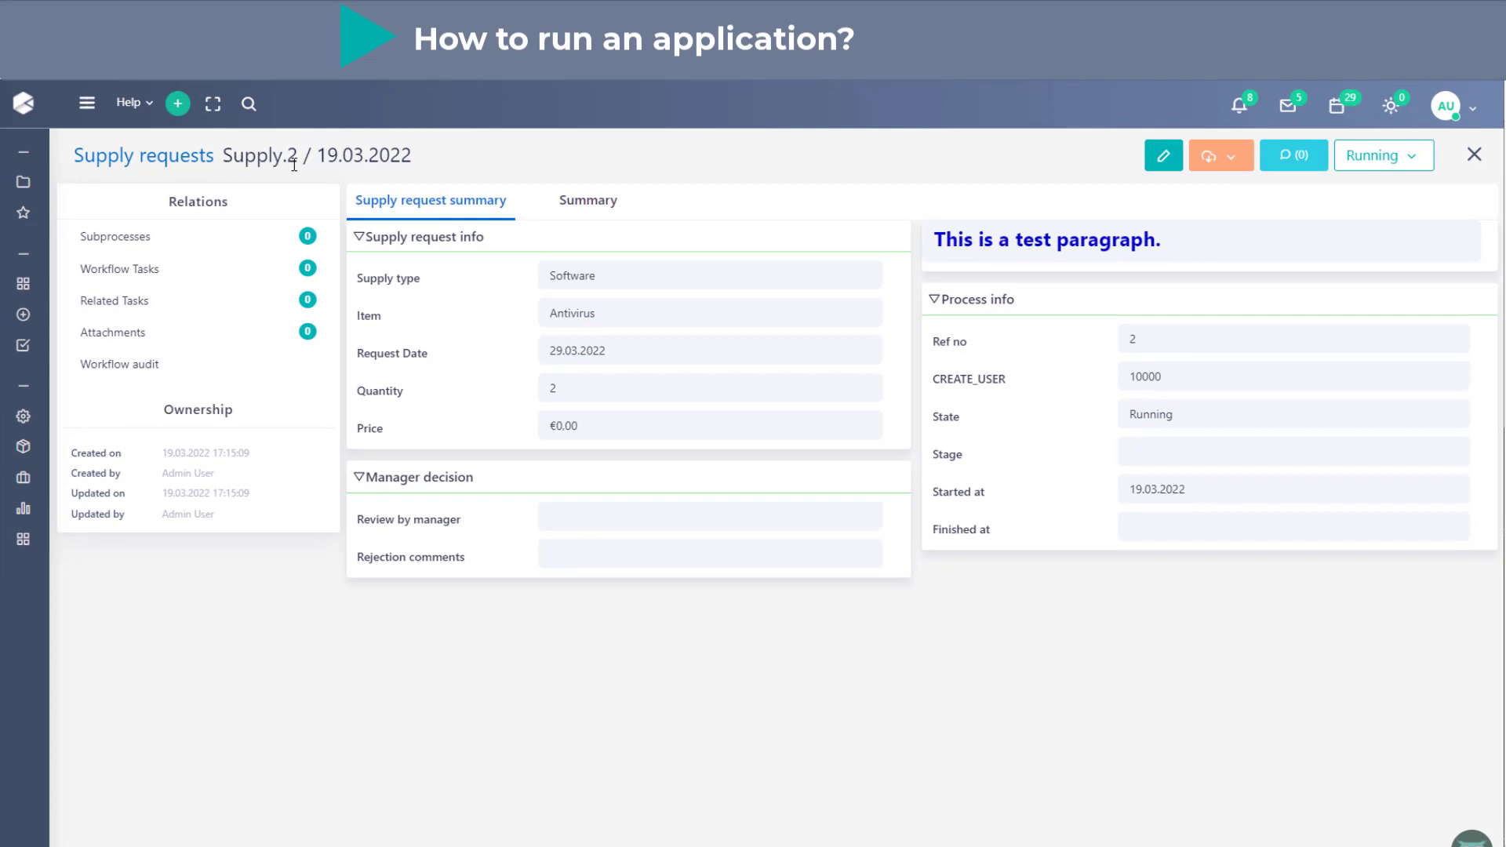
left_click(290, 269)
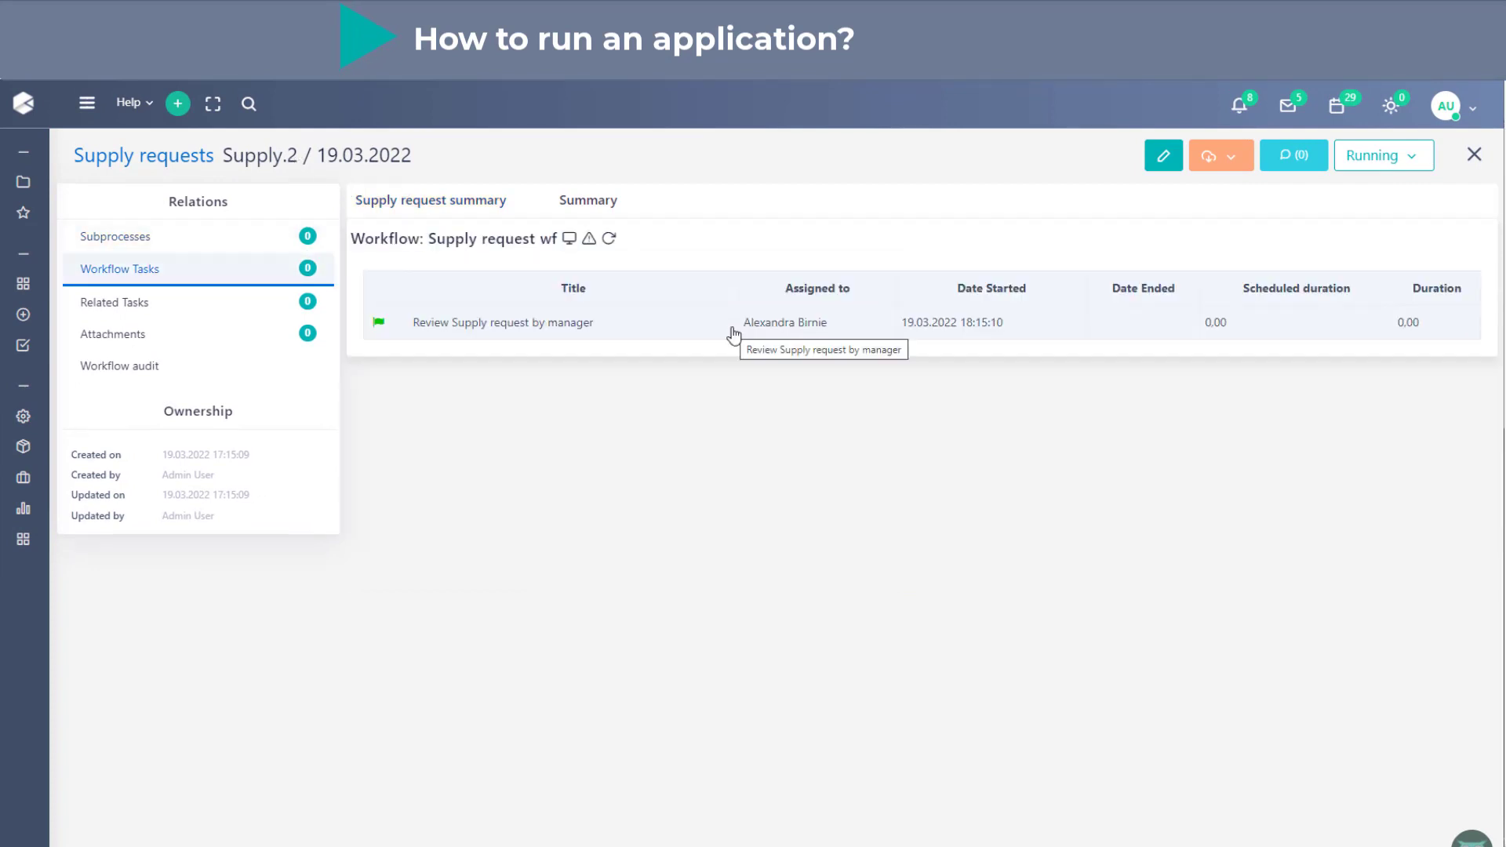
left_click(732, 330)
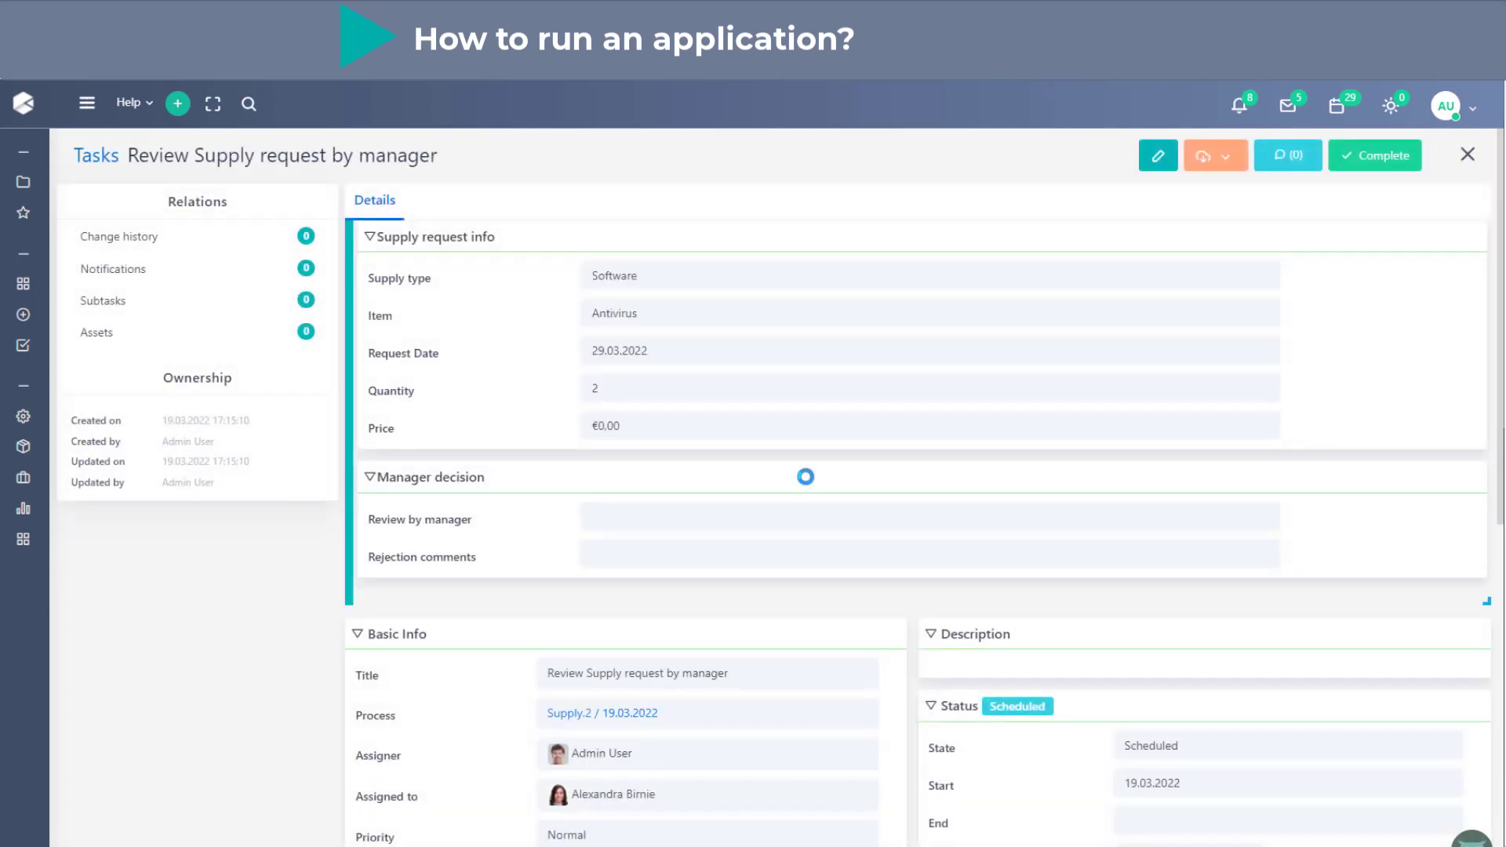
left_click(1385, 174)
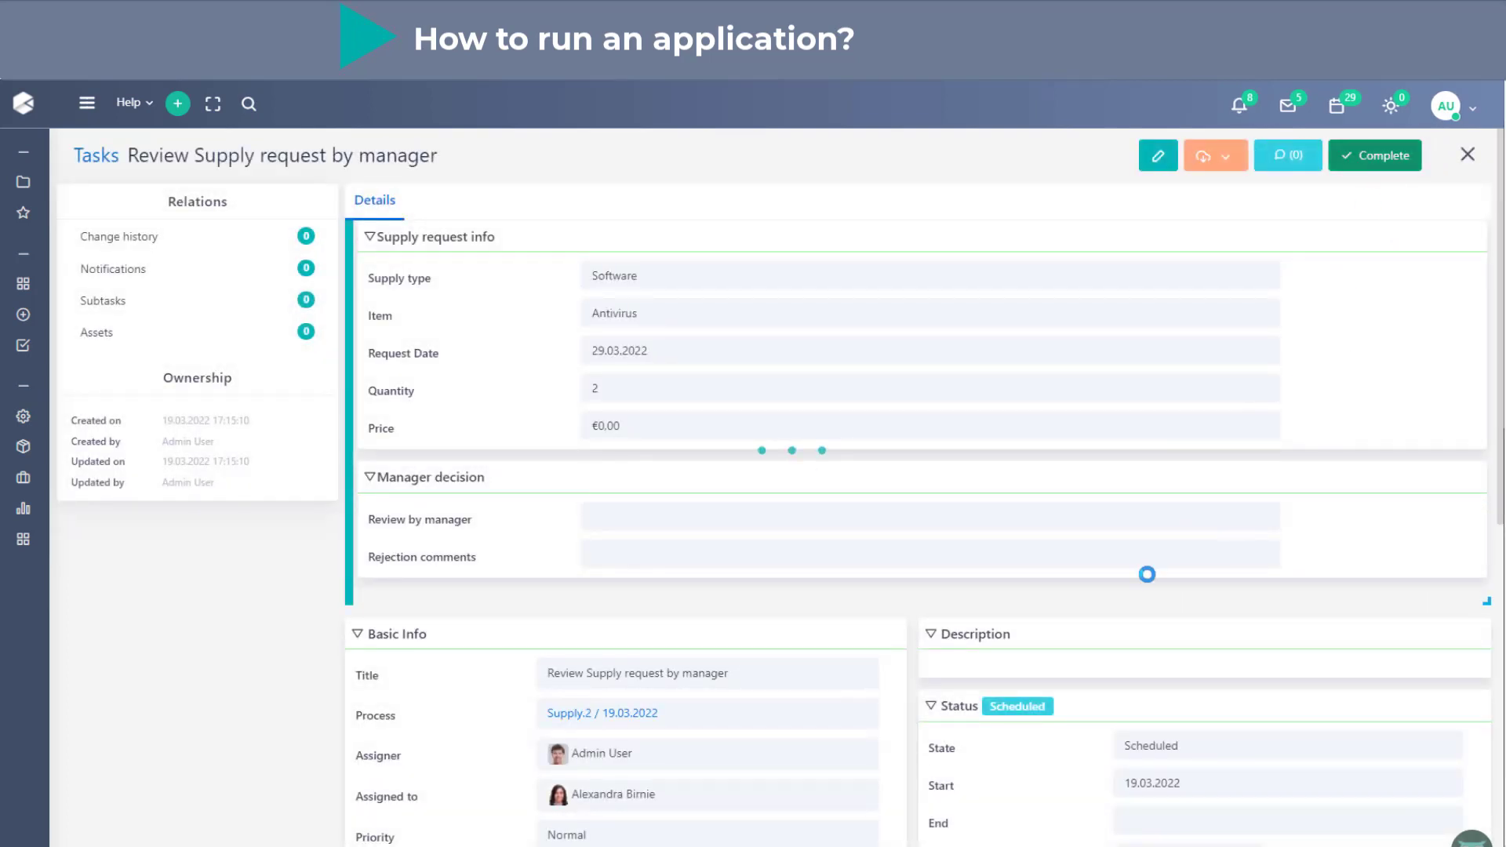
left_click(673, 533)
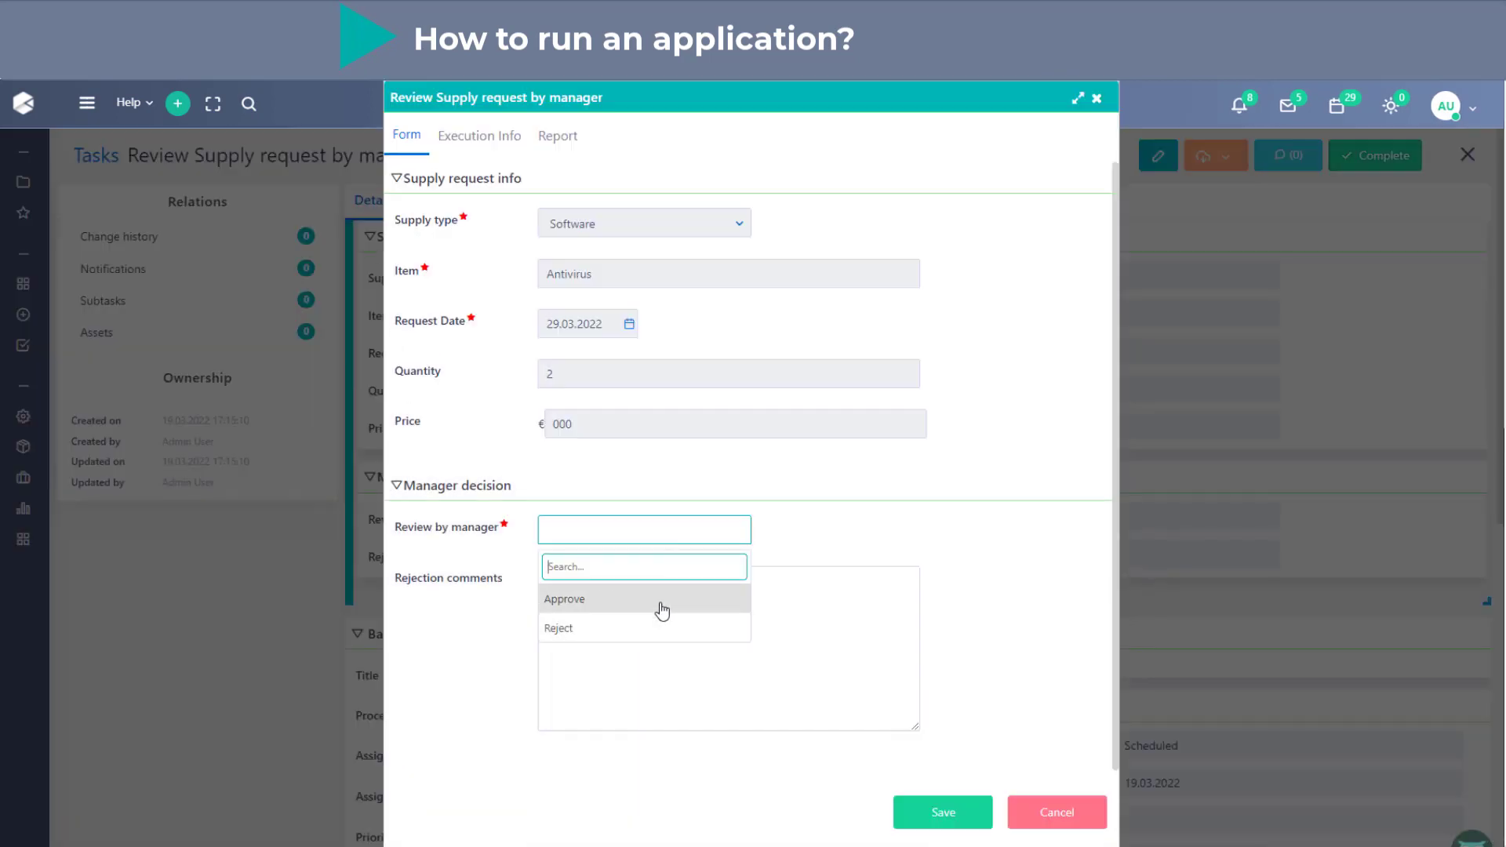
left_click(662, 605)
left_click(898, 808)
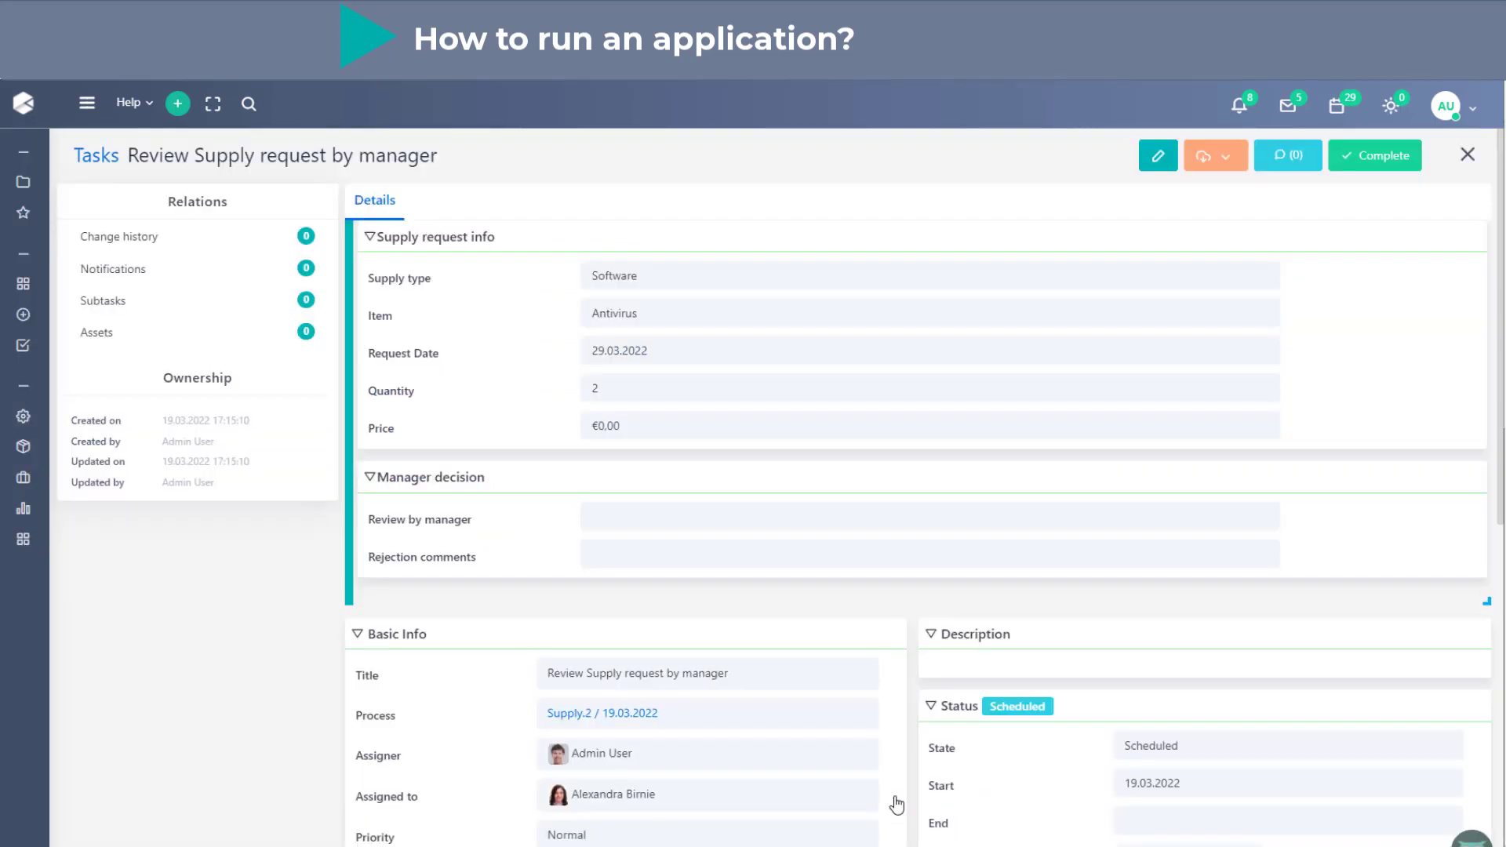
- Return to the Supply.2 process and examine its workflow tasks and workflow run diagram
left_click(649, 715)
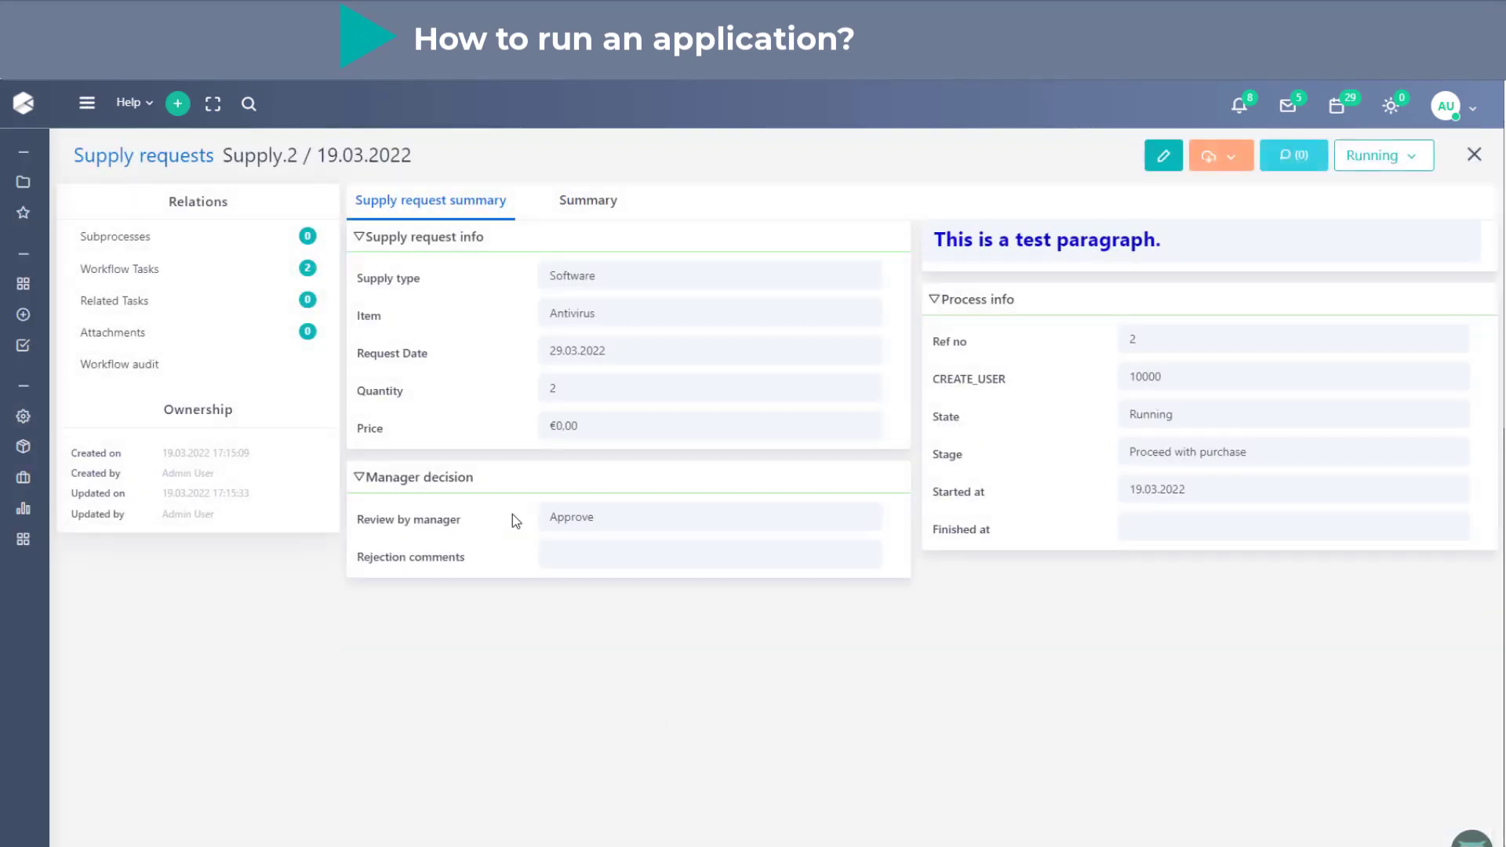
left_click(306, 284)
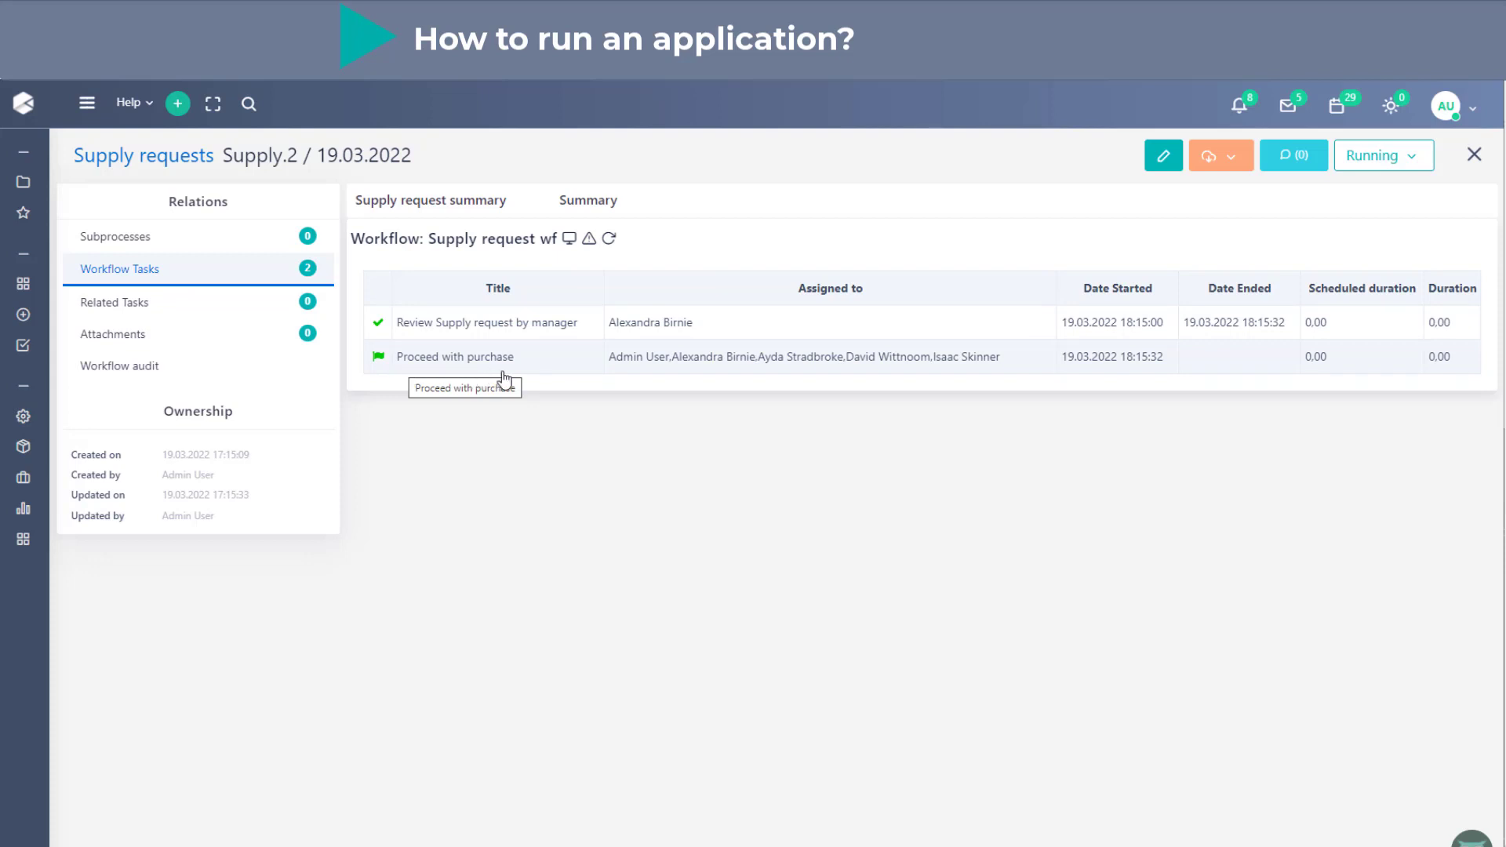
left_click(571, 244)
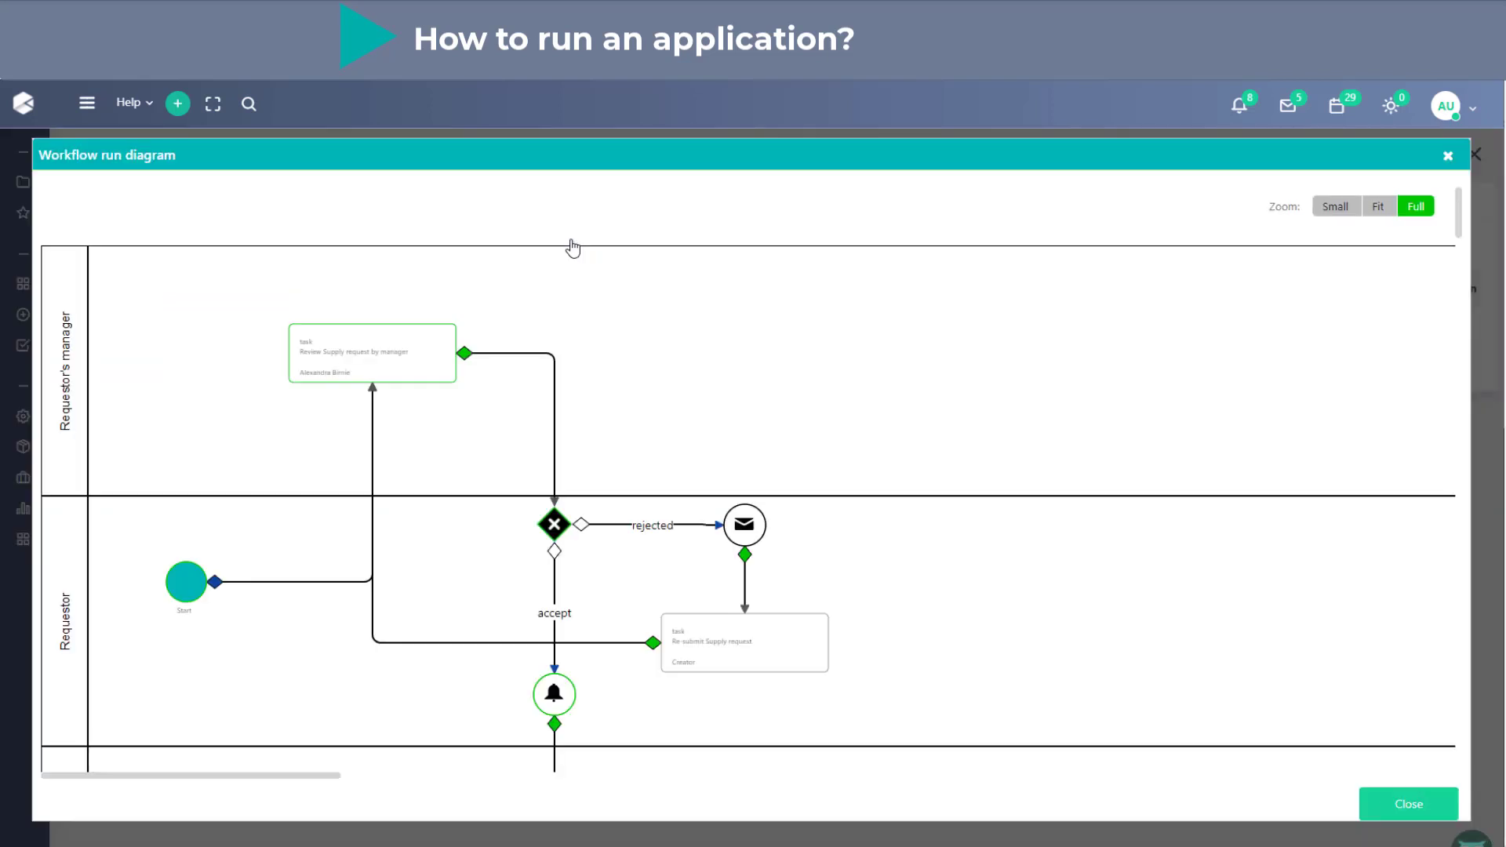
scroll(572, 248, "down", 1)
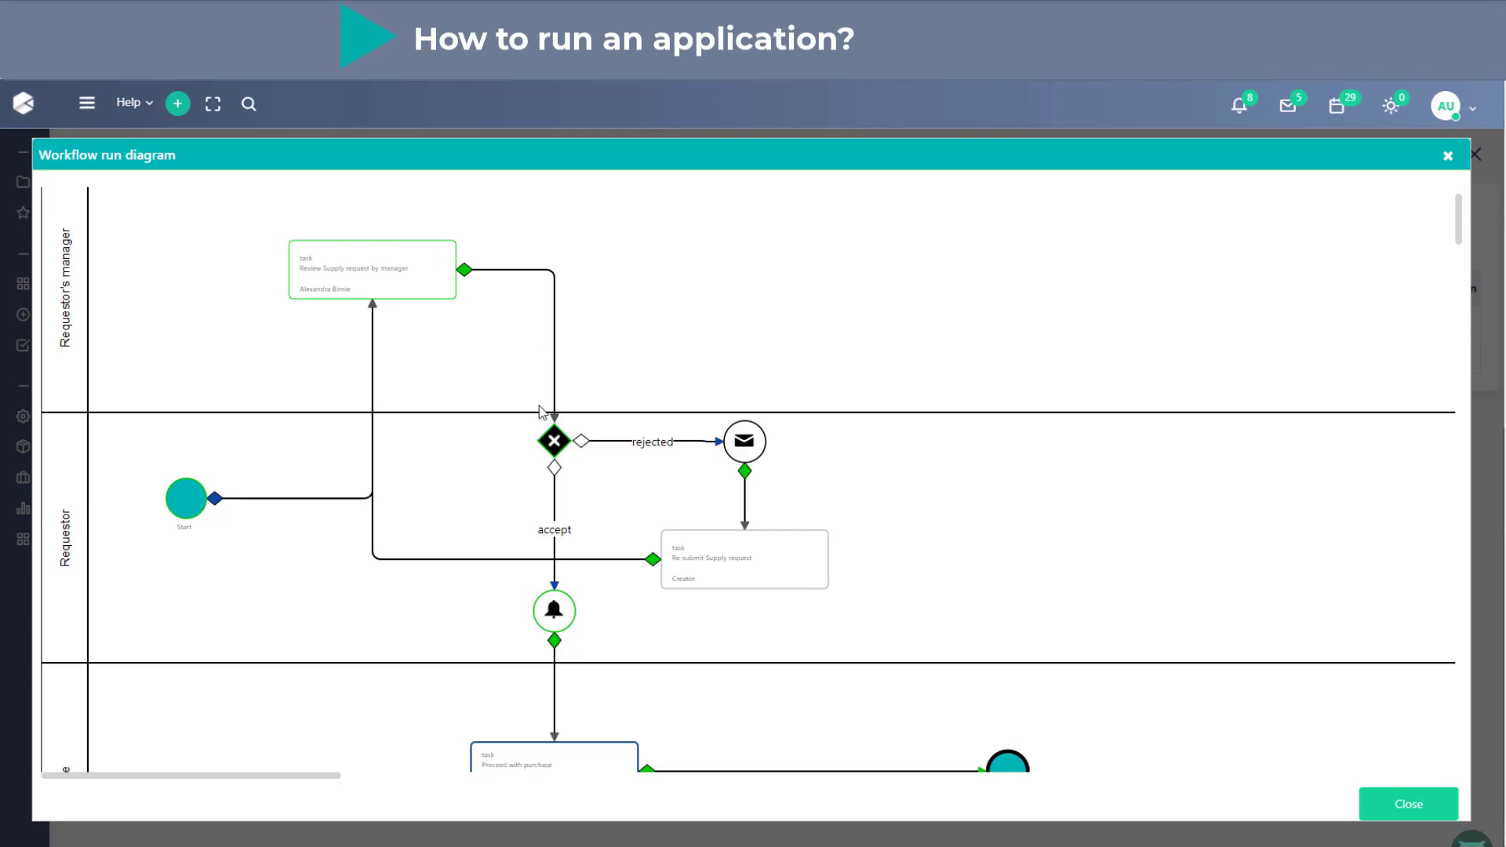
scroll(564, 616, "down", 1)
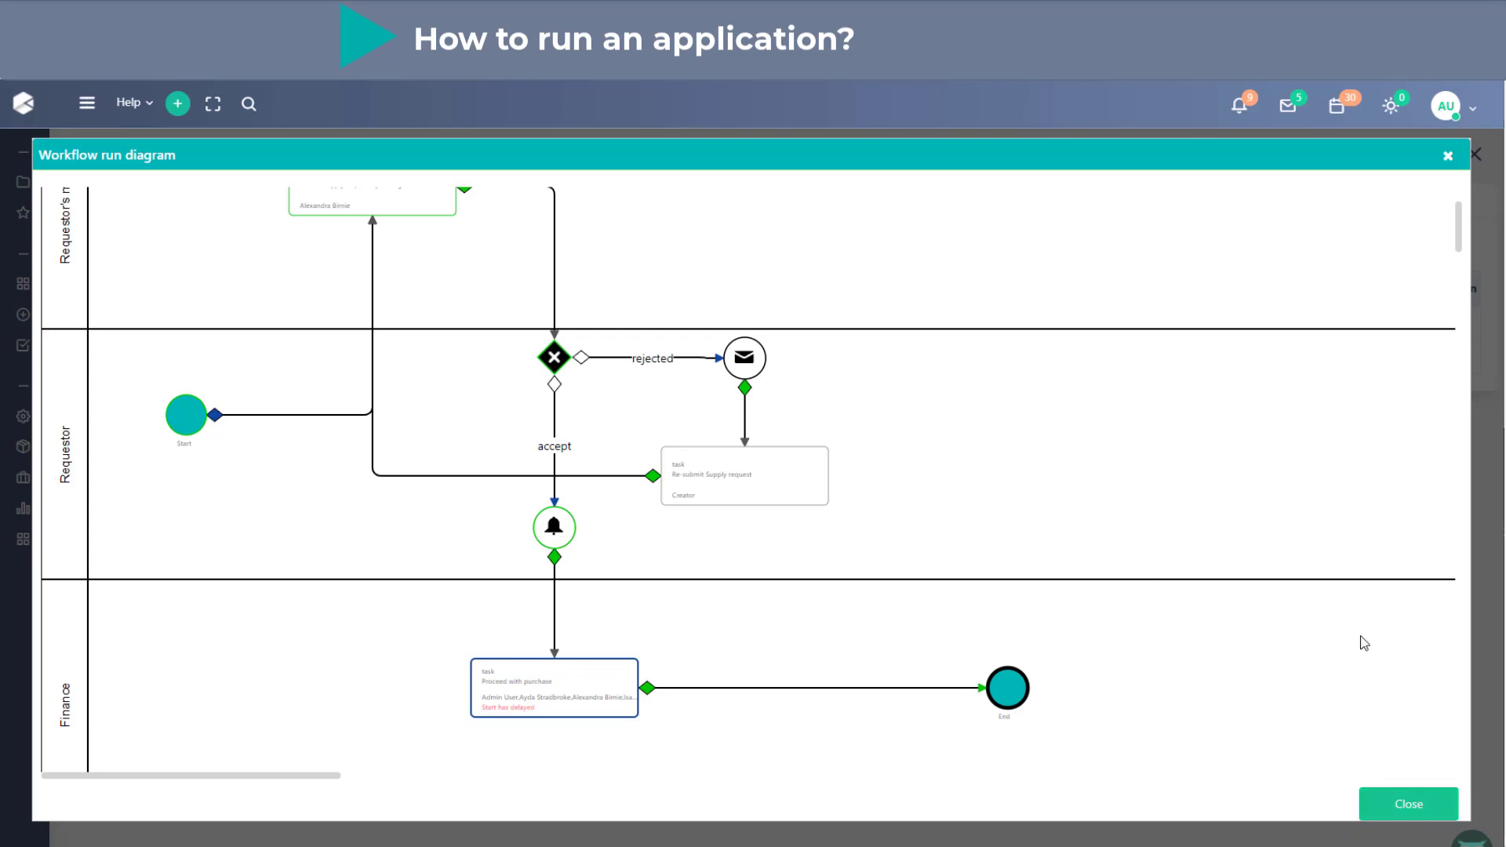
left_click(1412, 801)
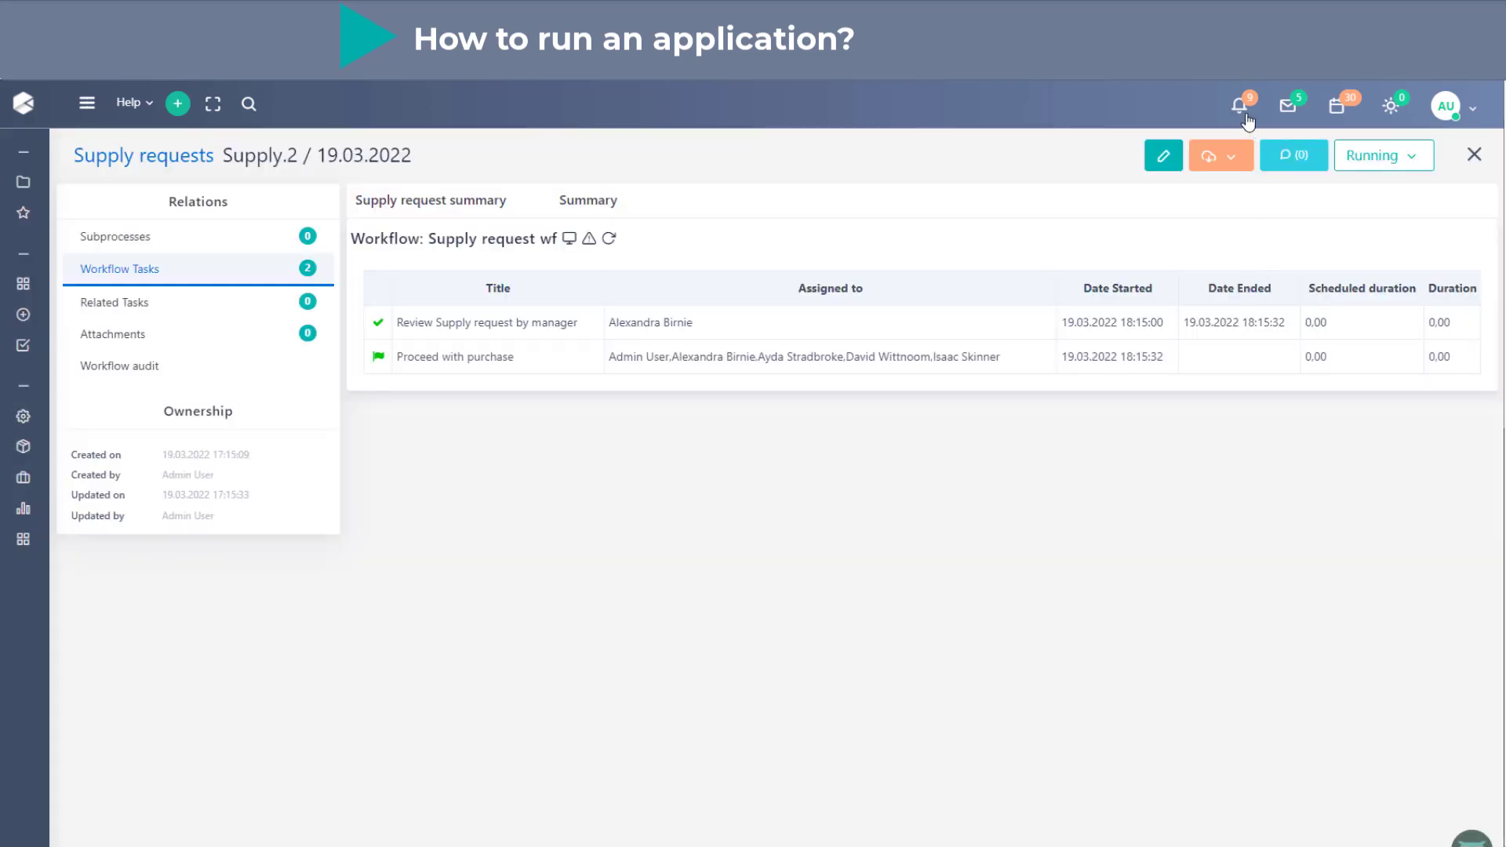
- Check the latest notifications and open the Proceed with purchase (Supply.2) task from today's calendar entries
left_click(1246, 116)
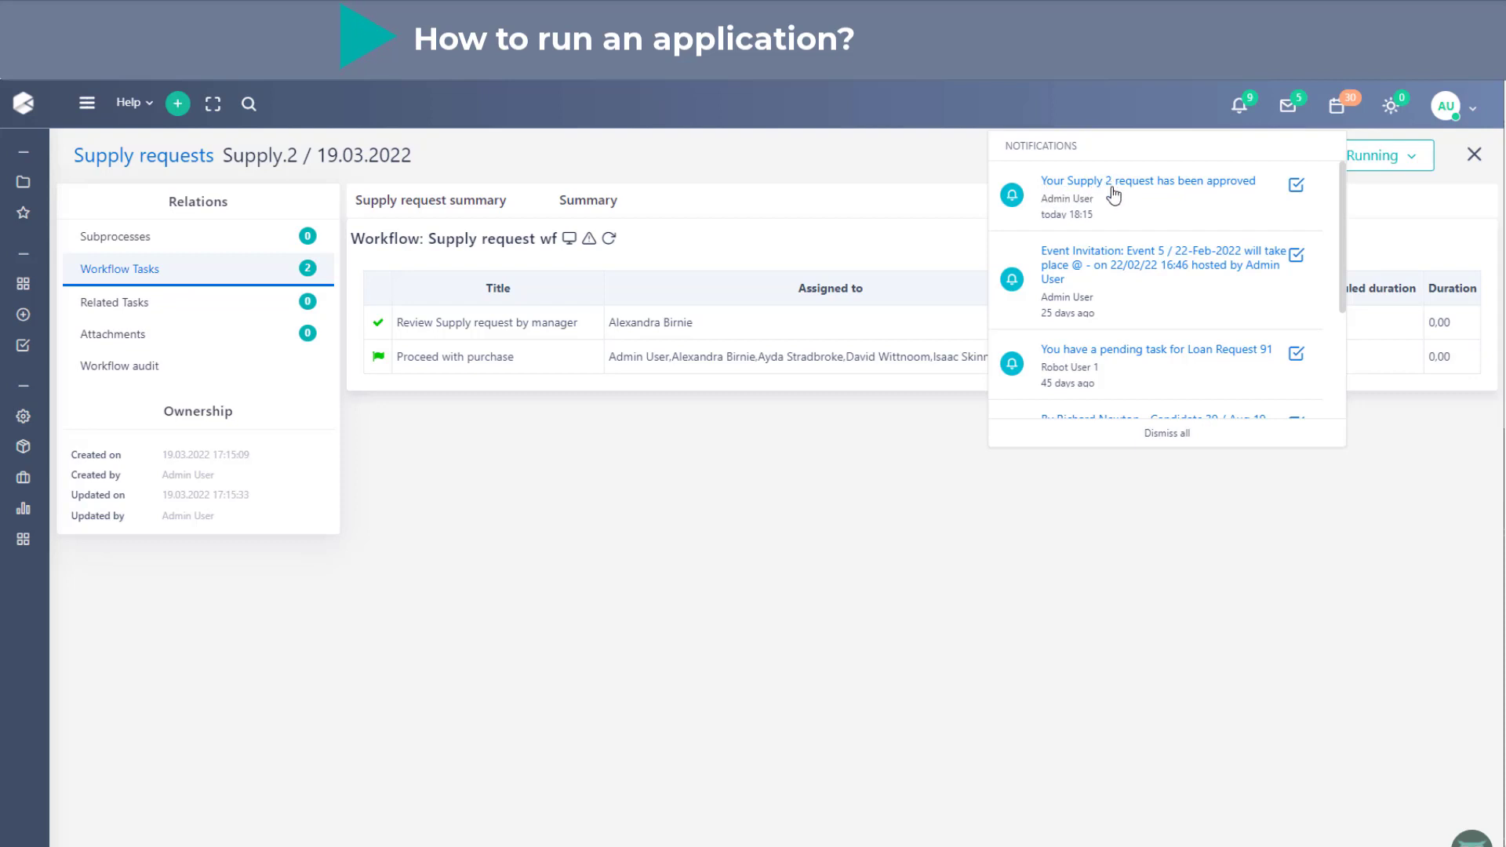
left_click(1337, 114)
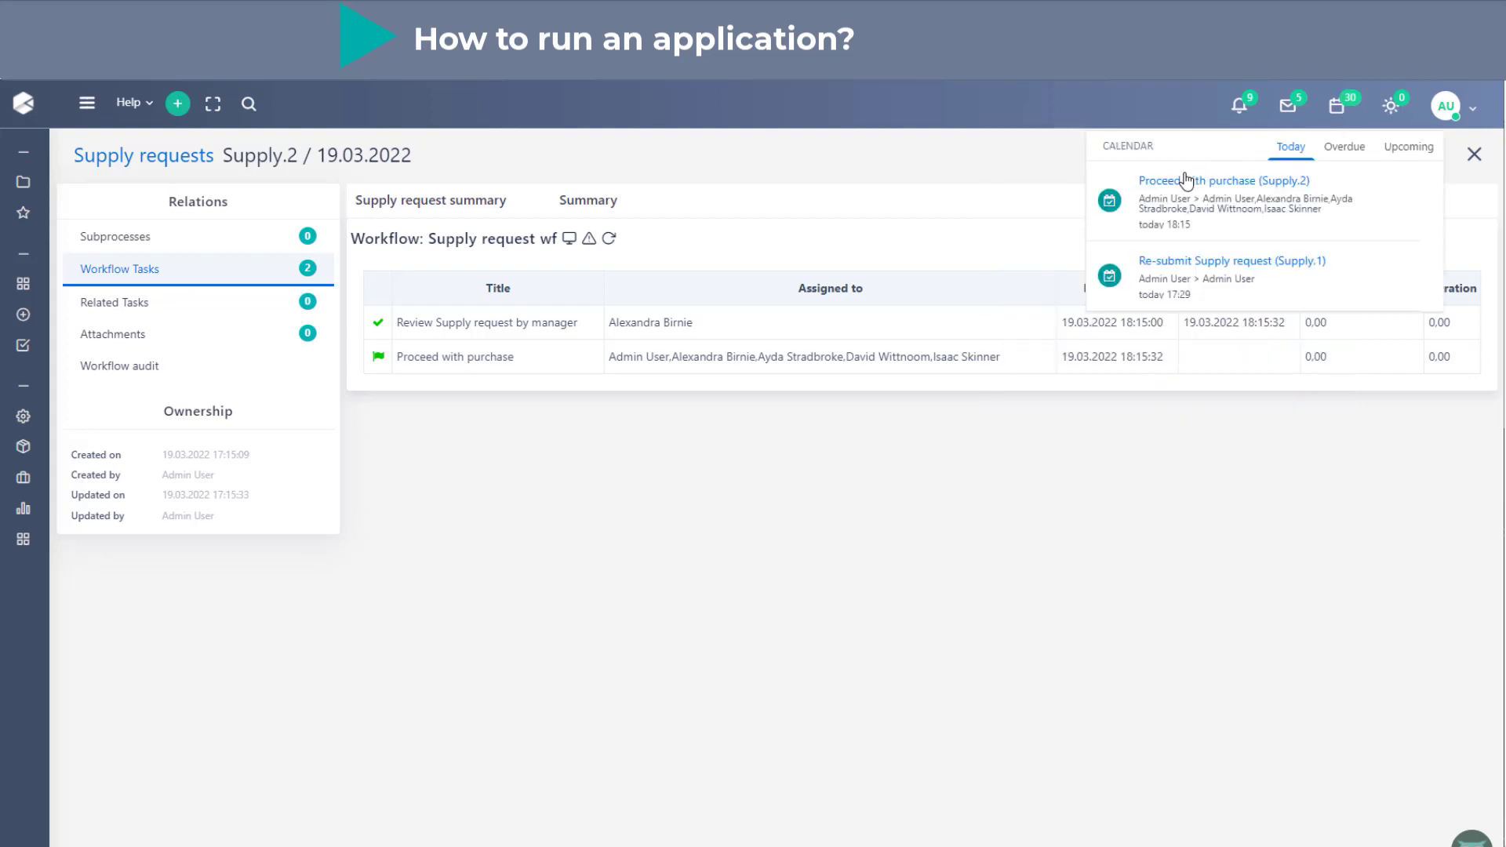
left_click(1264, 188)
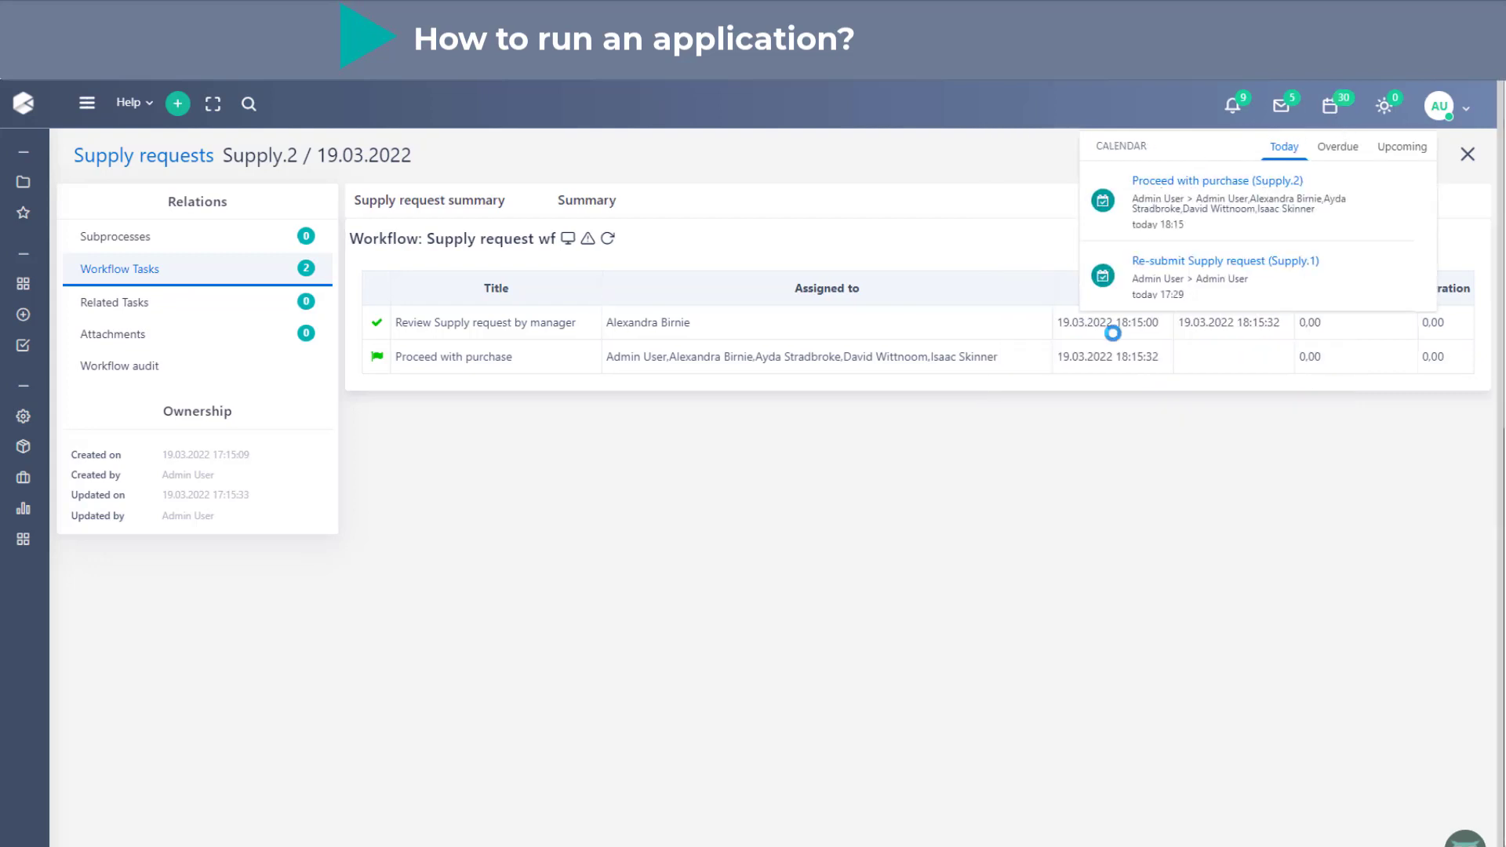
left_click(892, 386)
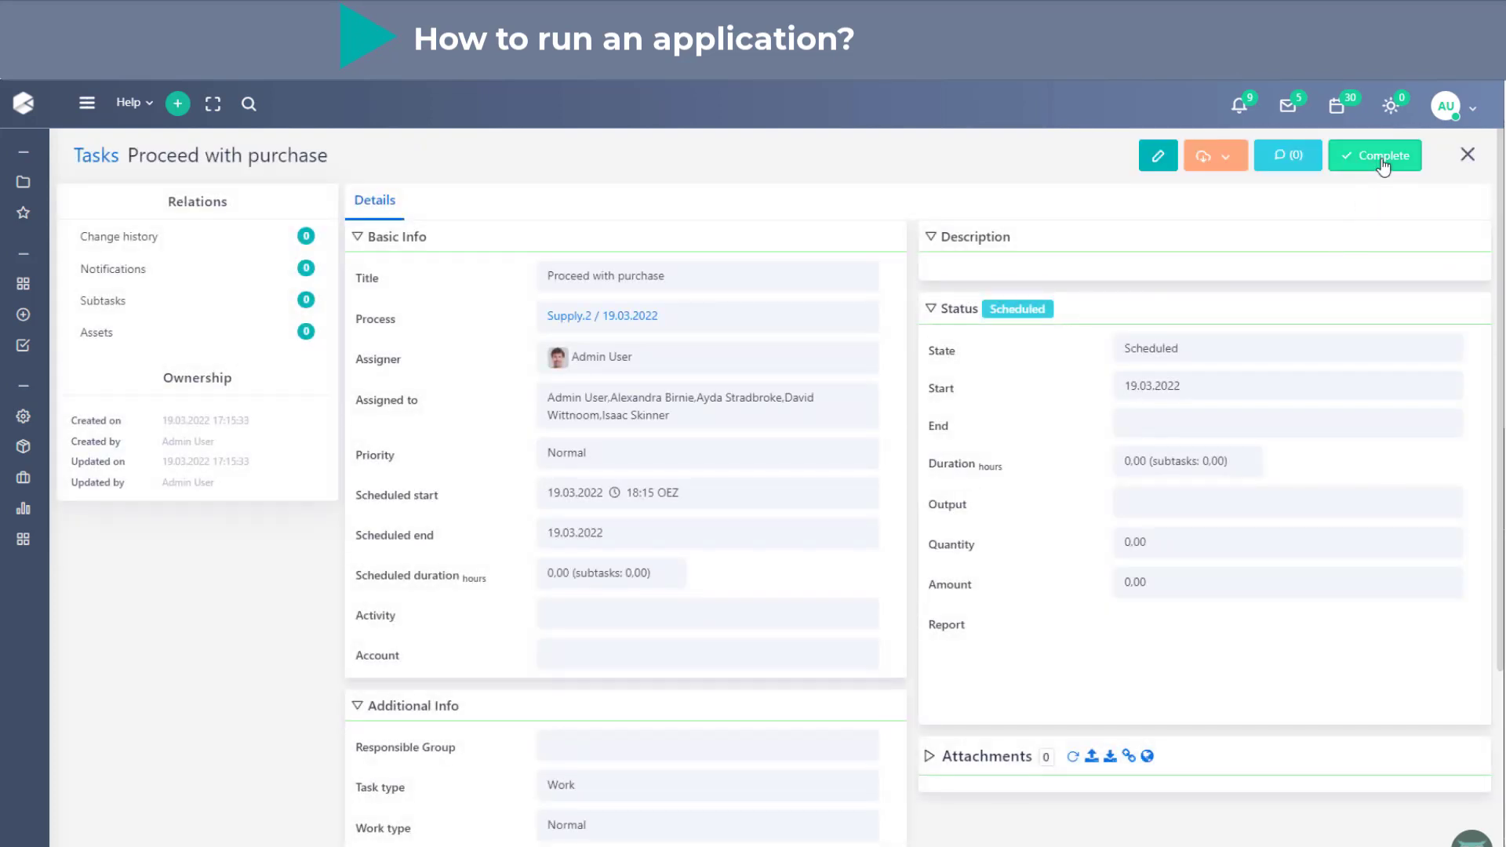
- Go back through the Supply.2 process to the Supply requests list and refresh it
left_click(648, 318)
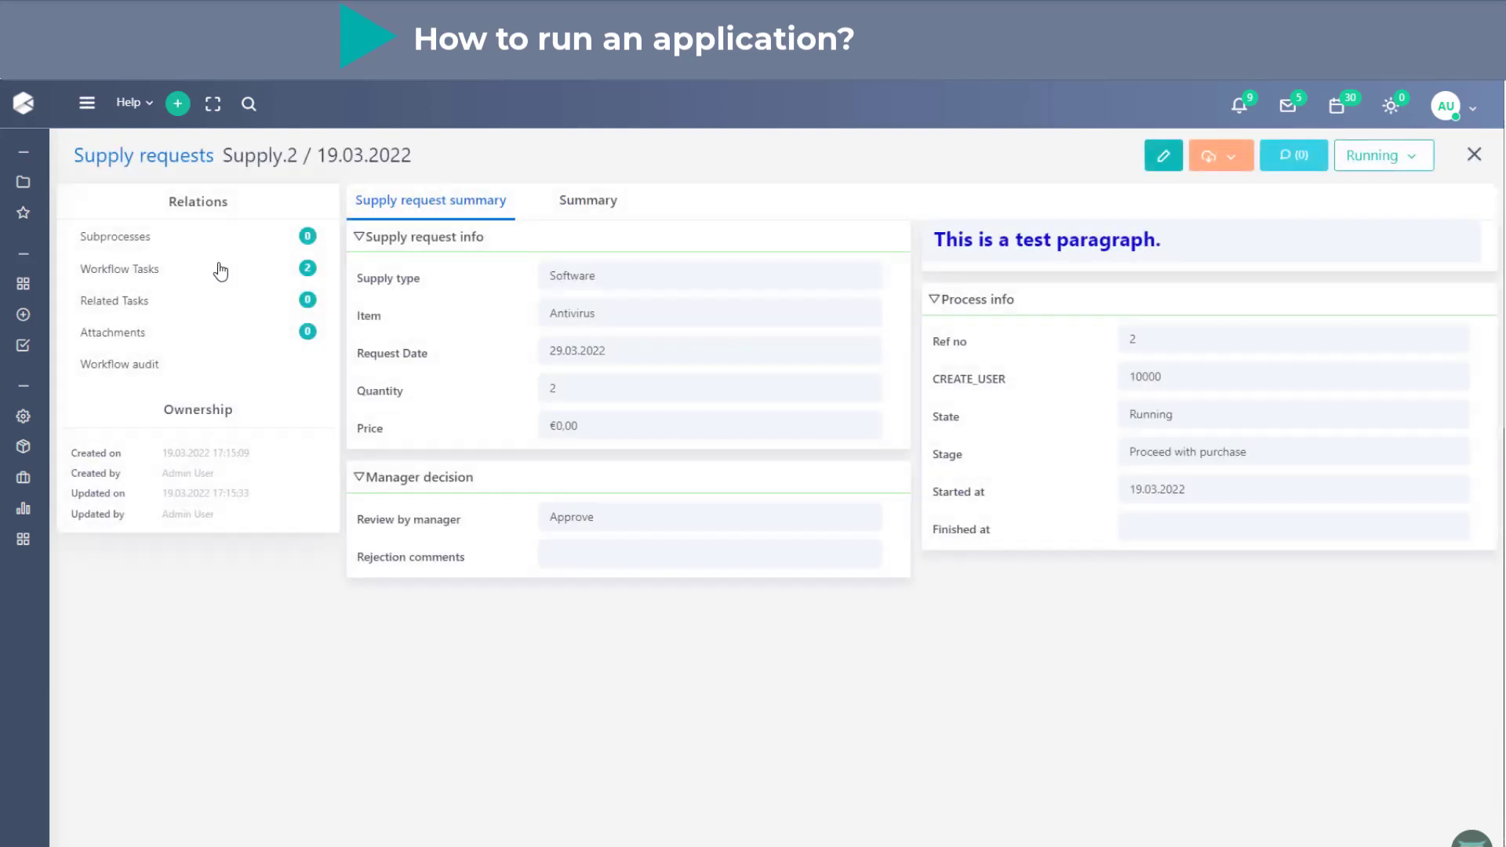
left_click(156, 159)
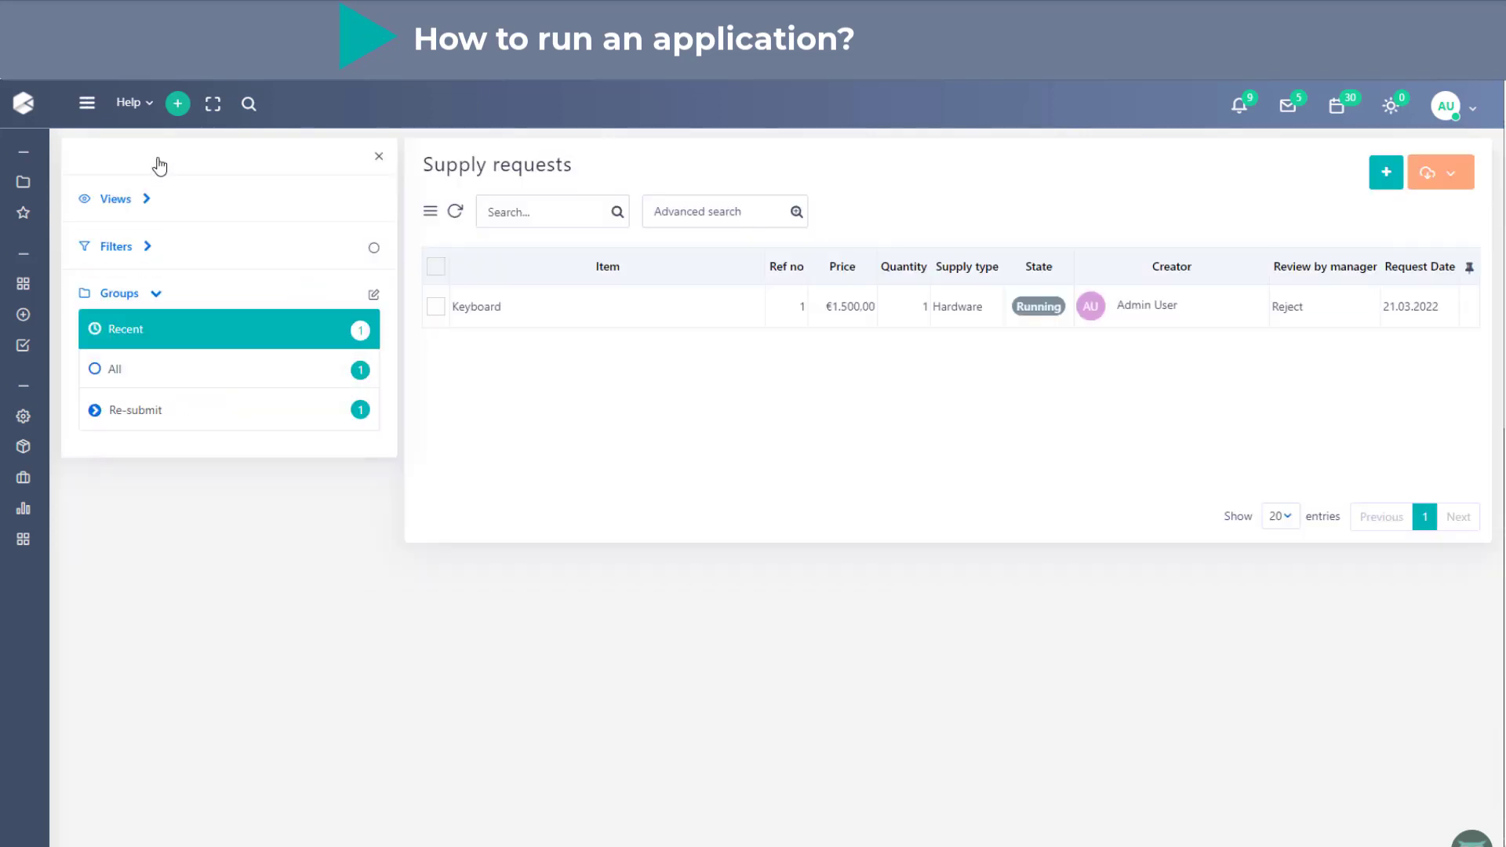
left_click(456, 214)
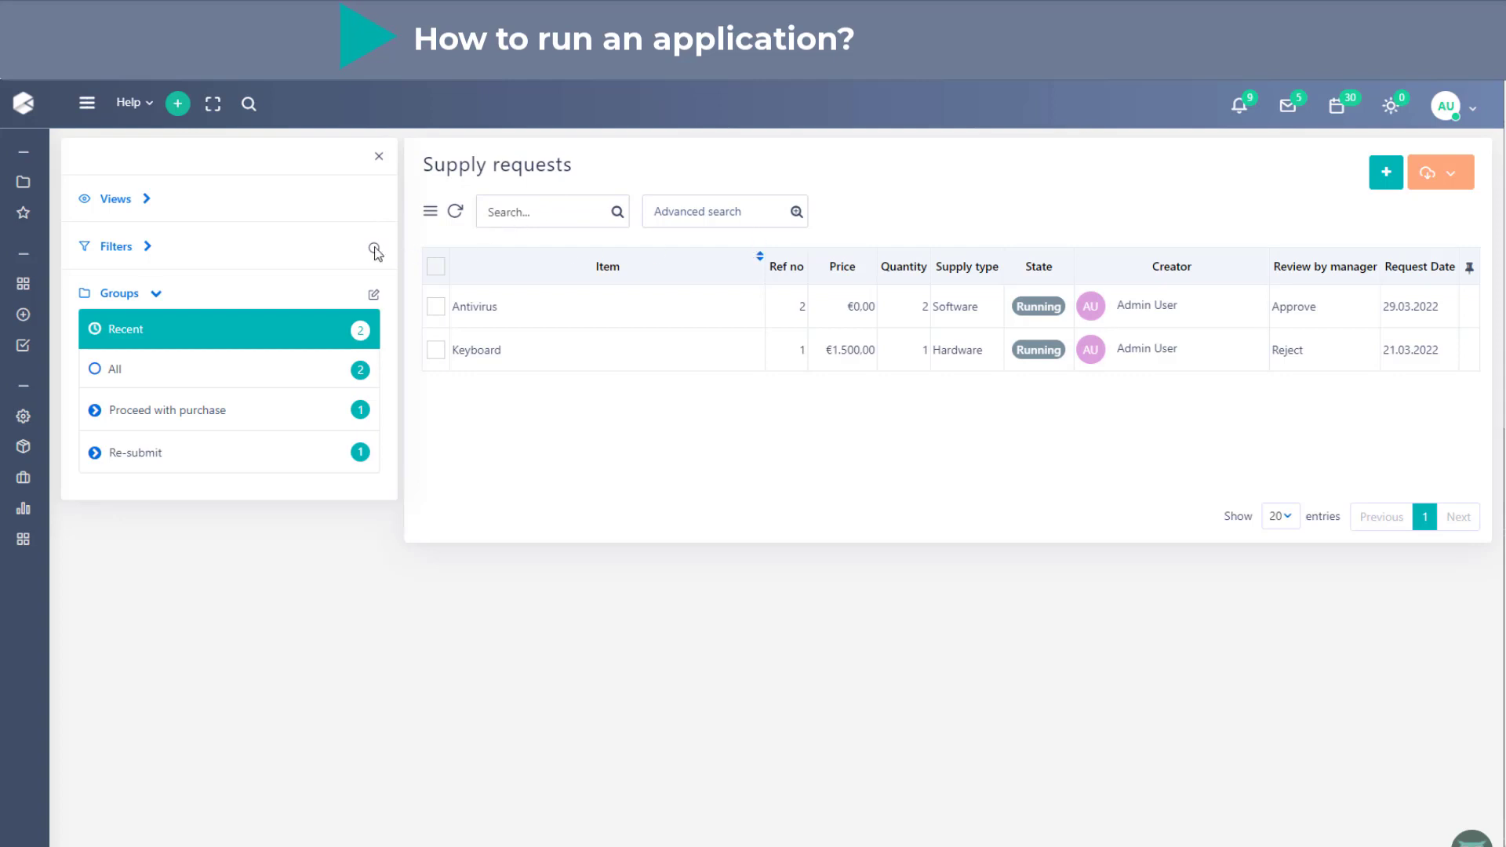
- Inspect the period and state filter options of the Supply requests list and its export and print options
left_click(148, 247)
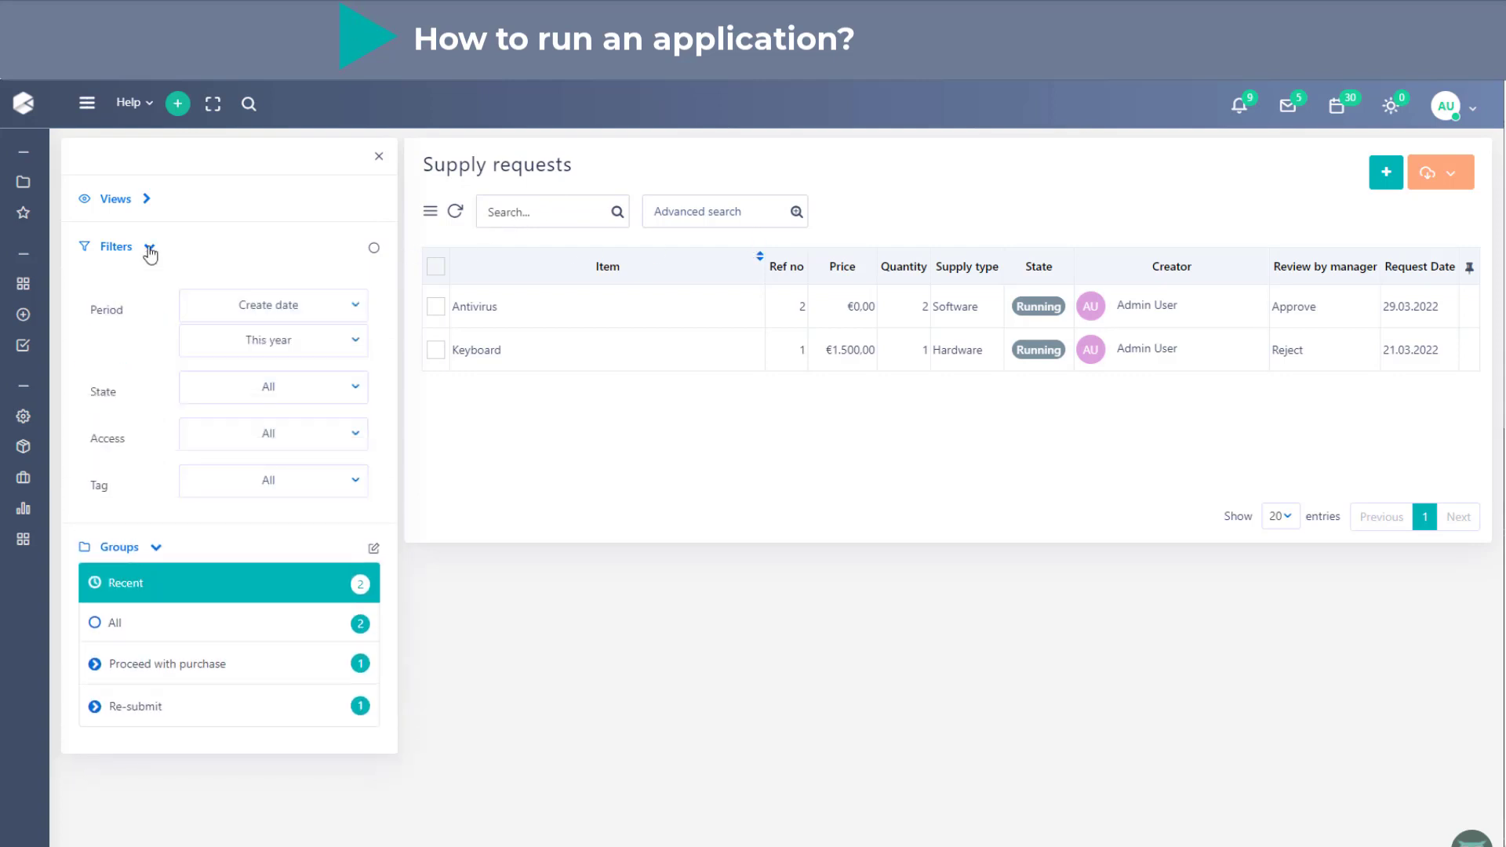
left_click(299, 345)
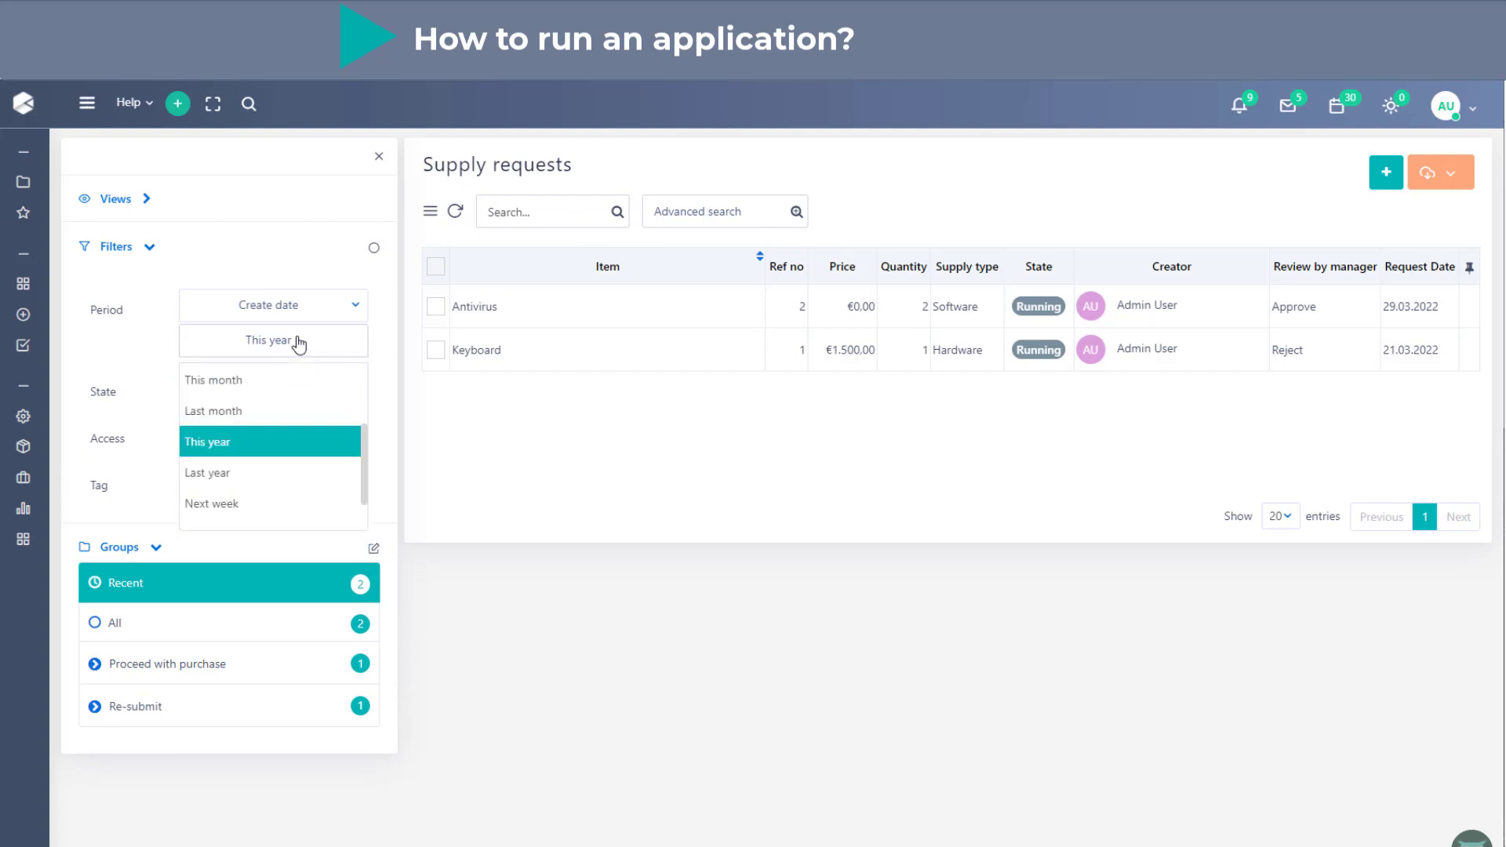
left_click(298, 344)
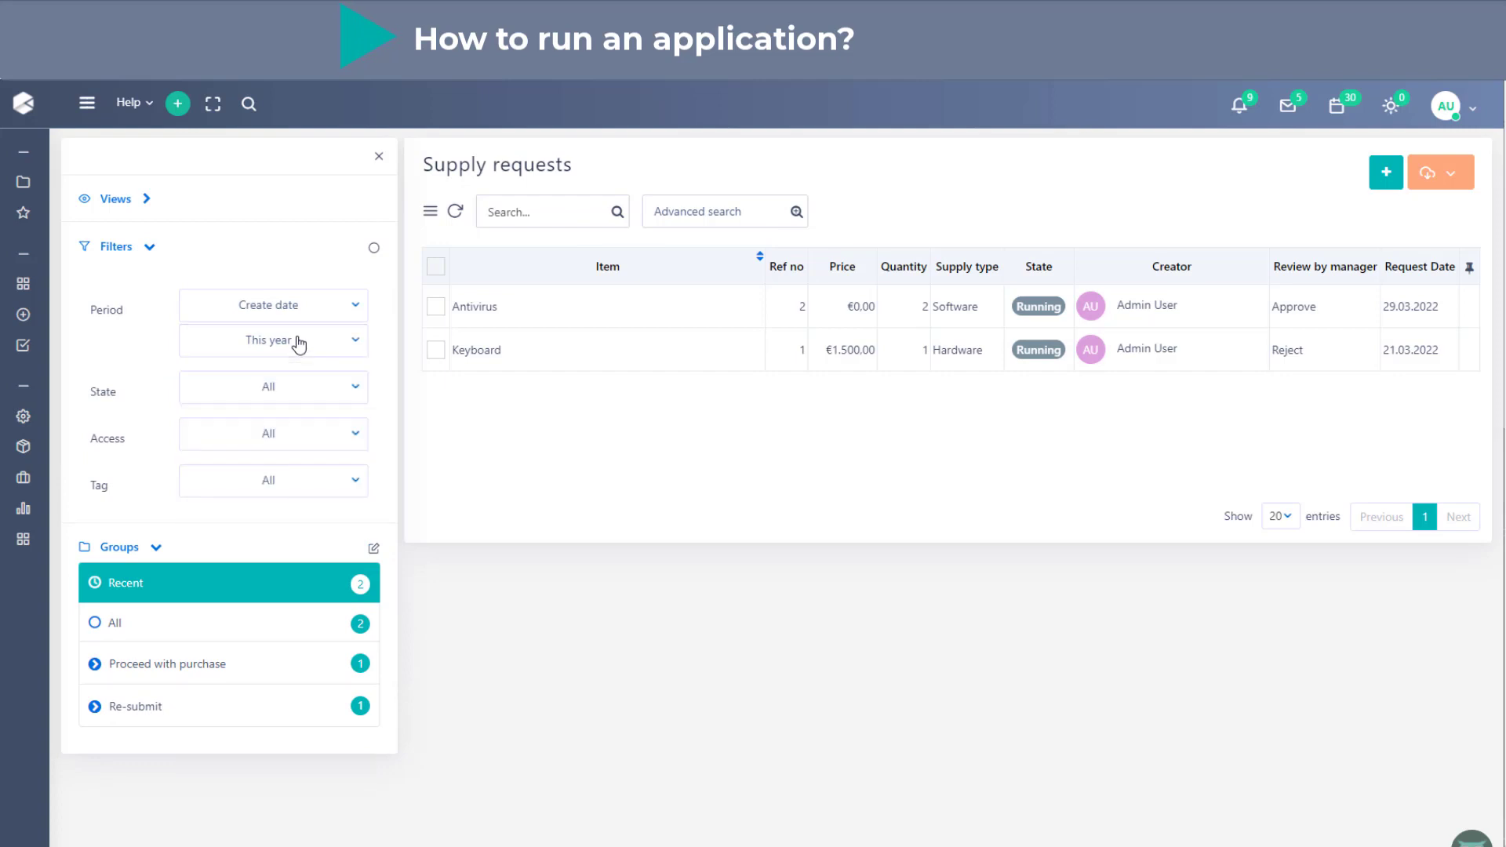
left_click(306, 396)
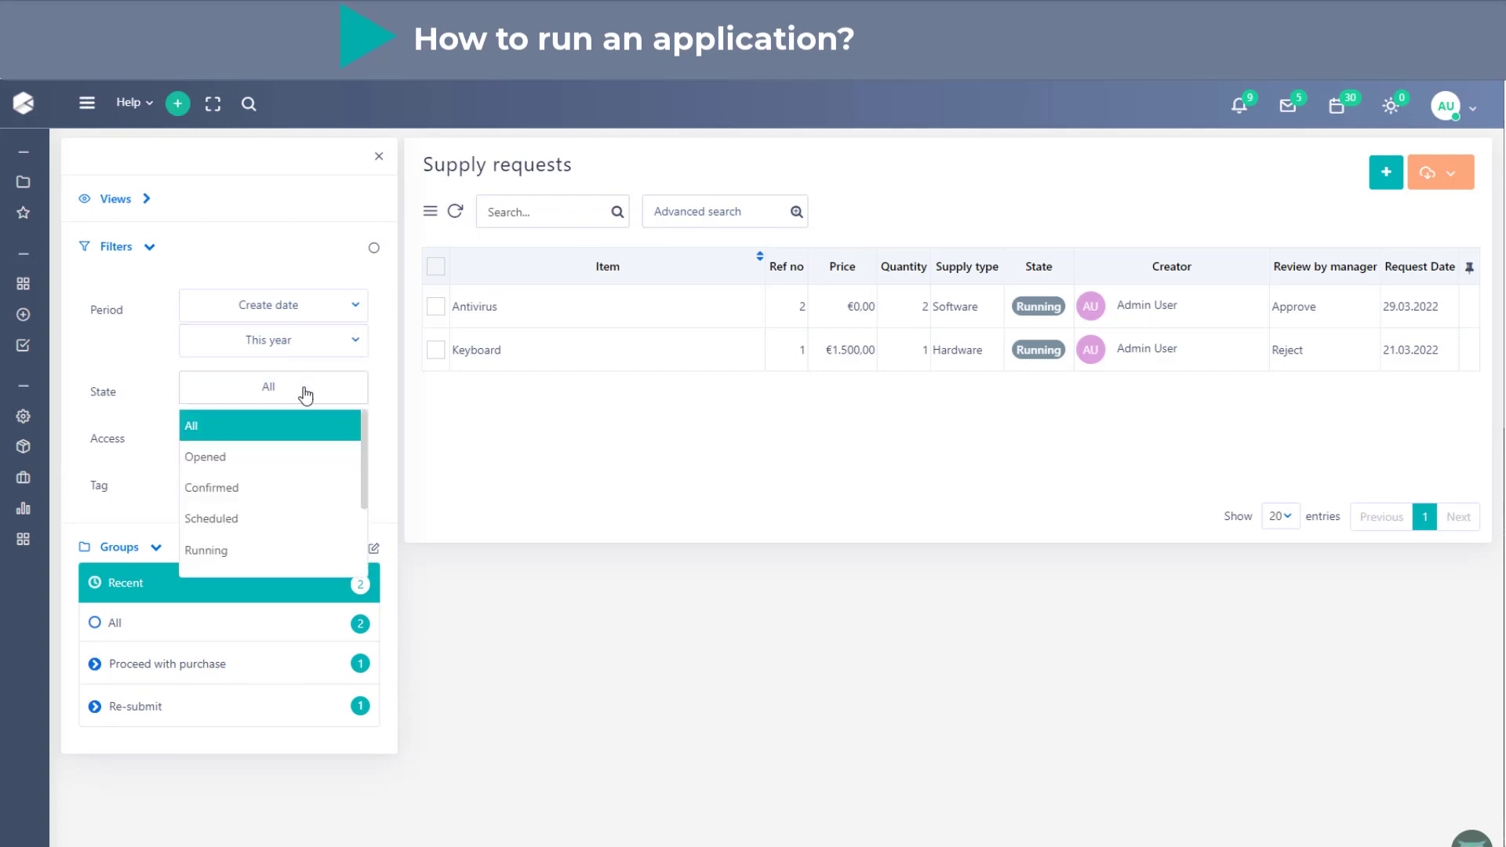
left_click(305, 396)
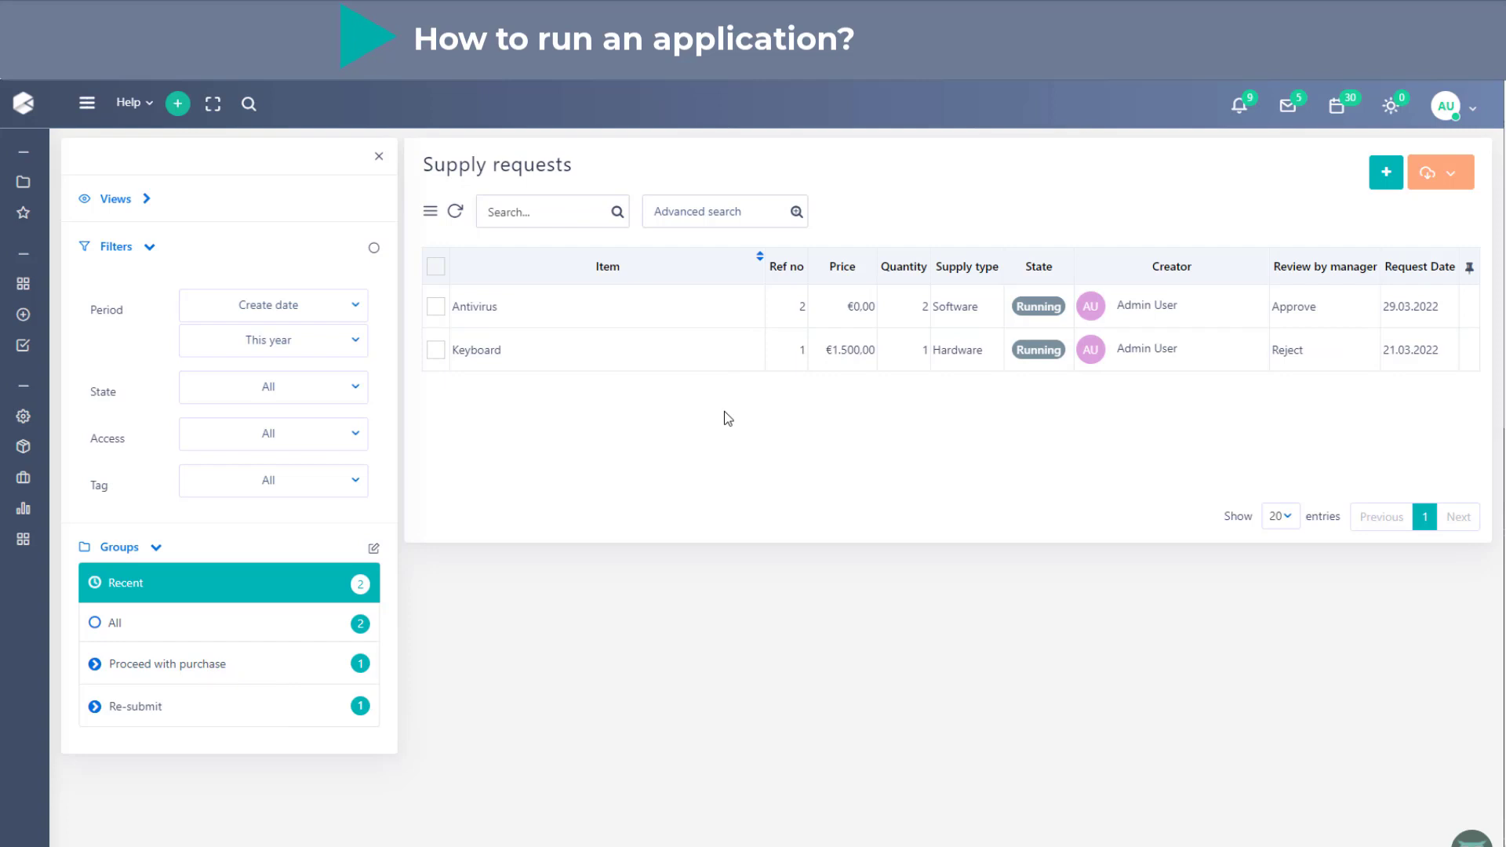
left_click(1450, 193)
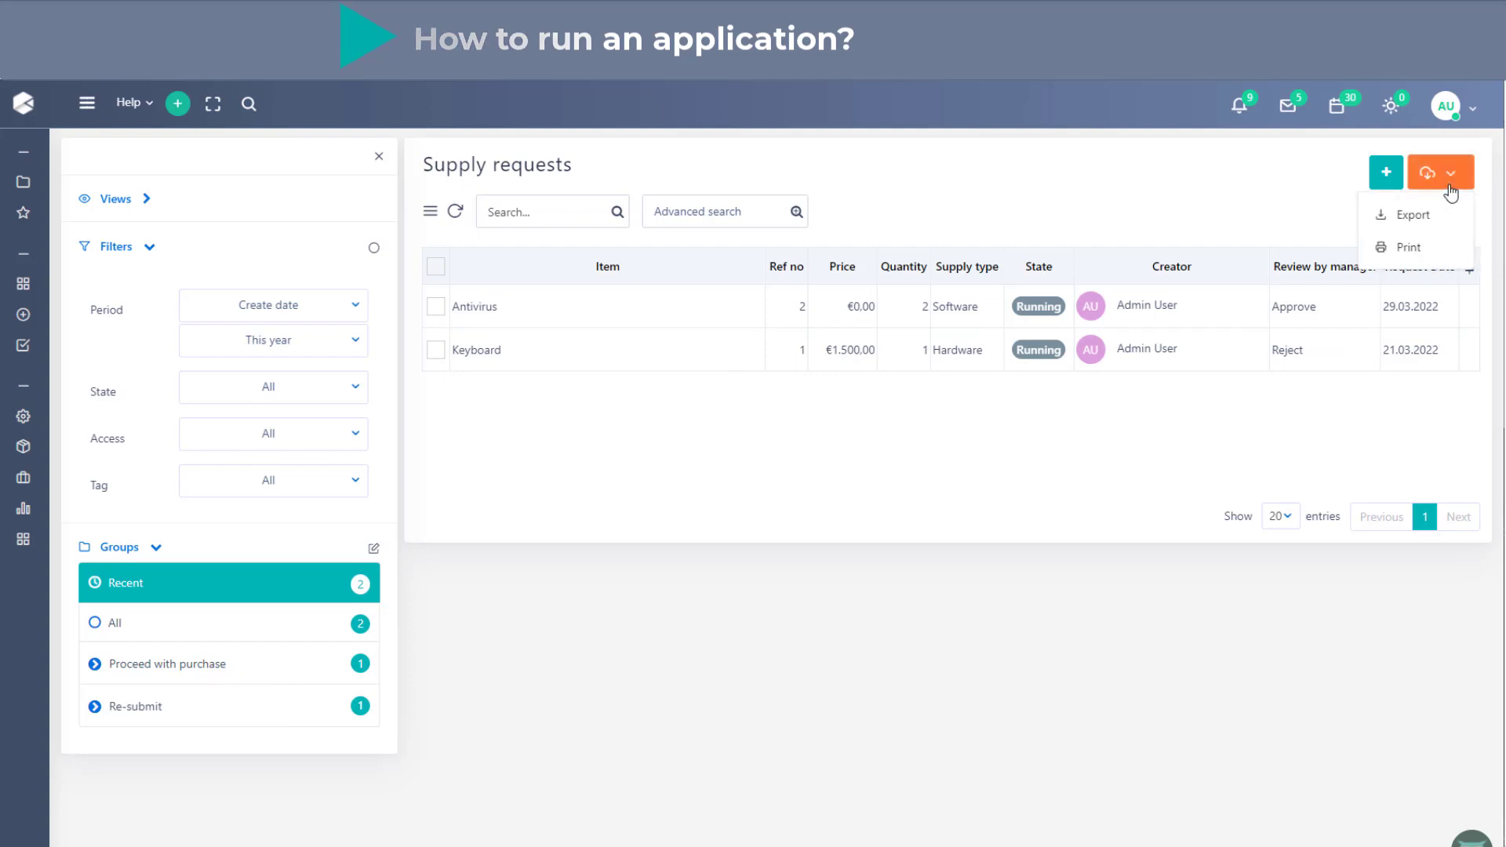